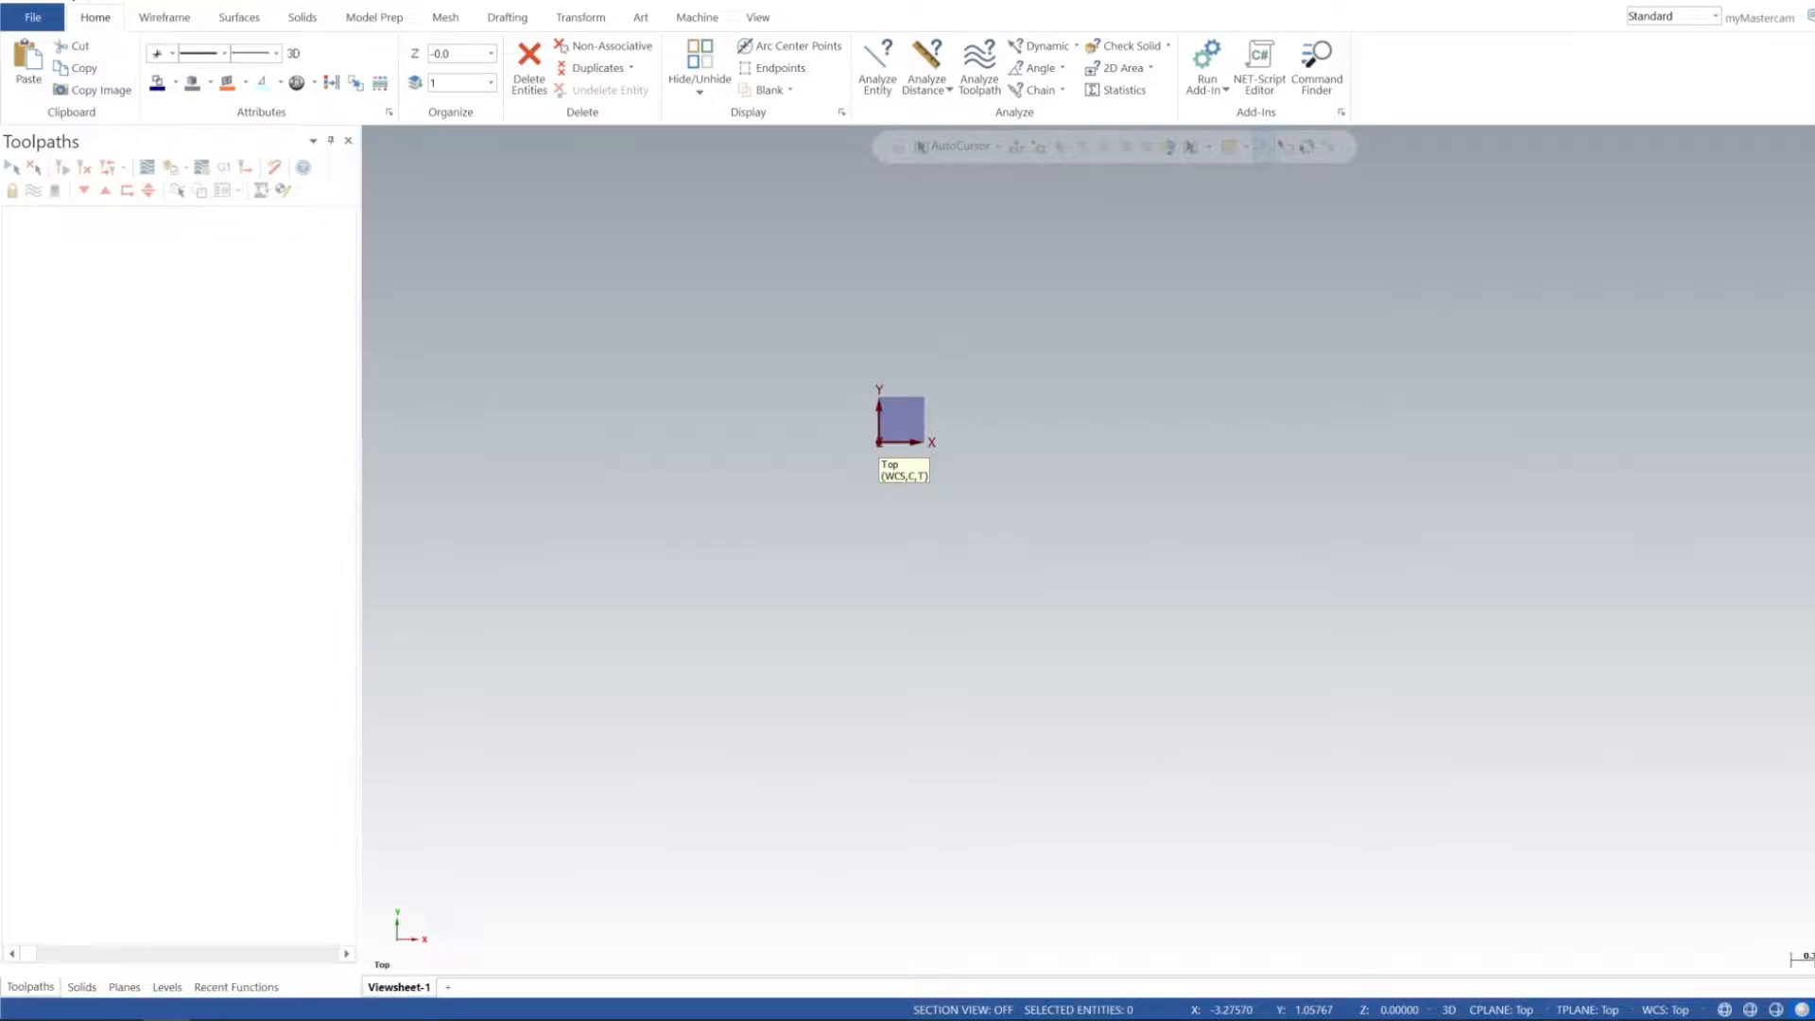
Step: Open the STEP file PART3_REV1 v1.step from the SolidModels folder on the Desktop
{"action": "left_click", "coordinate": [71, 2]}
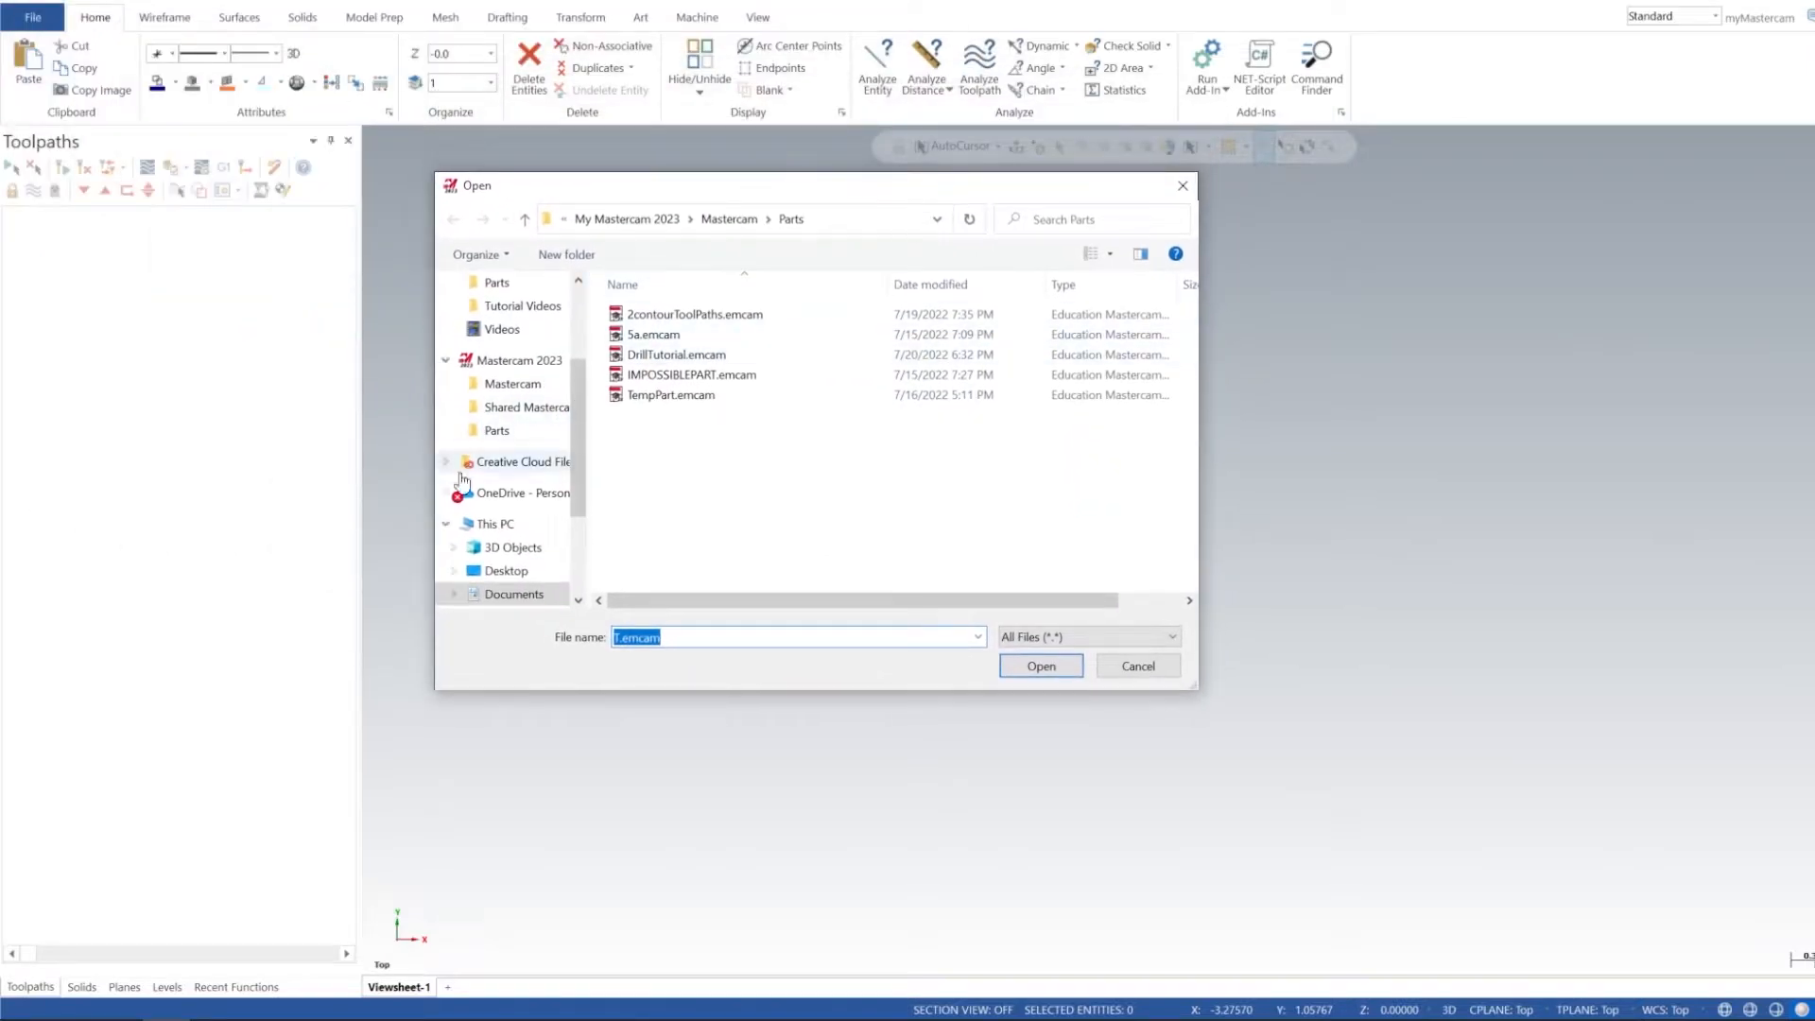
{"action": "scroll", "coordinate": [492, 581], "scroll_direction": "up", "scroll_amount": 3}
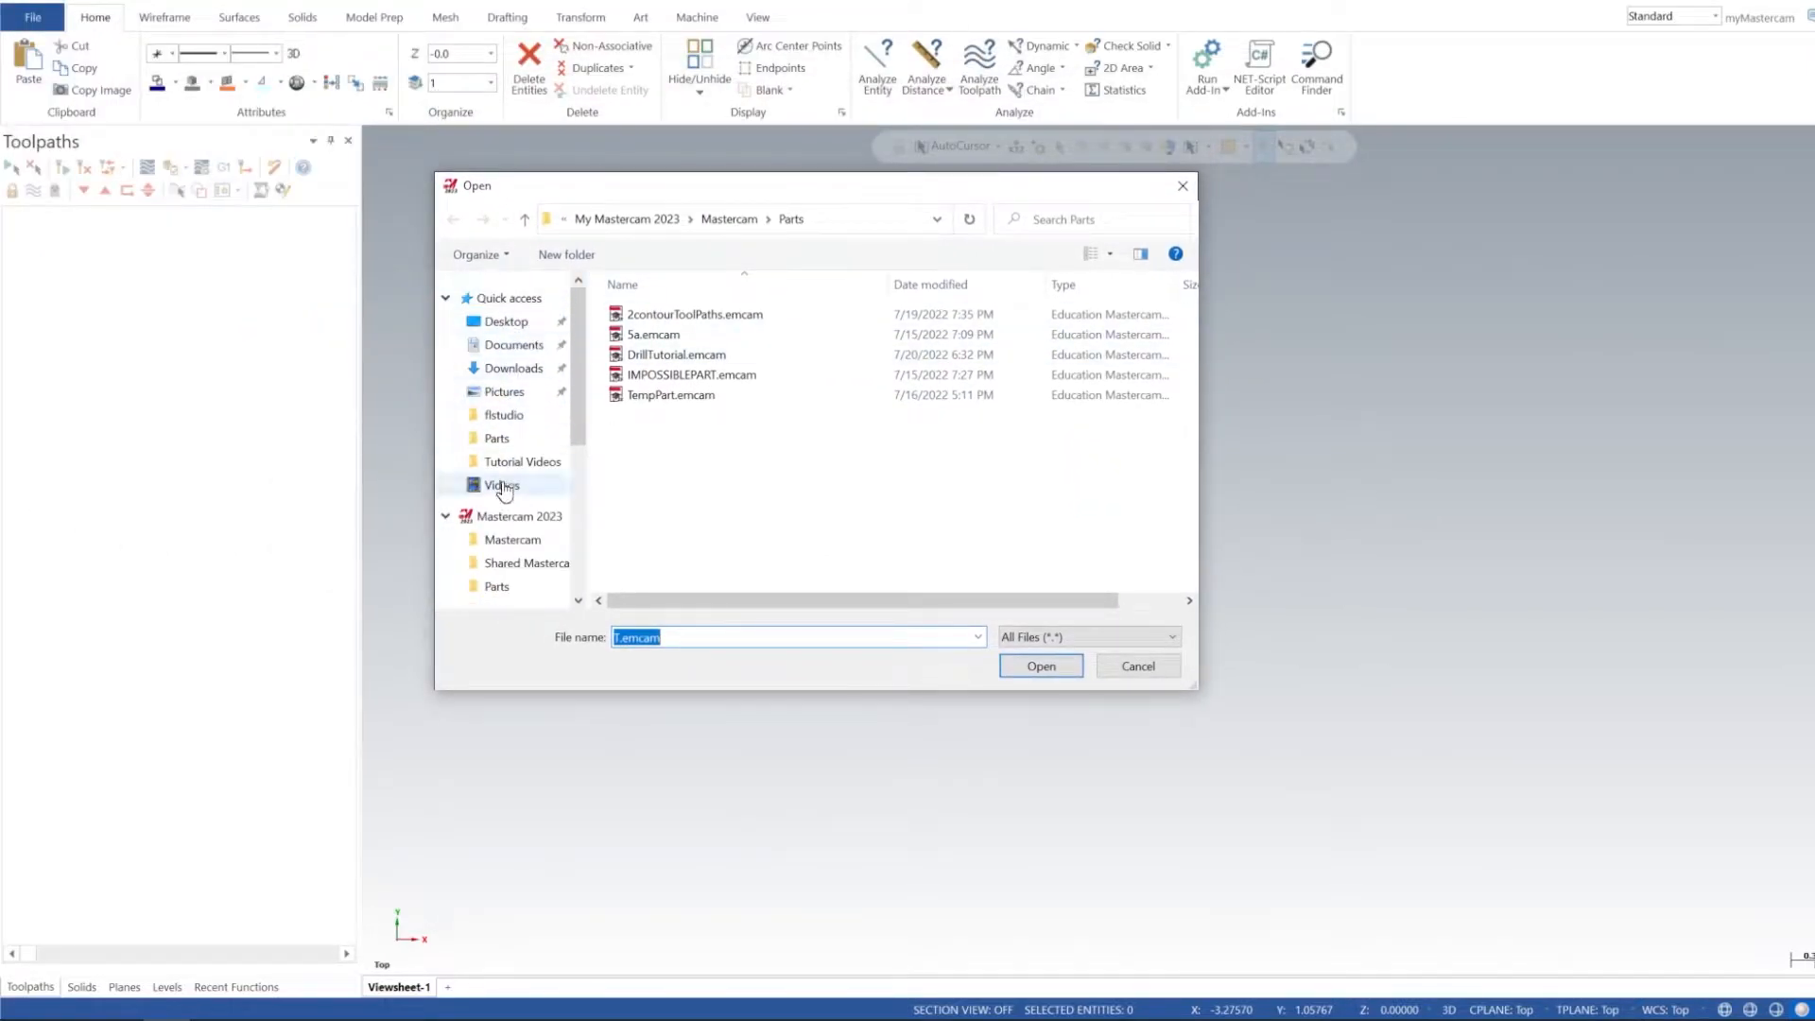
{"action": "scroll", "coordinate": [568, 511], "scroll_direction": "down", "scroll_amount": 5}
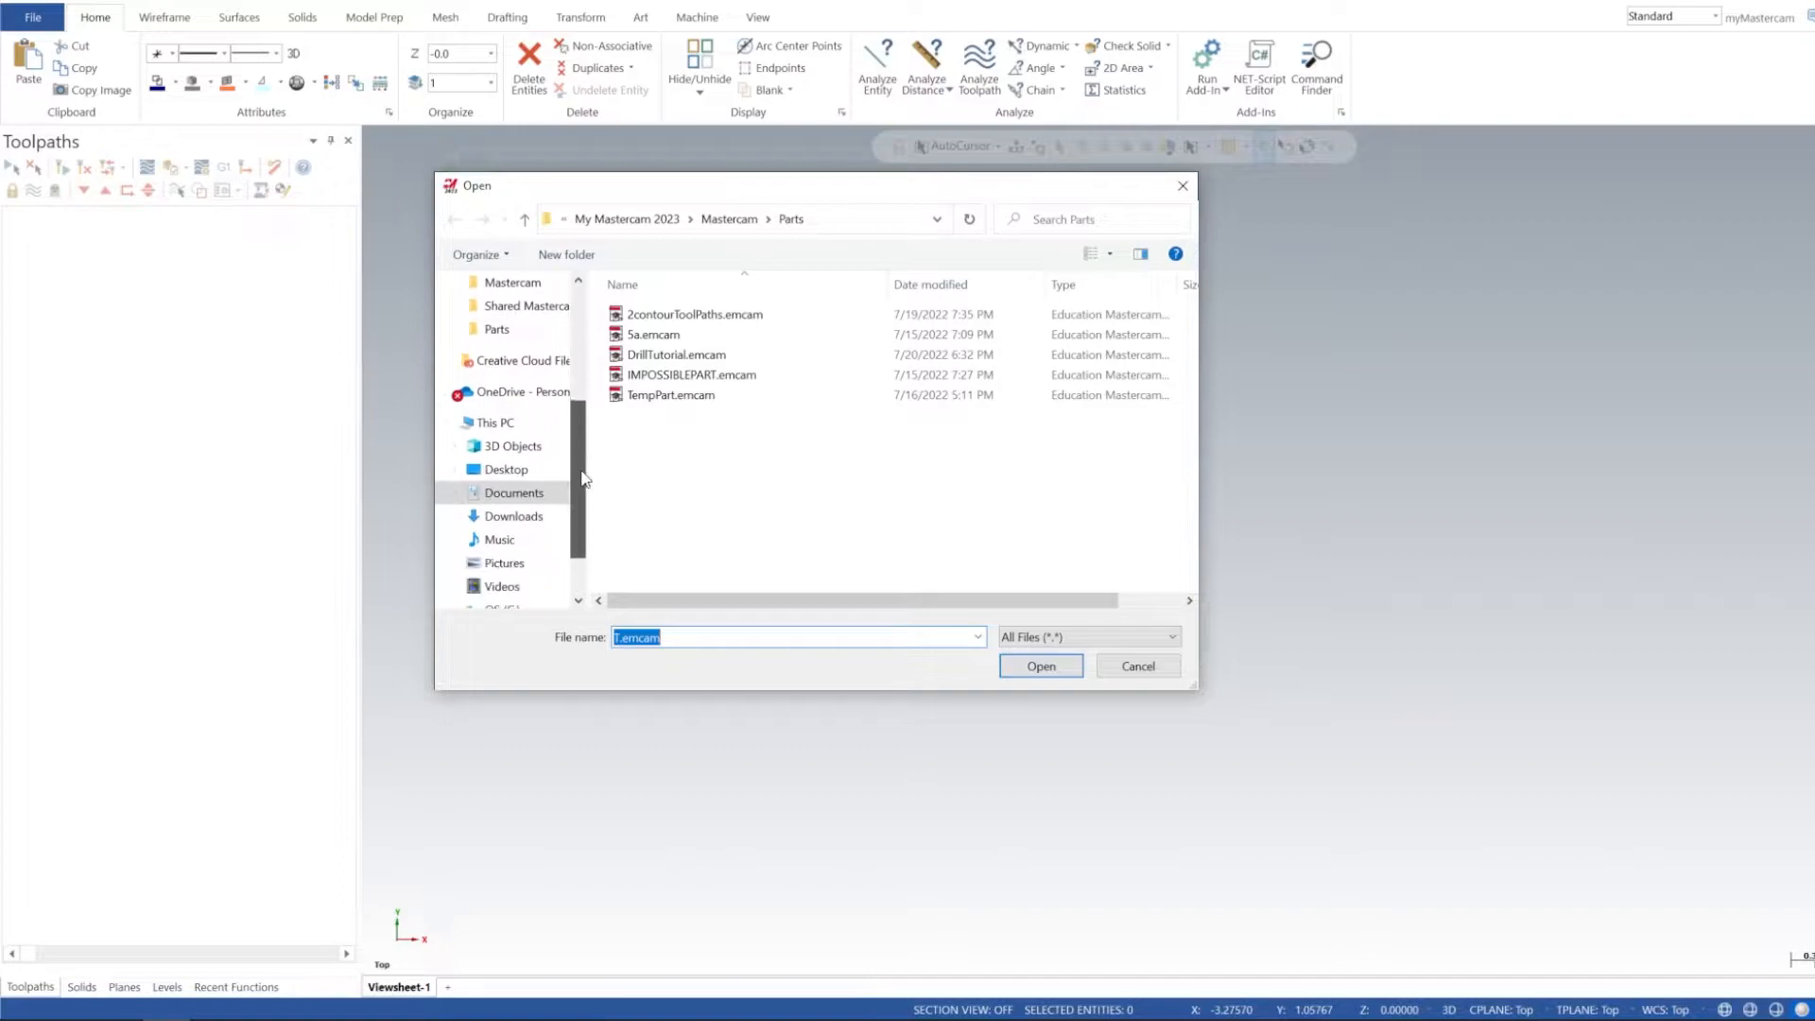
{"action": "scroll", "coordinate": [529, 472], "scroll_direction": "up", "scroll_amount": 1}
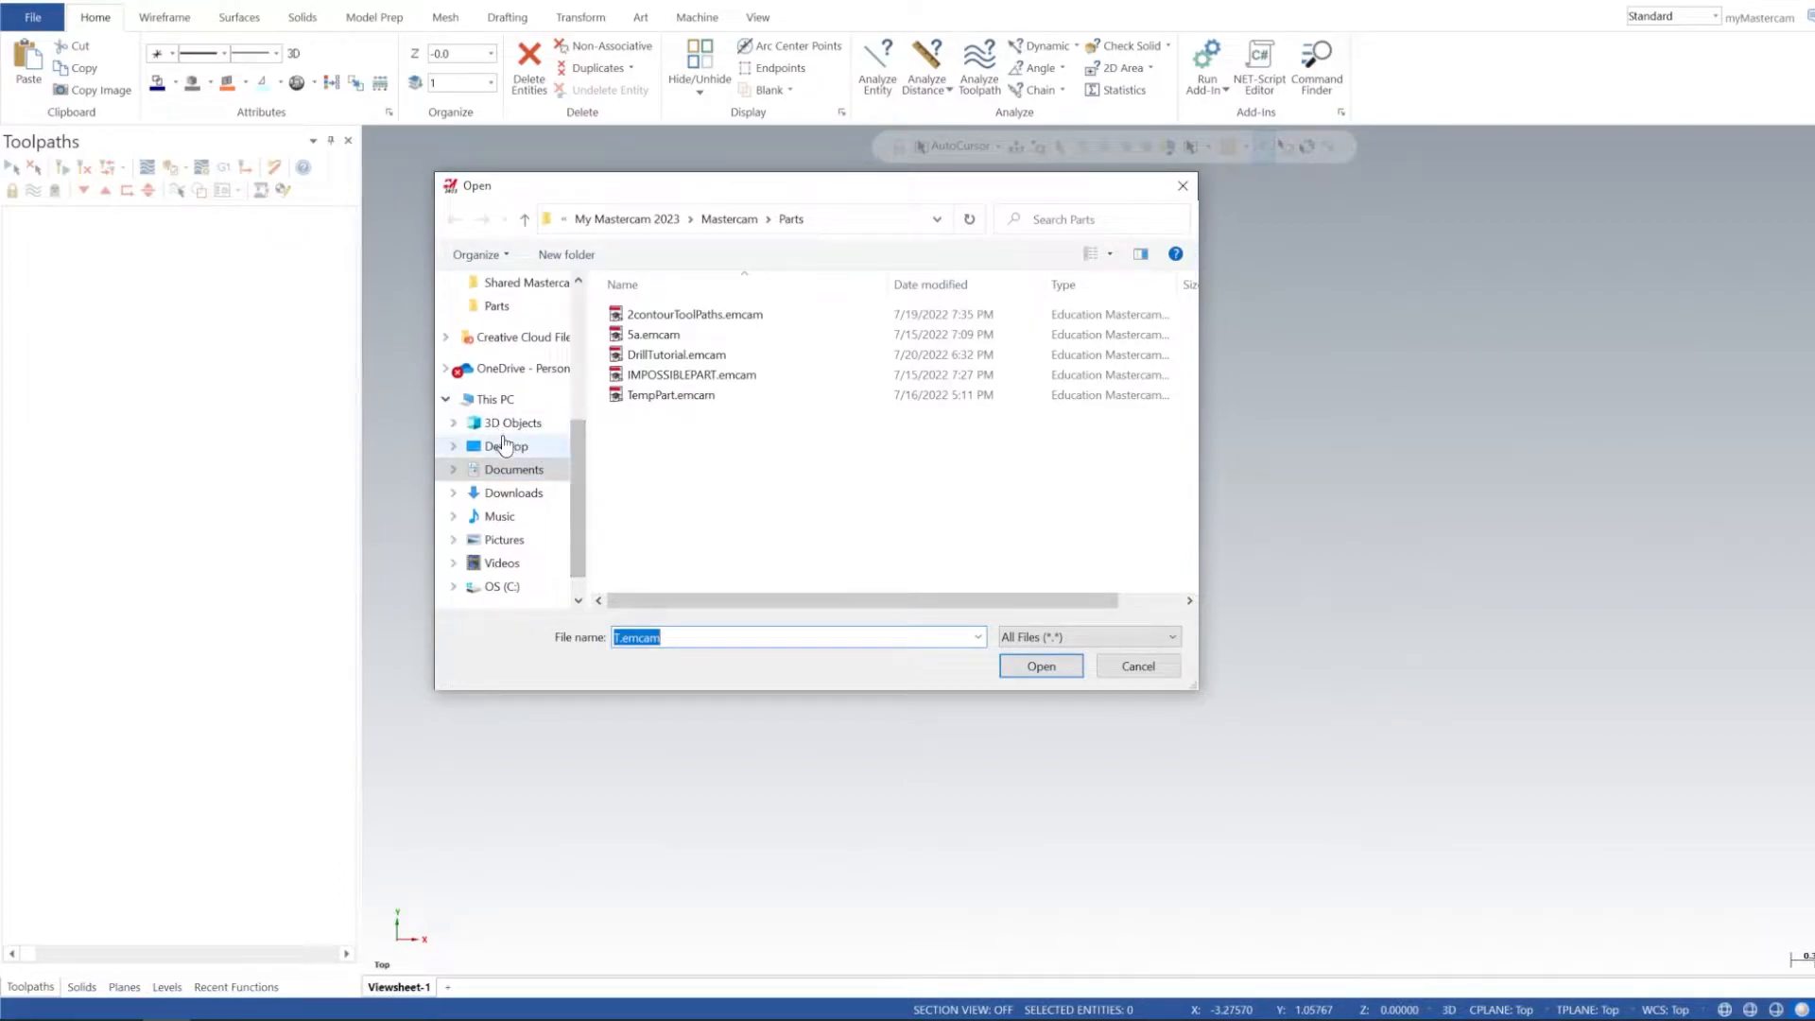
{"action": "left_click", "coordinate": [506, 445]}
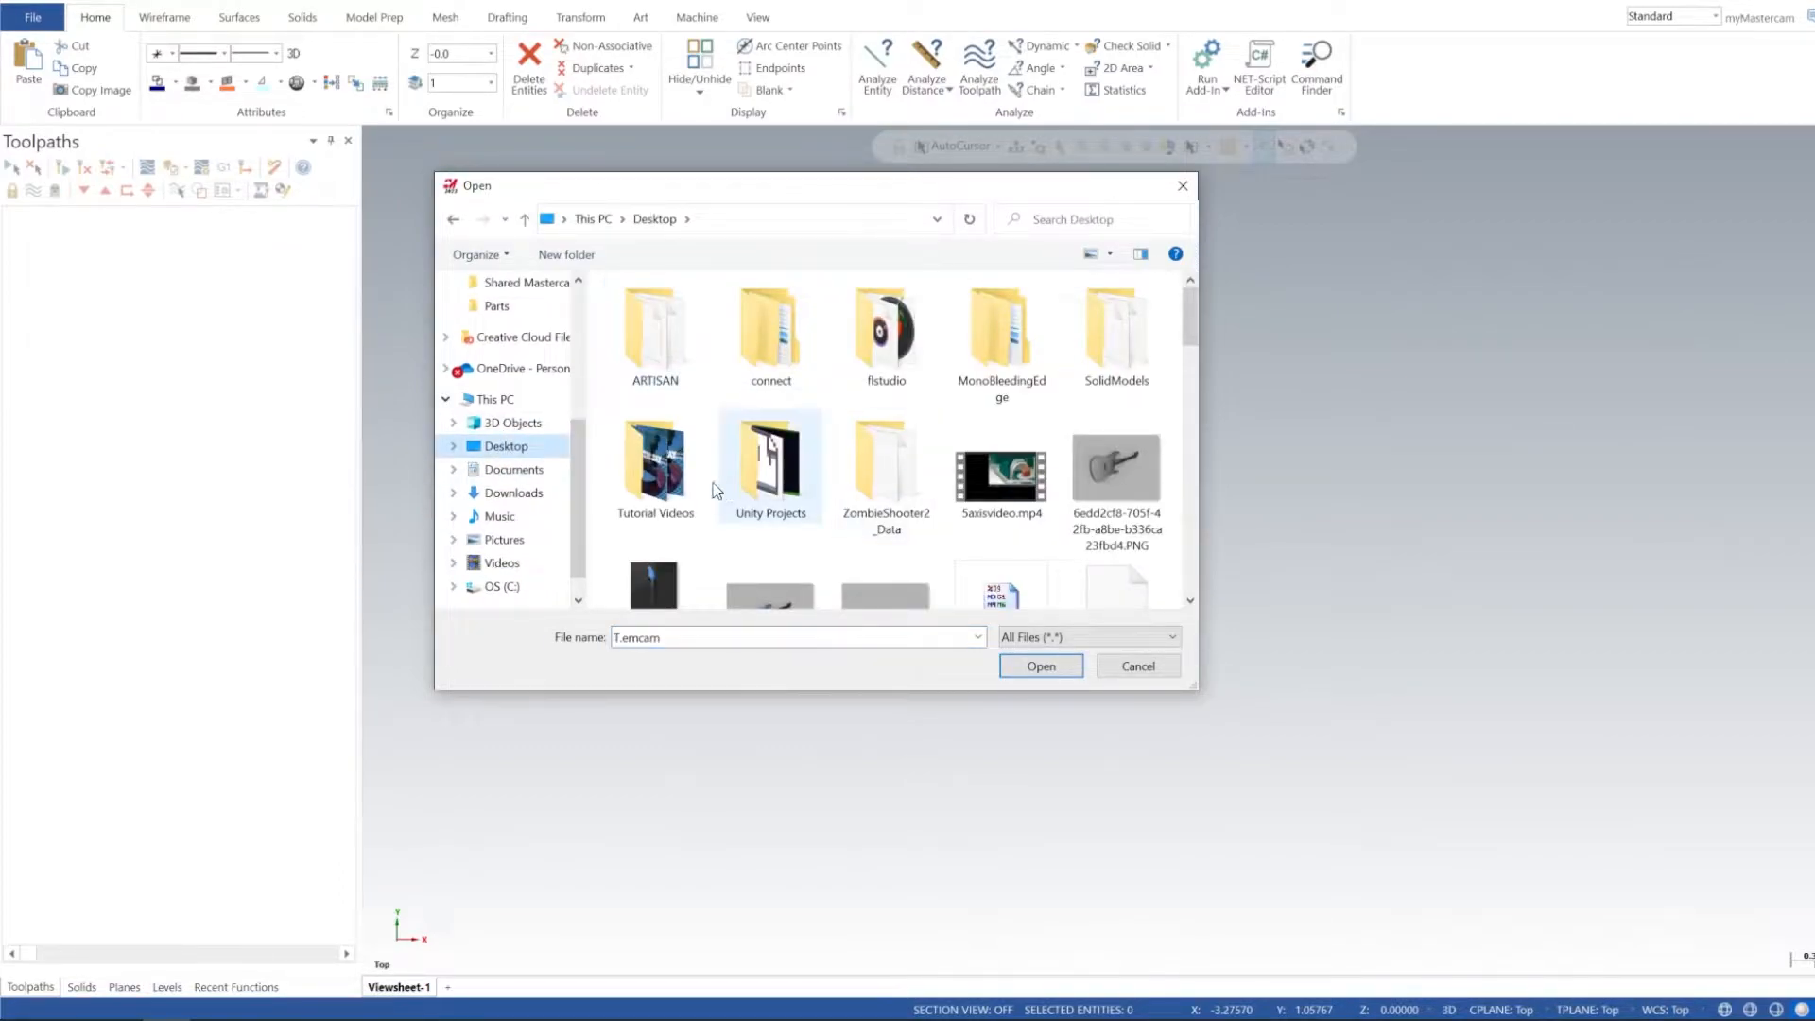
{"action": "double_click", "coordinate": [654, 463]}
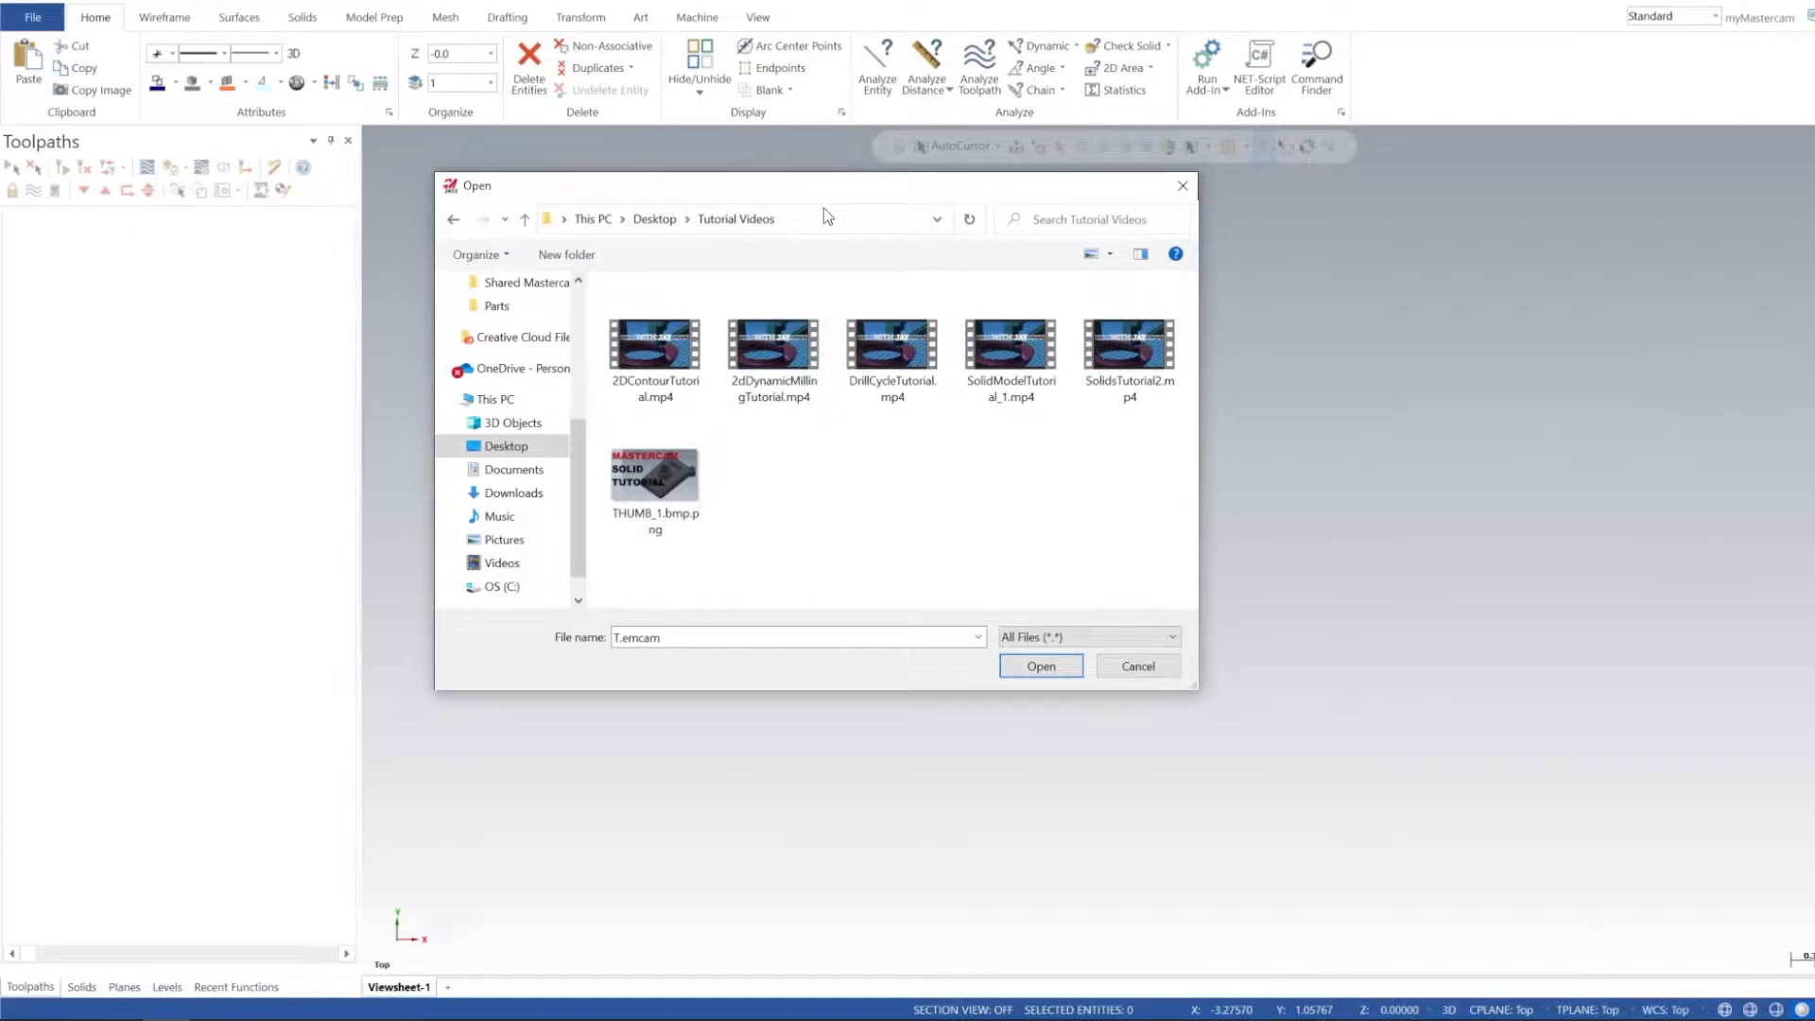
{"action": "left_click", "coordinate": [652, 223]}
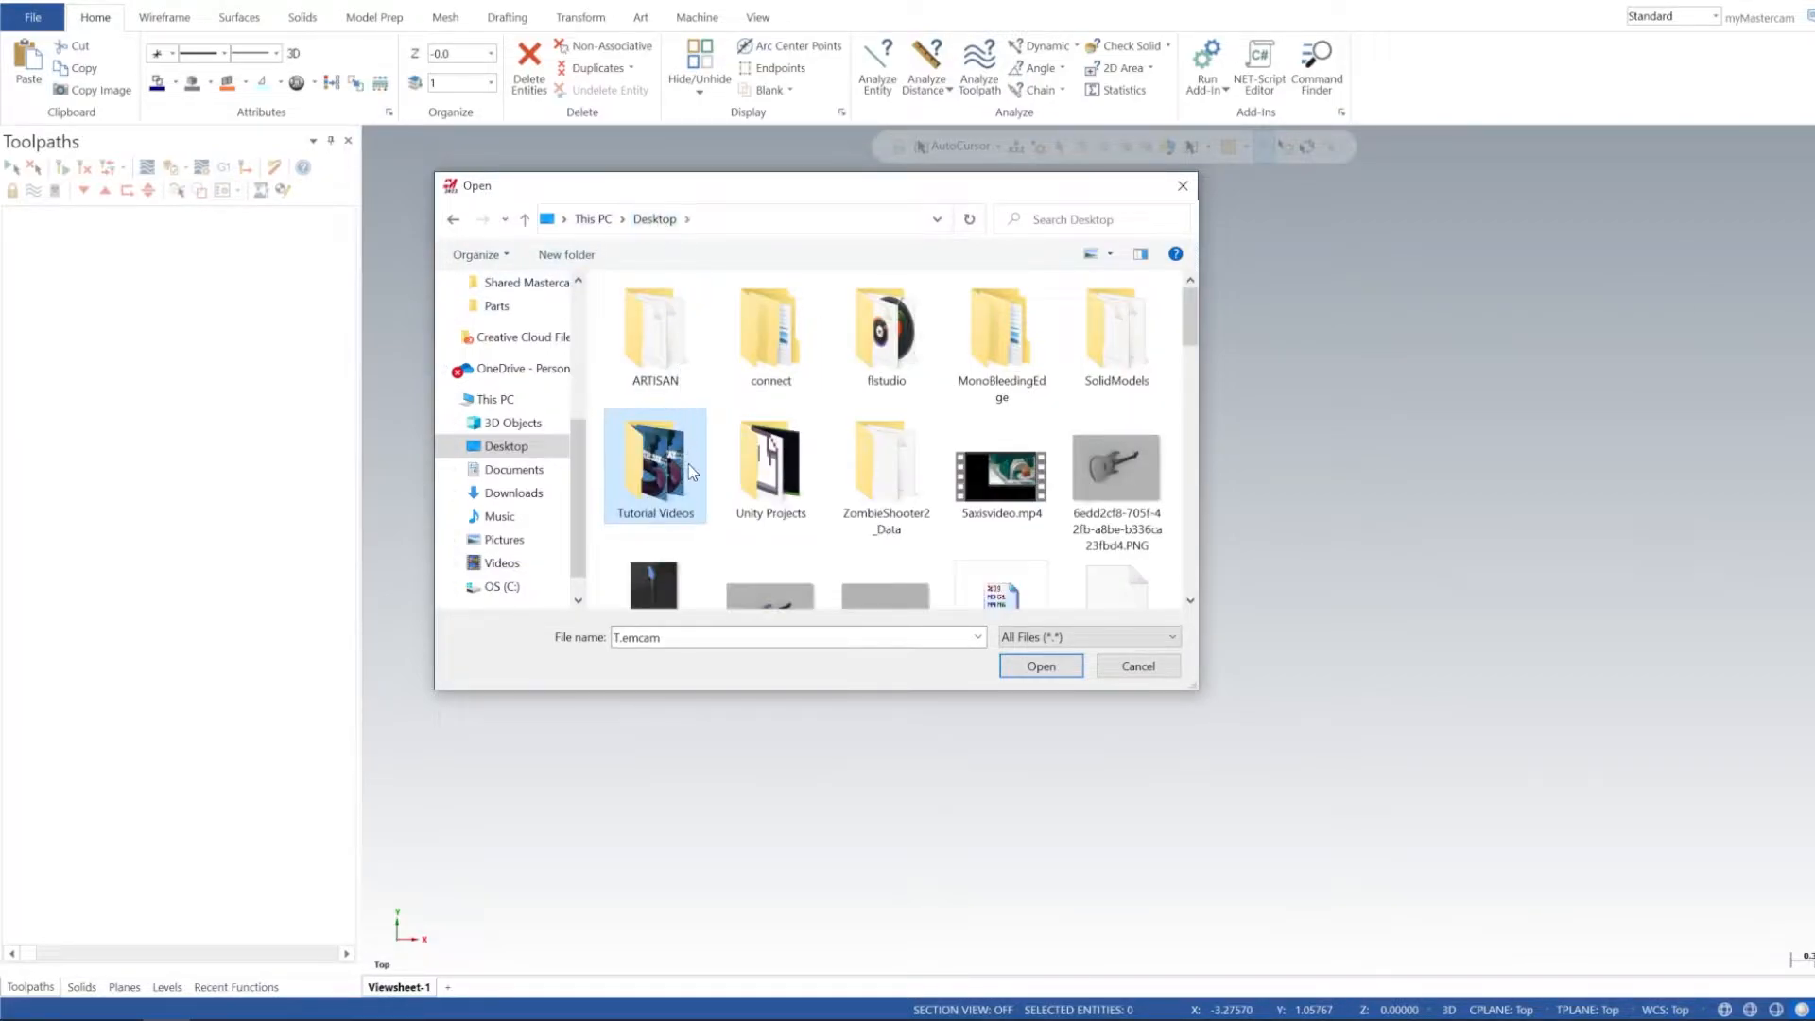
{"action": "double_click", "coordinate": [1091, 329]}
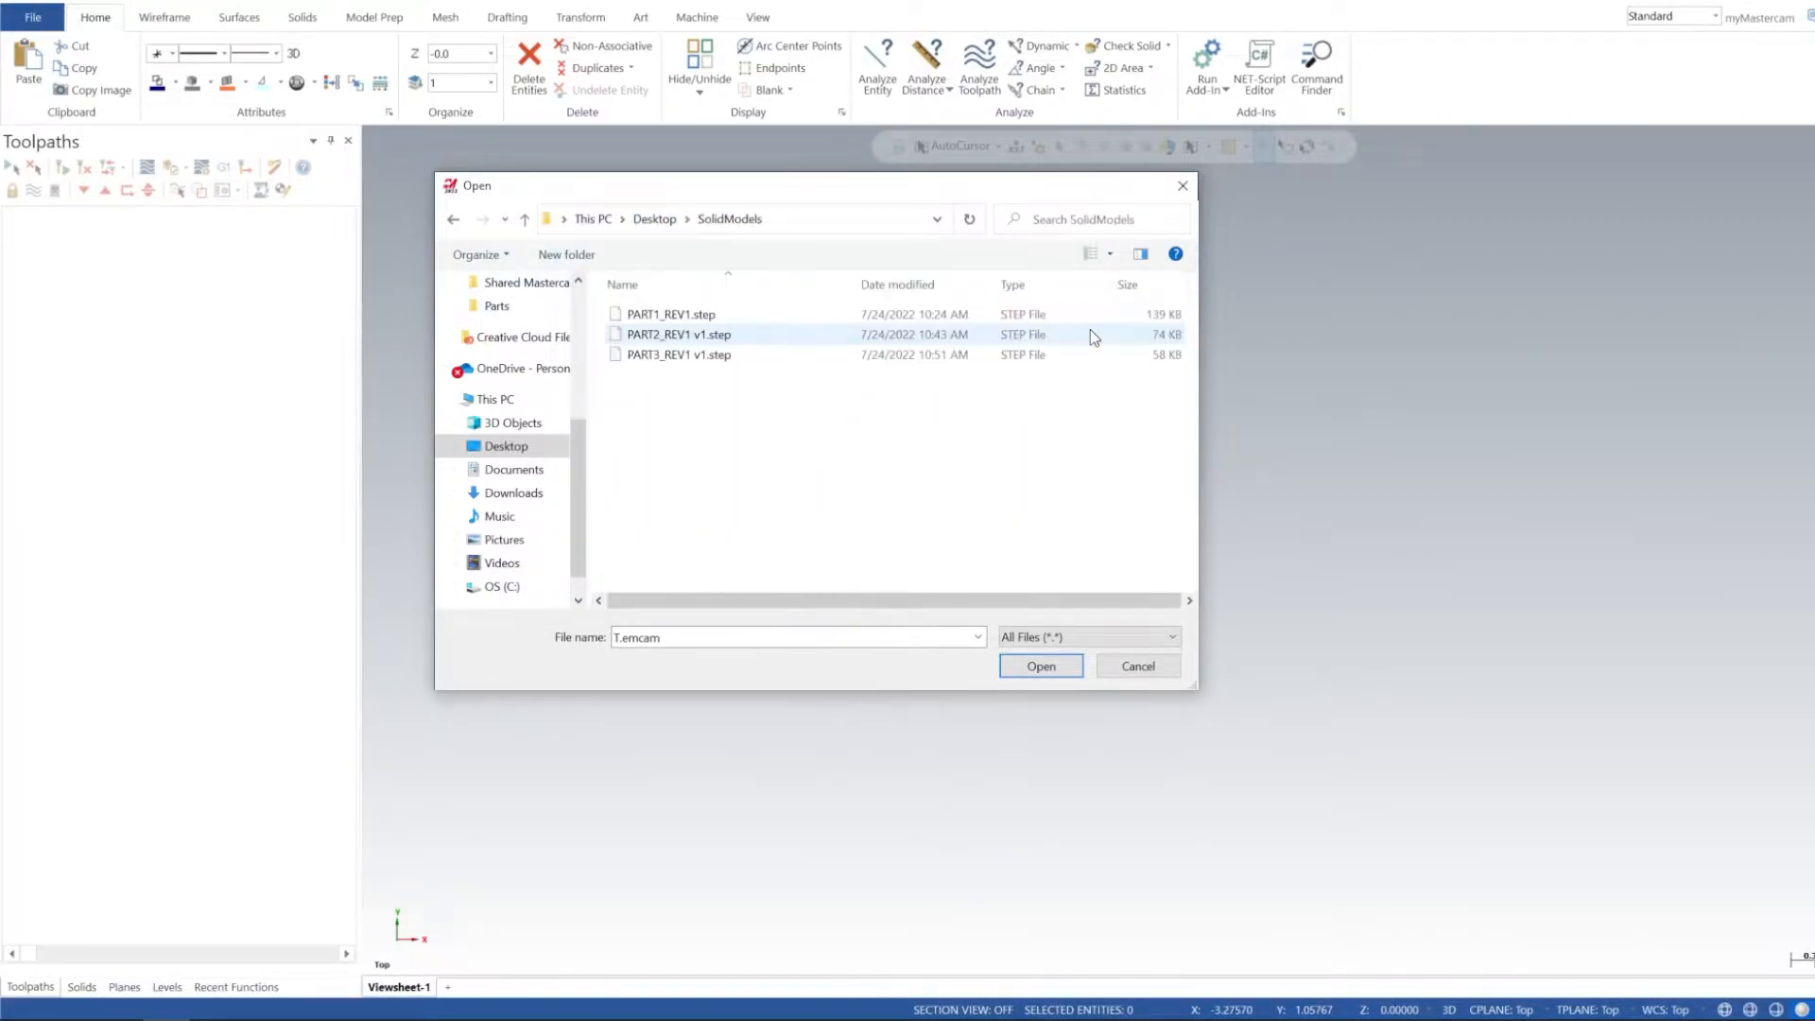
{"action": "double_click", "coordinate": [722, 360]}
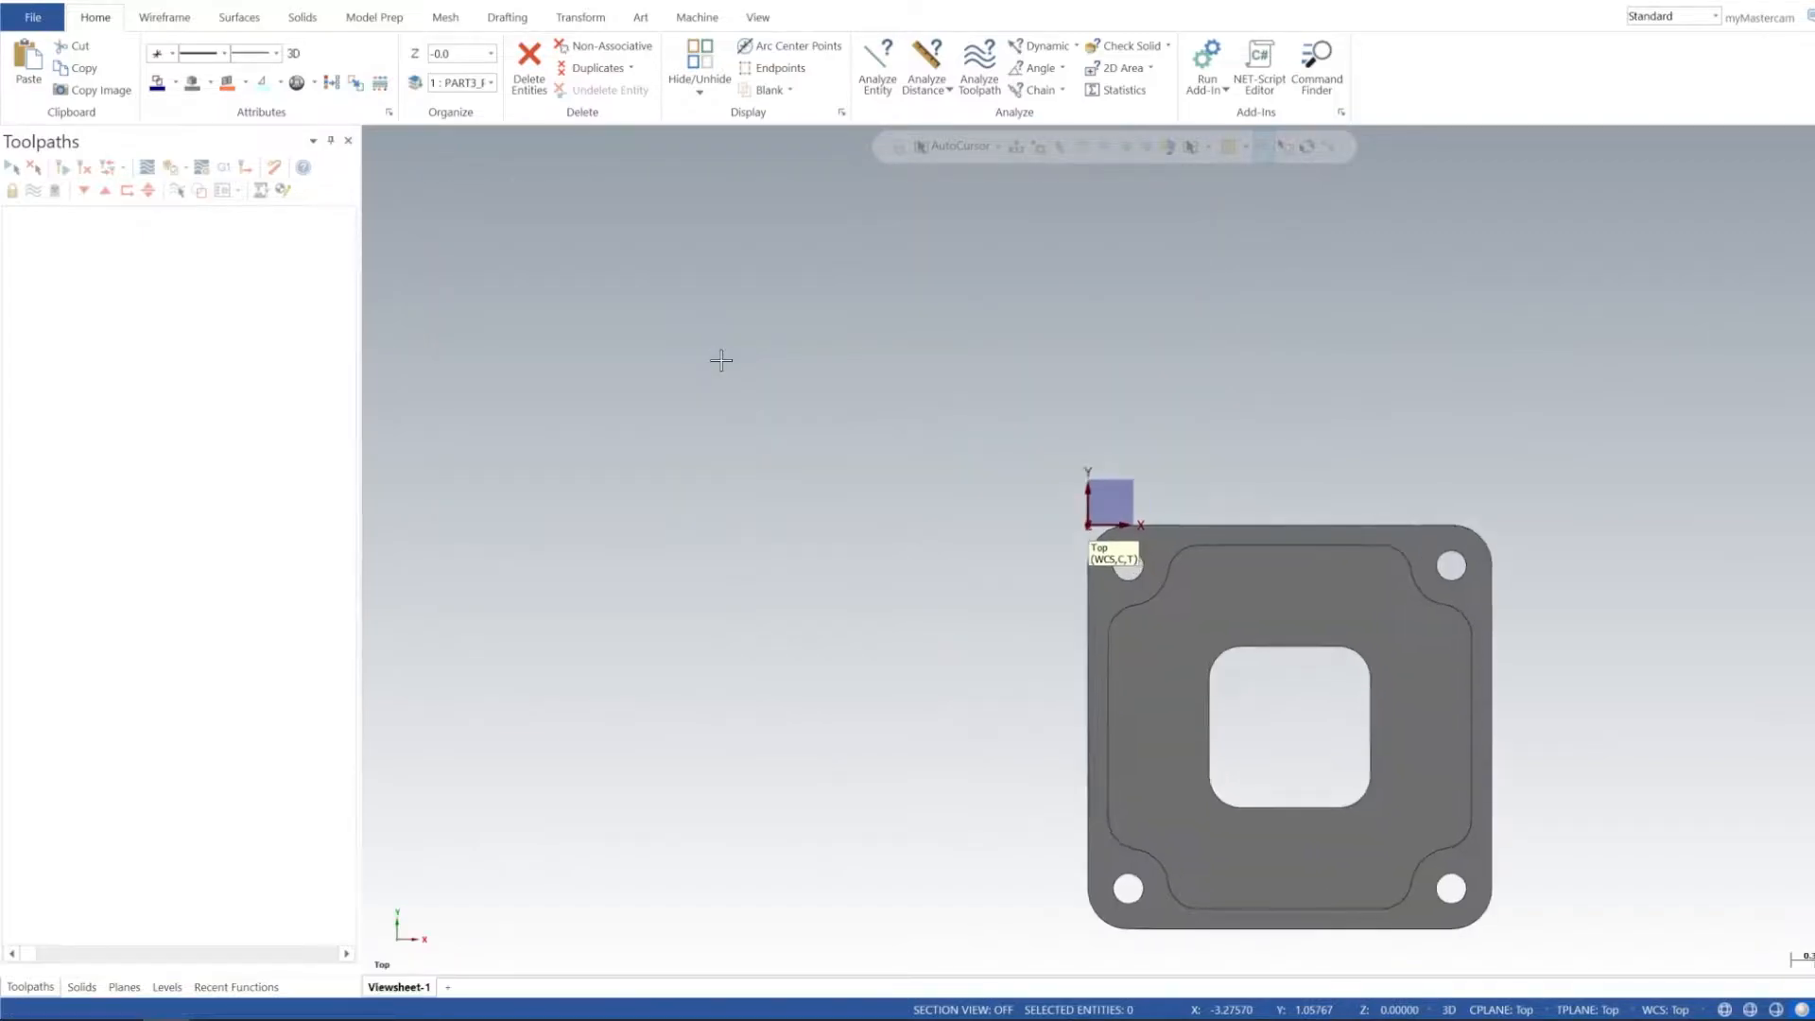
Step: Start a Dynamic move of the imported solid and place the gnomon at the upper-left corner hole on the part's top face
{"action": "middle_click_drag", "start_coordinate": [1120, 535], "coordinate": [1029, 551]}
{"action": "scroll", "coordinate": [1029, 614], "scroll_direction": "down", "scroll_amount": 2}
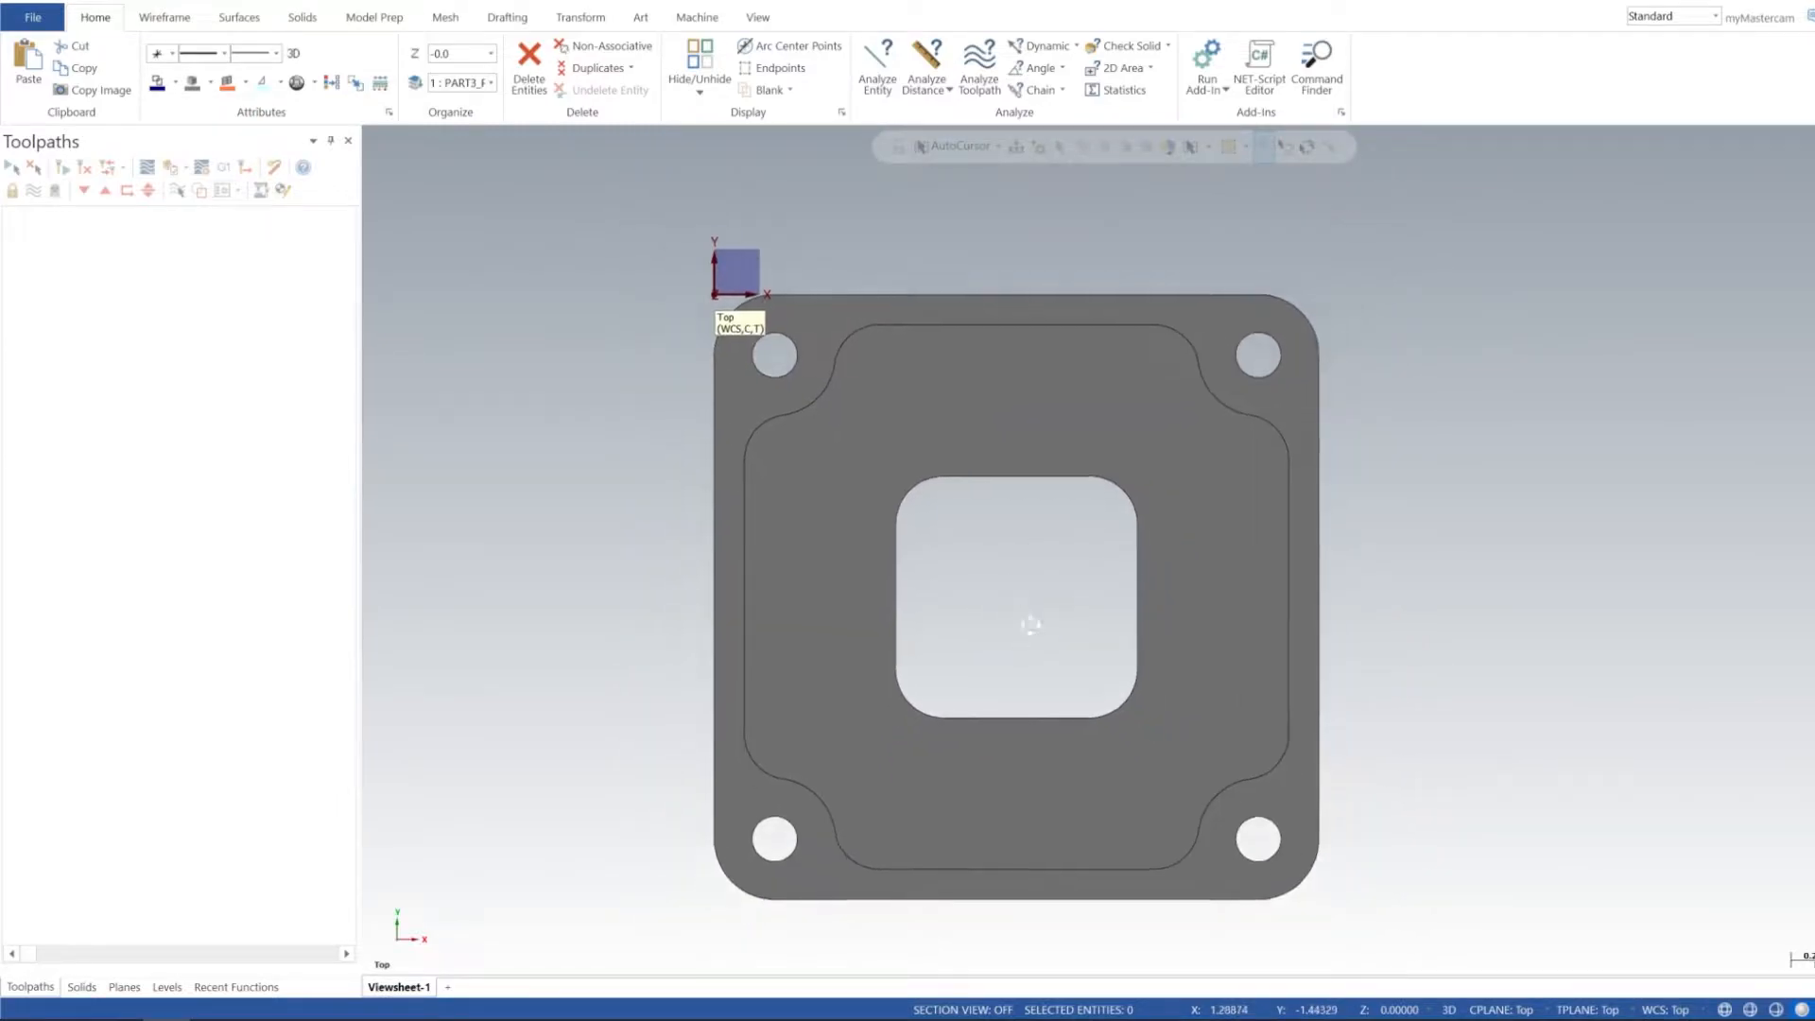
{"action": "mouse_move", "coordinate": [989, 616]}
{"action": "middle_mouse_down"}
{"action": "mouse_move", "coordinate": [993, 511]}
{"action": "mouse_move", "coordinate": [1101, 530]}
{"action": "mouse_move", "coordinate": [1144, 430]}
{"action": "mouse_move", "coordinate": [989, 511]}
{"action": "mouse_move", "coordinate": [1179, 397]}
{"action": "mouse_move", "coordinate": [1093, 512]}
{"action": "mouse_move", "coordinate": [961, 448]}
{"action": "mouse_move", "coordinate": [984, 511]}
{"action": "mouse_move", "coordinate": [1067, 473]}
{"action": "mouse_move", "coordinate": [1093, 535]}
{"action": "mouse_move", "coordinate": [944, 567]}
{"action": "mouse_move", "coordinate": [964, 526]}
{"action": "mouse_move", "coordinate": [982, 620]}
{"action": "mouse_move", "coordinate": [839, 498]}
{"action": "mouse_move", "coordinate": [989, 535]}
{"action": "mouse_move", "coordinate": [1175, 454]}
{"action": "mouse_move", "coordinate": [1212, 544]}
{"action": "mouse_move", "coordinate": [1201, 520]}
{"action": "mouse_move", "coordinate": [1245, 560]}
{"action": "mouse_move", "coordinate": [1087, 564]}
{"action": "mouse_move", "coordinate": [1041, 633]}
{"action": "mouse_move", "coordinate": [1151, 527]}
{"action": "mouse_move", "coordinate": [1088, 506]}
{"action": "mouse_move", "coordinate": [1082, 555]}
{"action": "middle_mouse_up"}
{"action": "middle_click_drag", "start_coordinate": [1009, 502], "coordinate": [1063, 505]}
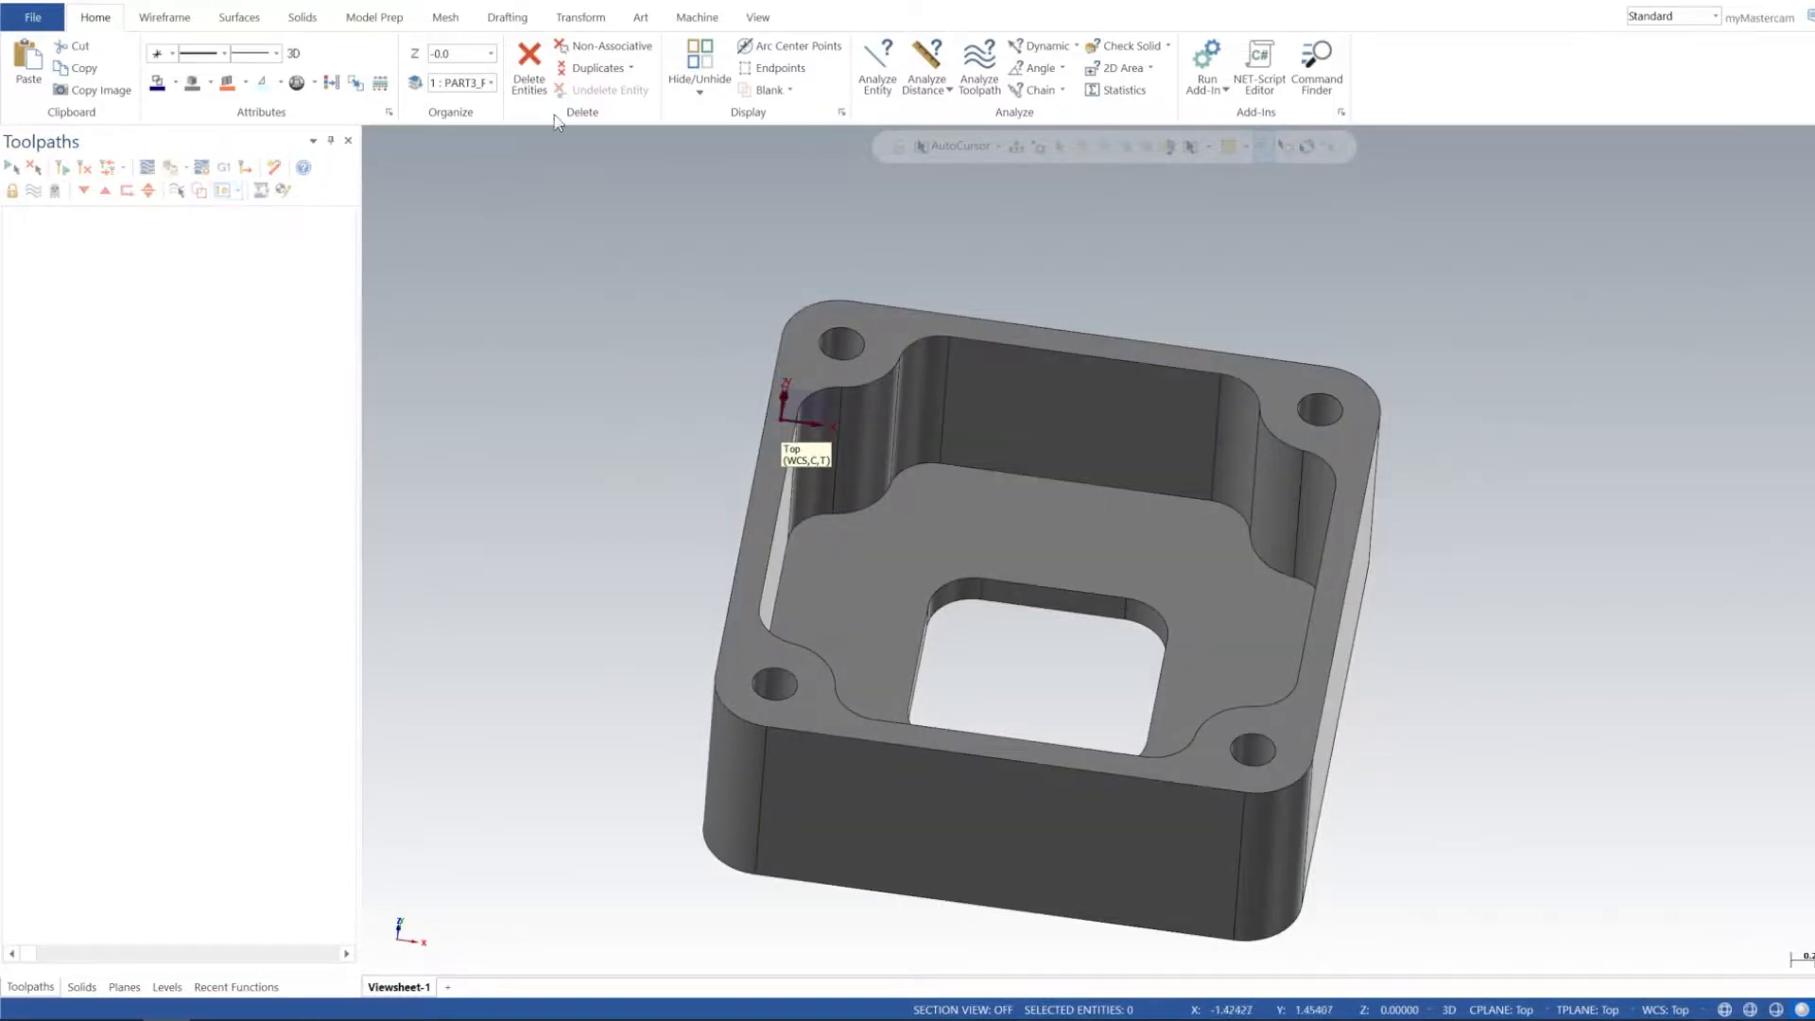
{"action": "left_click", "coordinate": [573, 22]}
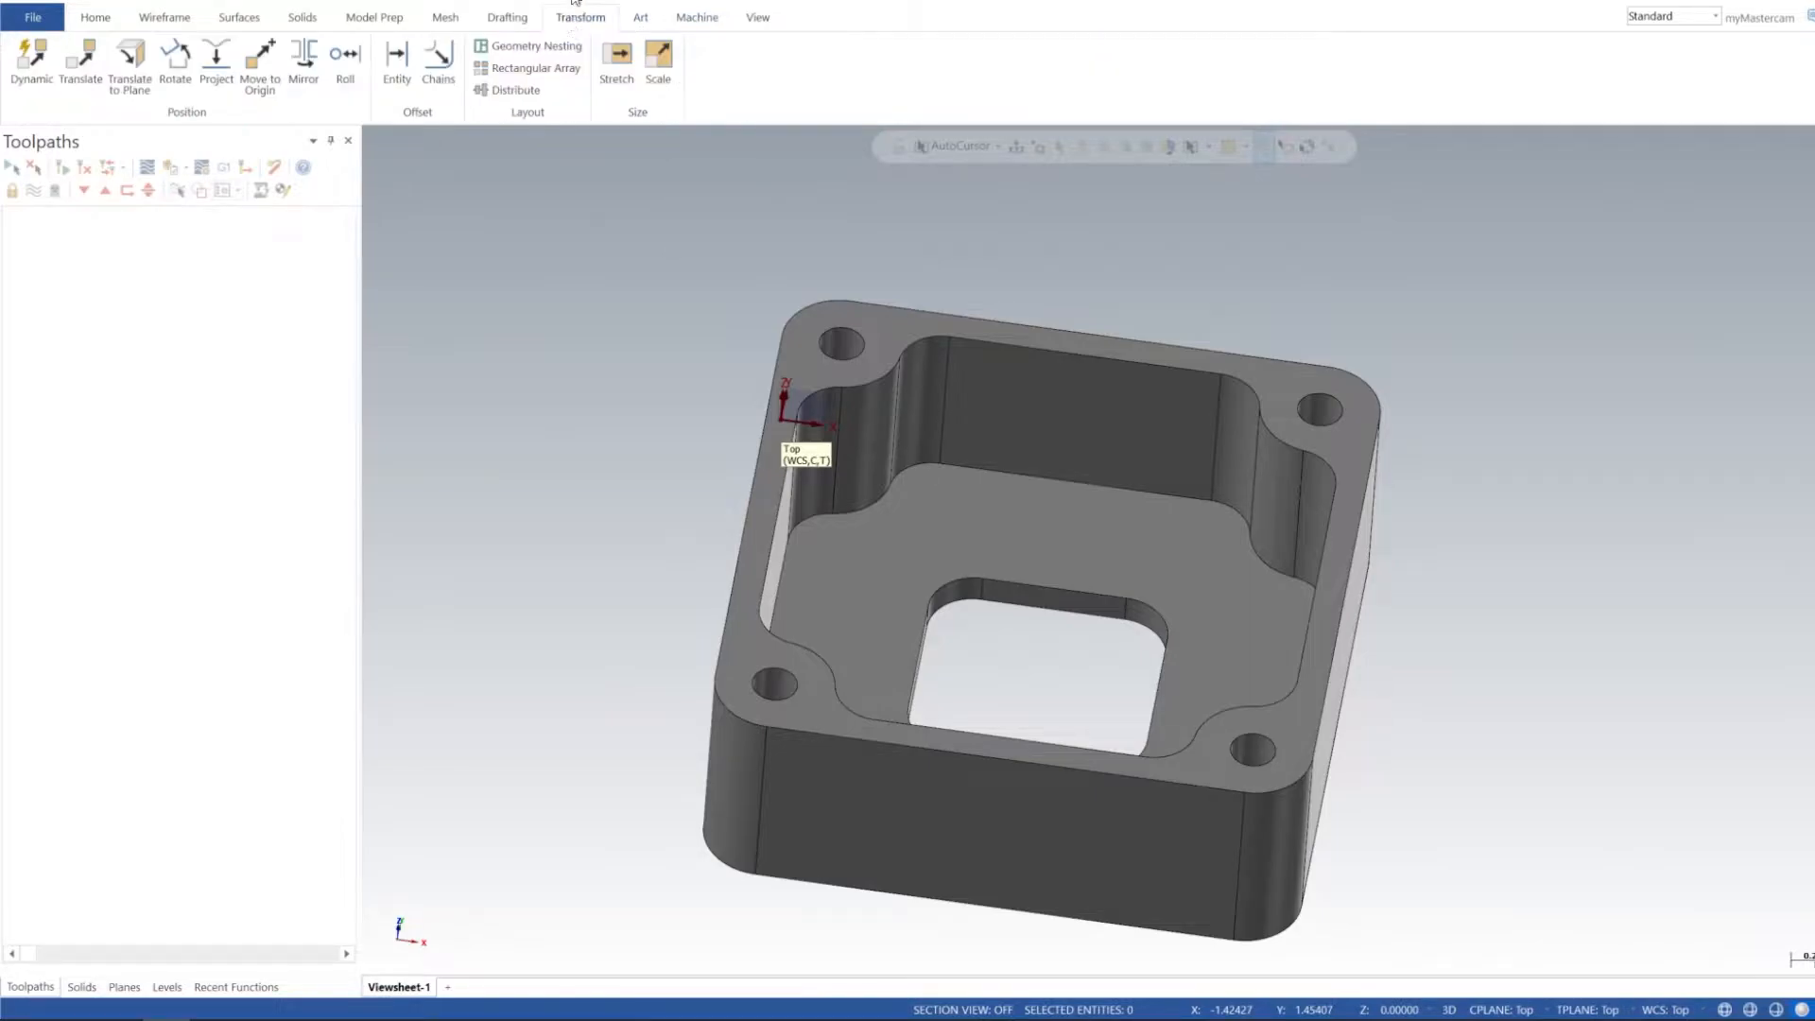
{"action": "left_click", "coordinate": [35, 62]}
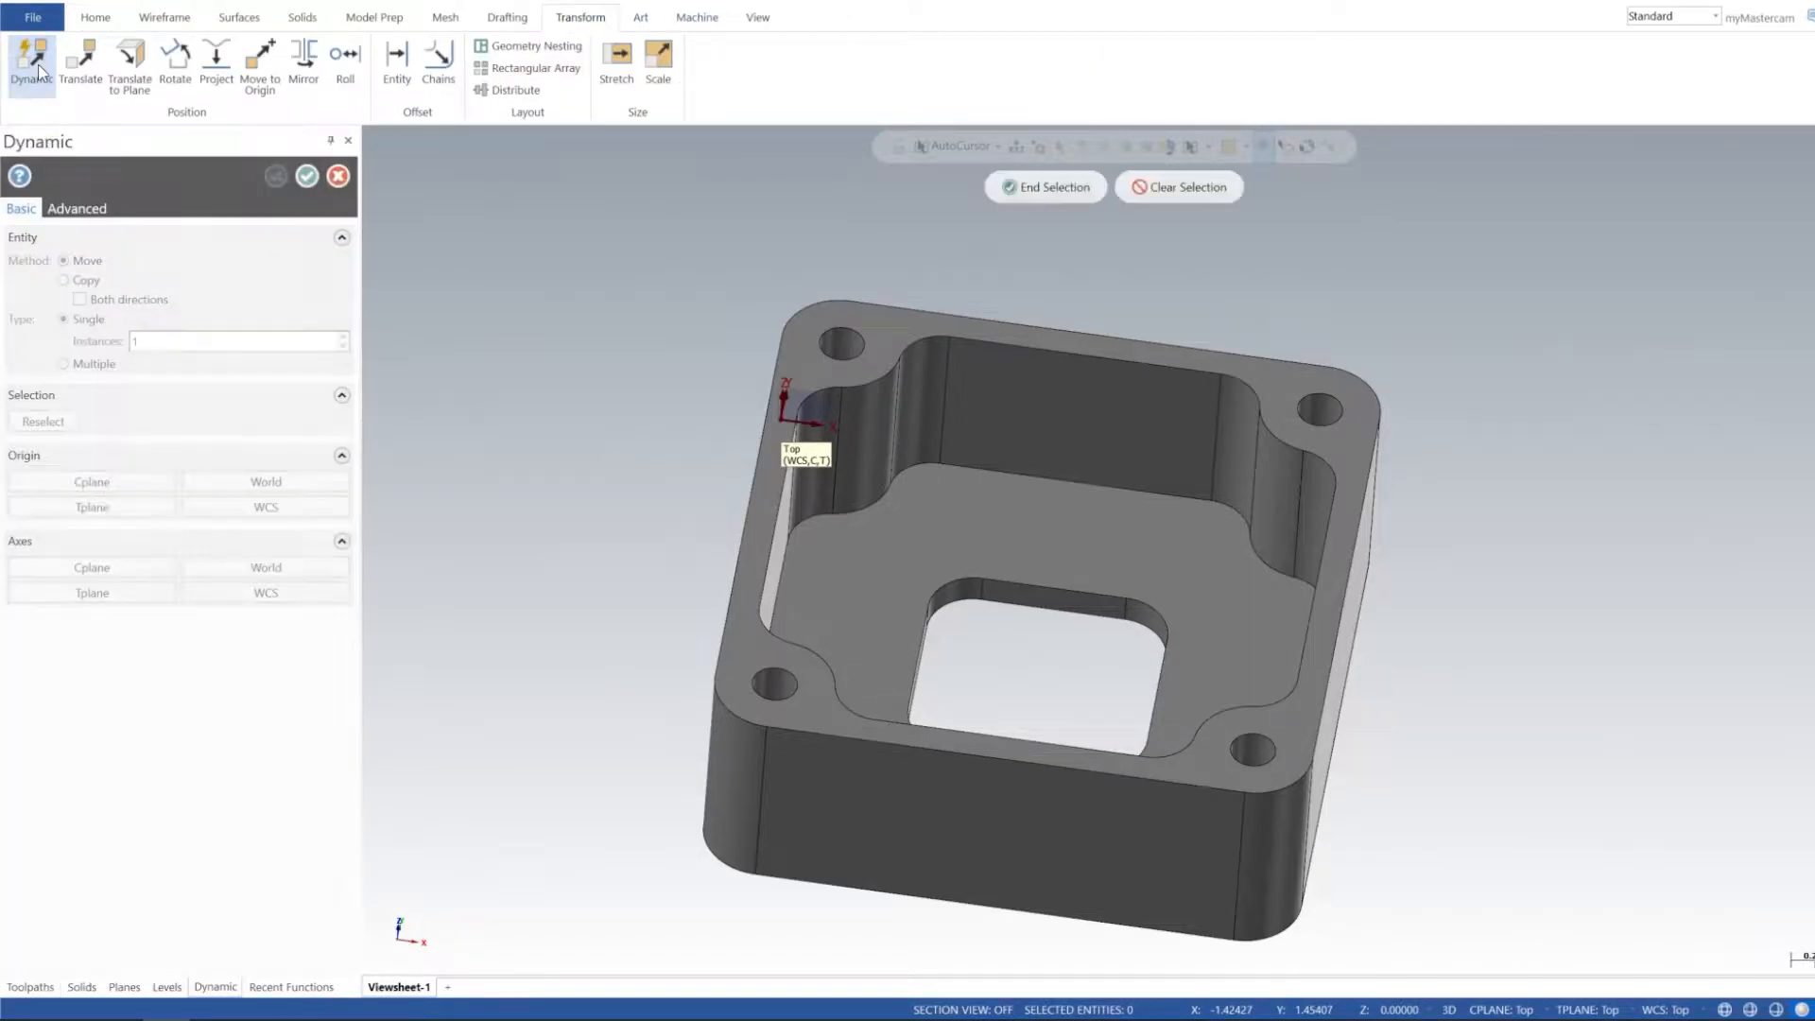
{"action": "right_click", "coordinate": [1119, 246]}
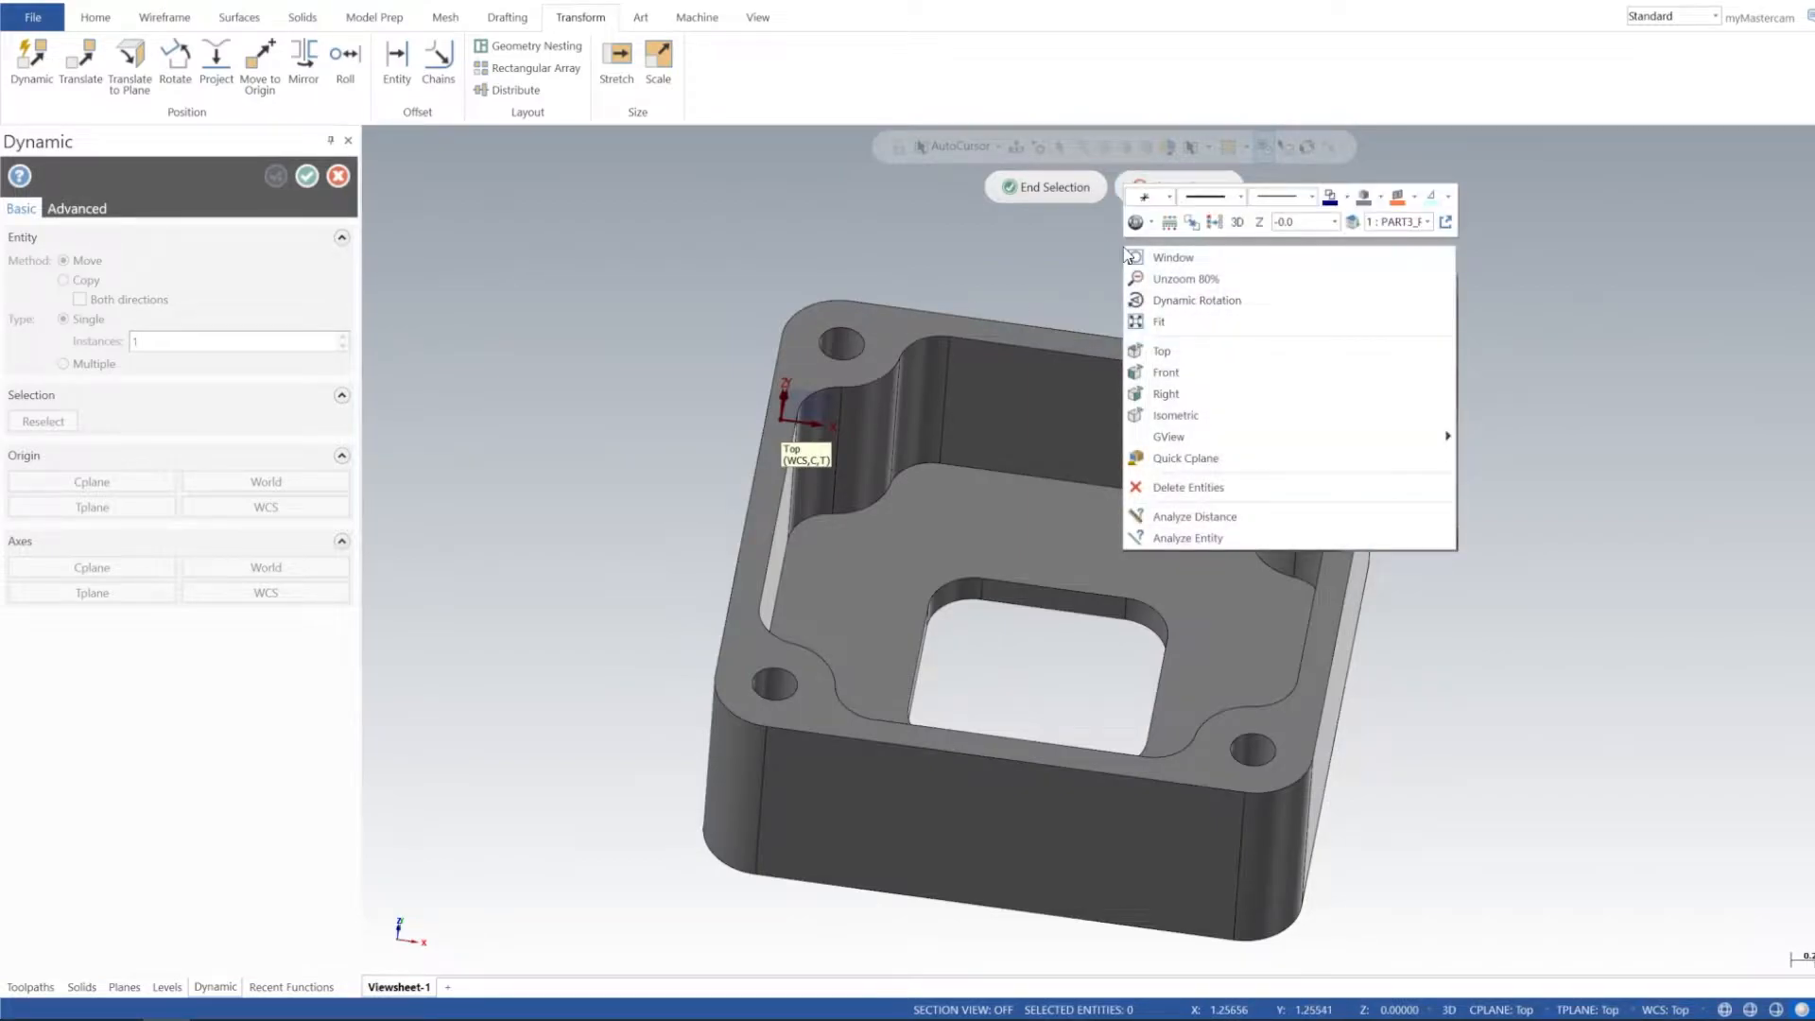
{"action": "left_click", "coordinate": [1193, 351]}
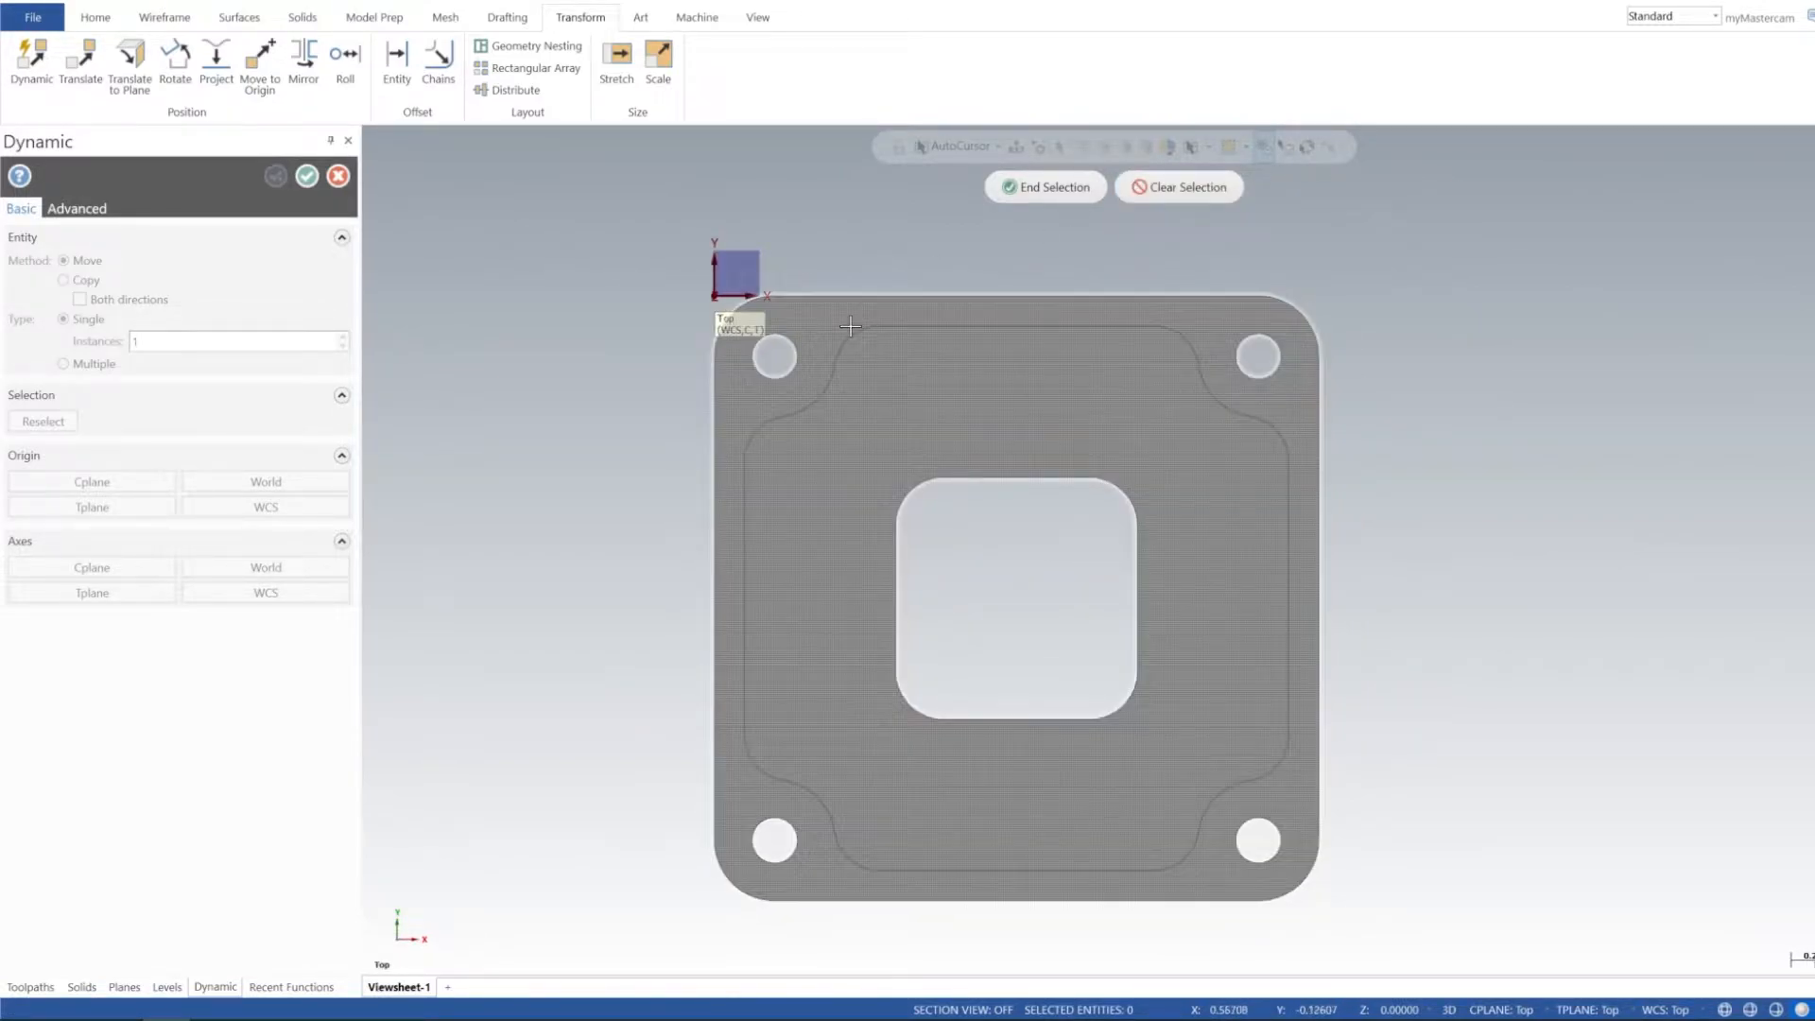
{"action": "left_click", "coordinate": [1055, 388]}
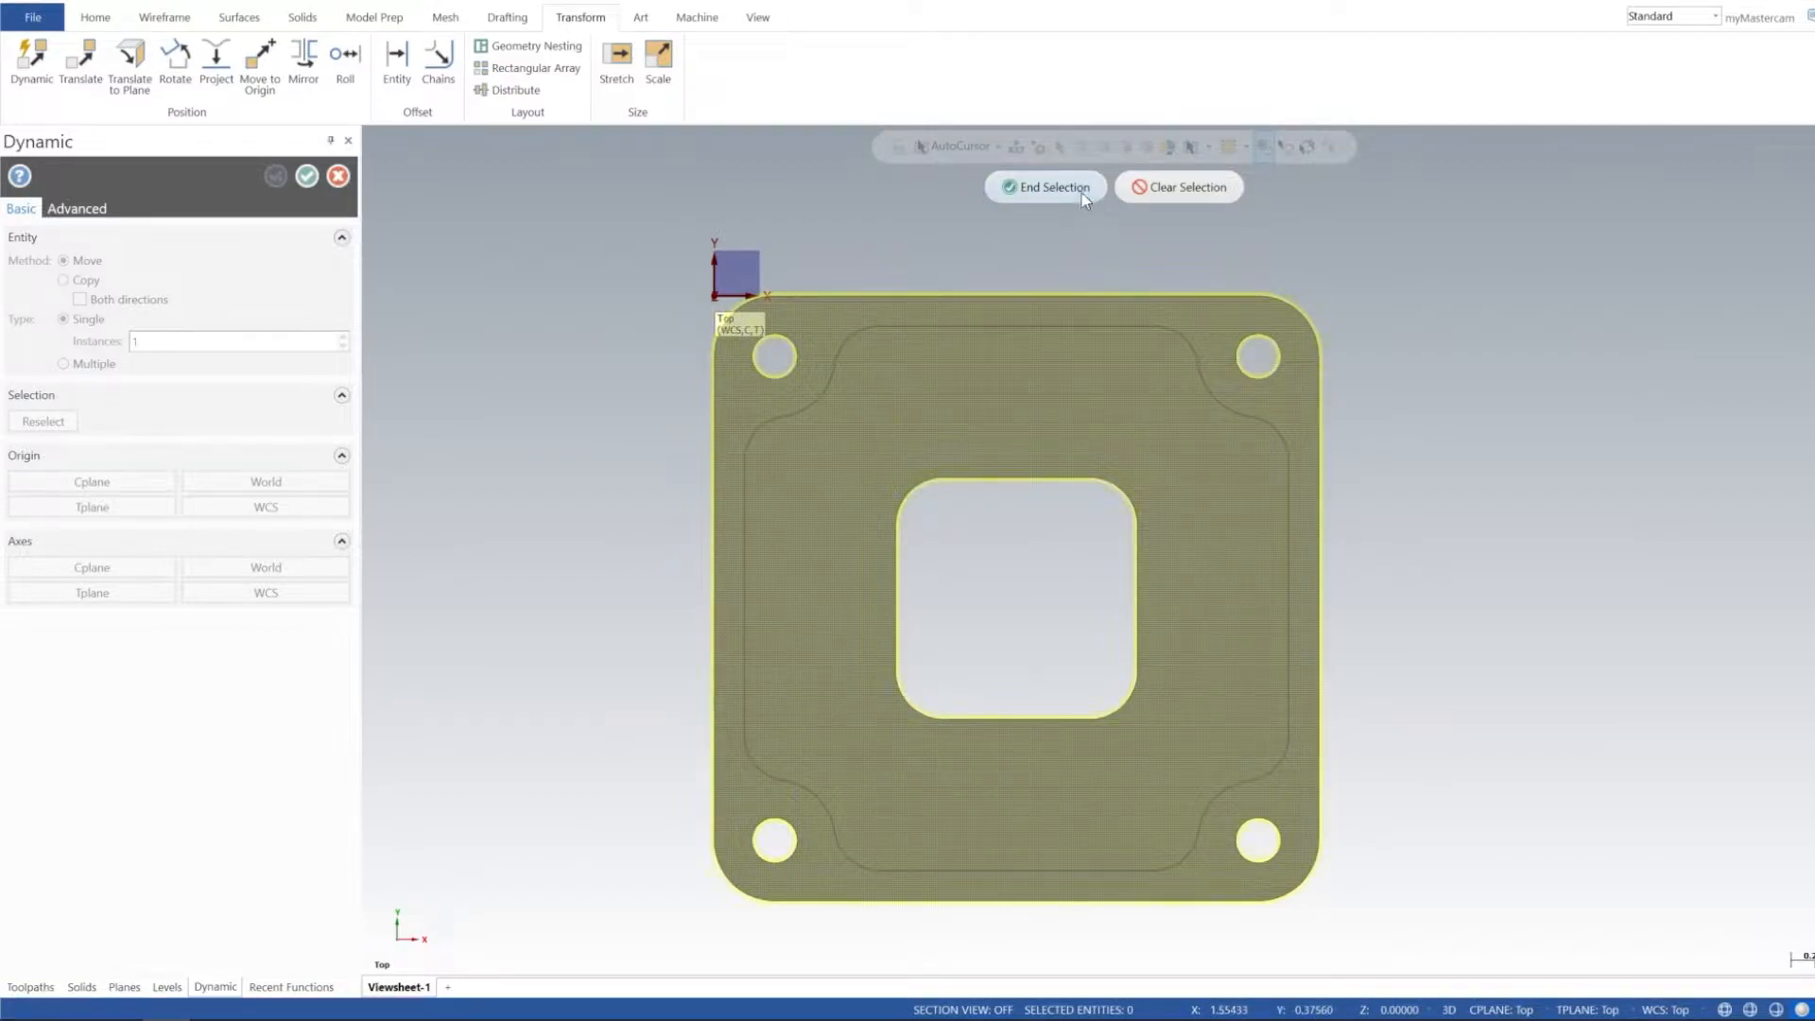
{"action": "left_click", "coordinate": [1046, 187]}
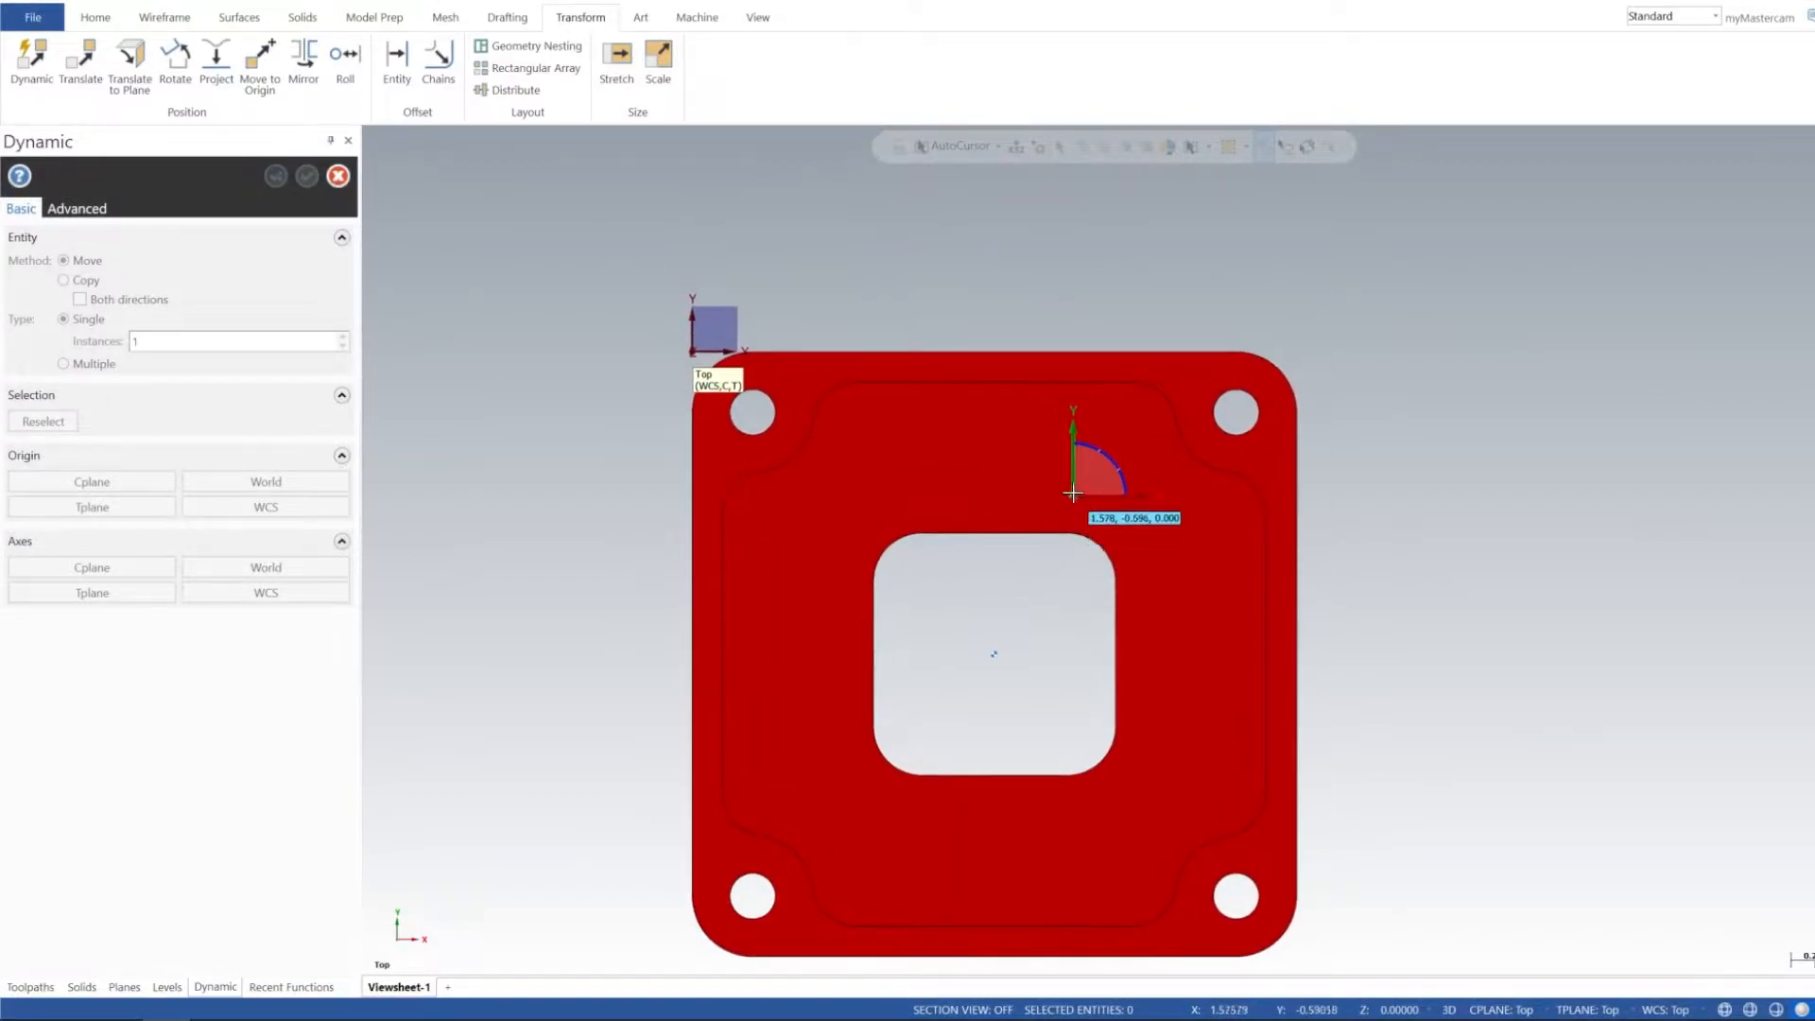
{"action": "key", "text": "alt+7"}
{"action": "left_click", "coordinate": [772, 271]}
Step: Measure the distance from the part's top edge to the origin
{"action": "mouse_move", "coordinate": [946, 434]}
{"action": "middle_mouse_down"}
{"action": "mouse_move", "coordinate": [997, 510]}
{"action": "mouse_move", "coordinate": [982, 542]}
{"action": "mouse_move", "coordinate": [1009, 576]}
{"action": "mouse_move", "coordinate": [1126, 539]}
{"action": "mouse_move", "coordinate": [1163, 576]}
{"action": "middle_mouse_up"}
{"action": "left_click", "coordinate": [101, 19]}
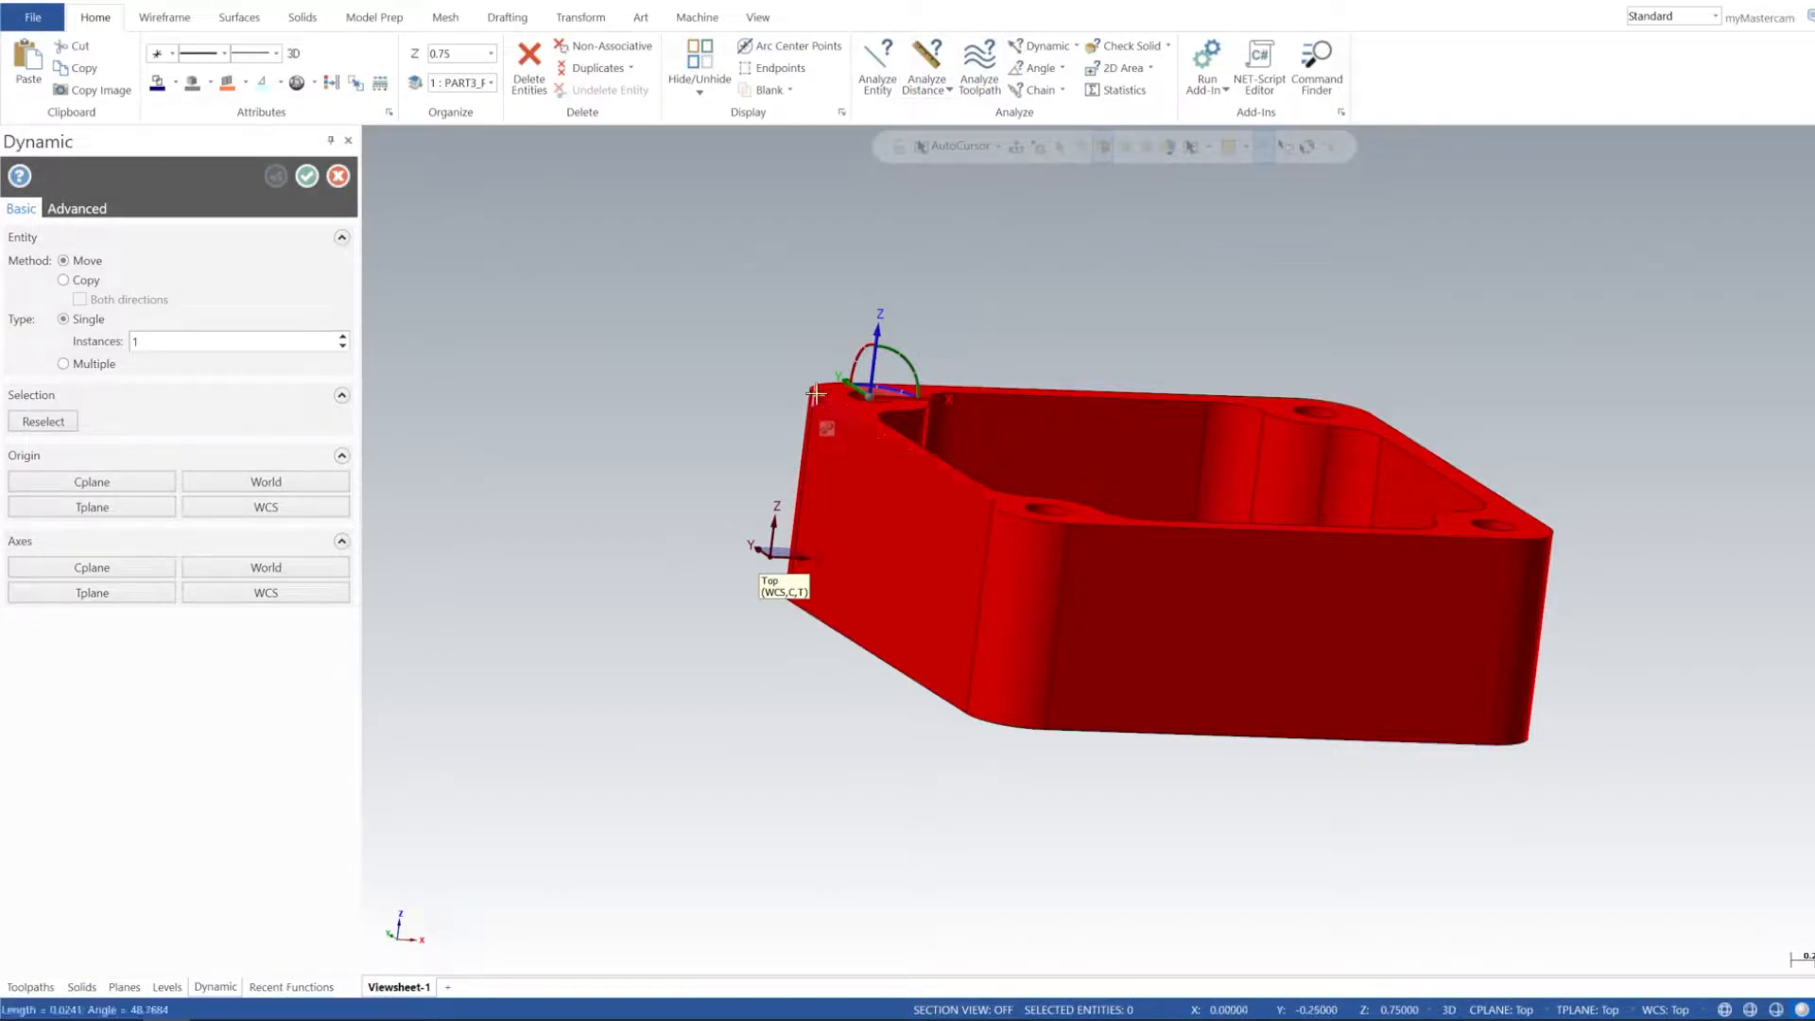
{"action": "left_click", "coordinate": [771, 557]}
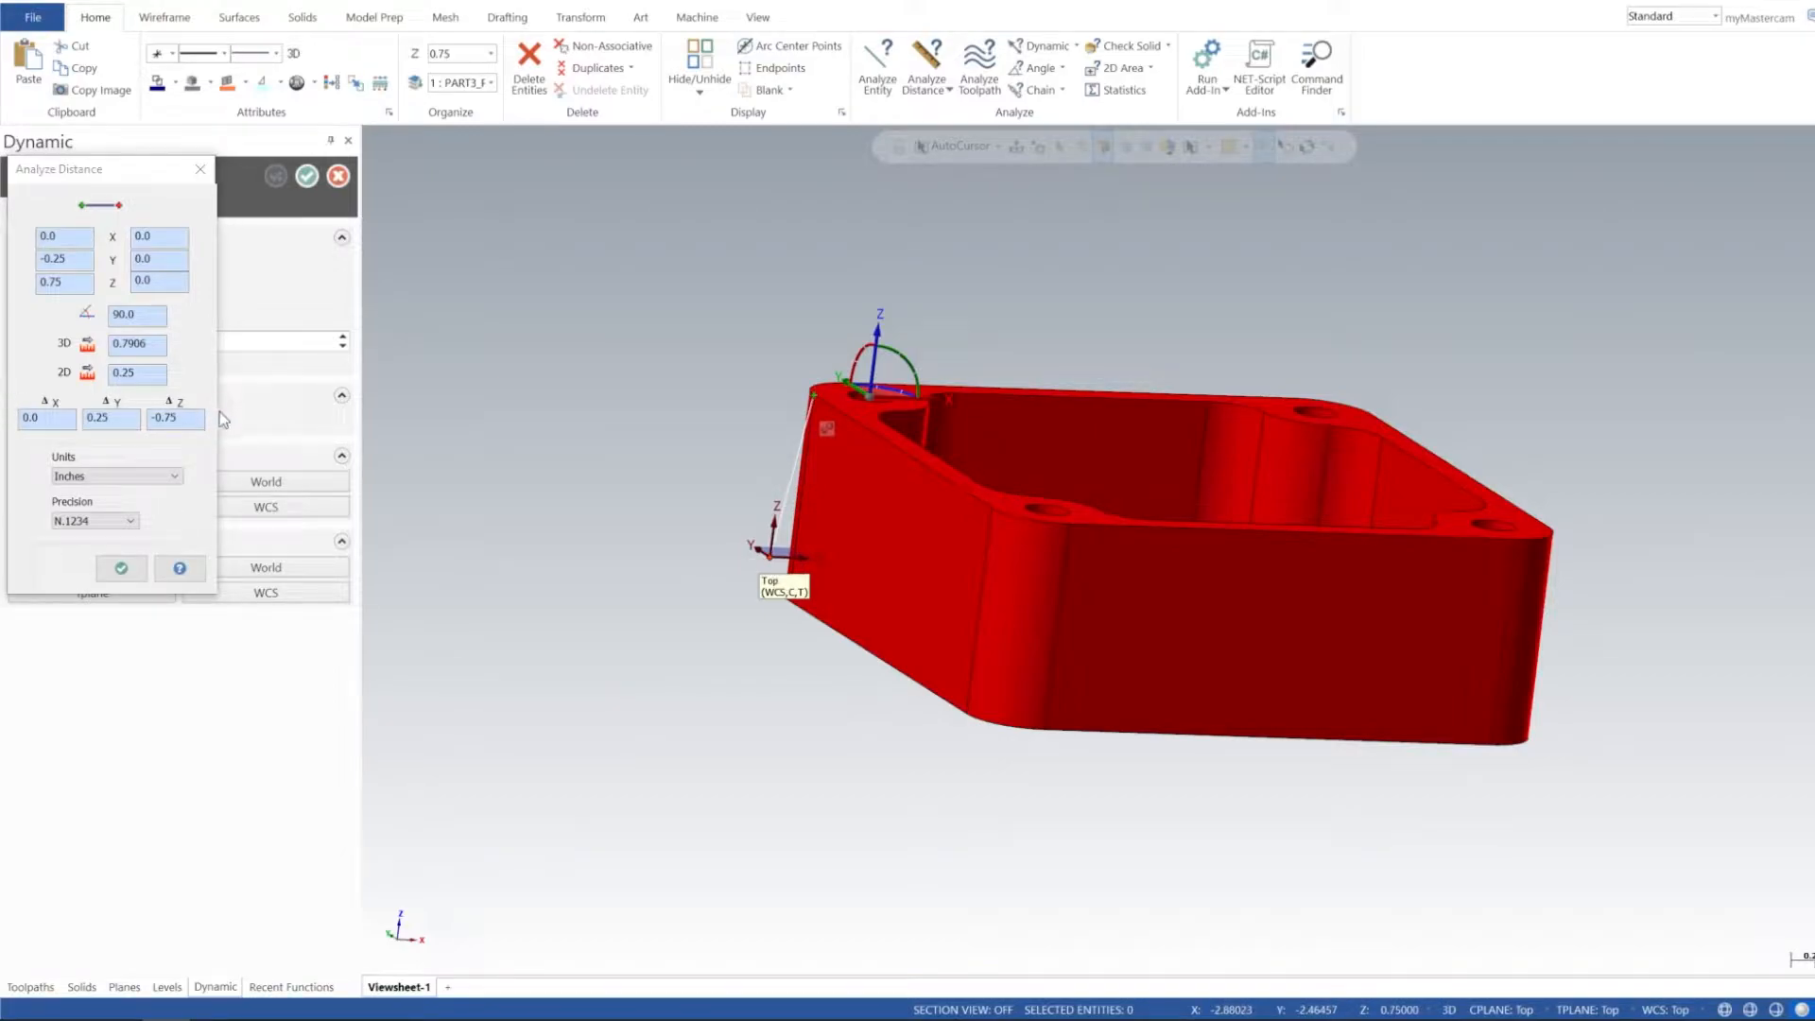
{"action": "double_click", "coordinate": [180, 422]}
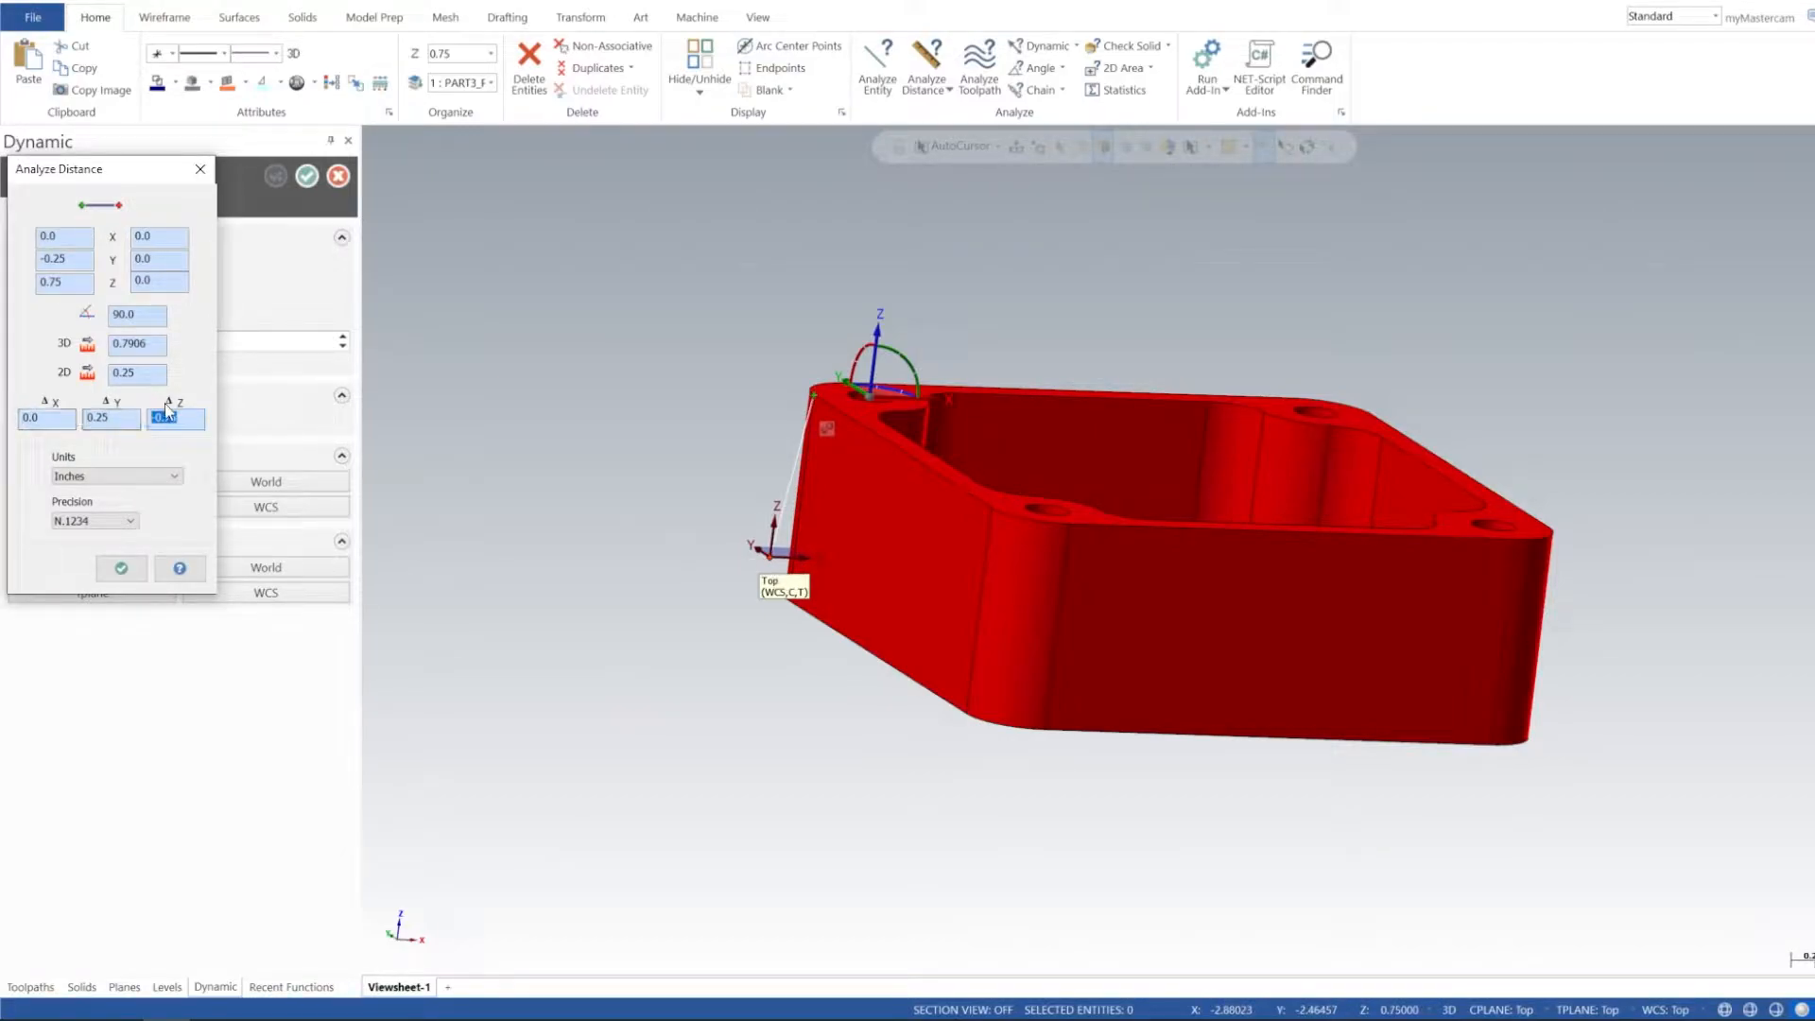
{"action": "left_click", "coordinate": [198, 172]}
Step: Move the solid -0.75 along the gnomon's Z axis and apply the Dynamic transform
{"action": "middle_click_drag", "start_coordinate": [1306, 566], "coordinate": [1341, 572], "text": "shift"}
{"action": "middle_click_drag", "start_coordinate": [1508, 624], "coordinate": [1437, 639]}
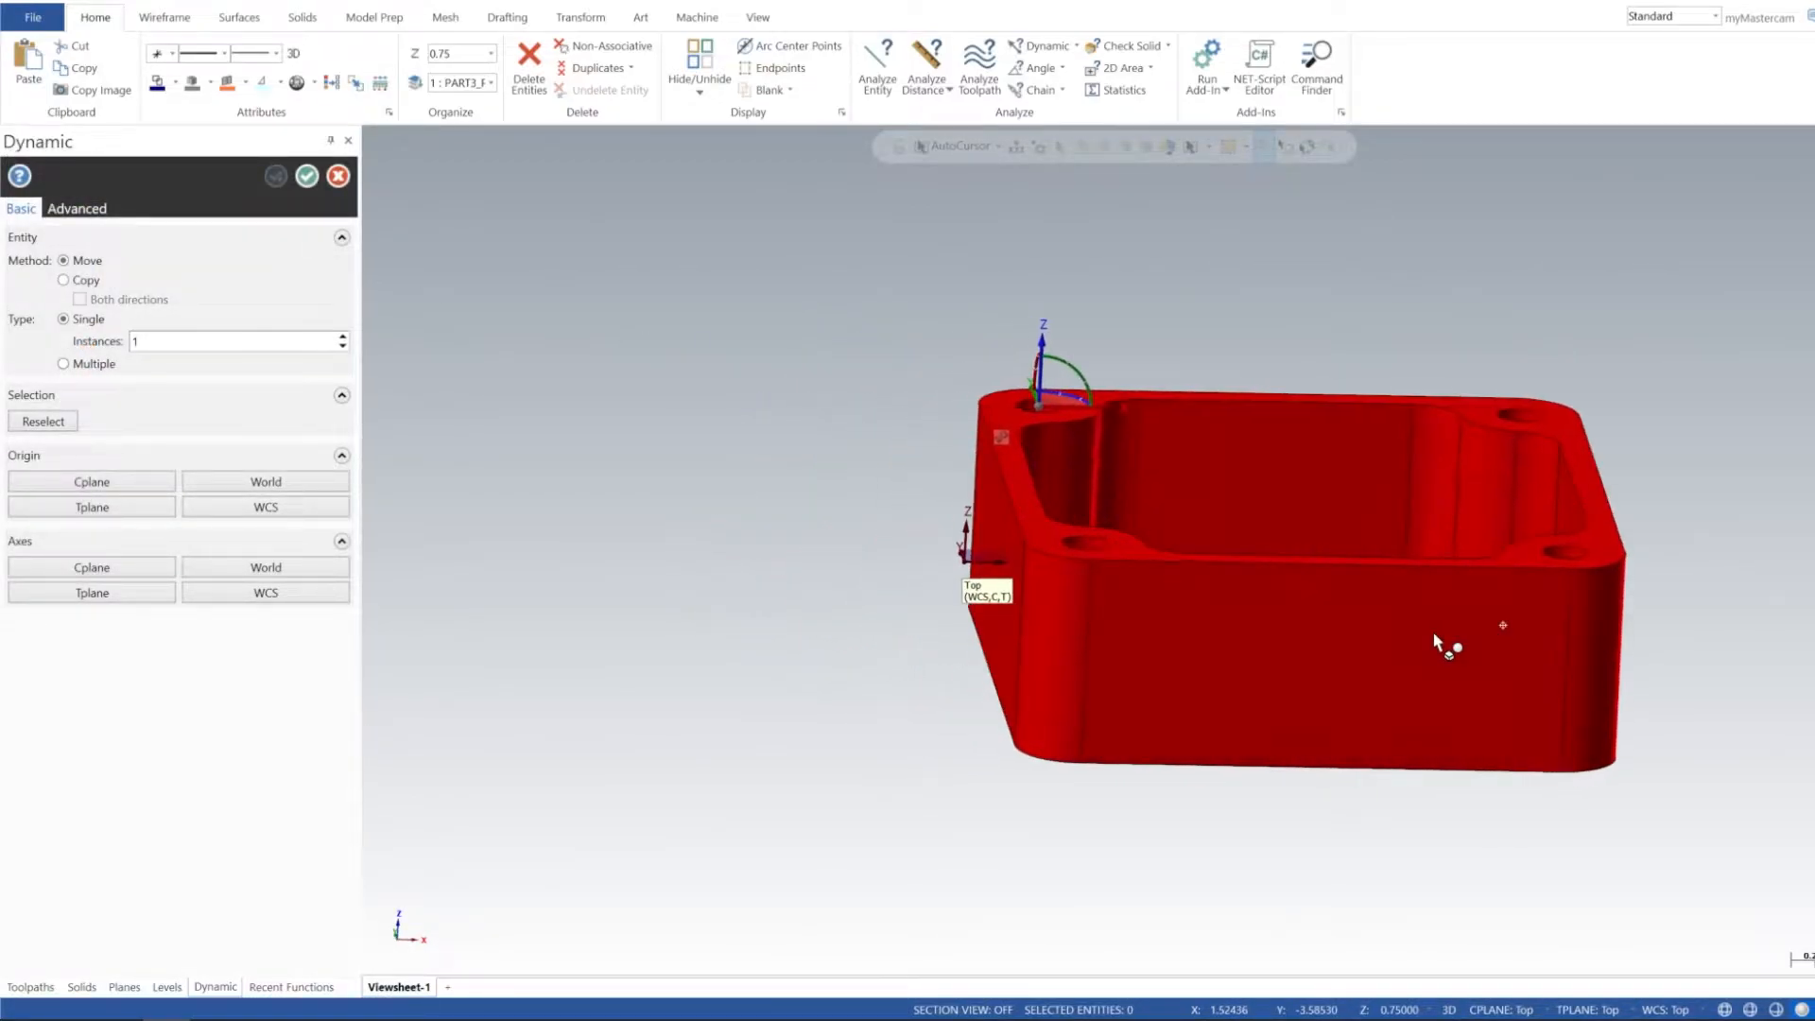
{"action": "left_click", "coordinate": [1041, 390]}
{"action": "left_click", "coordinate": [1043, 389]}
{"action": "left_click", "coordinate": [1044, 387]}
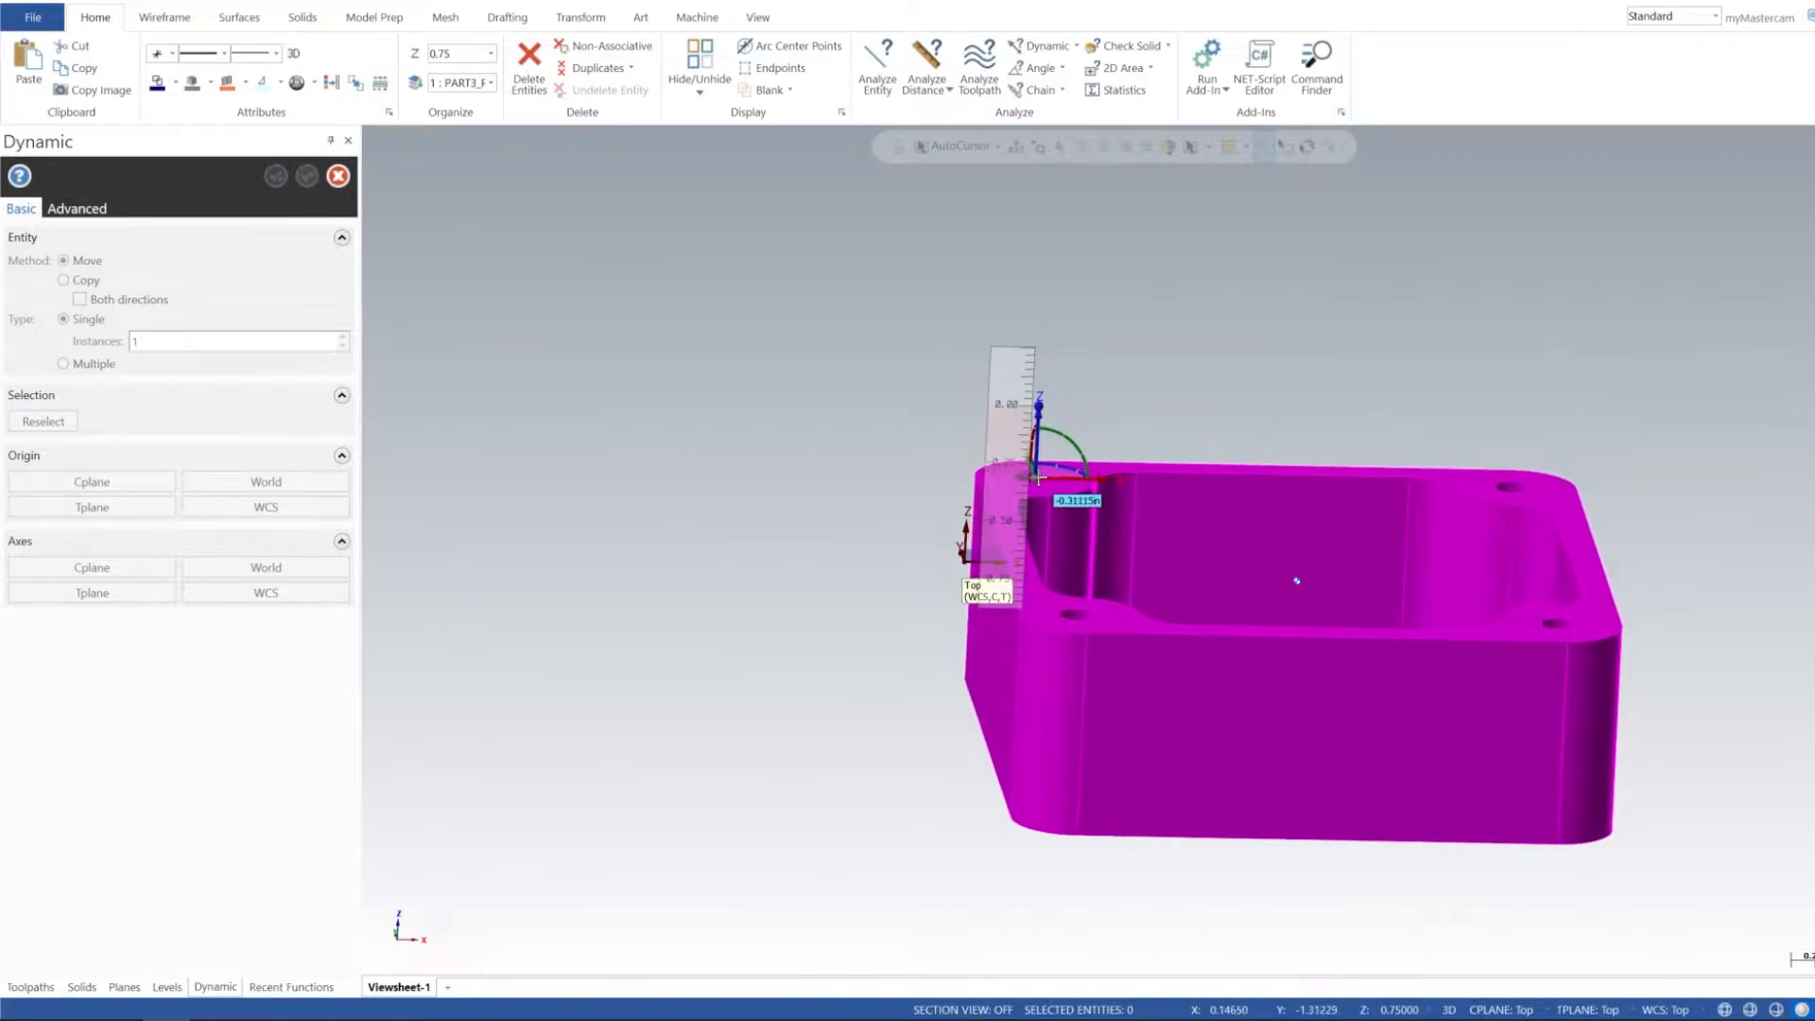
{"action": "type", "text": "-"}
{"action": "type", "text": ".75"}
{"action": "key", "text": "Return"}
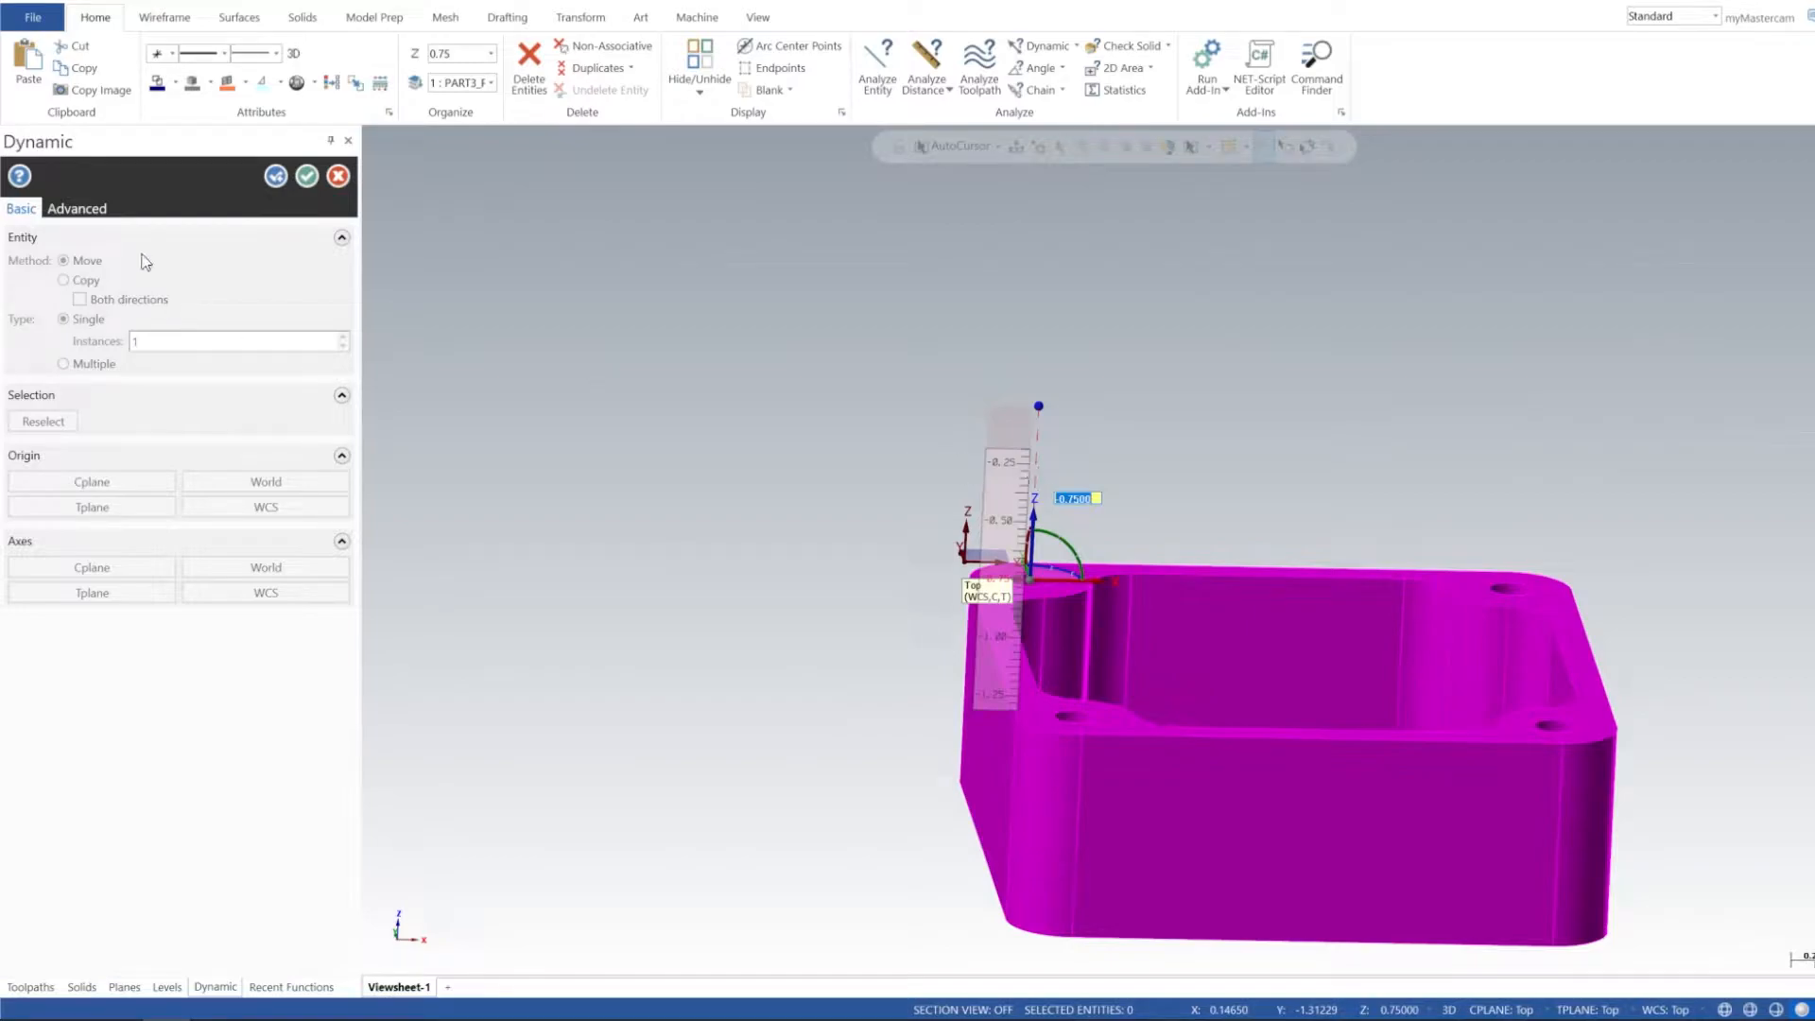
{"action": "left_click", "coordinate": [306, 182]}
Step: Check the part's new position against the origin and create a machine group with the default mill
{"action": "middle_click_drag", "start_coordinate": [1284, 417], "coordinate": [894, 439]}
{"action": "right_click", "coordinate": [1217, 296]}
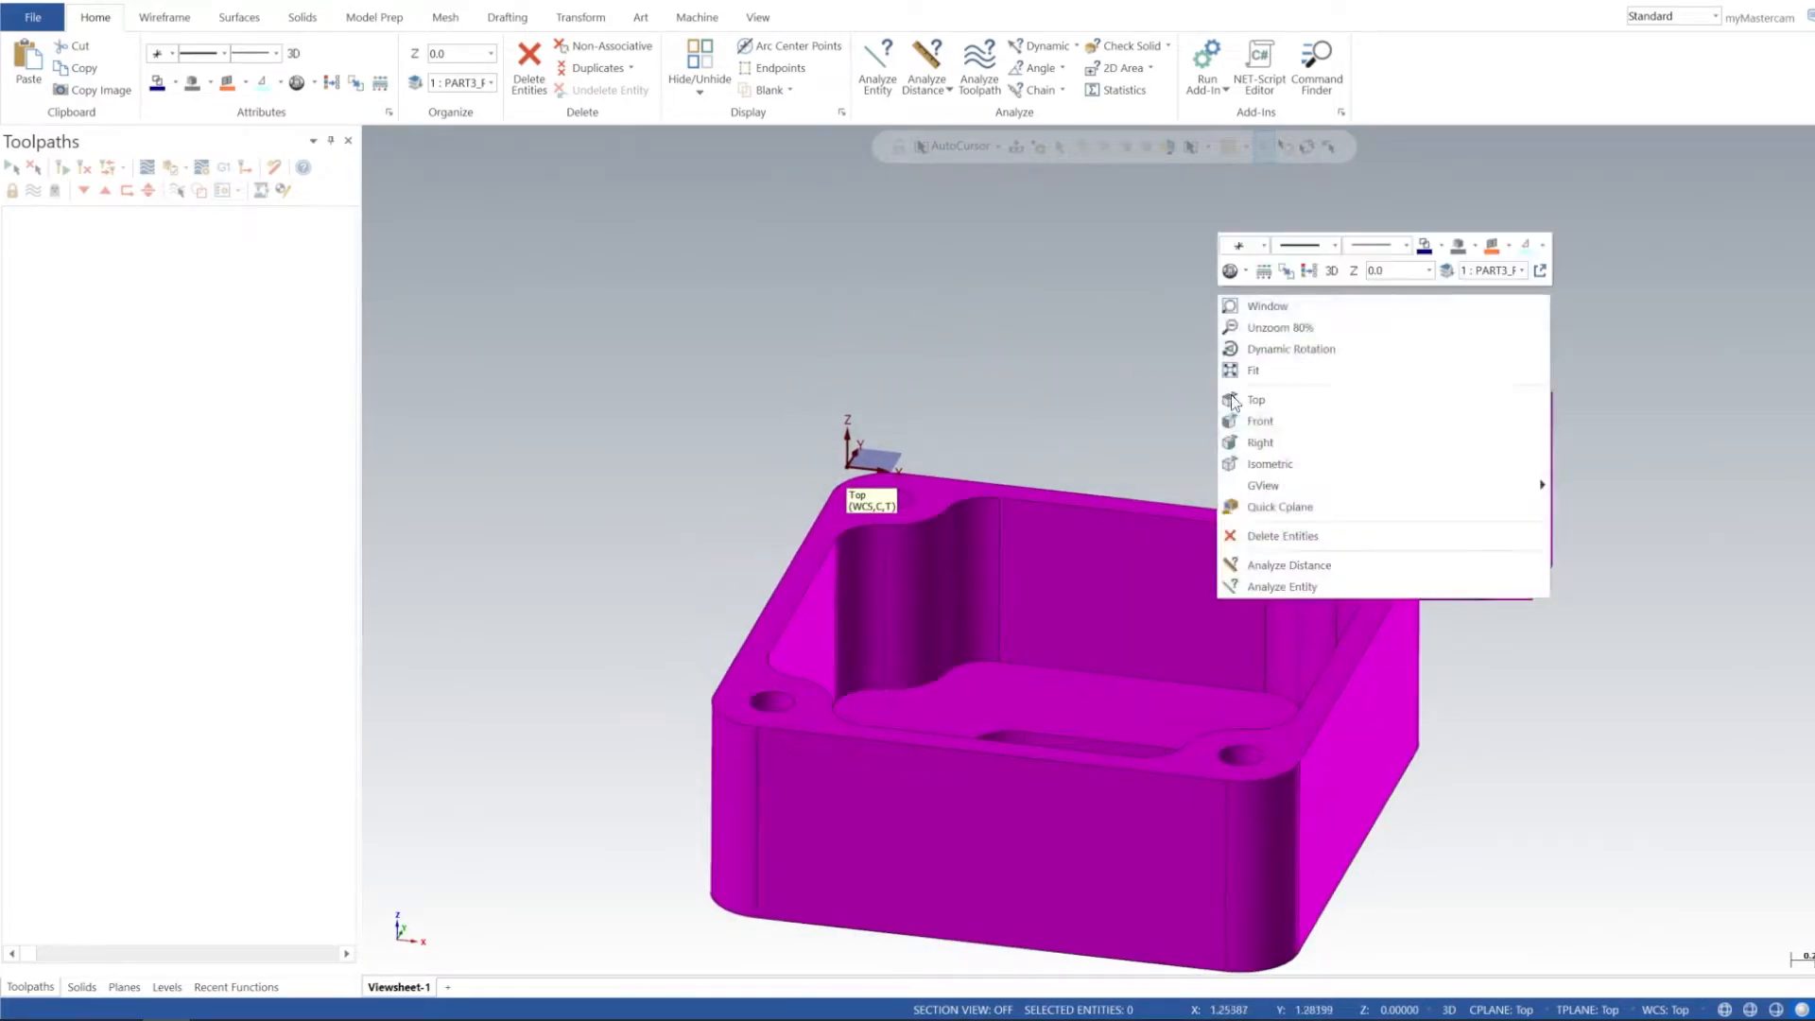
{"action": "left_click", "coordinate": [1290, 398]}
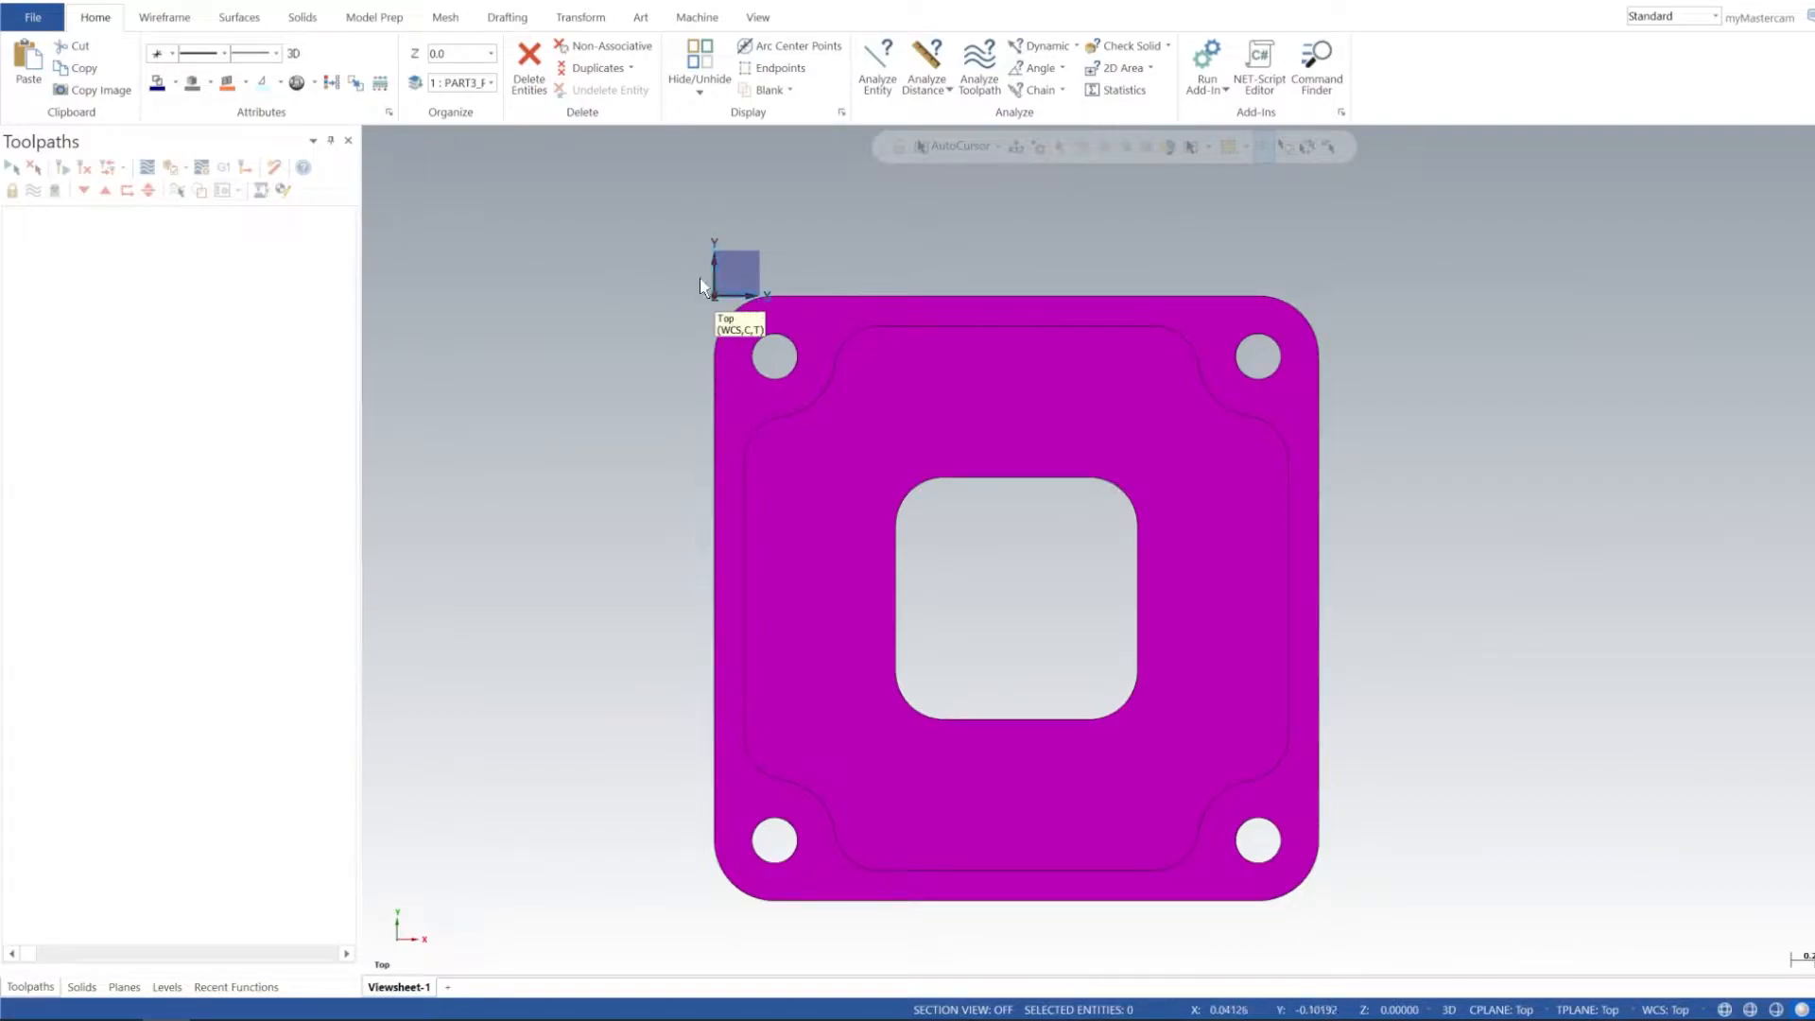
{"action": "middle_click_drag", "start_coordinate": [940, 430], "coordinate": [983, 341]}
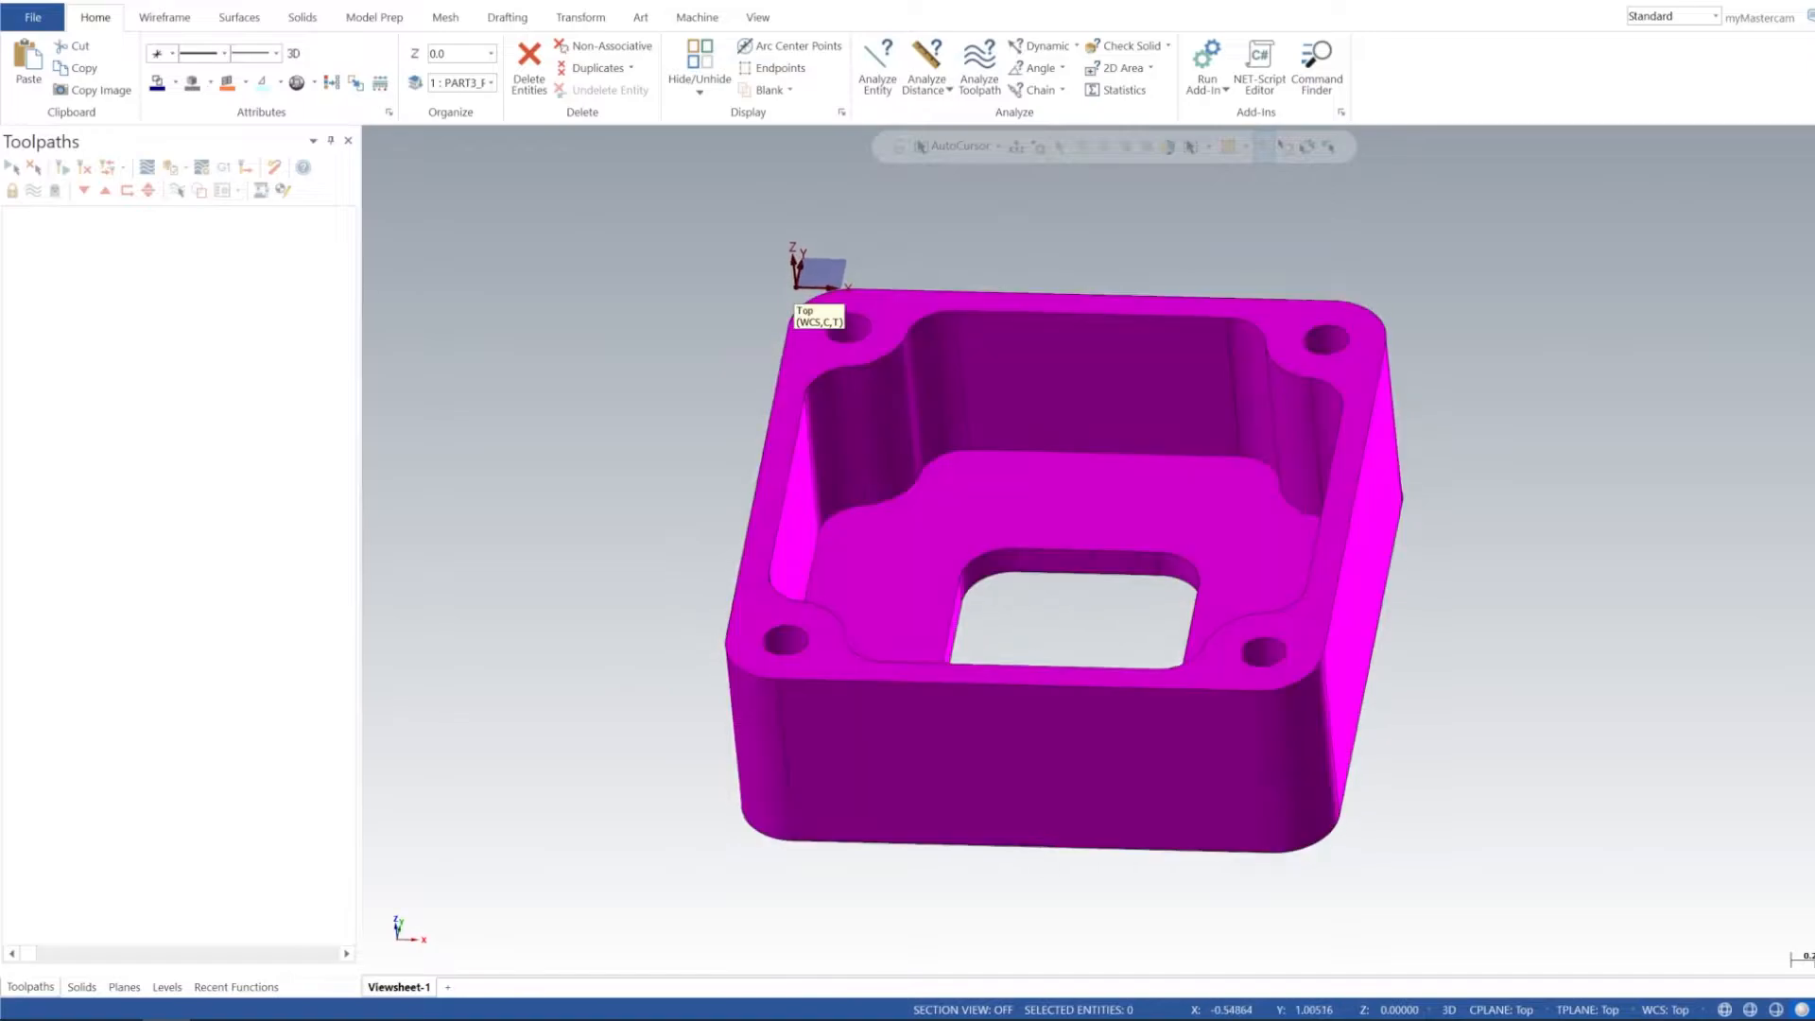
{"action": "left_click", "coordinate": [697, 17]}
{"action": "left_click", "coordinate": [28, 68]}
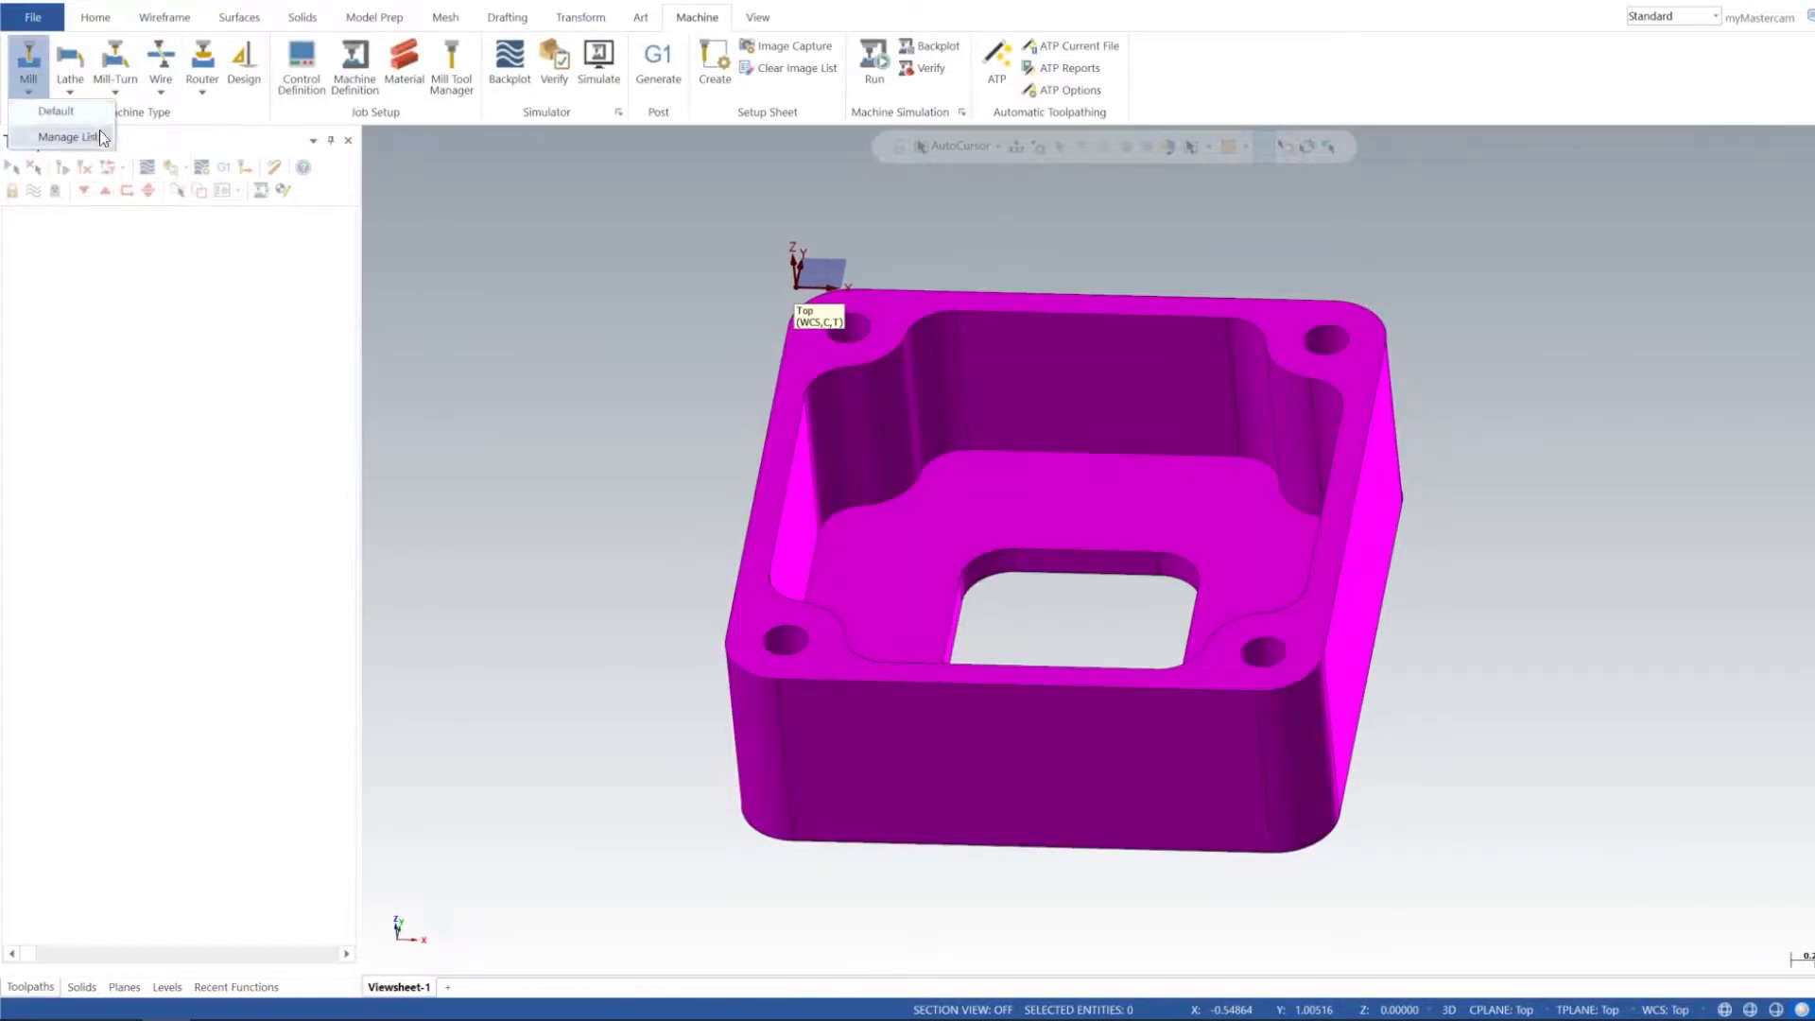
{"action": "left_click", "coordinate": [57, 116]}
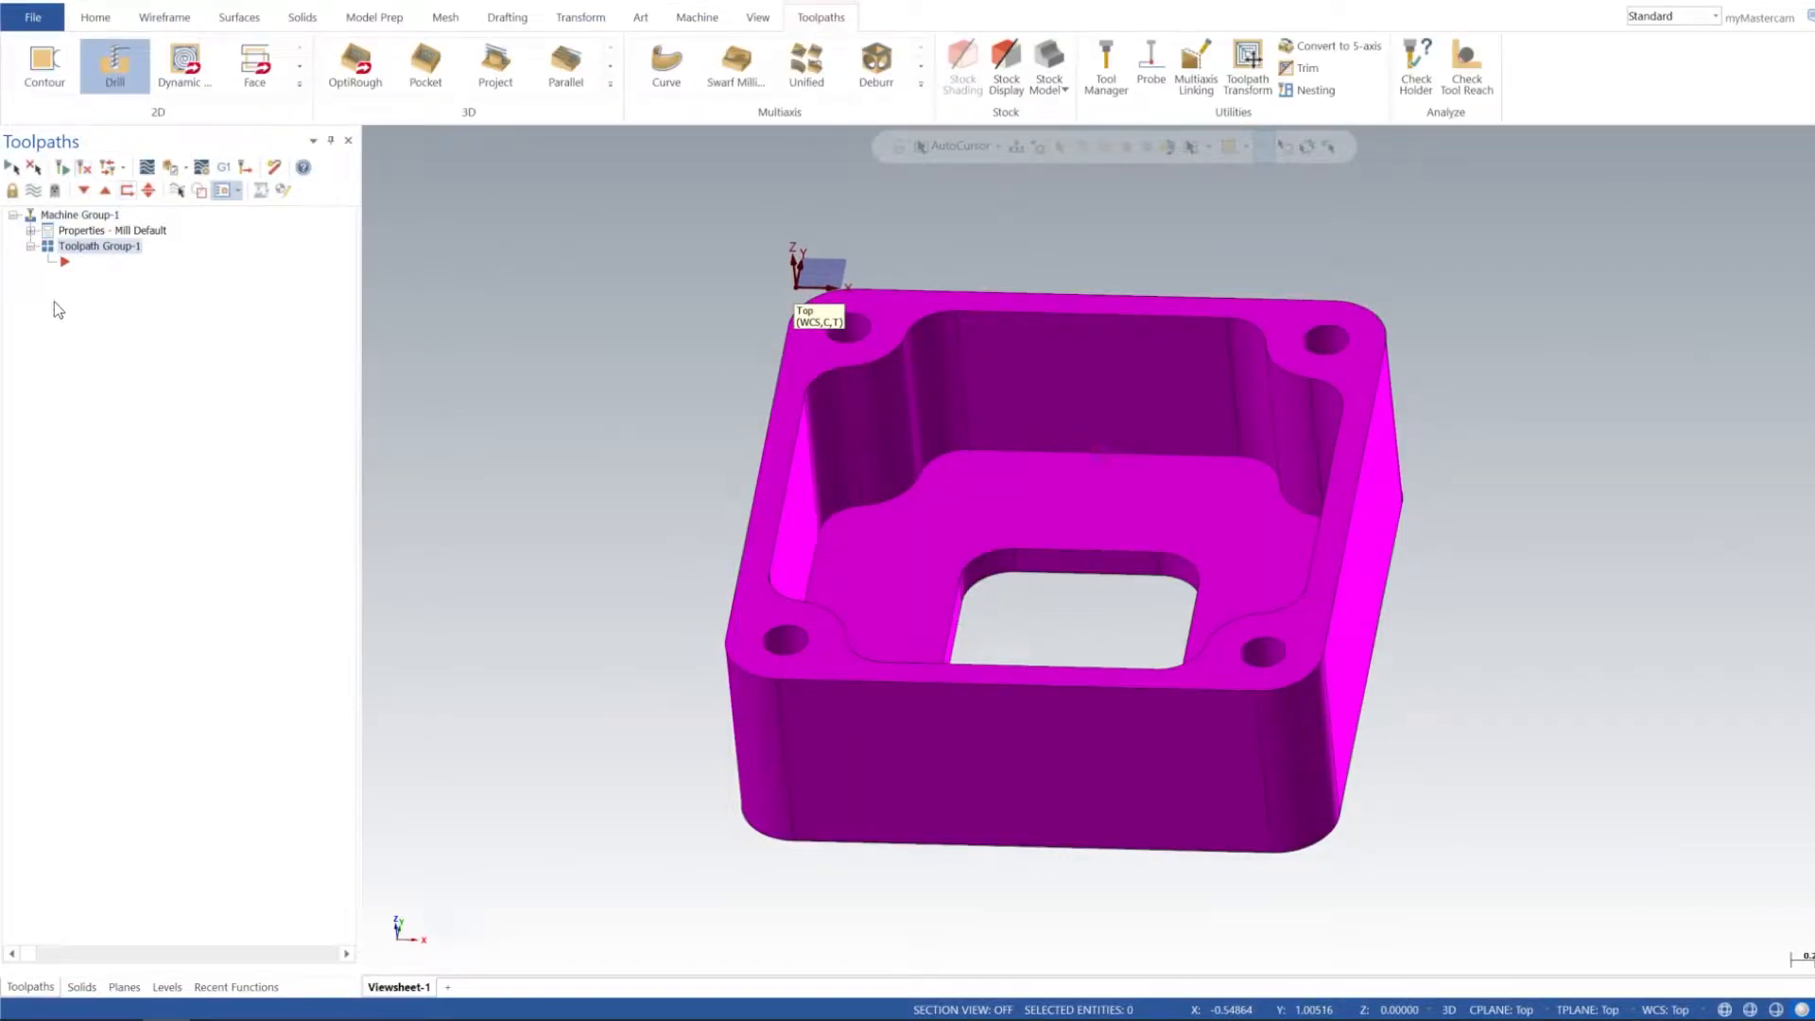
Step: Start the machine group's stock setup and fit a rectangular bounding box around the solid
{"action": "left_click", "coordinate": [30, 231]}
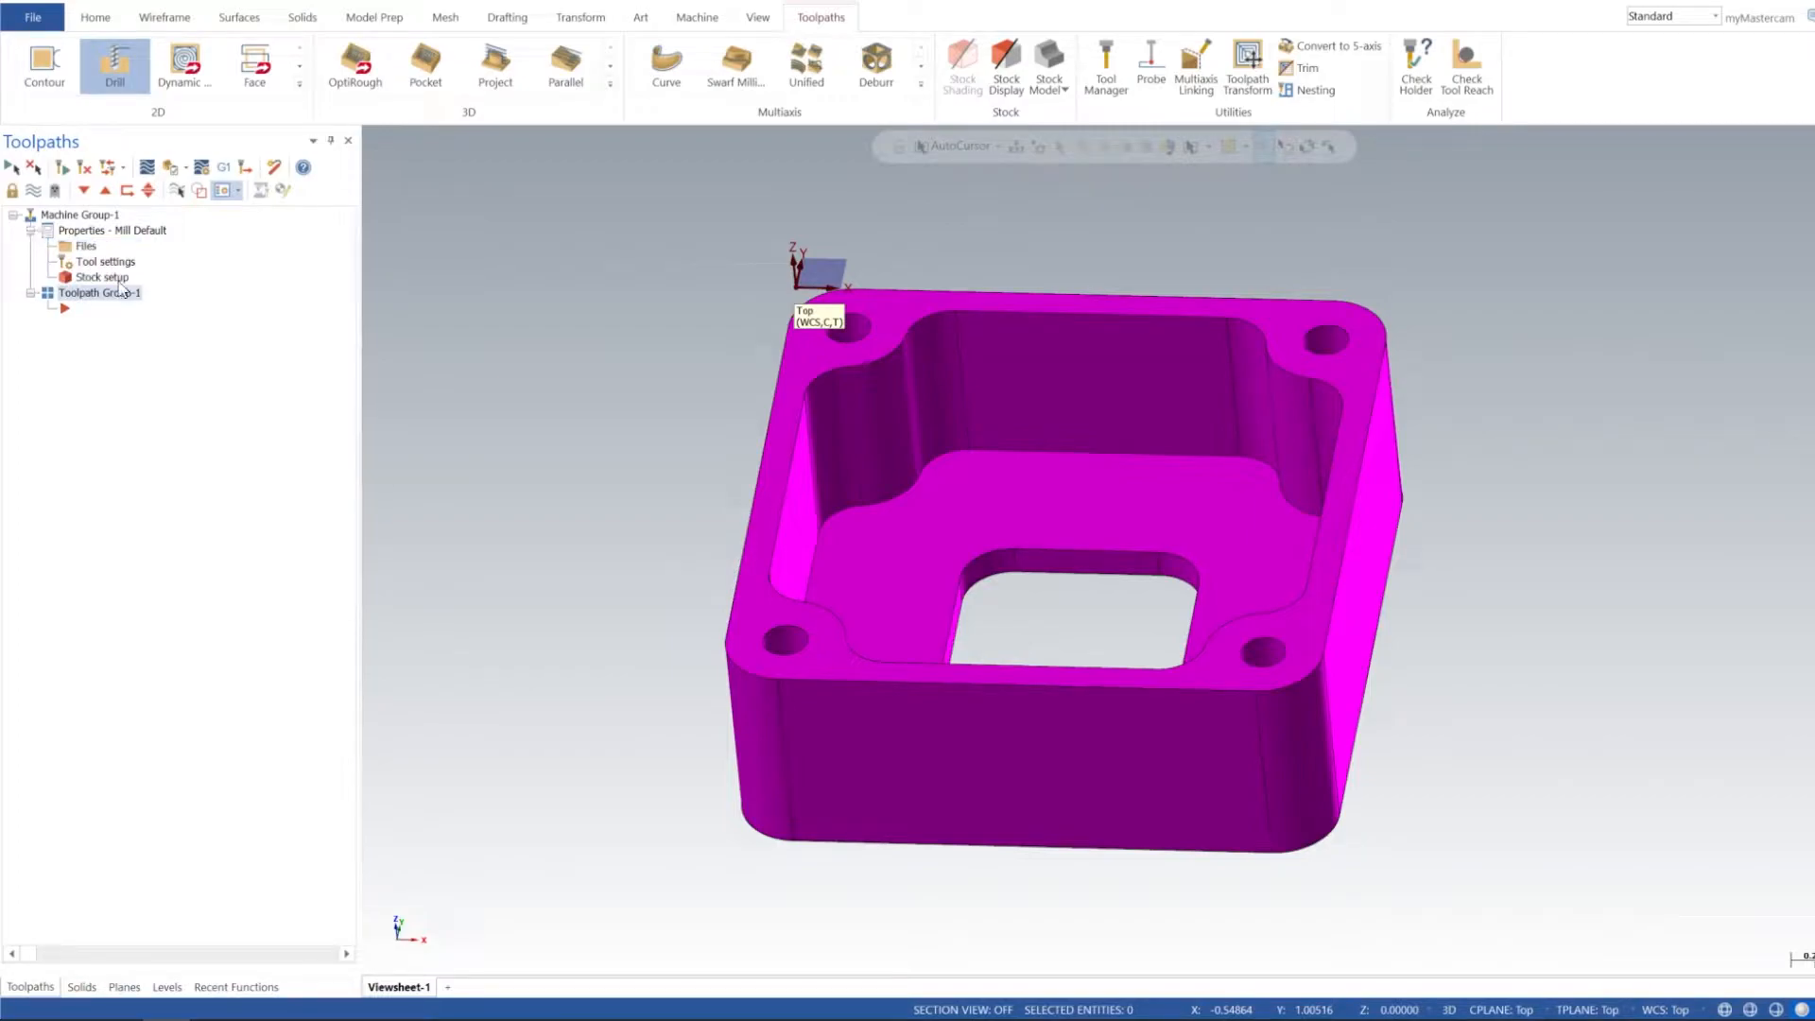
{"action": "double_click", "coordinate": [102, 278]}
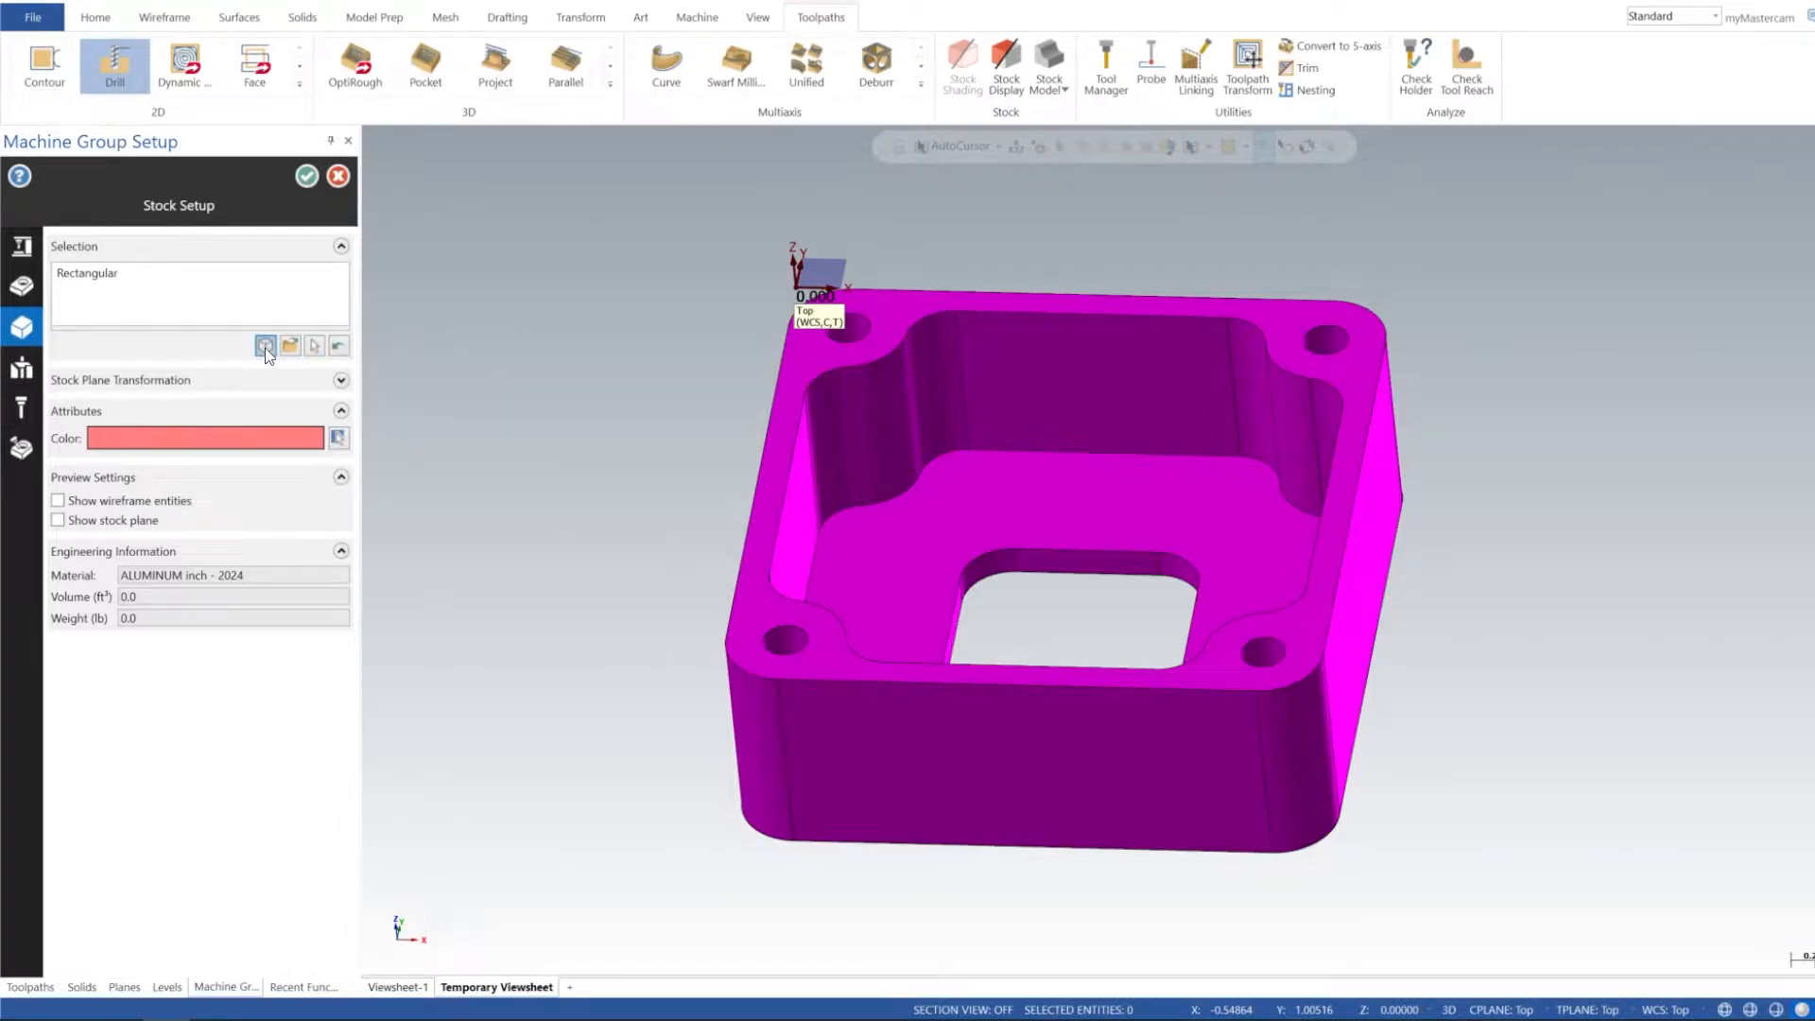
{"action": "left_click", "coordinate": [266, 346]}
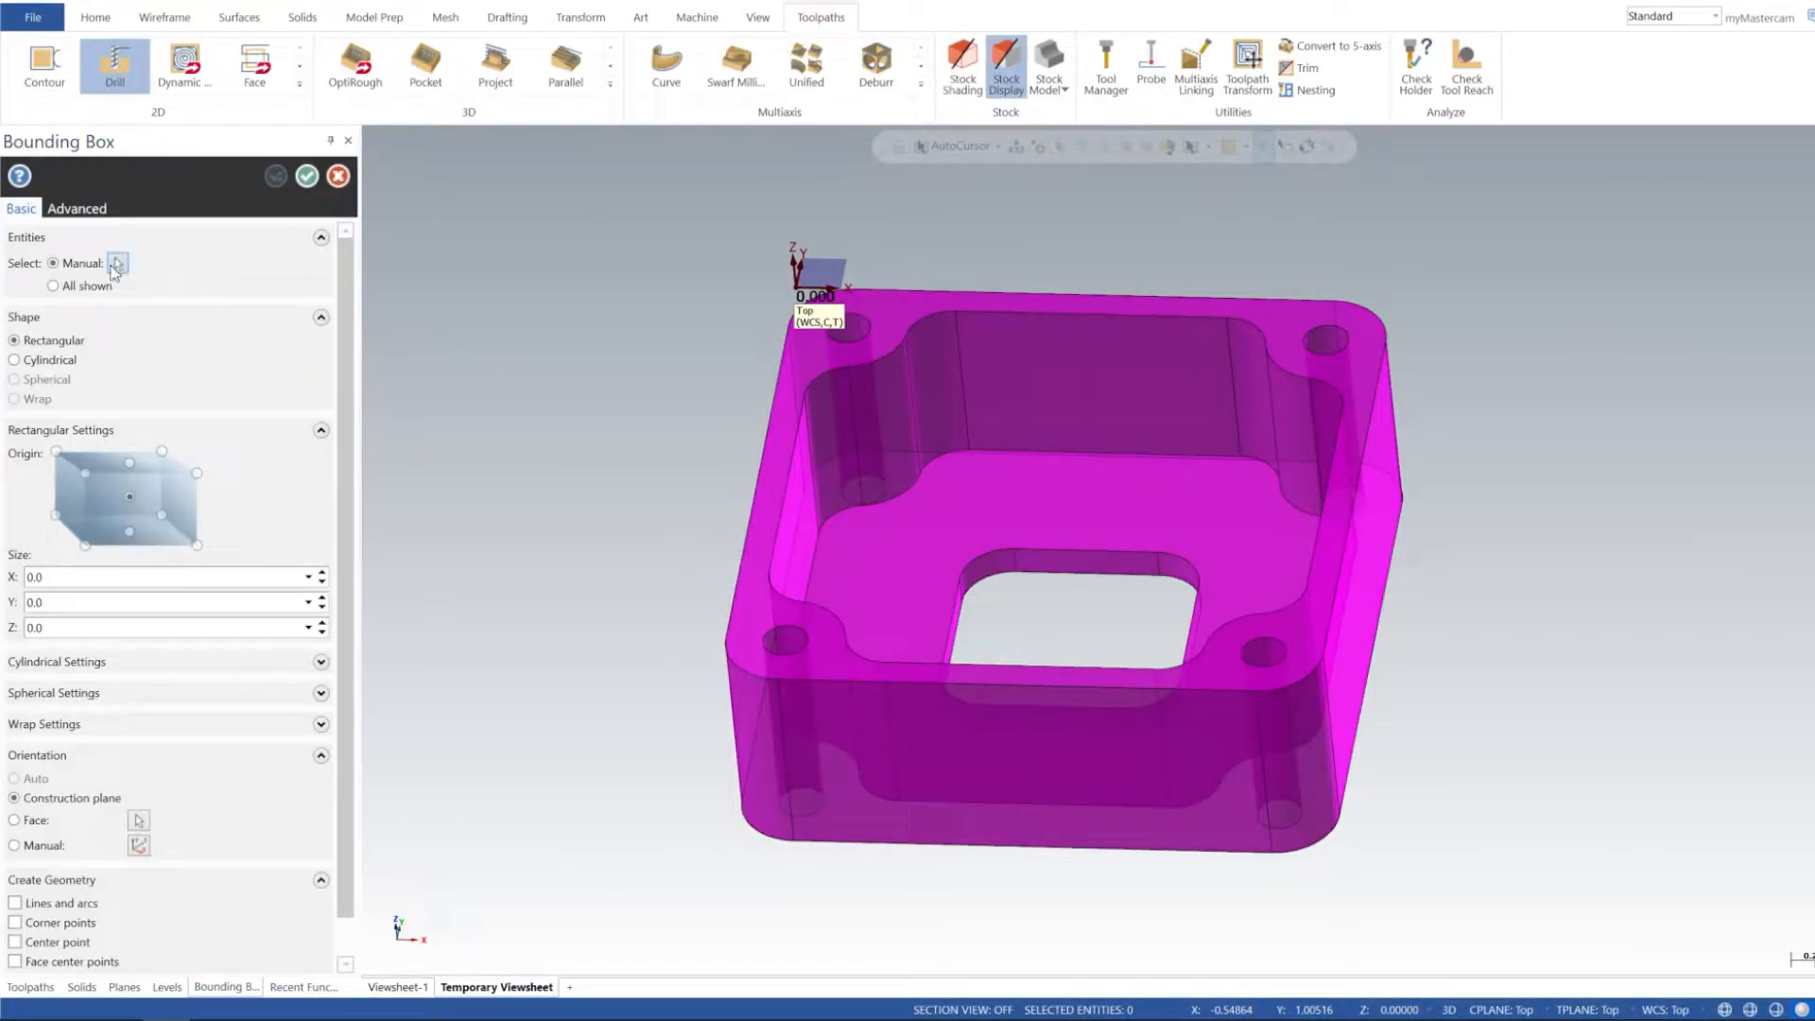
{"action": "left_click", "coordinate": [117, 265]}
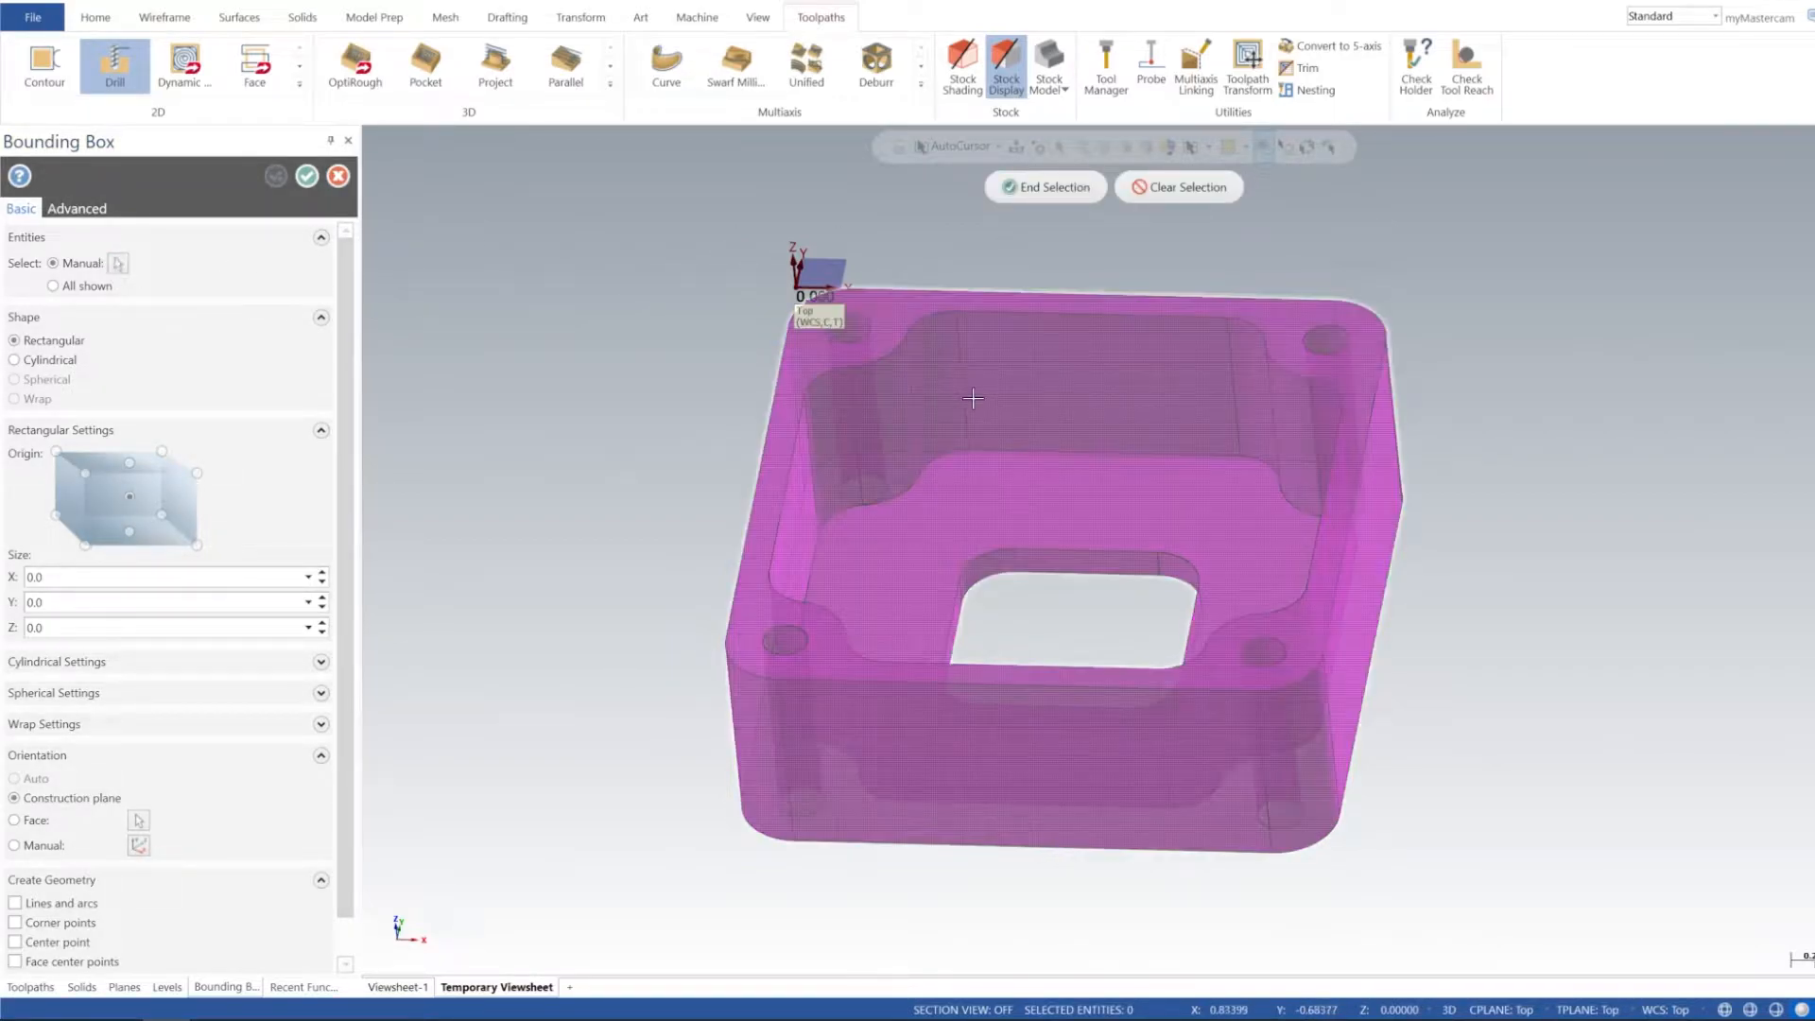
{"action": "left_click", "coordinate": [1047, 187]}
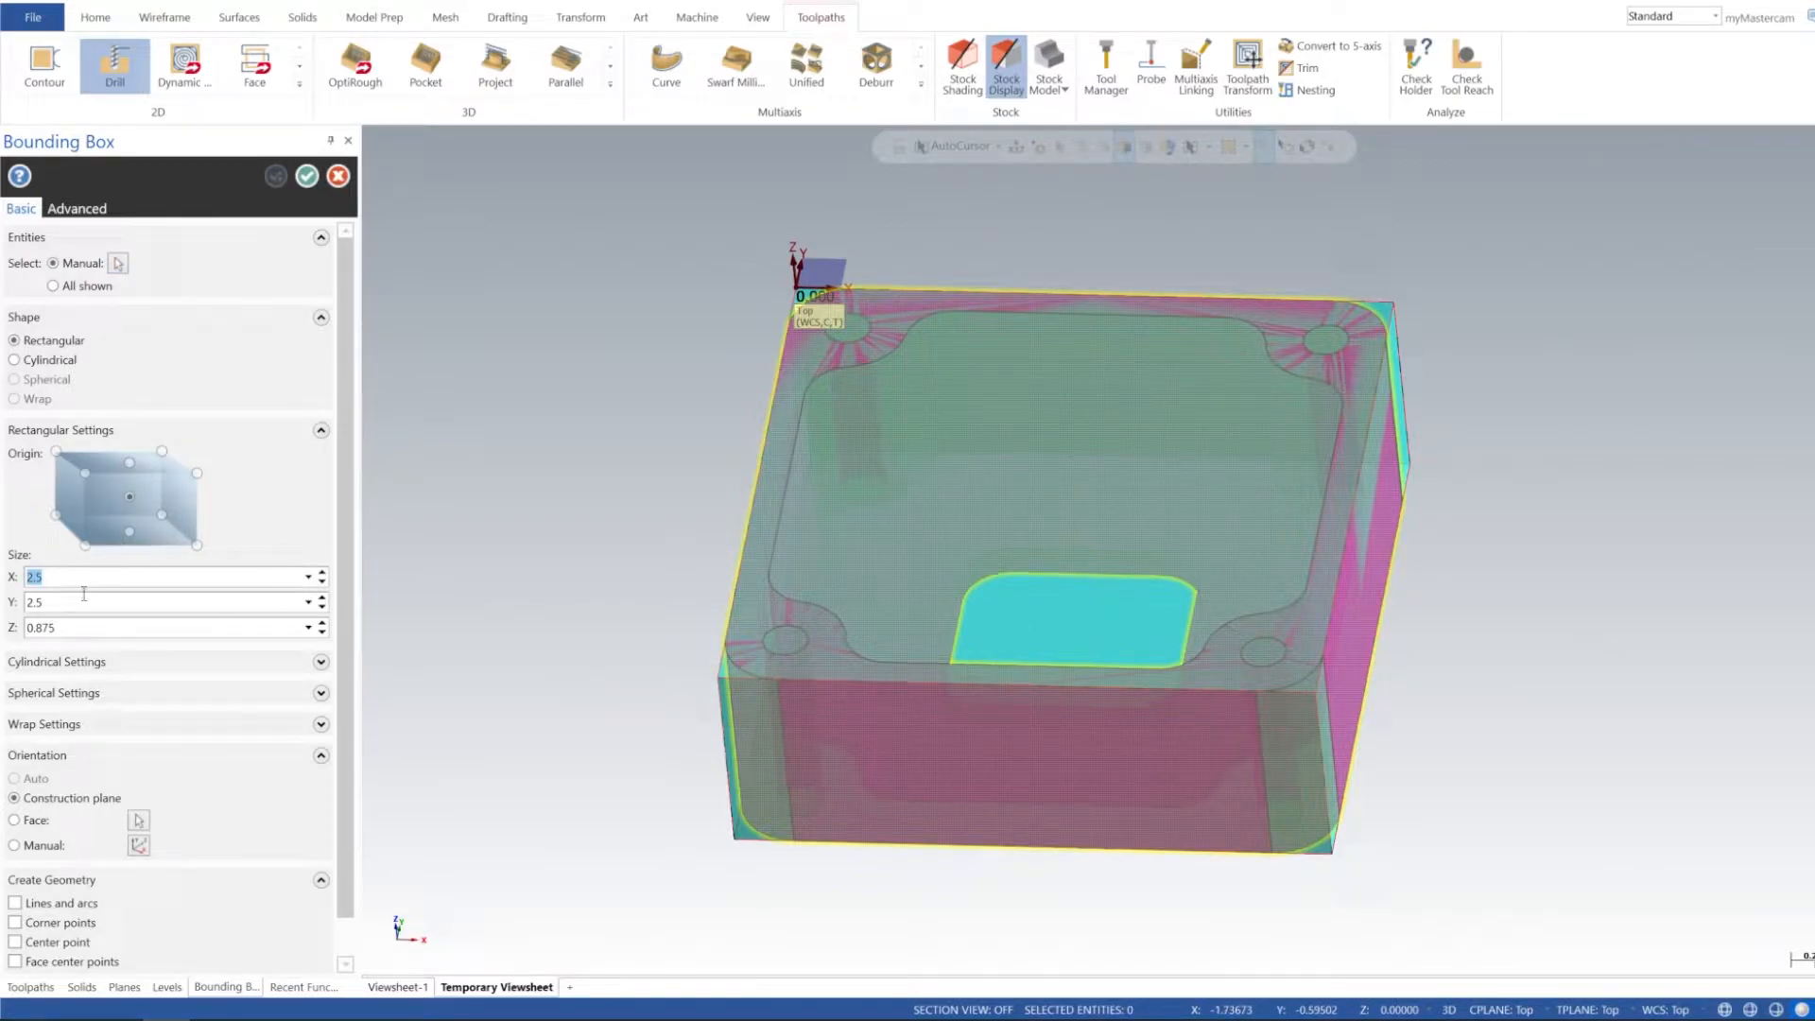
Step: Set the bounding box size to X 2.6, Y 2.6 and Z 1.0
{"action": "left_click", "coordinate": [60, 603]}
{"action": "left_click", "coordinate": [64, 628]}
{"action": "left_click", "coordinate": [65, 605]}
{"action": "left_click", "coordinate": [61, 577]}
{"action": "left_click", "coordinate": [75, 628]}
{"action": "left_click", "coordinate": [54, 578]}
{"action": "double_click", "coordinate": [52, 580]}
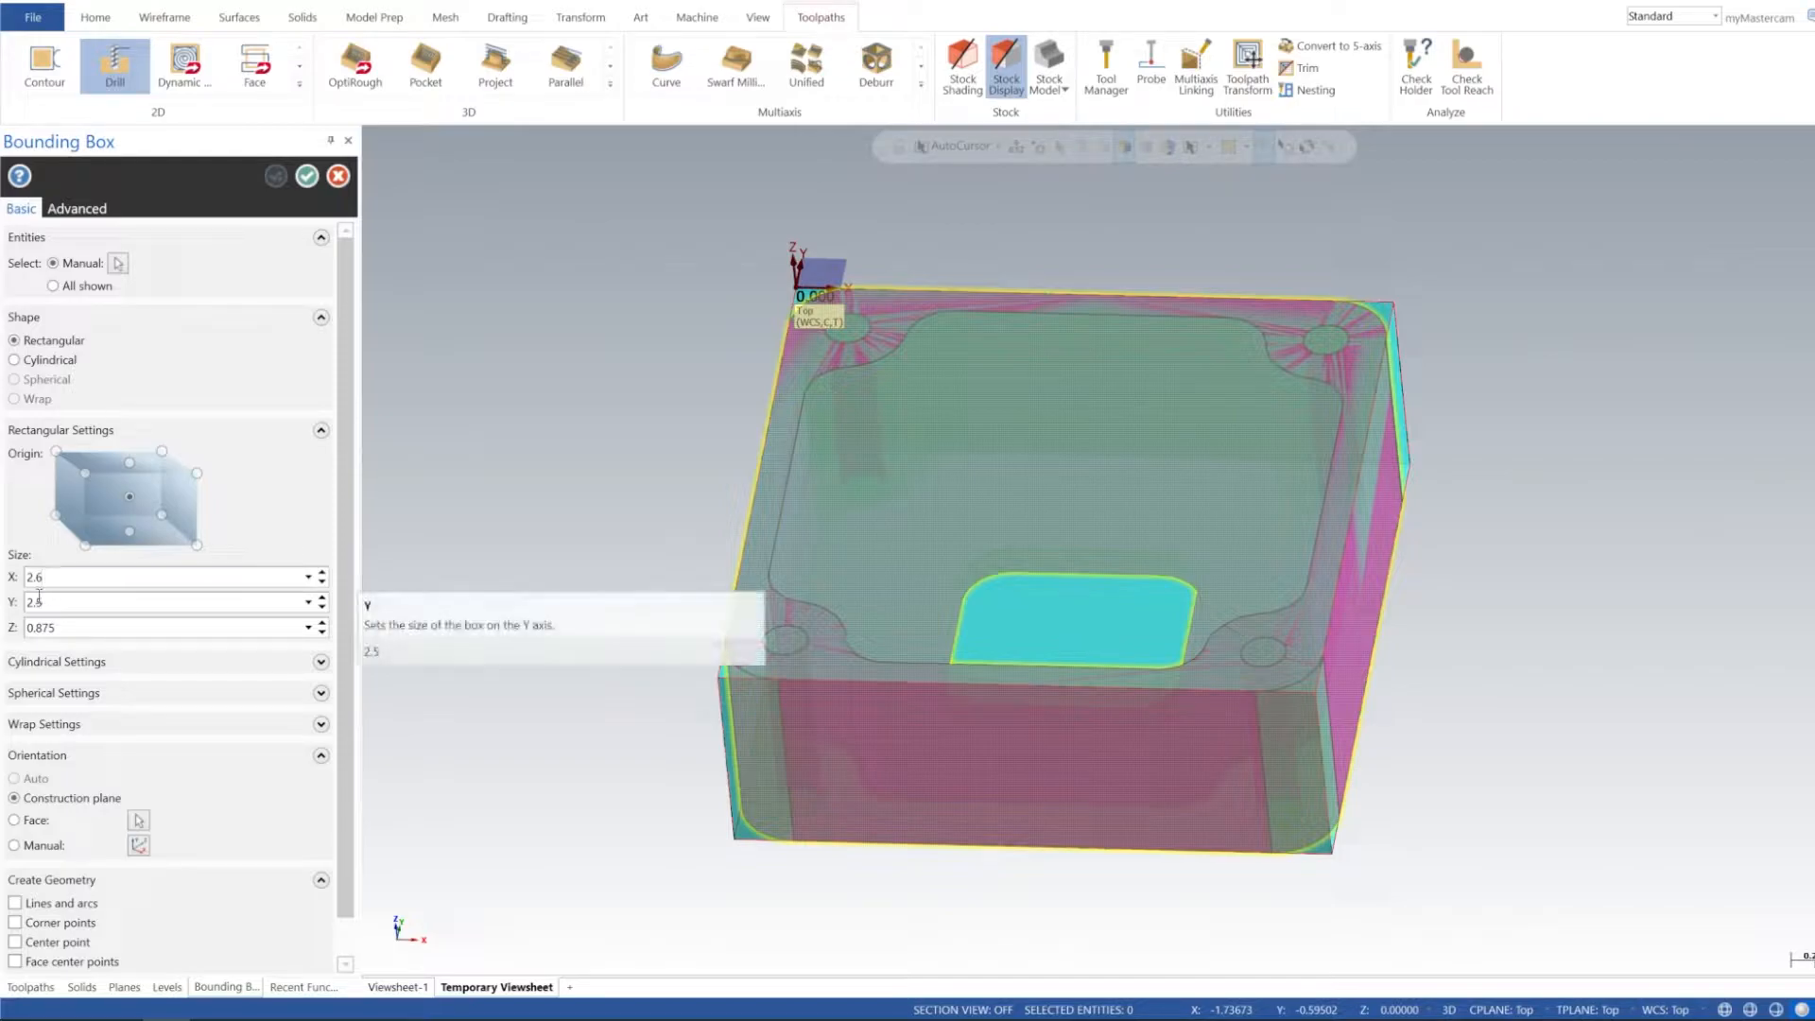
{"action": "double_click", "coordinate": [45, 604]}
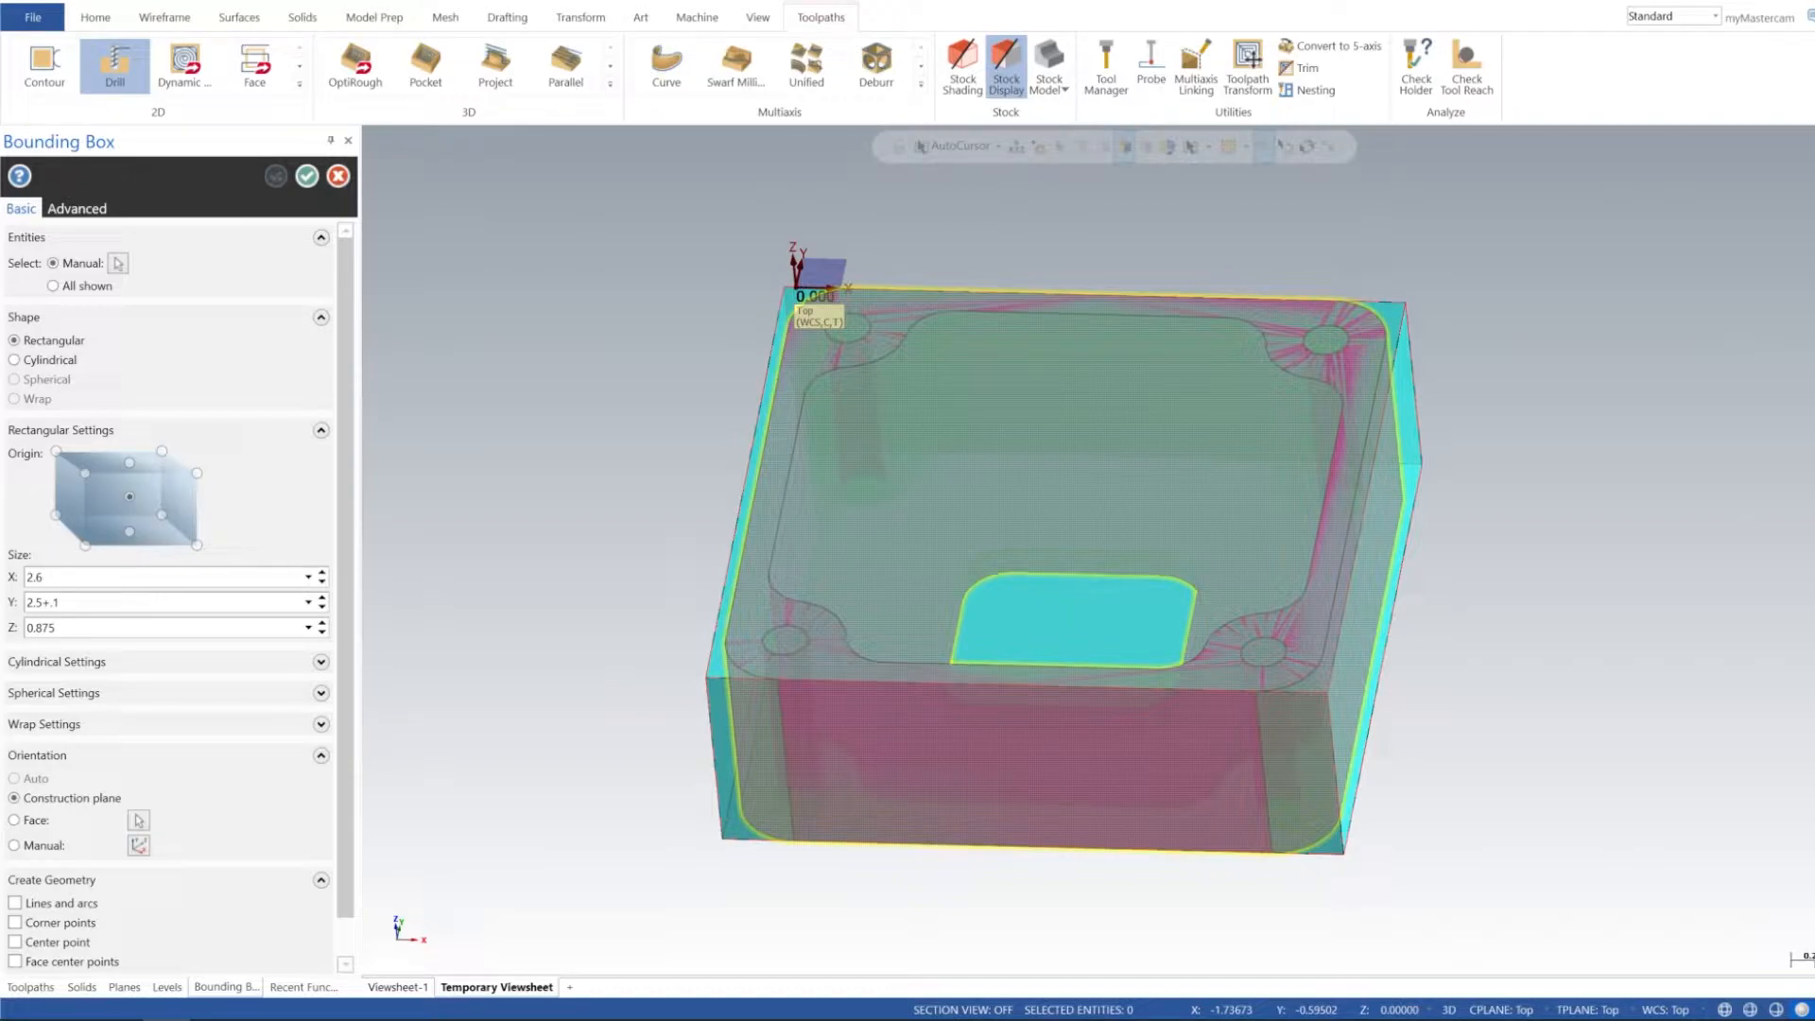
{"action": "key", "text": "Return"}
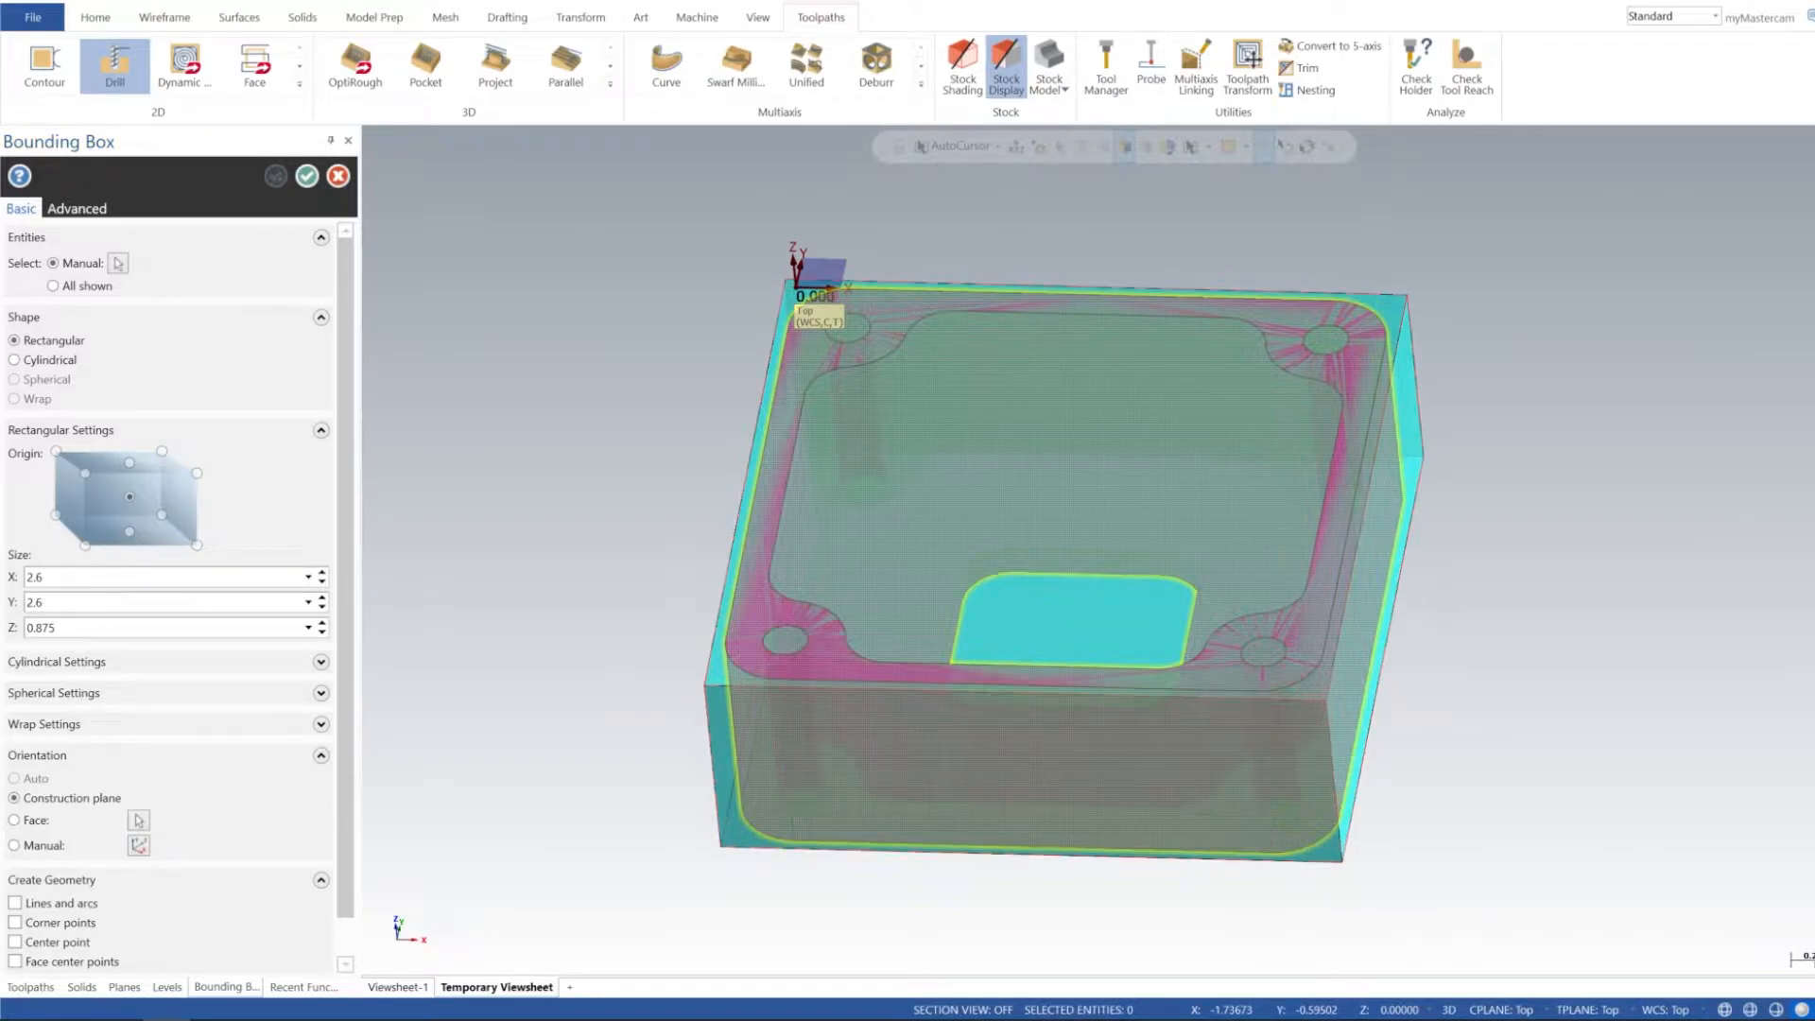
{"action": "left_click", "coordinate": [70, 627]}
{"action": "key", "text": "Tab"}
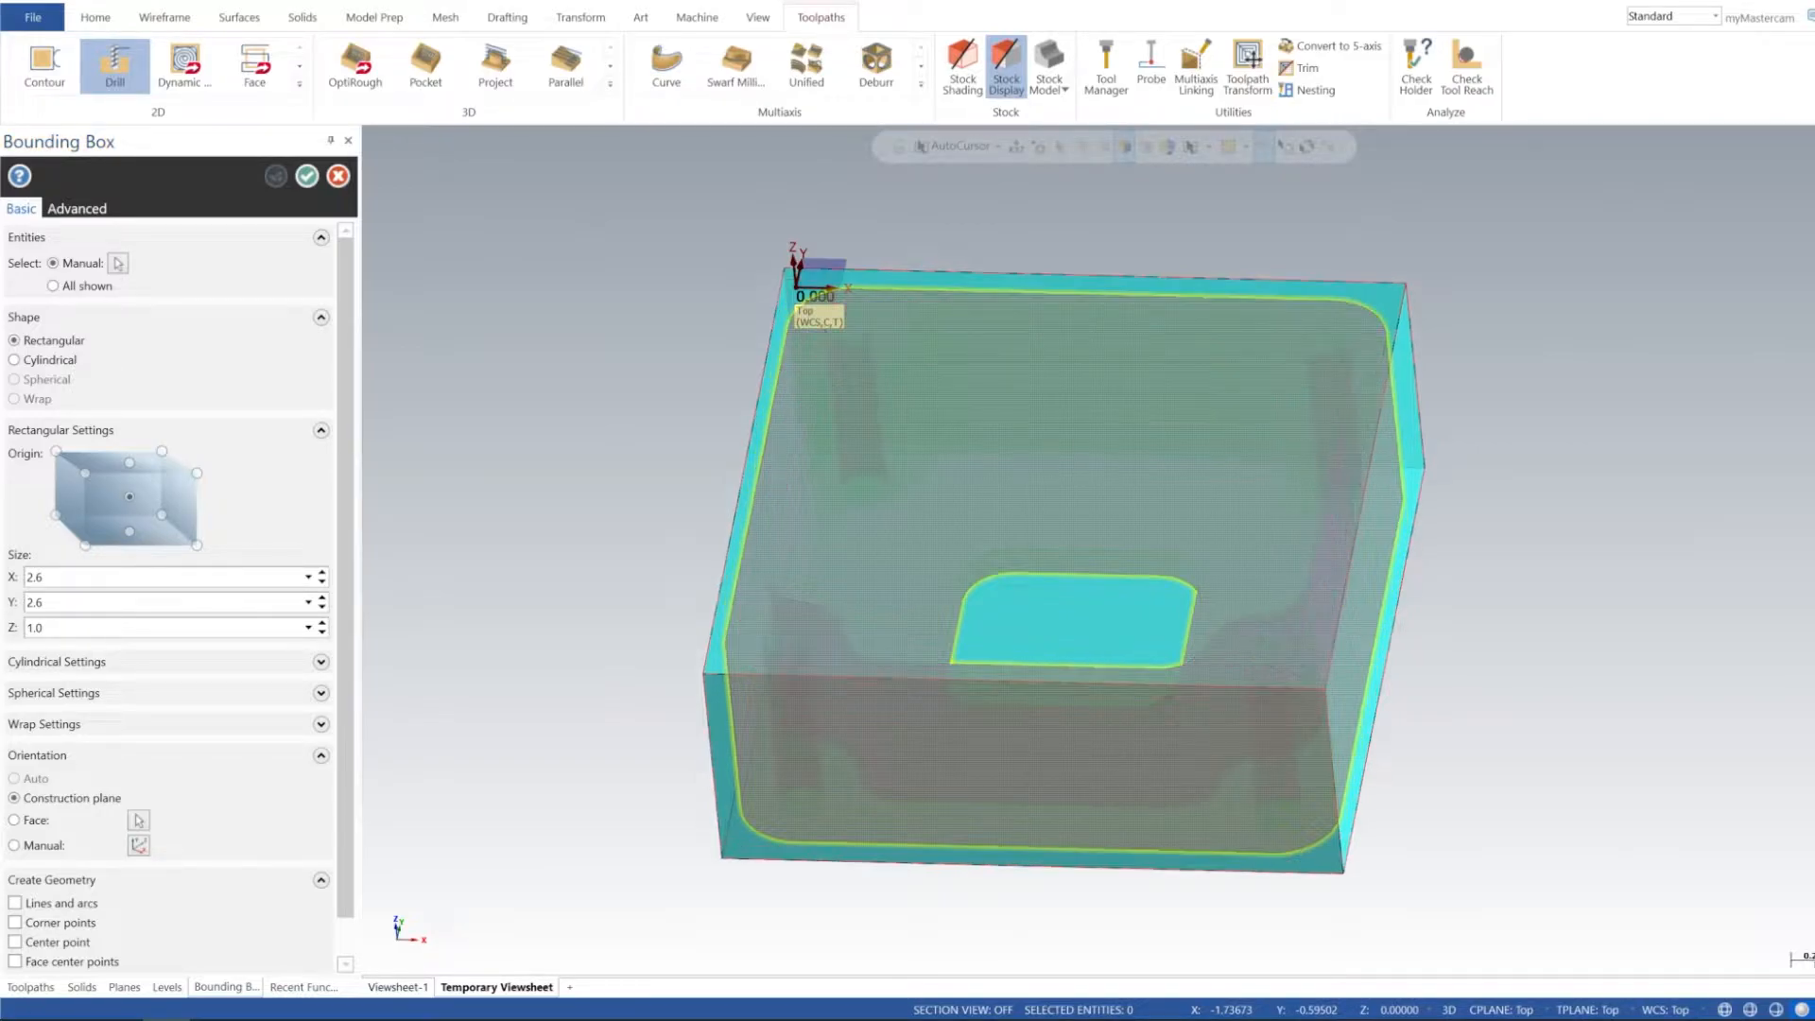
Step: Check the stock allowance around the part in the front view and accept the bounding box and stock setup
{"action": "middle_click_drag", "start_coordinate": [851, 587], "coordinate": [954, 560]}
{"action": "right_click", "coordinate": [1006, 492]}
{"action": "left_click", "coordinate": [1093, 620]}
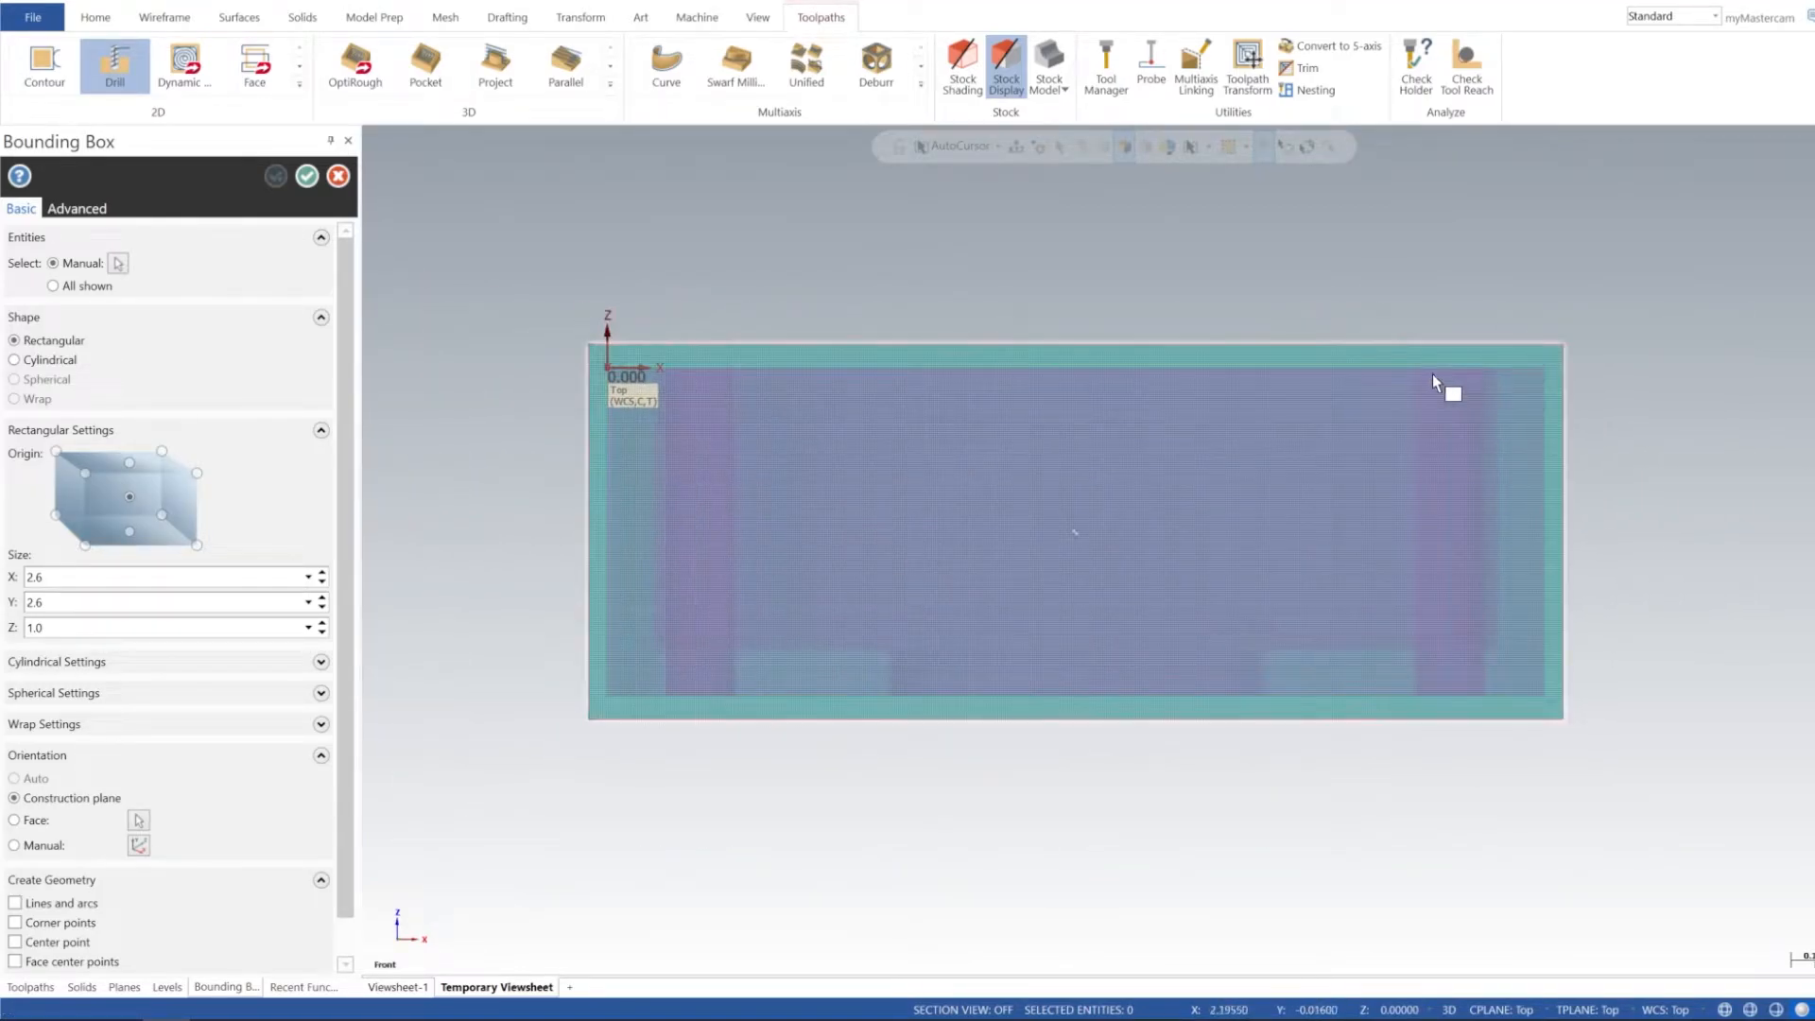
{"action": "middle_click_drag", "start_coordinate": [1542, 553], "coordinate": [792, 316], "text": "shift"}
{"action": "left_click", "coordinate": [308, 176]}
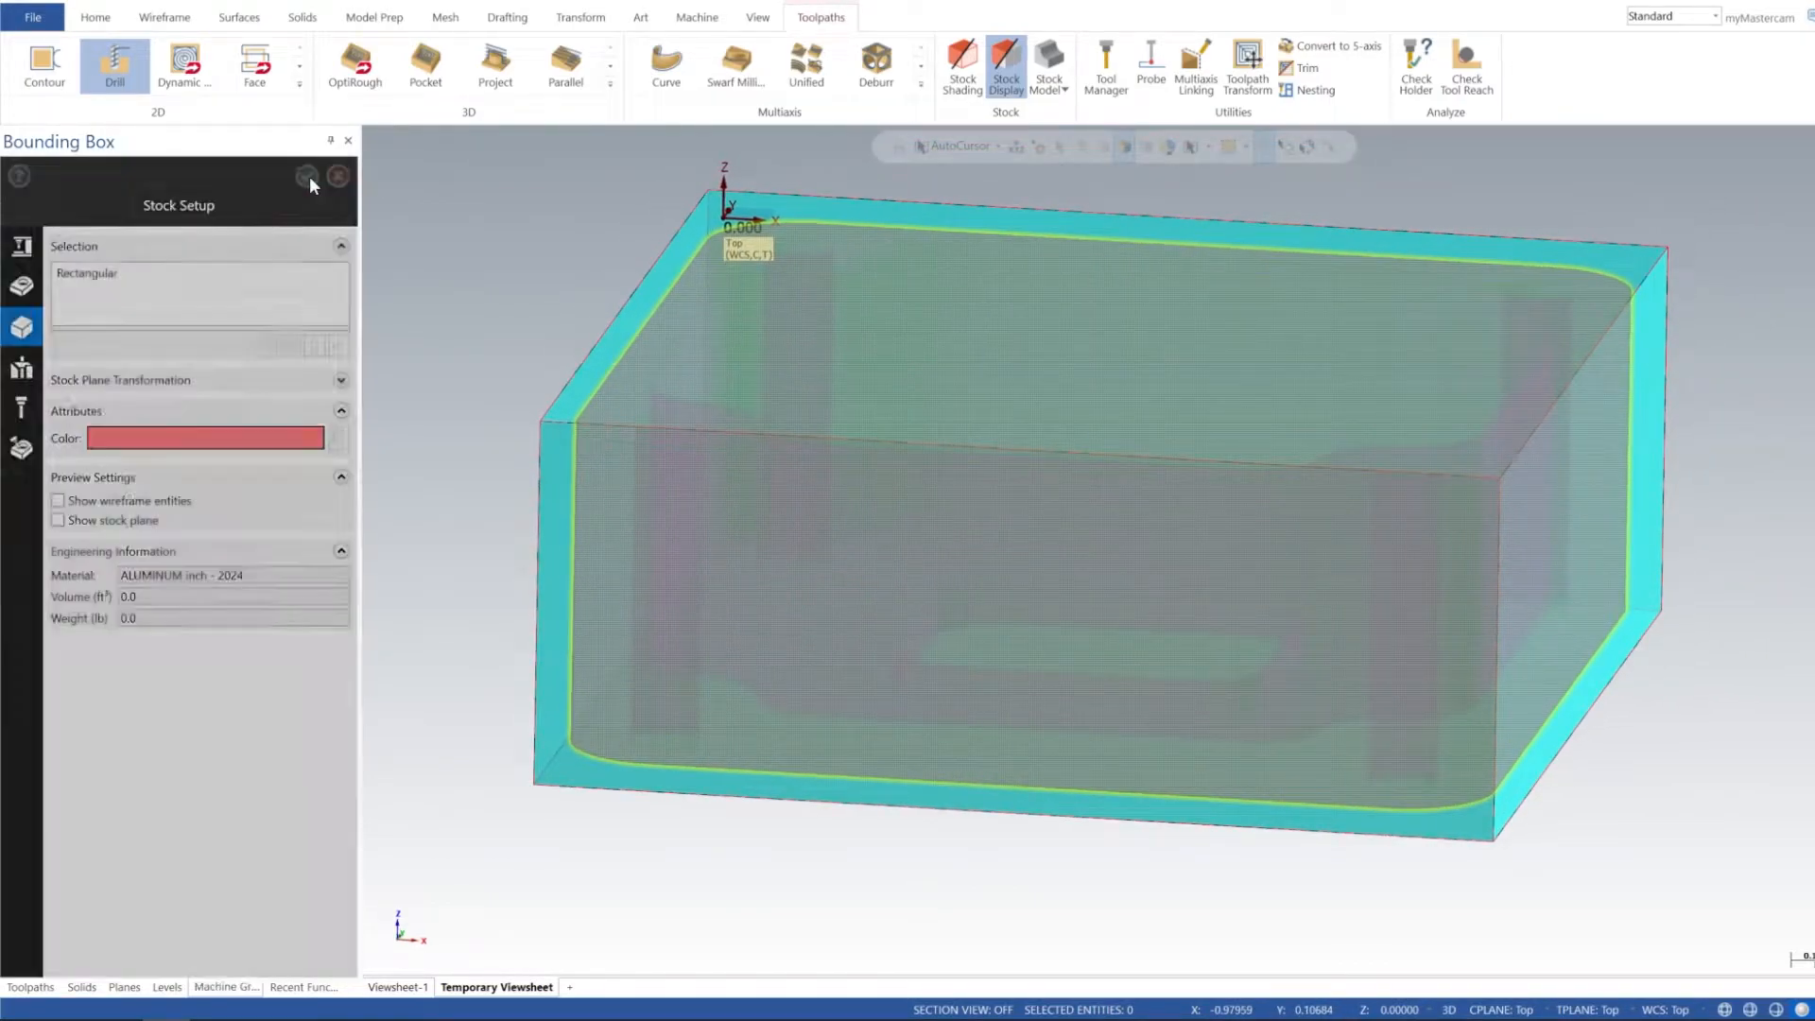
{"action": "left_click", "coordinate": [306, 177]}
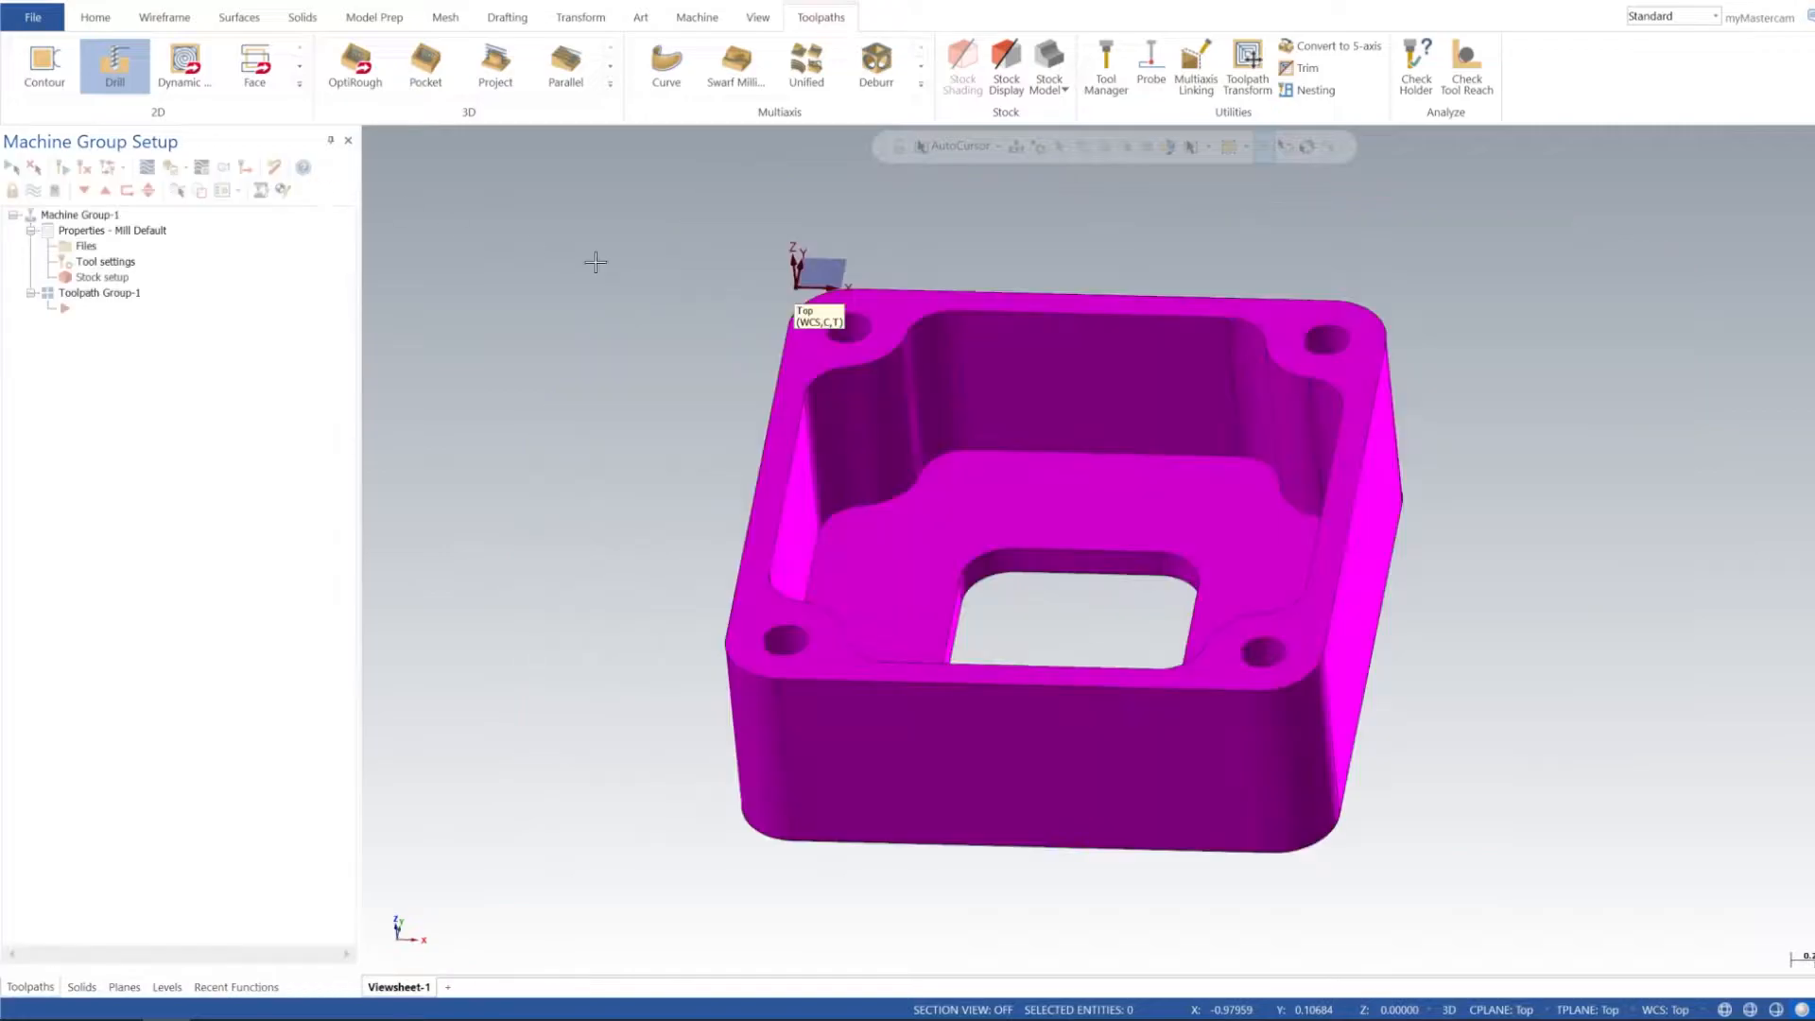
Step: Create a Face toolpath based on the stock boundary, without chaining any geometry
{"action": "mouse_move", "coordinate": [1022, 423]}
{"action": "middle_mouse_down"}
{"action": "mouse_move", "coordinate": [1013, 526]}
{"action": "mouse_move", "coordinate": [980, 470]}
{"action": "mouse_move", "coordinate": [971, 548]}
{"action": "middle_mouse_up"}
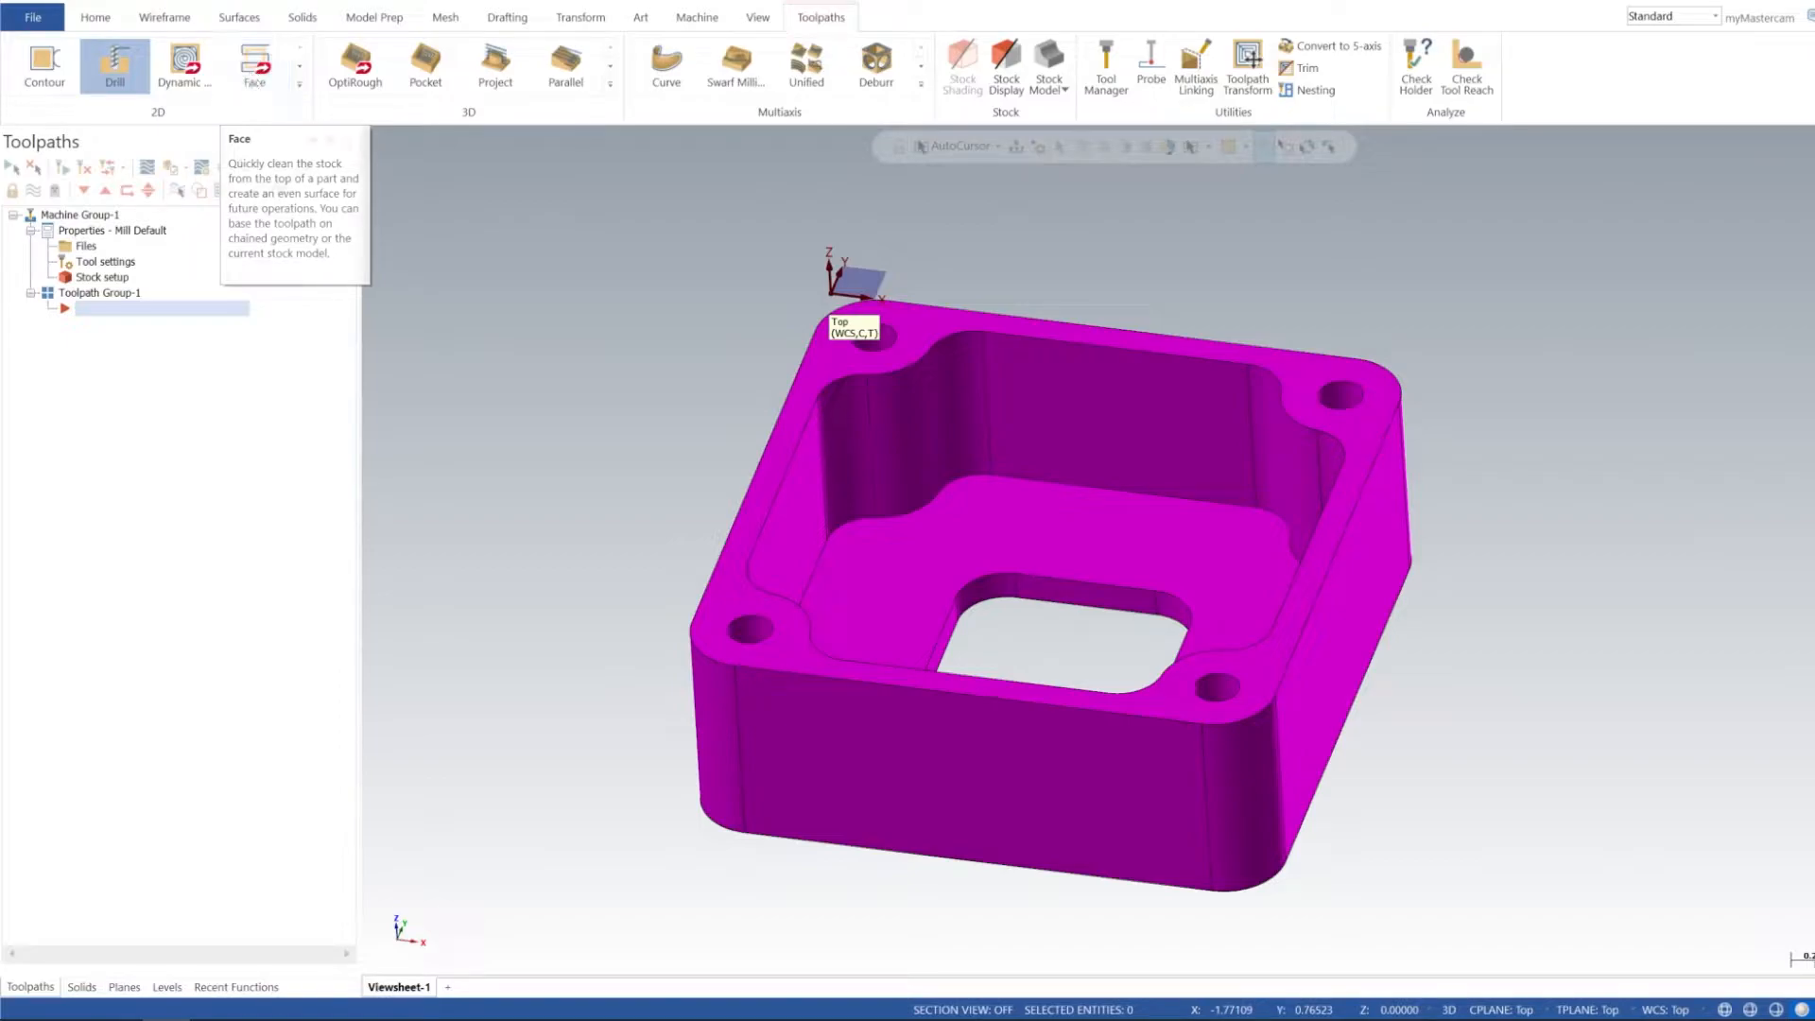
{"action": "left_click", "coordinate": [255, 64]}
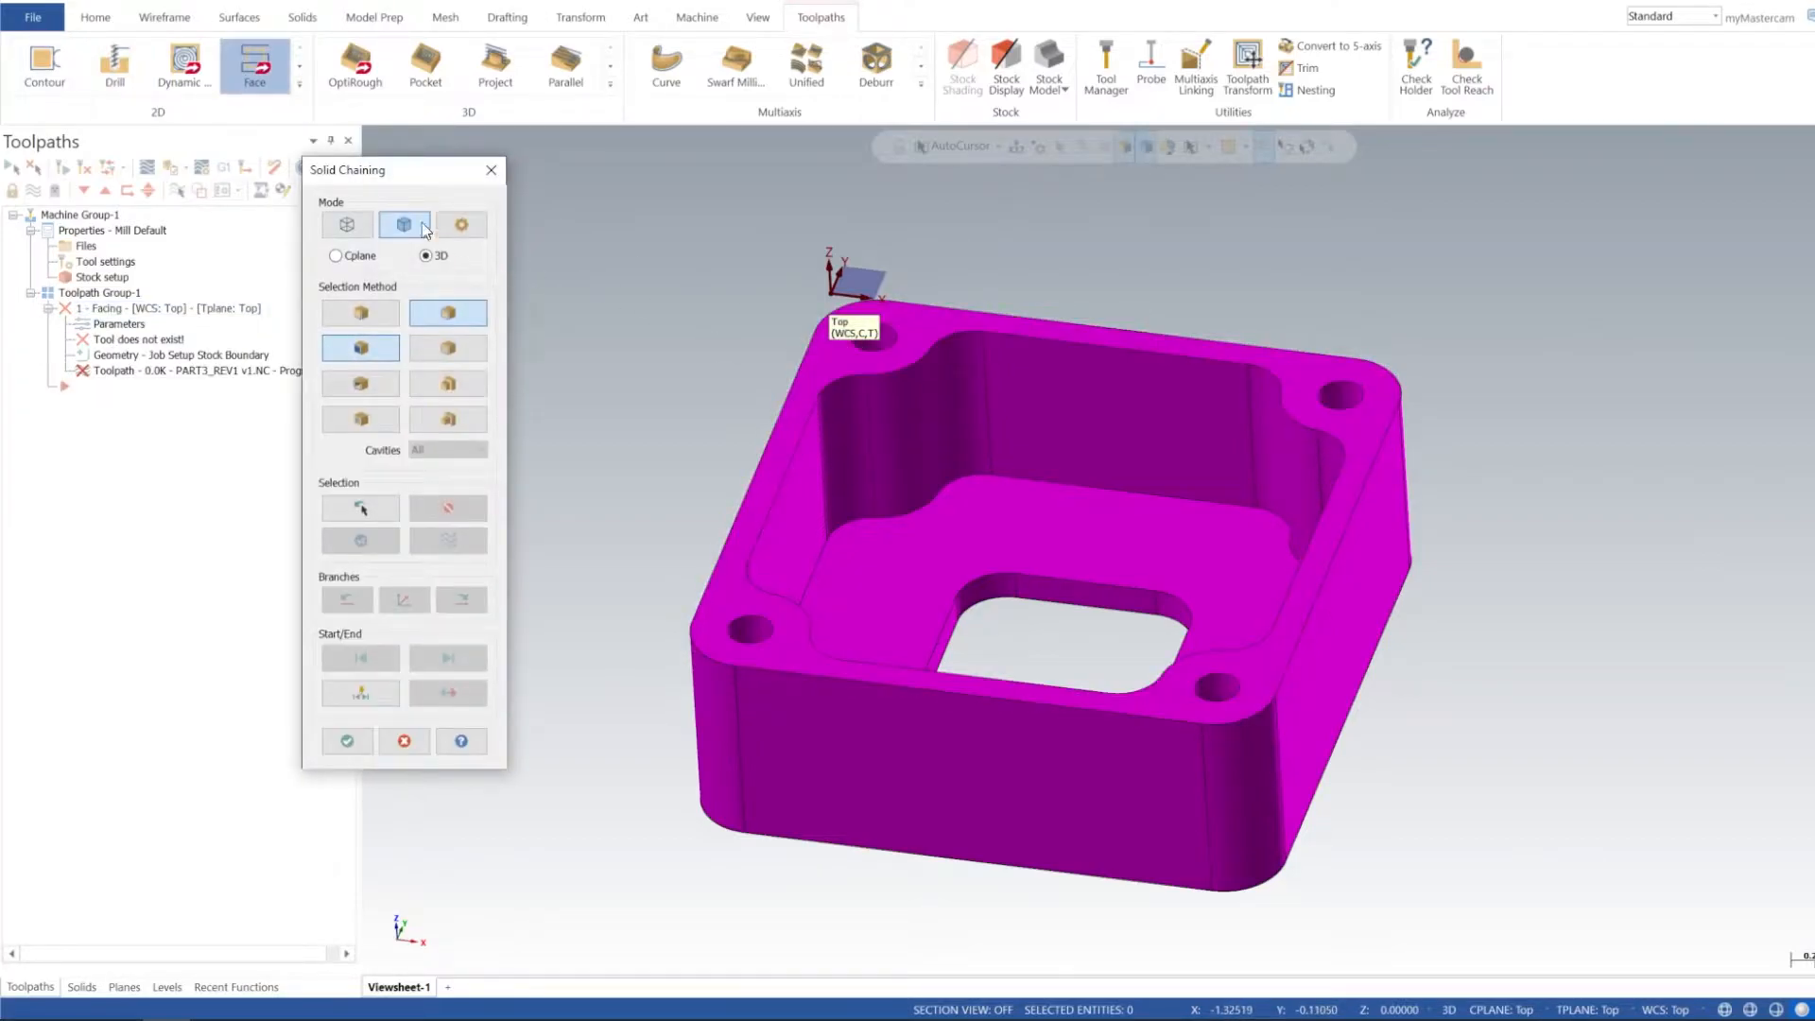
{"action": "left_click_drag", "start_coordinate": [404, 169], "coordinate": [1531, 181]}
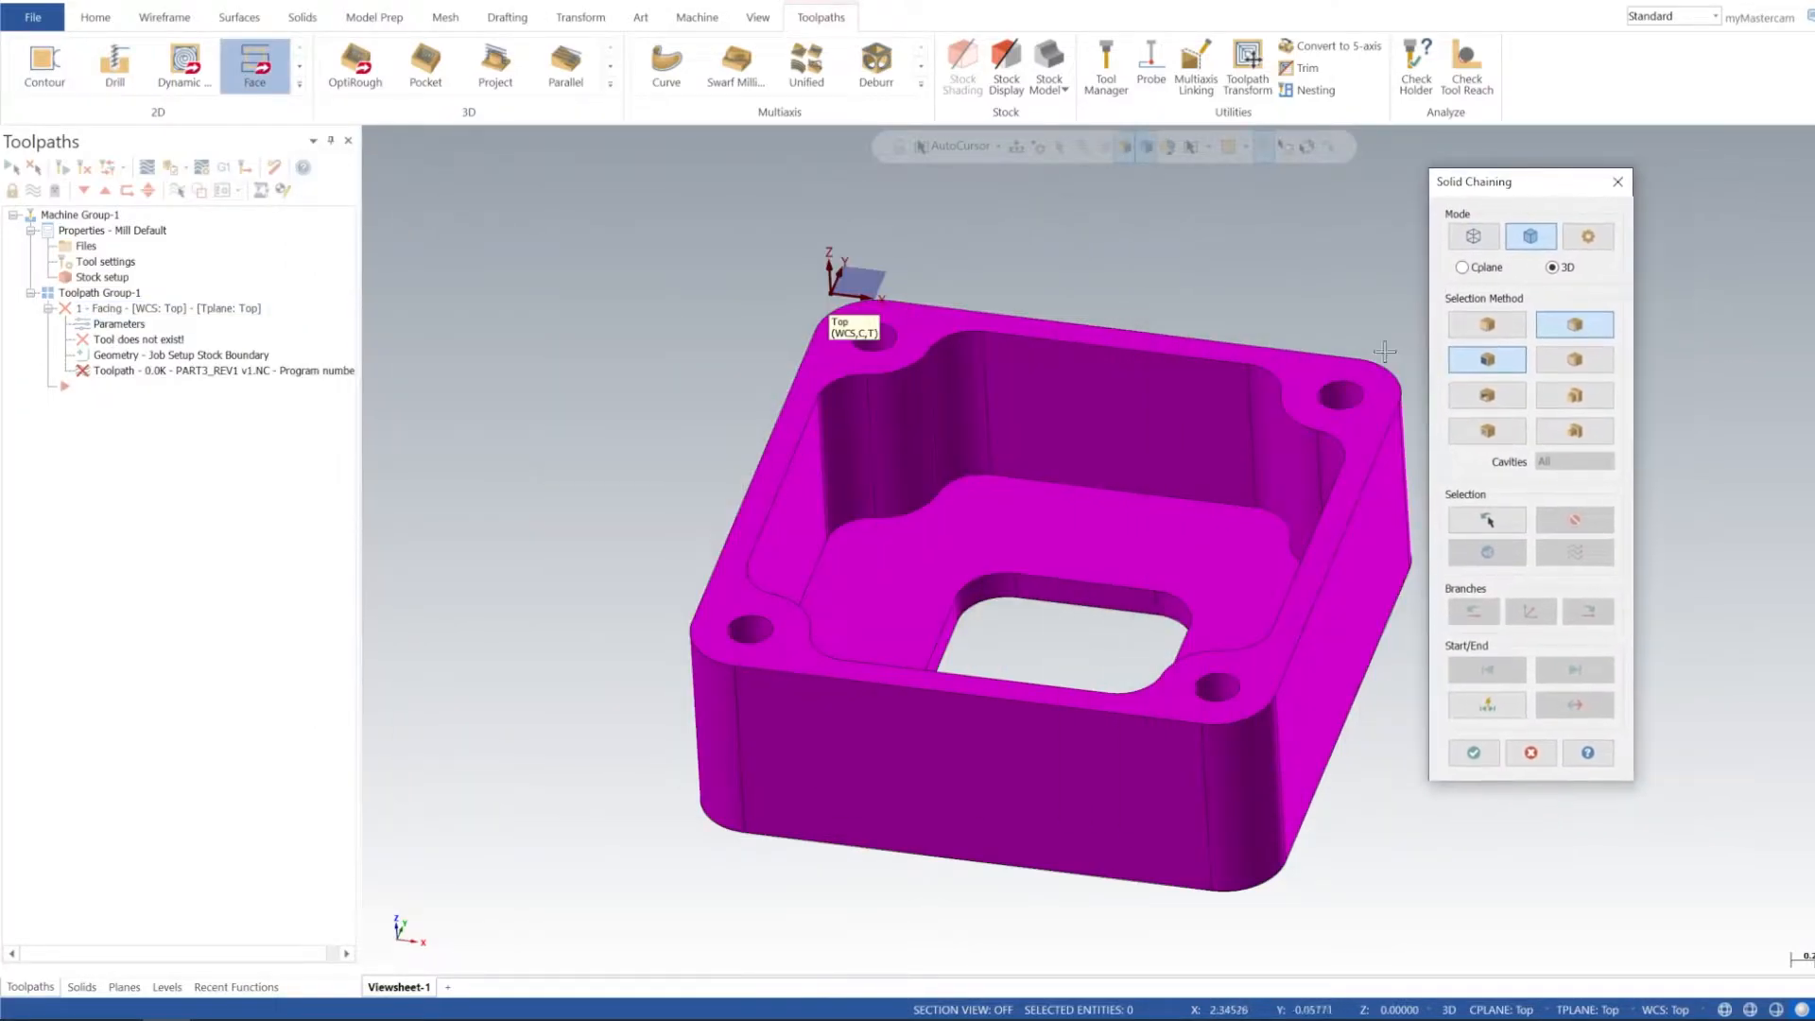
{"action": "left_click", "coordinate": [1475, 762]}
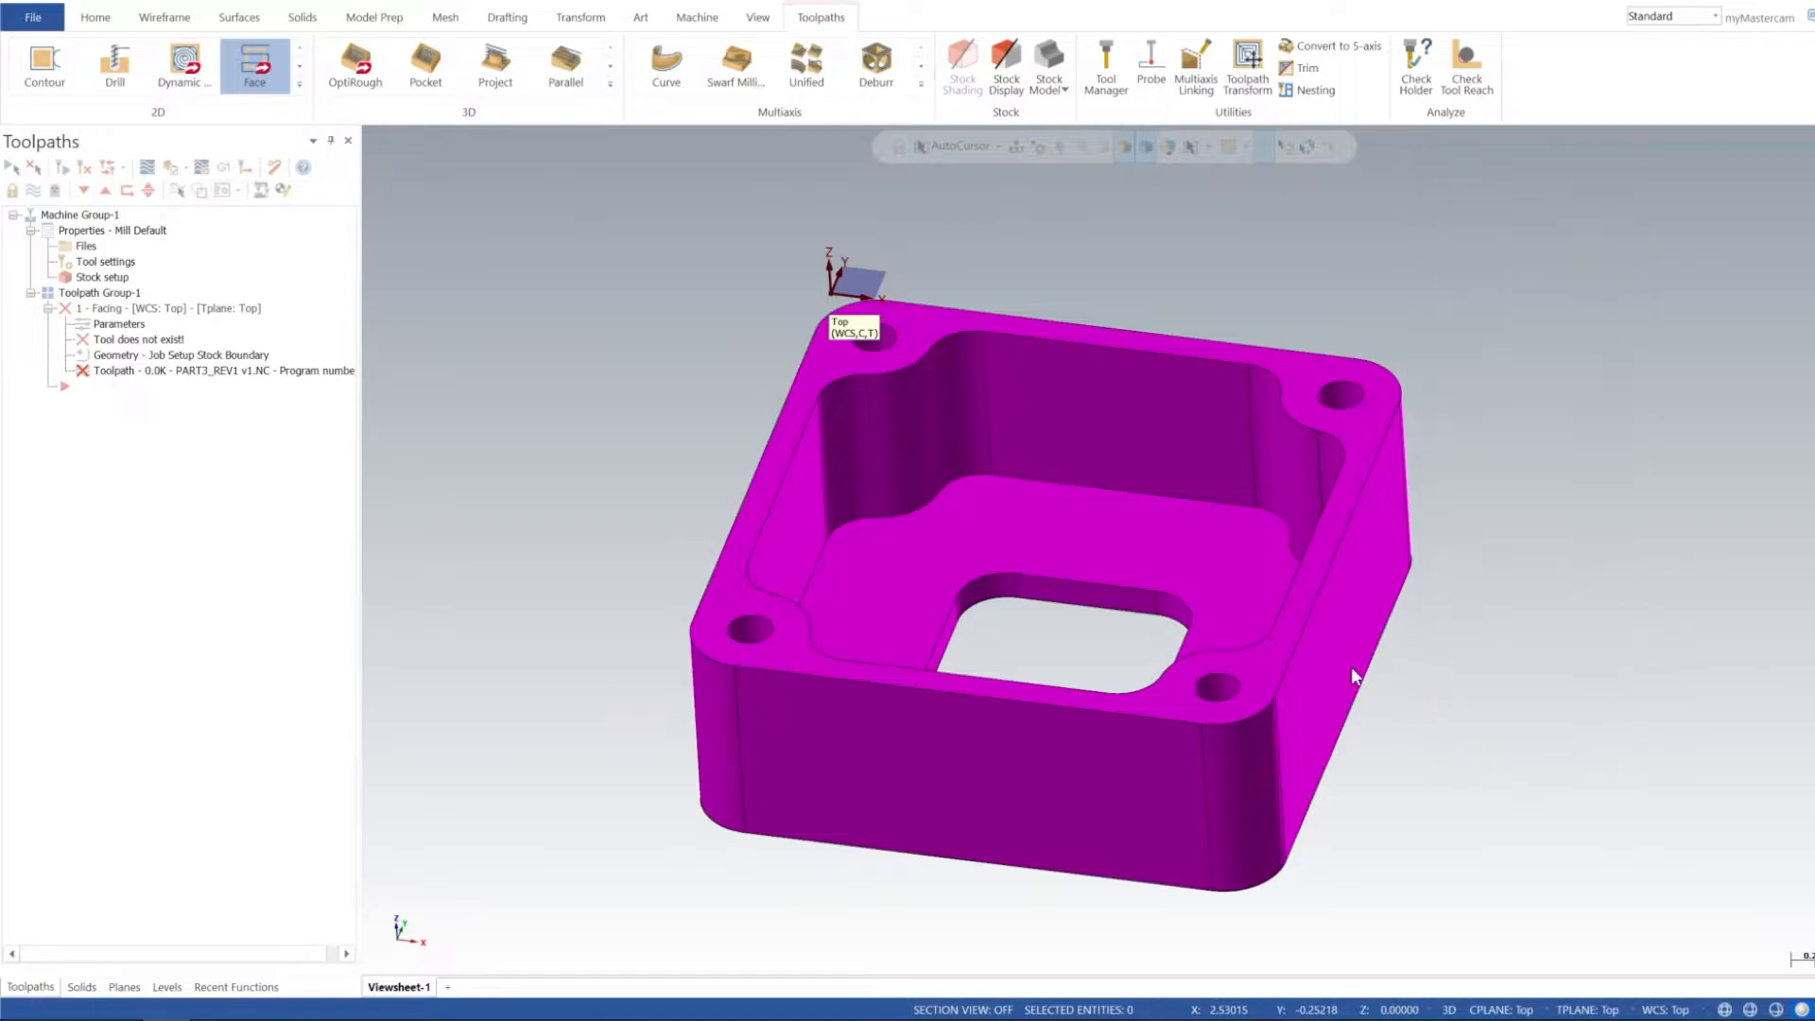
{"action": "left_click_drag", "start_coordinate": [890, 220], "coordinate": [552, 168]}
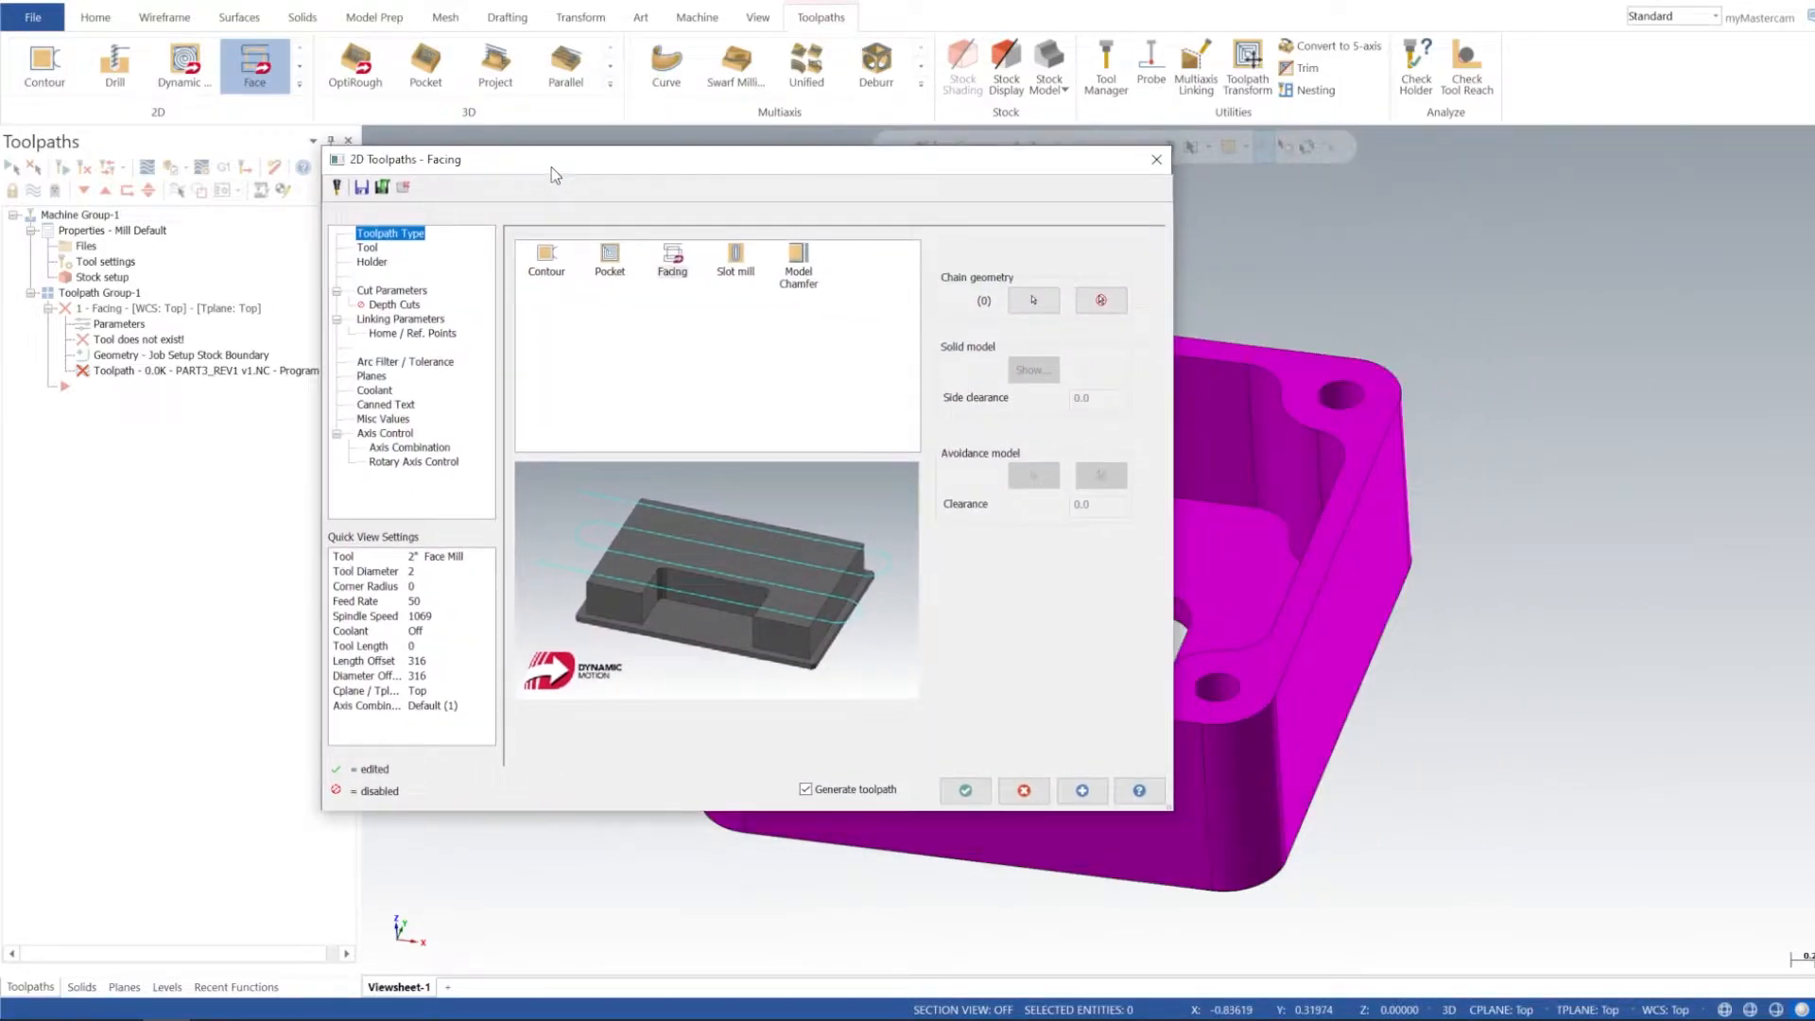
Step: Create a new face mill with a cutting diameter of 2.9 and a secondary diameter of 3
{"action": "left_click", "coordinate": [368, 248]}
{"action": "right_click", "coordinate": [660, 314]}
{"action": "left_click", "coordinate": [790, 345]}
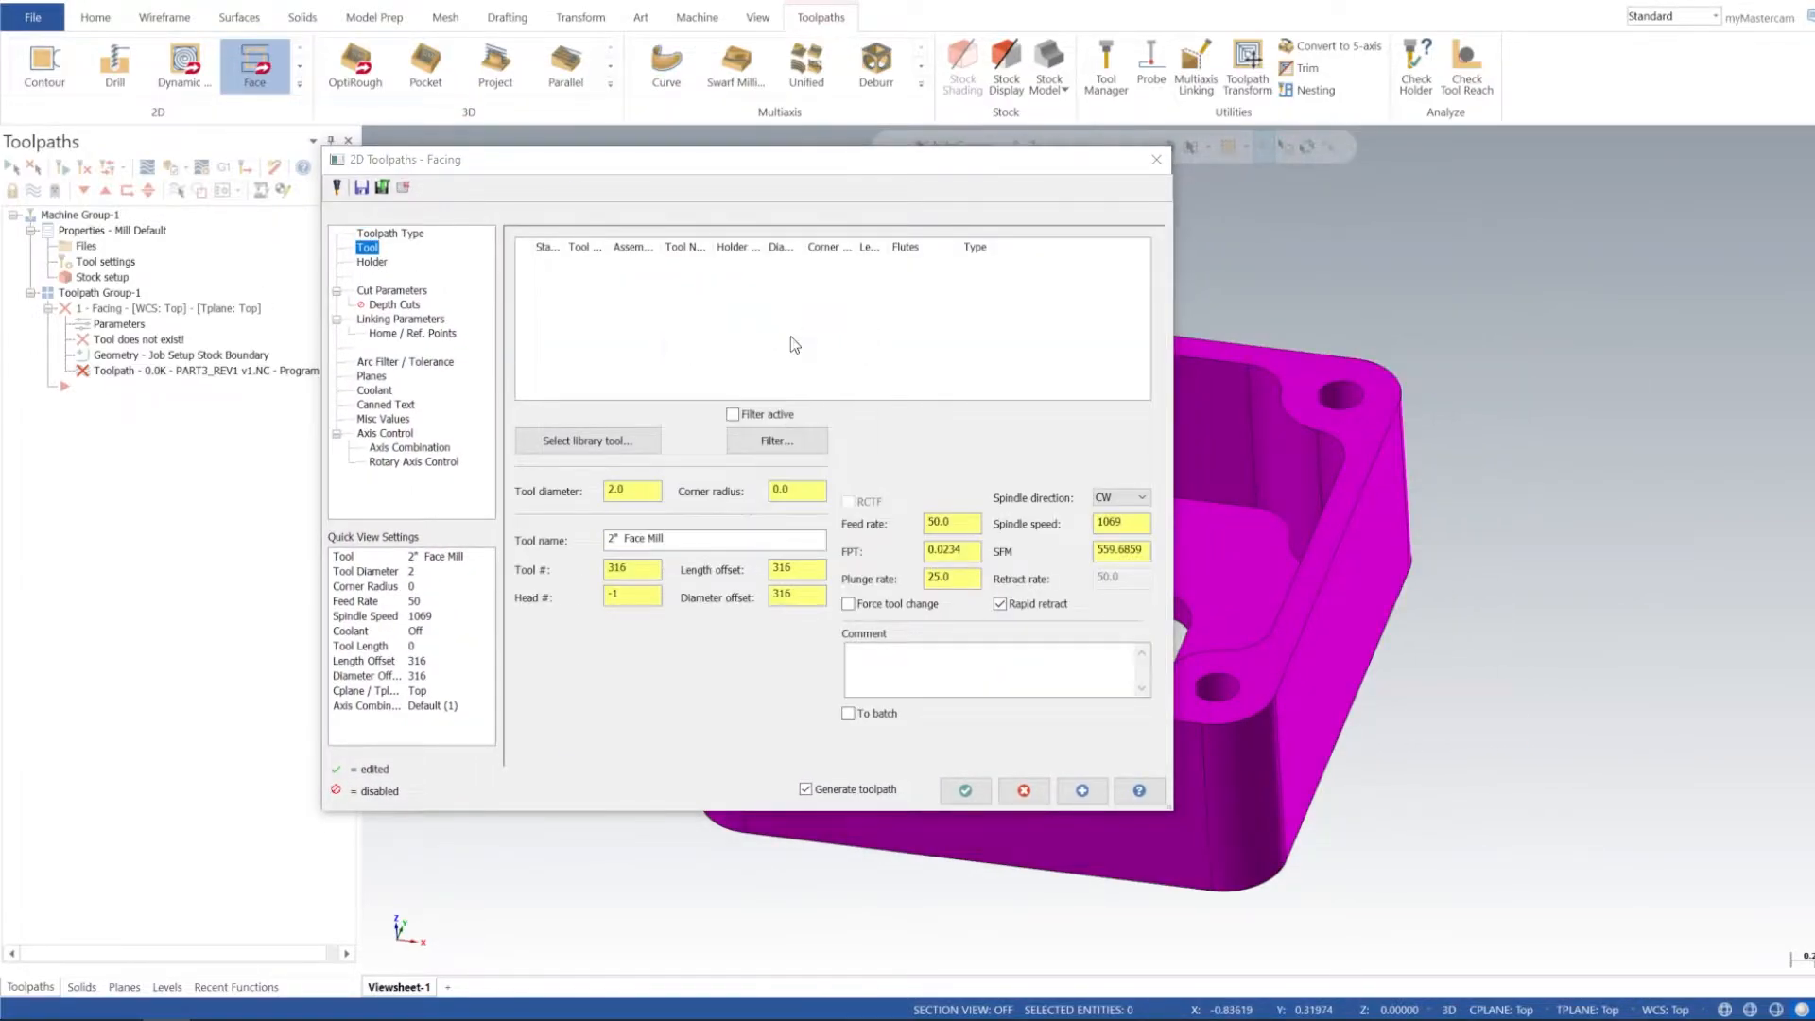
{"action": "left_click", "coordinate": [836, 430]}
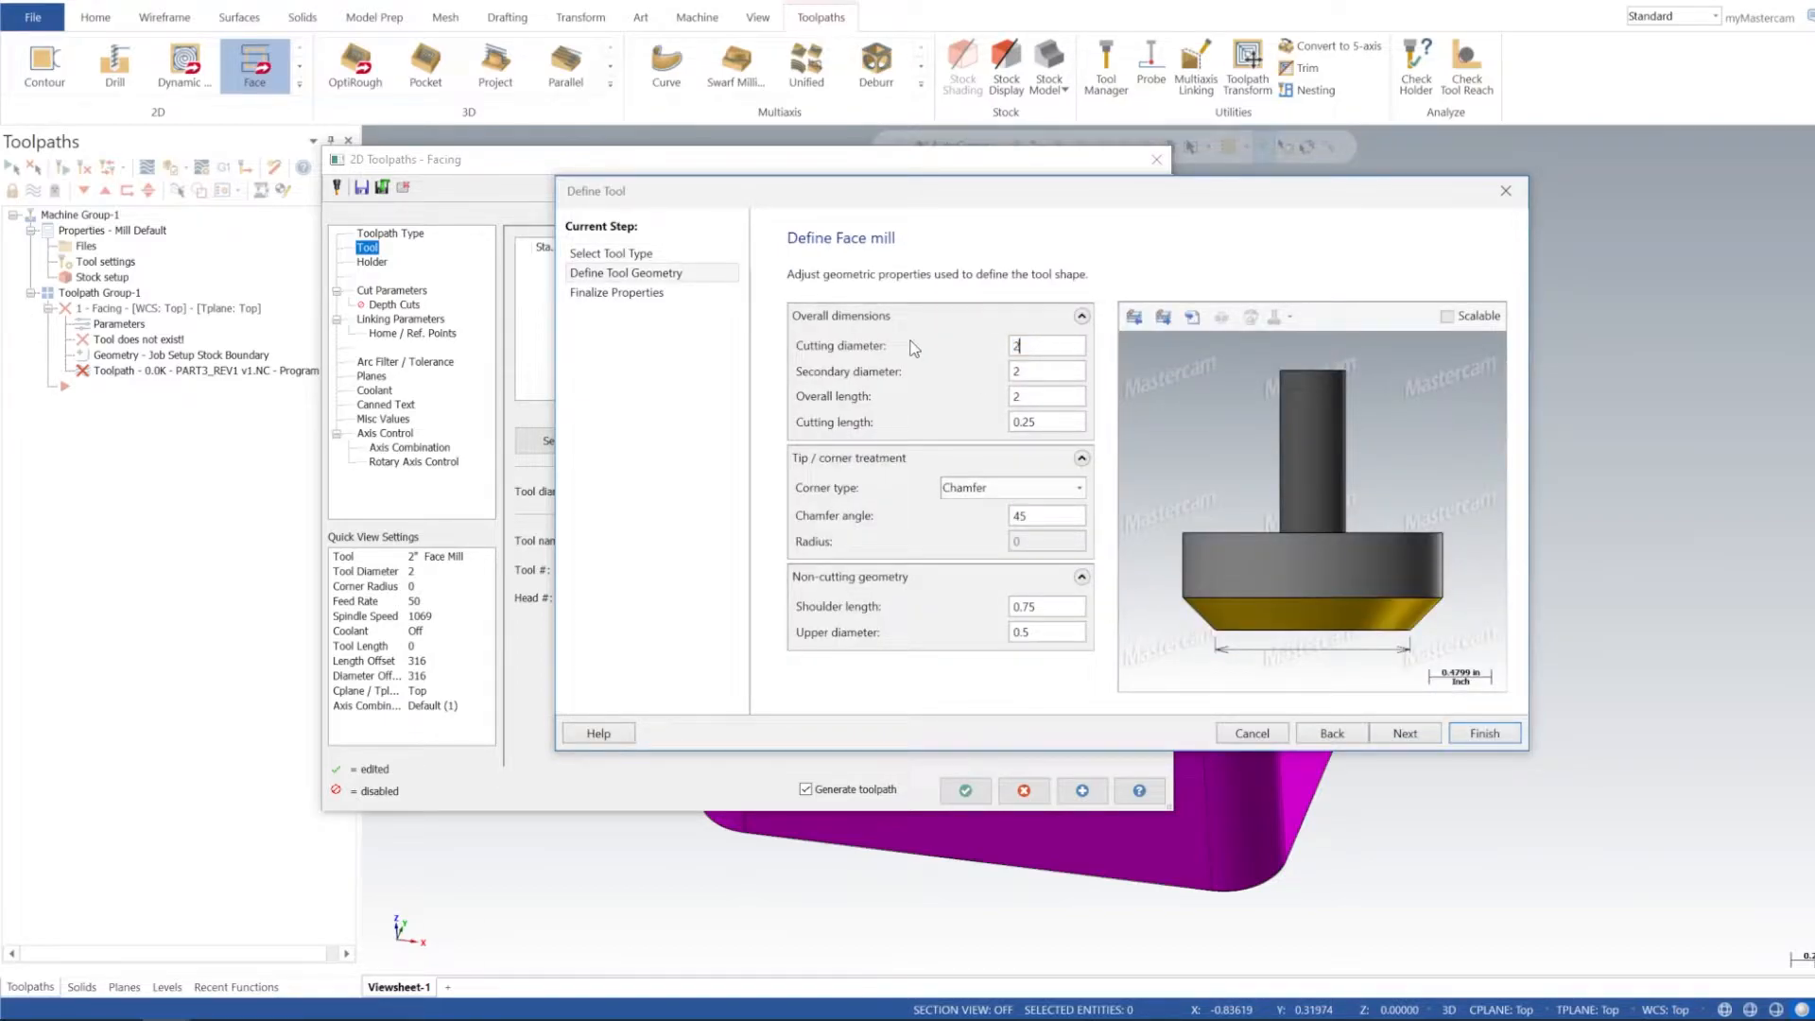
{"action": "key", "text": "Tab"}
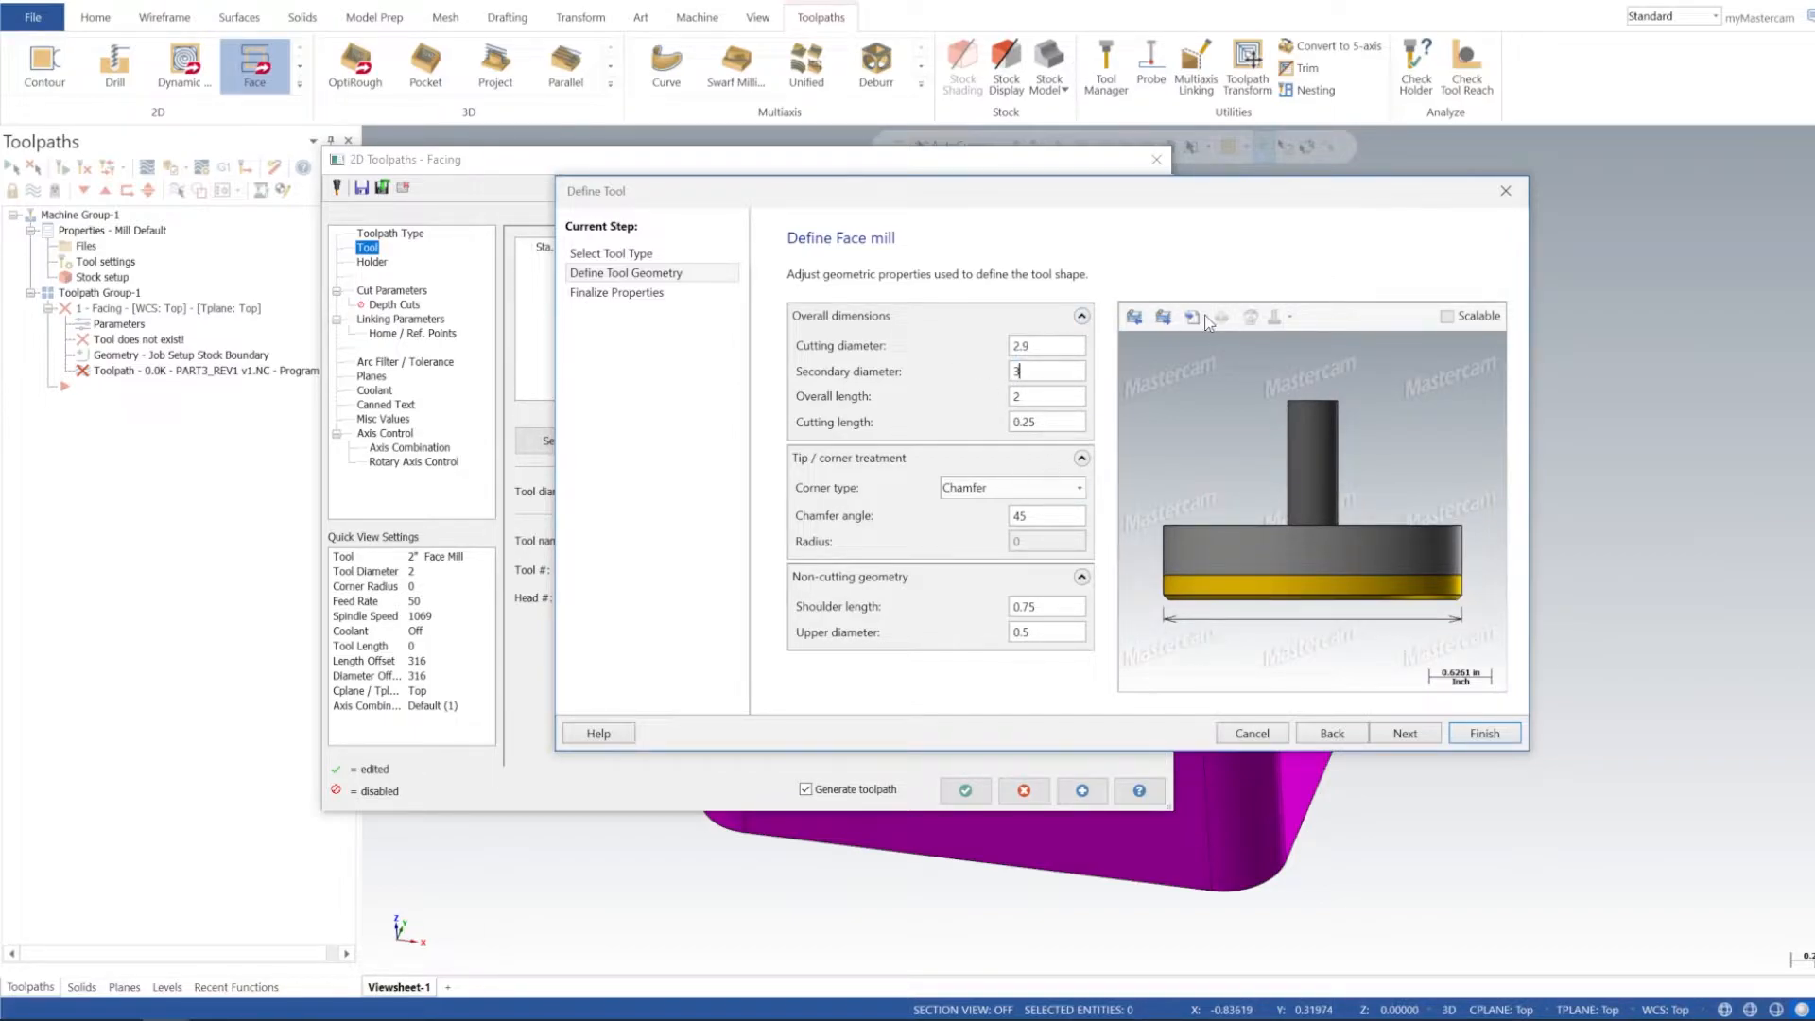
{"action": "left_click_drag", "start_coordinate": [1215, 197], "coordinate": [1304, 195]}
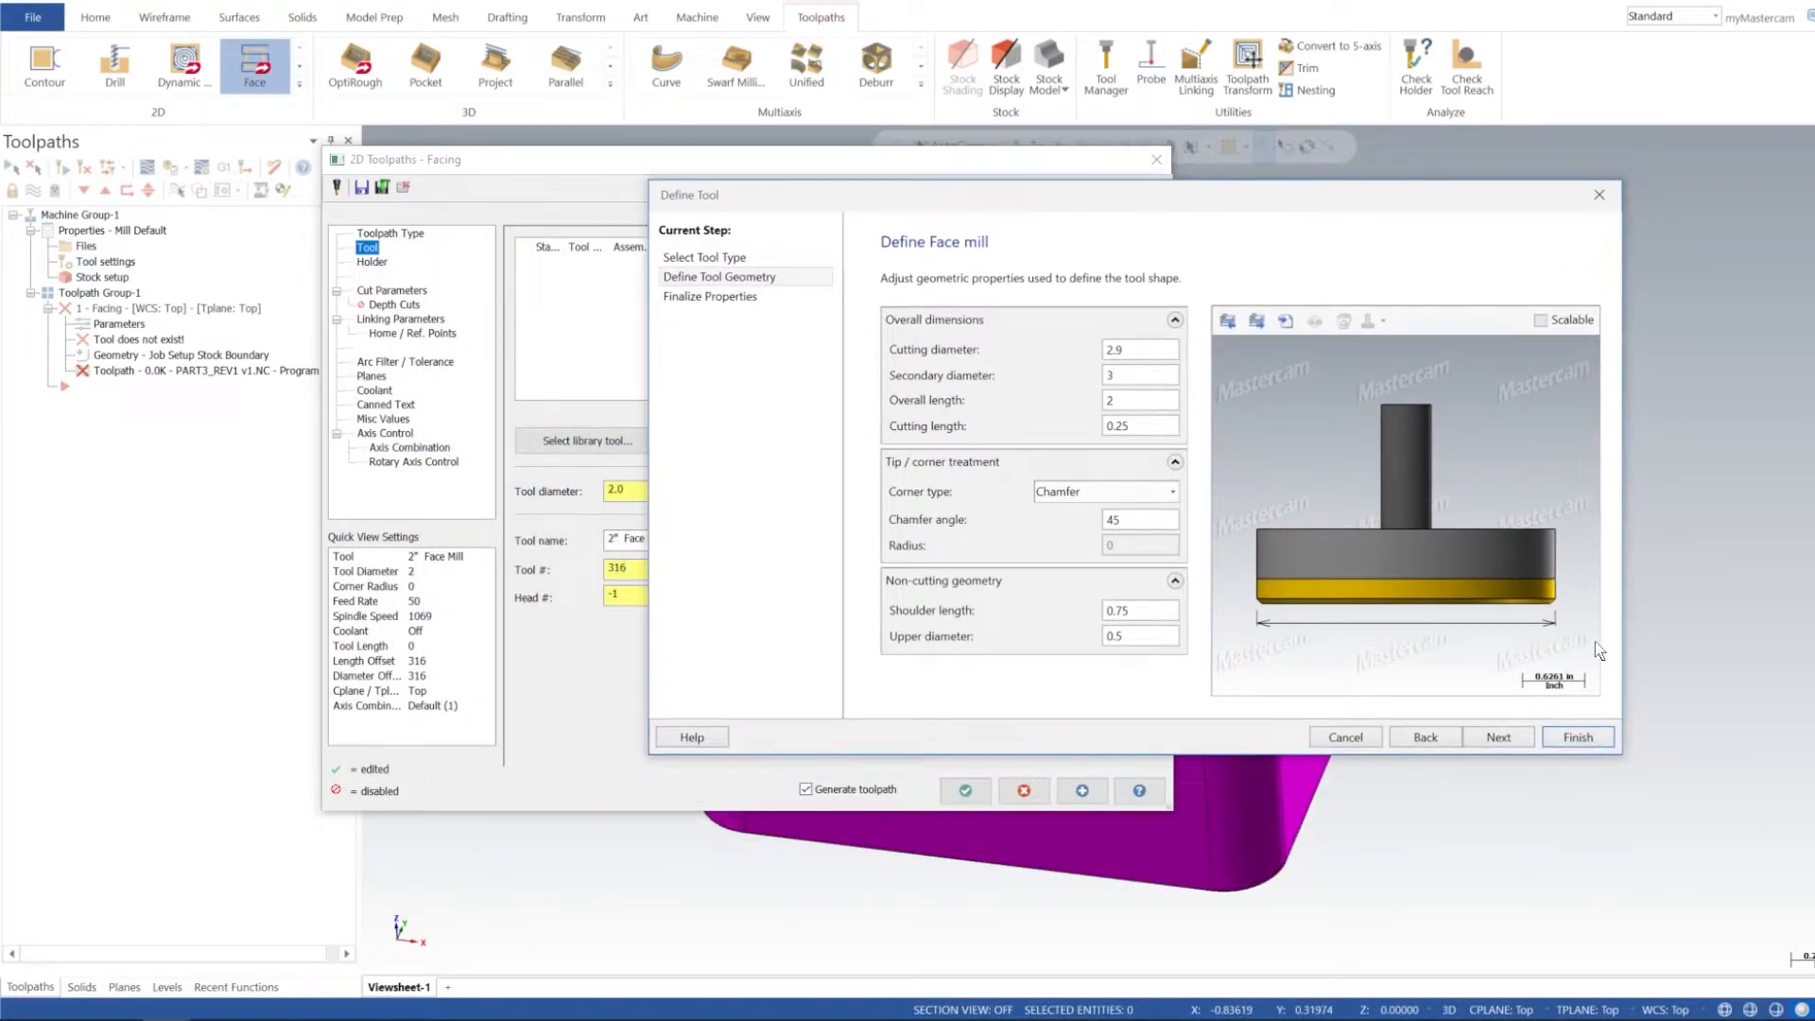
{"action": "left_click", "coordinate": [1577, 745]}
Step: Set the face mill's spindle speed to 5000 and its feed rate to 40
{"action": "left_click_drag", "start_coordinate": [863, 161], "coordinate": [772, 181]}
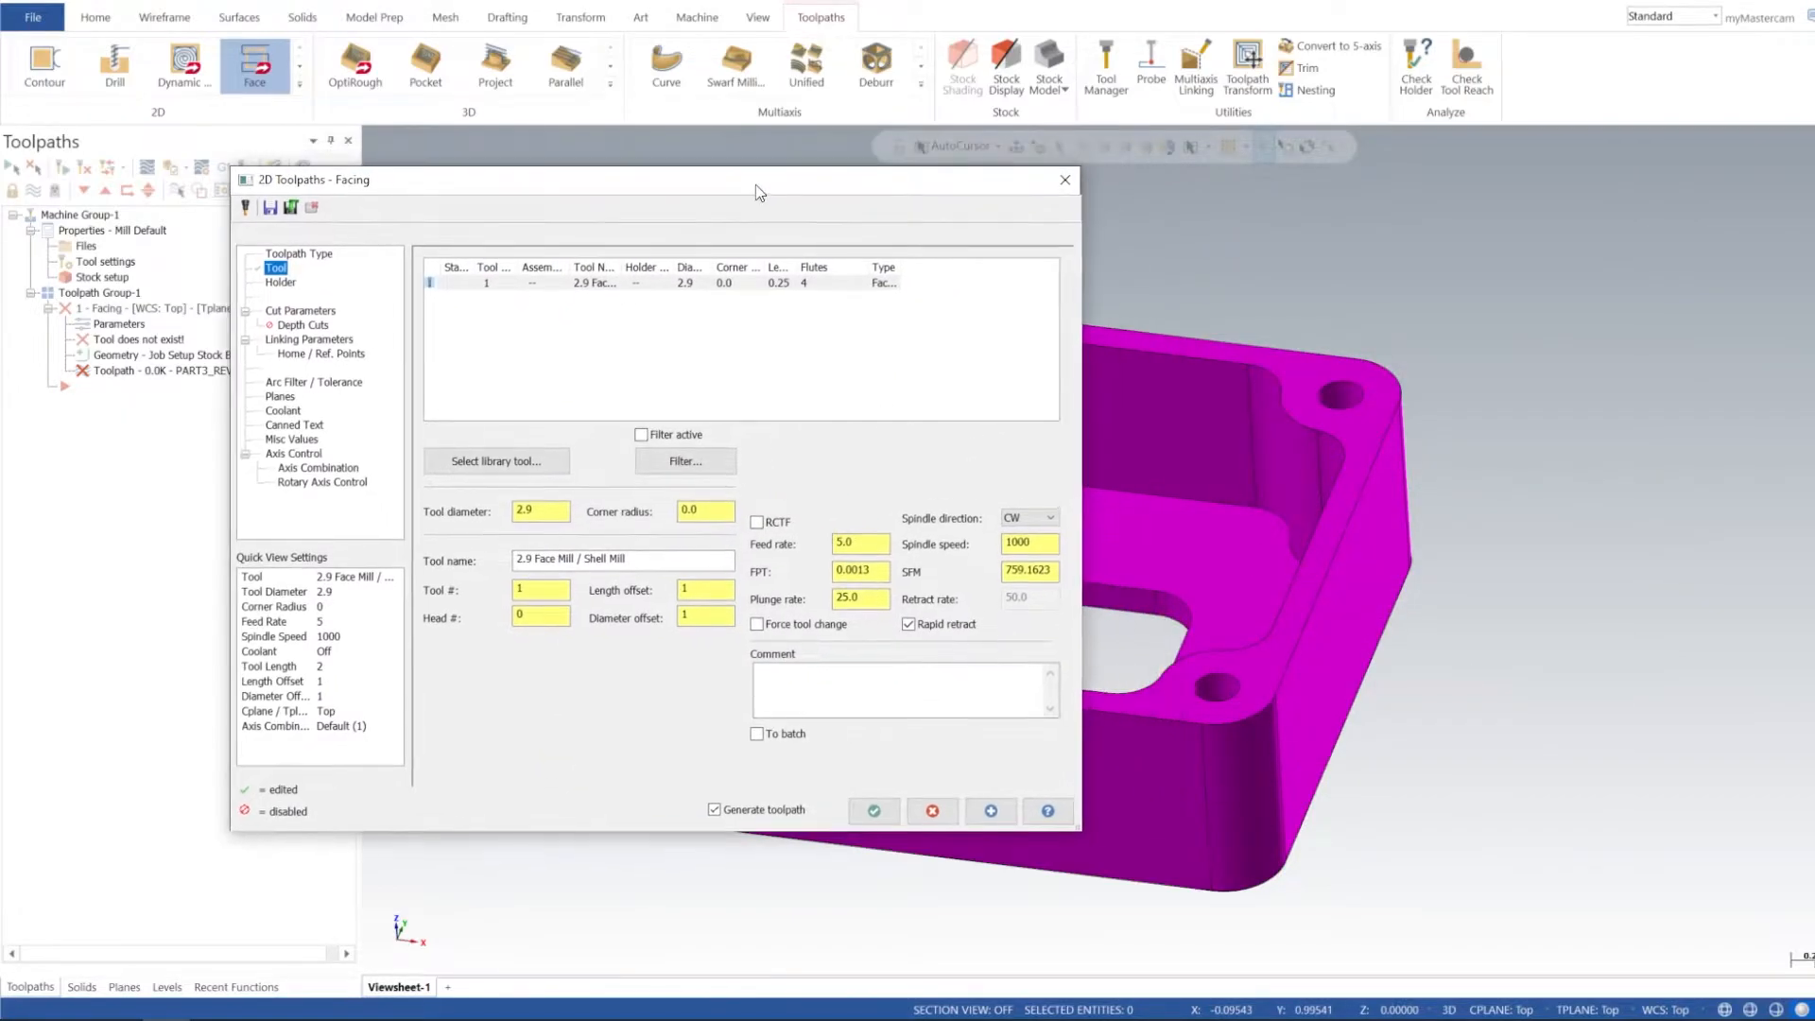
{"action": "double_click", "coordinate": [1019, 542]}
{"action": "type", "text": "500"}
{"action": "key", "text": "Return"}
{"action": "double_click", "coordinate": [862, 542]}
{"action": "type", "text": "40"}
{"action": "key", "text": "Return"}
{"action": "left_click_drag", "start_coordinate": [511, 179], "coordinate": [656, 171]}
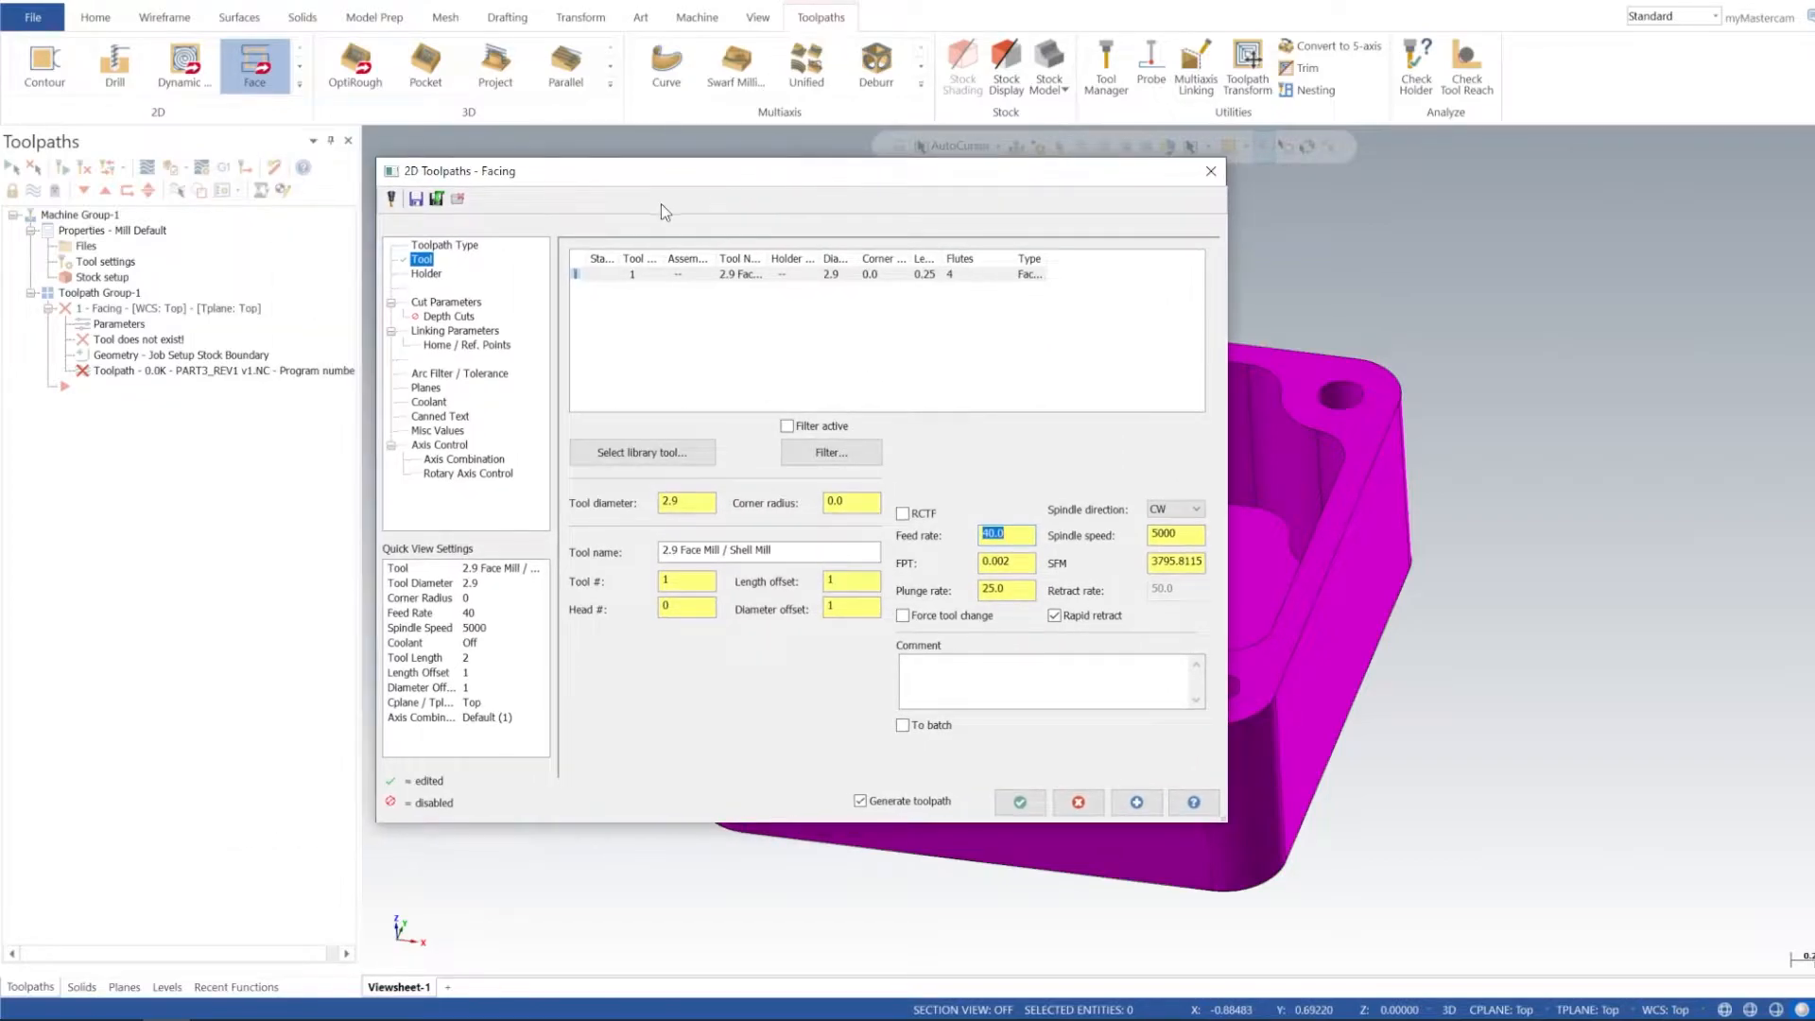
Step: Change the facing operation's cutting method to Zigzag
{"action": "left_click", "coordinate": [432, 303]}
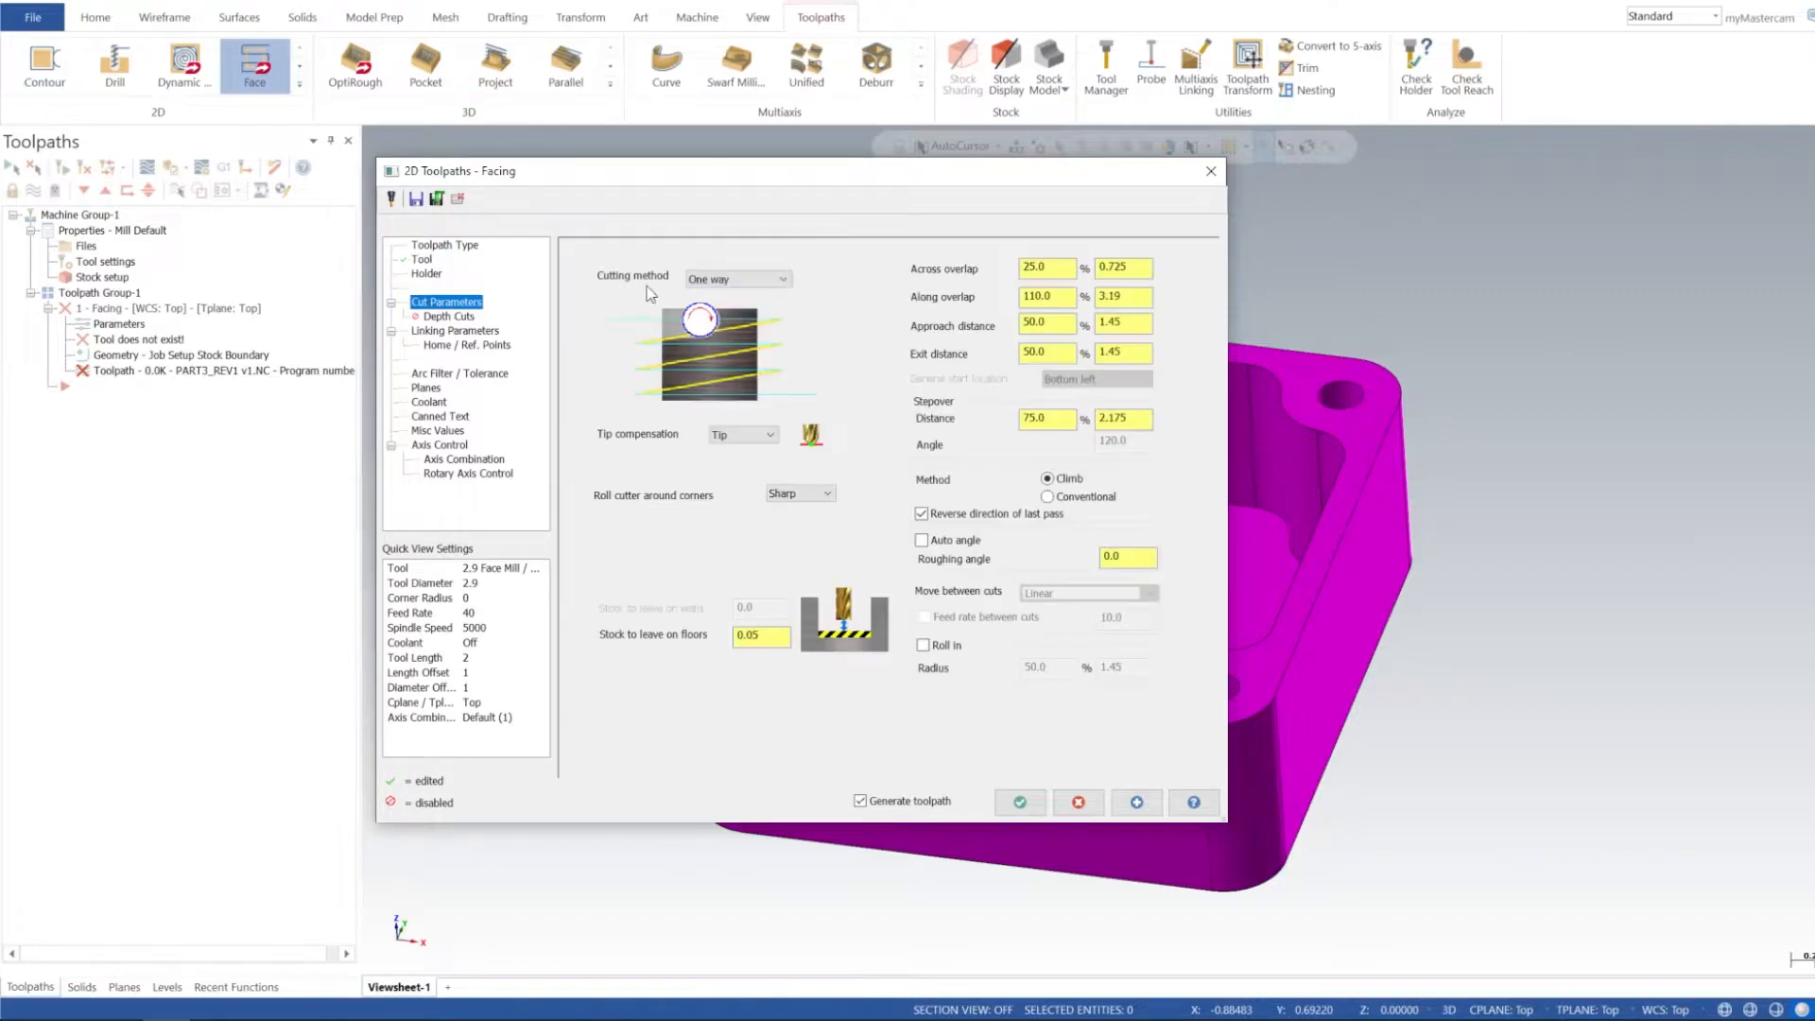
{"action": "left_click", "coordinate": [763, 279]}
{"action": "left_click", "coordinate": [724, 297]}
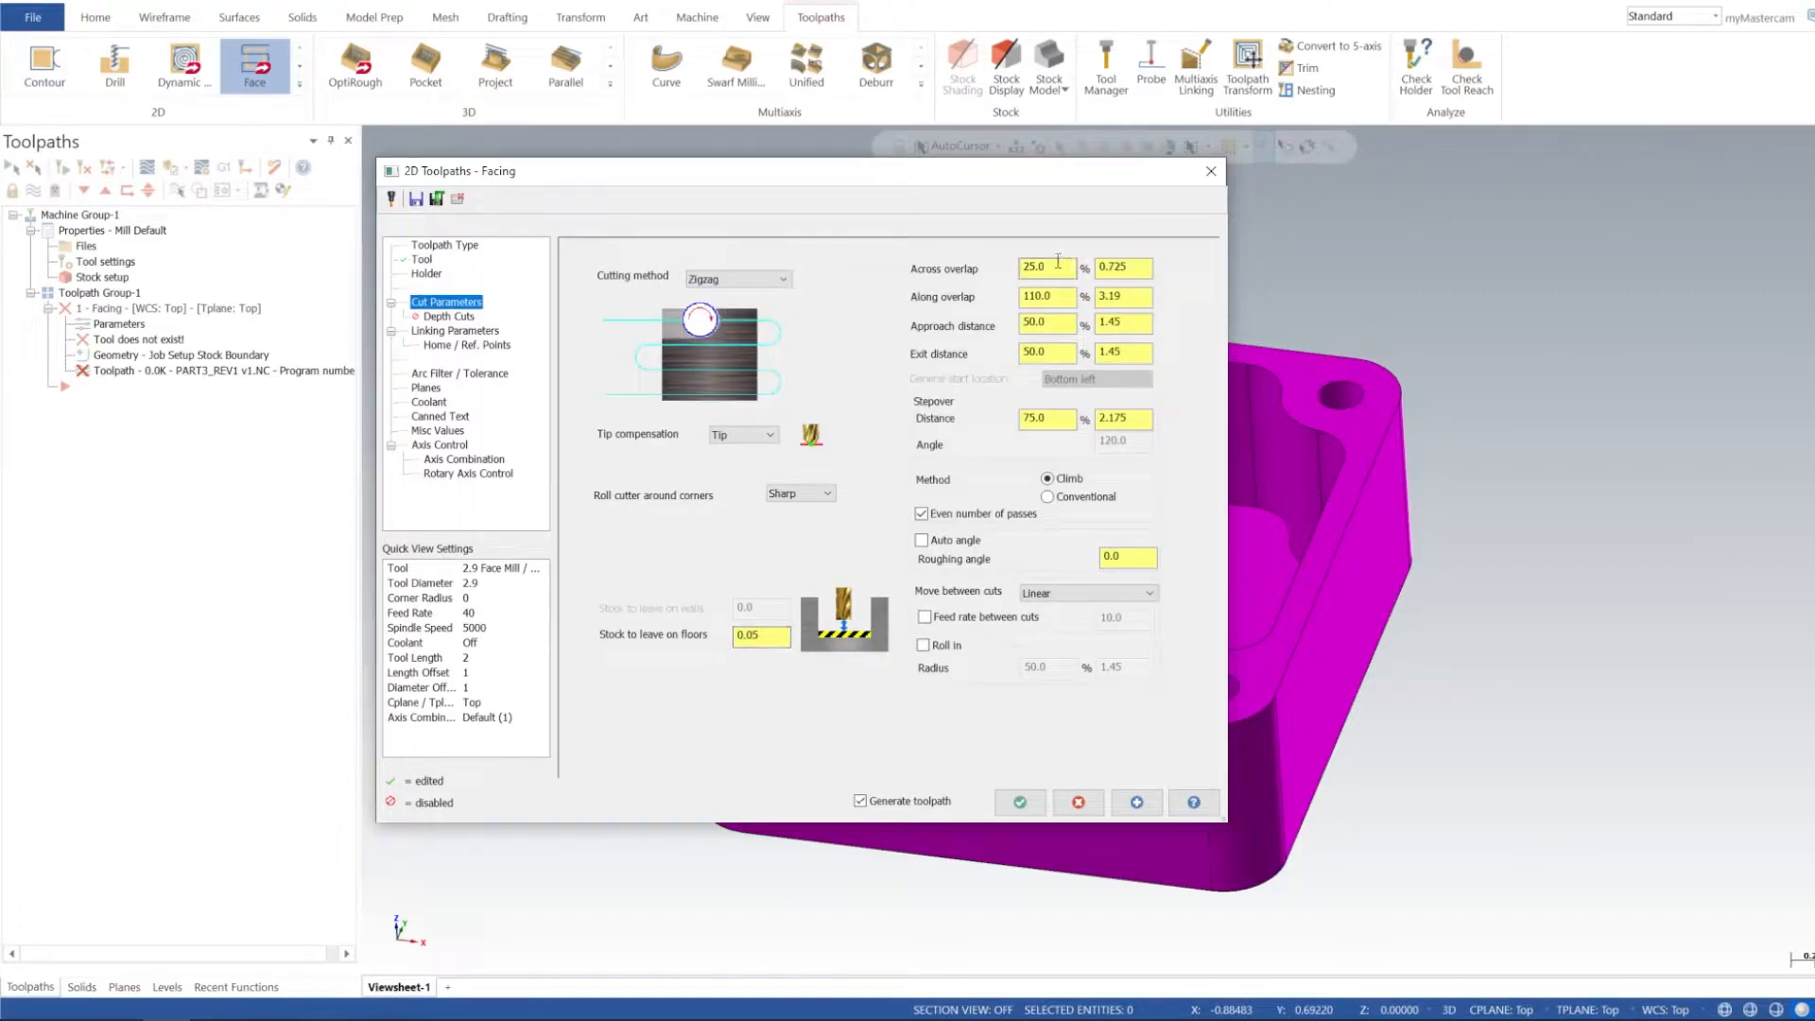
{"action": "left_click_drag", "start_coordinate": [1019, 175], "coordinate": [1103, 248]}
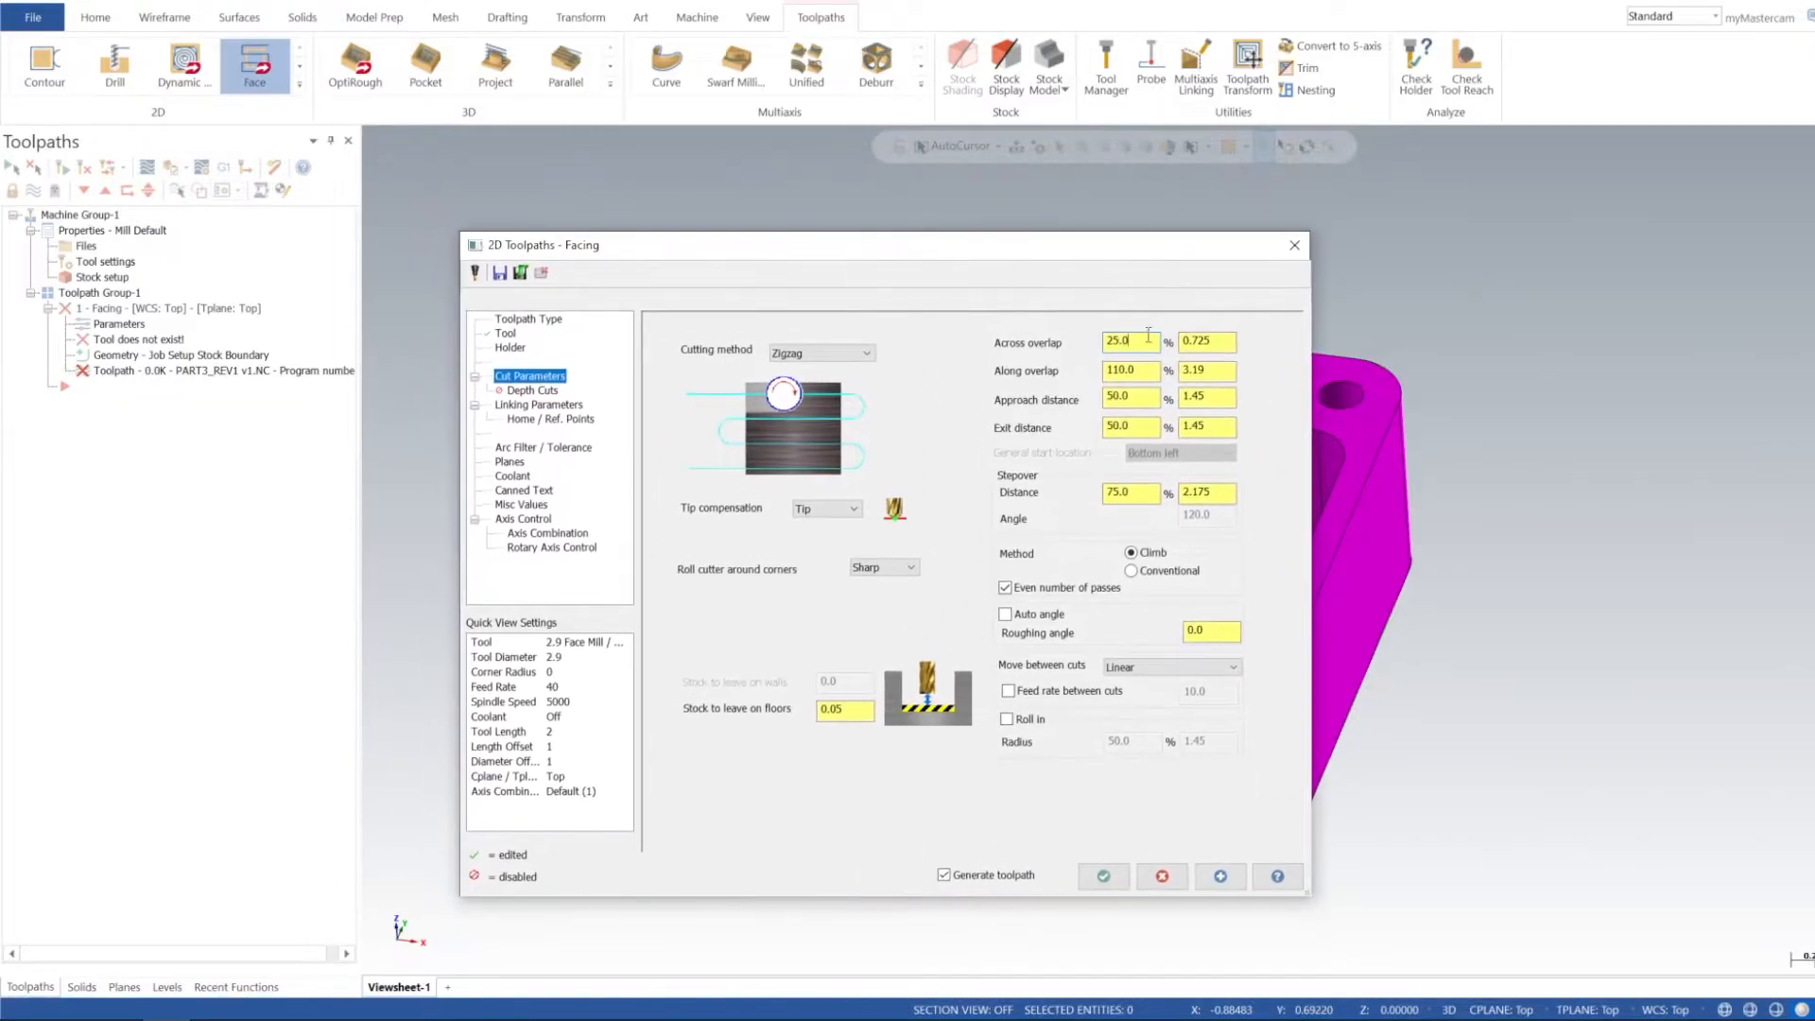
Step: Set the facing cut's along overlap, approach distance and exit distance to 55% each
{"action": "left_click_drag", "start_coordinate": [1134, 344], "coordinate": [982, 378]}
{"action": "type", "text": "5"}
{"action": "left_click", "coordinate": [1136, 401]}
{"action": "left_click_drag", "start_coordinate": [1132, 402], "coordinate": [956, 392]}
{"action": "type", "text": "55"}
{"action": "key", "text": "Return"}
{"action": "left_click_drag", "start_coordinate": [1137, 427], "coordinate": [1064, 425]}
{"action": "type", "text": "55"}
{"action": "left_click_drag", "start_coordinate": [1019, 243], "coordinate": [1424, 220]}
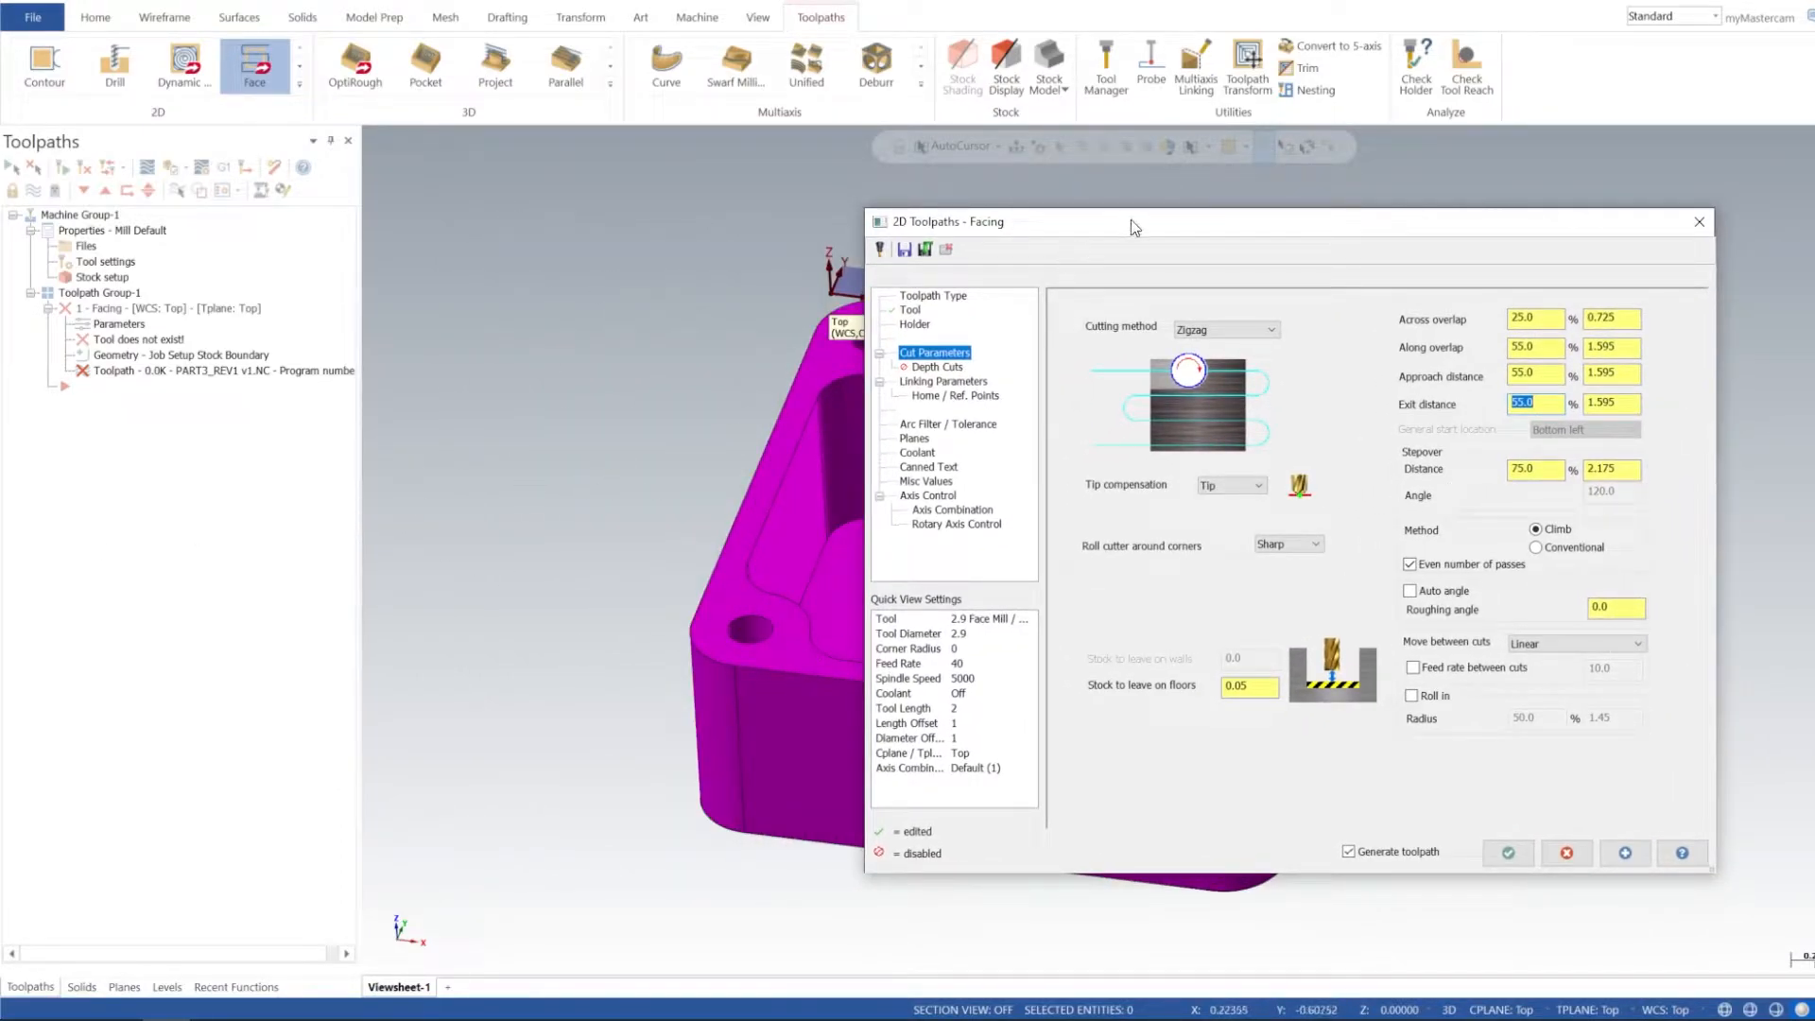
{"action": "left_click_drag", "start_coordinate": [1129, 224], "coordinate": [903, 223]}
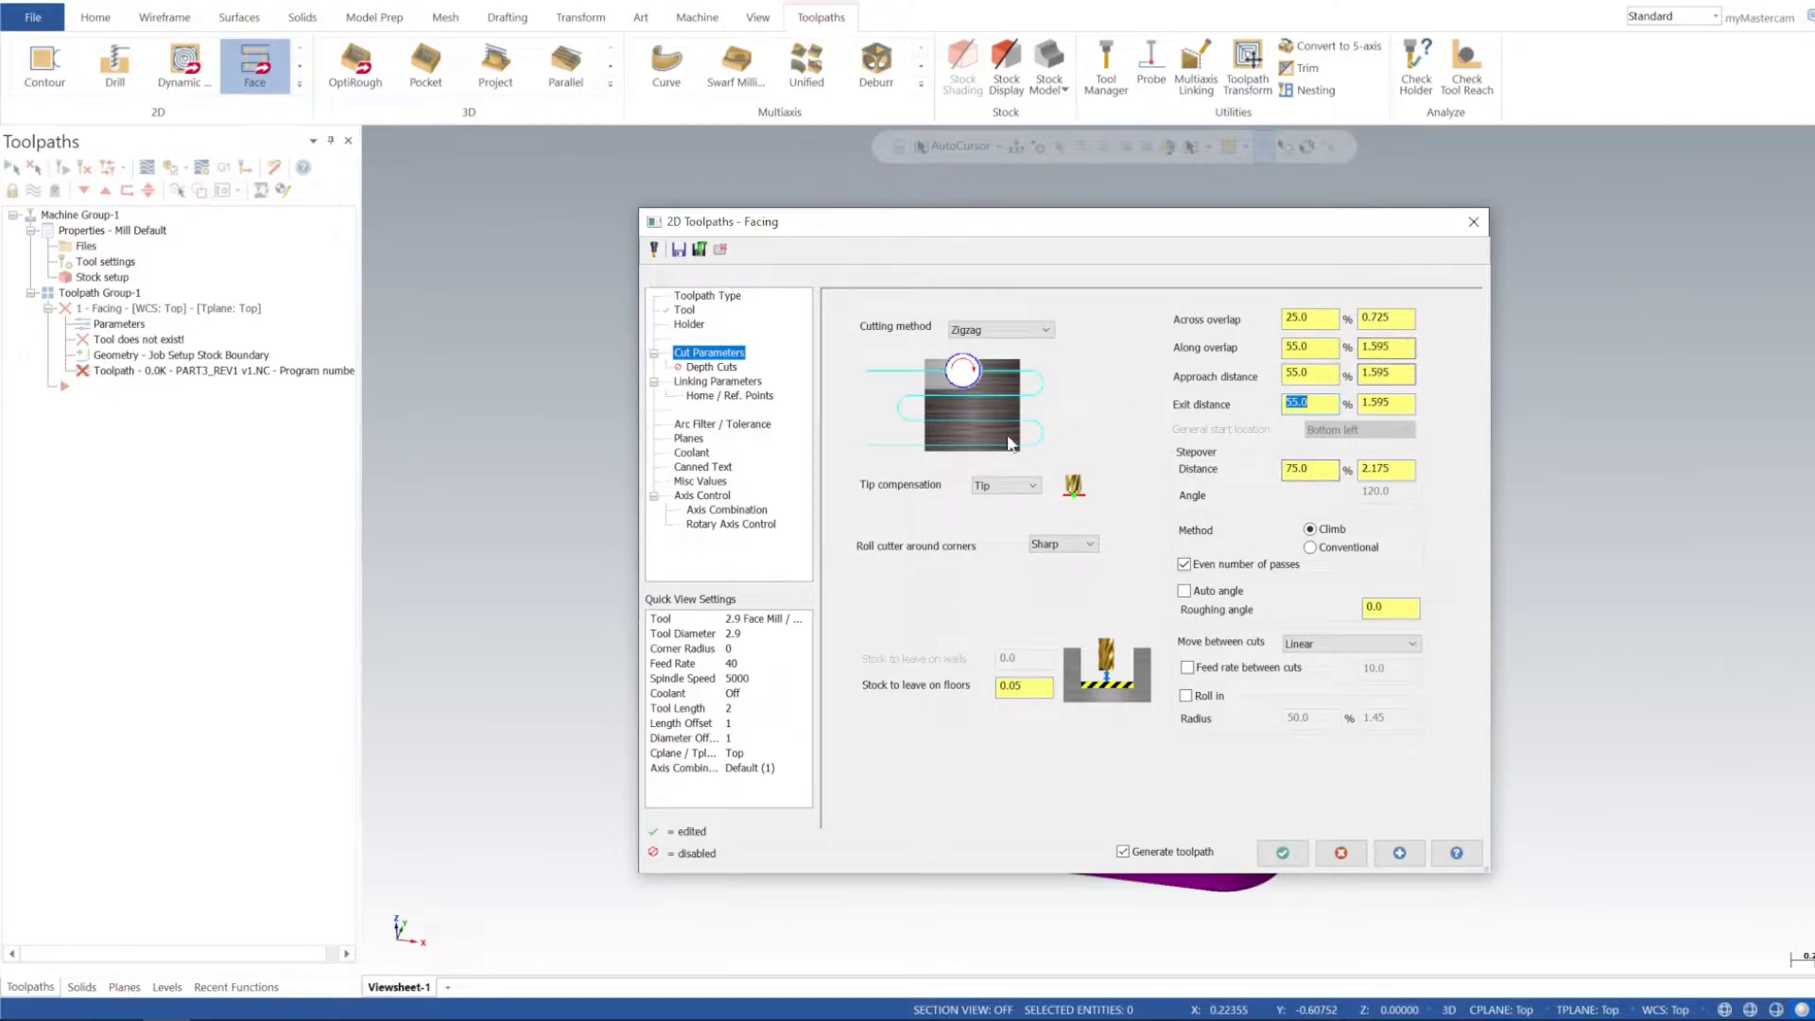
Step: Set the stock to leave on floors to 0 for the facing operation
{"action": "double_click", "coordinate": [1309, 470]}
{"action": "left_click_drag", "start_coordinate": [1056, 237], "coordinate": [1441, 250]}
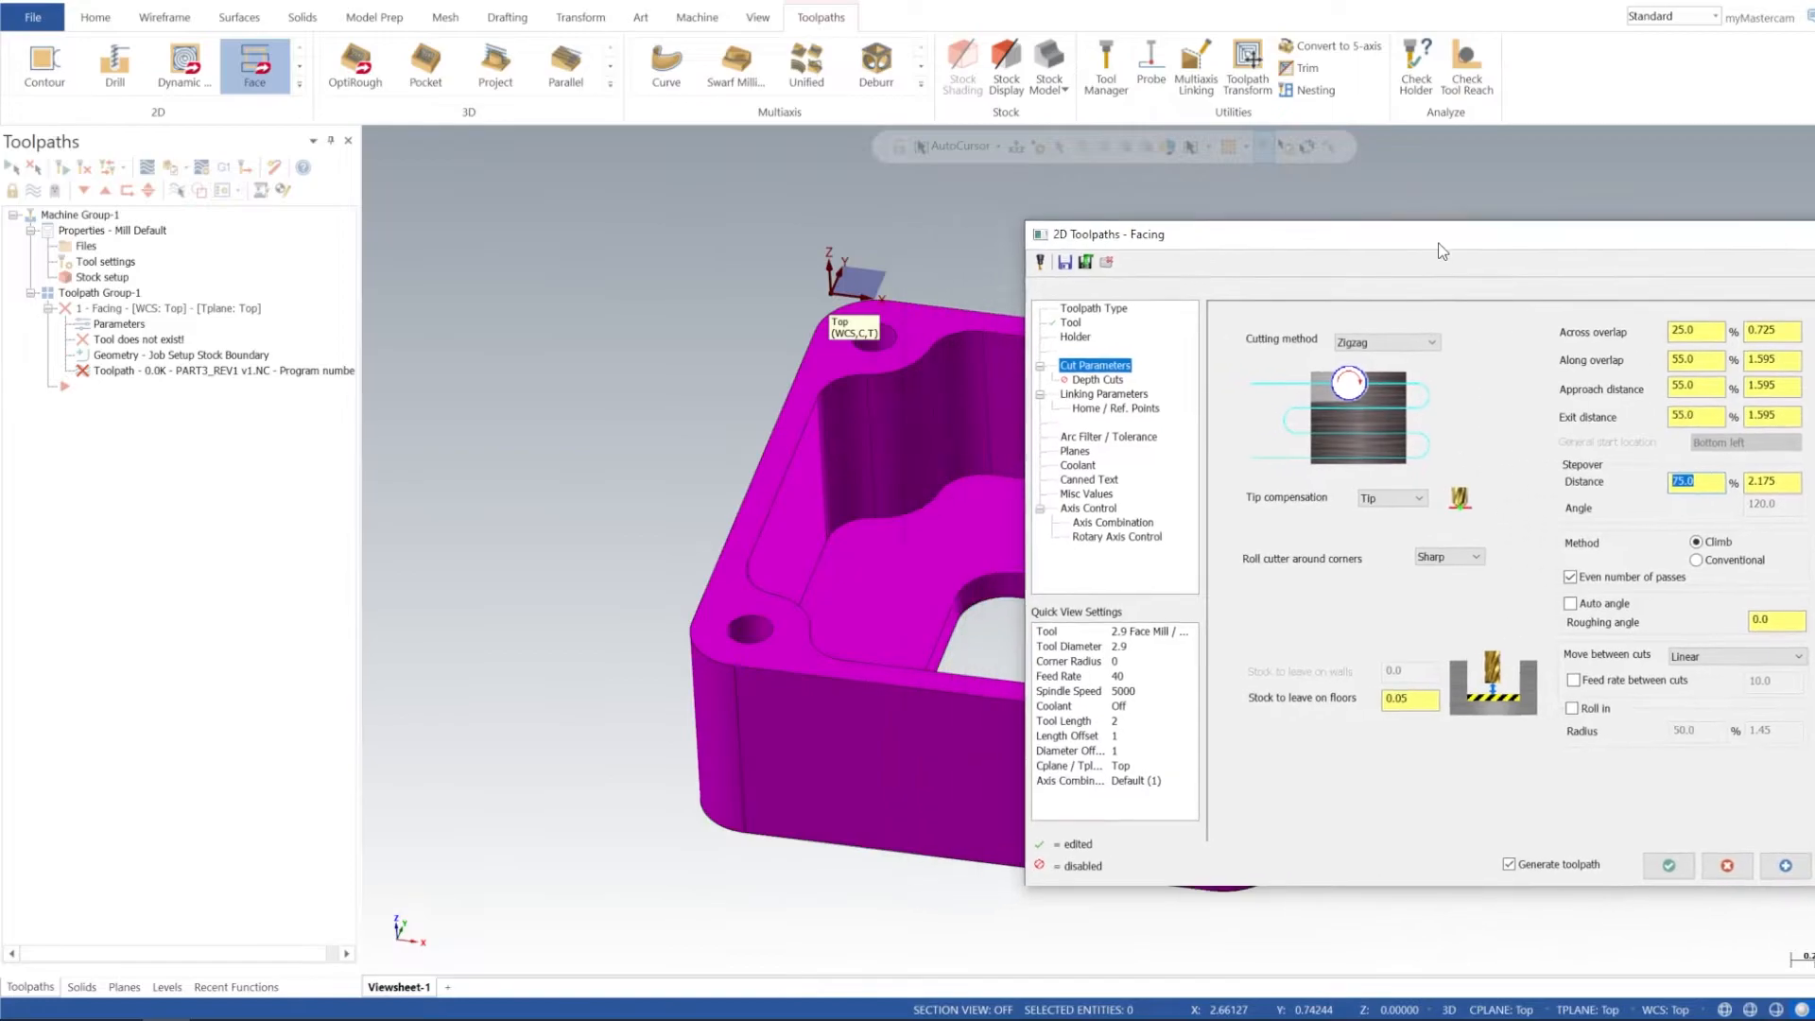
{"action": "middle_click_drag", "start_coordinate": [939, 515], "coordinate": [680, 501]}
{"action": "double_click", "coordinate": [1402, 701]}
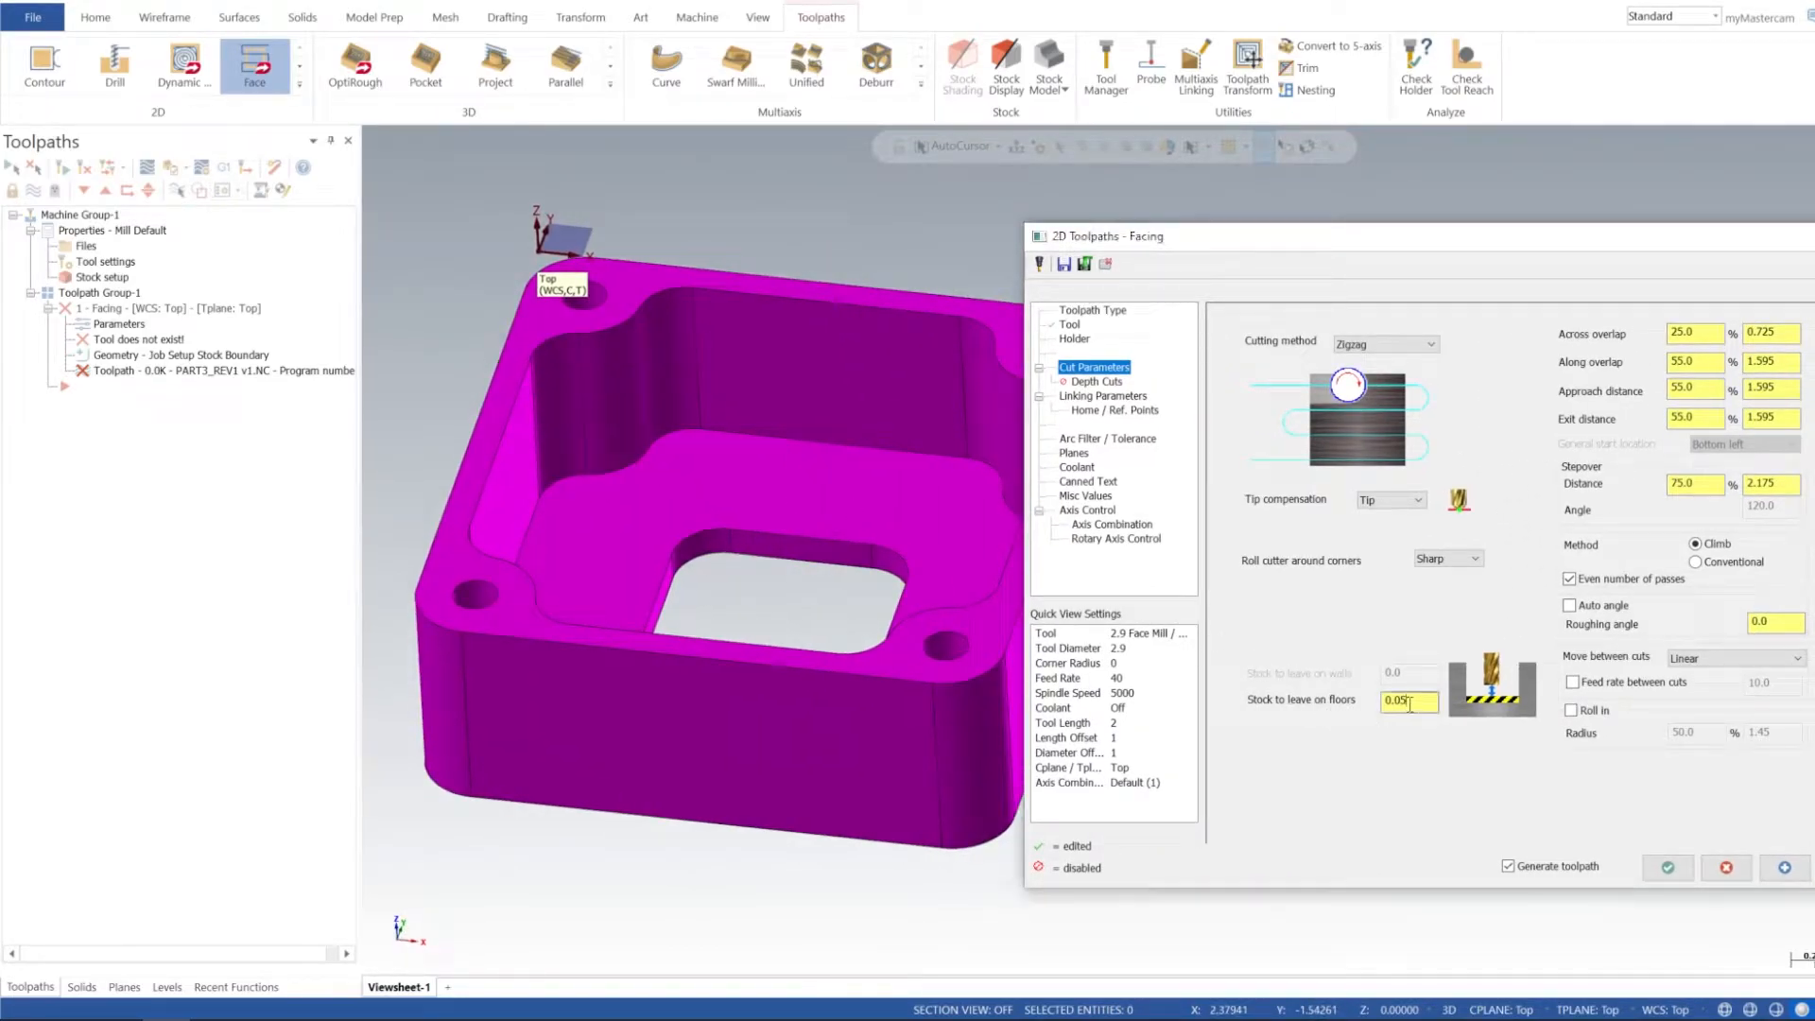
{"action": "type", "text": "0"}
{"action": "key", "text": "Return"}
Step: Make the retract, feed plane and depth linking values absolute, with the retract at 0.25 and the feed plane at 0.1
{"action": "left_click", "coordinate": [1099, 382]}
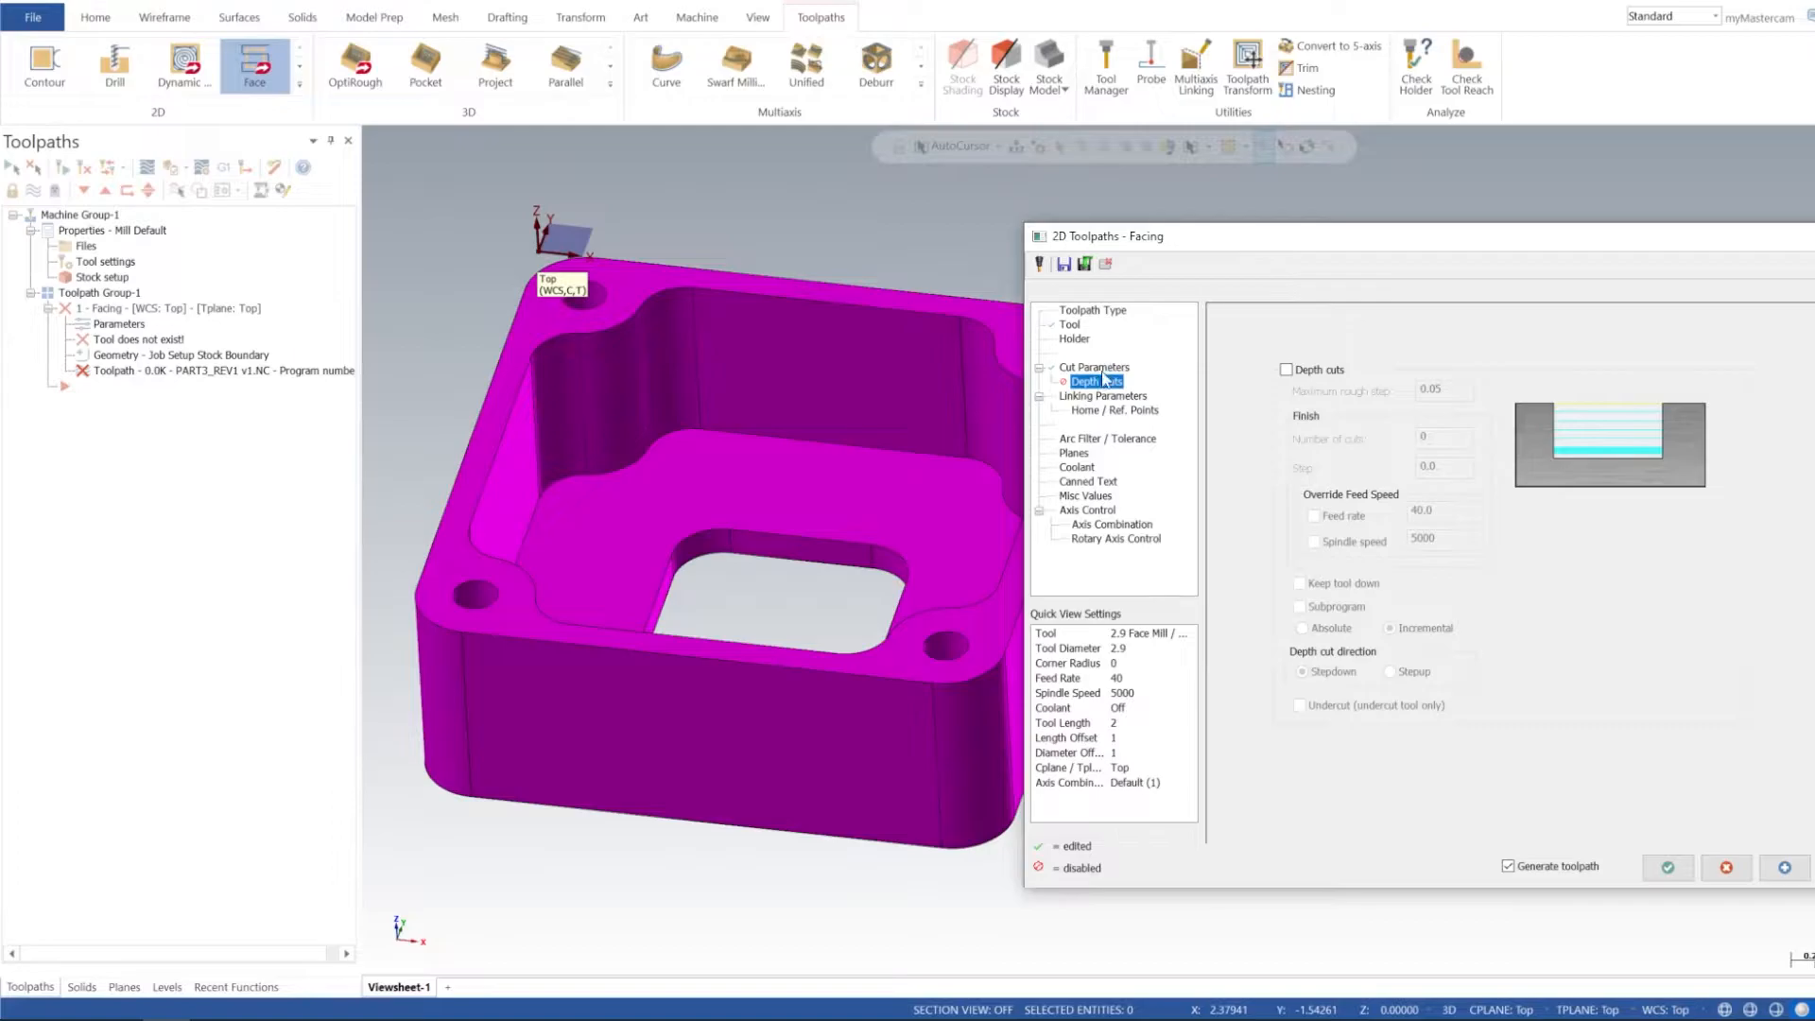
{"action": "left_click", "coordinate": [1101, 395]}
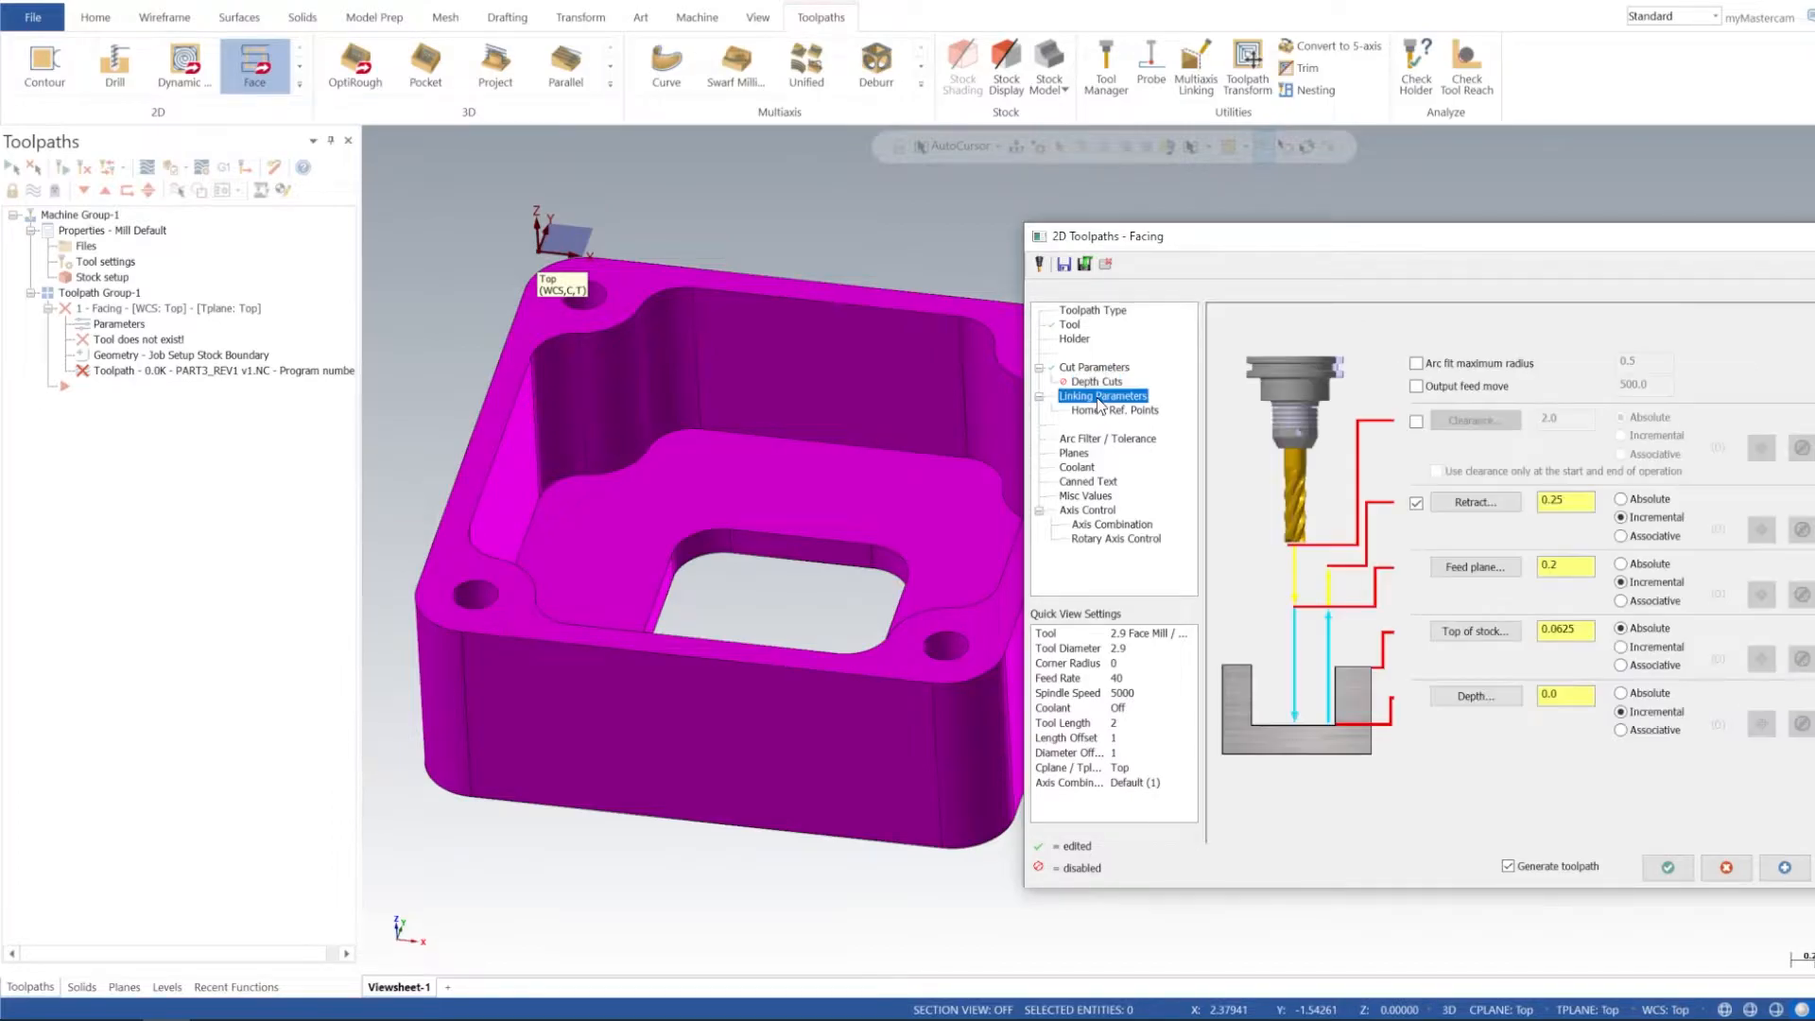
{"action": "left_click_drag", "start_coordinate": [1490, 248], "coordinate": [1249, 217]}
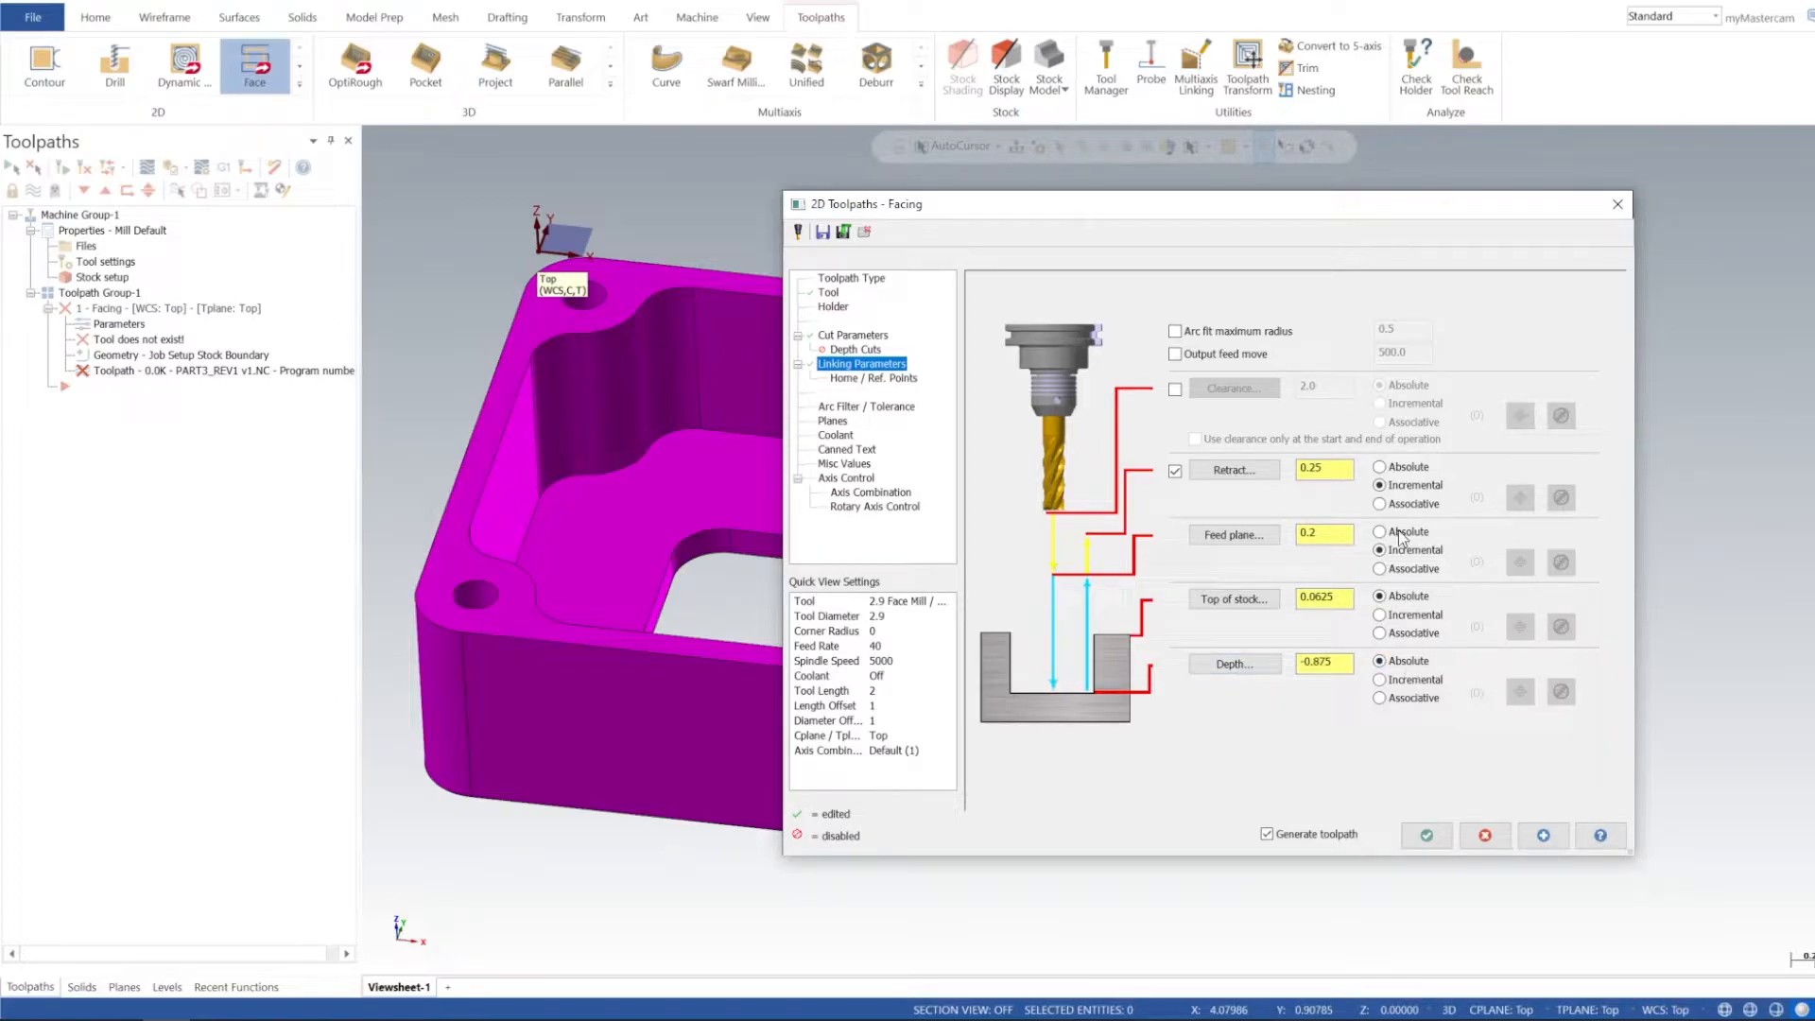
{"action": "left_click_drag", "start_coordinate": [1327, 470], "coordinate": [1246, 481]}
{"action": "left_click_drag", "start_coordinate": [1324, 534], "coordinate": [1275, 533]}
{"action": "type", "text": ".1"}
Step: Examine the part's top face relative to the origin to judge the top of stock and depth values
{"action": "left_click", "coordinate": [1254, 606]}
{"action": "left_click_drag", "start_coordinate": [1314, 599], "coordinate": [1337, 600]}
{"action": "middle_click_drag", "start_coordinate": [625, 554], "coordinate": [670, 587]}
{"action": "mouse_move", "coordinate": [626, 527]}
{"action": "middle_mouse_down"}
{"action": "mouse_move", "coordinate": [653, 511]}
{"action": "mouse_move", "coordinate": [661, 539]}
{"action": "mouse_move", "coordinate": [604, 530]}
{"action": "mouse_move", "coordinate": [644, 554]}
{"action": "middle_mouse_up"}
{"action": "middle_click_drag", "start_coordinate": [692, 475], "coordinate": [669, 550]}
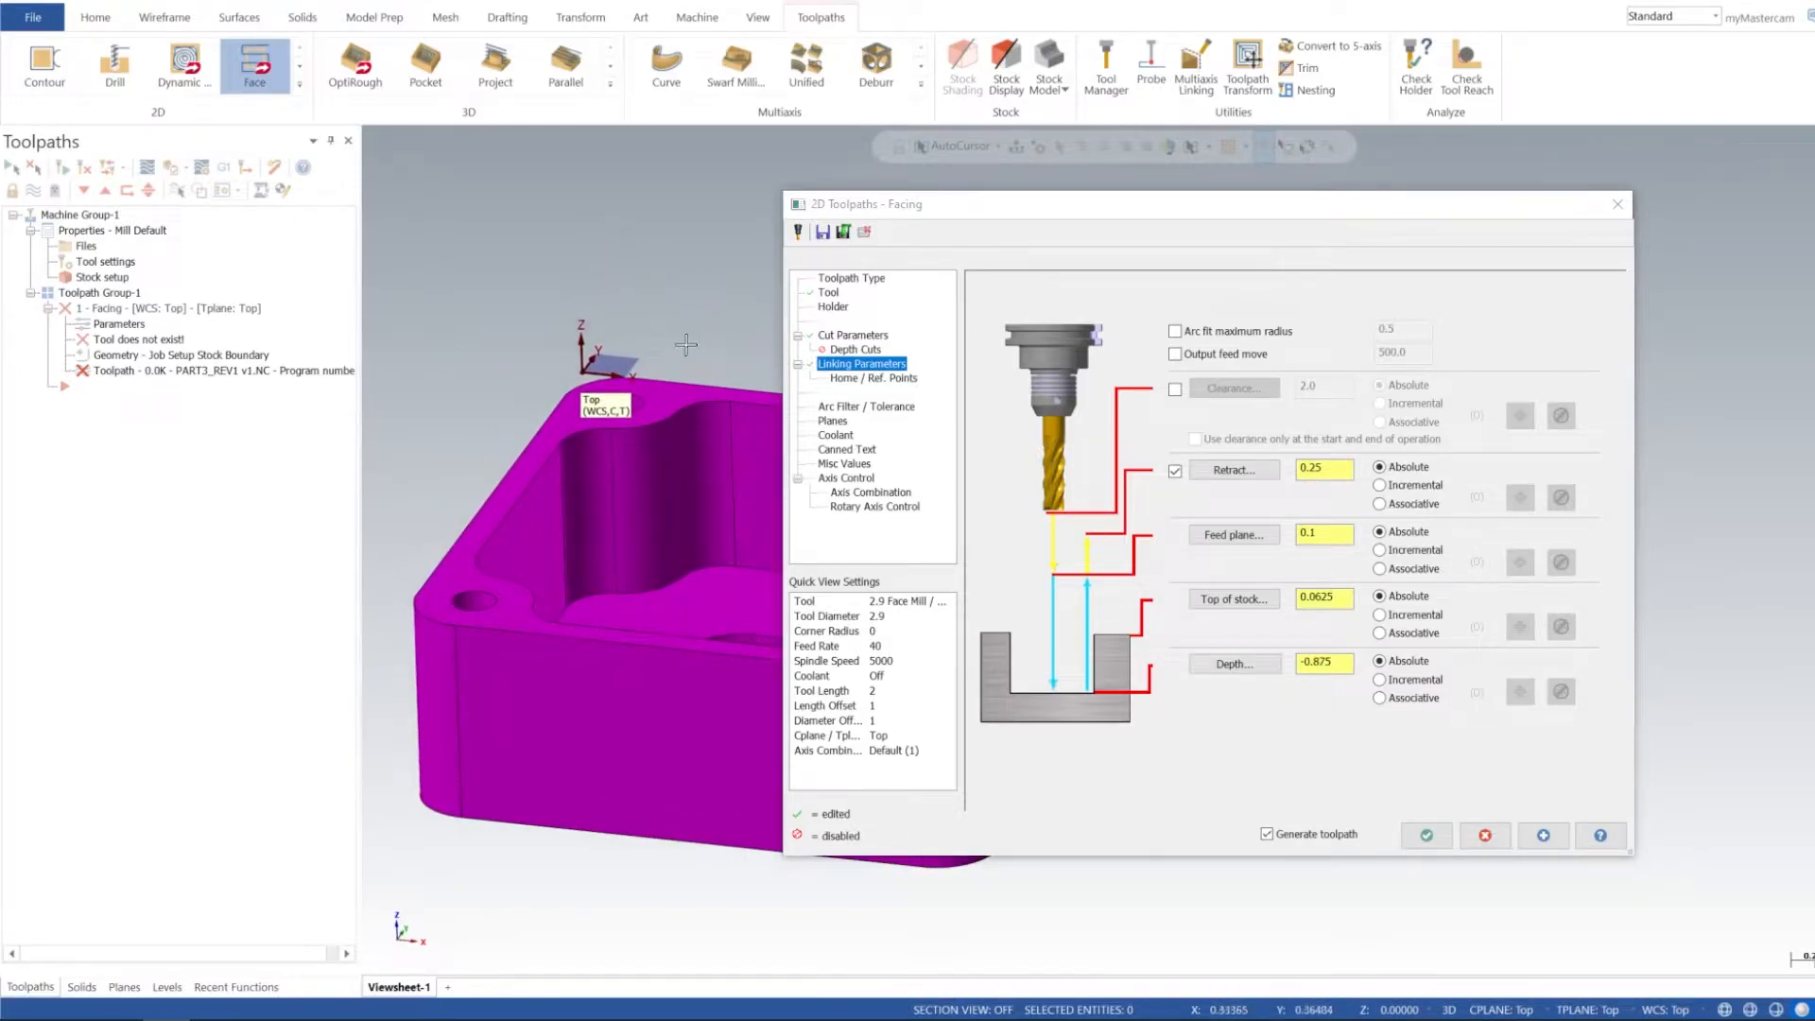
{"action": "mouse_move", "coordinate": [677, 526]}
{"action": "middle_mouse_down"}
{"action": "mouse_move", "coordinate": [661, 596]}
{"action": "mouse_move", "coordinate": [693, 483]}
{"action": "mouse_move", "coordinate": [688, 514]}
{"action": "middle_mouse_up"}
{"action": "double_click", "coordinate": [1312, 600]}
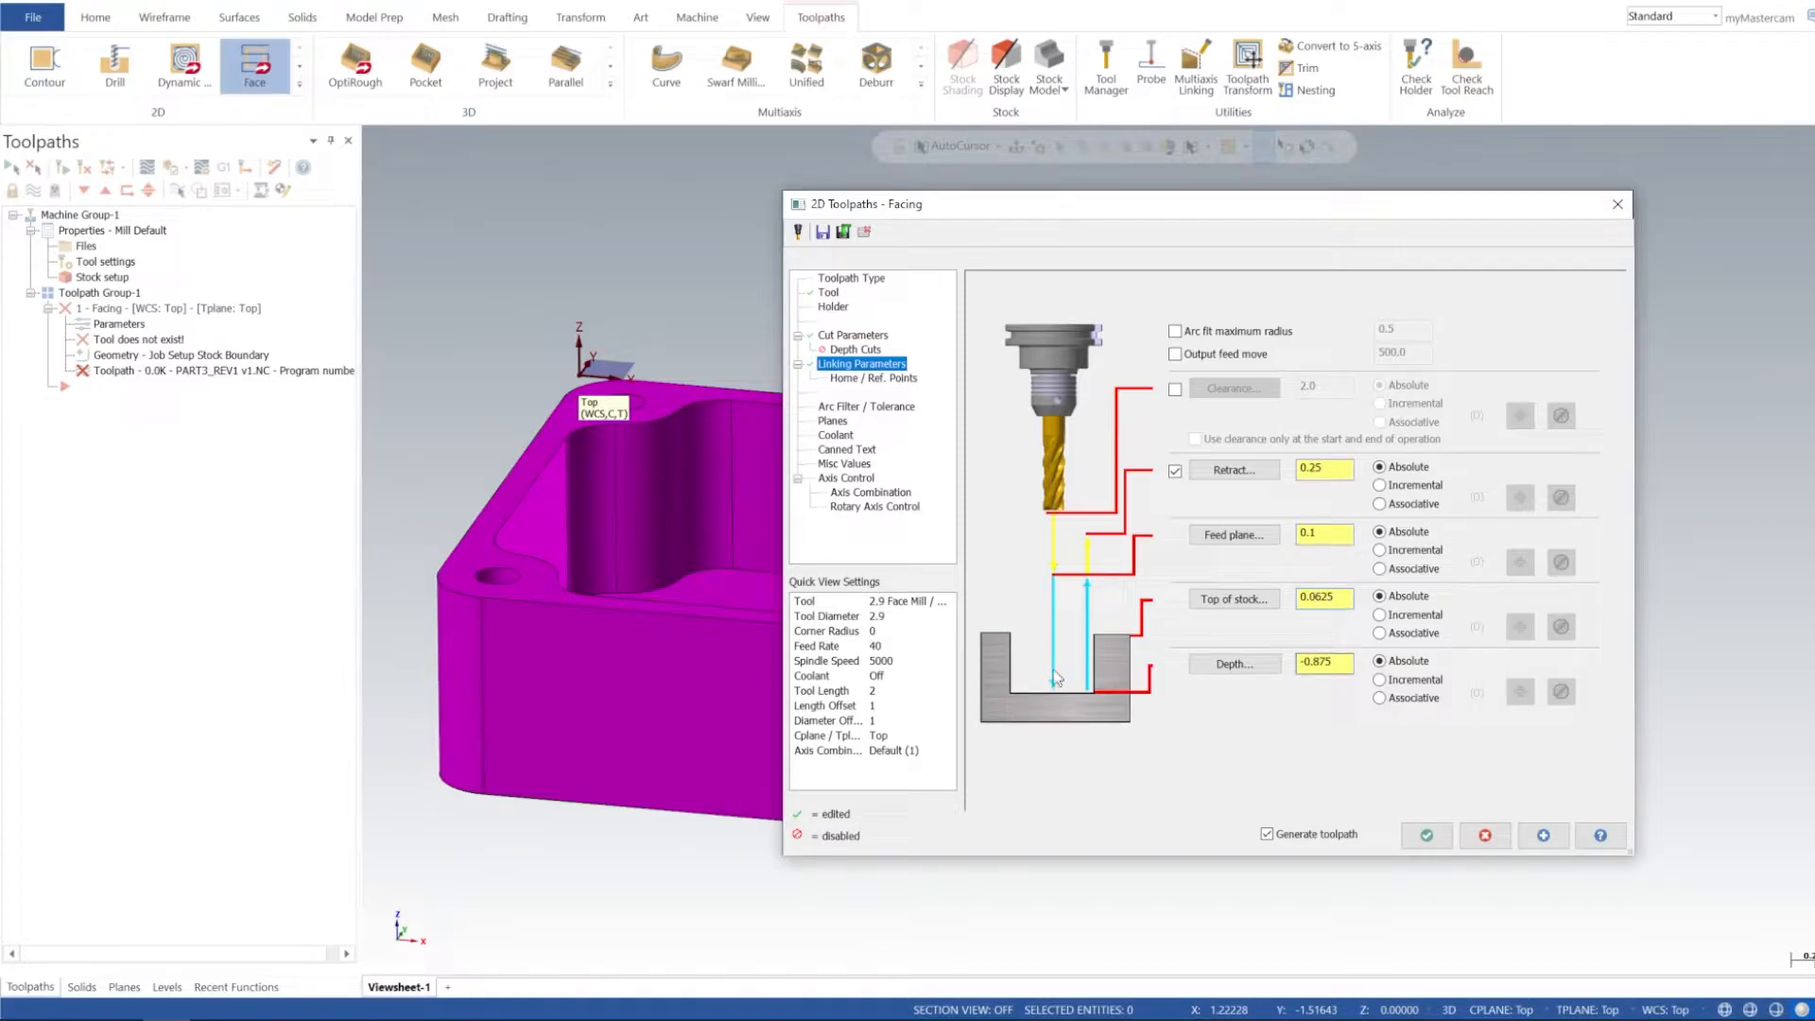
{"action": "middle_click_drag", "start_coordinate": [661, 538], "coordinate": [529, 473]}
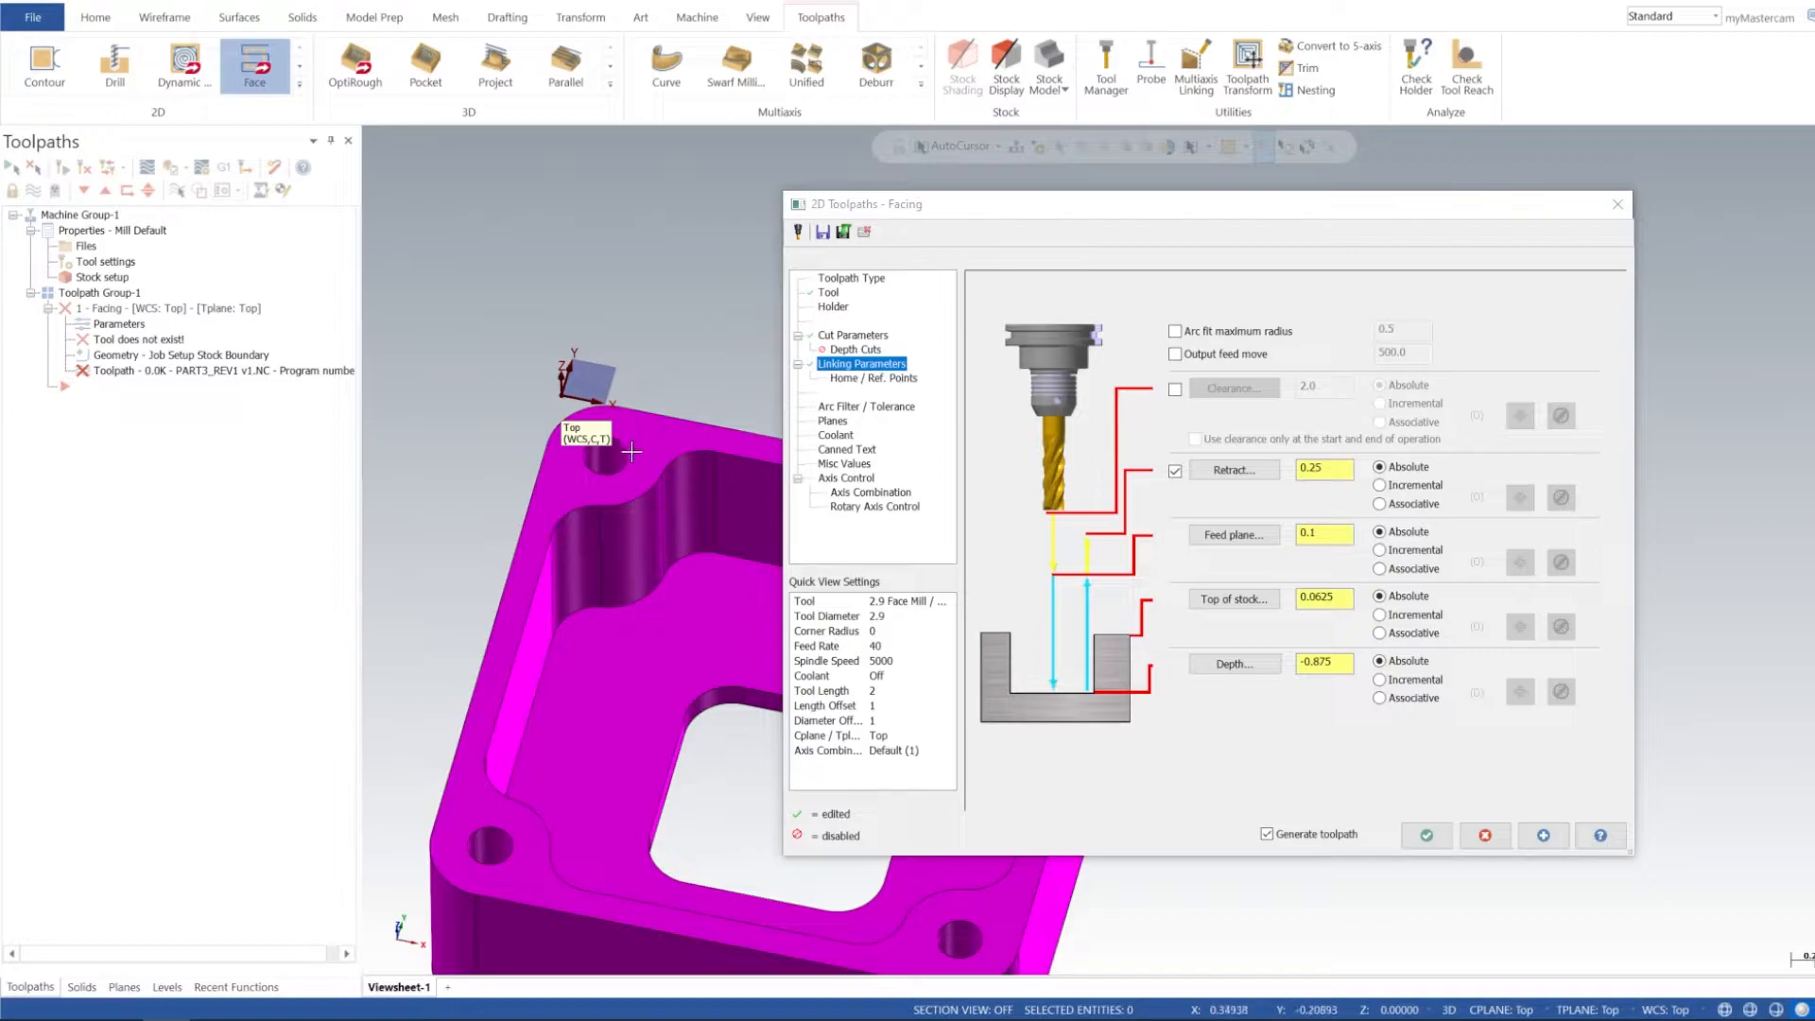
{"action": "mouse_move", "coordinate": [631, 492]}
{"action": "middle_mouse_down"}
{"action": "mouse_move", "coordinate": [628, 539]}
{"action": "mouse_move", "coordinate": [653, 568]}
{"action": "mouse_move", "coordinate": [664, 545]}
{"action": "middle_mouse_up"}
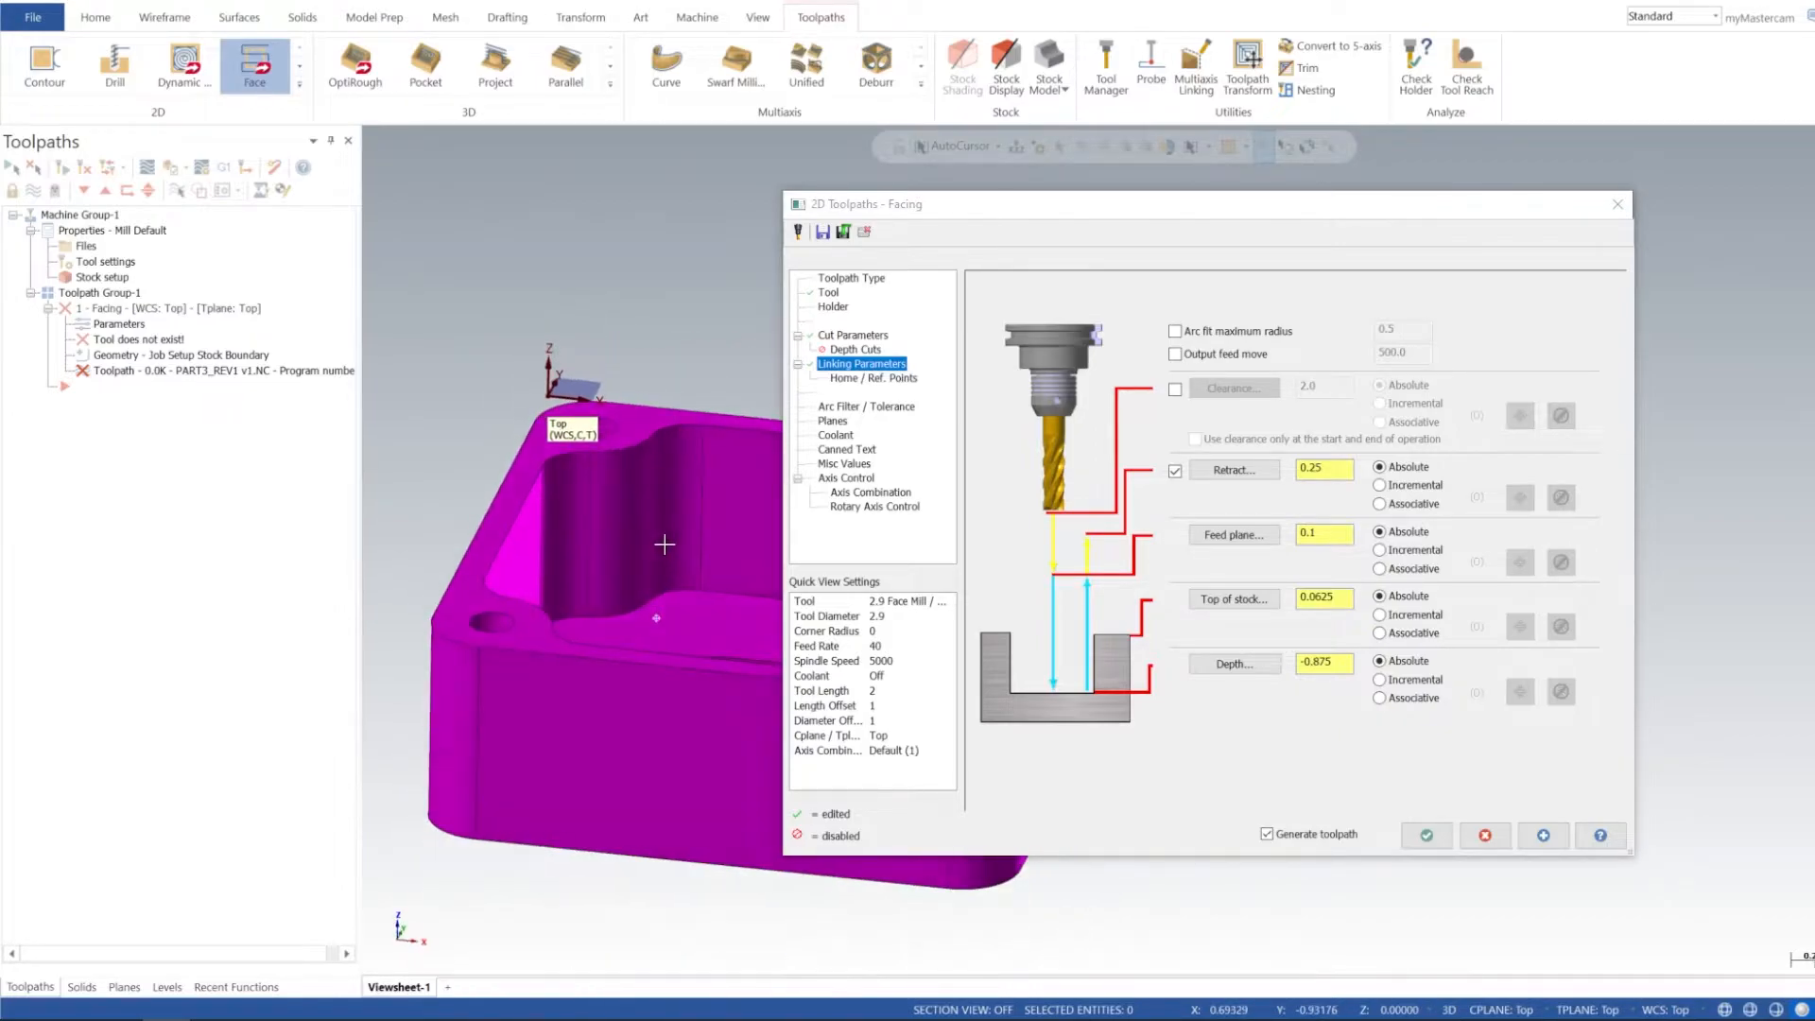
{"action": "left_click_drag", "start_coordinate": [1019, 208], "coordinate": [1267, 225]}
{"action": "middle_click_drag", "start_coordinate": [755, 435], "coordinate": [713, 344]}
{"action": "left_click_drag", "start_coordinate": [1443, 221], "coordinate": [1248, 223]}
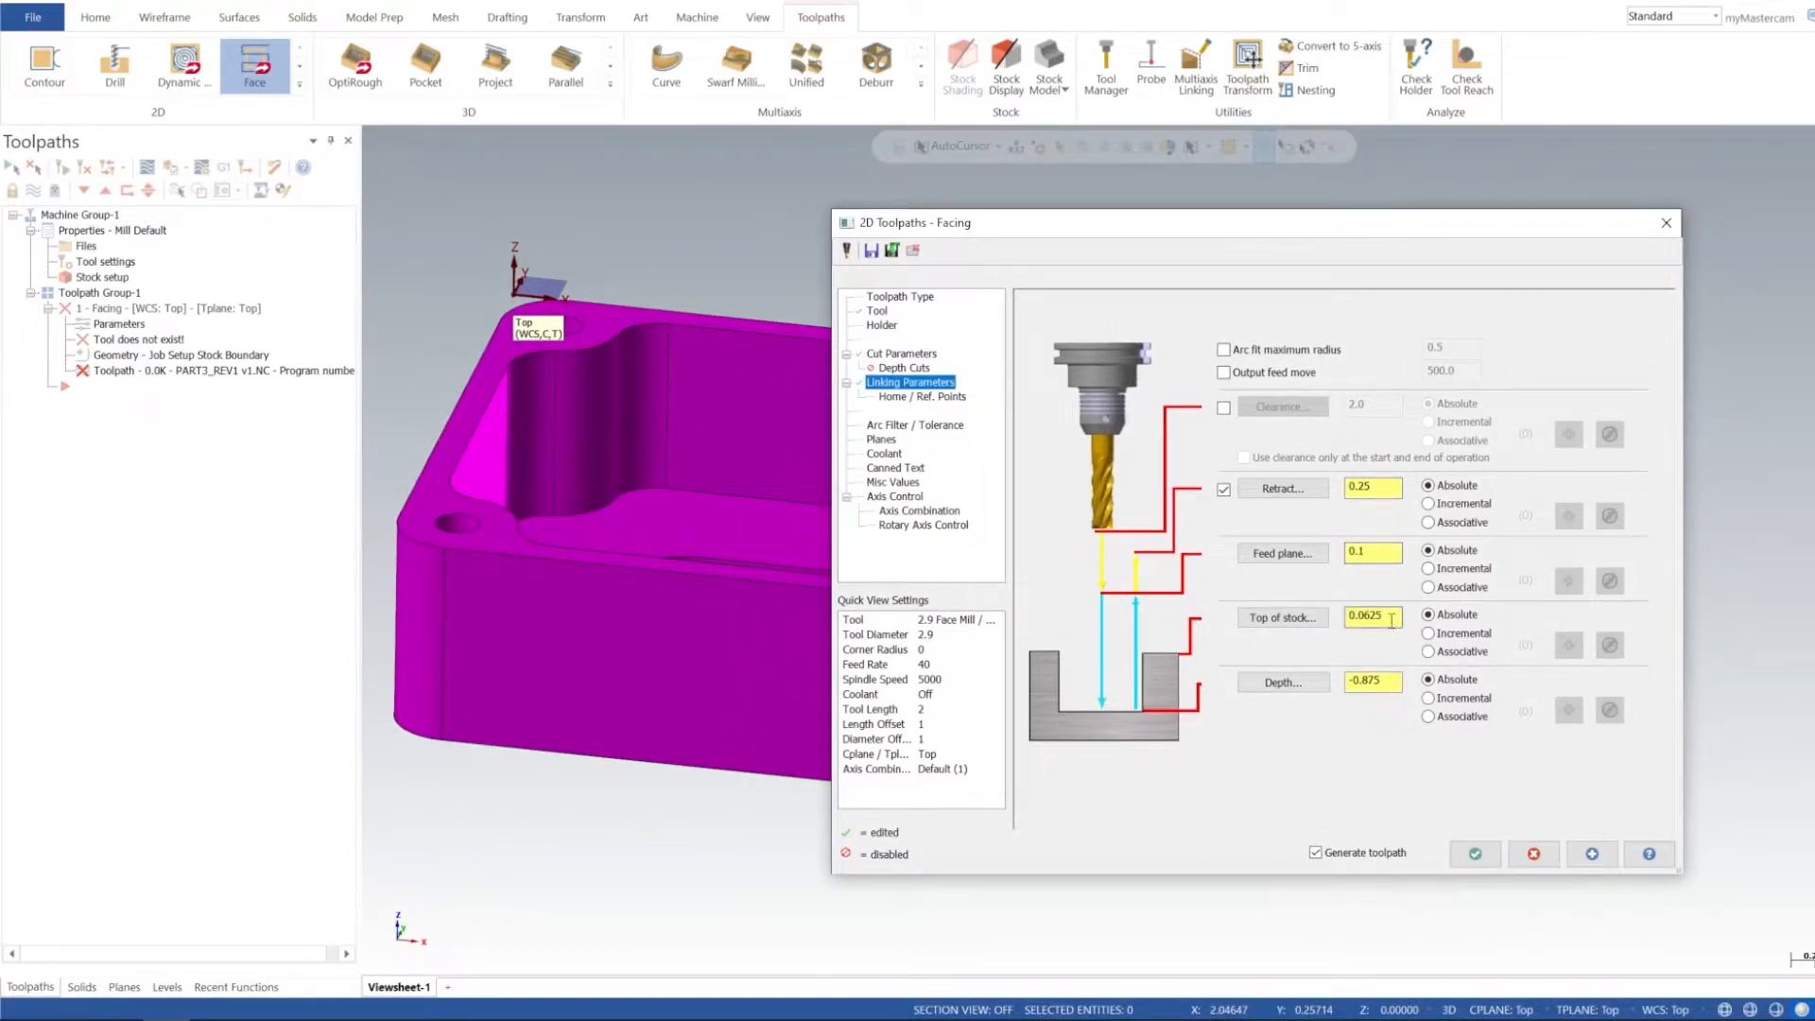
Step: Set the top of stock to 0 and take the facing depth from a corner hole on the part's top face
{"action": "left_click_drag", "start_coordinate": [1389, 621], "coordinate": [1123, 622]}
{"action": "type", "text": "0"}
{"action": "key", "text": "Return"}
{"action": "left_click", "coordinate": [1269, 685]}
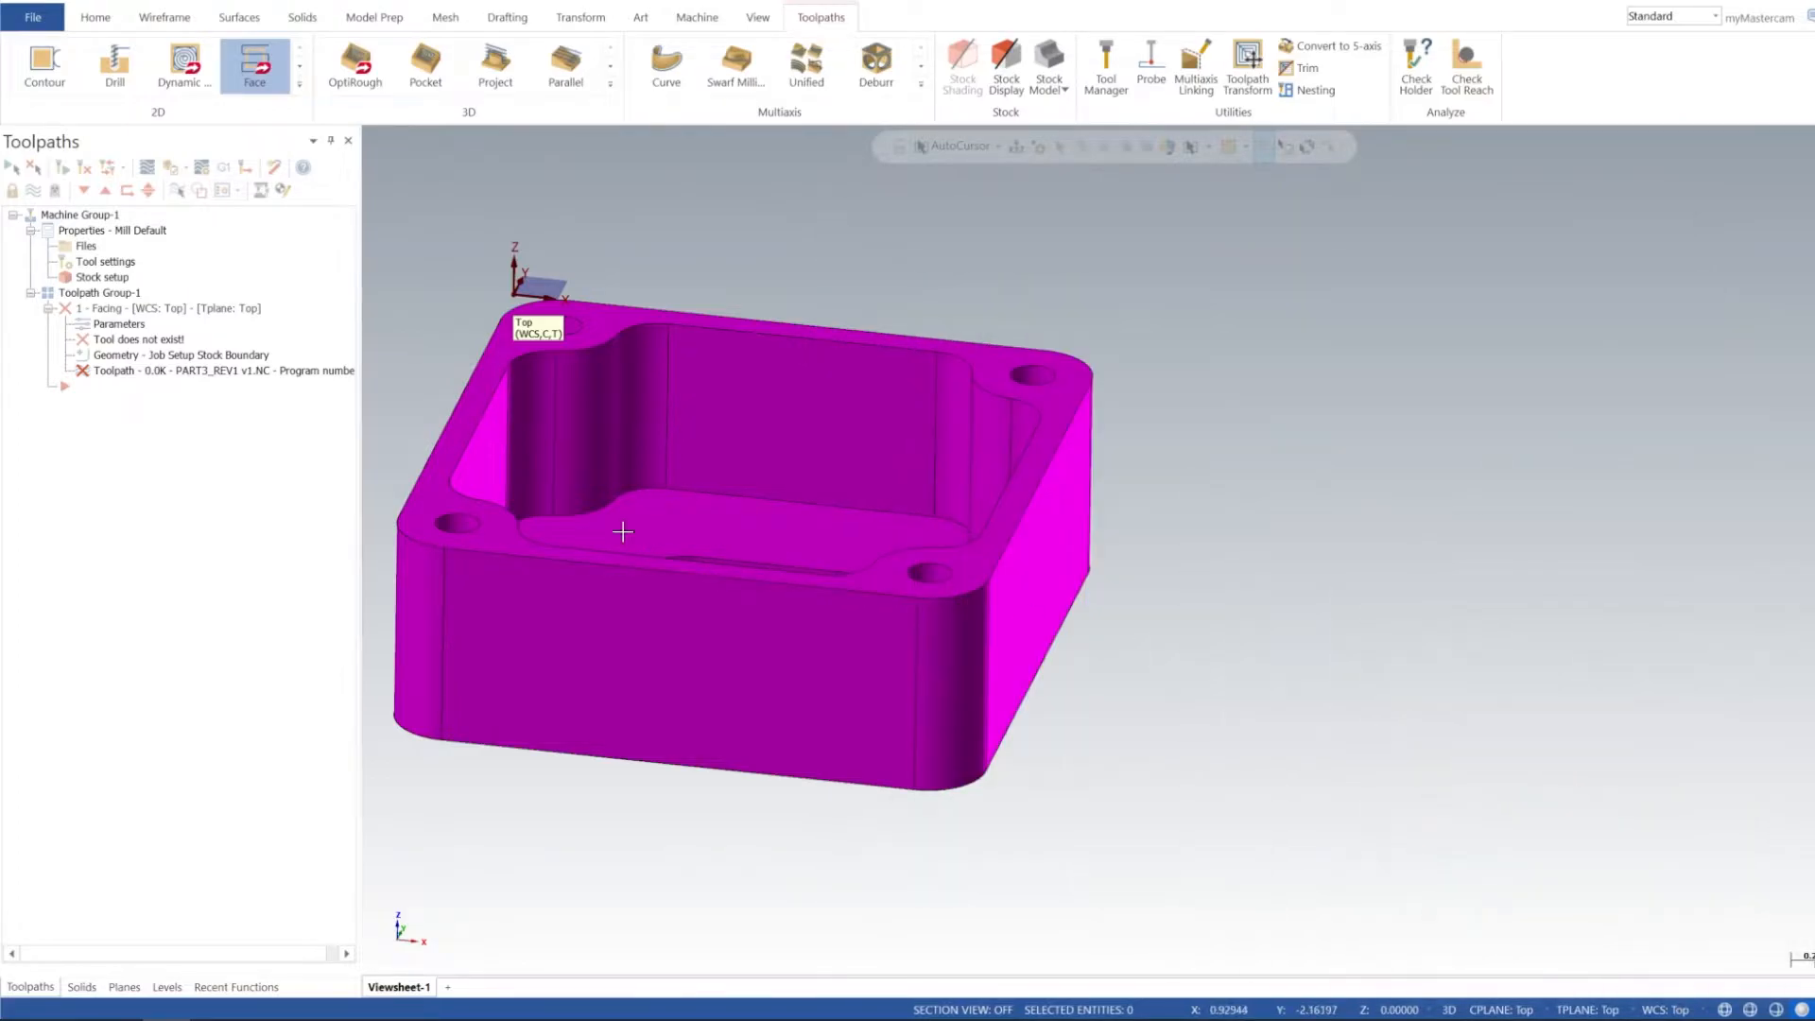
{"action": "left_click", "coordinate": [456, 523]}
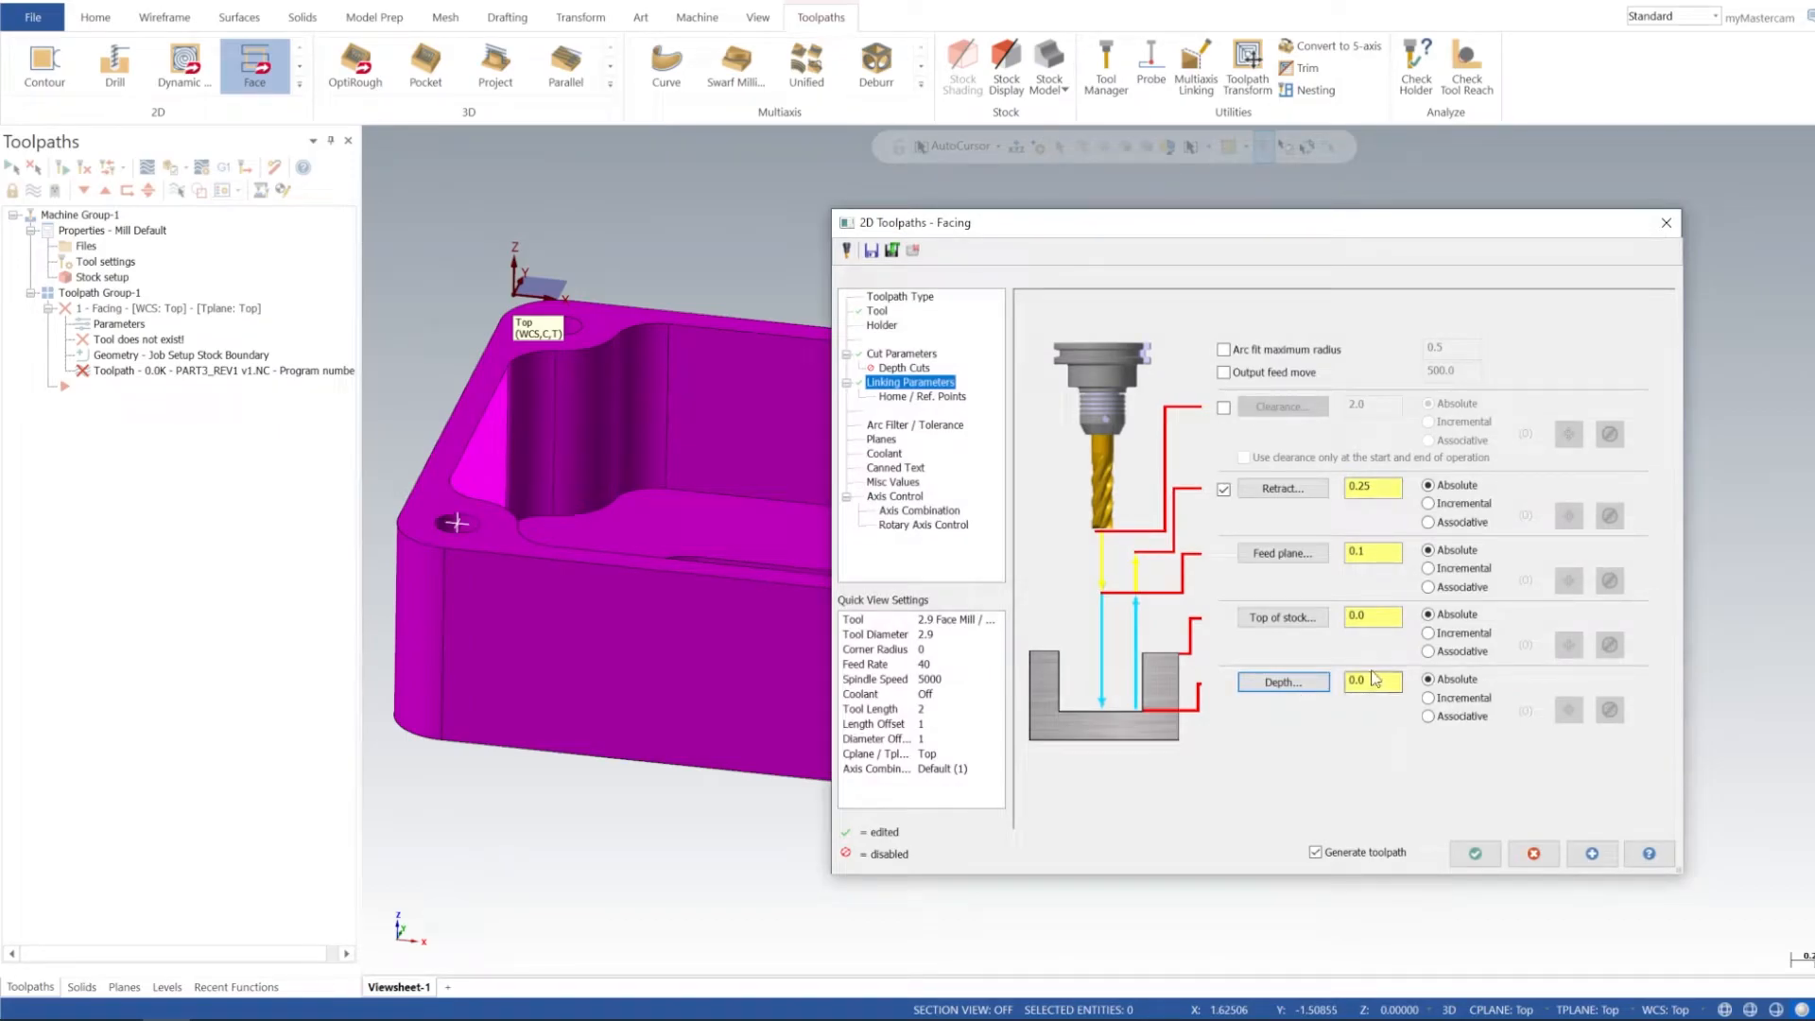
Step: Generate the facing toolpath and inspect its passes across the top of the part
{"action": "left_click", "coordinate": [1599, 855]}
{"action": "left_click", "coordinate": [1475, 854]}
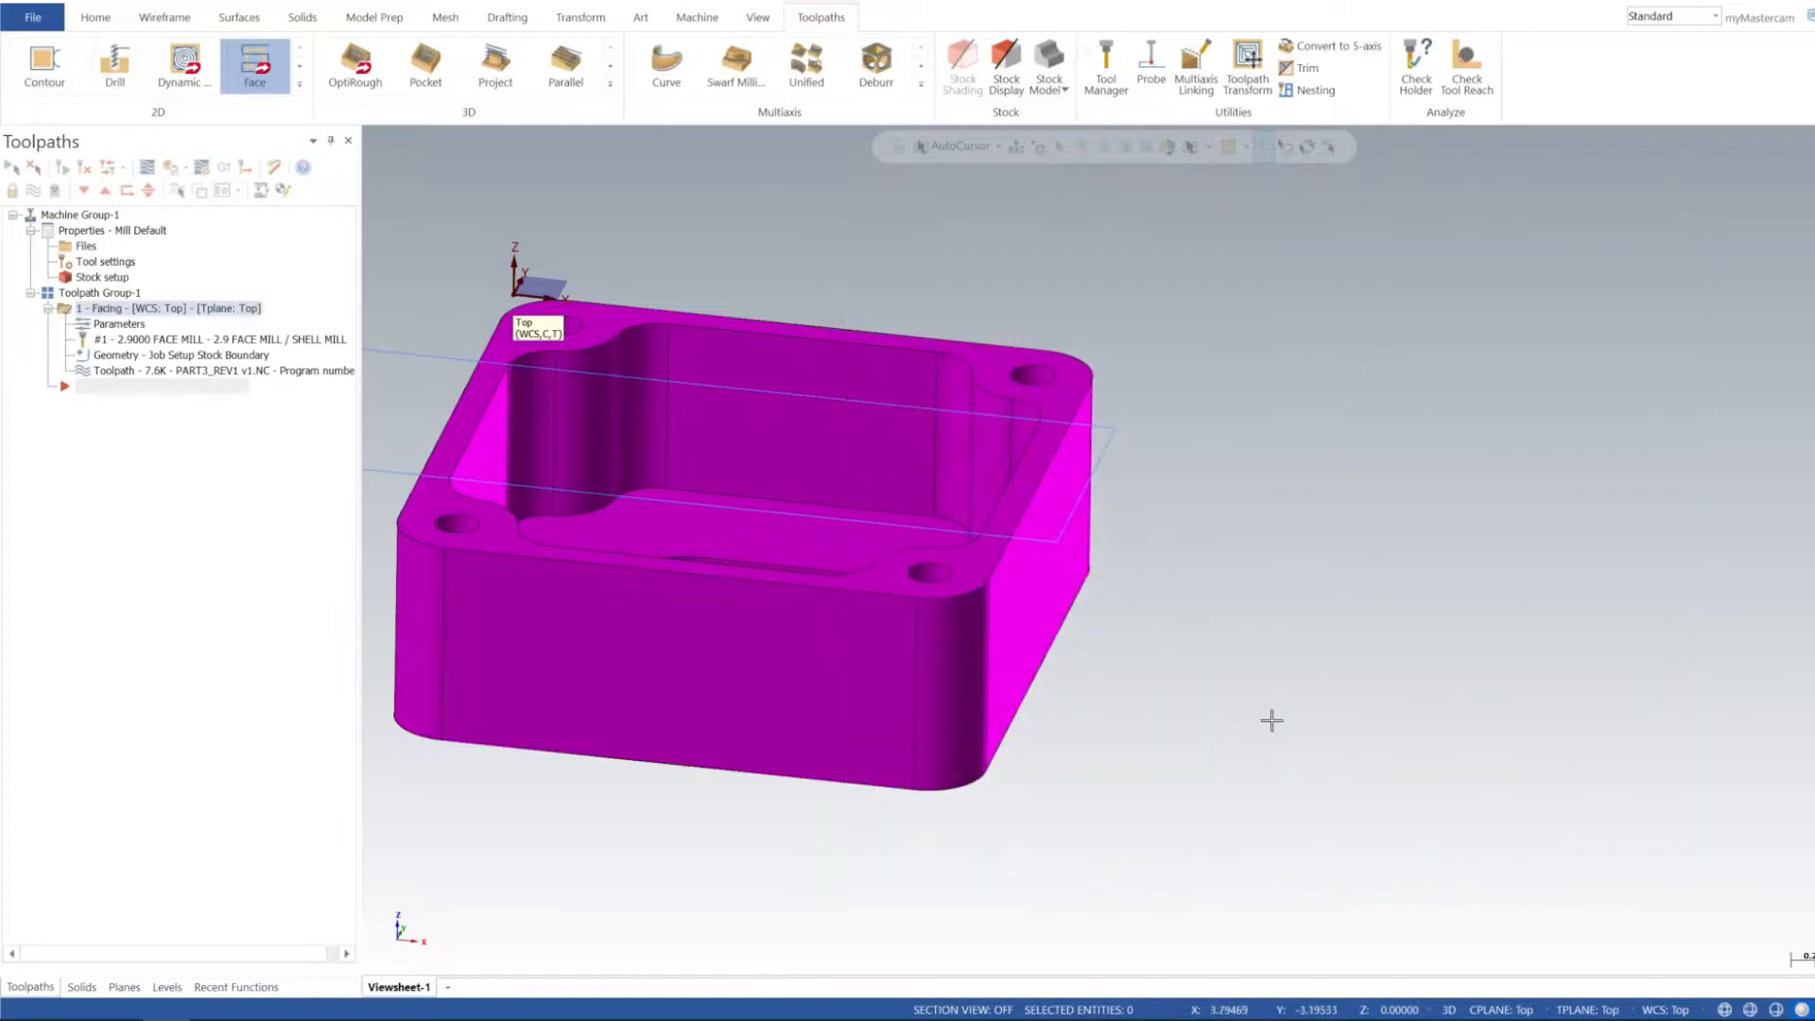
{"action": "middle_click_drag", "start_coordinate": [927, 483], "coordinate": [1309, 637]}
{"action": "scroll", "coordinate": [1481, 318], "scroll_direction": "down", "scroll_amount": 3}
{"action": "middle_click_drag", "start_coordinate": [1460, 449], "coordinate": [1234, 548]}
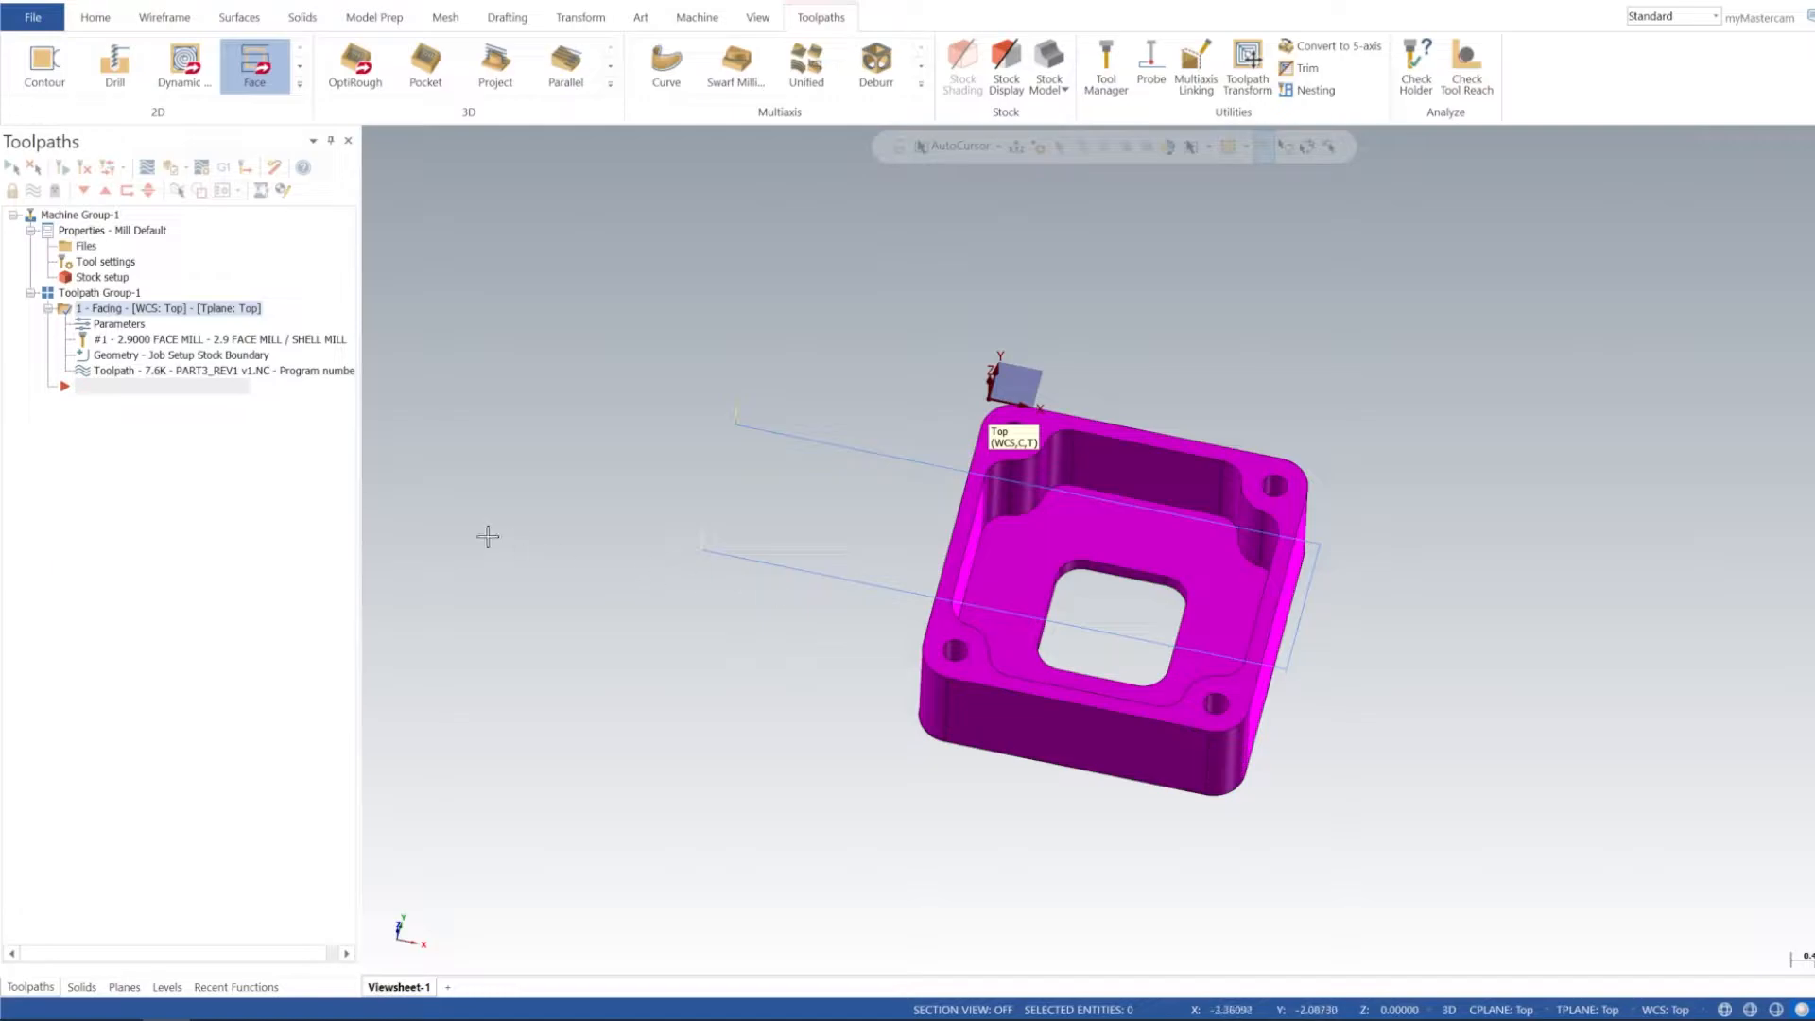
{"action": "mouse_move", "coordinate": [1074, 592]}
{"action": "middle_mouse_down"}
{"action": "mouse_move", "coordinate": [1054, 636]}
{"action": "mouse_move", "coordinate": [1060, 560]}
{"action": "middle_mouse_up"}
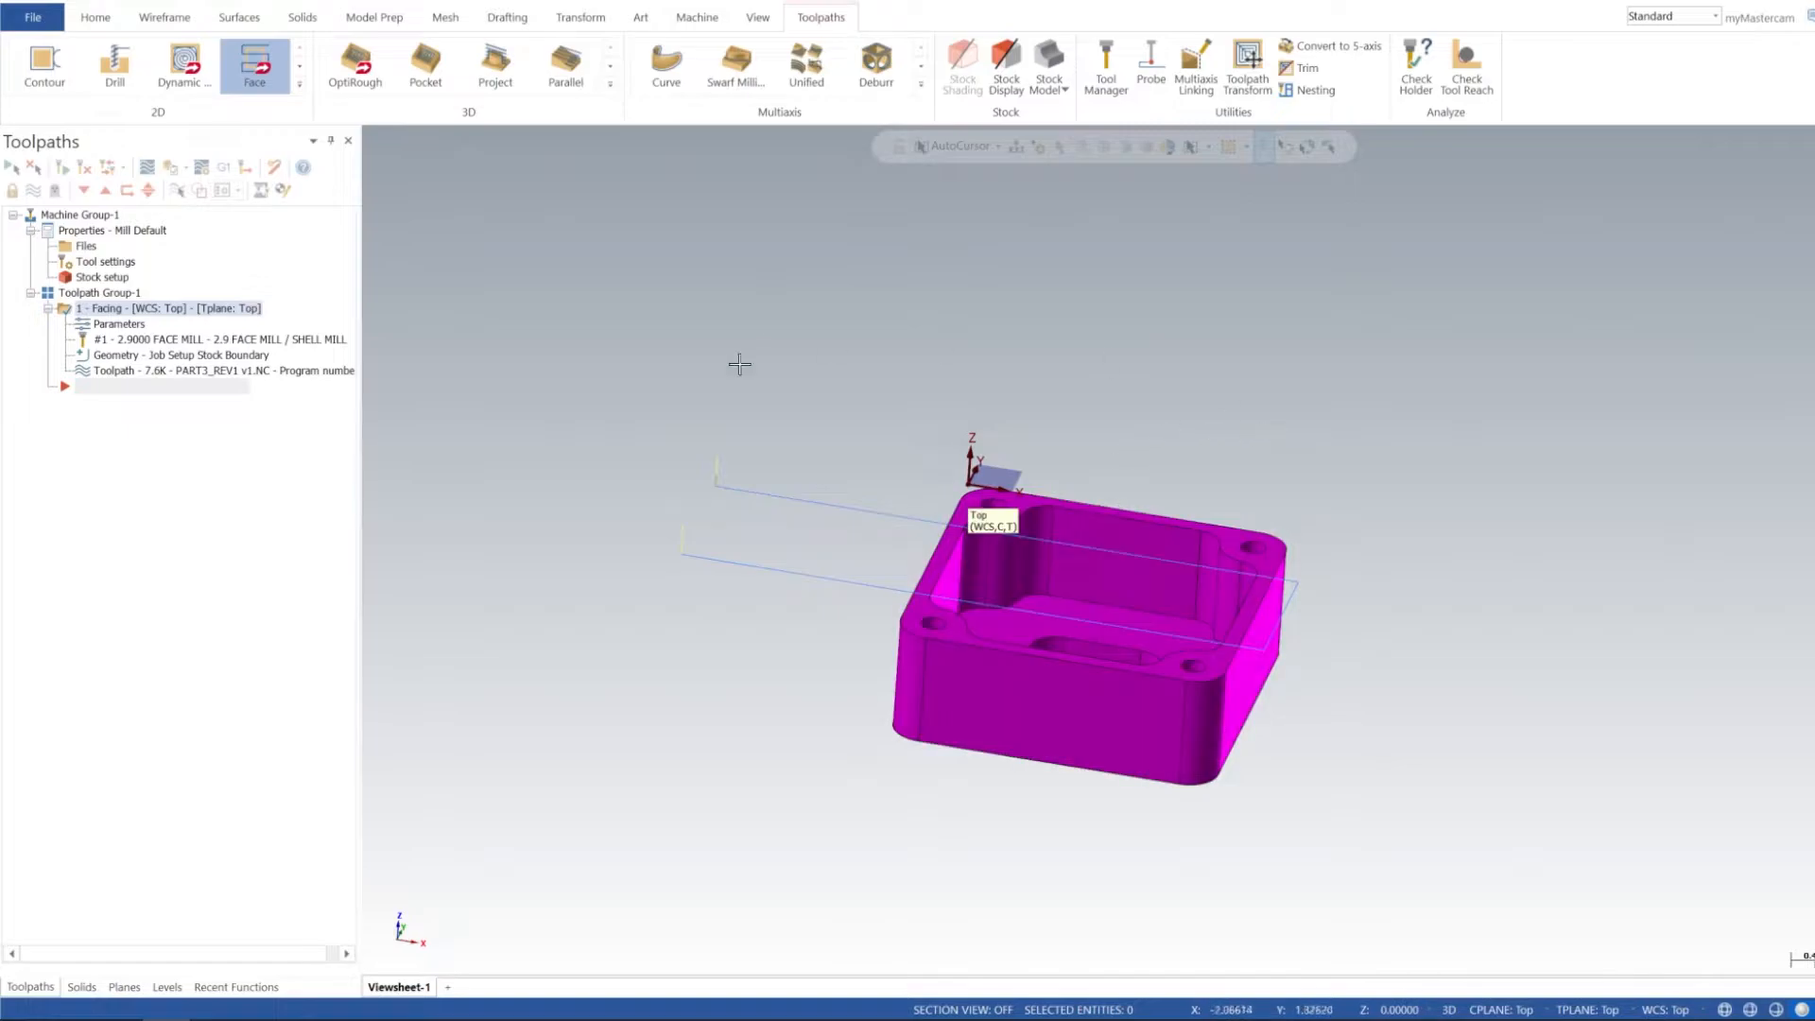
{"action": "mouse_move", "coordinate": [1080, 520]}
{"action": "middle_mouse_down"}
{"action": "mouse_move", "coordinate": [1073, 445]}
{"action": "mouse_move", "coordinate": [1066, 535]}
{"action": "middle_mouse_up"}
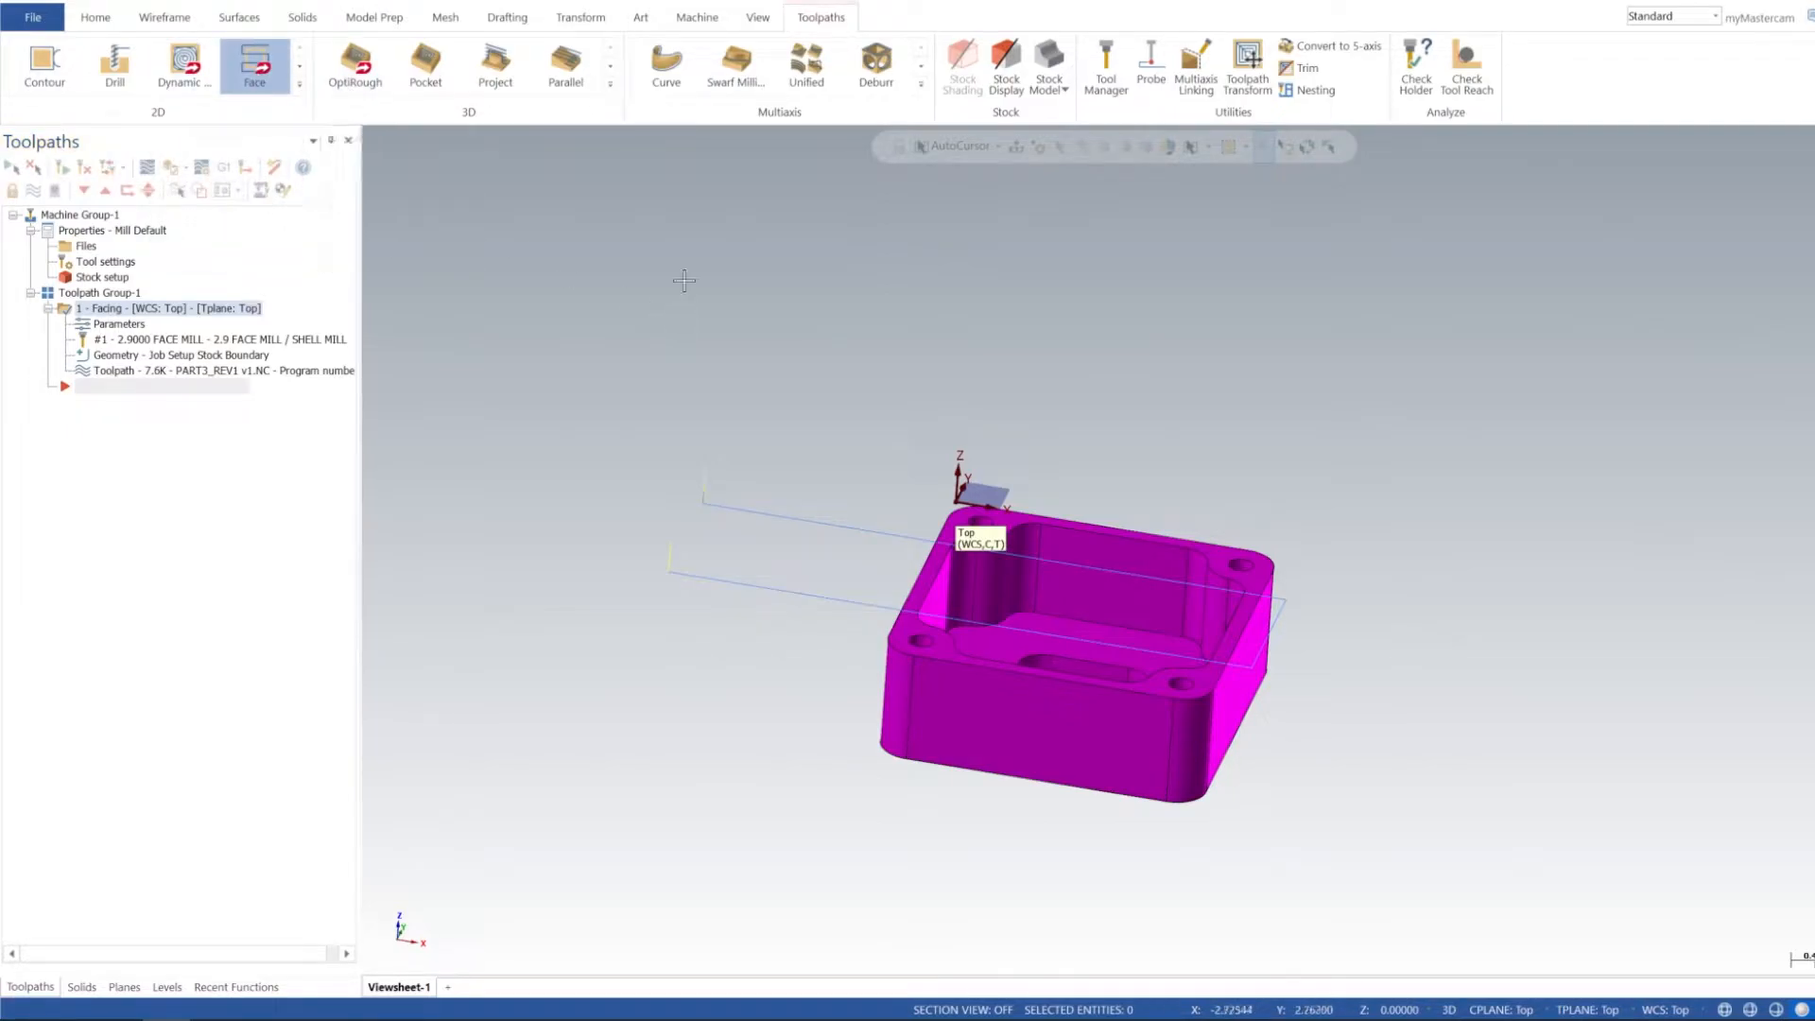
Step: Start a Dynamic Mill operation with the outer edge loop of the pocket floor as its containment region, using the Stay inside strategy
{"action": "left_click", "coordinate": [301, 91]}
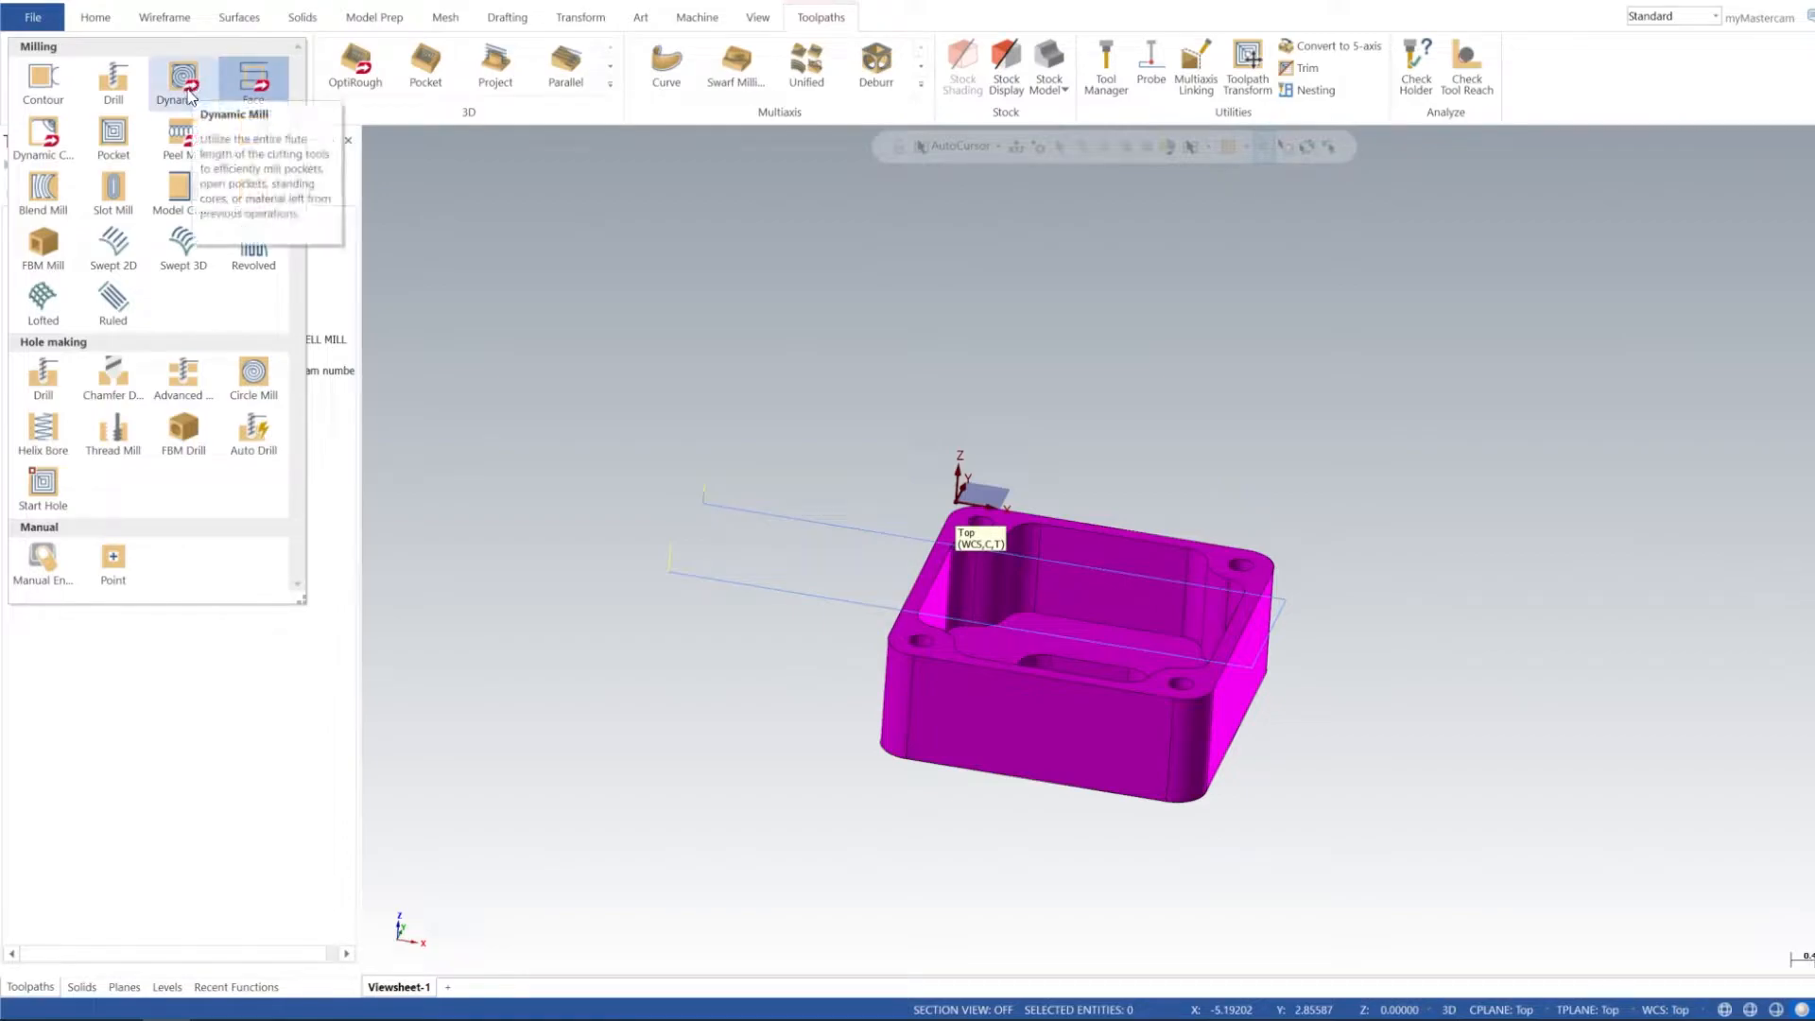
{"action": "left_click", "coordinate": [187, 93]}
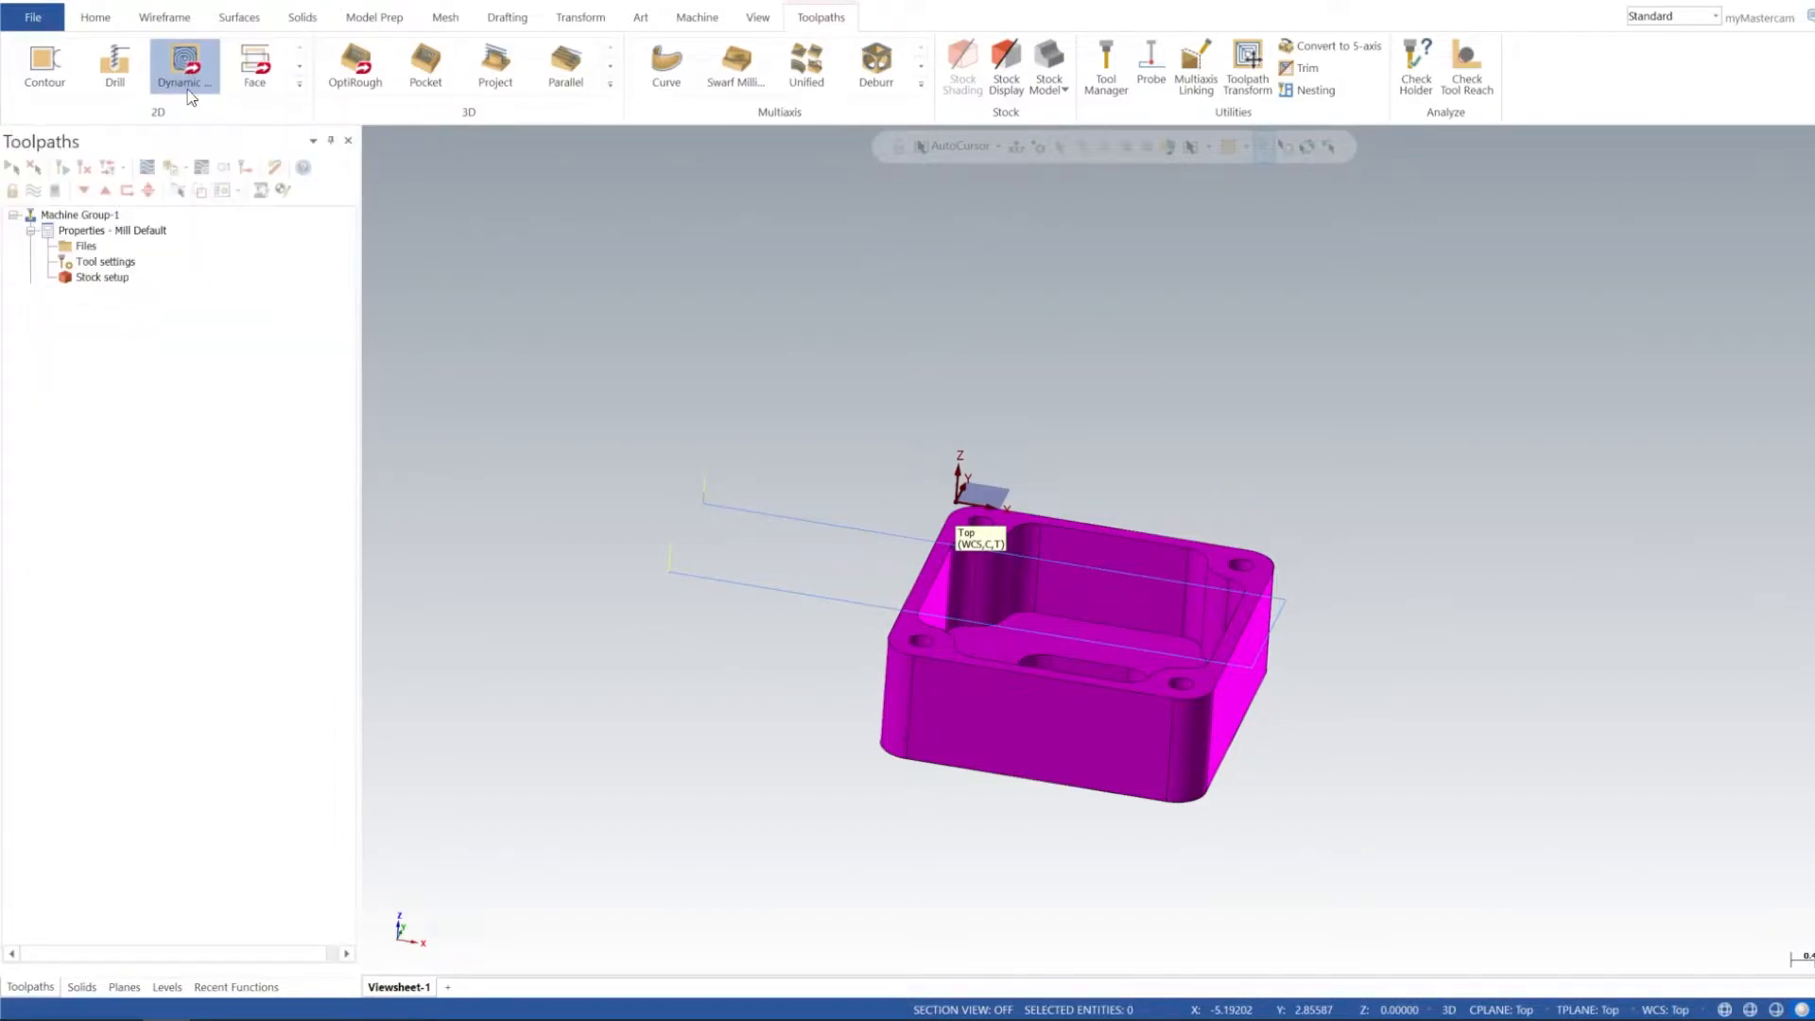
{"action": "middle_click_drag", "start_coordinate": [1180, 230], "coordinate": [1086, 391]}
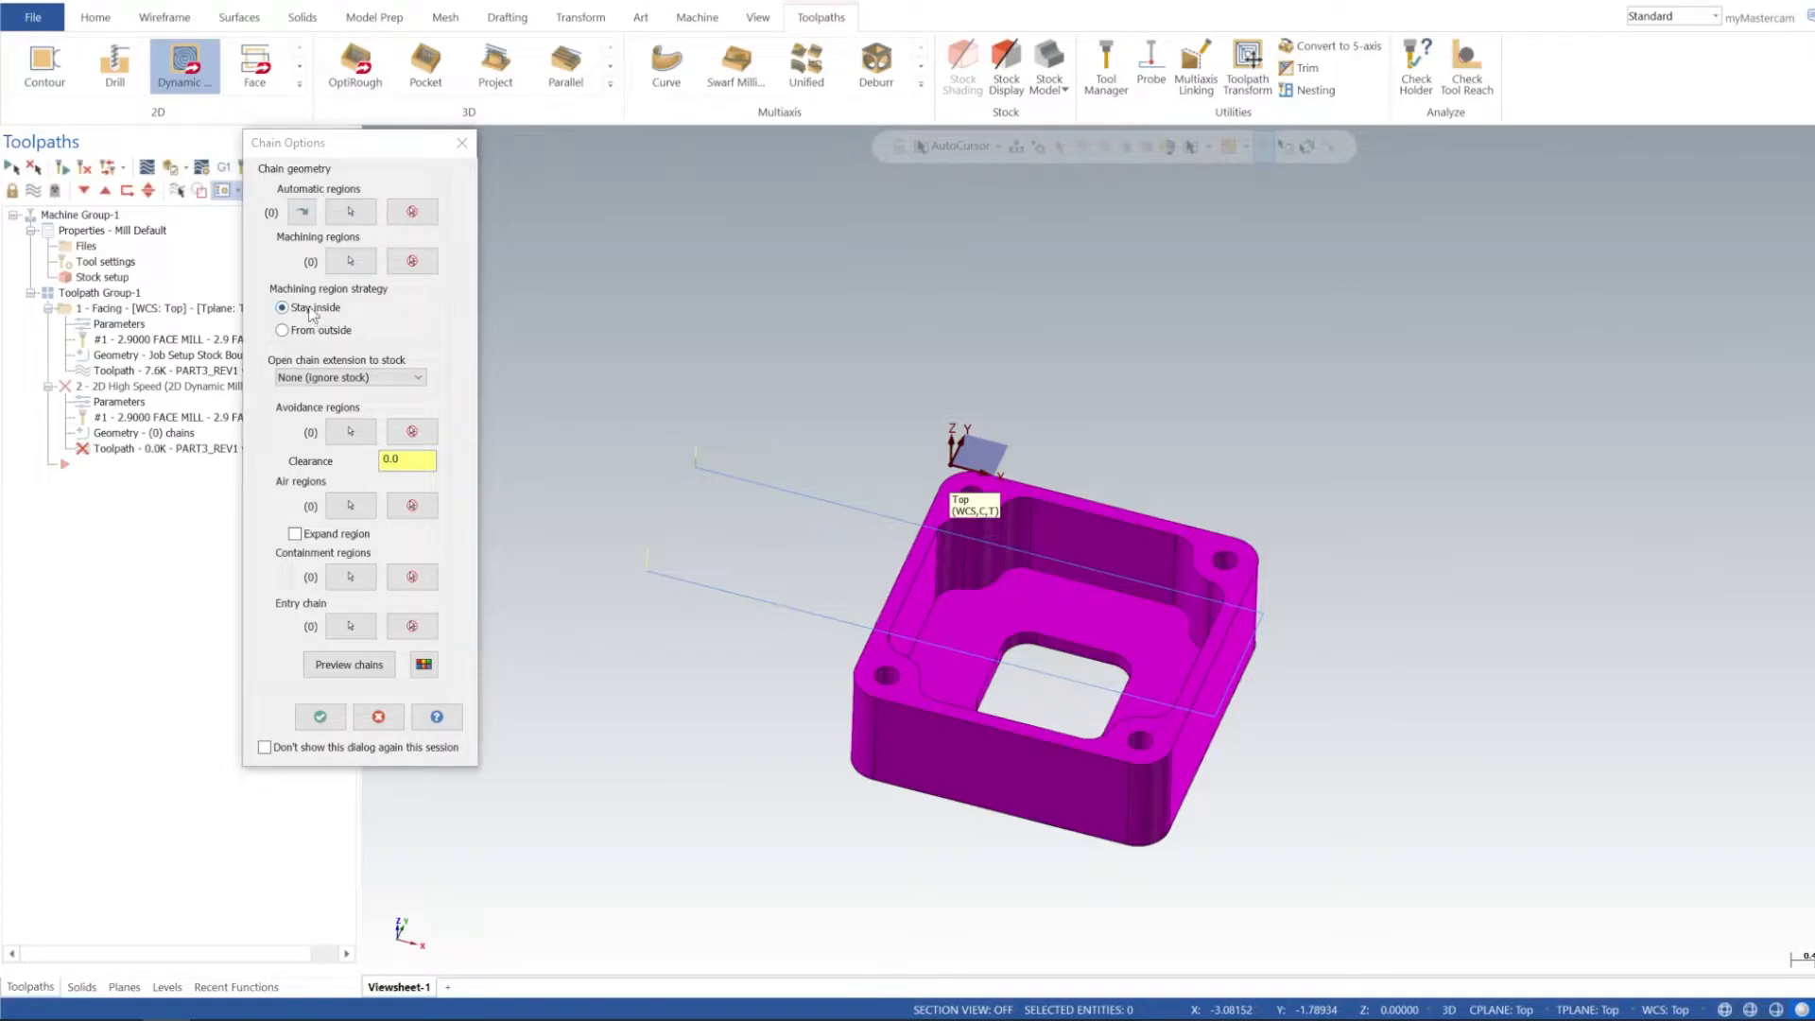
{"action": "left_click", "coordinate": [349, 577]}
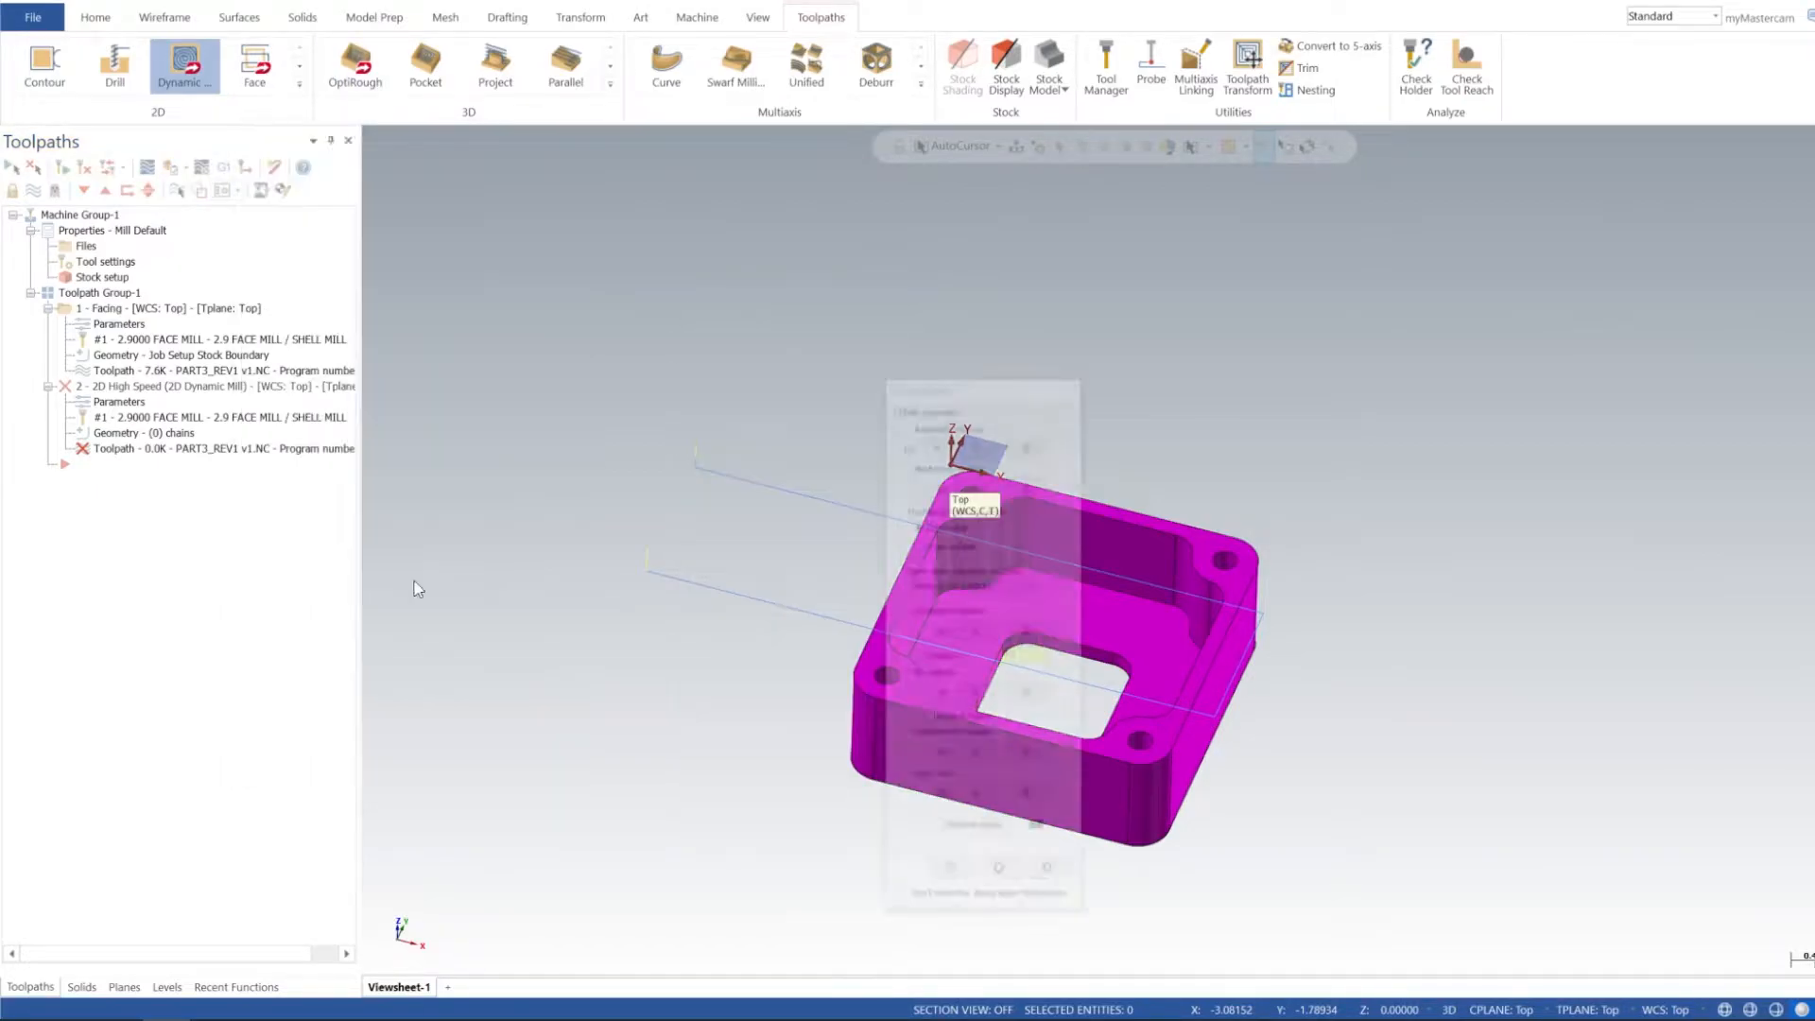
{"action": "scroll", "coordinate": [1116, 598], "scroll_direction": "down", "scroll_amount": 3}
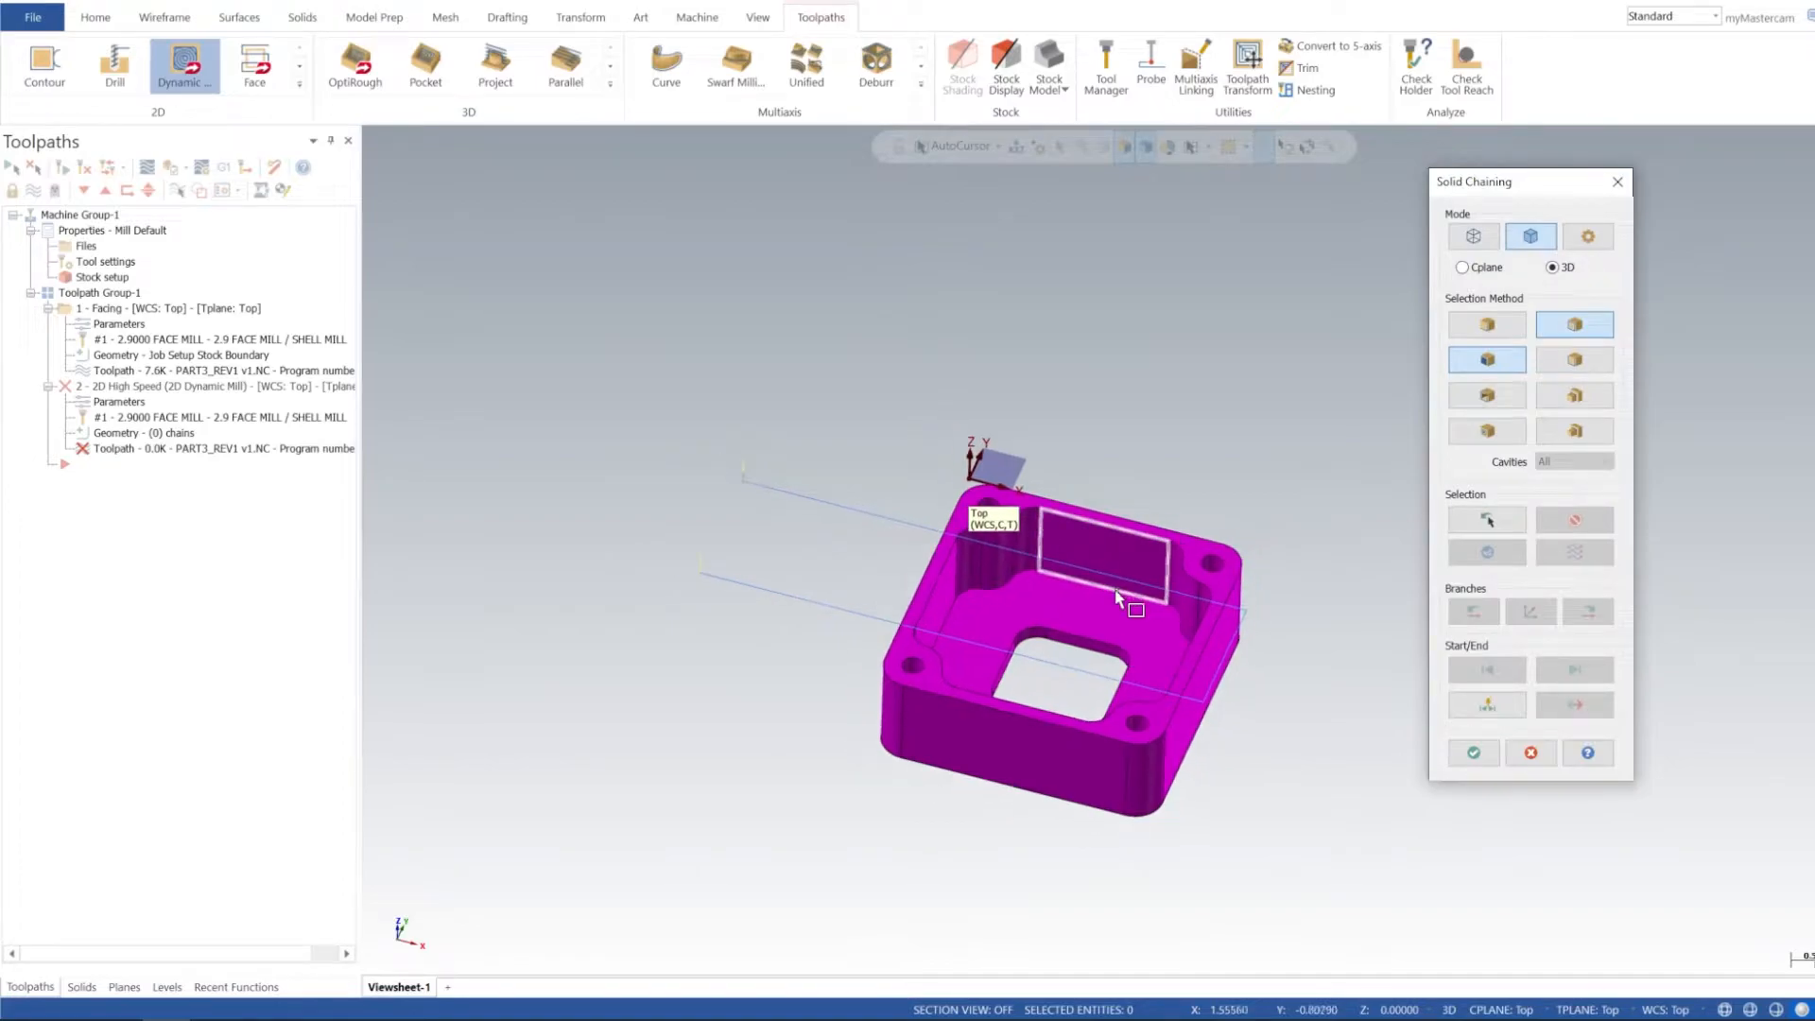
{"action": "scroll", "coordinate": [1117, 603], "scroll_direction": "up", "scroll_amount": 6}
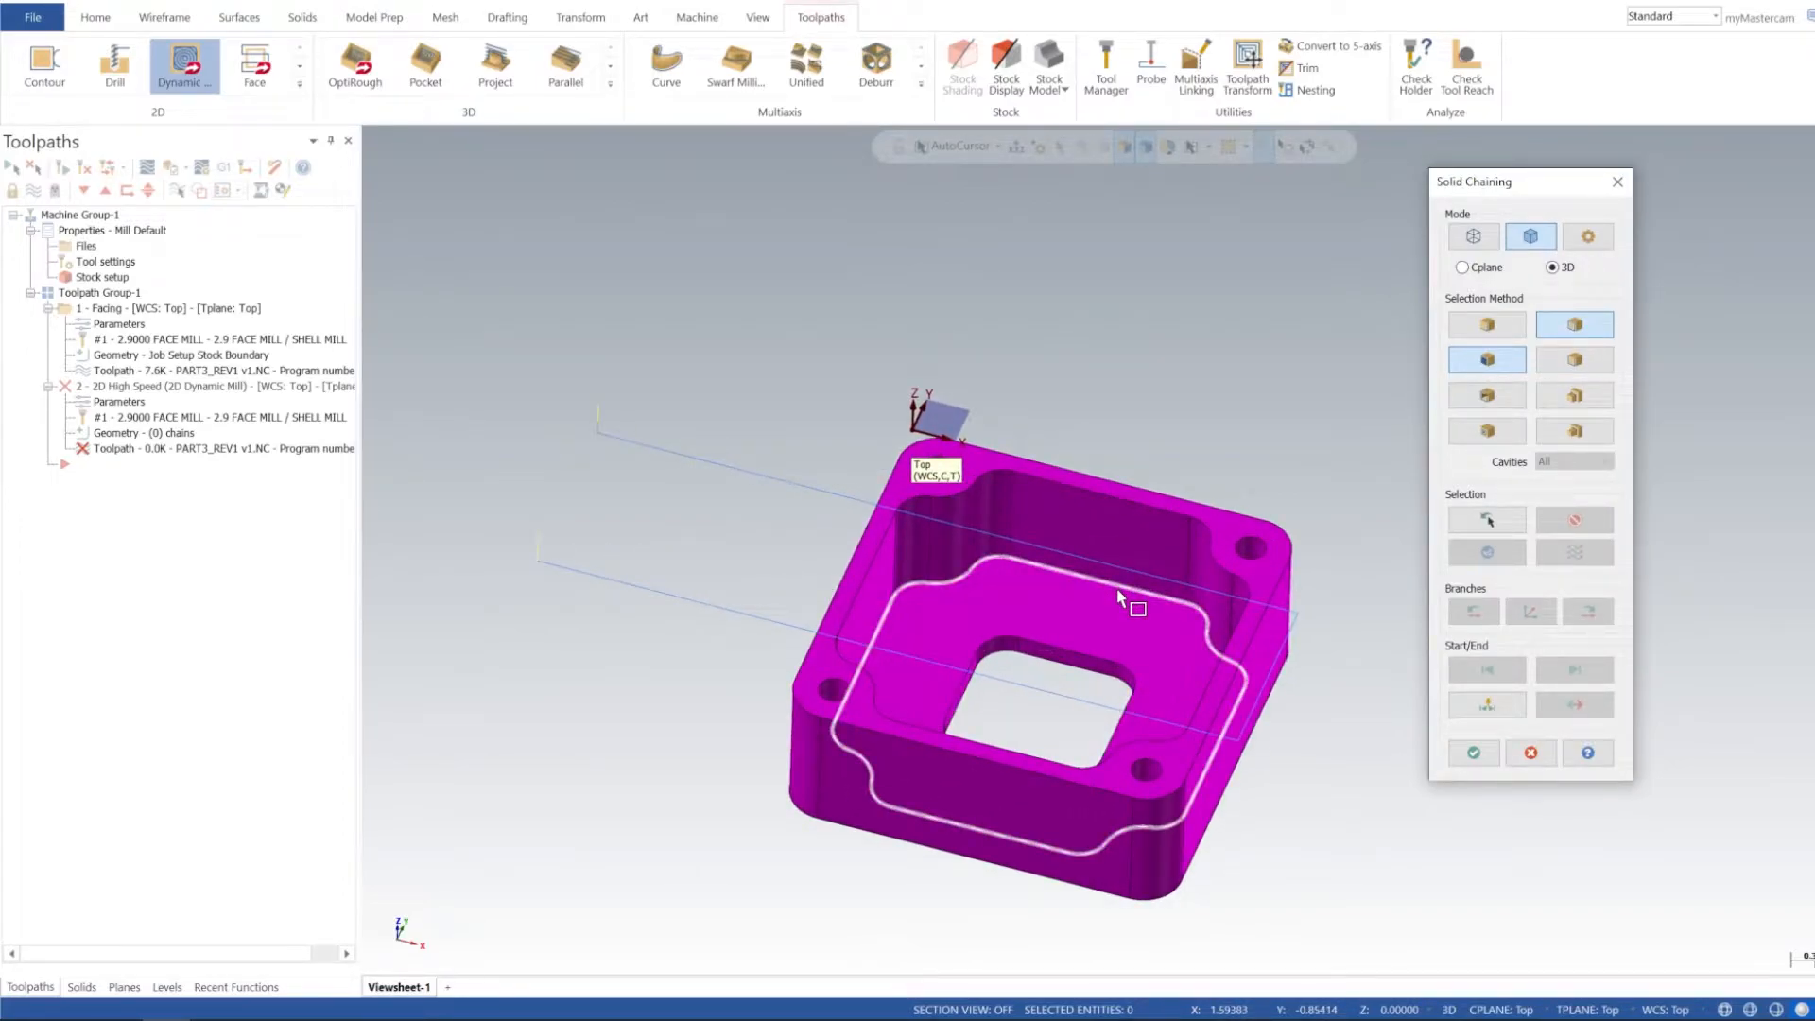
{"action": "left_click", "coordinate": [1118, 594]}
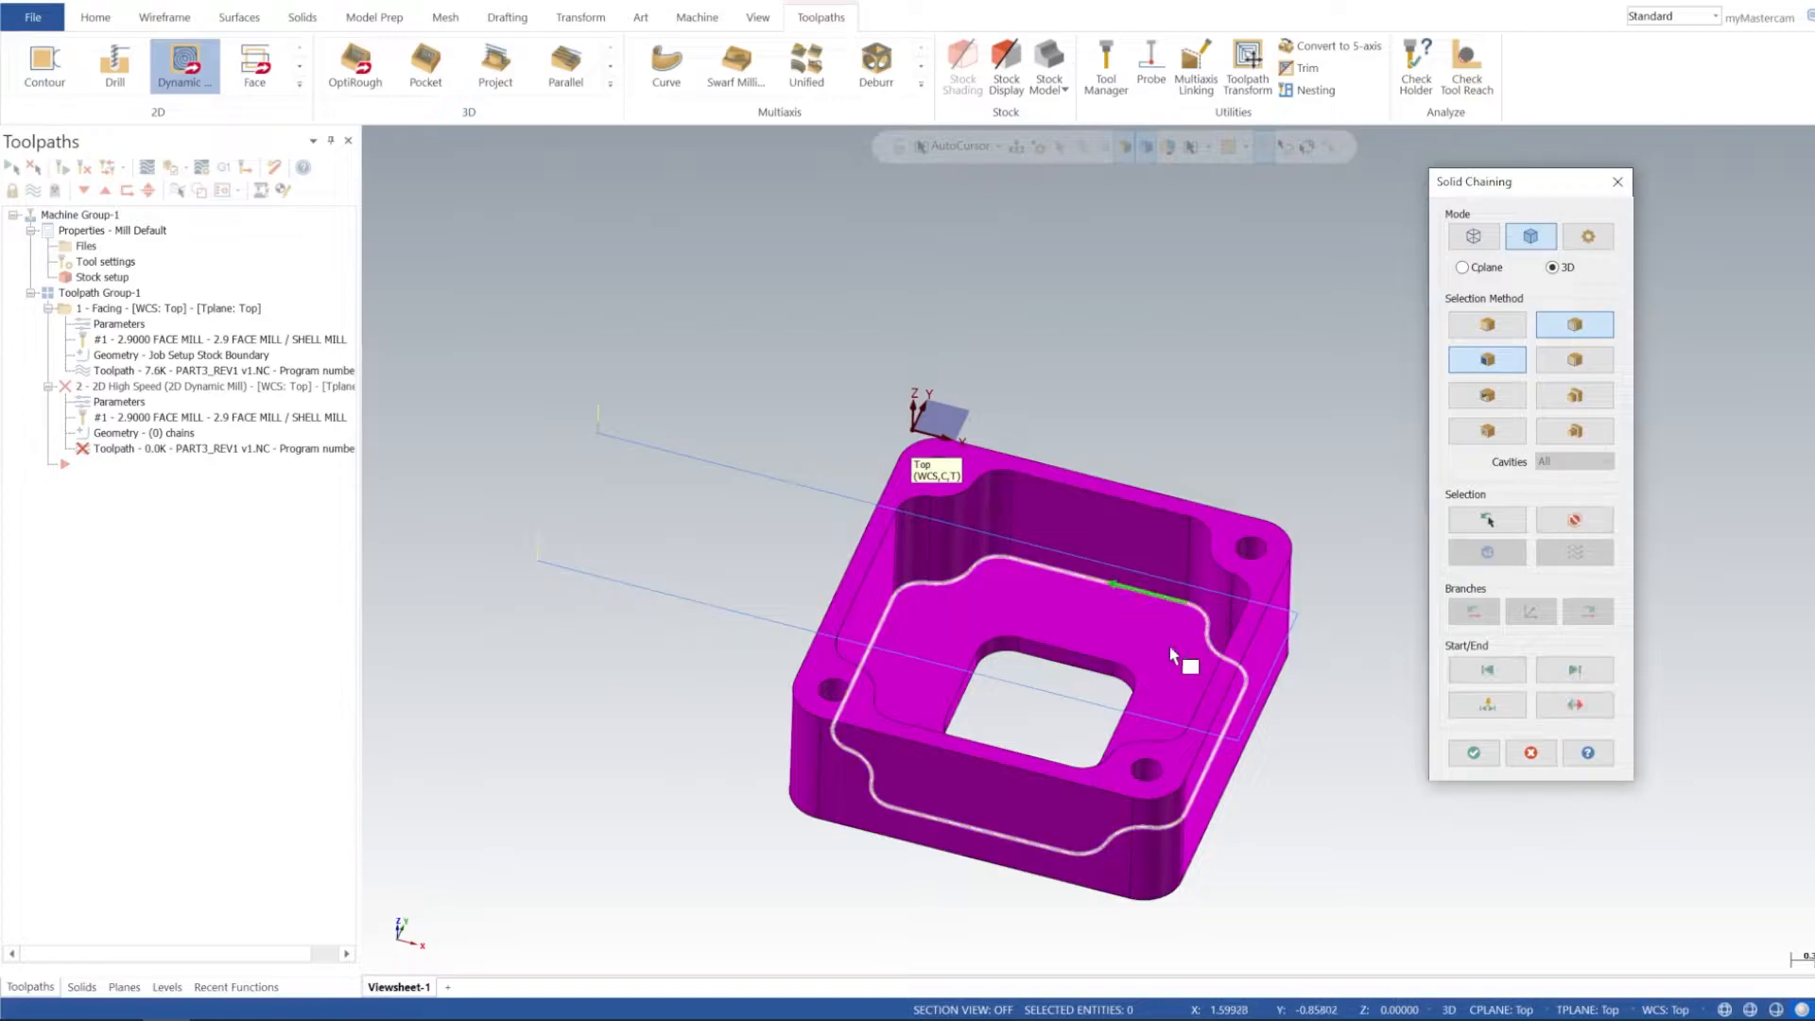
{"action": "left_click", "coordinate": [1474, 754]}
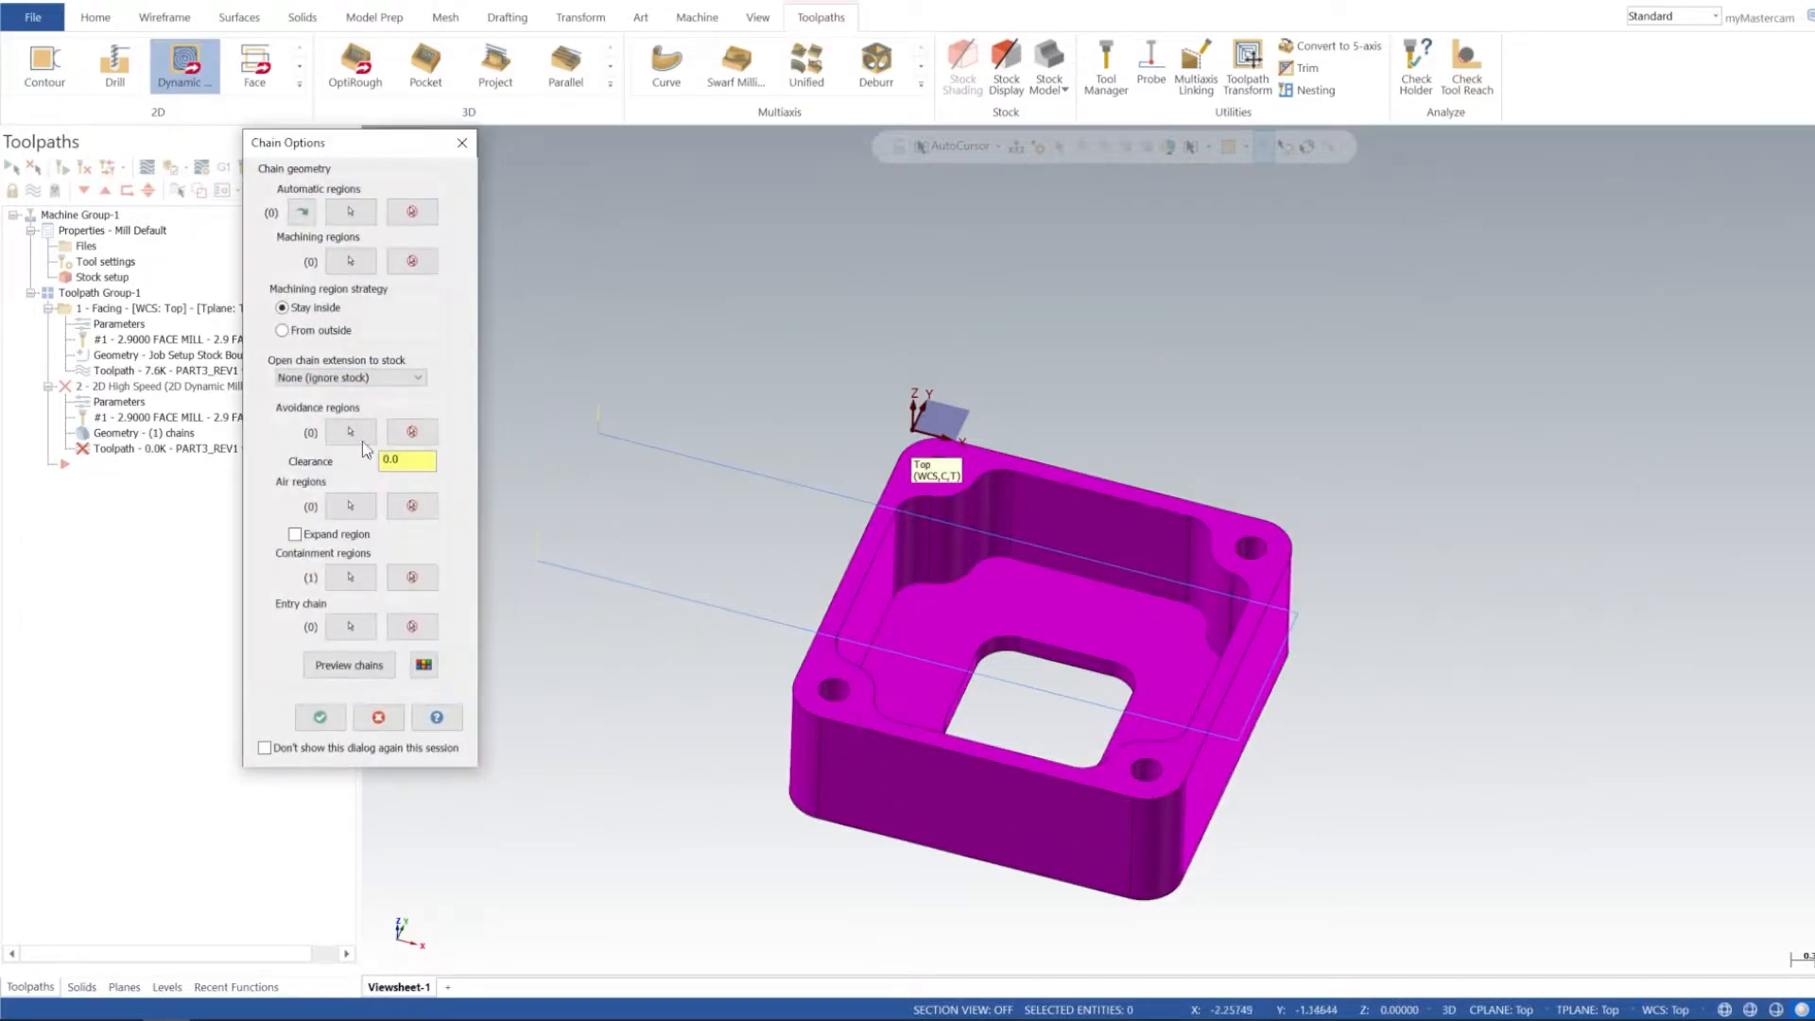
{"action": "left_click", "coordinate": [305, 719]}
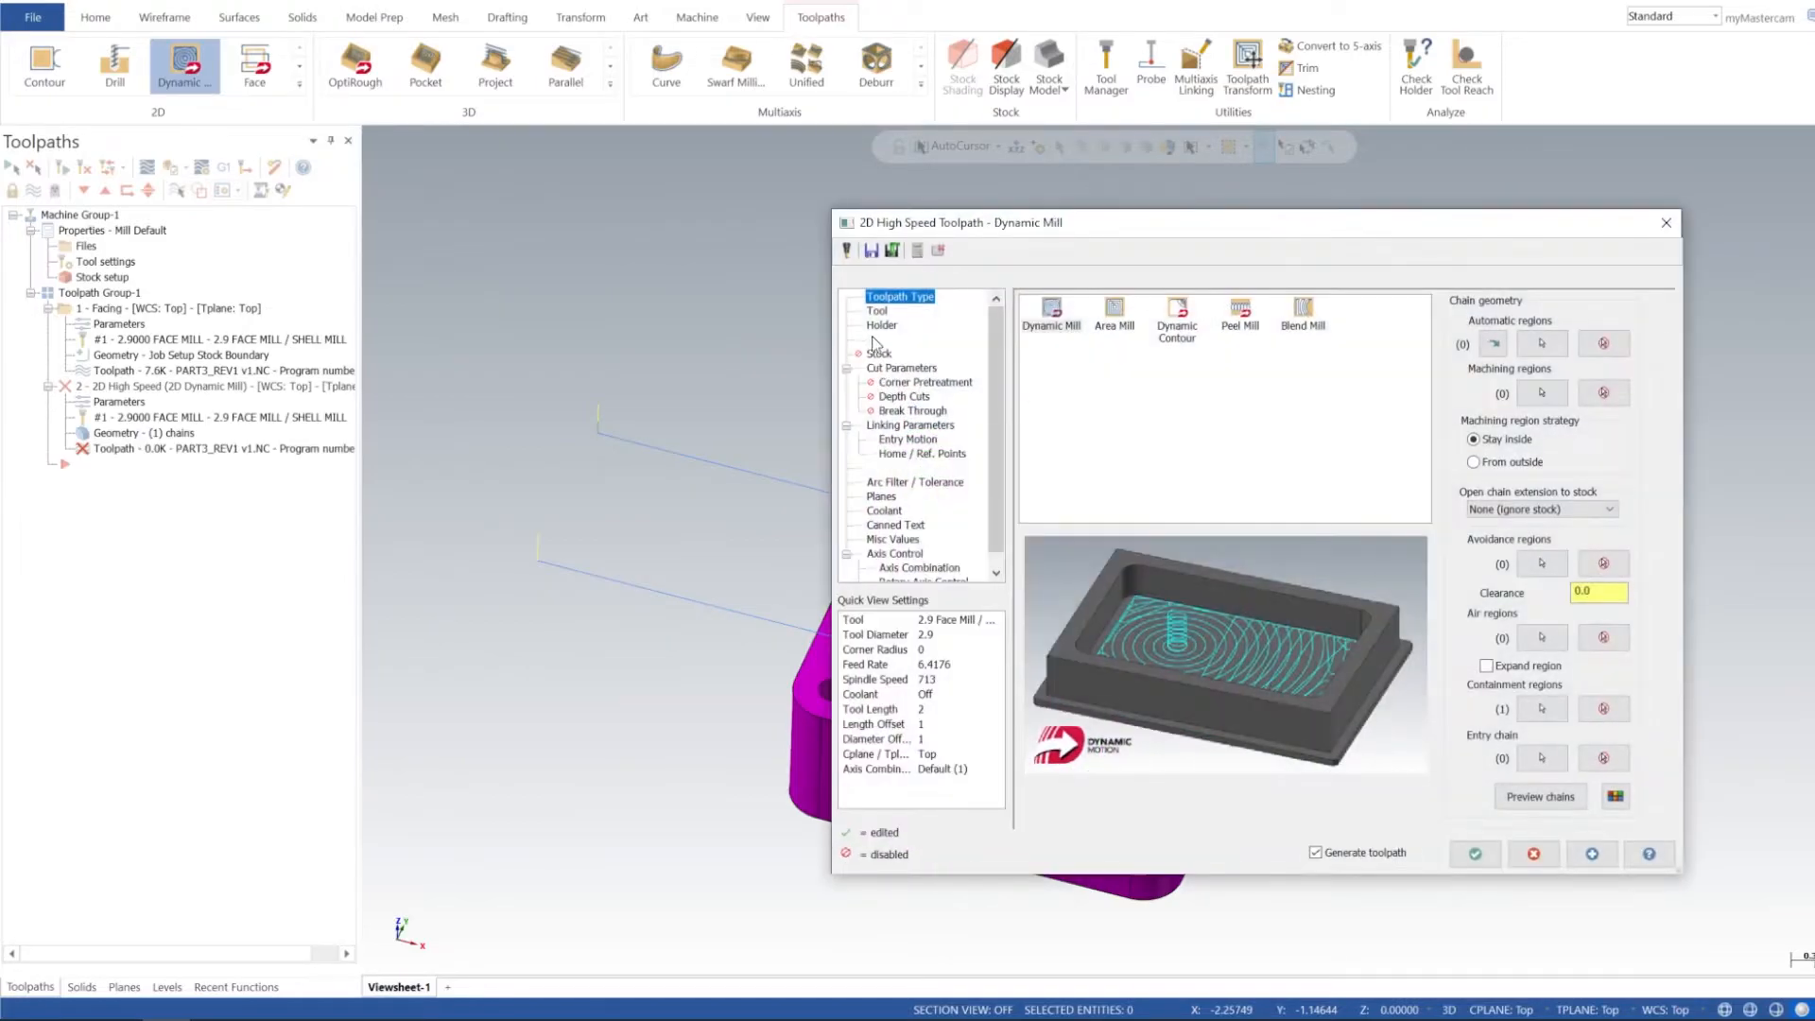
Step: Create a 0.5-inch flat endmill for the Dynamic Mill operation
{"action": "left_click", "coordinate": [876, 311]}
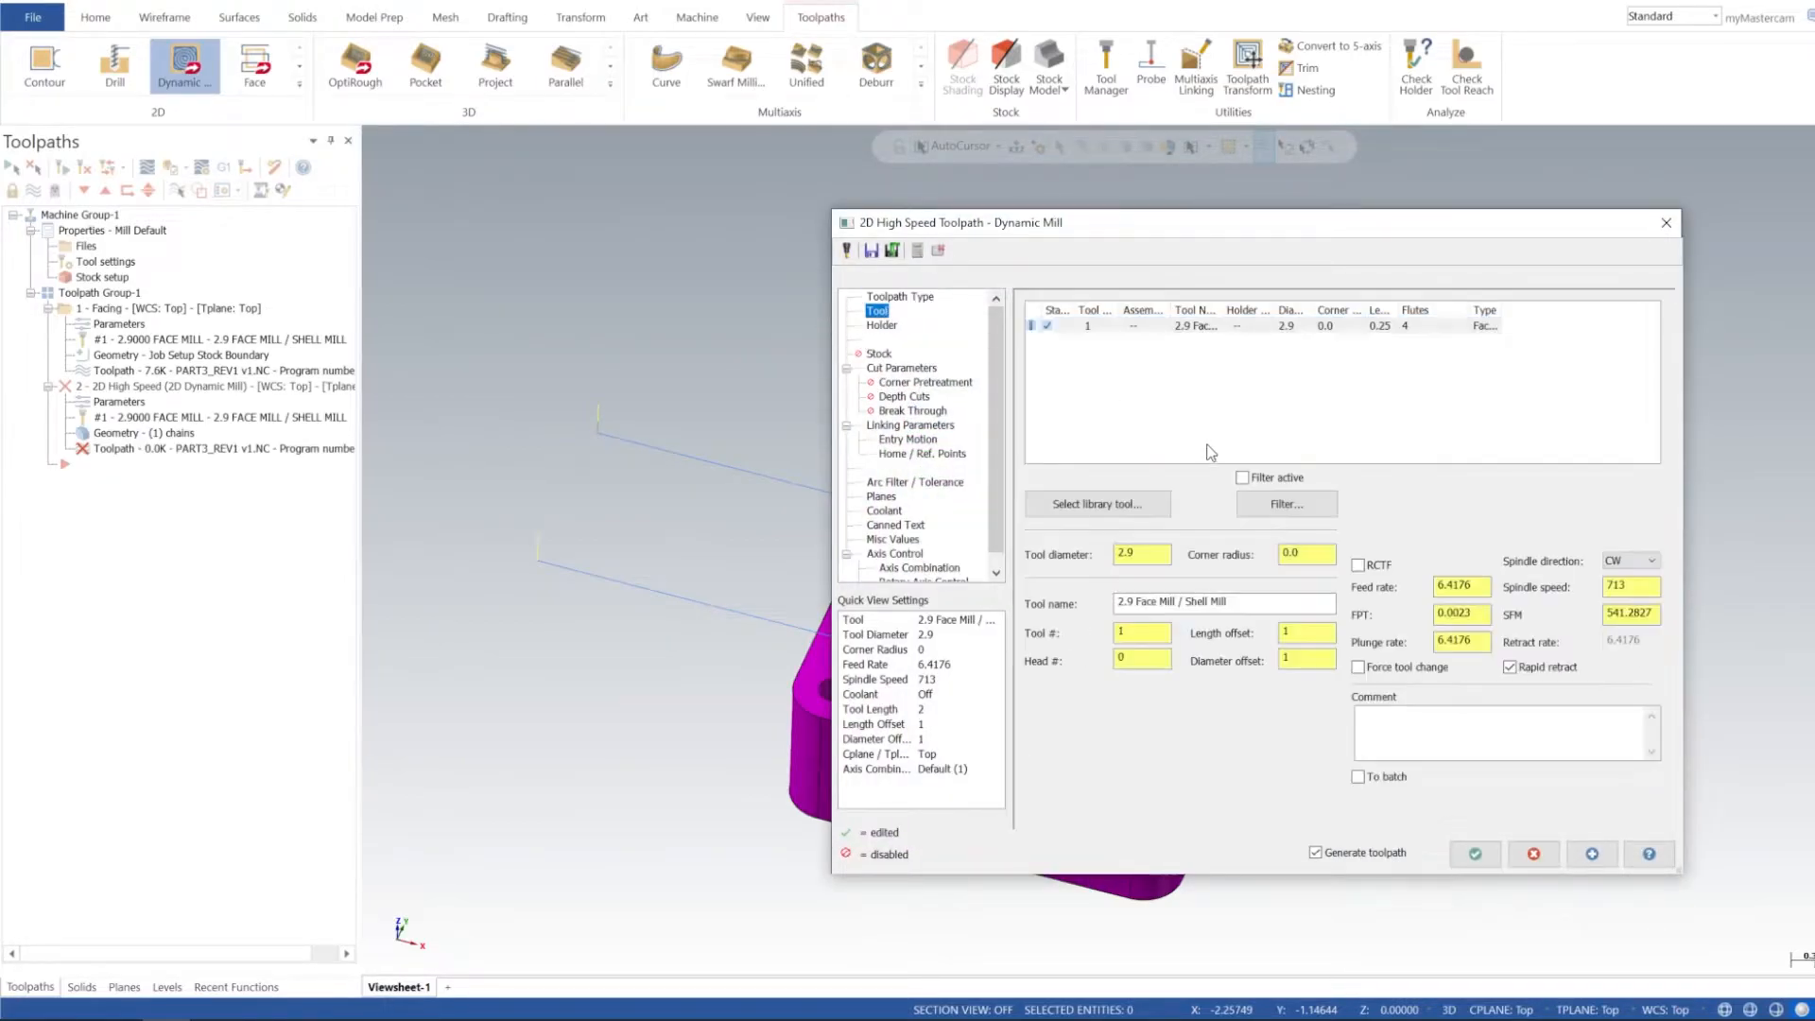
{"action": "right_click", "coordinate": [1197, 378]}
{"action": "left_click", "coordinate": [1324, 407]}
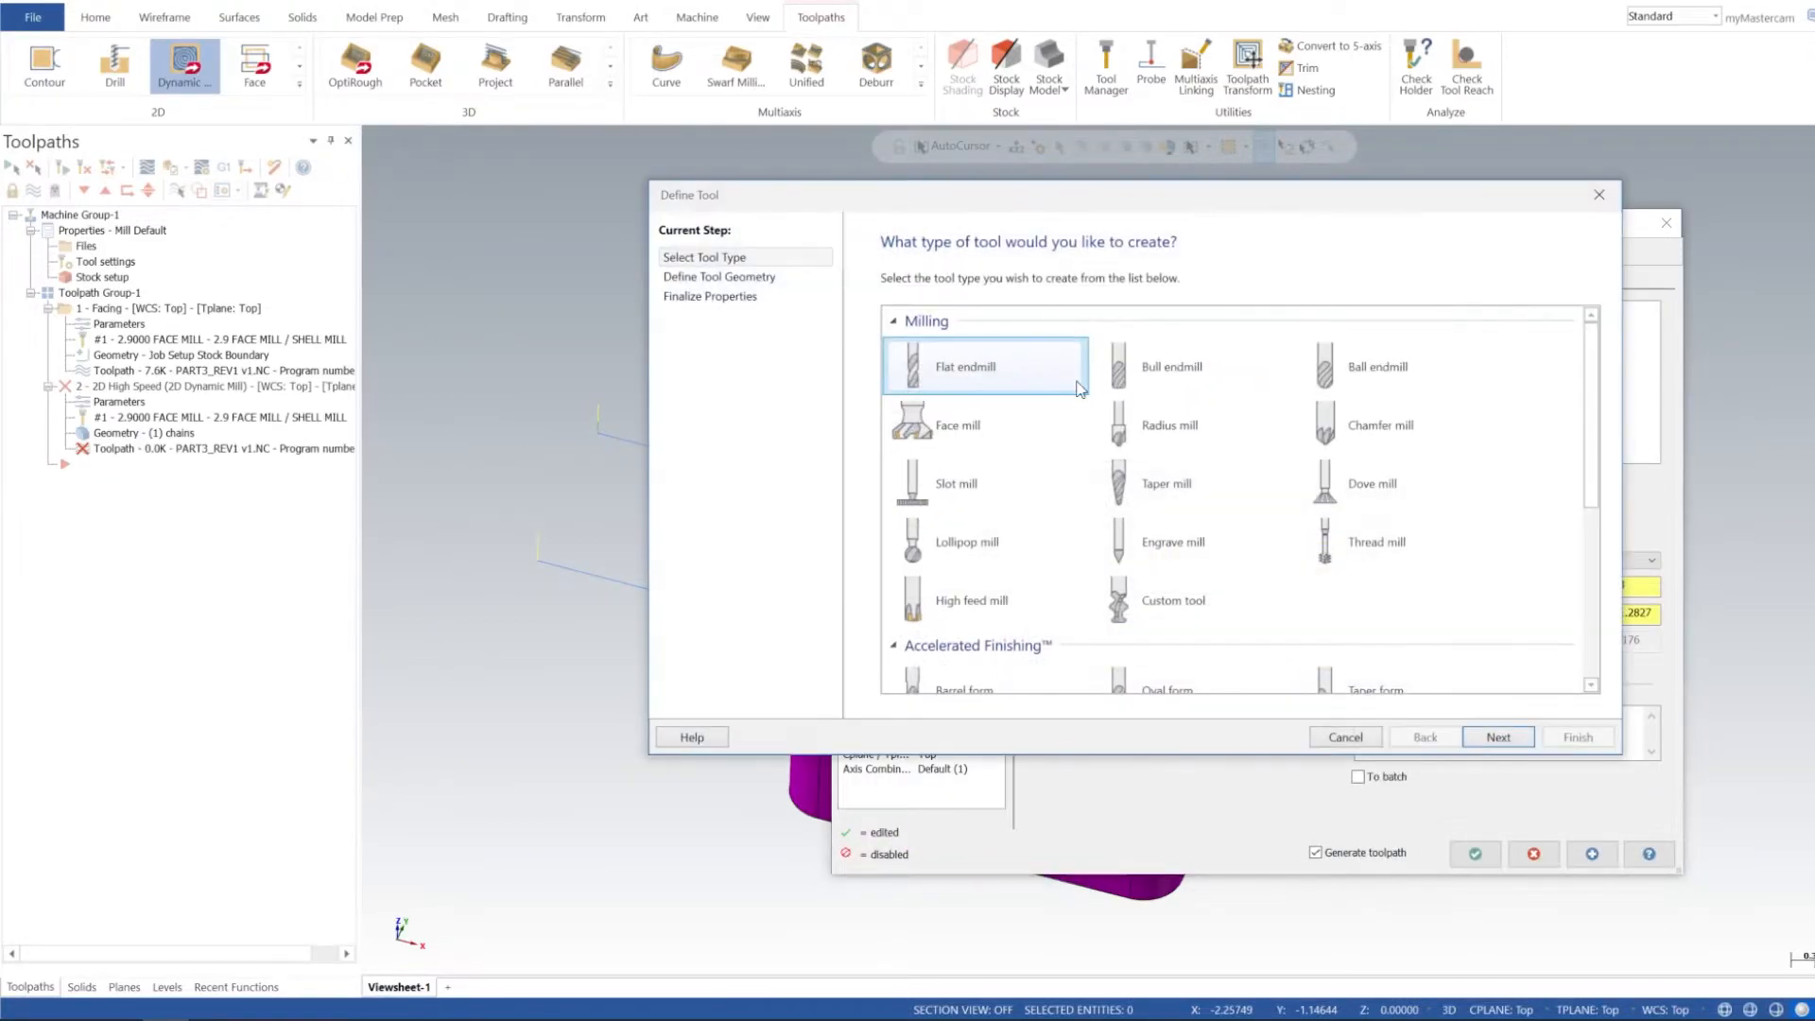
{"action": "double_click", "coordinate": [999, 373]}
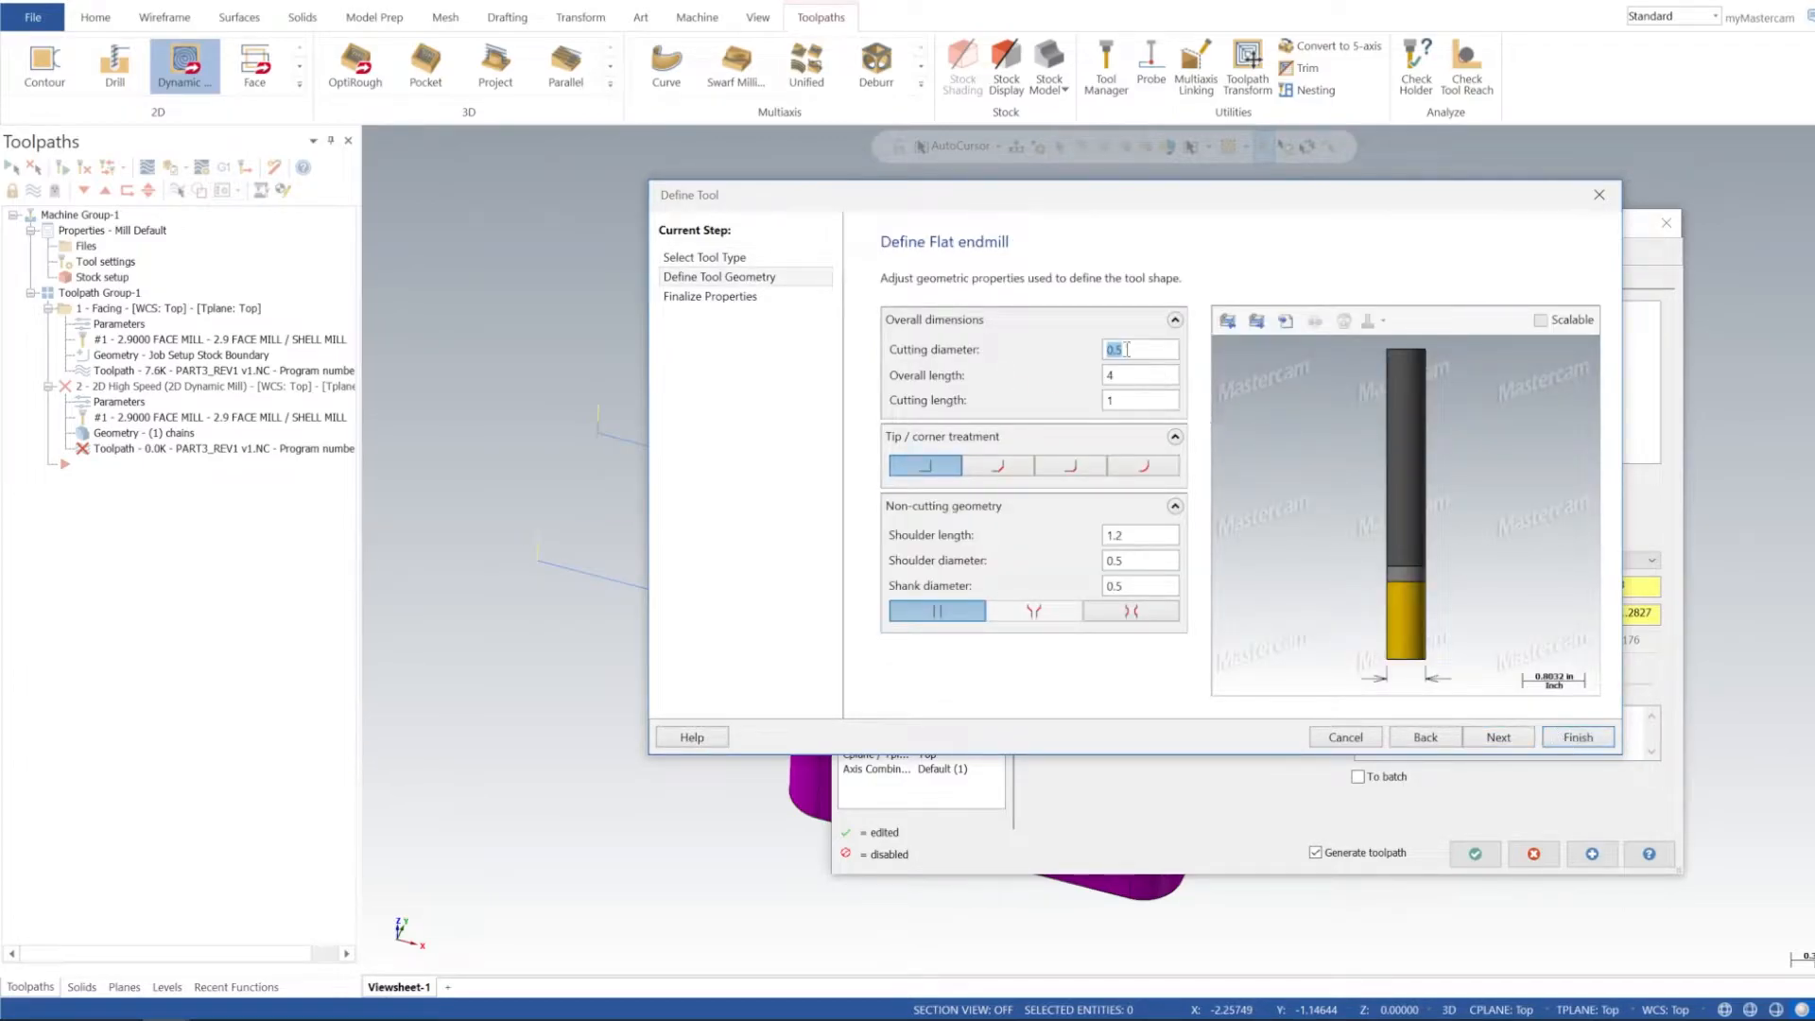
{"action": "left_click", "coordinate": [1579, 737]}
Step: Set the flat endmill's spindle speed to 10000, feed rate to 90 and plunge rate to 90
{"action": "double_click", "coordinate": [1623, 586]}
{"action": "type", "text": "10000"}
{"action": "key", "text": "Return"}
{"action": "double_click", "coordinate": [1449, 585]}
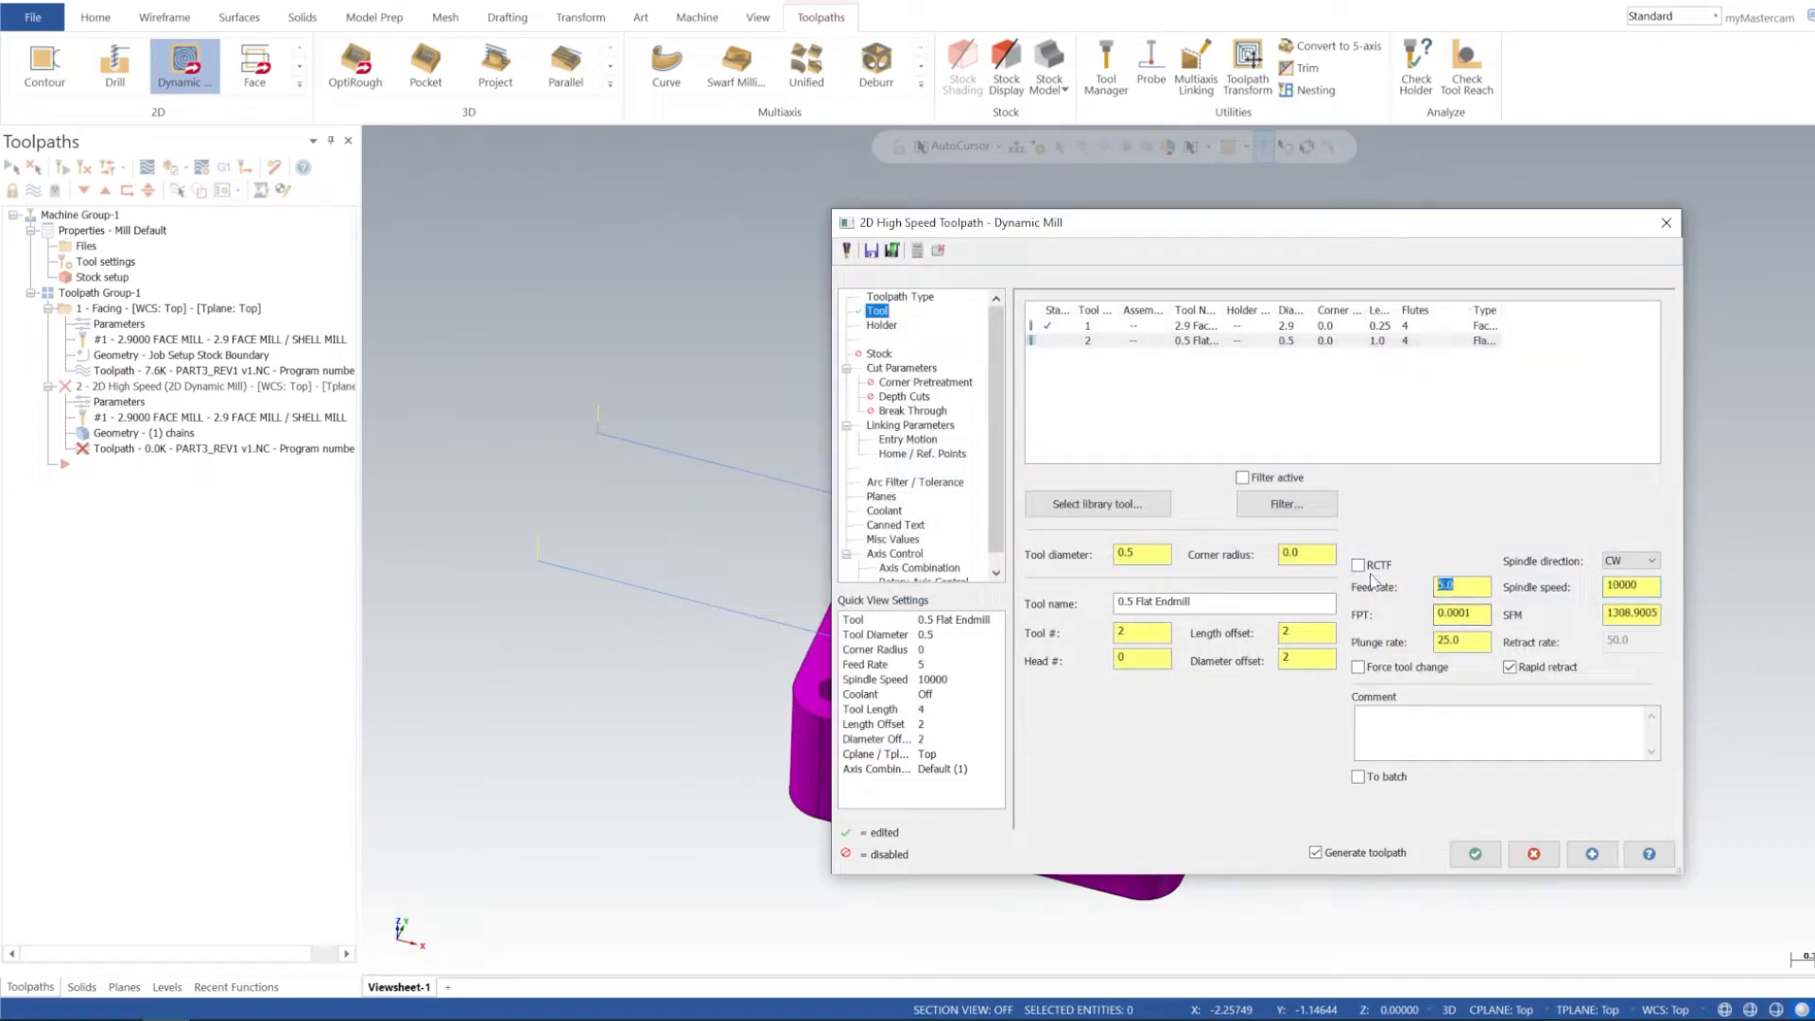
{"action": "type", "text": "90"}
{"action": "key", "text": "Return"}
{"action": "double_click", "coordinate": [1468, 641]}
{"action": "type", "text": "90"}
Step: Set the Dynamic Mill stock to leave on floors to 0
{"action": "left_click", "coordinate": [899, 369]}
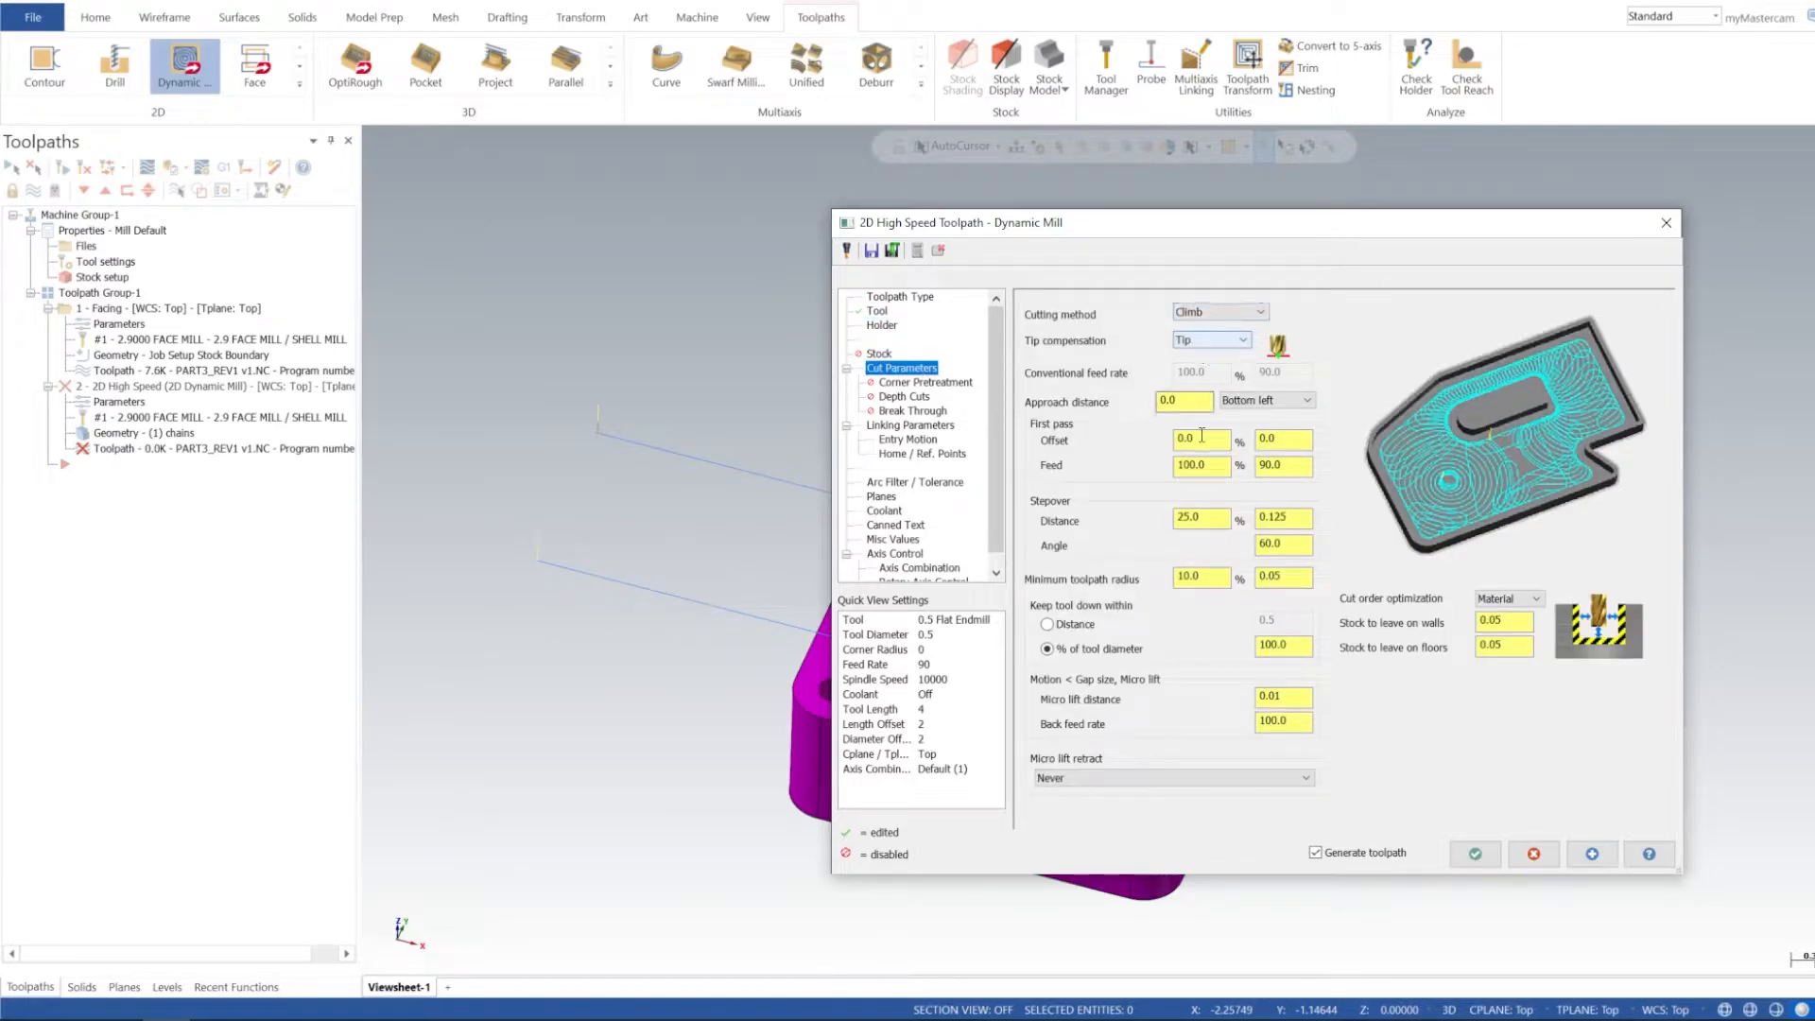
{"action": "left_click", "coordinate": [1216, 470]}
{"action": "type", "text": "0.0"}
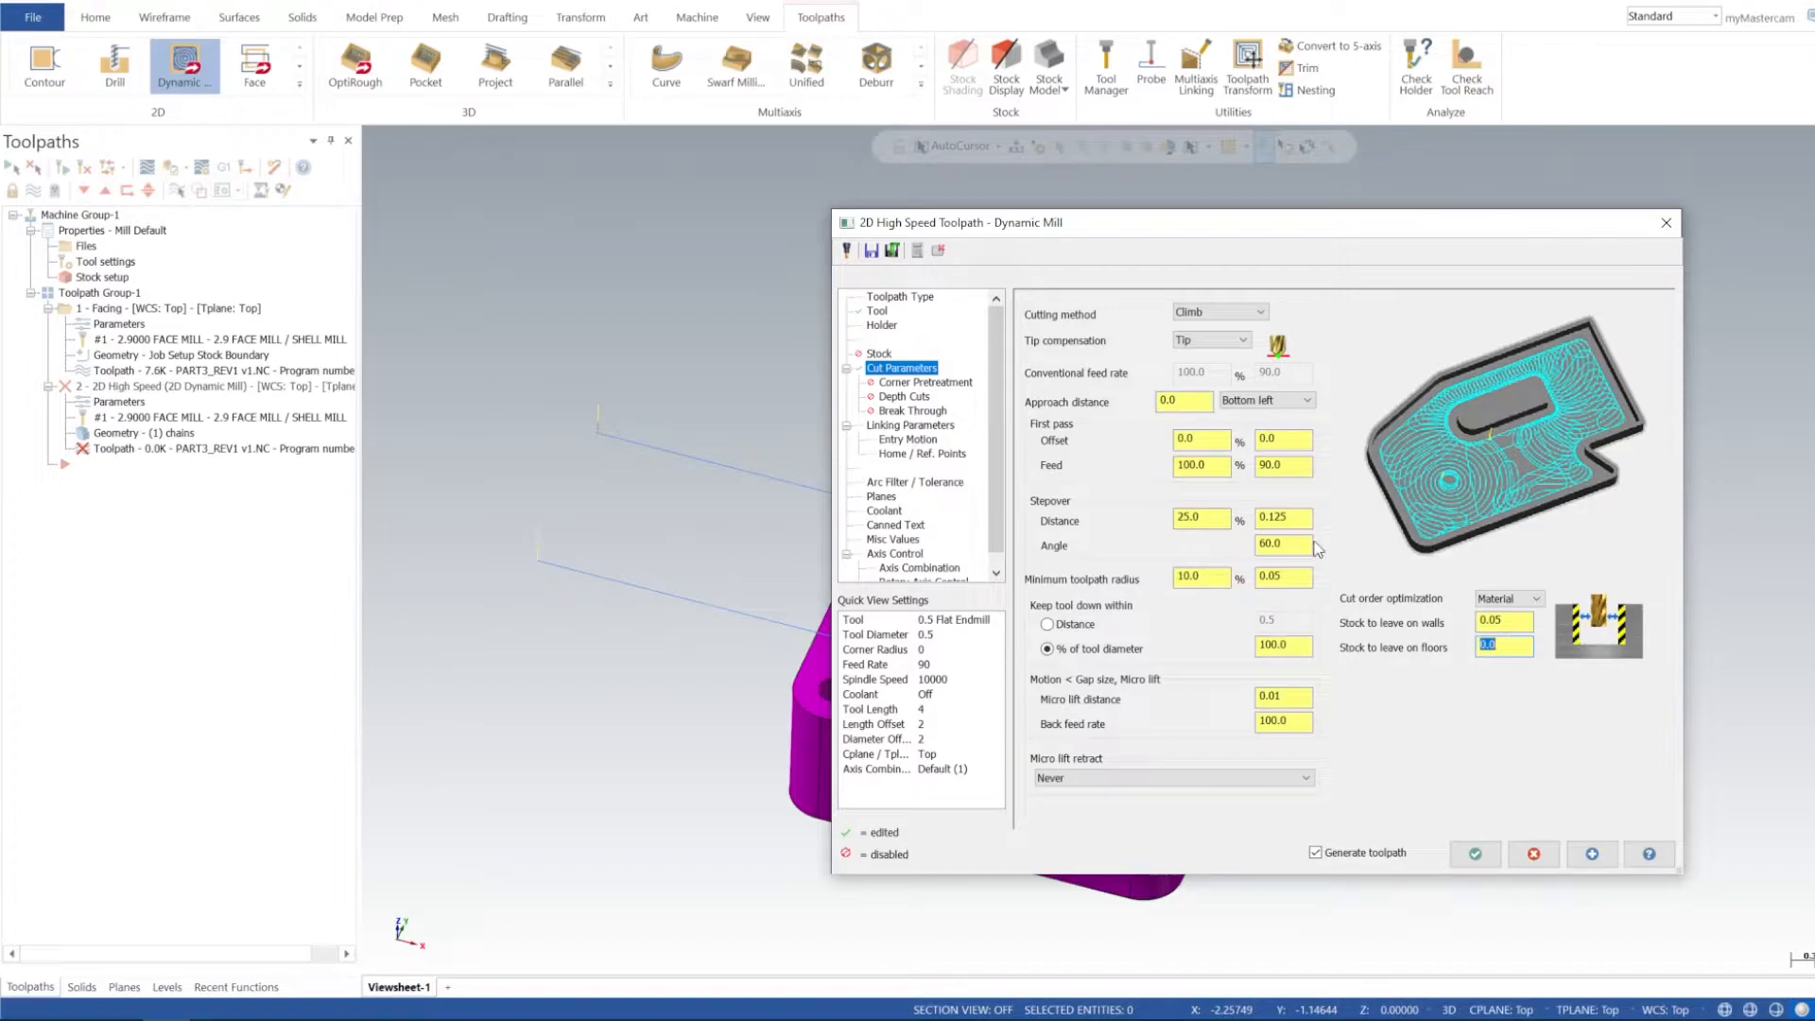
Step: Set the stepover distance to 50% of the tool diameter and review the minimum toolpath radius and micro lift settings
{"action": "left_click", "coordinate": [1211, 516]}
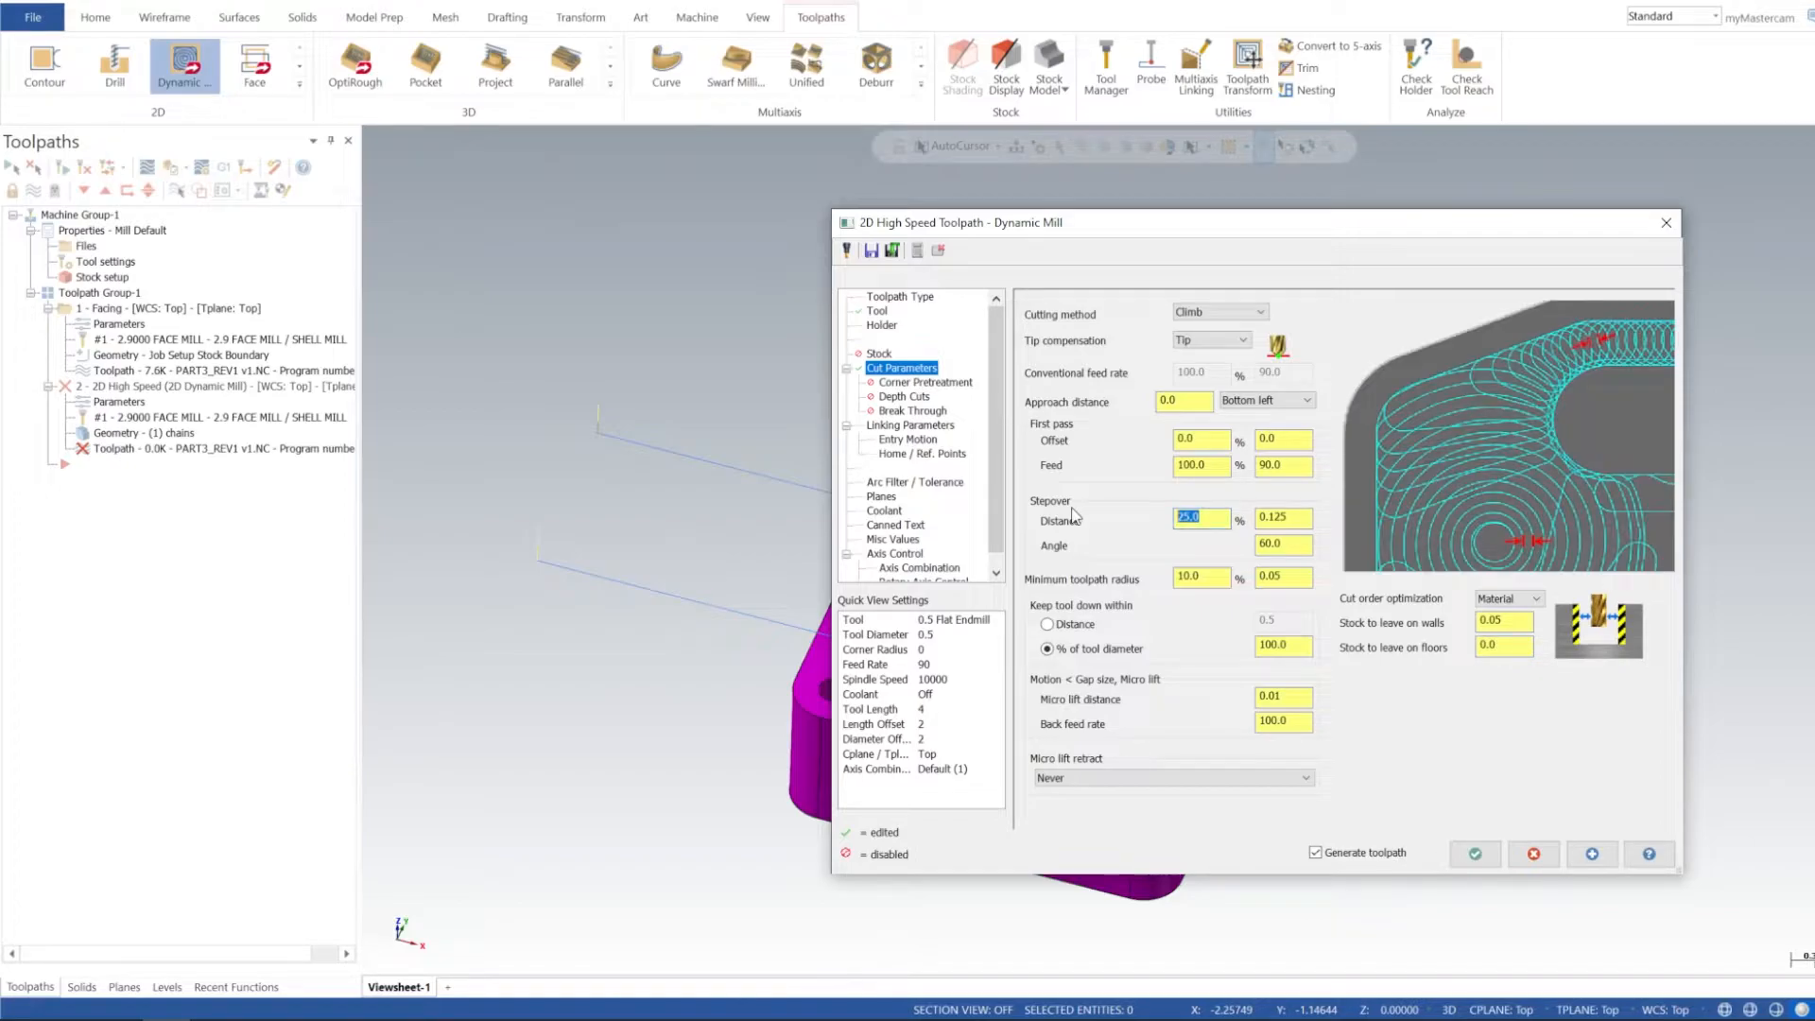
{"action": "type", "text": "50"}
{"action": "key", "text": "Return"}
{"action": "left_click", "coordinate": [1208, 578]}
{"action": "left_click", "coordinate": [1290, 697]}
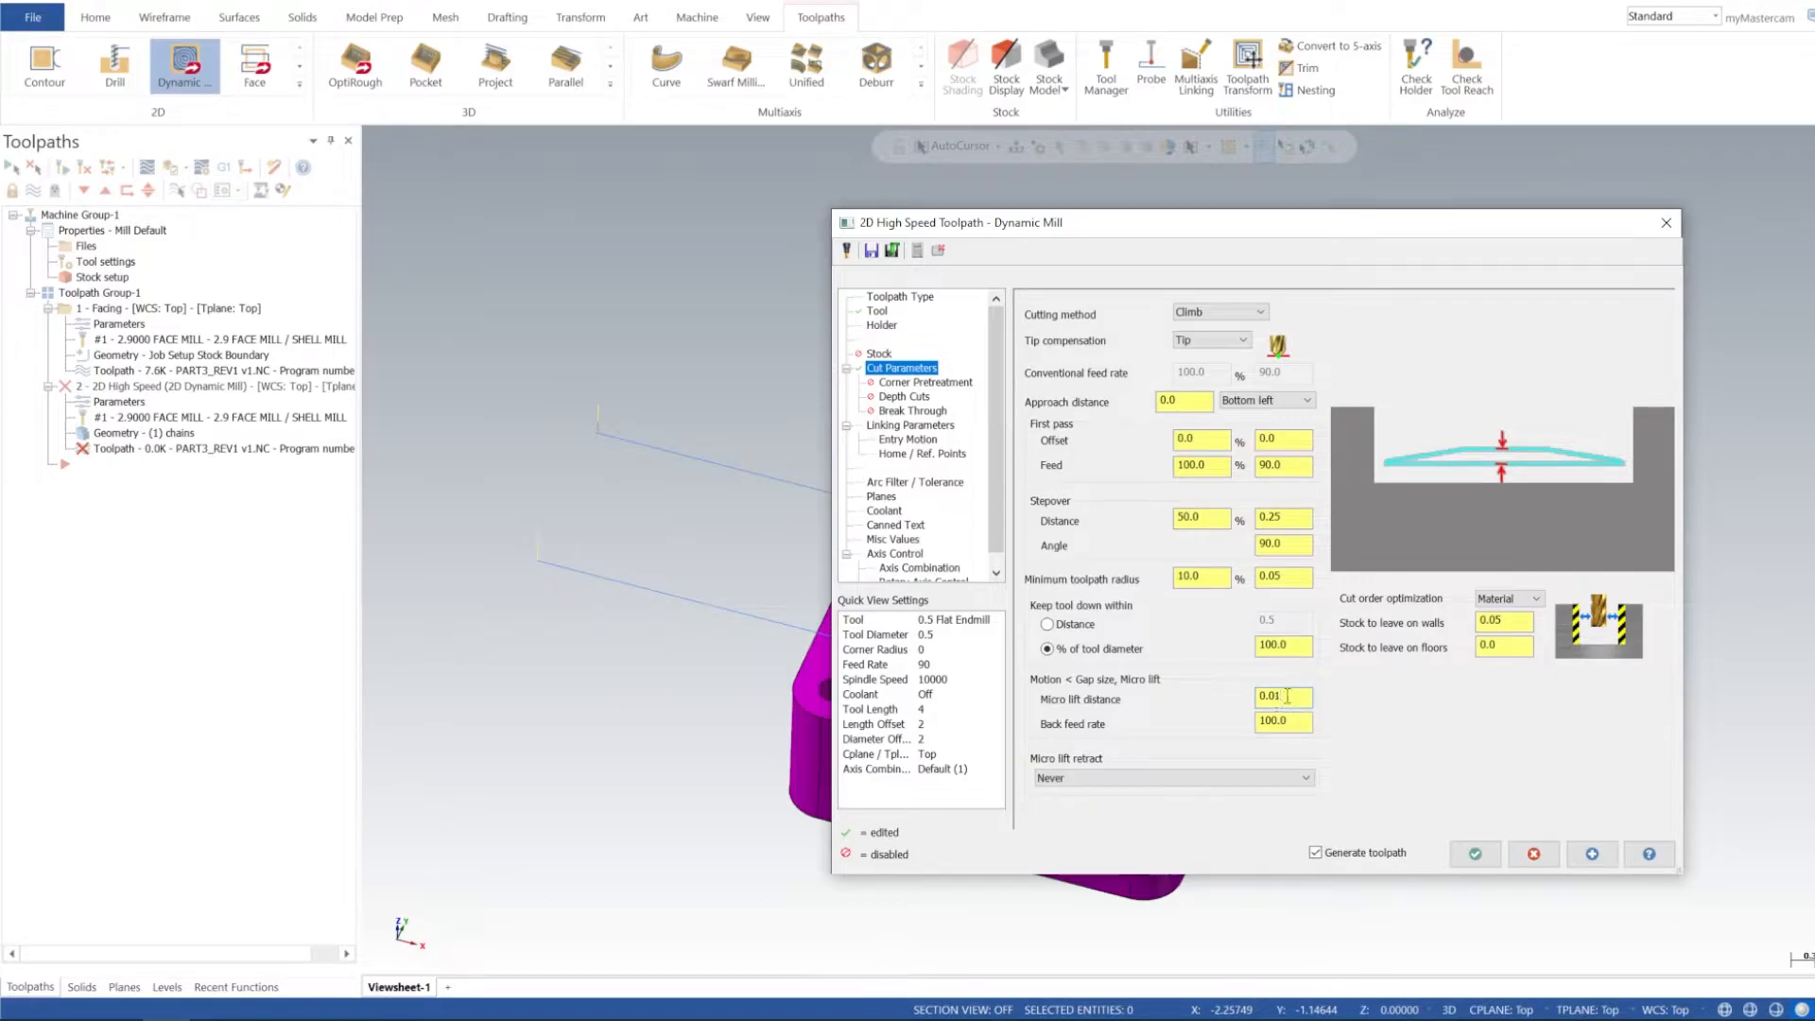
{"action": "left_click", "coordinate": [1295, 725]}
Step: Examine the Dynamic Mill retract, feed plane, top of stock and depth linking settings against the pocket geometry
{"action": "left_click", "coordinate": [906, 426]}
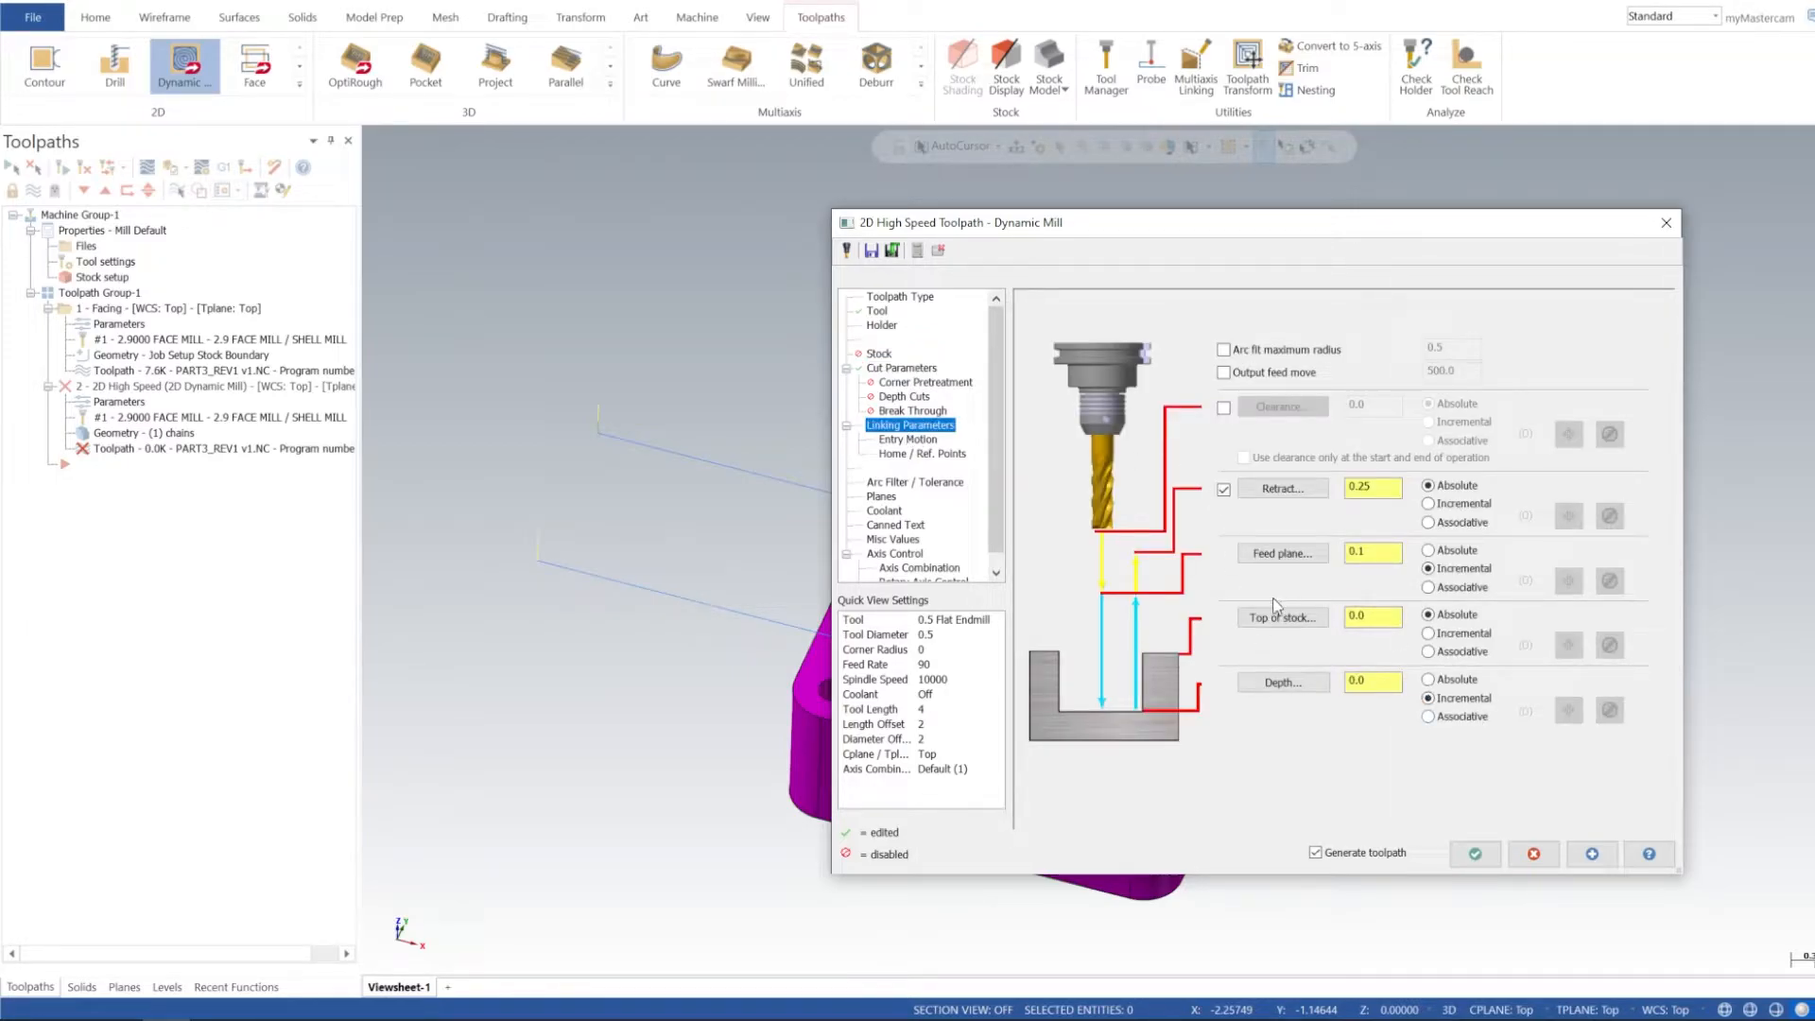
{"action": "left_click_drag", "start_coordinate": [1396, 487], "coordinate": [1238, 493]}
{"action": "double_click", "coordinate": [1394, 558]}
{"action": "key", "text": "BackSpace"}
{"action": "double_click", "coordinate": [1369, 558]}
{"action": "left_click_drag", "start_coordinate": [1379, 228], "coordinate": [1662, 209]}
{"action": "middle_click_drag", "start_coordinate": [945, 555], "coordinate": [766, 557]}
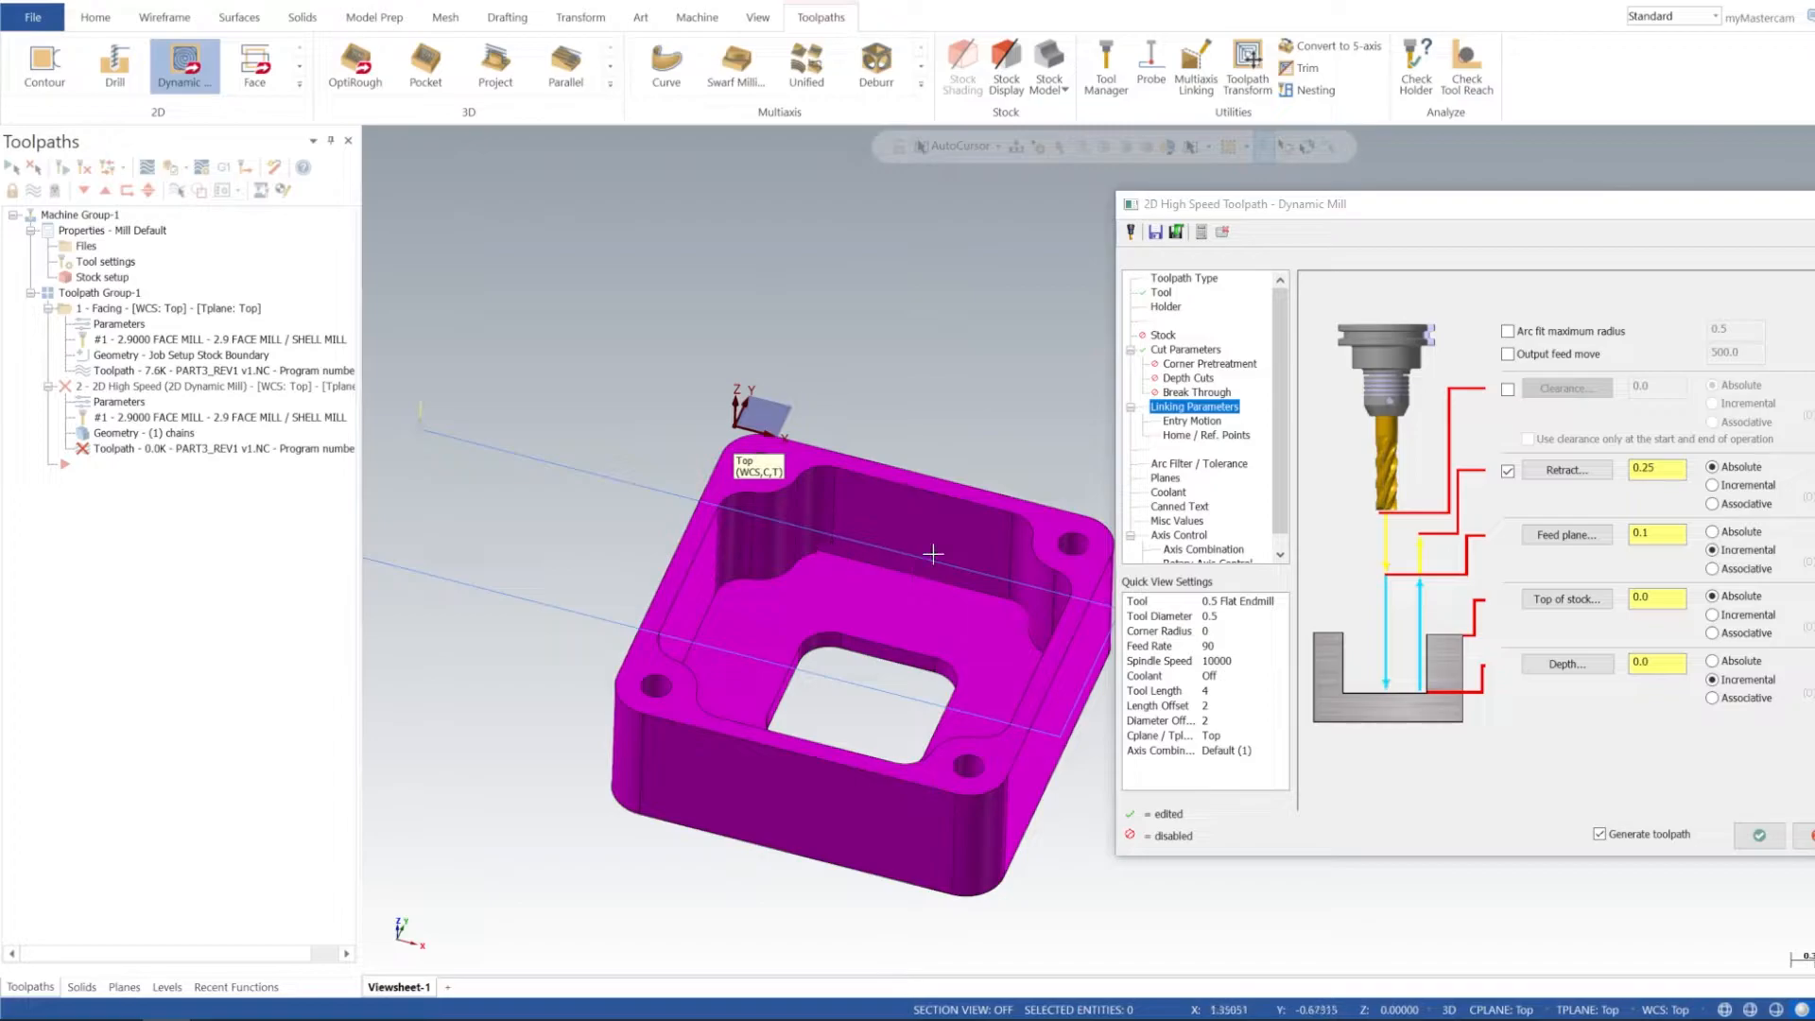
{"action": "left_click_drag", "start_coordinate": [1546, 204], "coordinate": [1368, 185]}
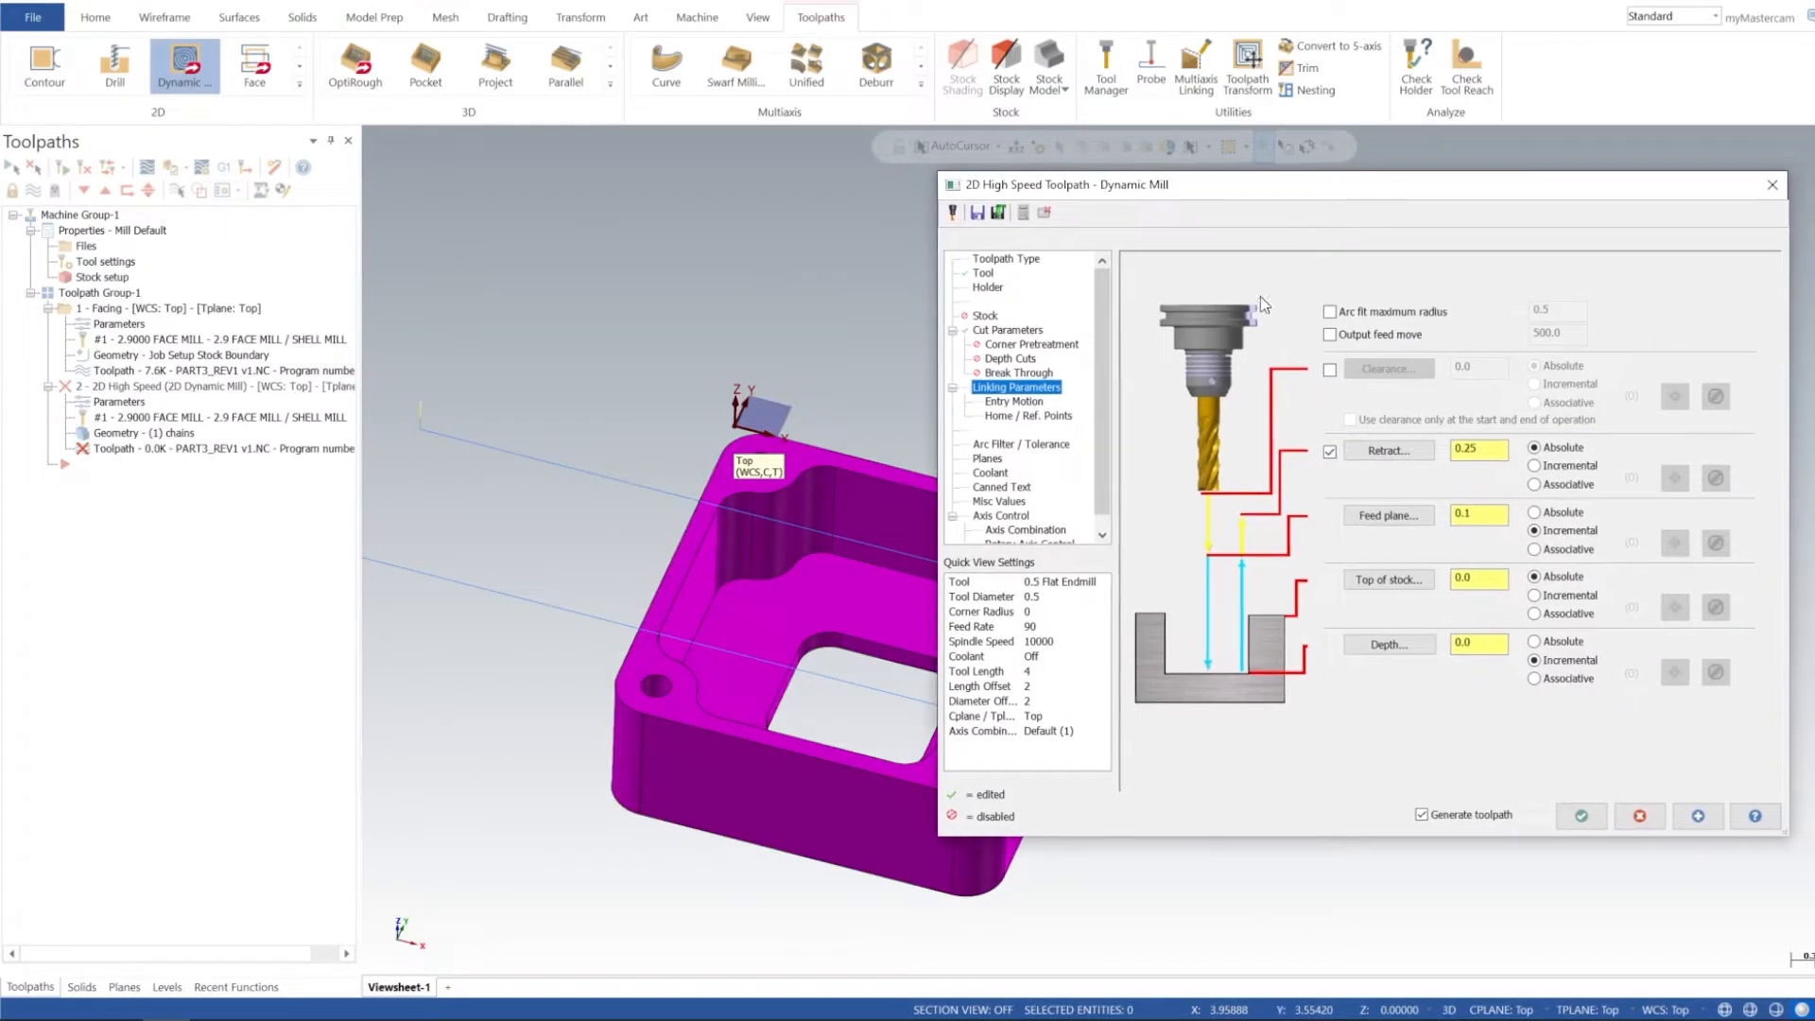
Step: Keep the Helix only entry method, set its radius to 0.2, and define the descent by an entry pitch of 0.05
{"action": "left_click", "coordinate": [998, 404]}
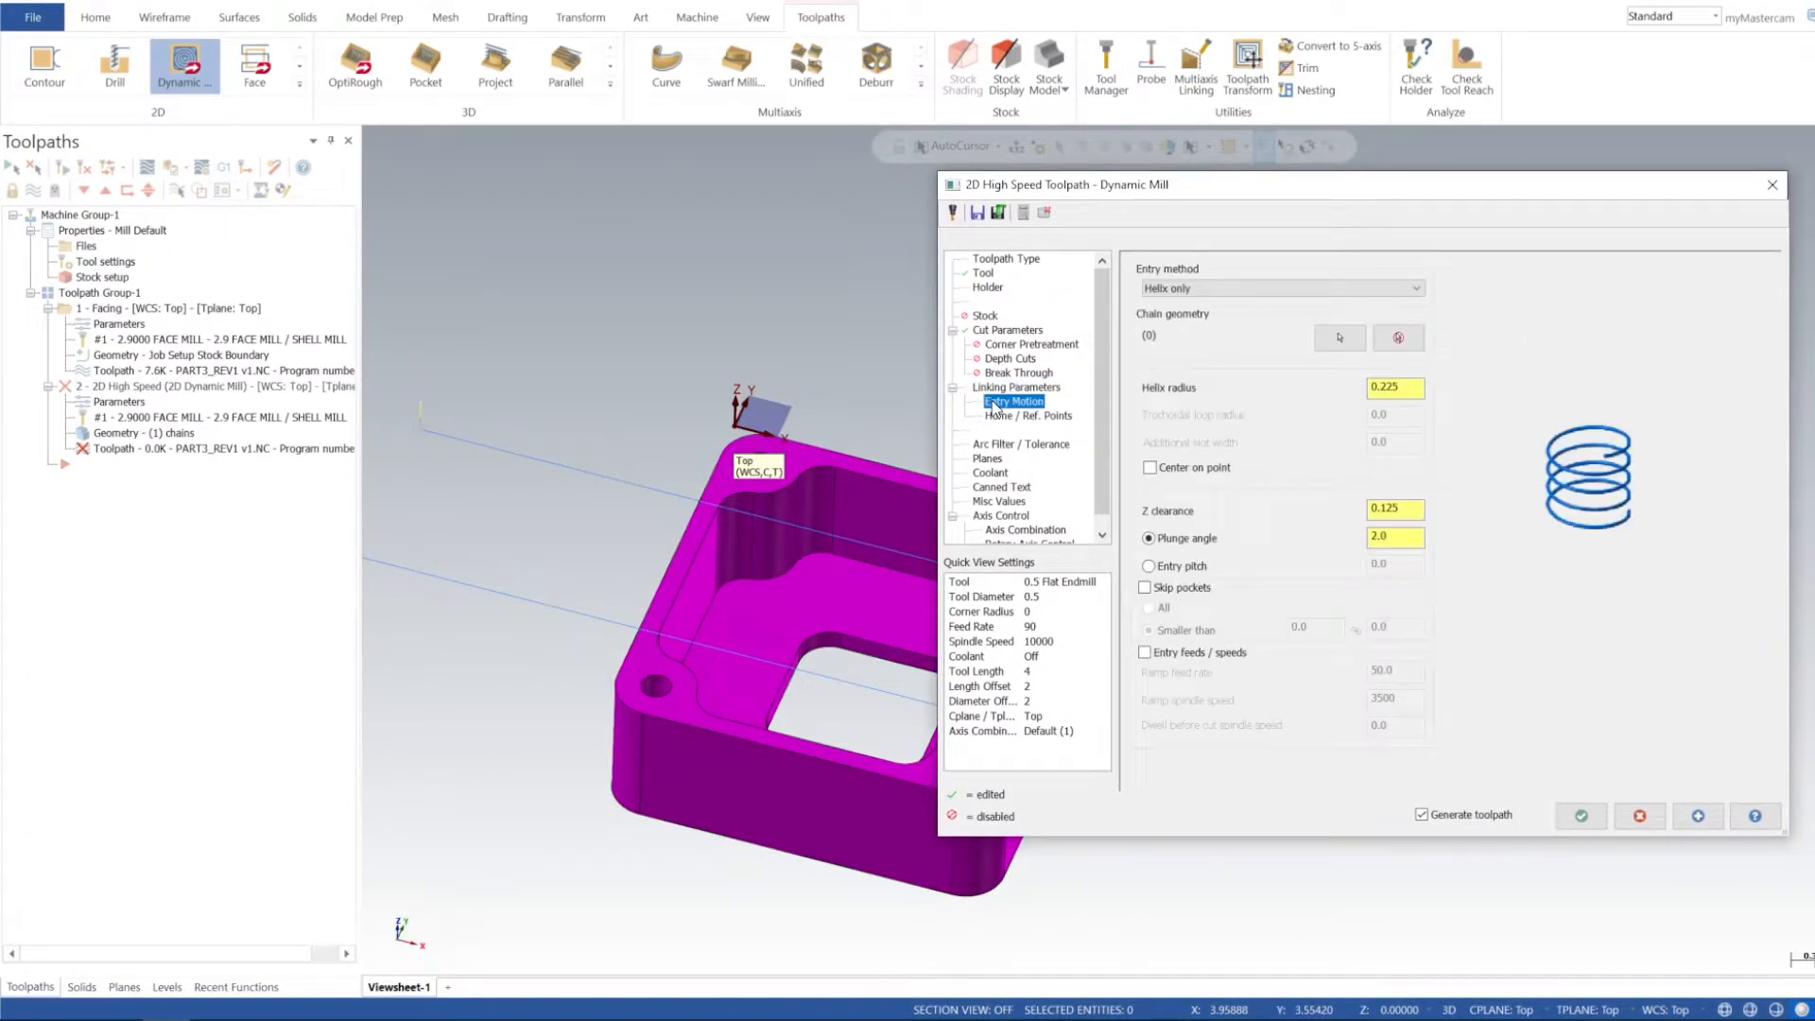
{"action": "left_click", "coordinate": [1254, 288]}
{"action": "left_click", "coordinate": [1199, 303]}
{"action": "double_click", "coordinate": [1404, 390]}
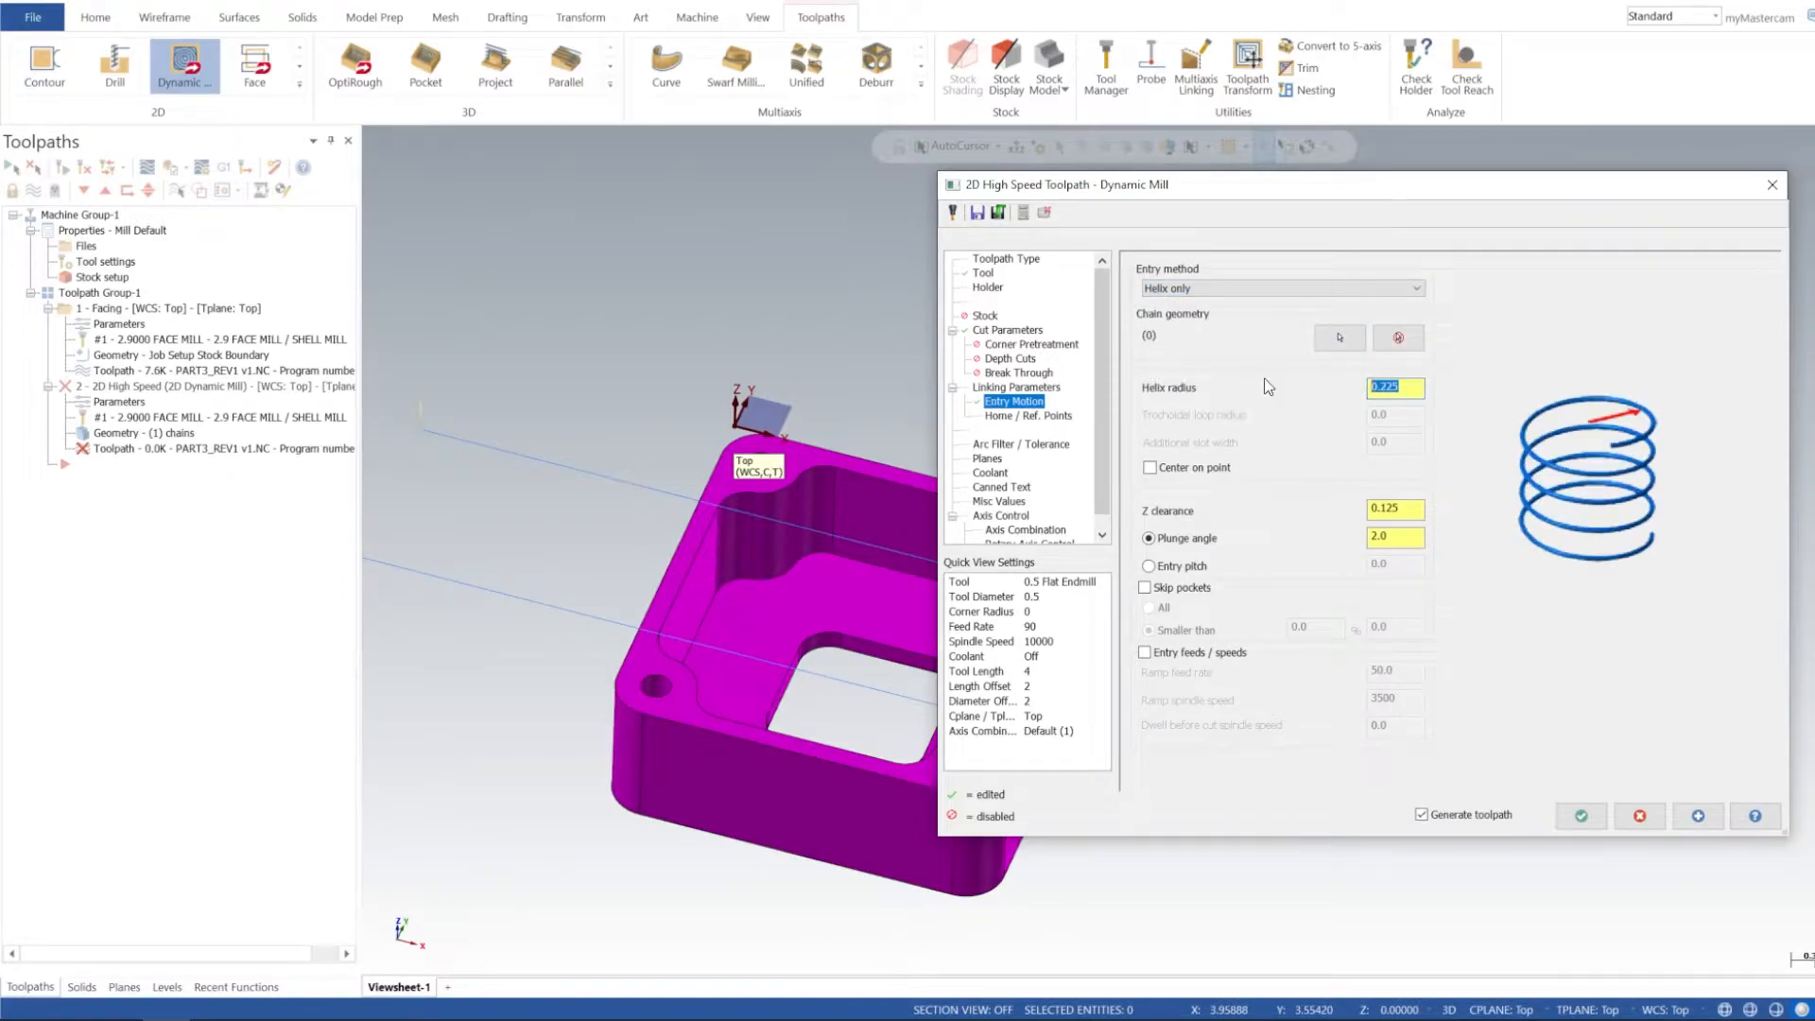
{"action": "type", "text": "."}
{"action": "double_click", "coordinate": [1407, 514]}
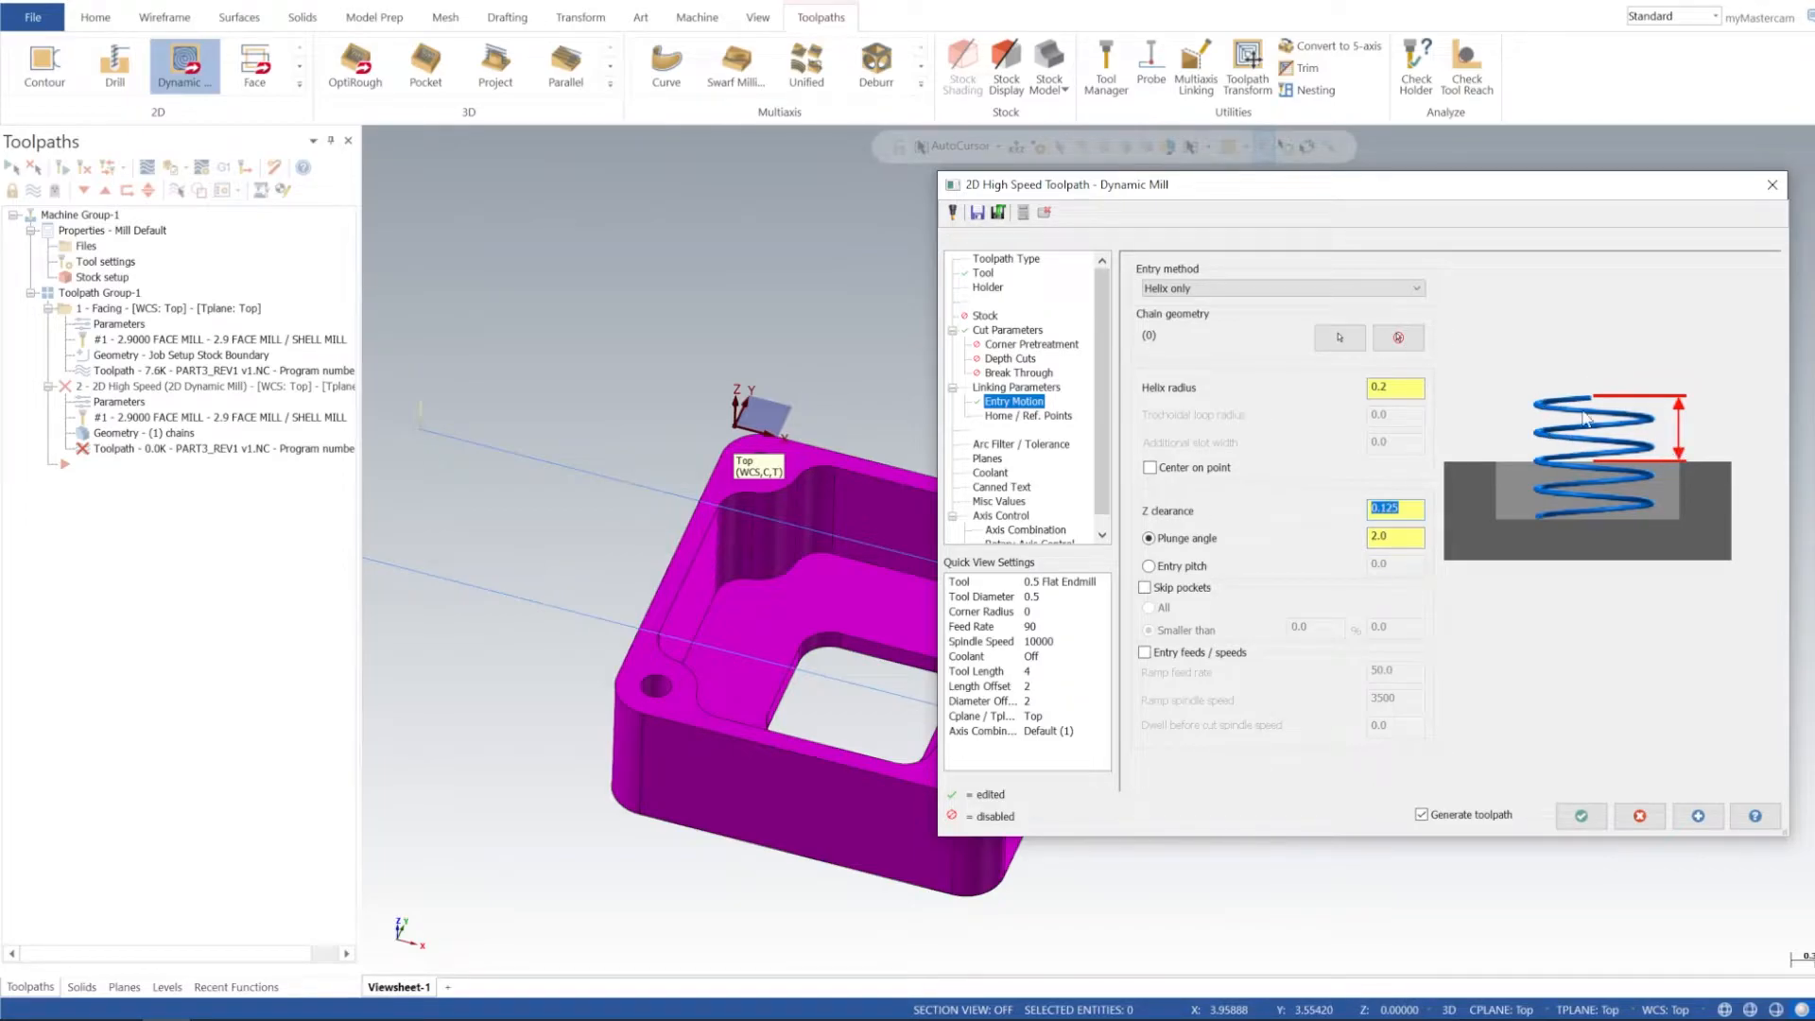
{"action": "left_click", "coordinate": [1399, 536]}
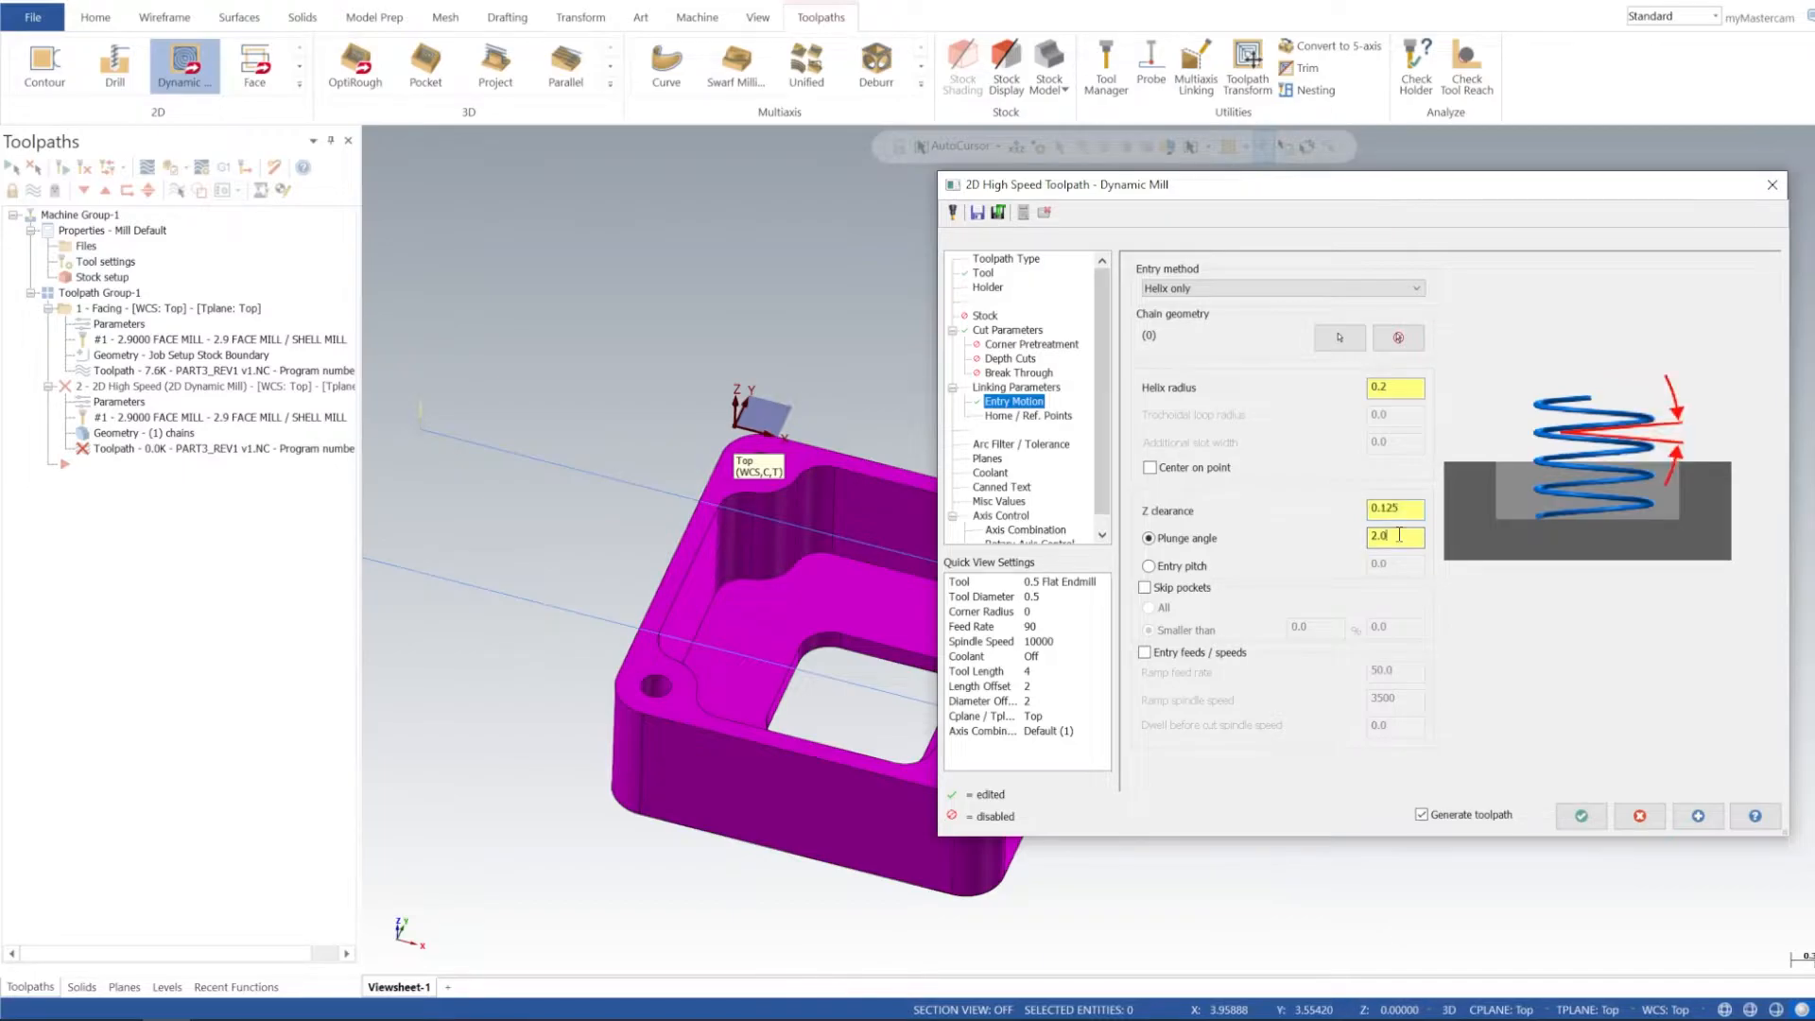
{"action": "left_click", "coordinate": [1162, 568]}
{"action": "key", "text": "BackSpace"}
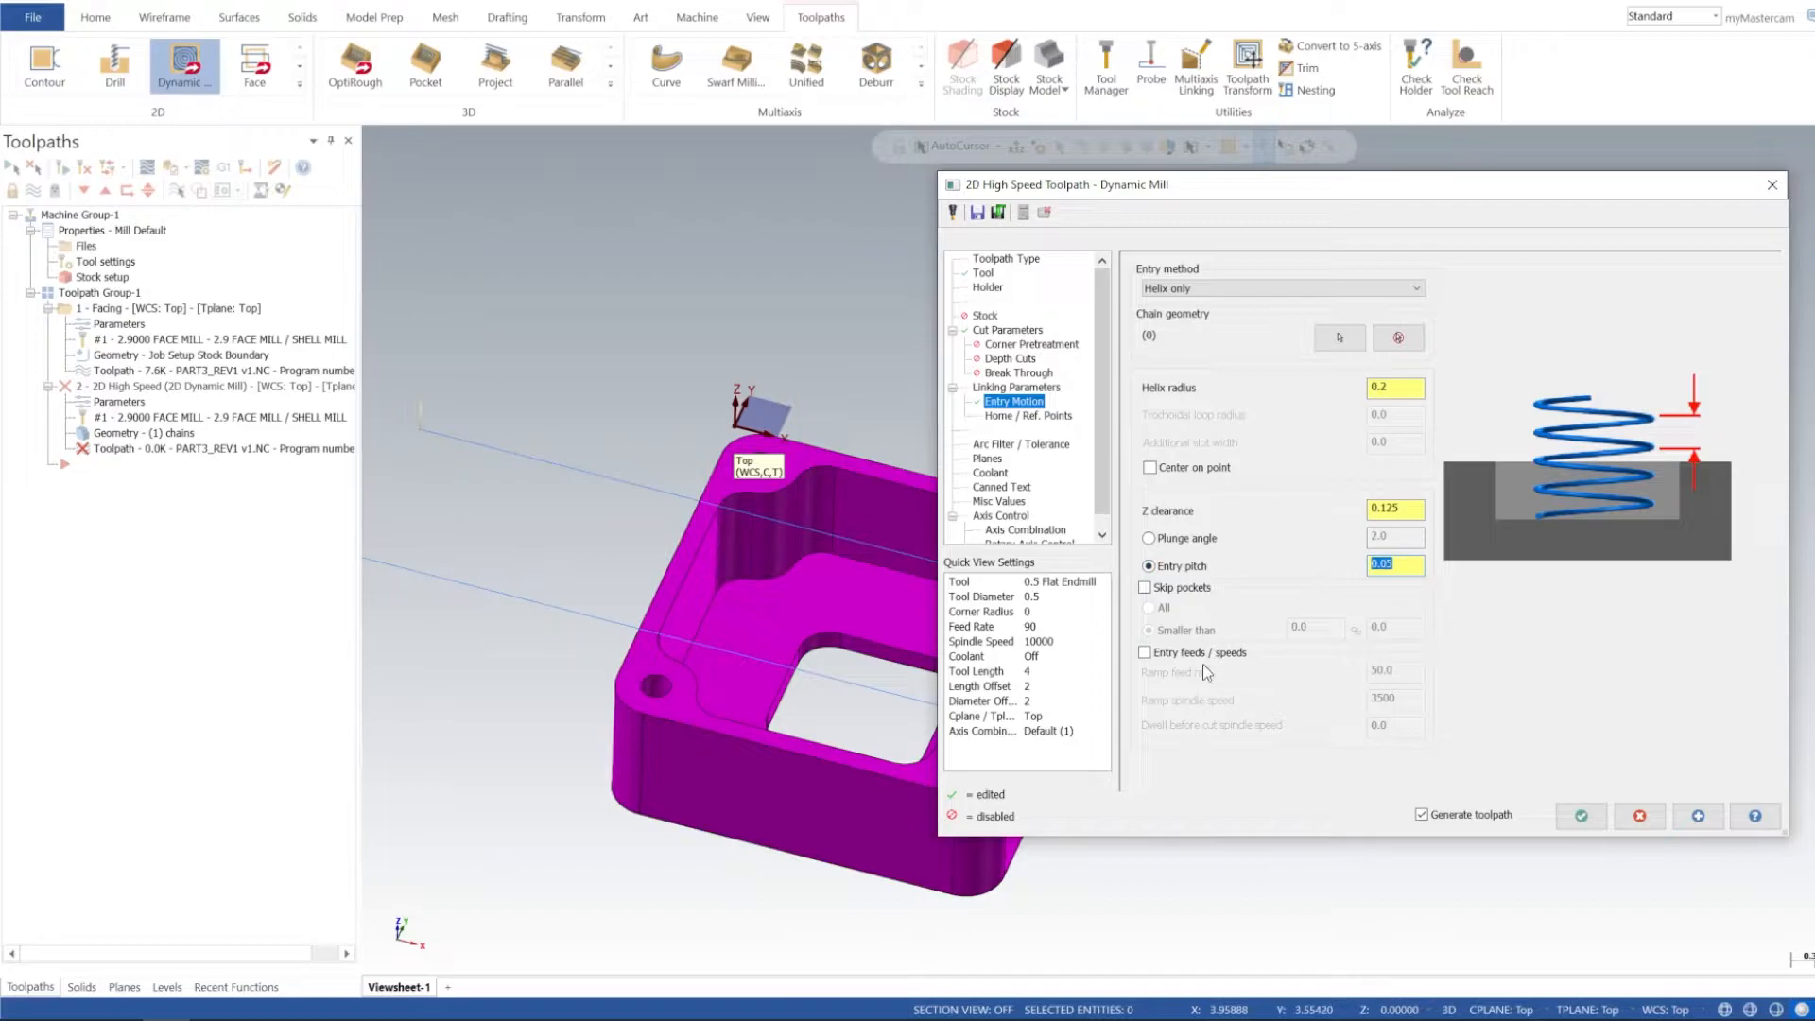
Step: Generate the Dynamic Mill toolpath and inspect its position in the pocket
{"action": "left_click", "coordinate": [1698, 821]}
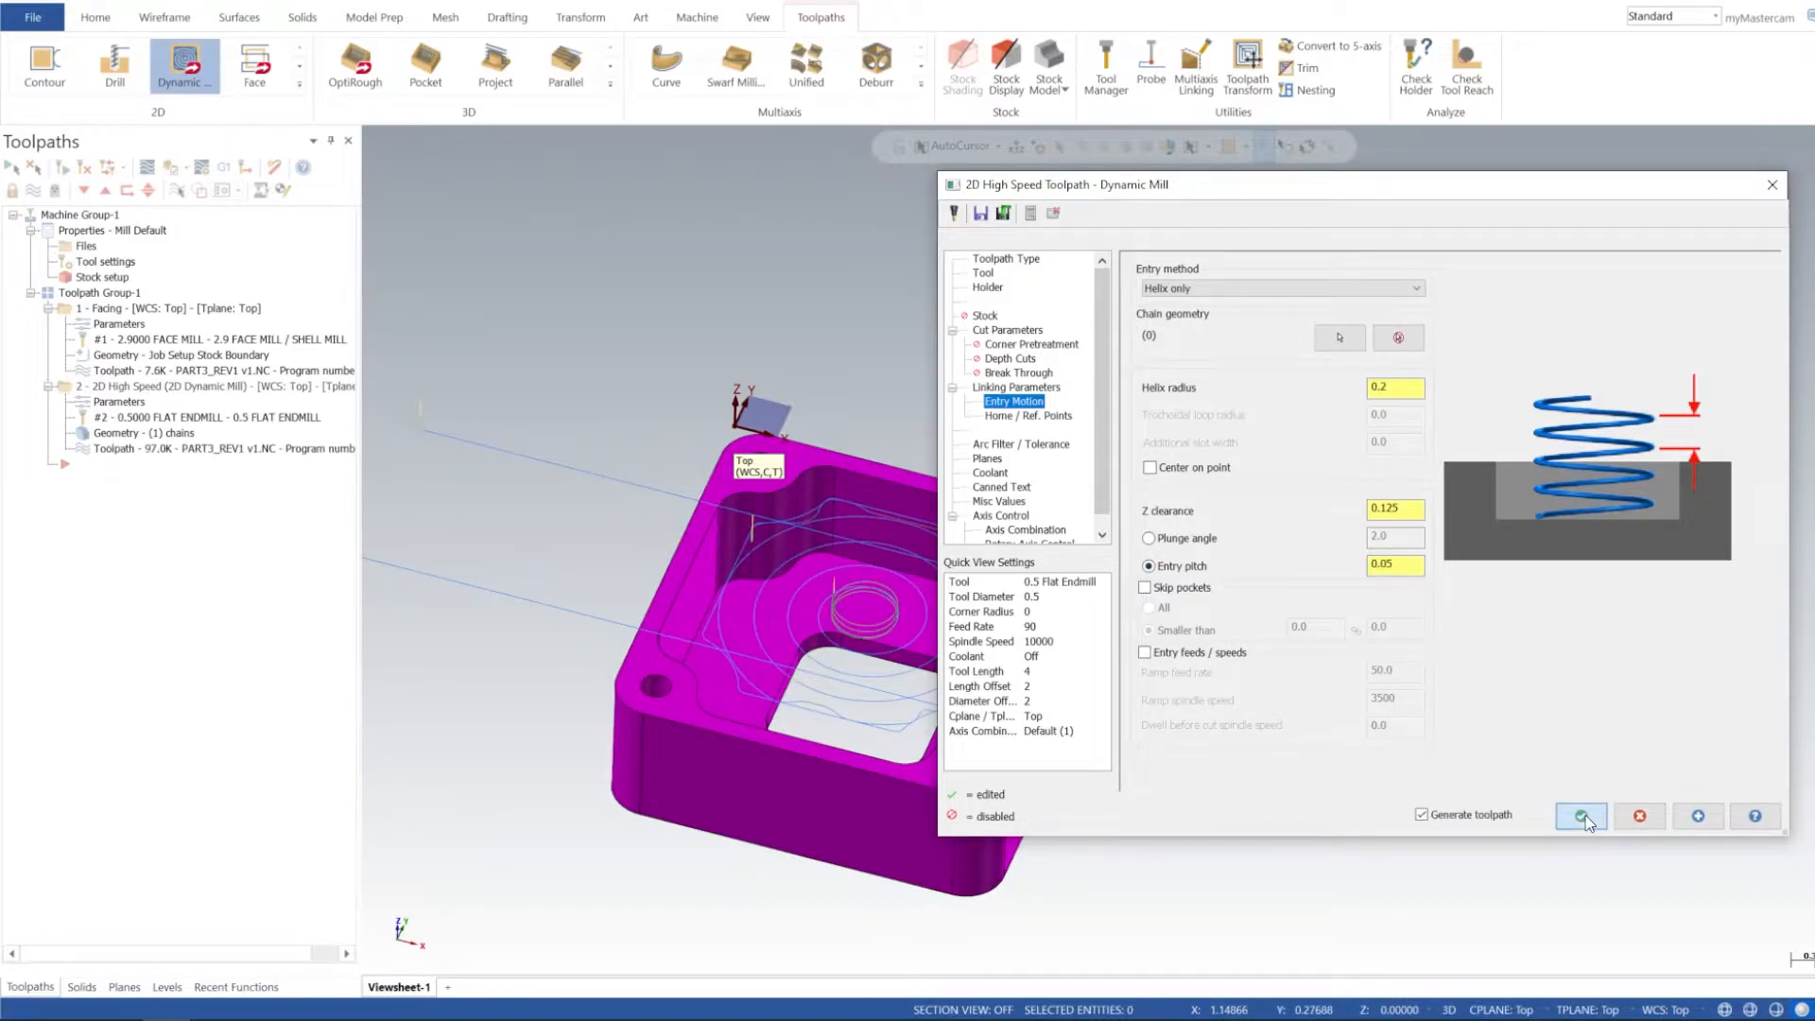
{"action": "left_click", "coordinate": [1589, 823]}
{"action": "middle_click_drag", "start_coordinate": [997, 551], "coordinate": [1079, 643], "text": "shift"}
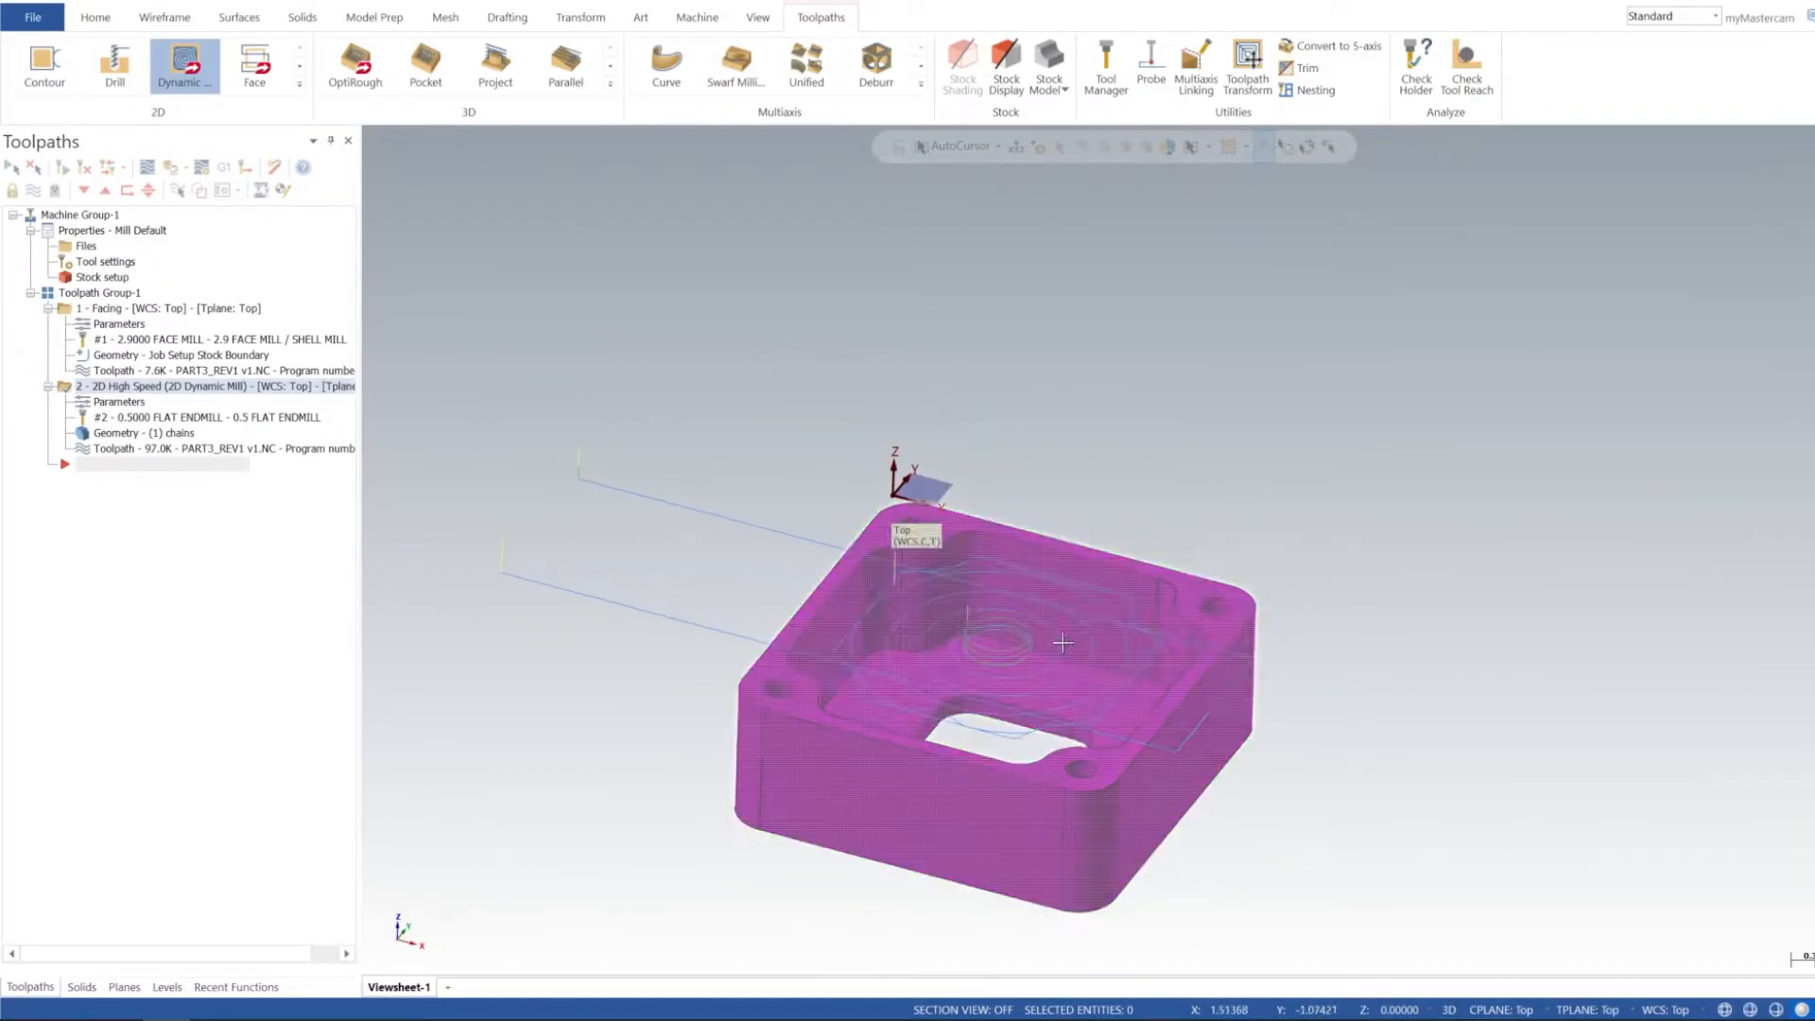
Step: Set the Dynamic Mill depth to absolute -0.75 by picking a point on the pocket floor, and apply the change
{"action": "left_click", "coordinate": [113, 402]}
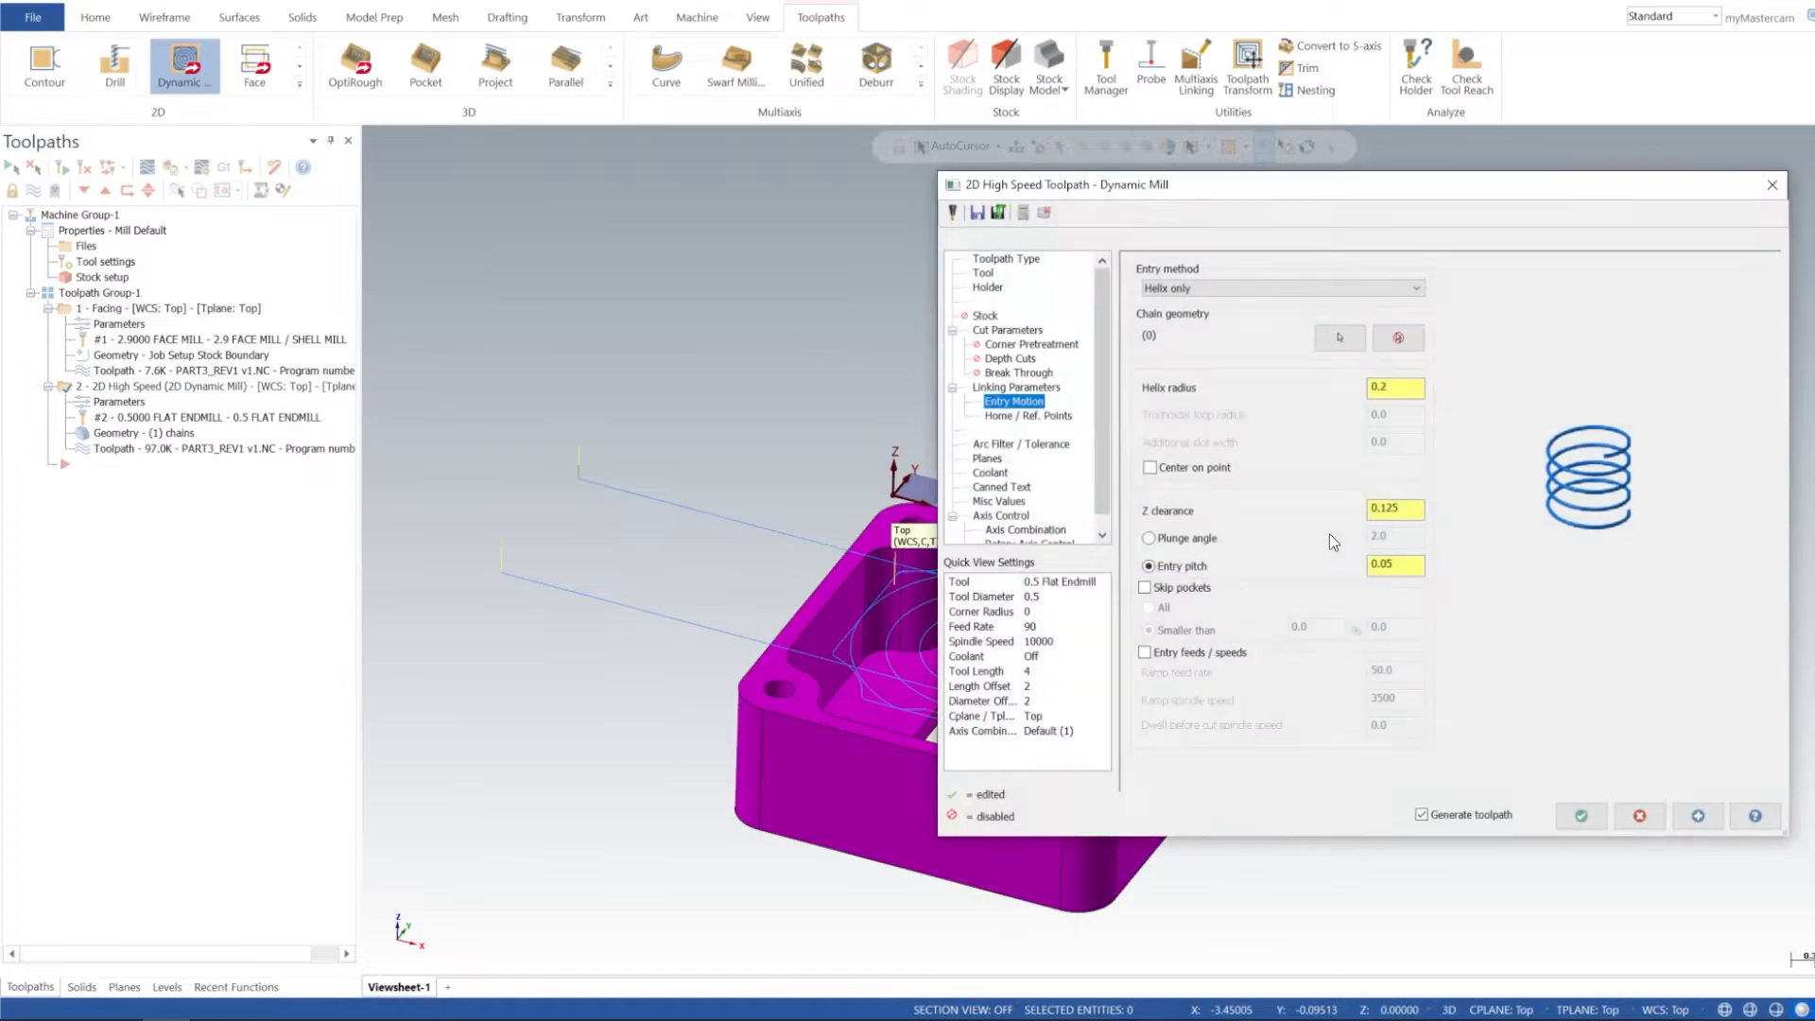
{"action": "left_click", "coordinate": [1029, 389]}
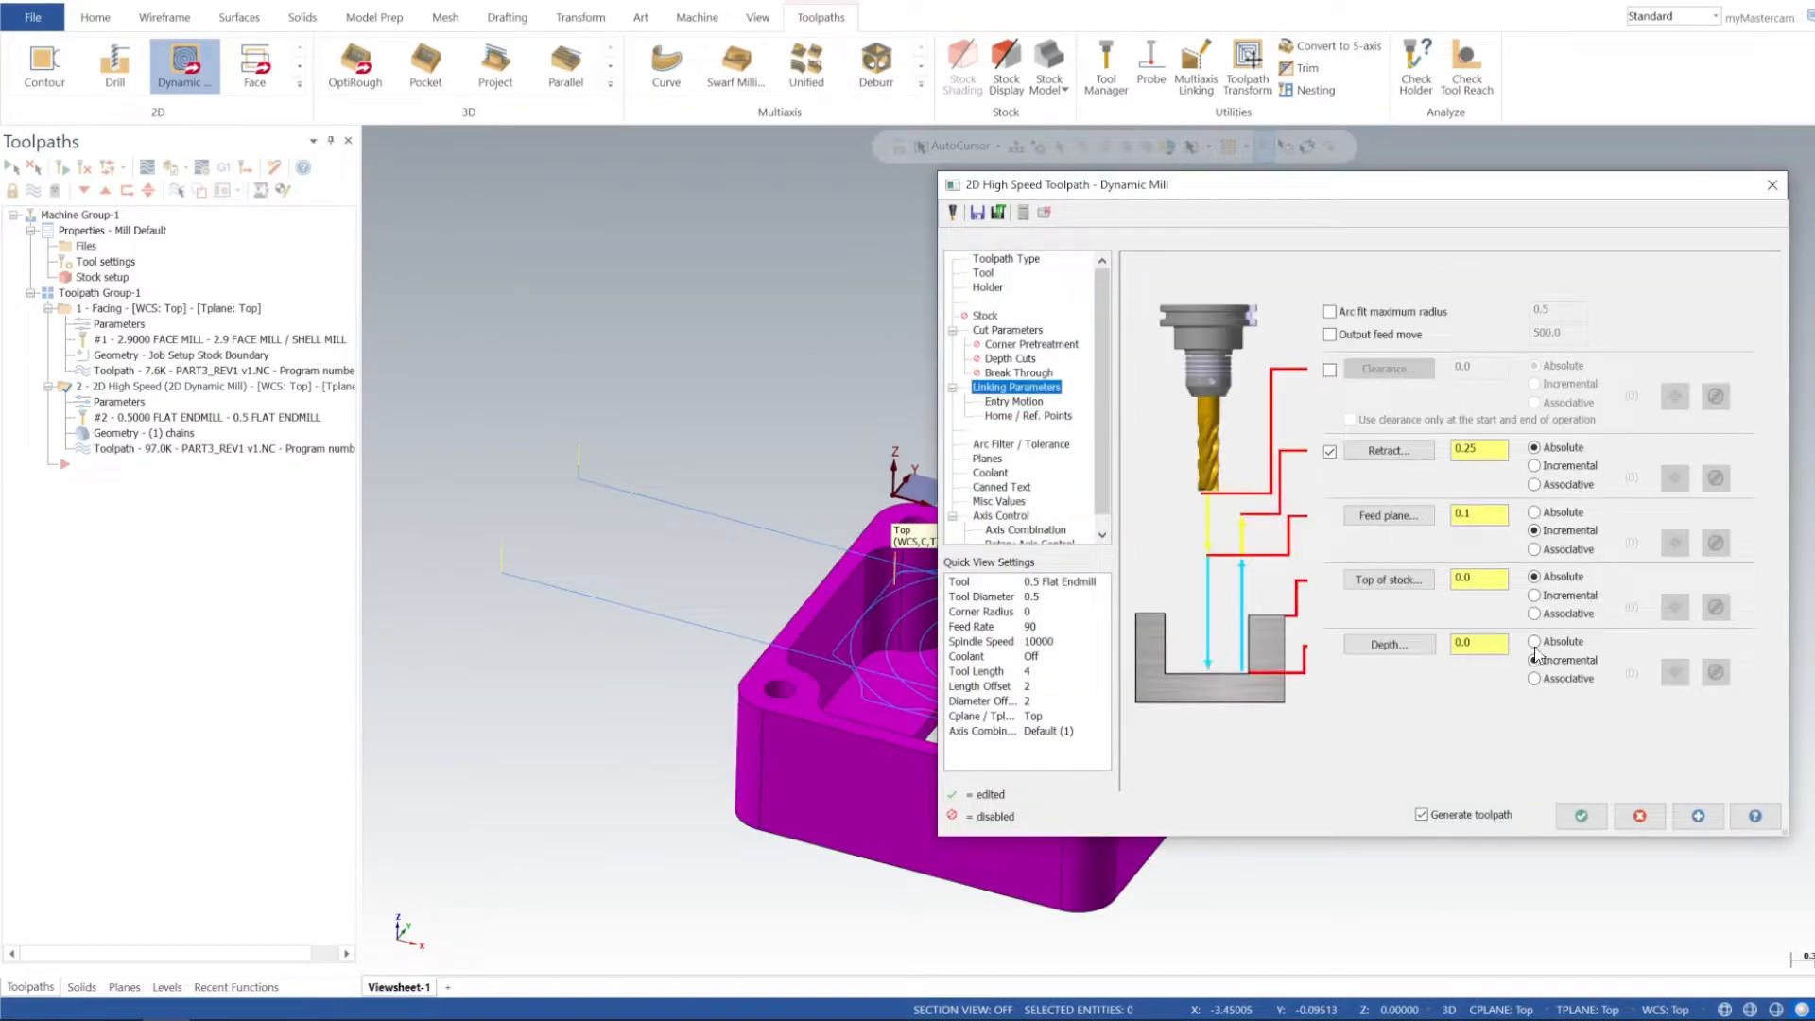
{"action": "left_click", "coordinate": [1386, 645]}
{"action": "left_click", "coordinate": [968, 638]}
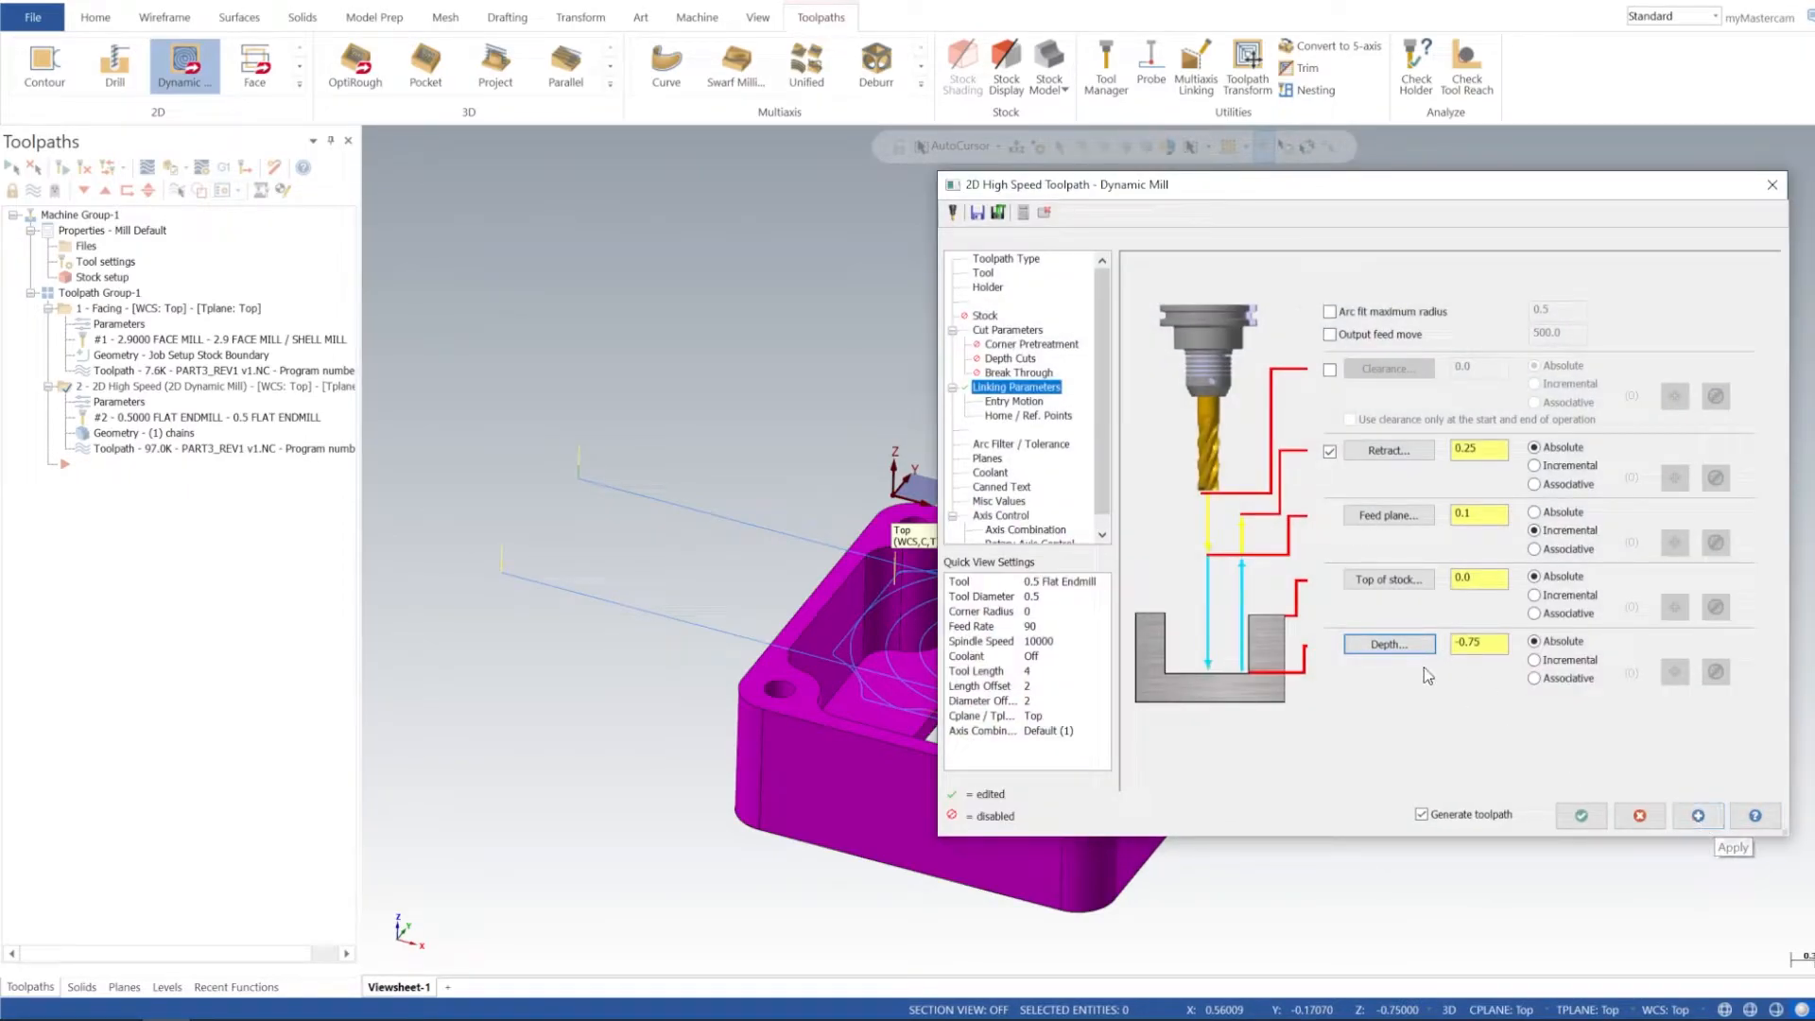
{"action": "left_click", "coordinate": [1698, 816]}
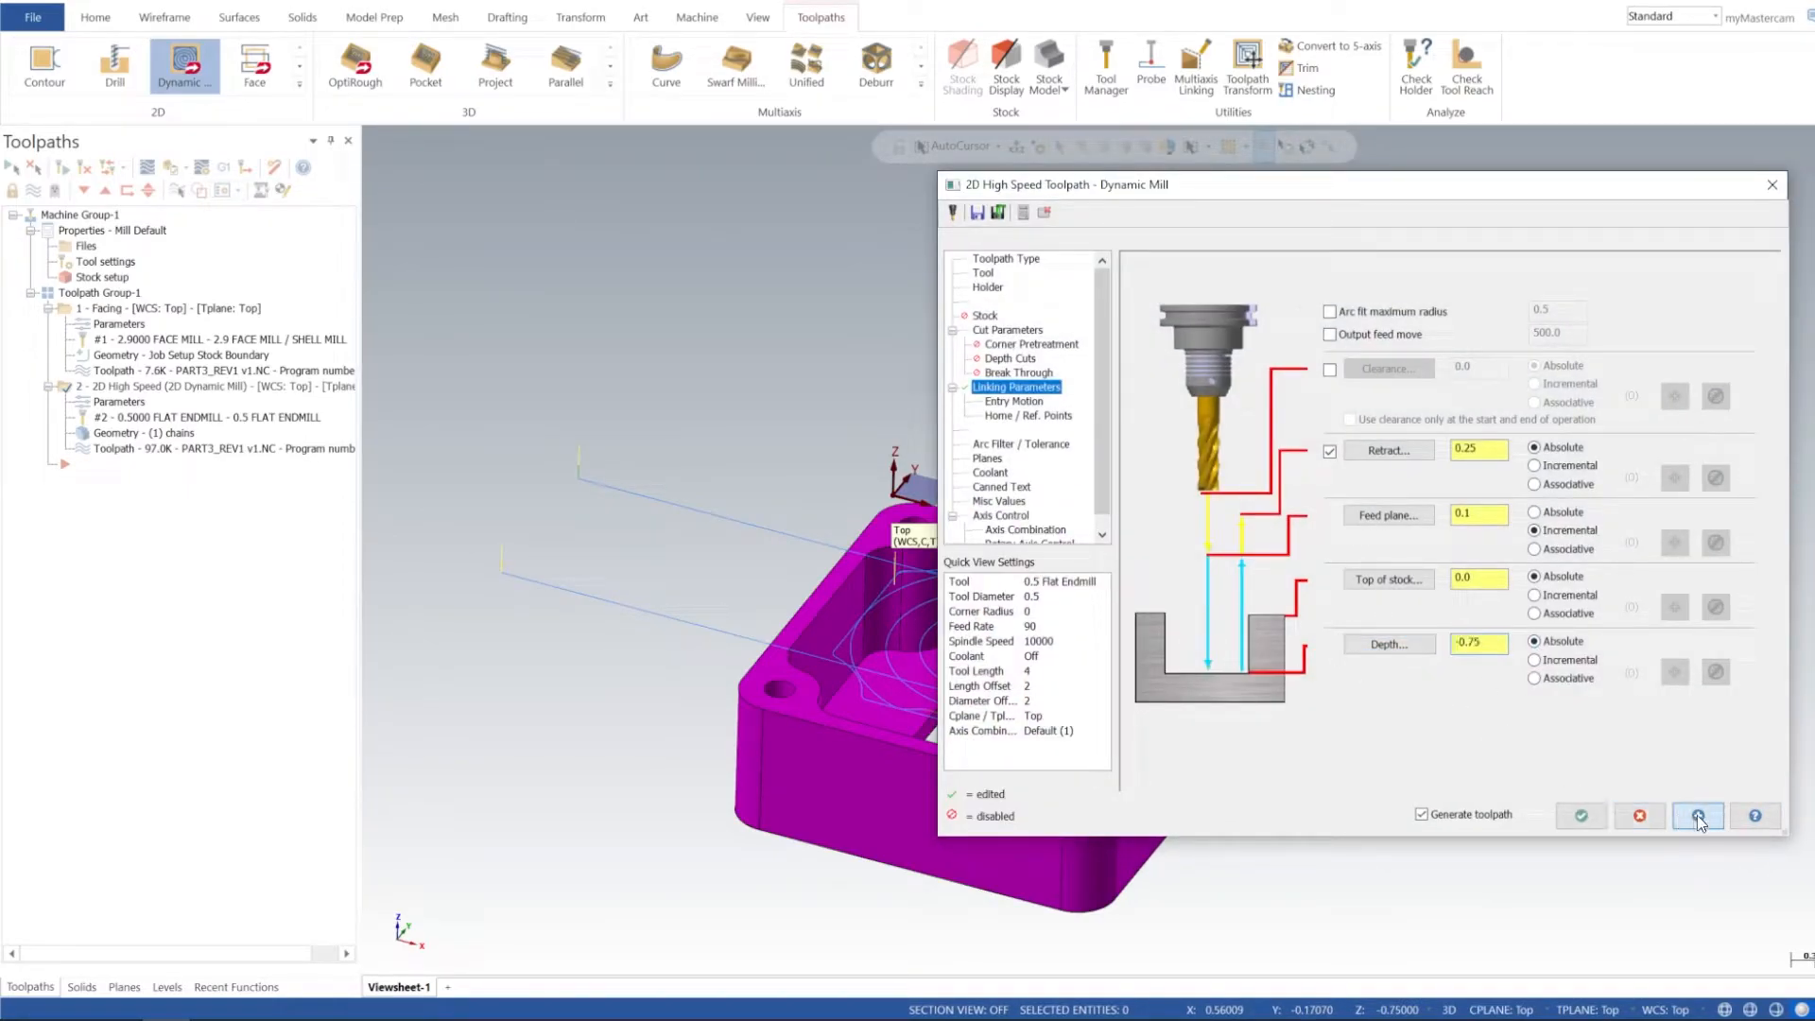
Step: Accept the pocket's Dynamic Mill parameters and inspect the regenerated toolpath against the pocket floor
{"action": "left_click", "coordinate": [1581, 815]}
{"action": "middle_click_drag", "start_coordinate": [1164, 676], "coordinate": [1078, 695]}
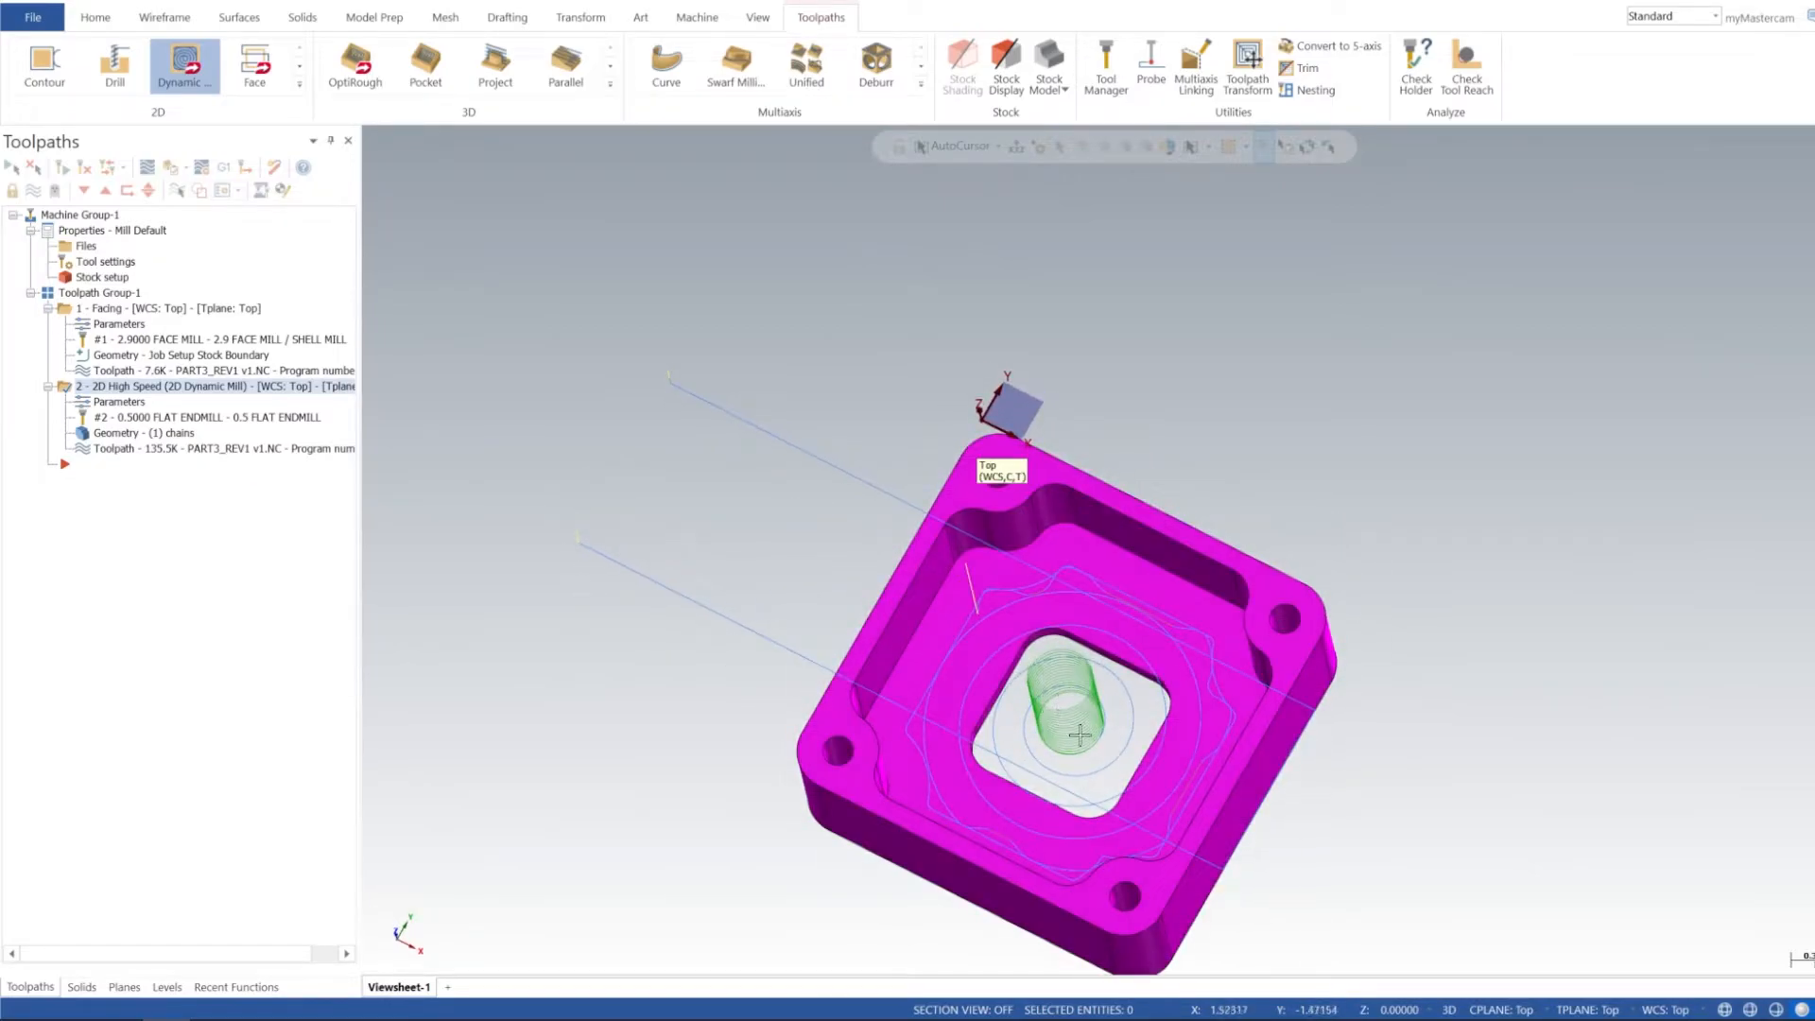
{"action": "middle_click_drag", "start_coordinate": [1148, 643], "coordinate": [1147, 576]}
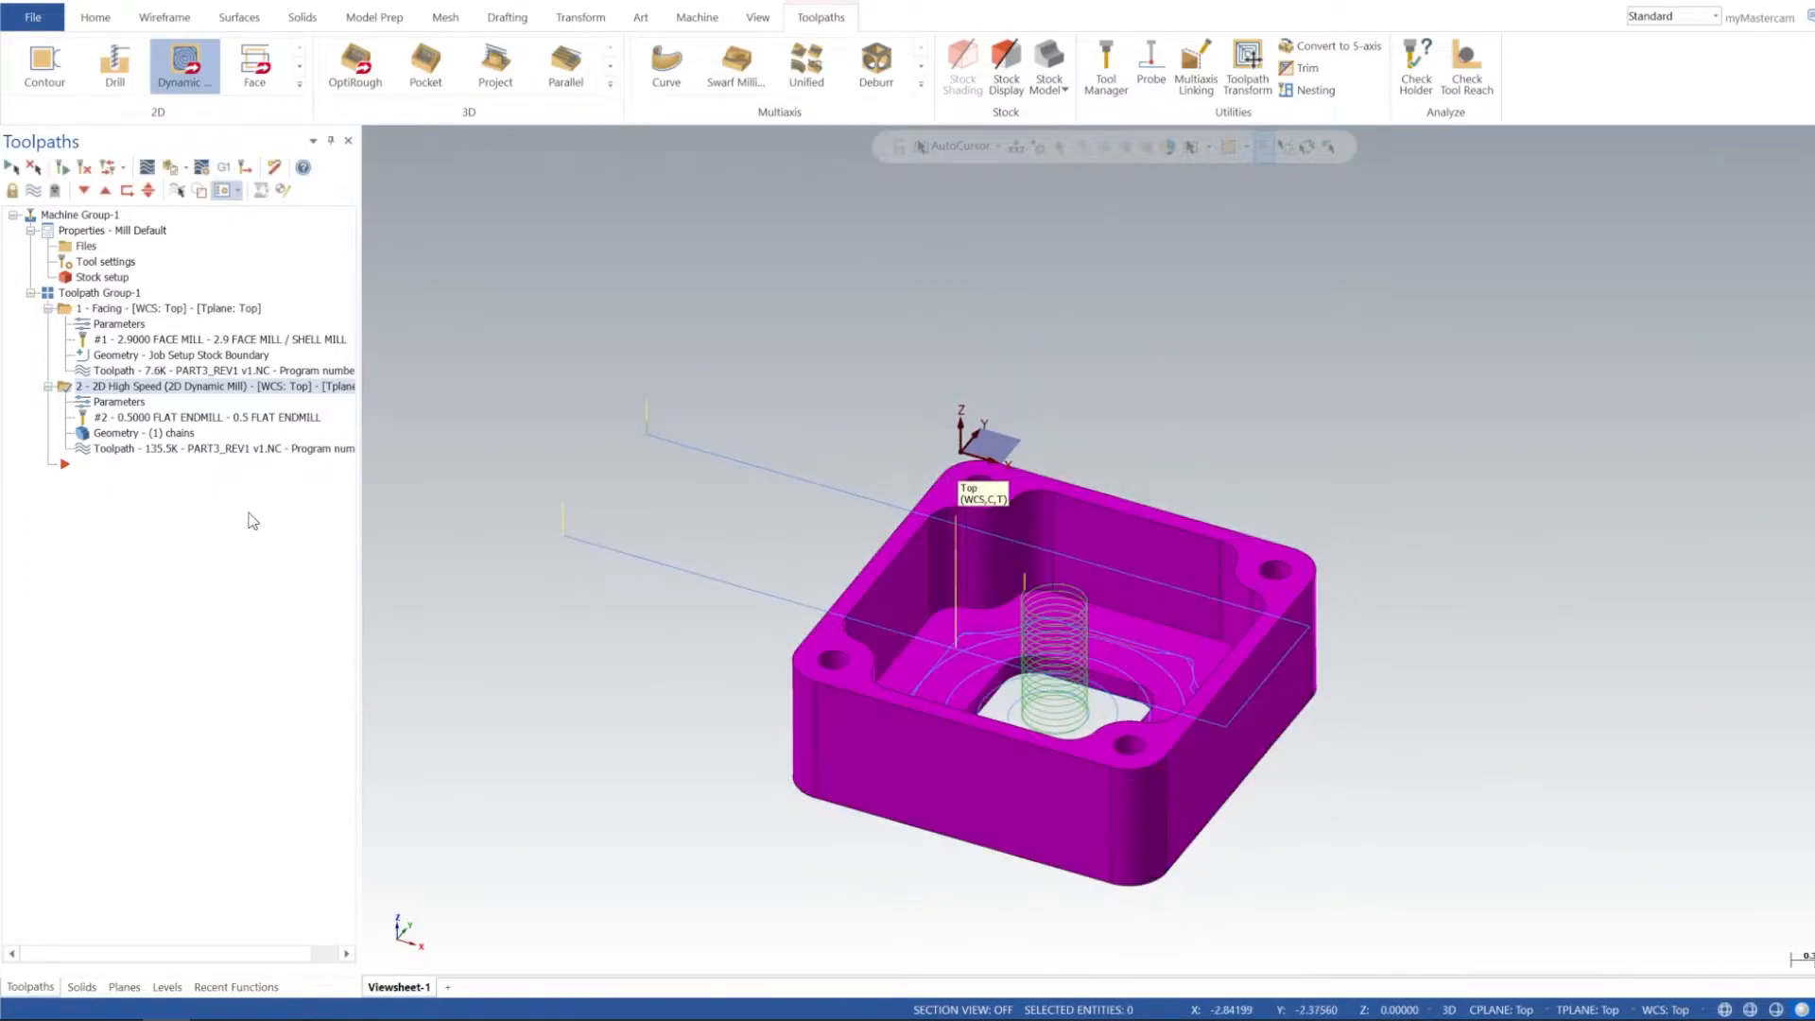
Step: Create another Dynamic Mill toolpath using the lower edge loop of the central square opening as its containment region
{"action": "left_click", "coordinate": [189, 76]}
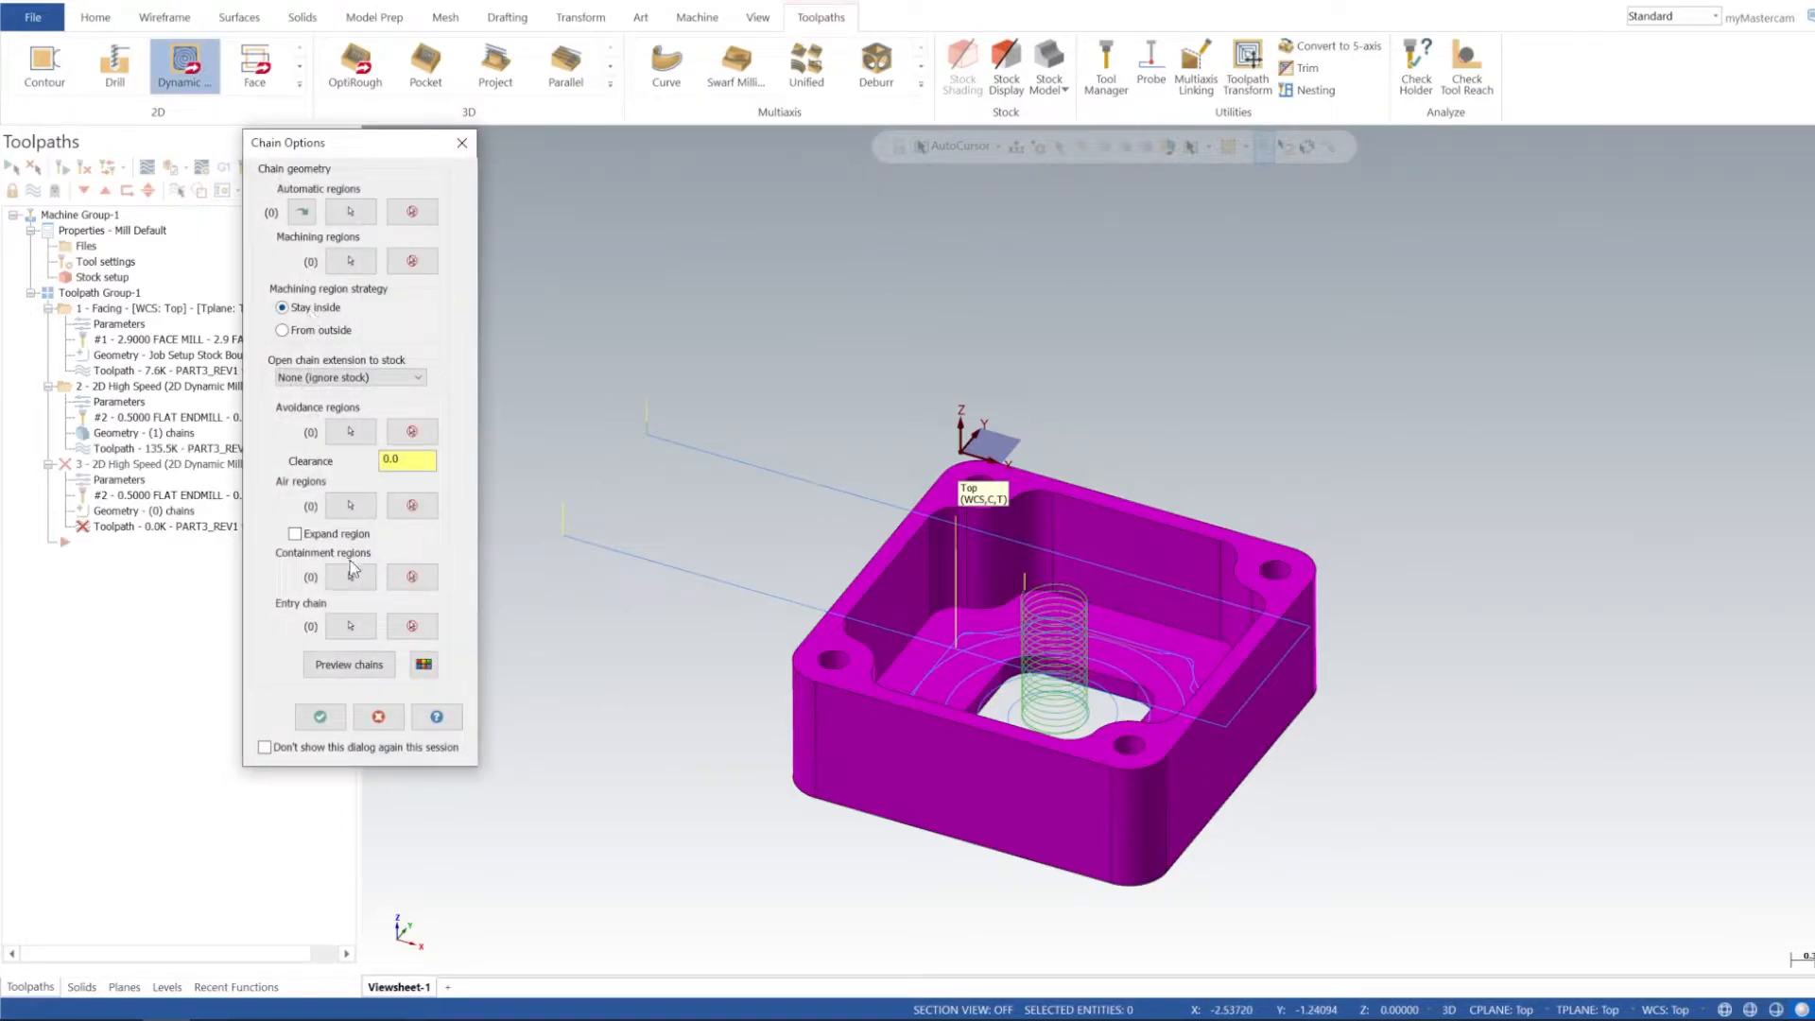
{"action": "left_click", "coordinate": [350, 577]}
{"action": "middle_click_drag", "start_coordinate": [1111, 477], "coordinate": [1152, 604], "text": "shift"}
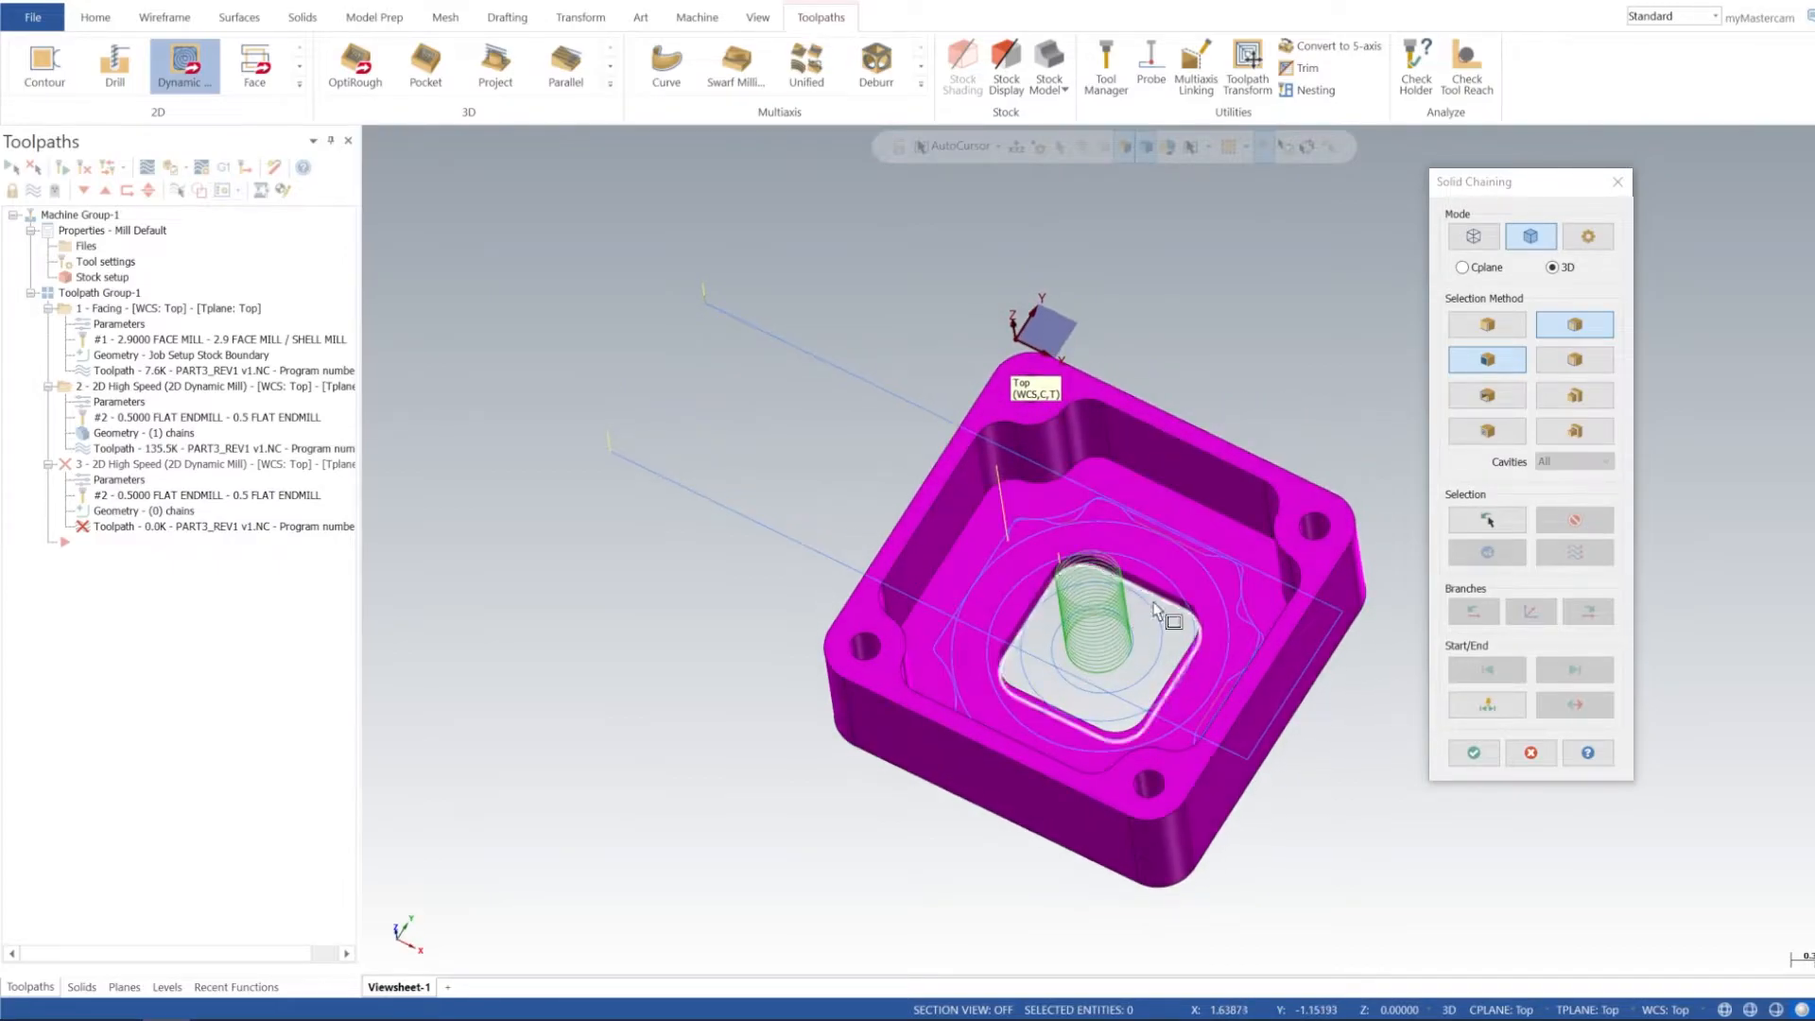
{"action": "left_click", "coordinate": [1142, 668]}
{"action": "scroll", "coordinate": [1140, 664], "scroll_direction": "up", "scroll_amount": 4}
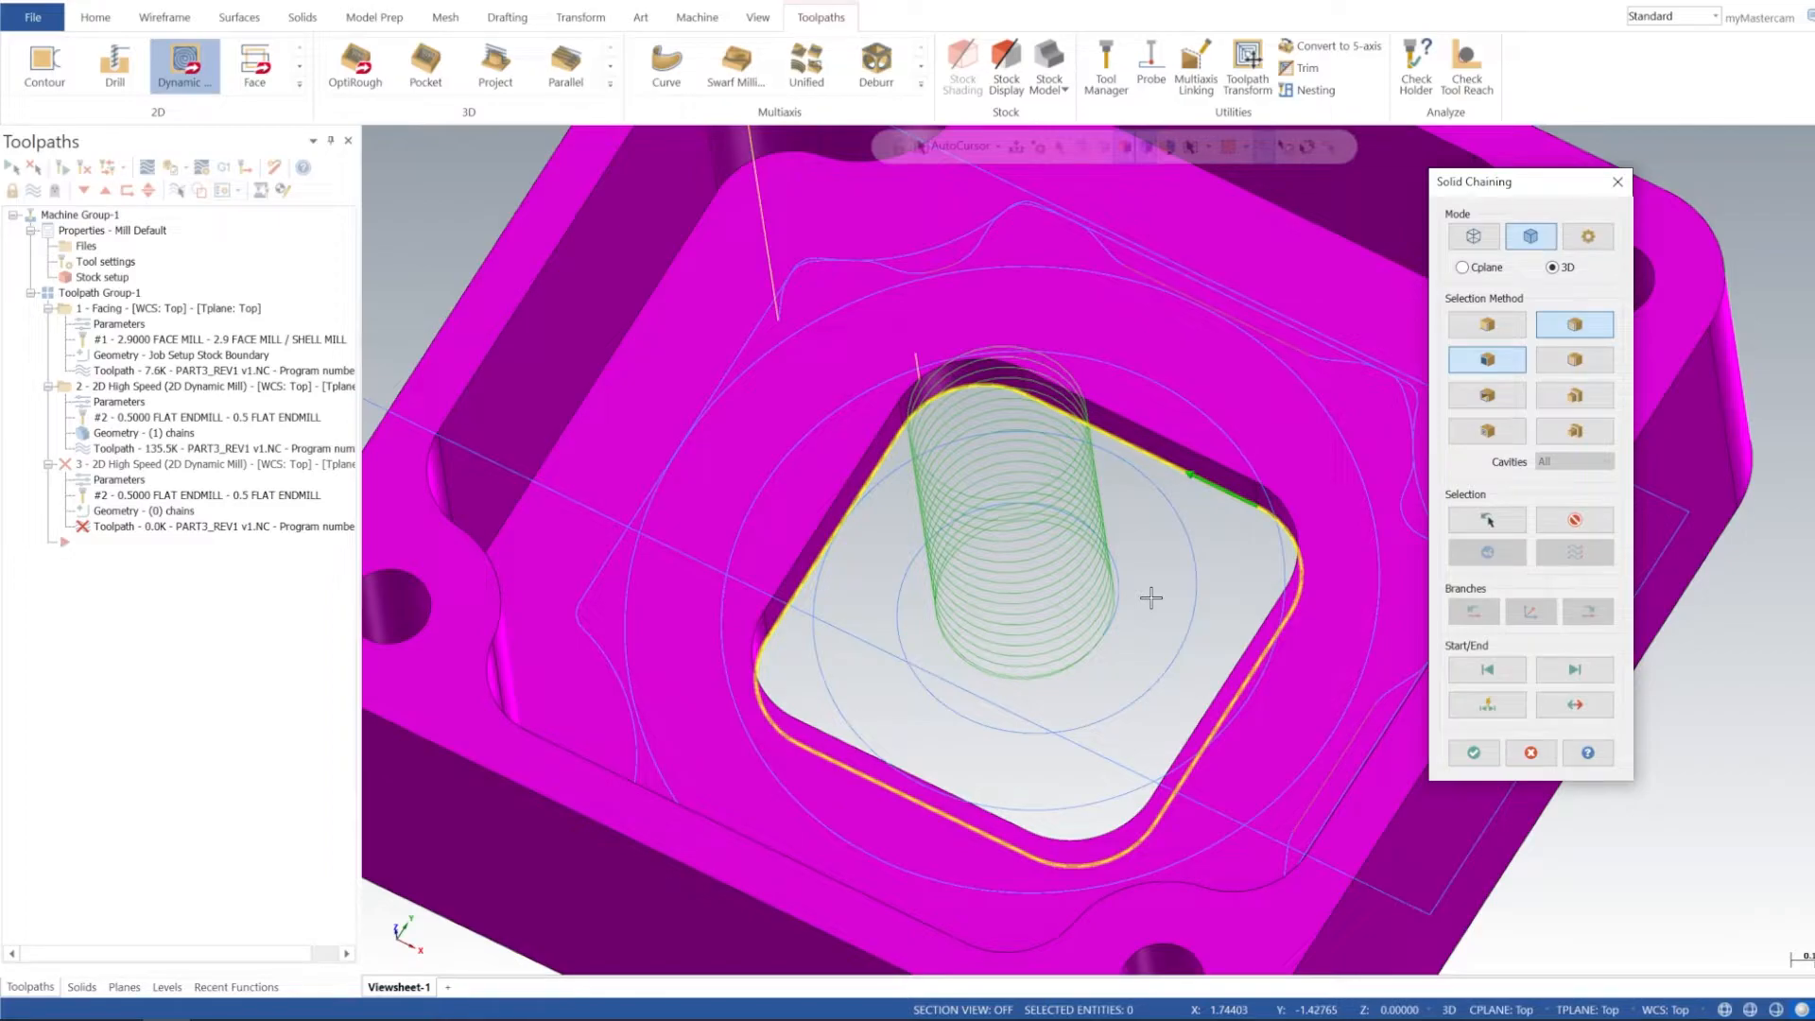
{"action": "left_click", "coordinate": [1473, 753]}
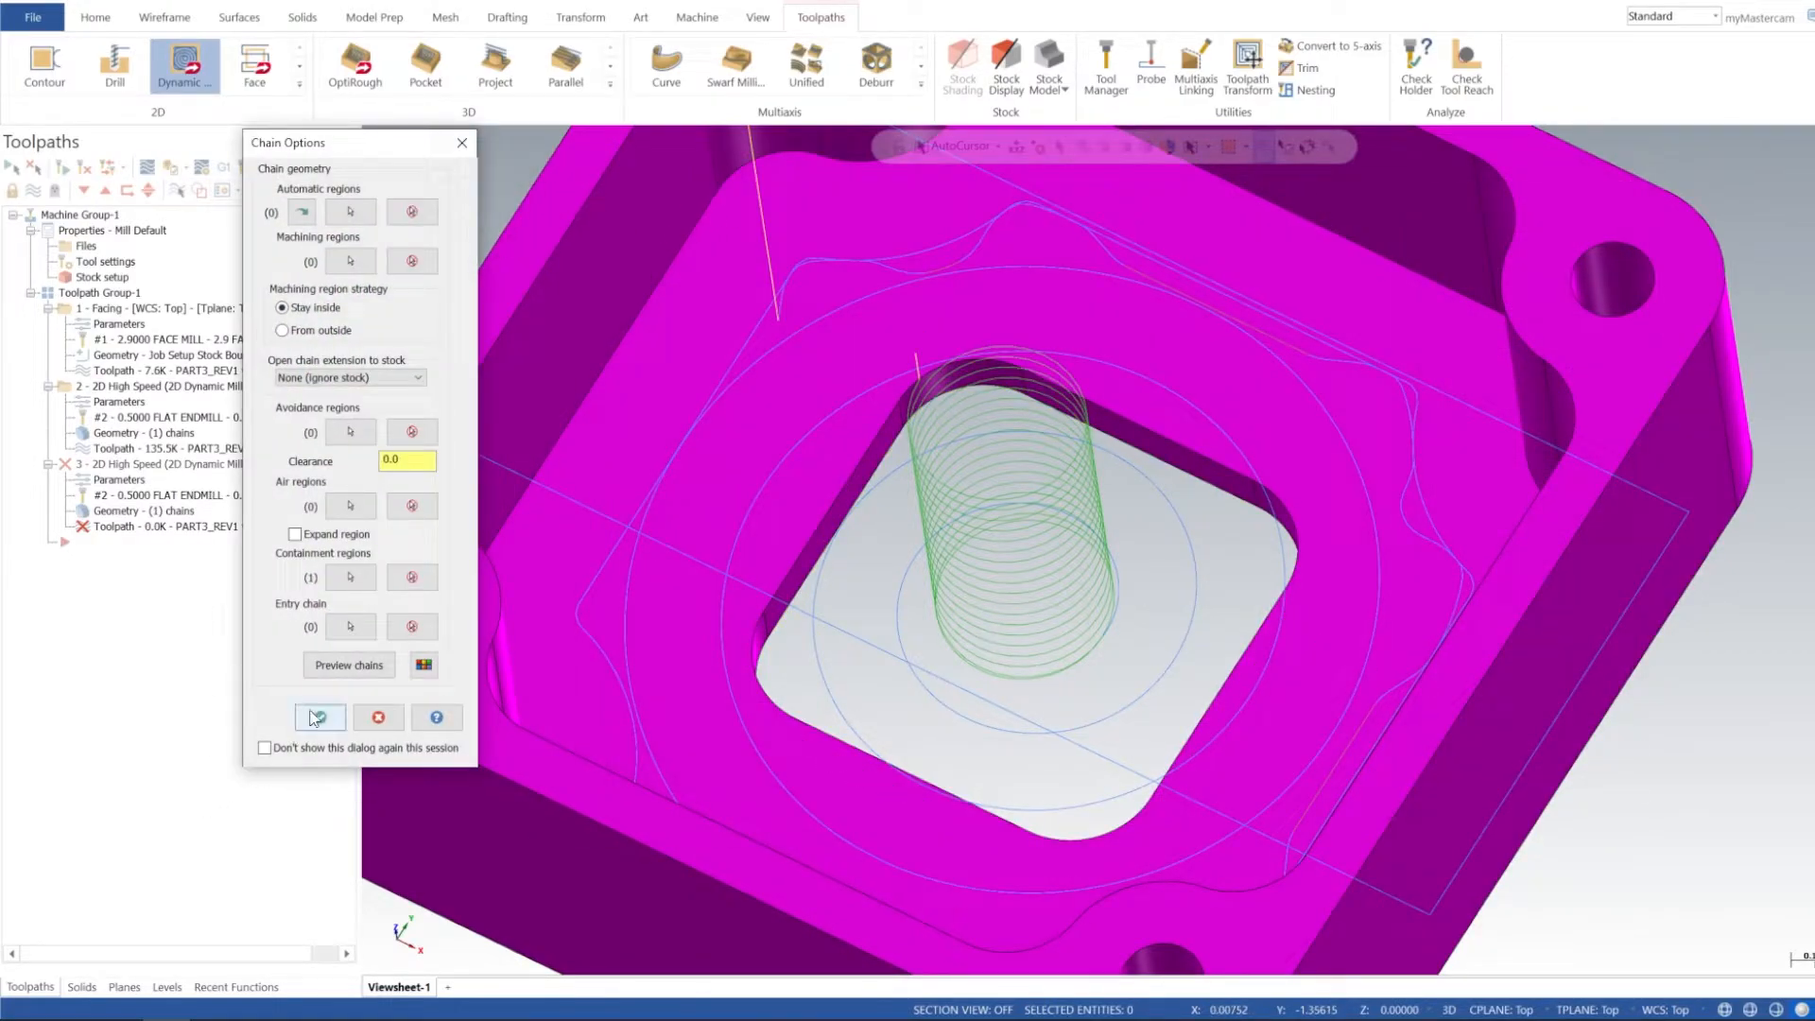
{"action": "left_click", "coordinate": [319, 717]}
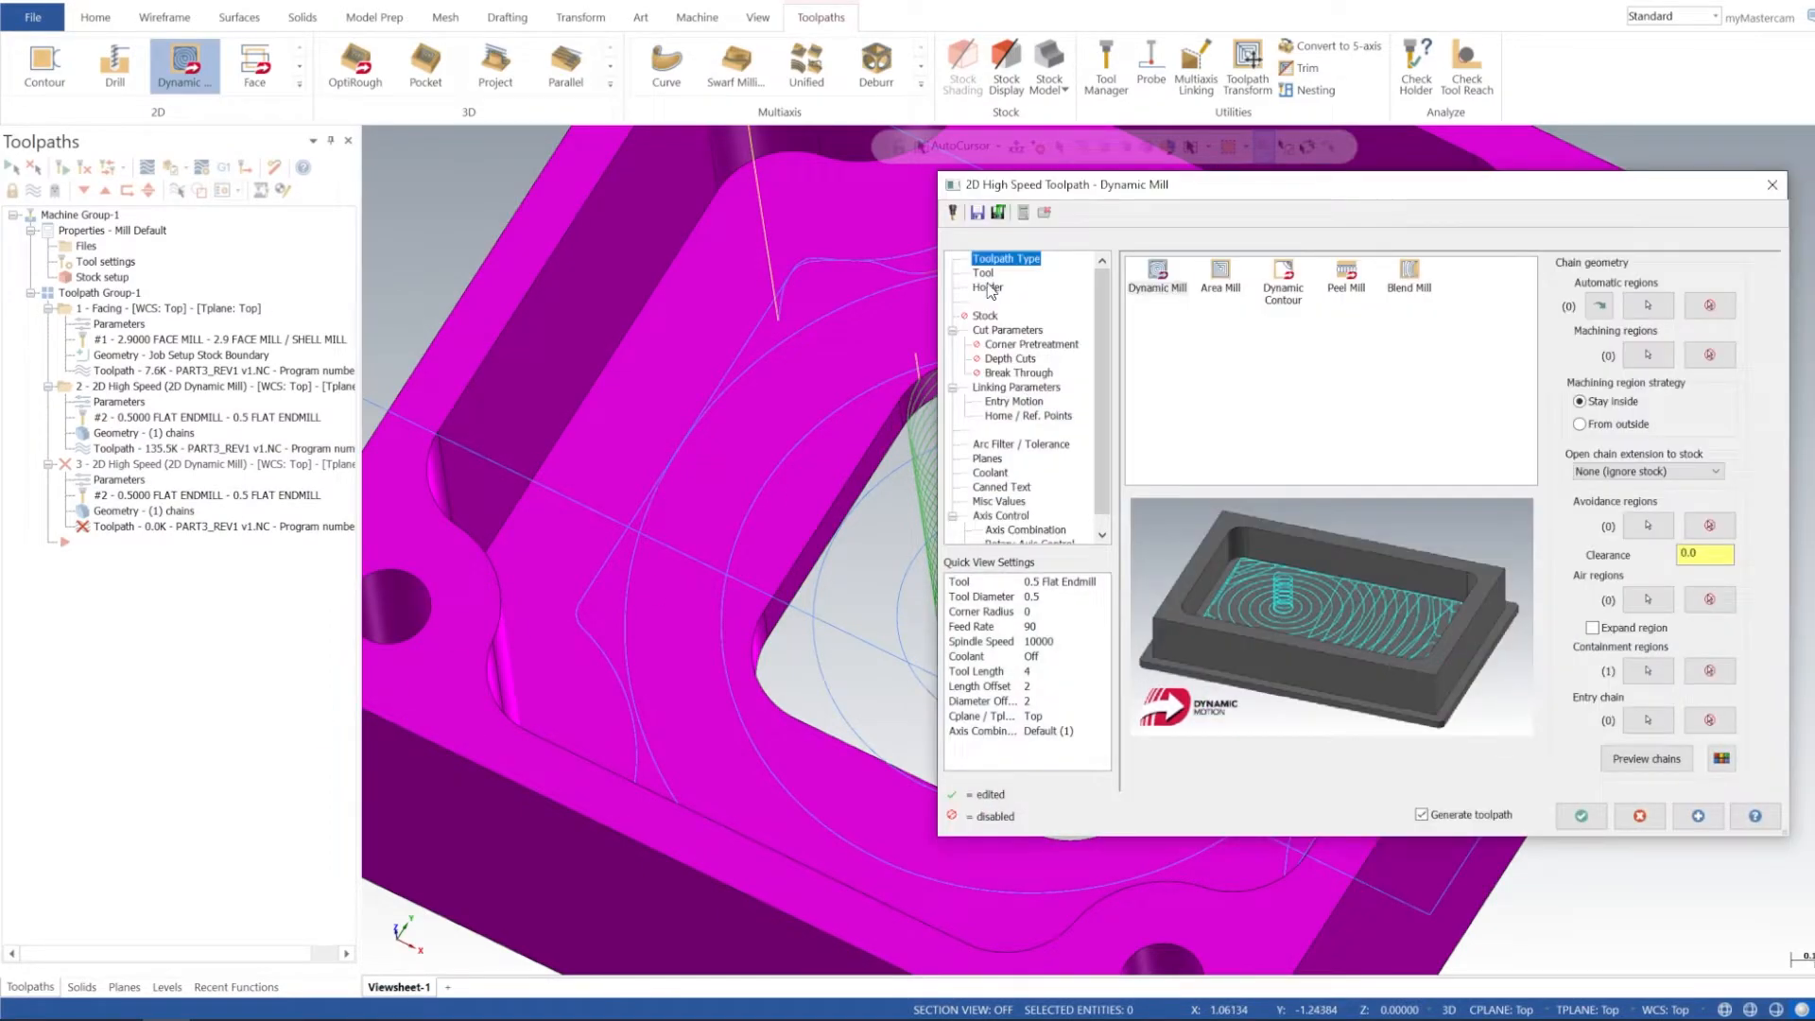
Step: Assign the 0.5 Flat Endmill with a spindle speed of 10000 and a feed rate of 90
{"action": "left_click", "coordinate": [983, 274]}
{"action": "left_click", "coordinate": [1268, 303]}
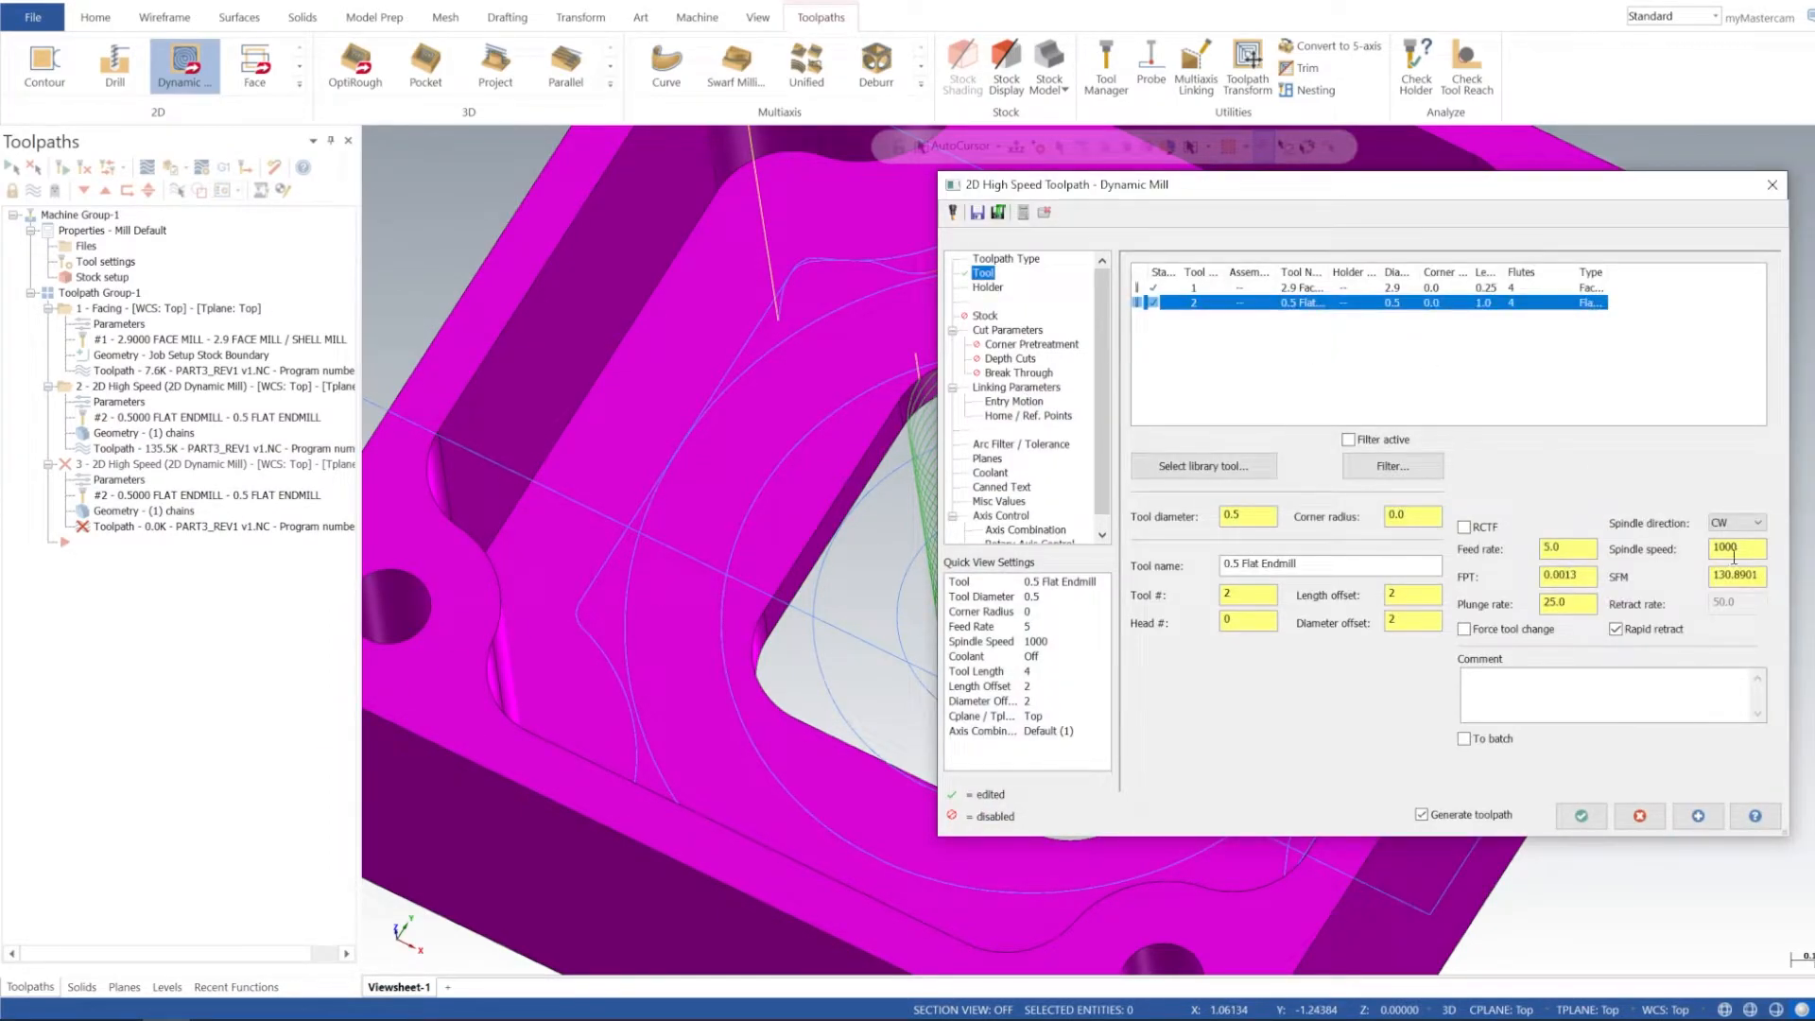
{"action": "double_click", "coordinate": [1730, 550]}
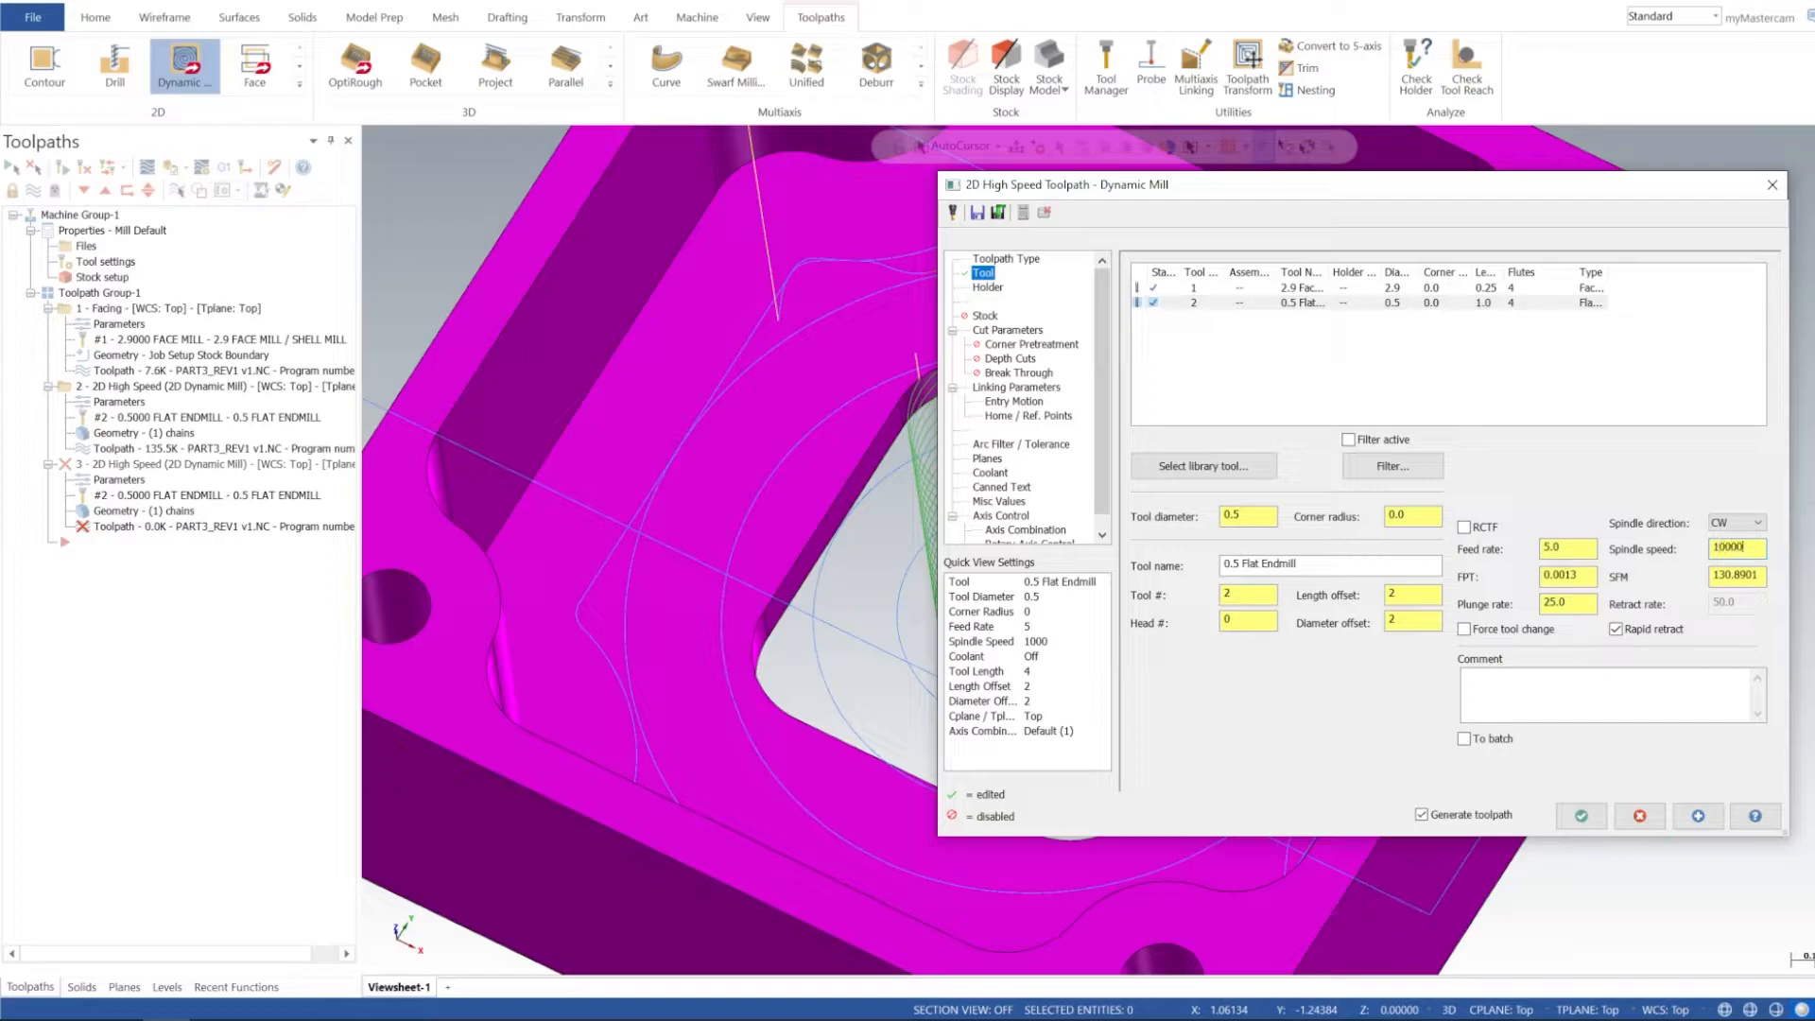
{"action": "double_click", "coordinate": [1563, 547]}
{"action": "type", "text": "90"}
{"action": "key", "text": "Tab"}
Step: Set the absolute depth to -0.875 from the opening's lower edge and the top of stock to -0.75 from the pocket floor
{"action": "left_click", "coordinate": [1000, 333]}
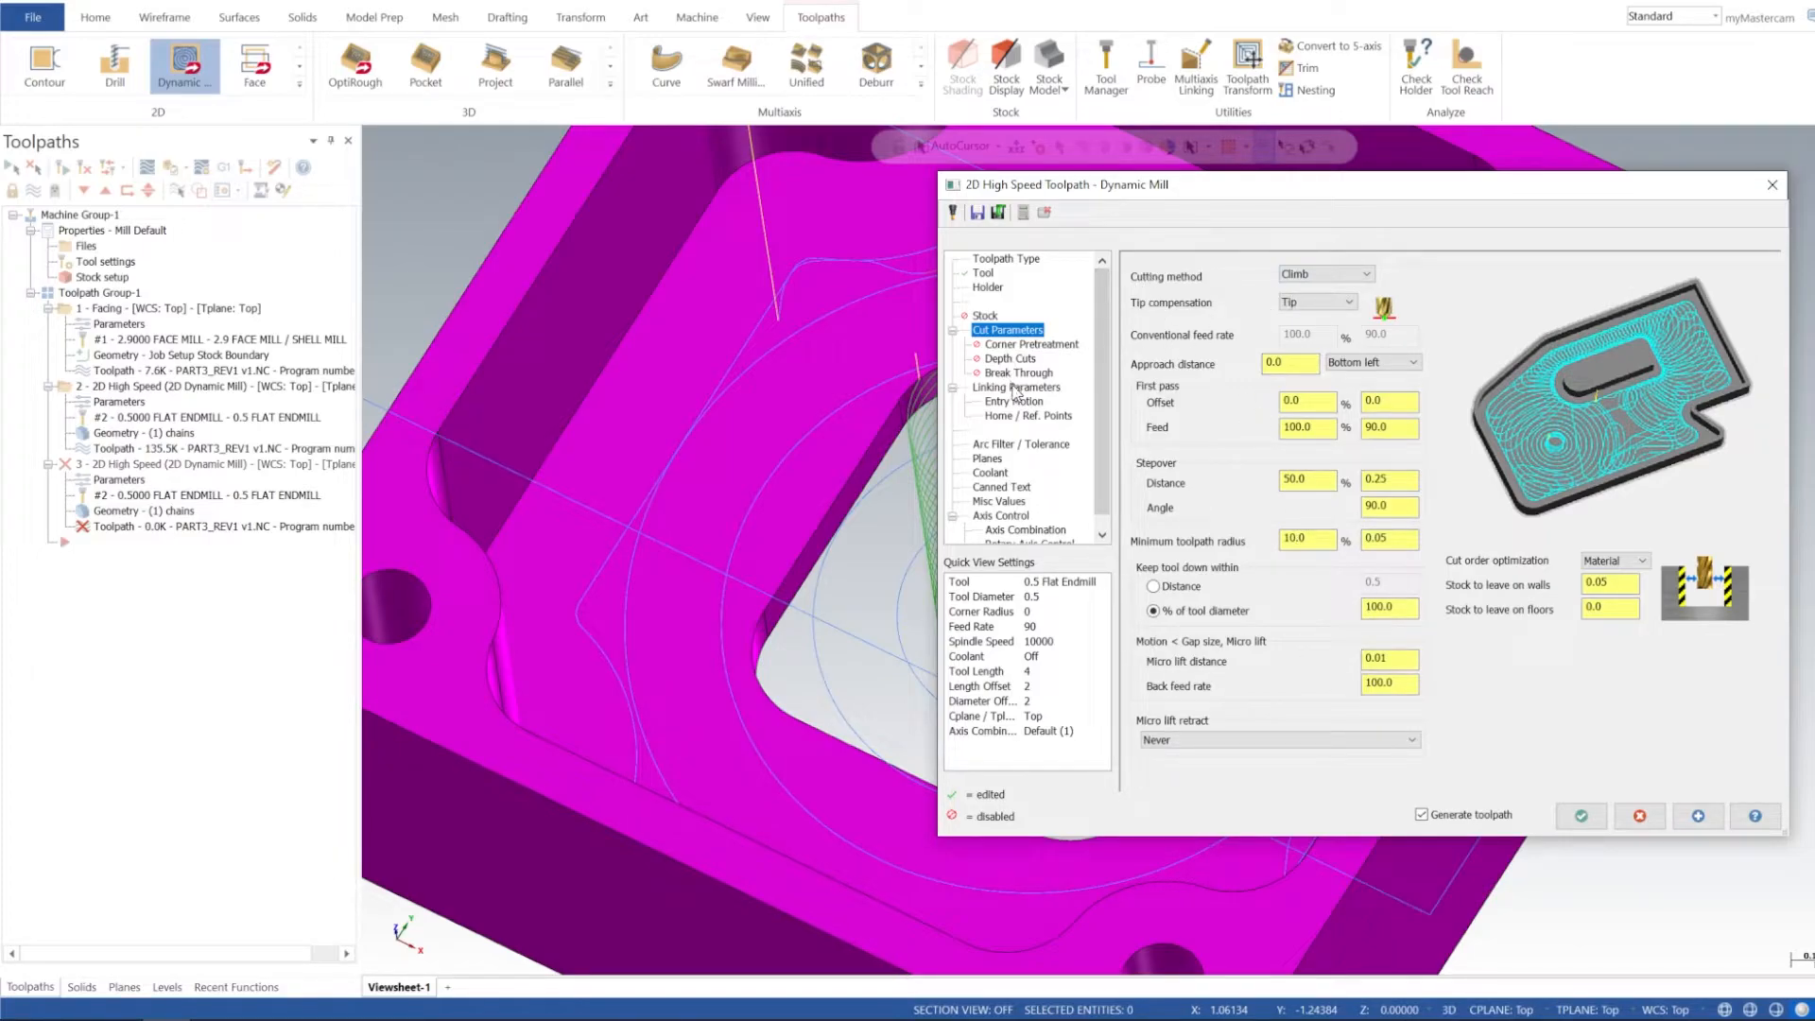
{"action": "left_click", "coordinate": [1015, 359]}
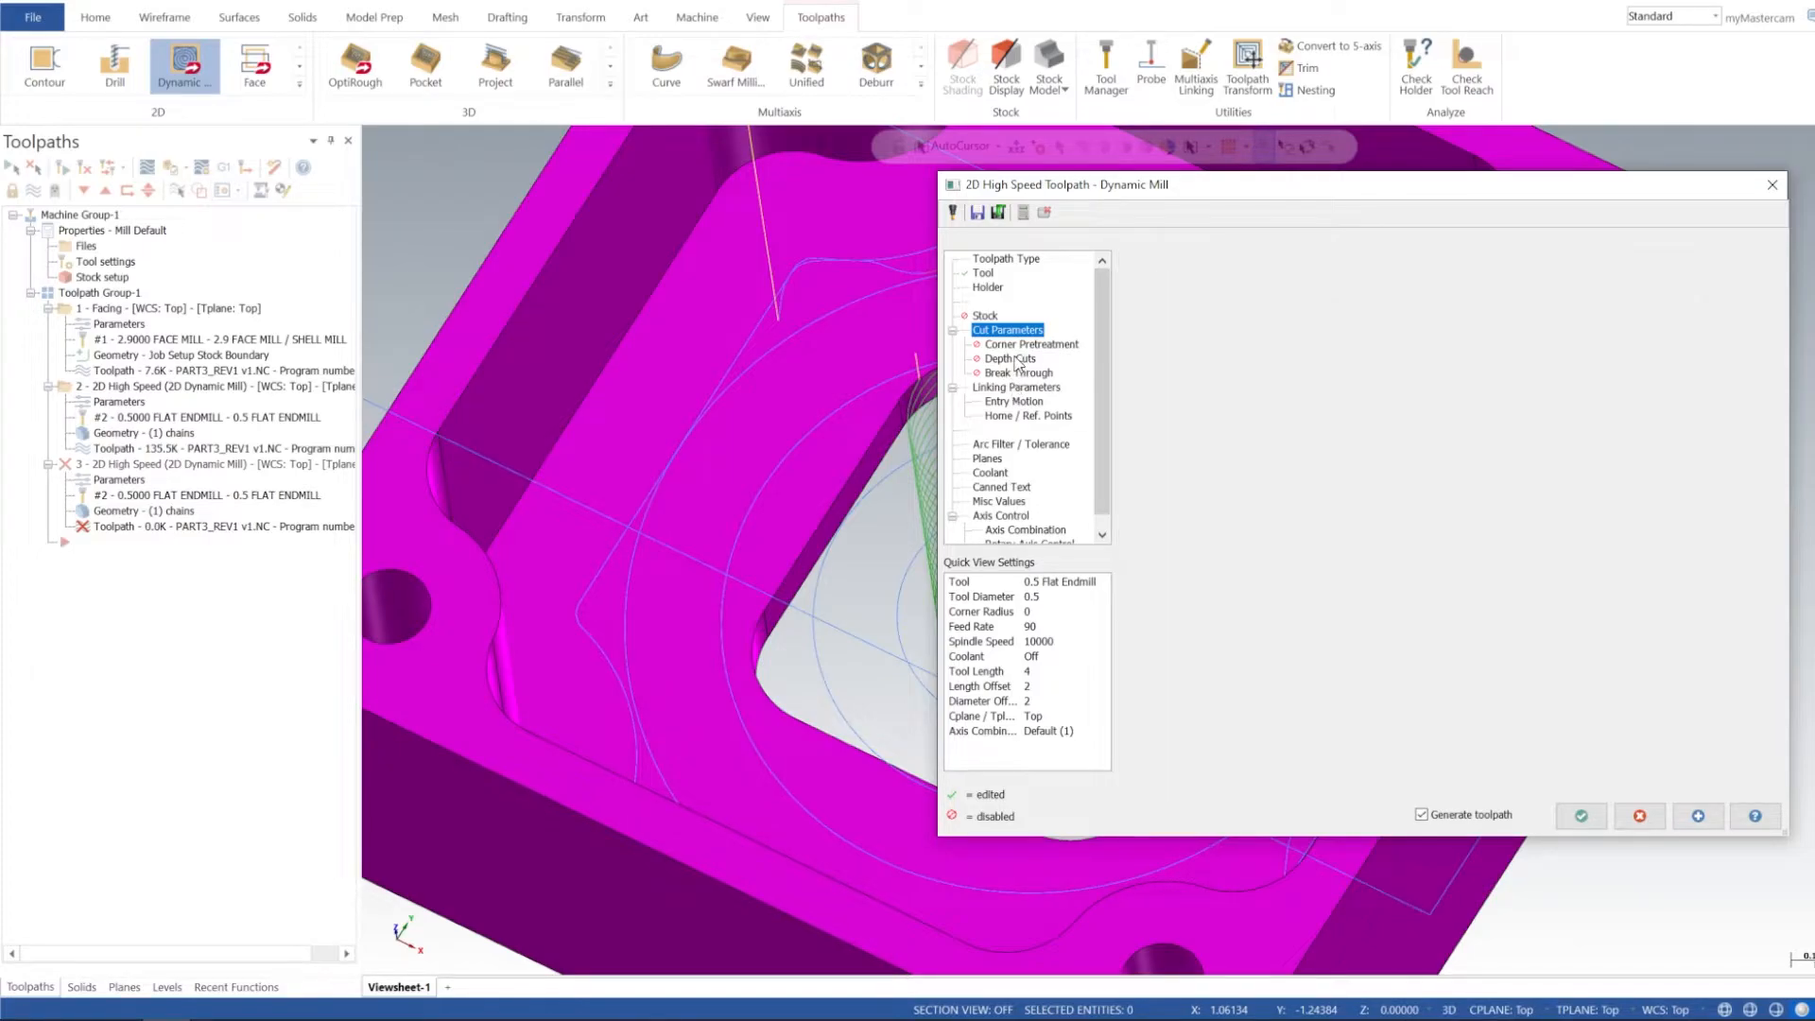
{"action": "left_click", "coordinate": [1026, 402]}
{"action": "left_click", "coordinate": [1028, 387]}
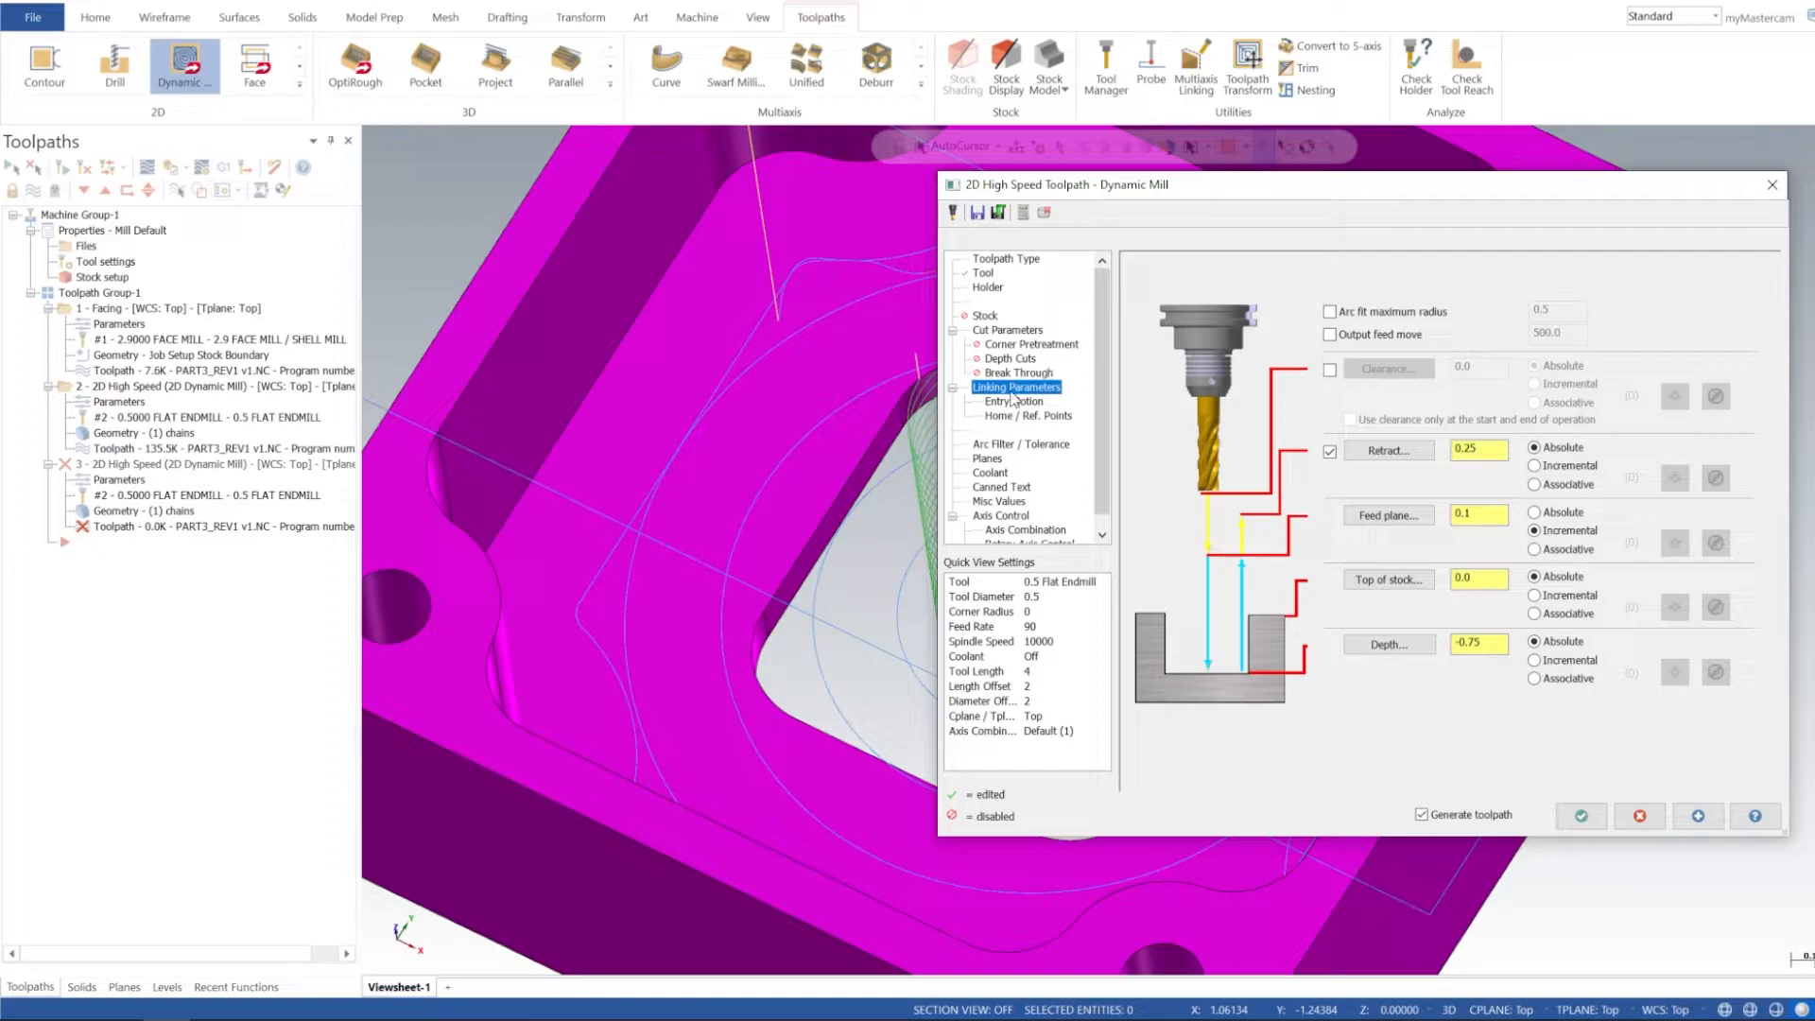
{"action": "left_click", "coordinate": [1389, 644]}
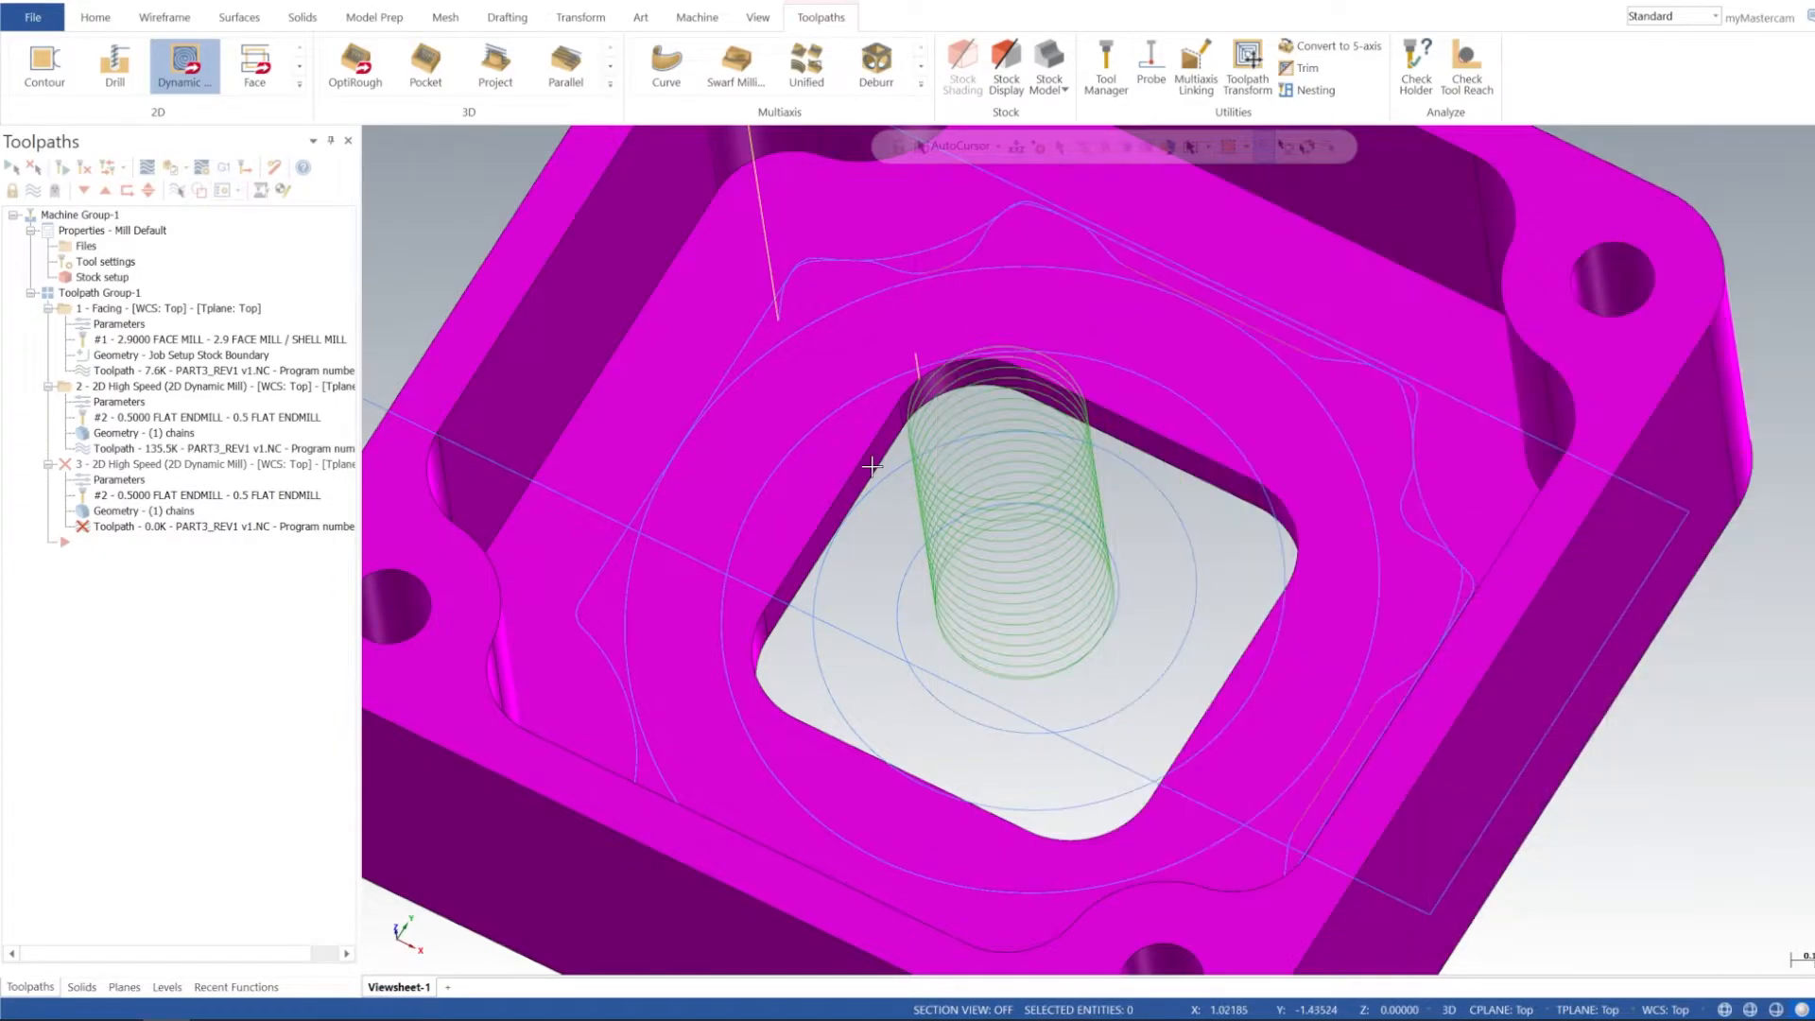
{"action": "left_click", "coordinate": [949, 406]}
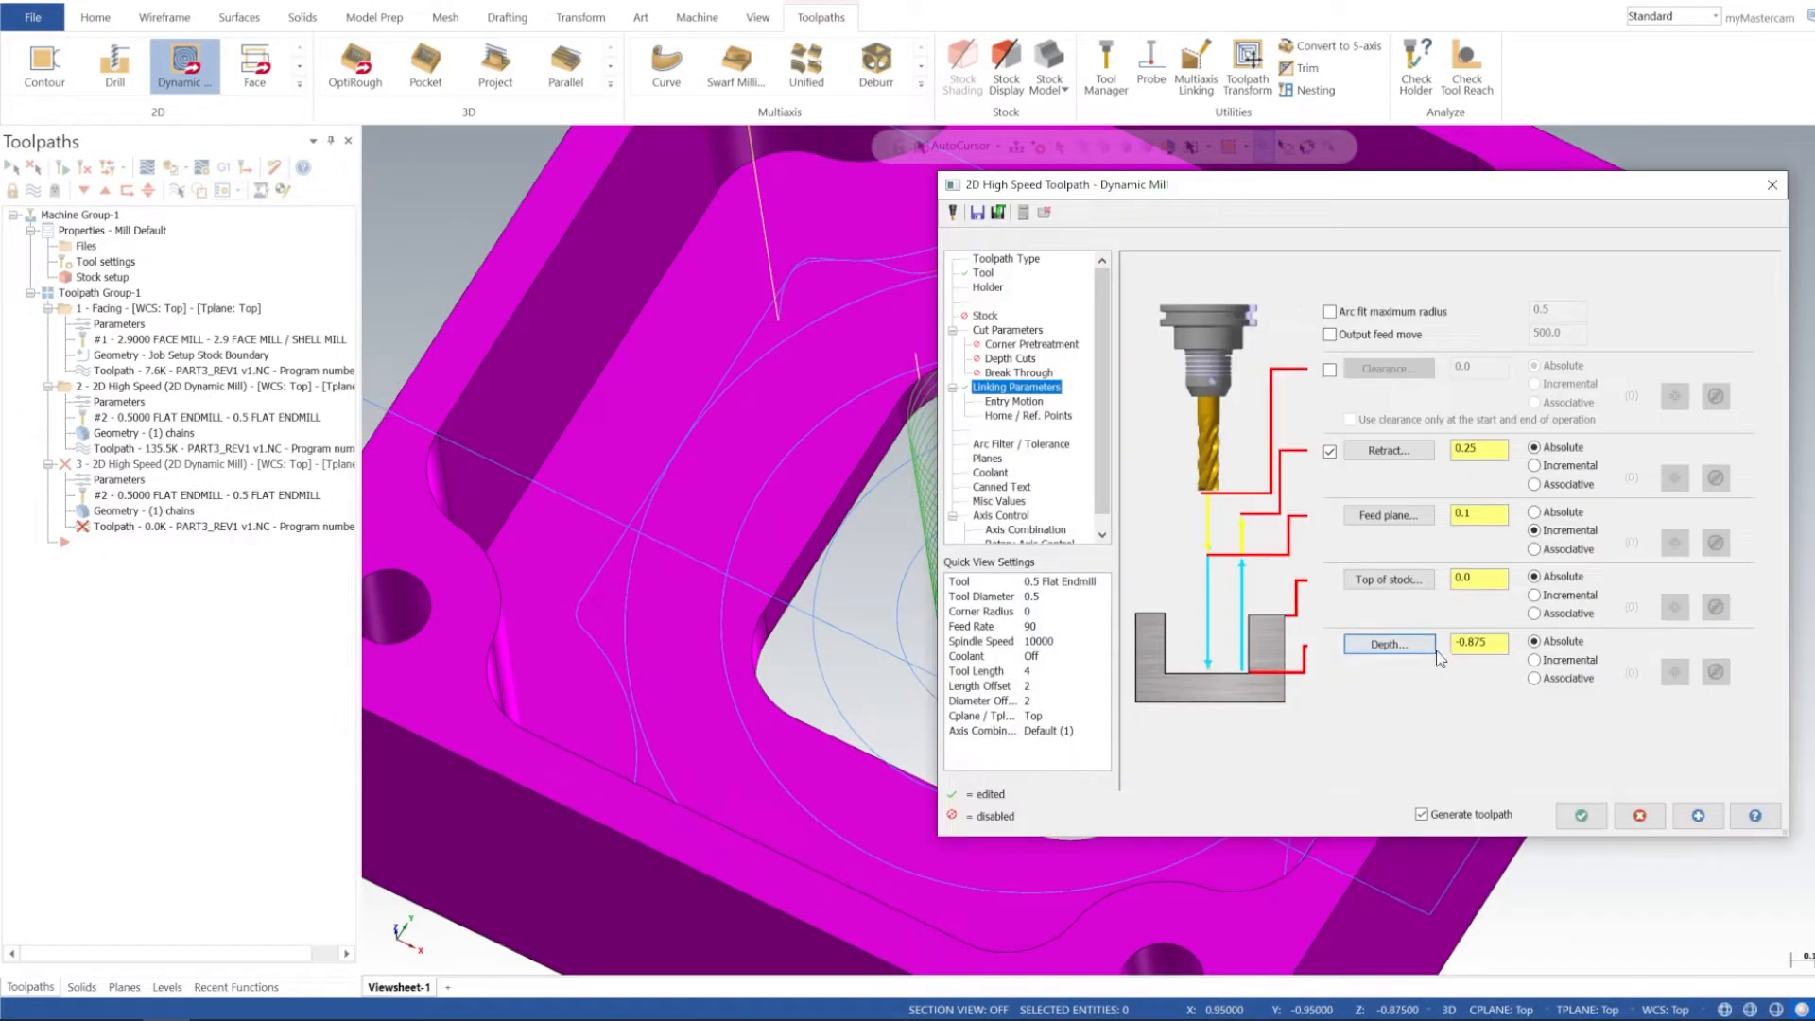
{"action": "left_click_drag", "start_coordinate": [1496, 646], "coordinate": [1453, 653]}
{"action": "left_click", "coordinate": [1388, 580]}
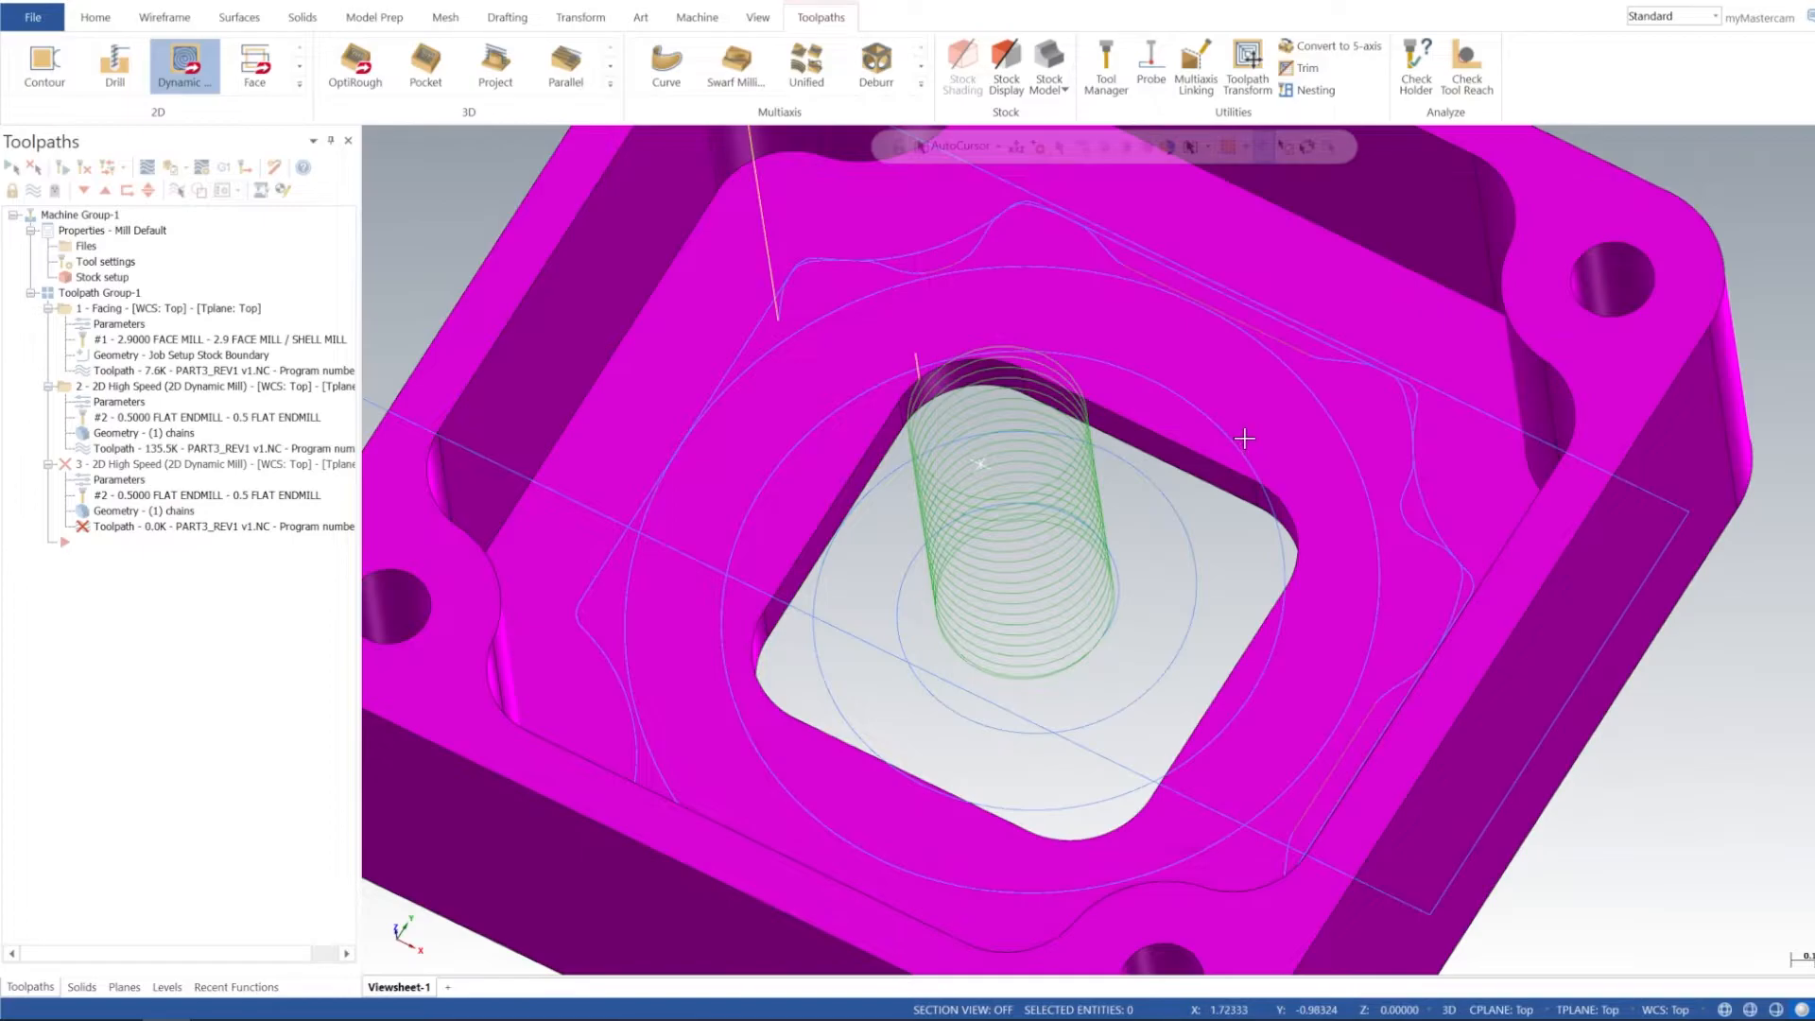
{"action": "left_click", "coordinate": [1261, 489]}
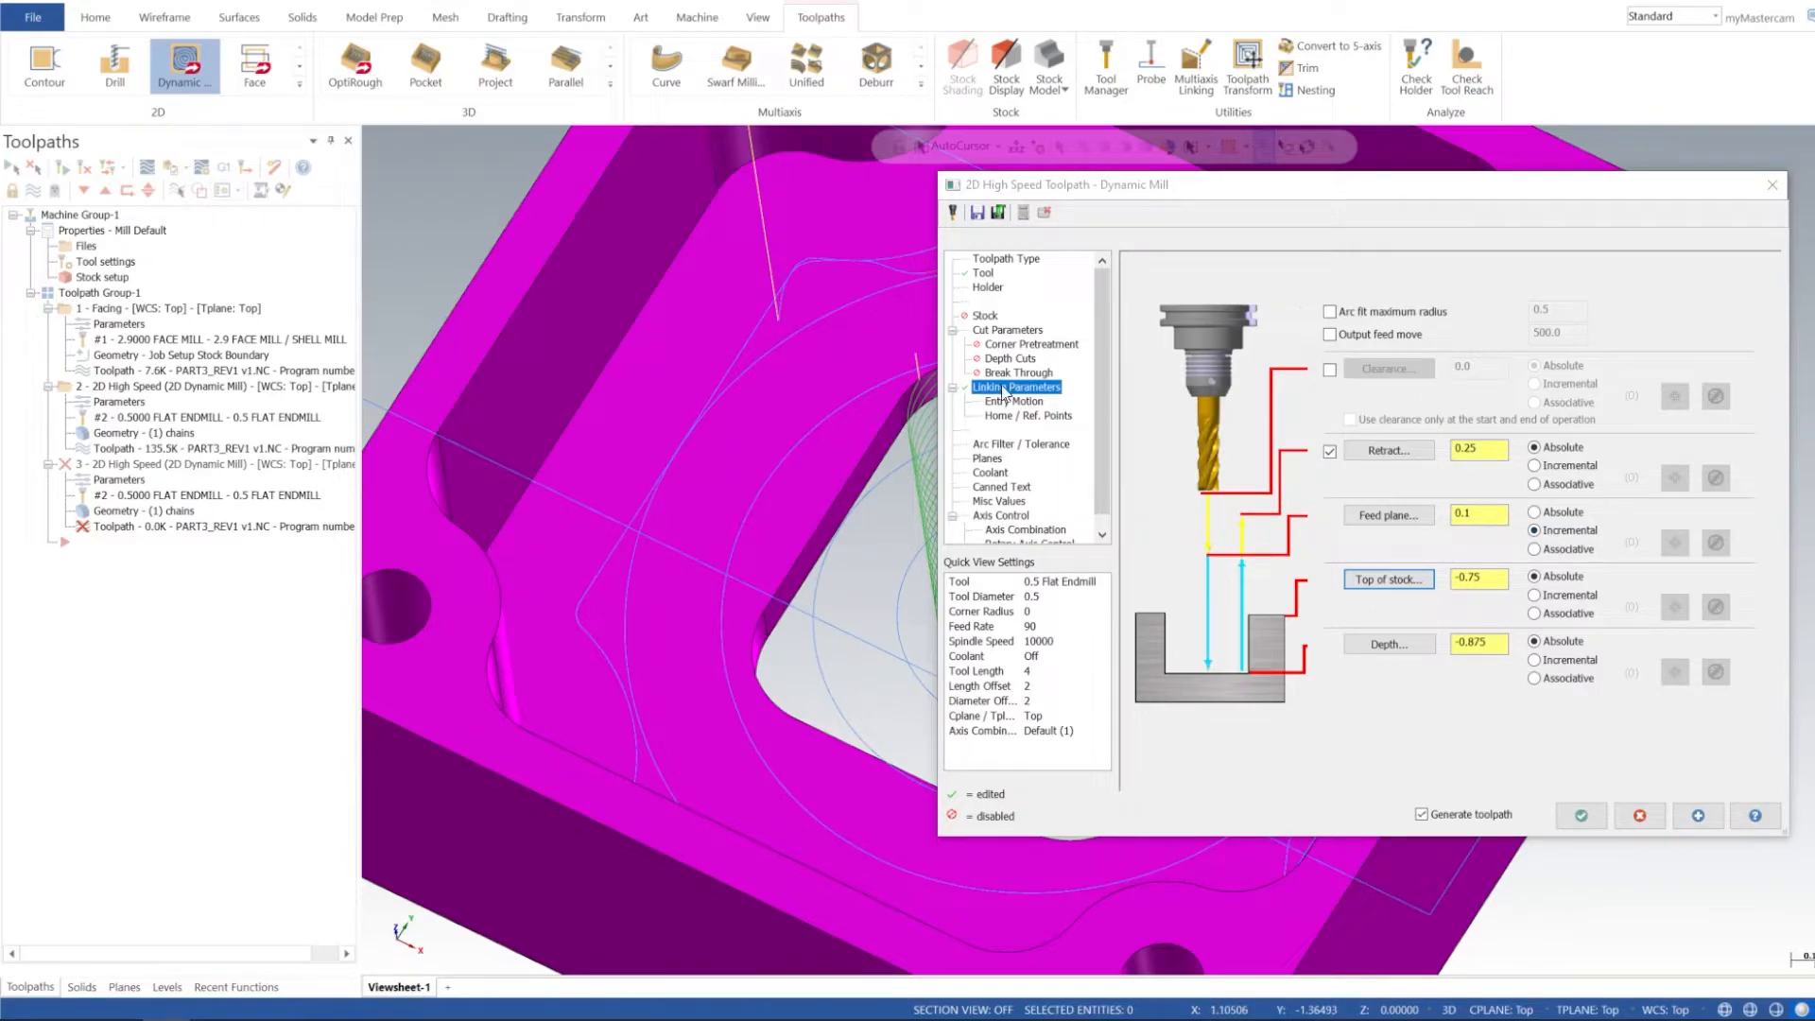
Step: Review the Helix only entry motion settings, then generate and accept the square opening's Dynamic Mill toolpath
{"action": "left_click", "coordinate": [1008, 401]}
{"action": "left_click", "coordinate": [1400, 508]}
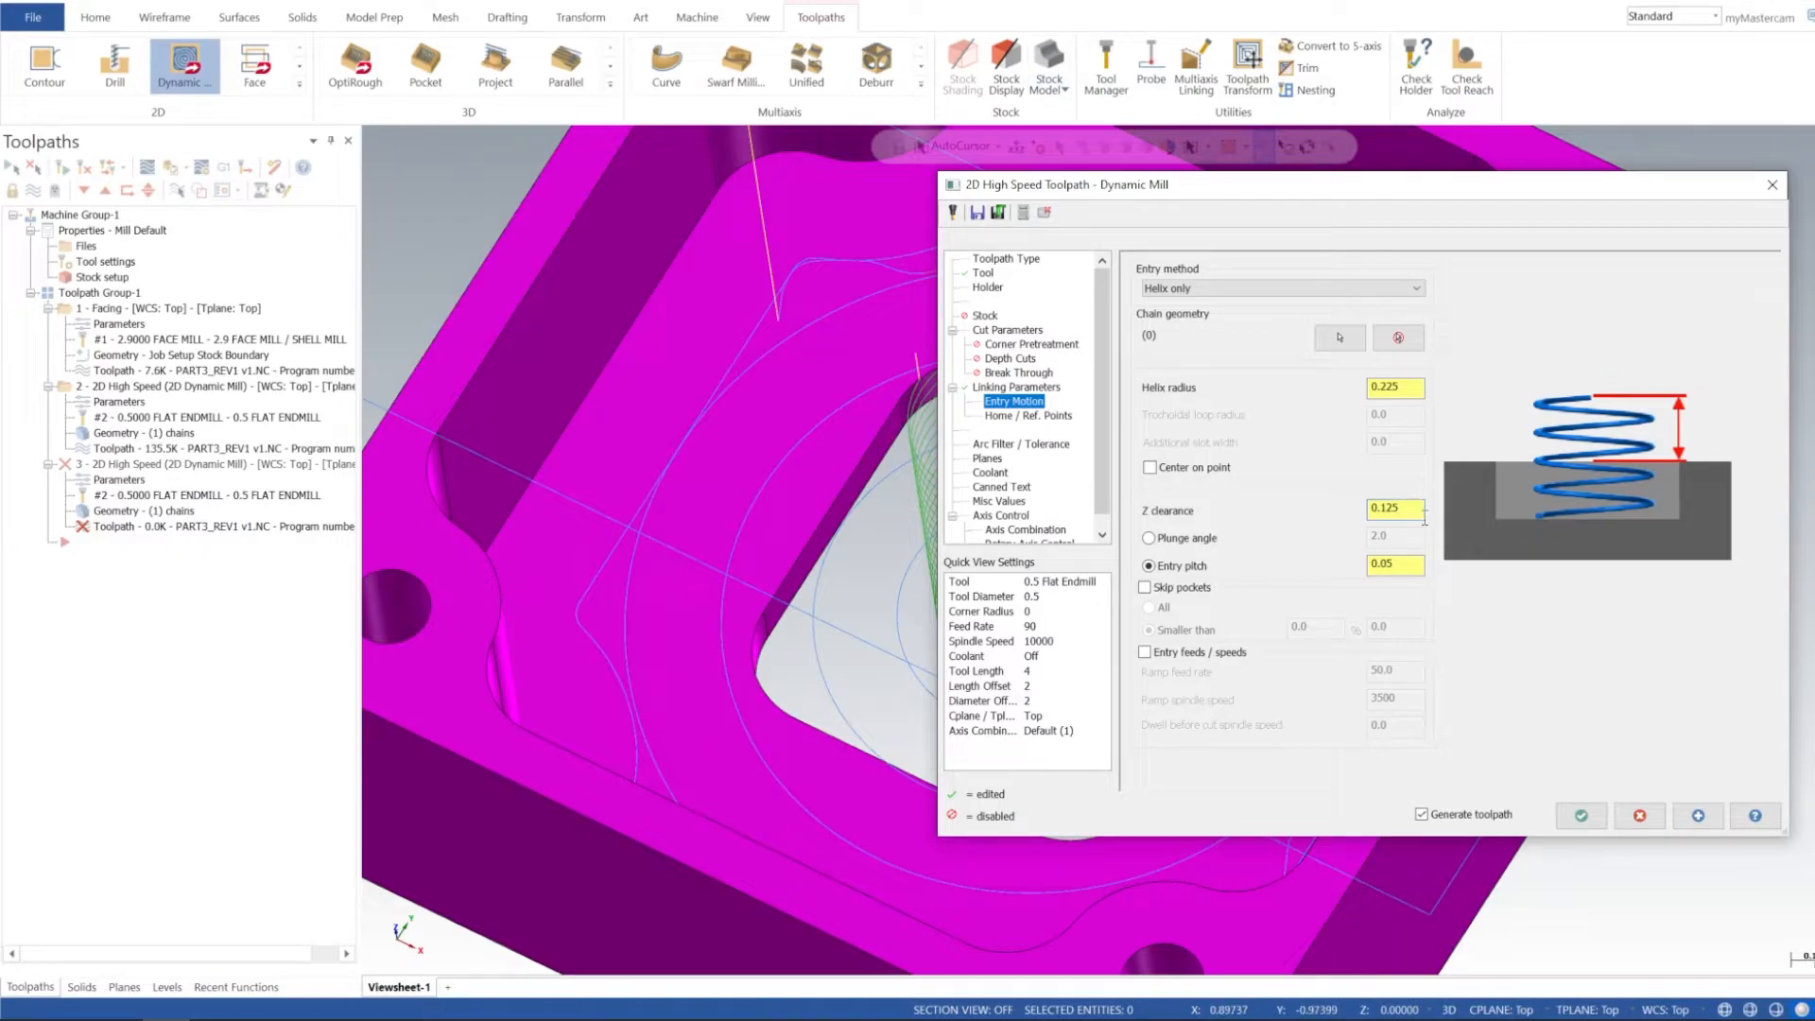
{"action": "left_click_drag", "start_coordinate": [1311, 208], "coordinate": [1531, 201]}
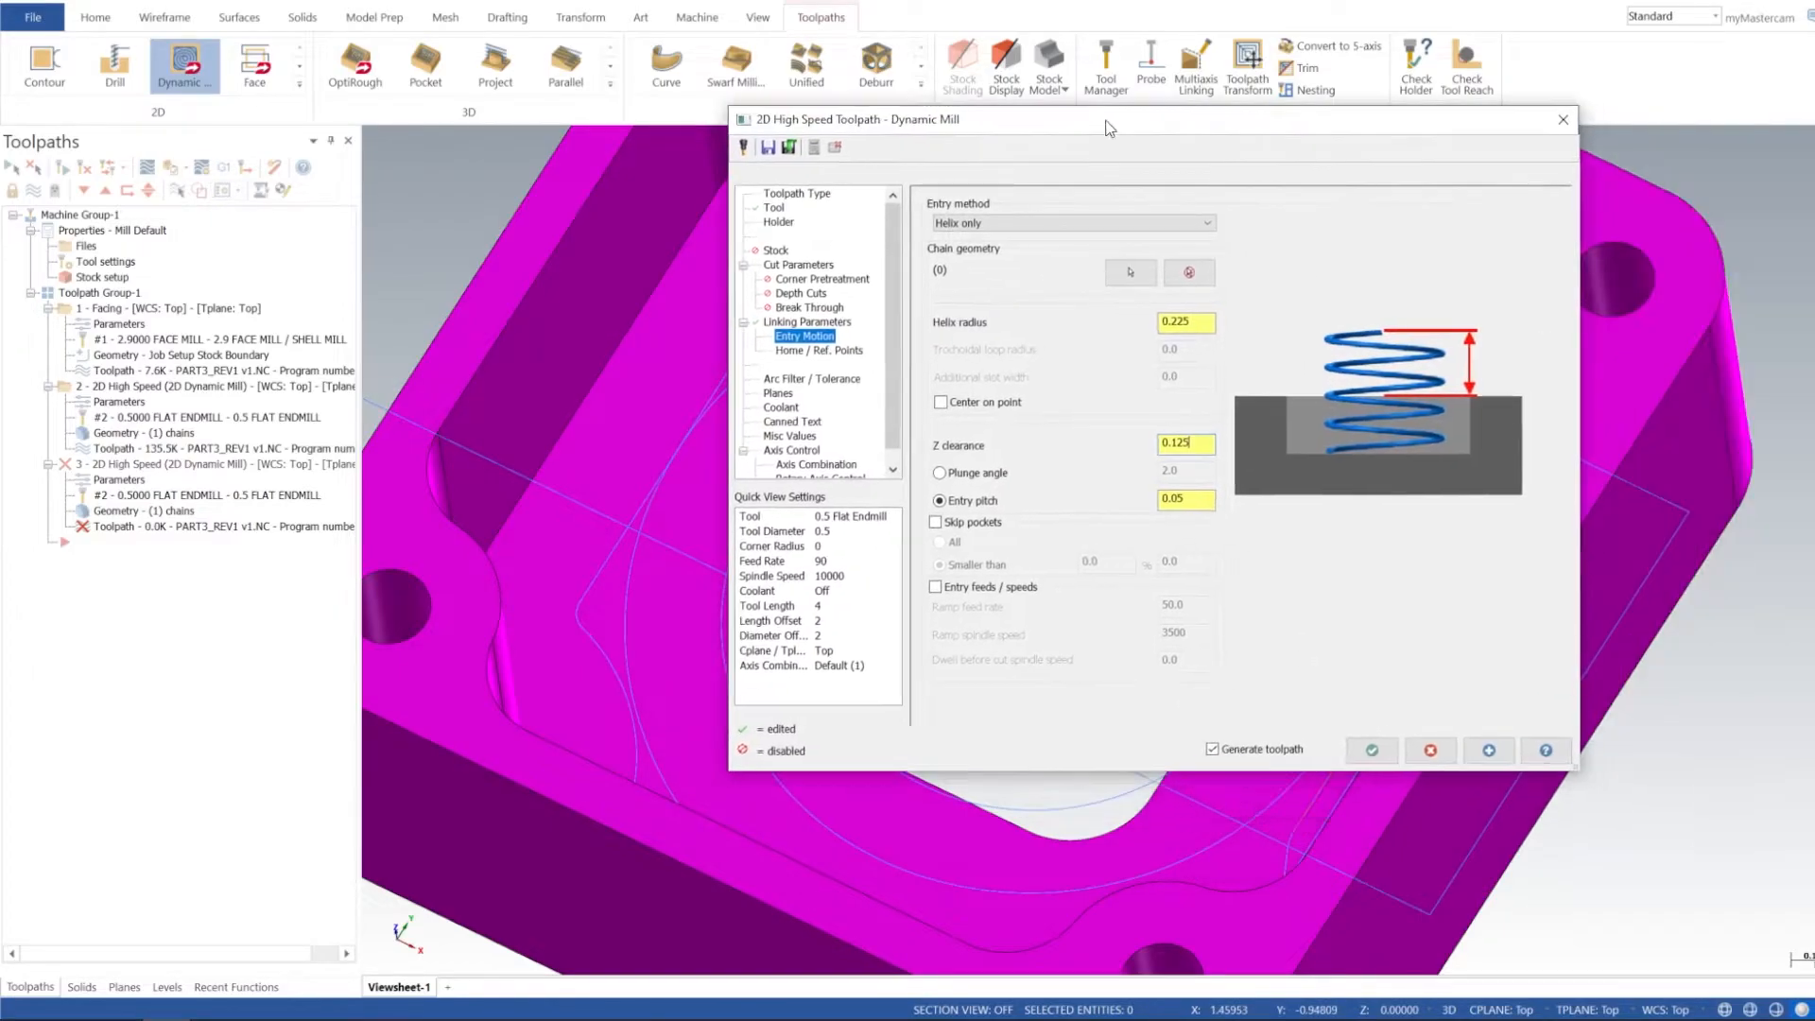
{"action": "left_click_drag", "start_coordinate": [1529, 184], "coordinate": [1100, 126]}
{"action": "left_click", "coordinate": [1487, 752]}
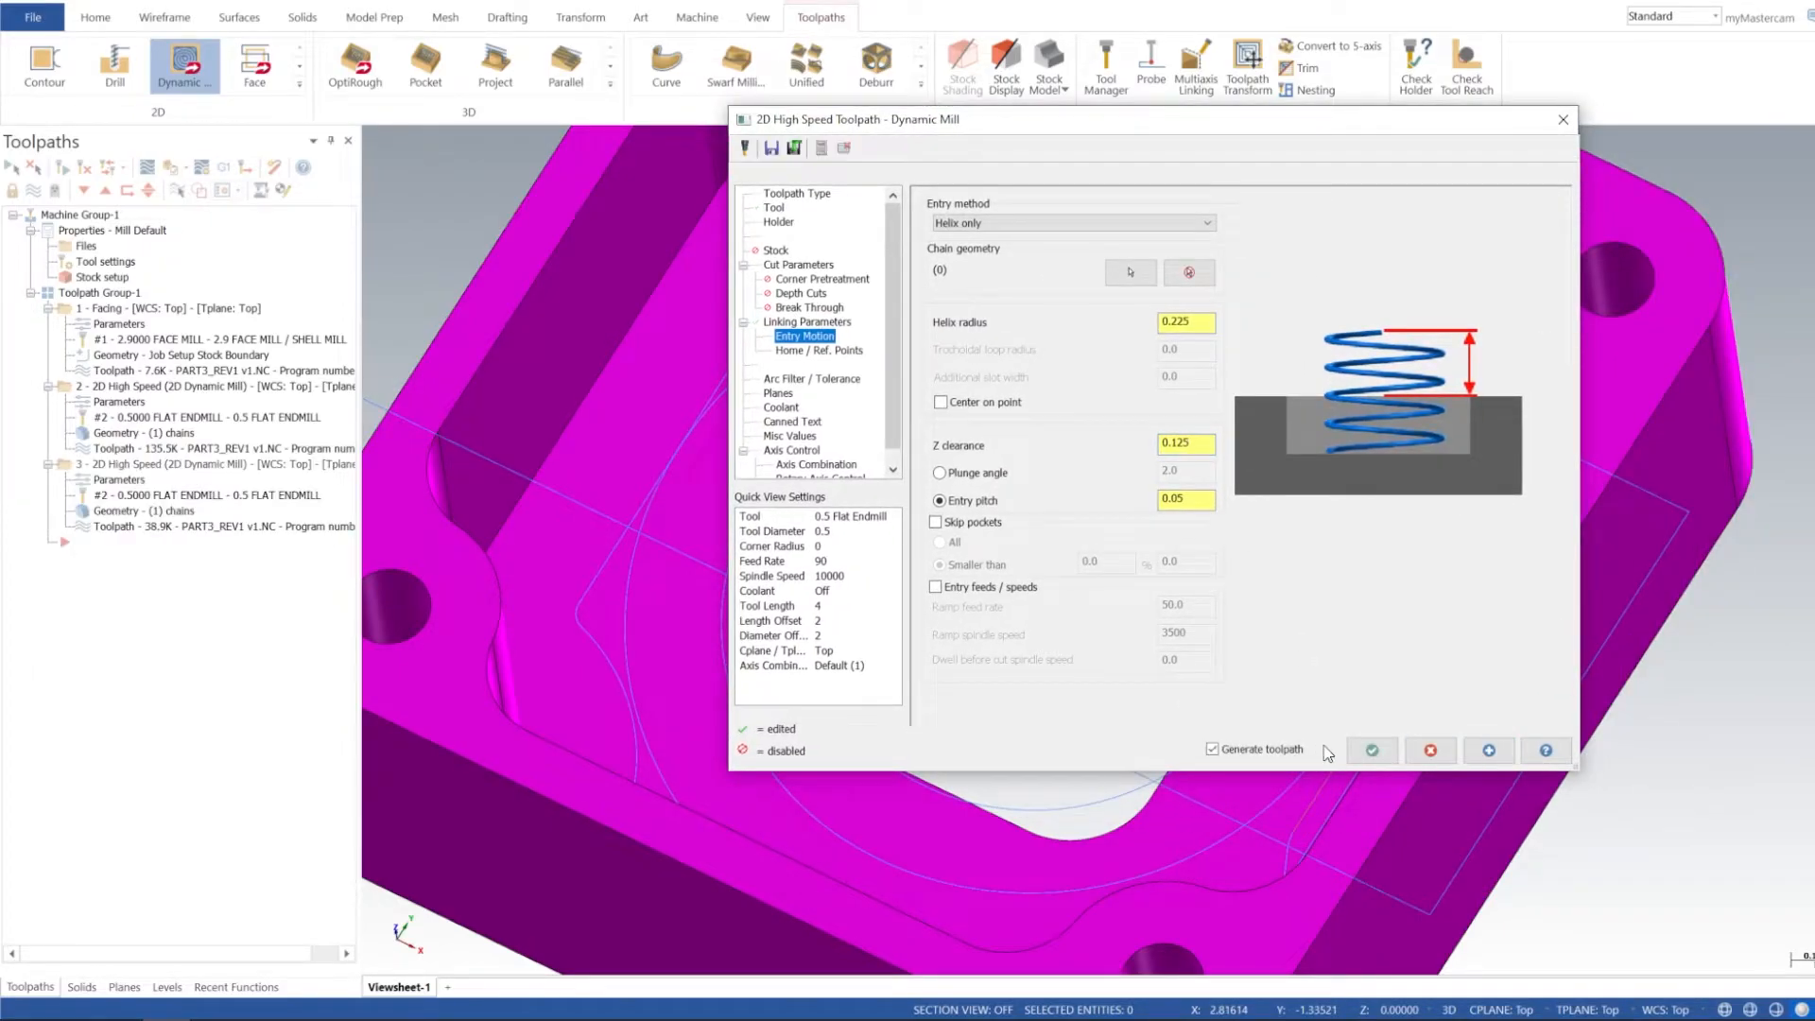
{"action": "left_click", "coordinate": [1372, 752]}
Step: Inspect the new toolpath in the square opening and play its Backplot simulation
{"action": "scroll", "coordinate": [1199, 578], "scroll_direction": "down", "scroll_amount": 5}
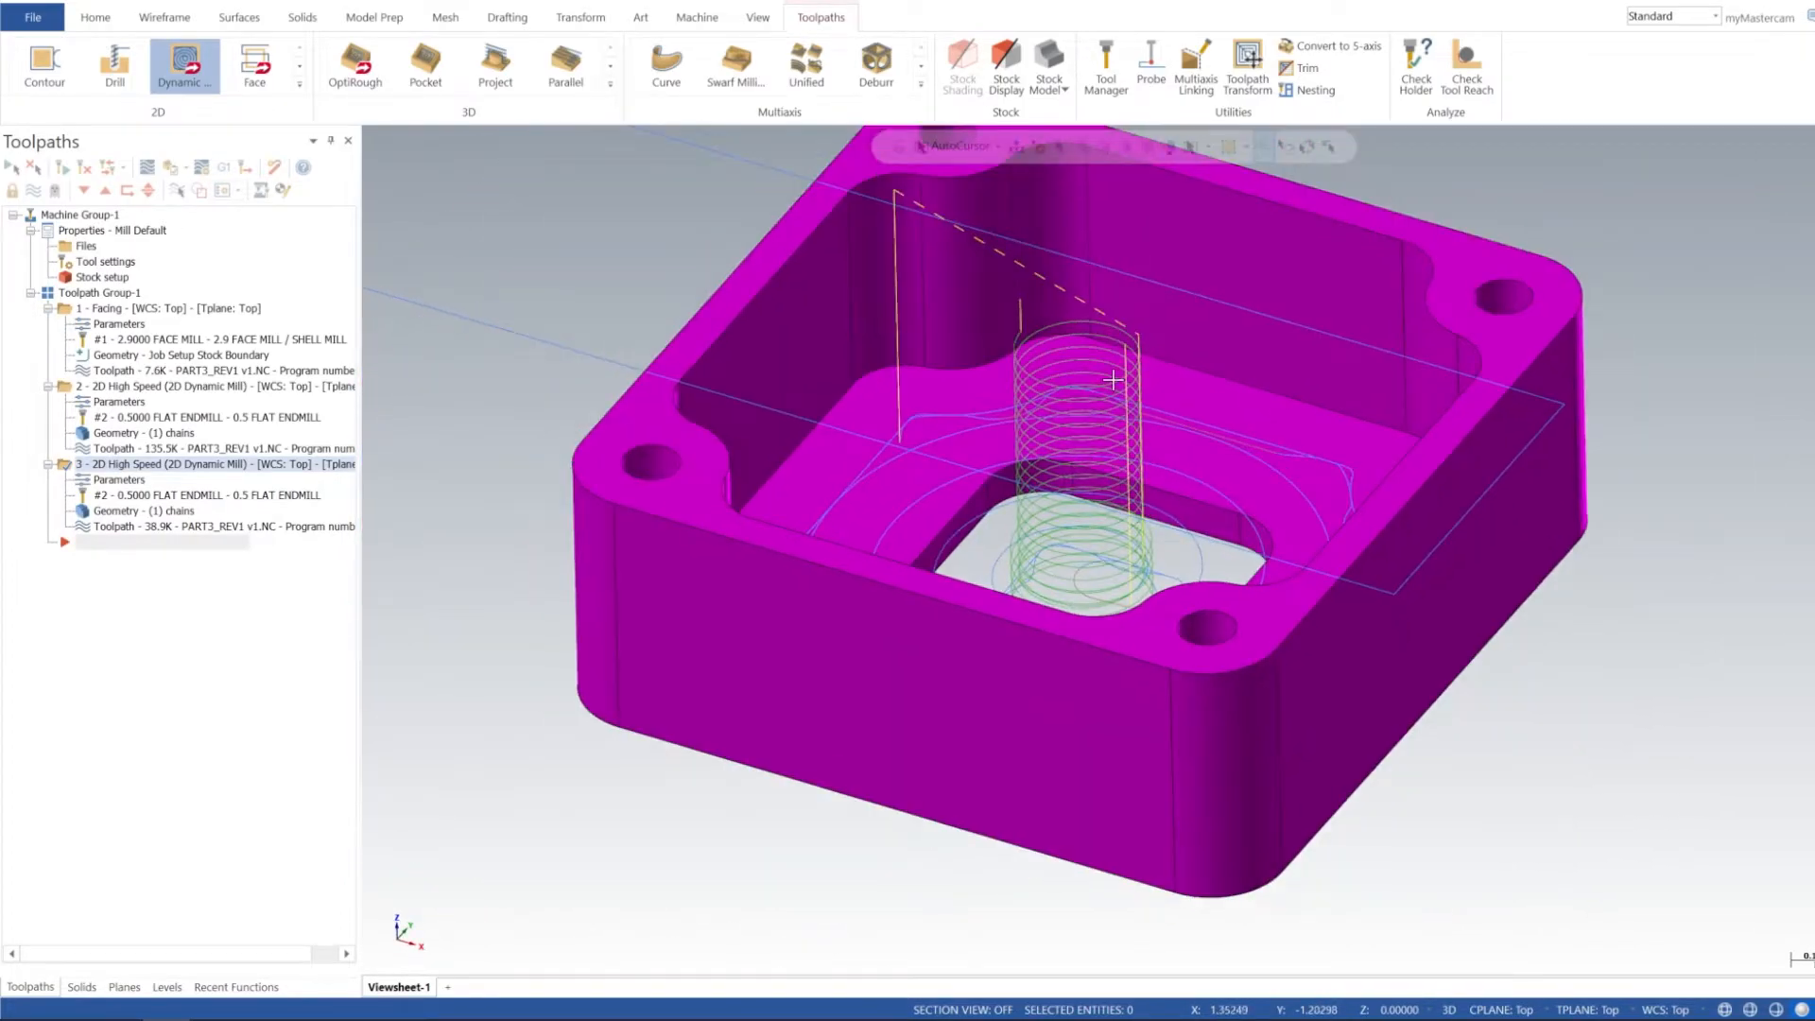
{"action": "scroll", "coordinate": [1155, 358], "scroll_direction": "down", "scroll_amount": 2}
{"action": "middle_click_drag", "start_coordinate": [1159, 359], "coordinate": [1170, 511]}
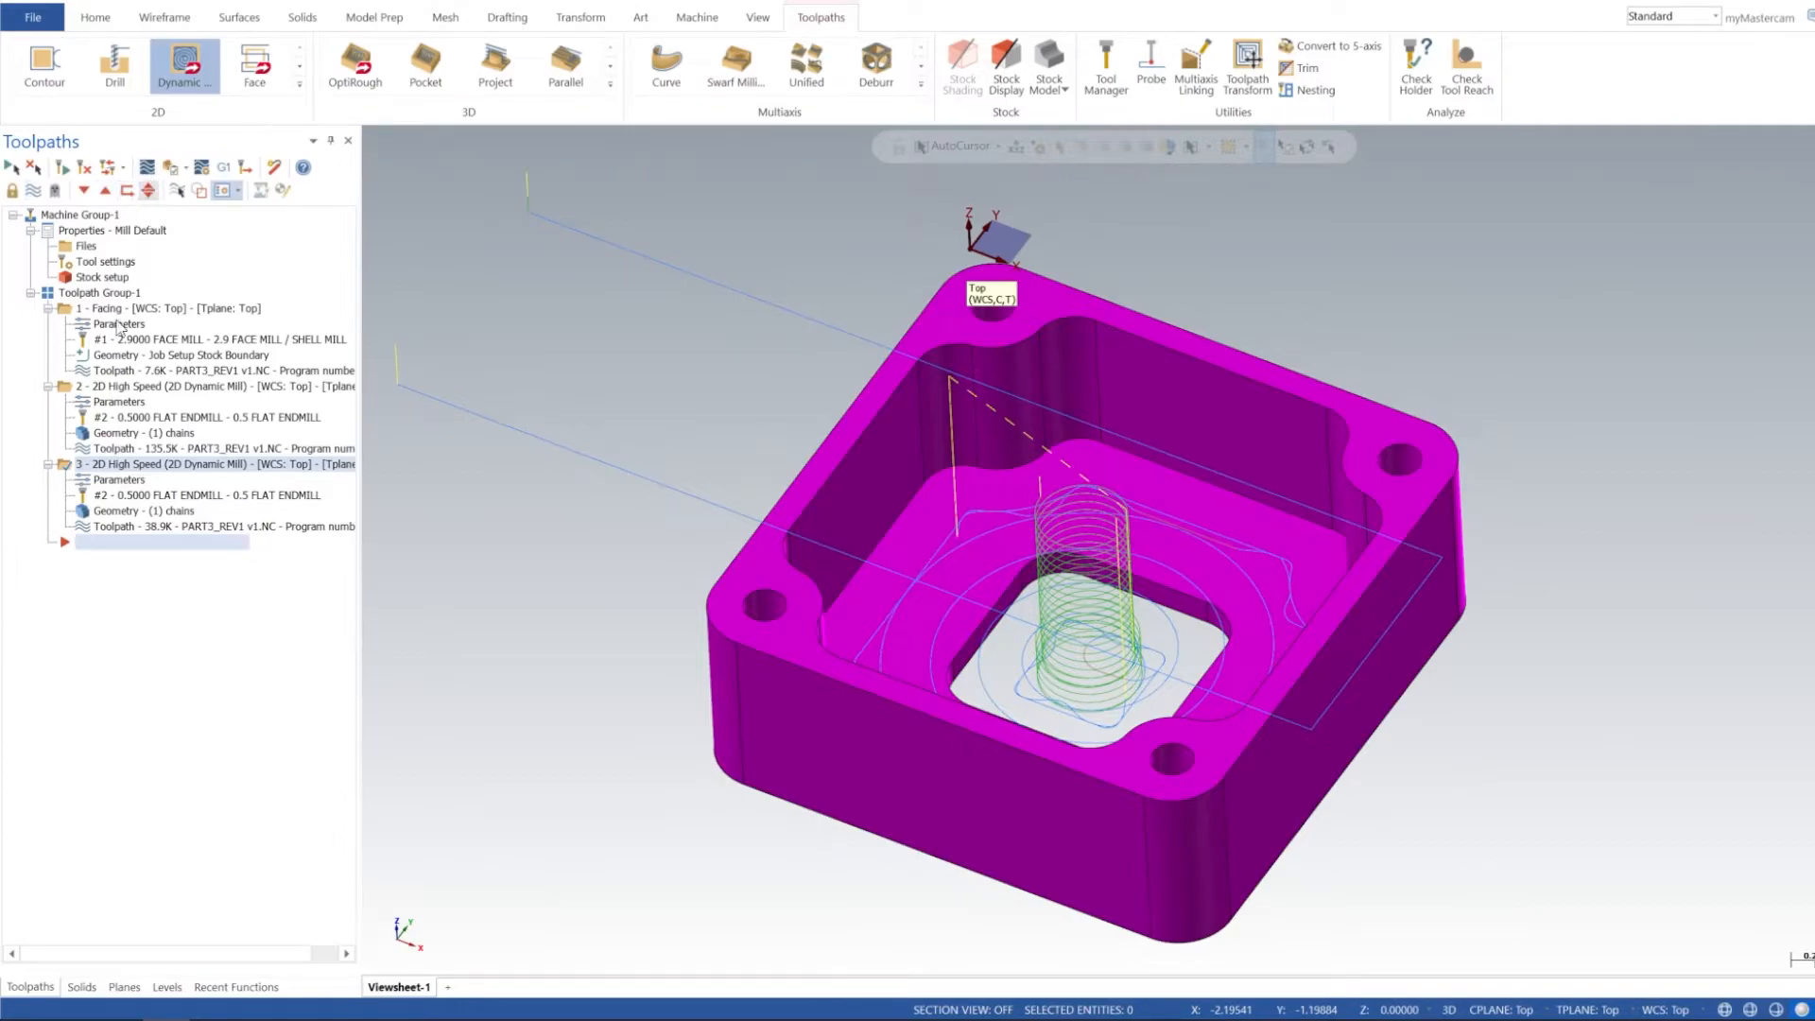
{"action": "left_click", "coordinate": [170, 168]}
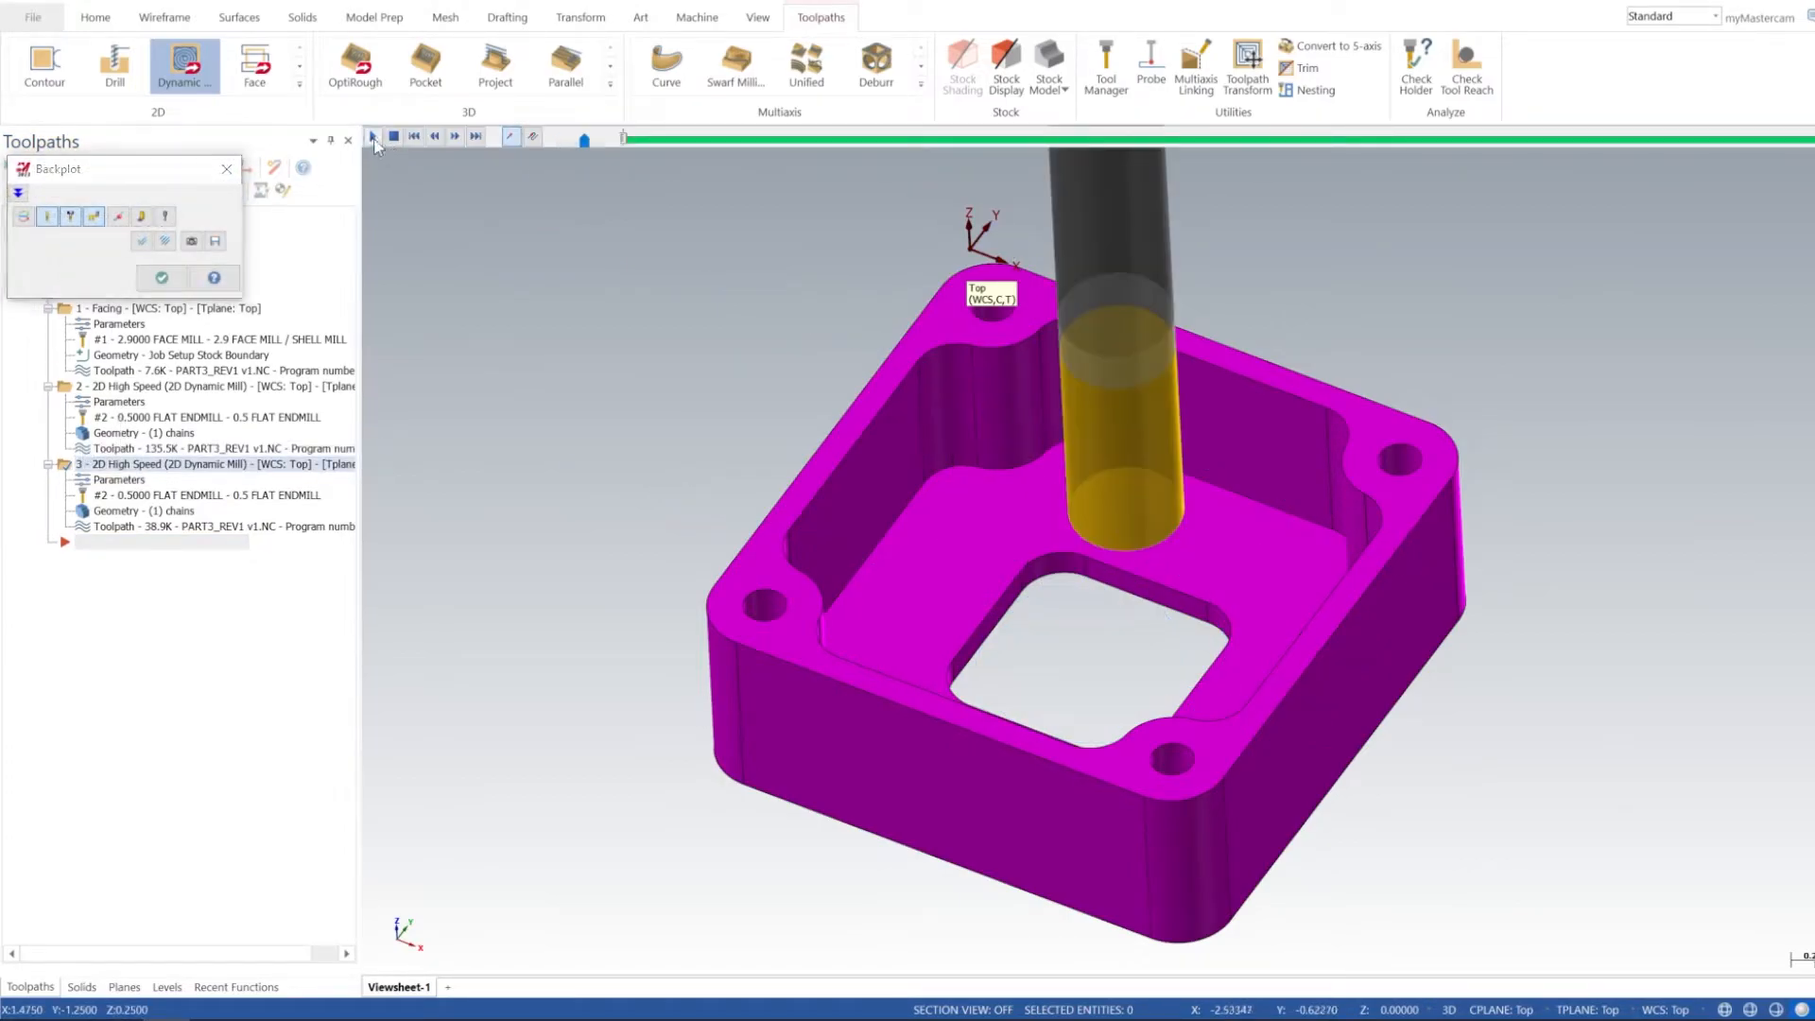
{"action": "left_click", "coordinate": [373, 137]}
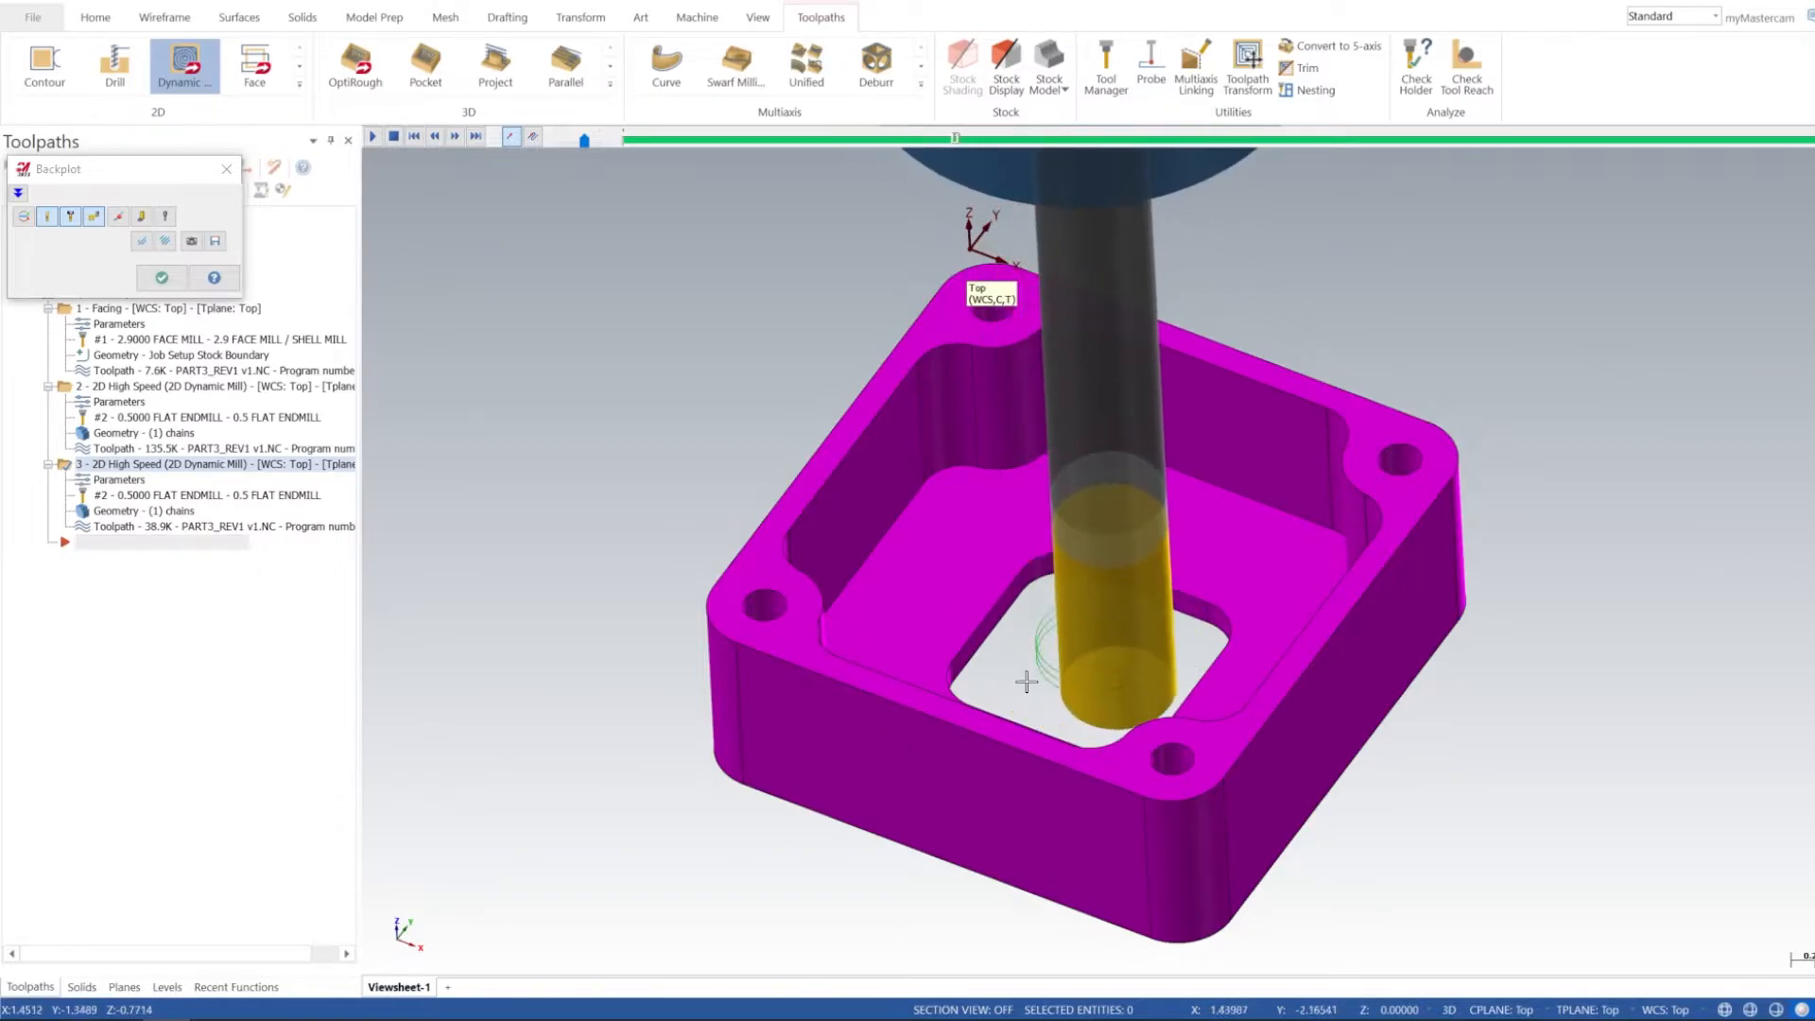
{"action": "left_click", "coordinate": [163, 279]}
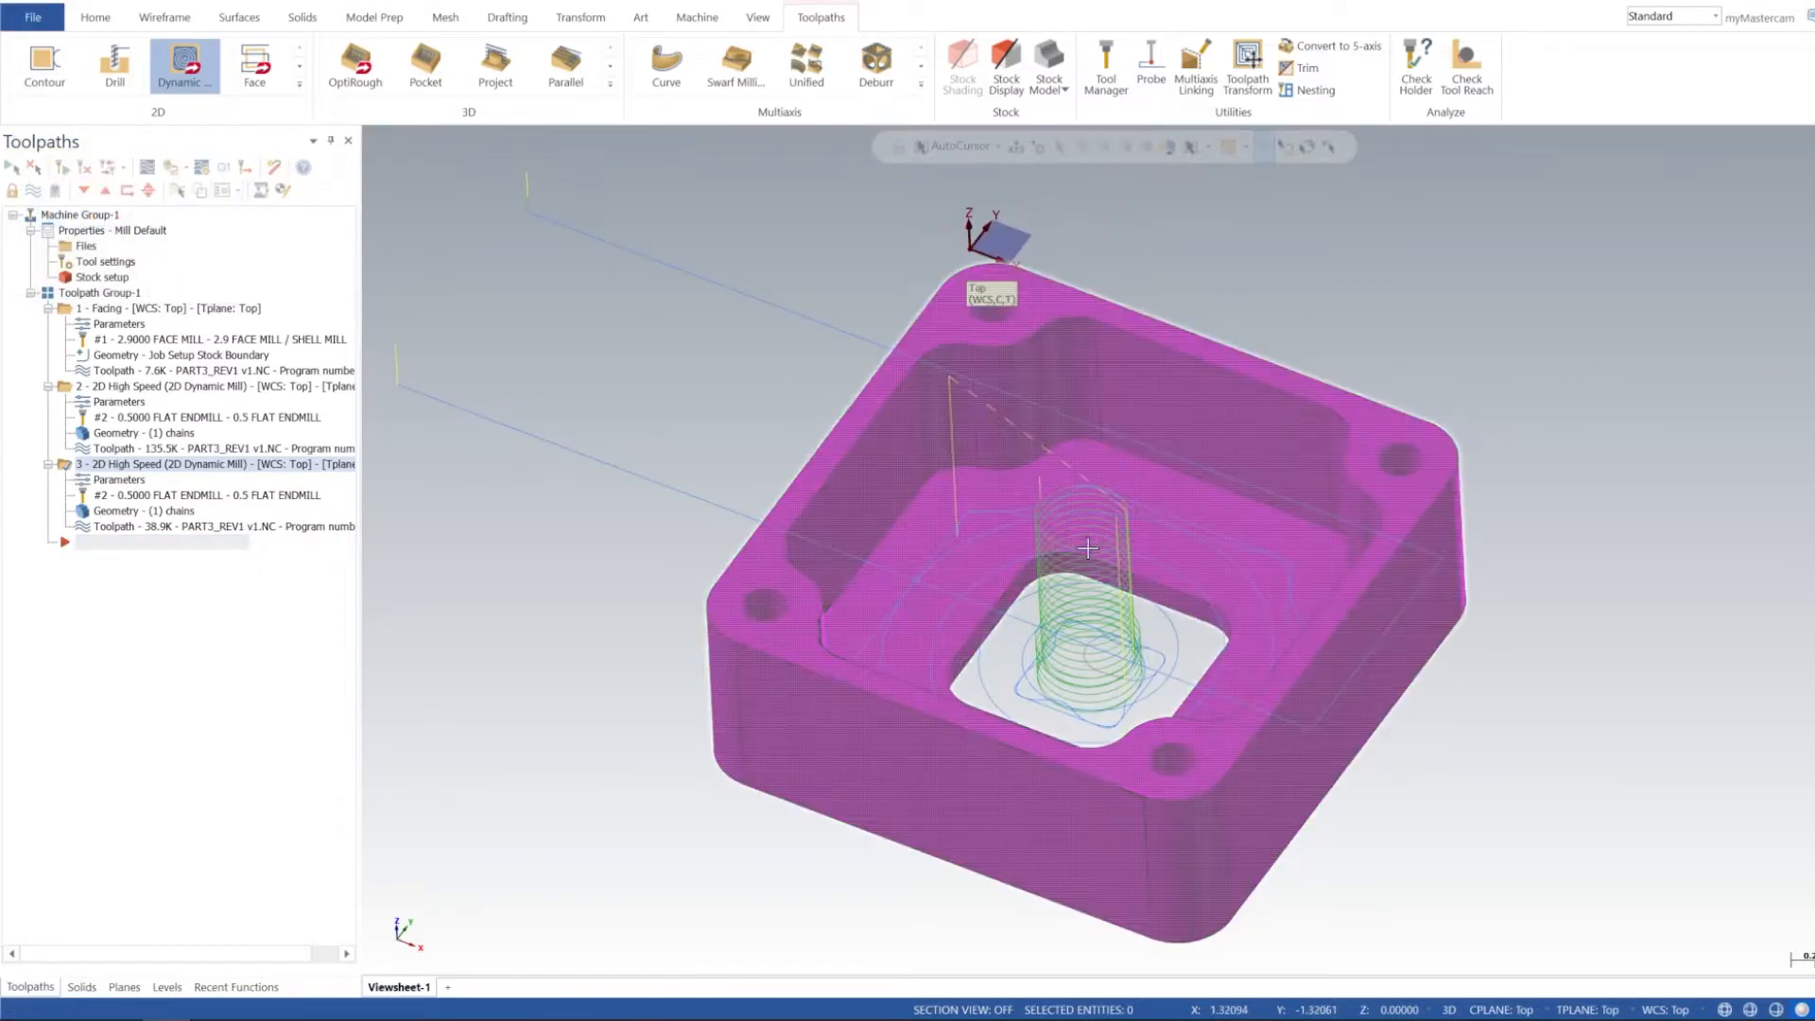
{"action": "scroll", "coordinate": [1116, 590], "scroll_direction": "down", "scroll_amount": 5}
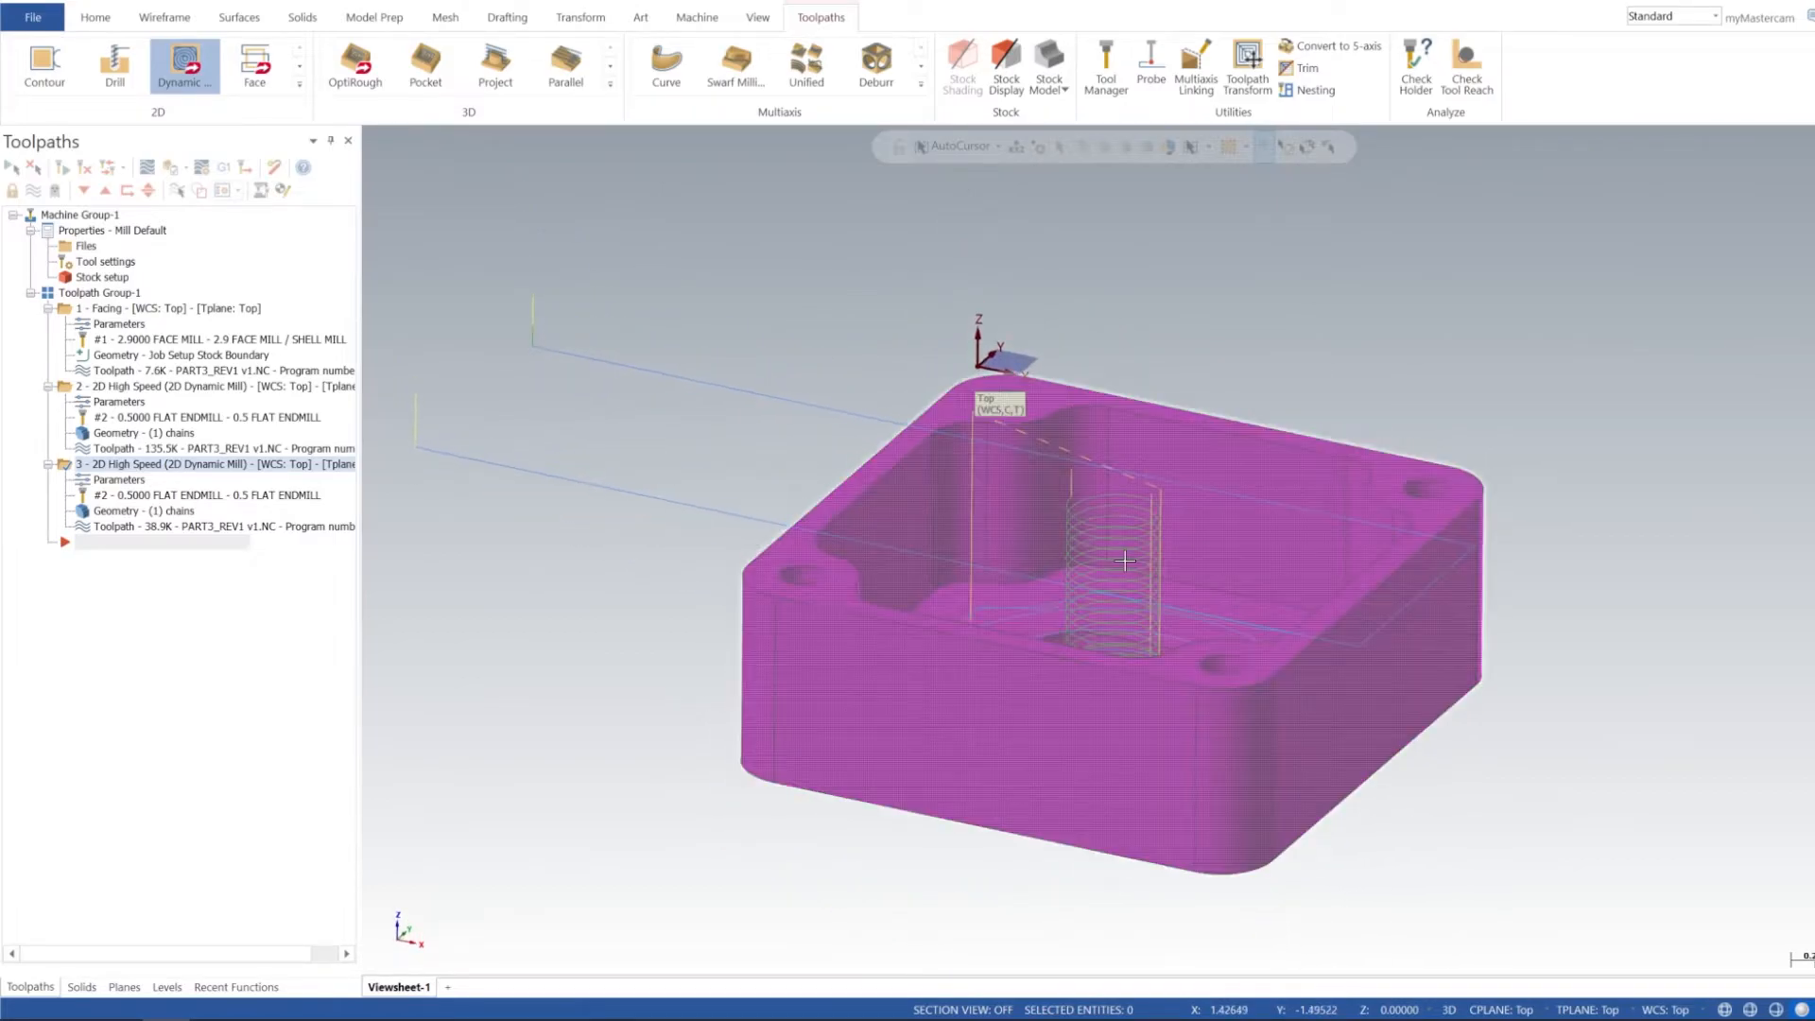
{"action": "middle_click_drag", "start_coordinate": [1144, 483], "coordinate": [1116, 551]}
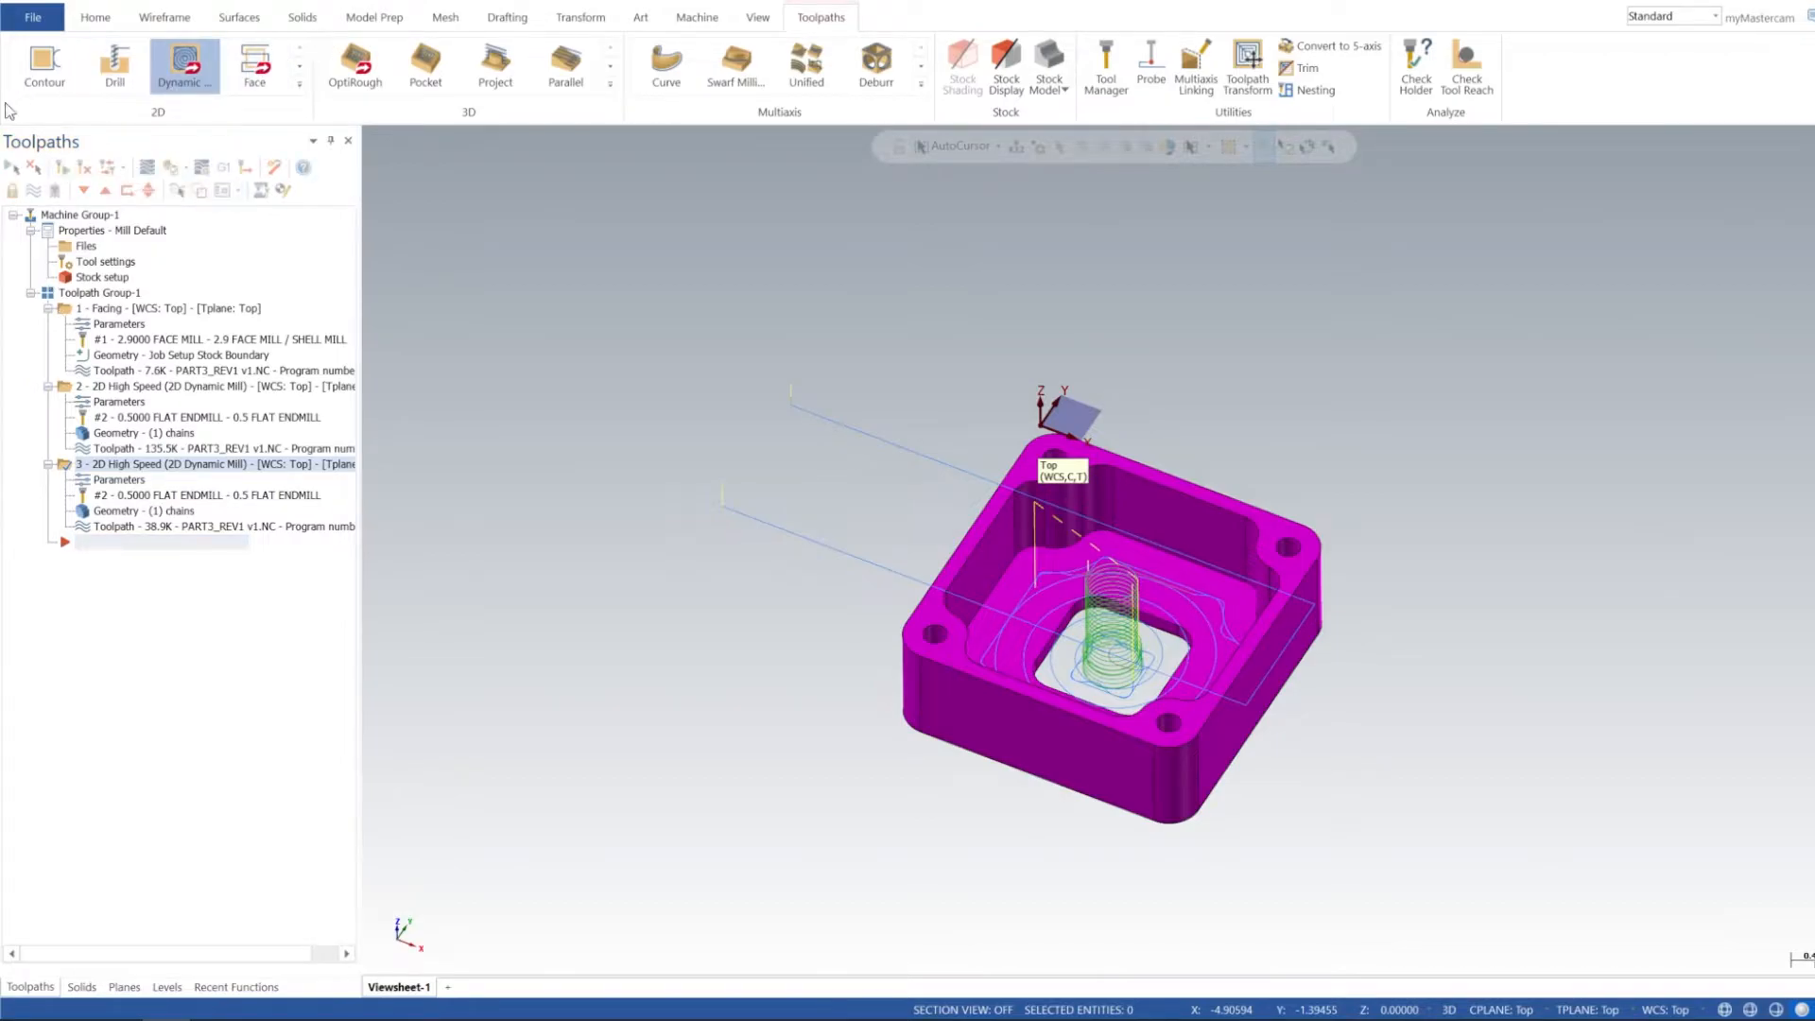
Step: Start a 2D Contour toolpath with solid chaining for its geometry
{"action": "left_click", "coordinate": [44, 69]}
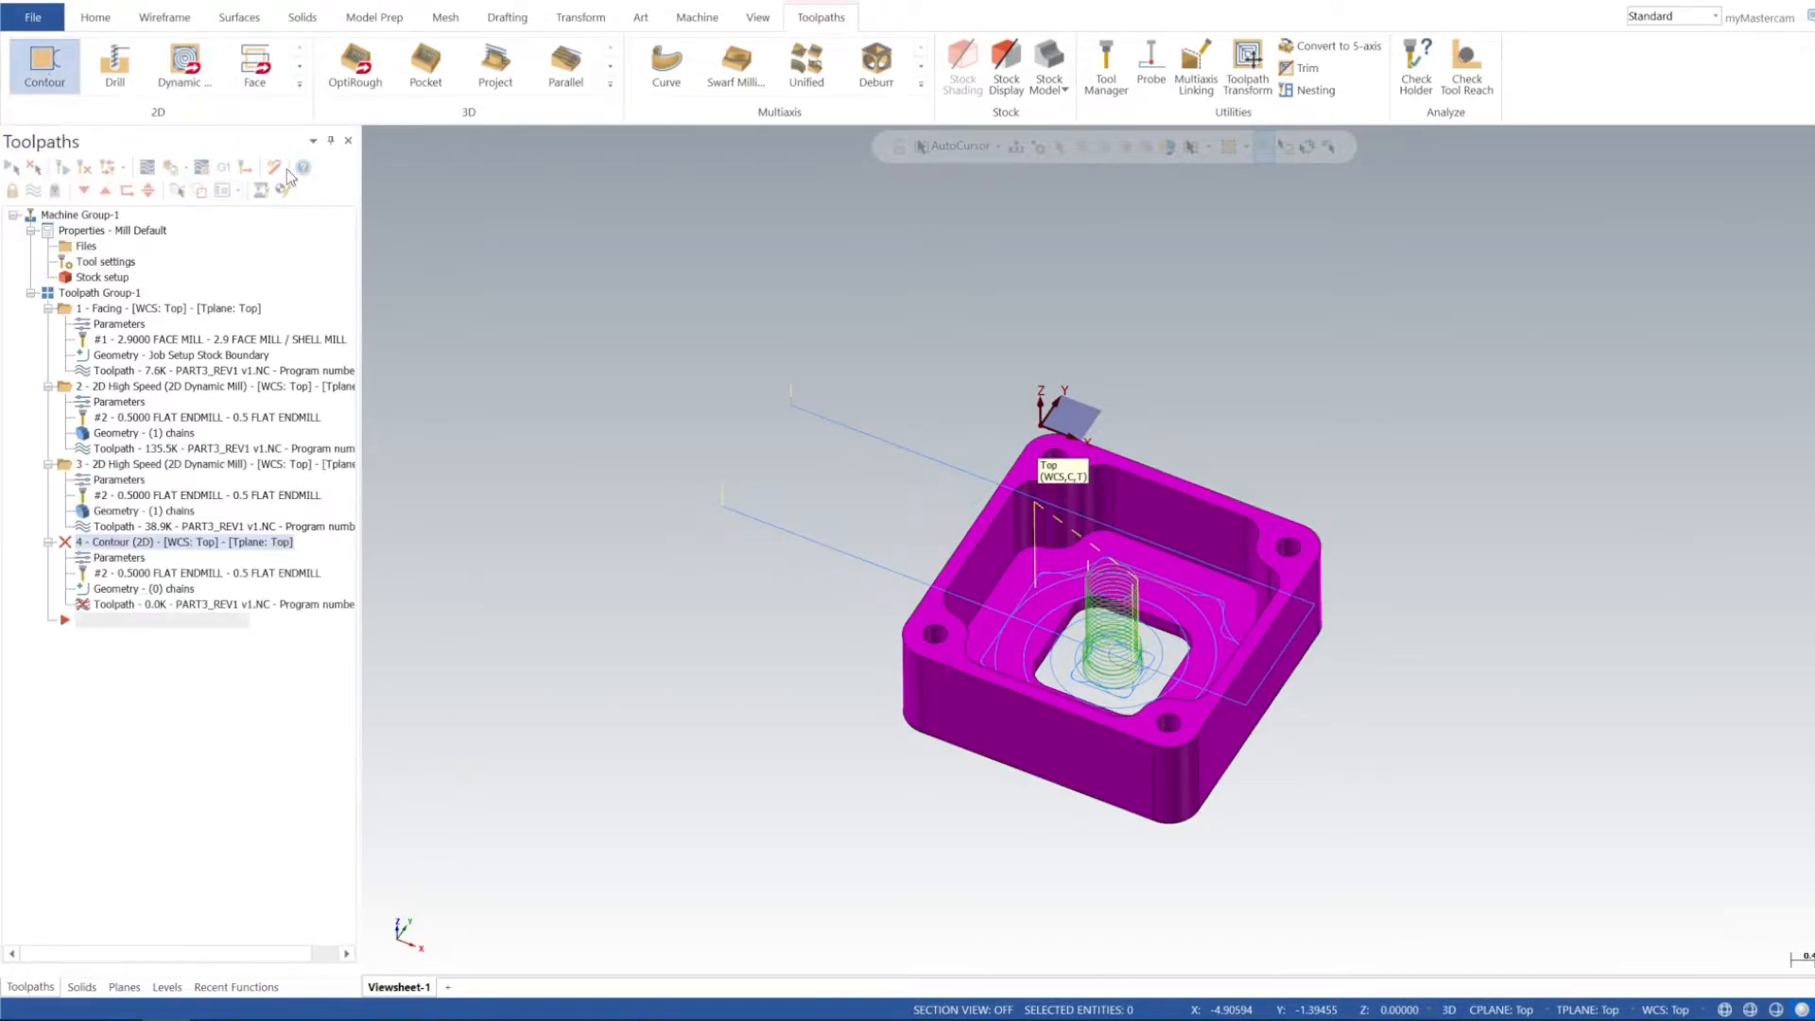
{"action": "left_click_drag", "start_coordinate": [1494, 185], "coordinate": [1547, 246]}
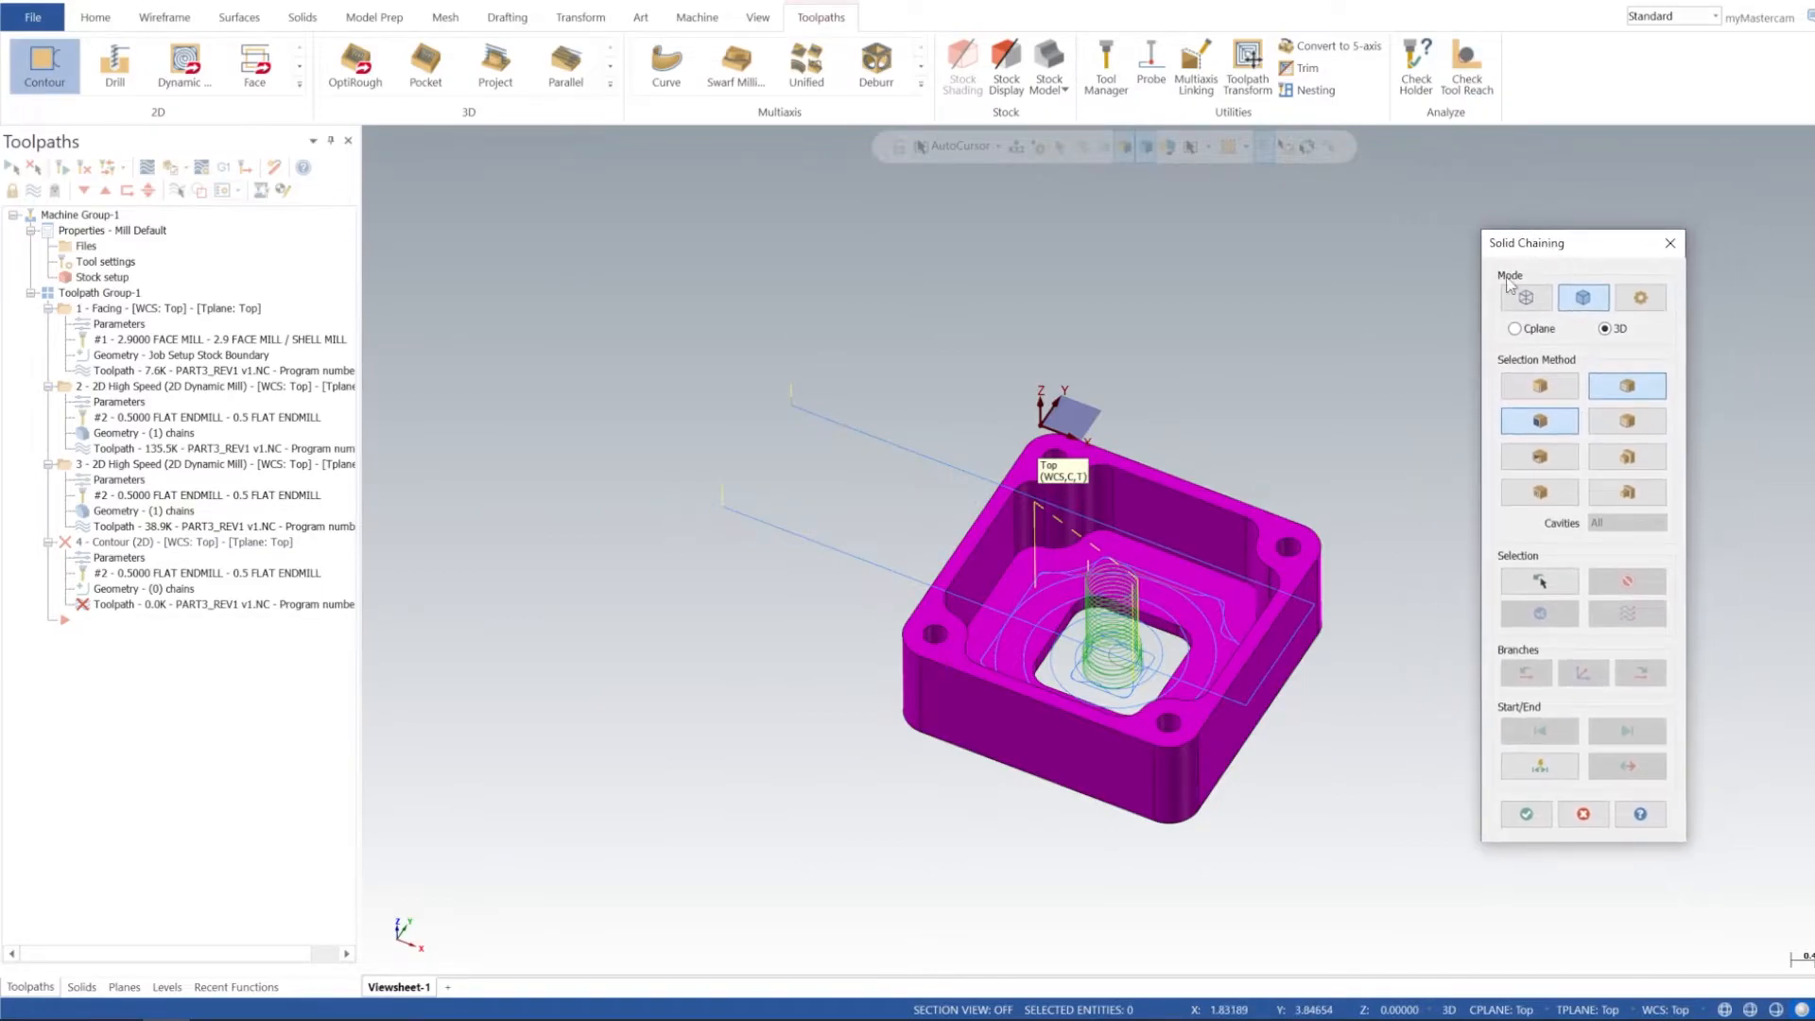
Step: Analyze the radius of the pocket's rounded corner edge on the top face
{"action": "left_click", "coordinate": [95, 17]}
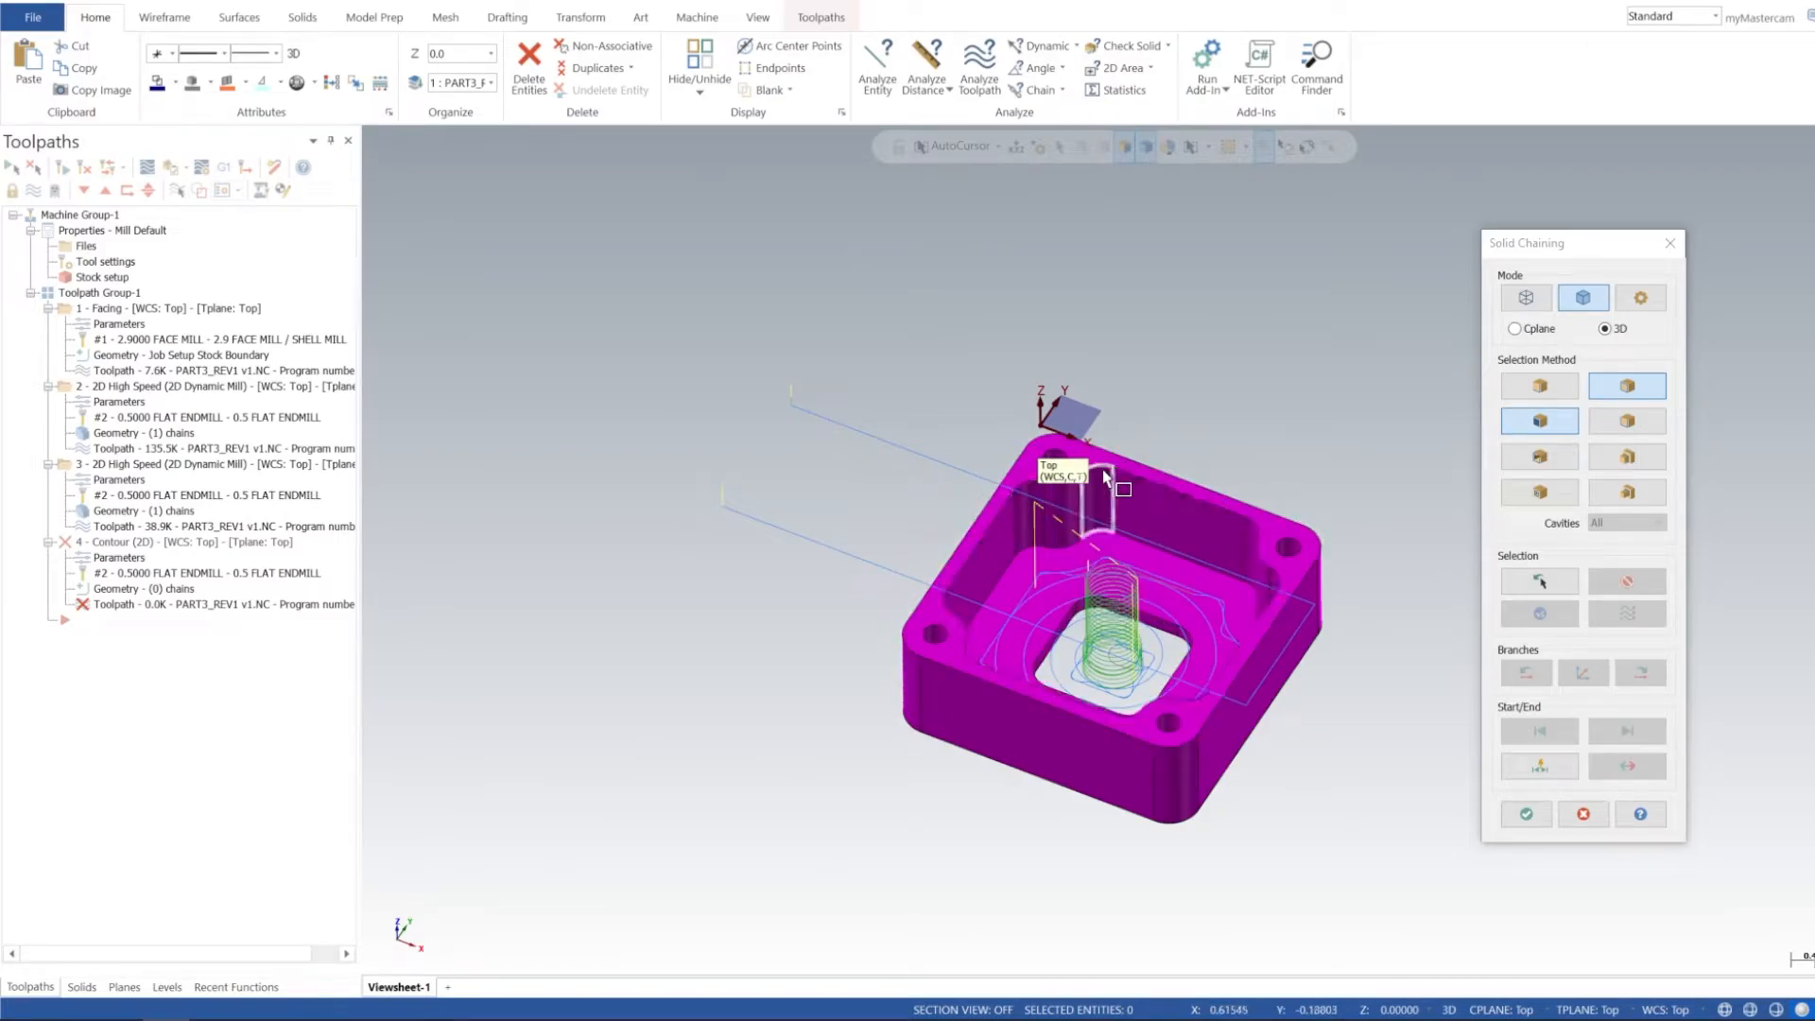
{"action": "scroll", "coordinate": [1206, 588], "scroll_direction": "up", "scroll_amount": 3}
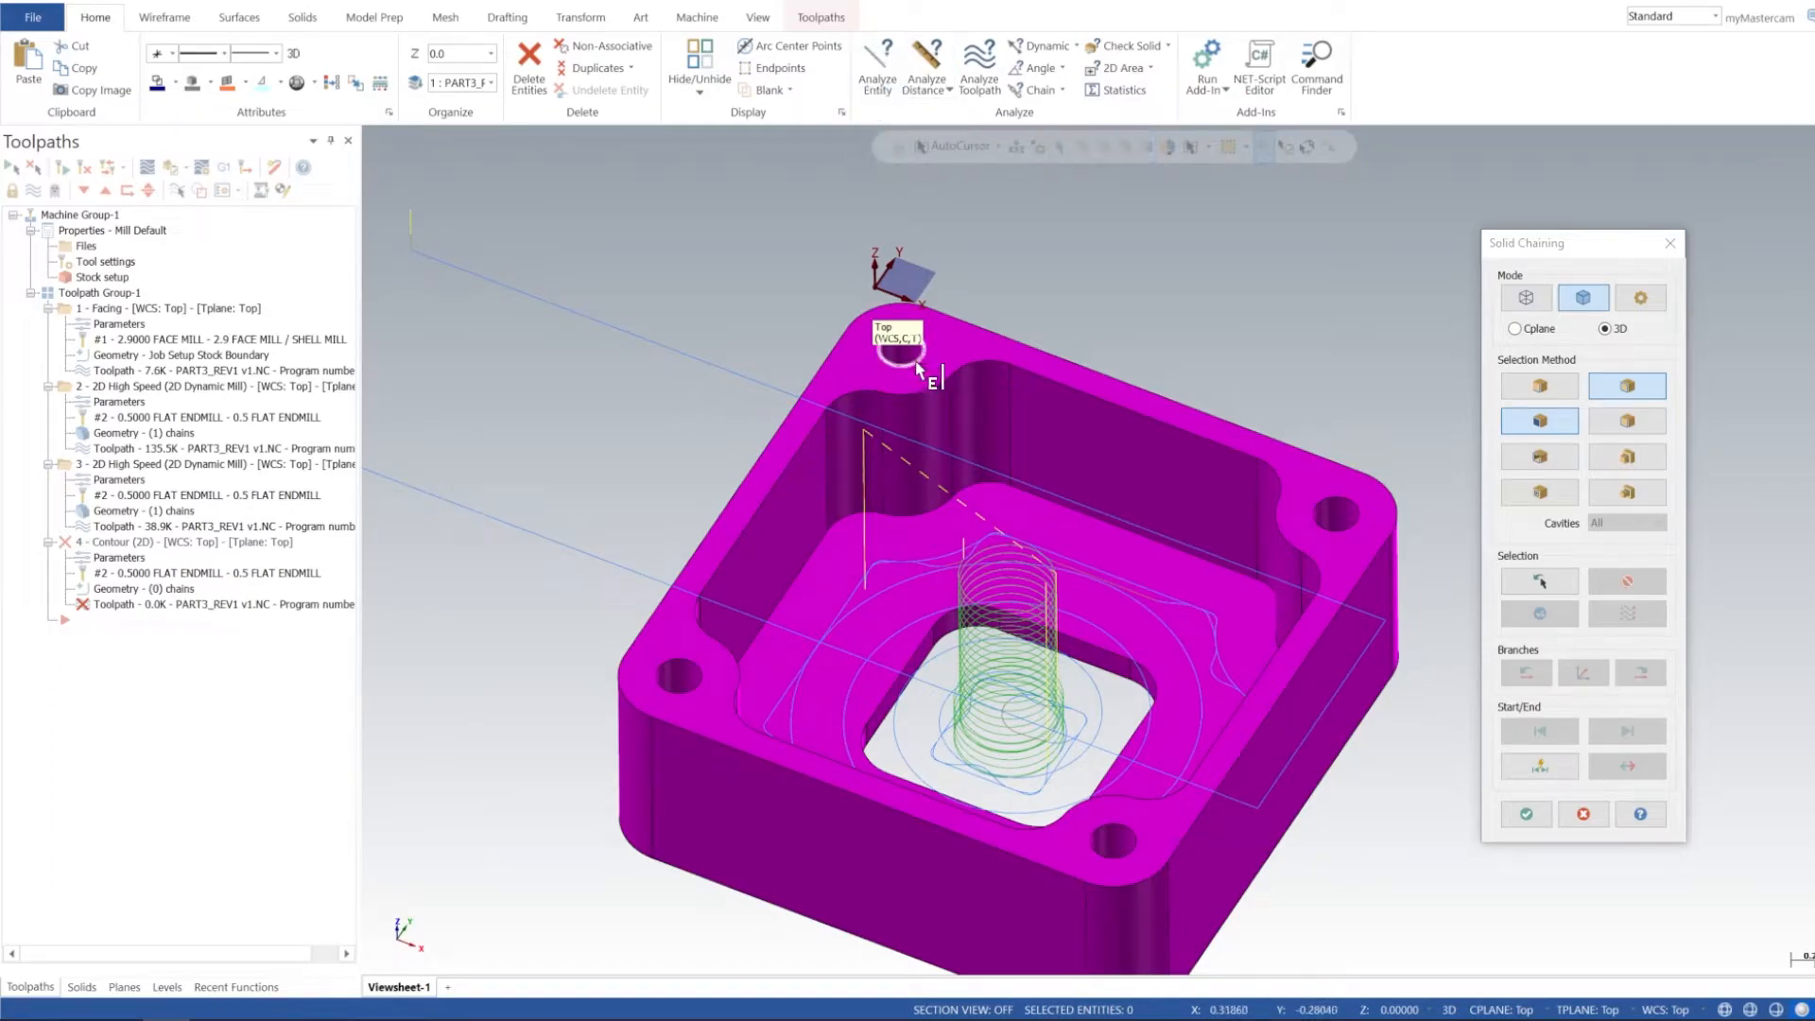
{"action": "left_click", "coordinate": [983, 374]}
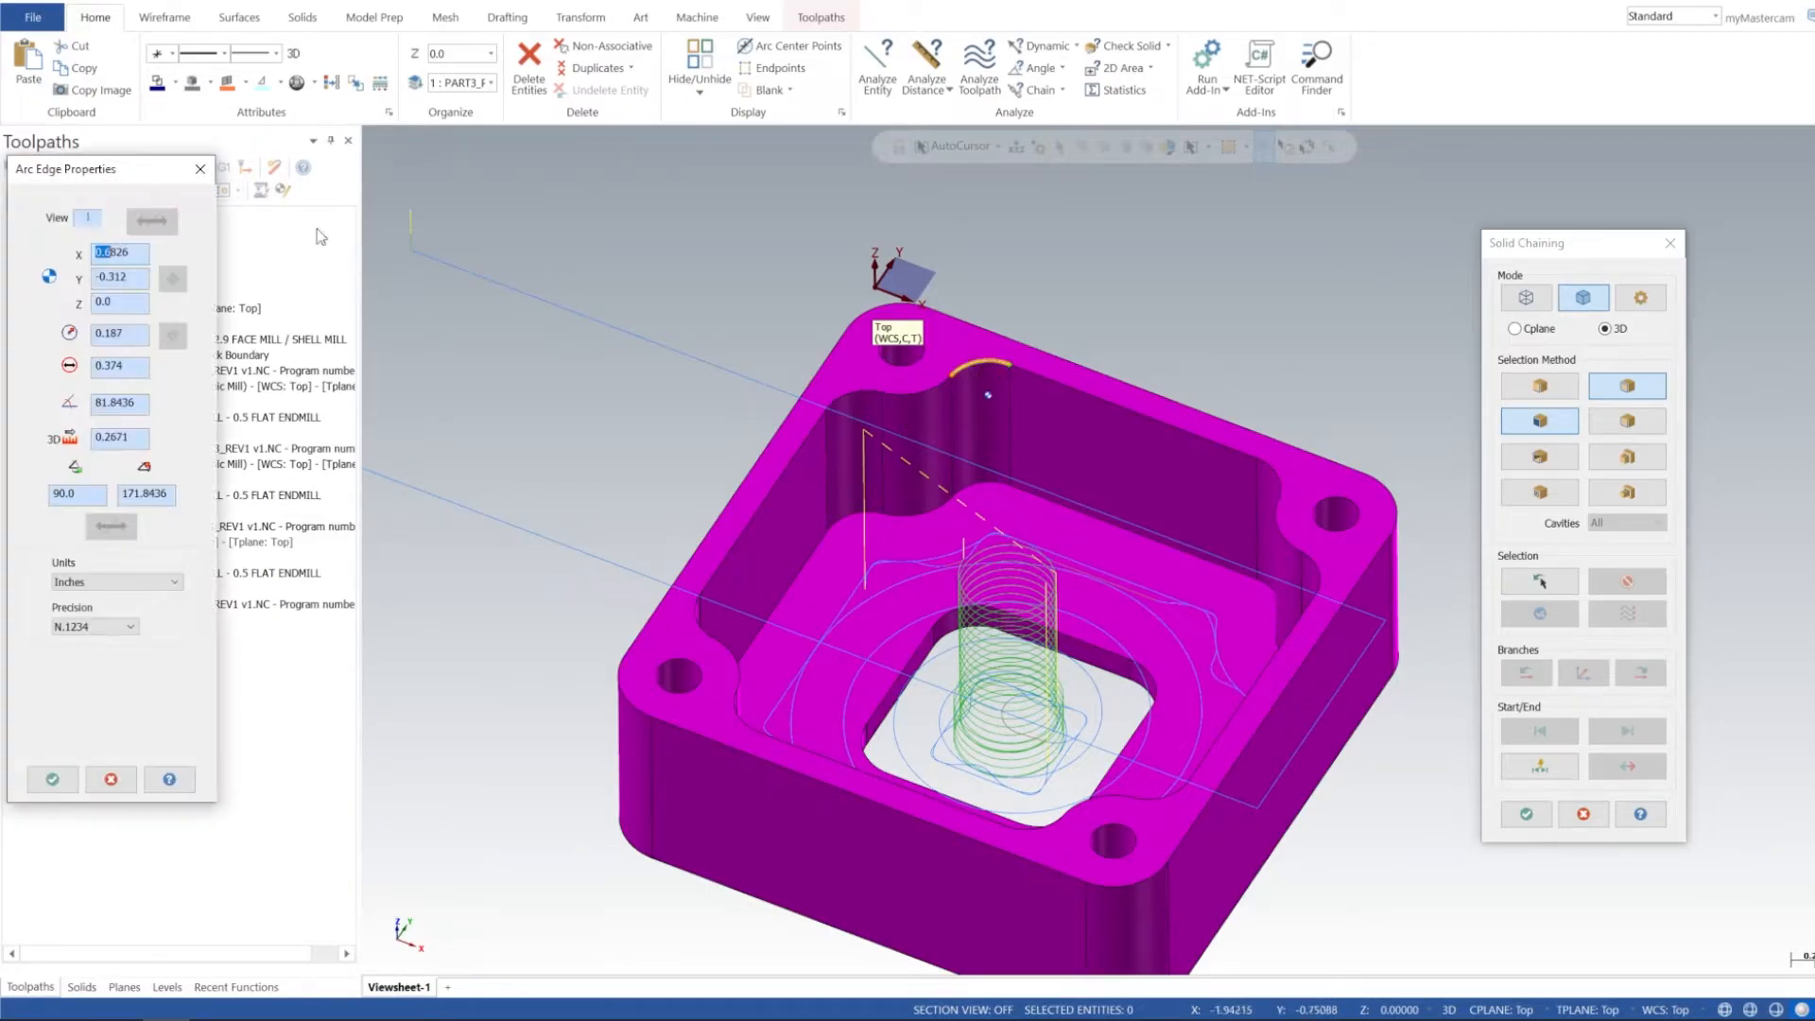
{"action": "left_click_drag", "start_coordinate": [37, 166], "coordinate": [633, 167]}
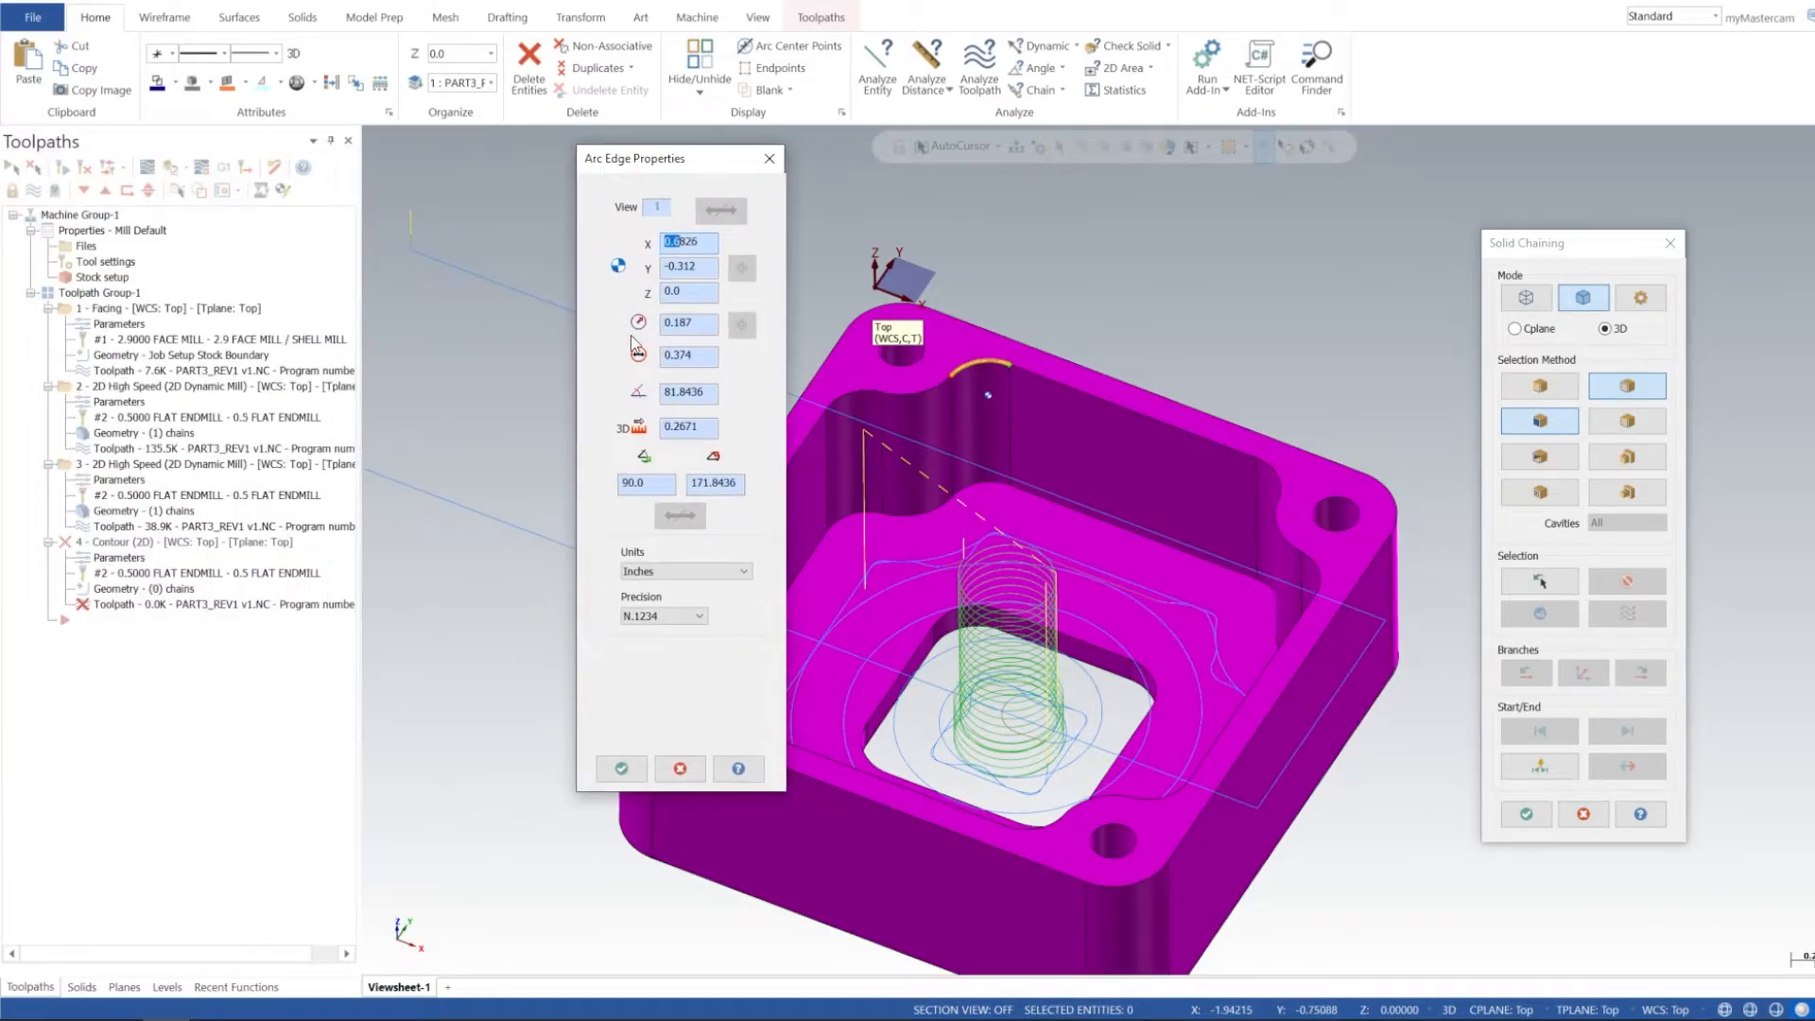
{"action": "double_click", "coordinate": [677, 327]}
{"action": "left_click", "coordinate": [620, 769]}
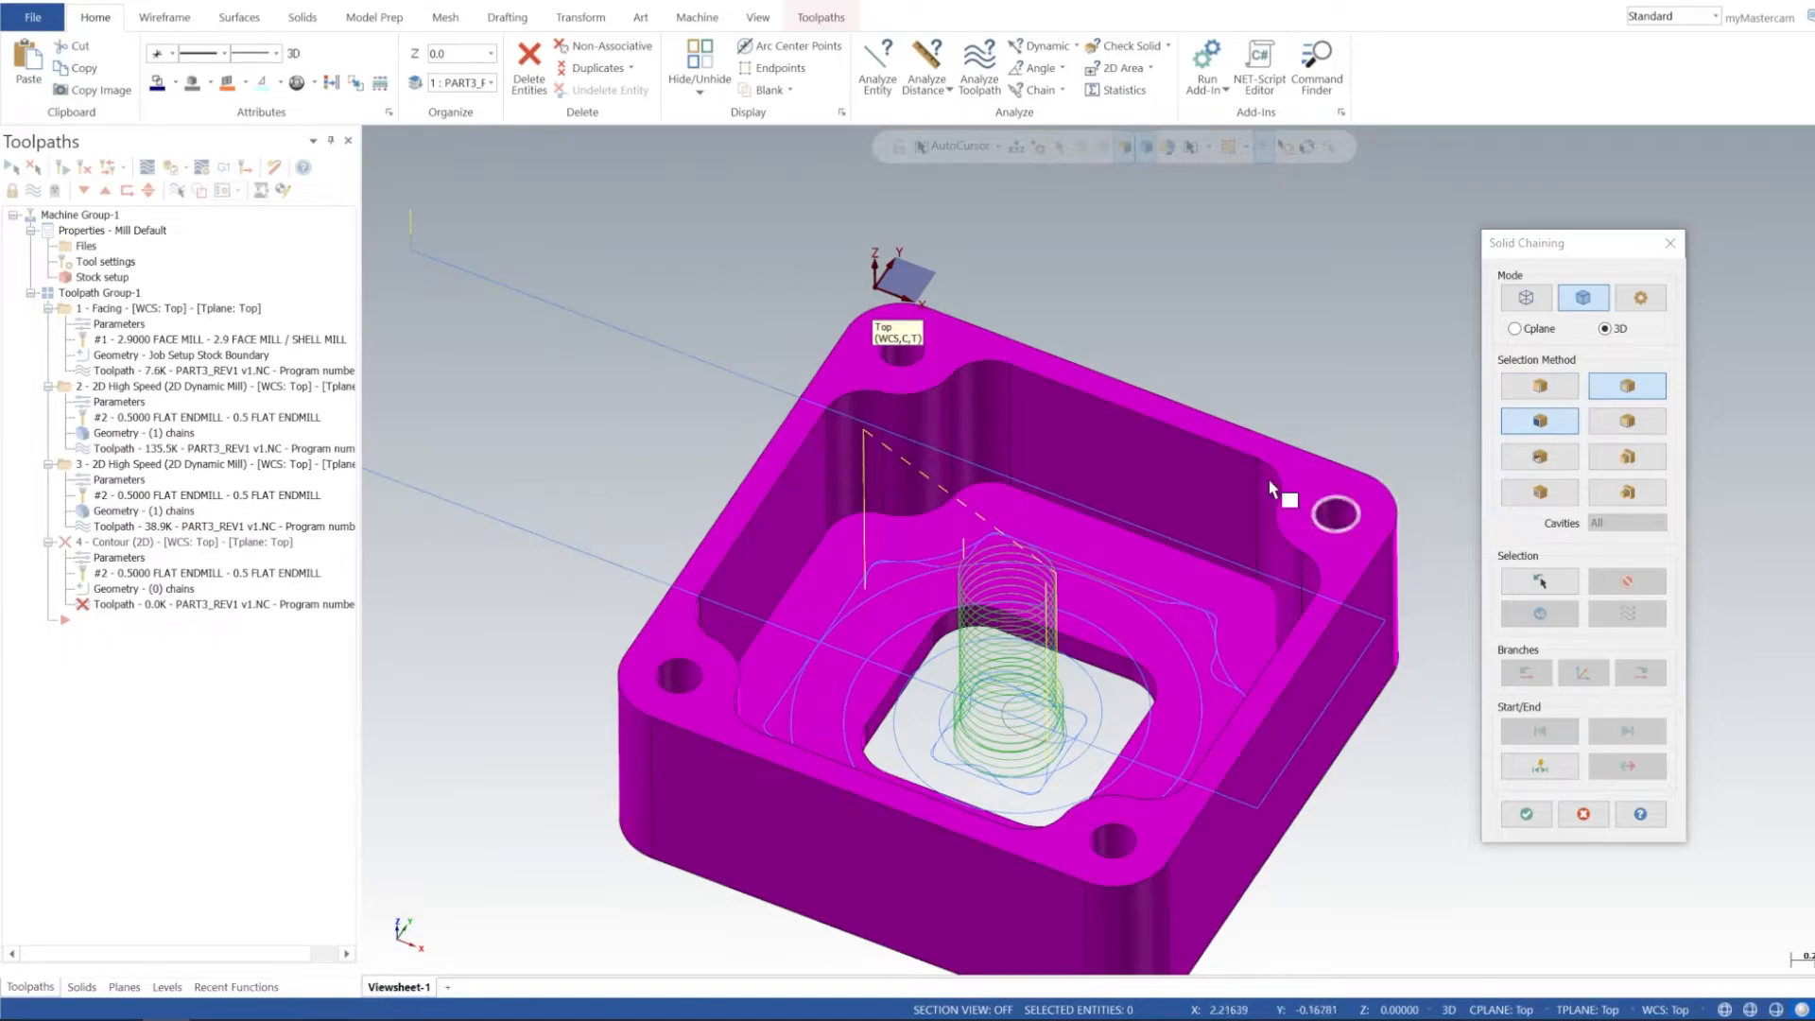
{"action": "scroll", "coordinate": [871, 541], "scroll_direction": "down", "scroll_amount": 6}
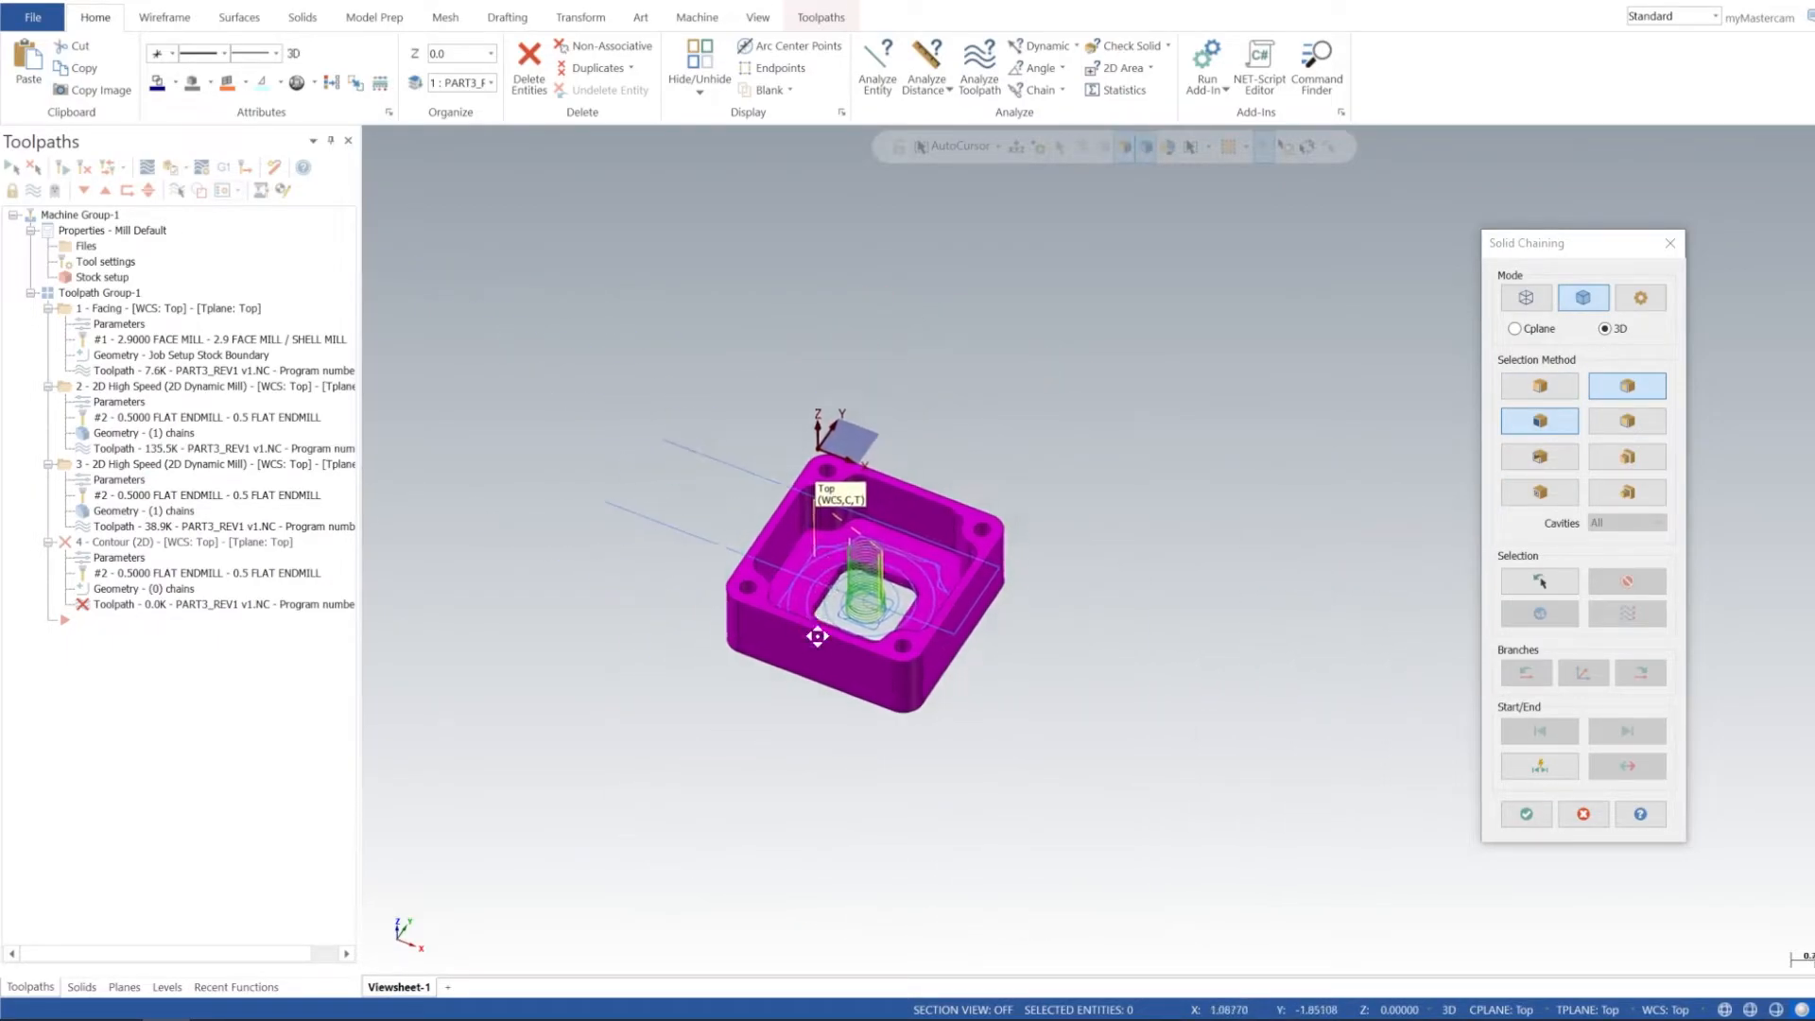
{"action": "scroll", "coordinate": [810, 721], "scroll_direction": "up", "scroll_amount": 2}
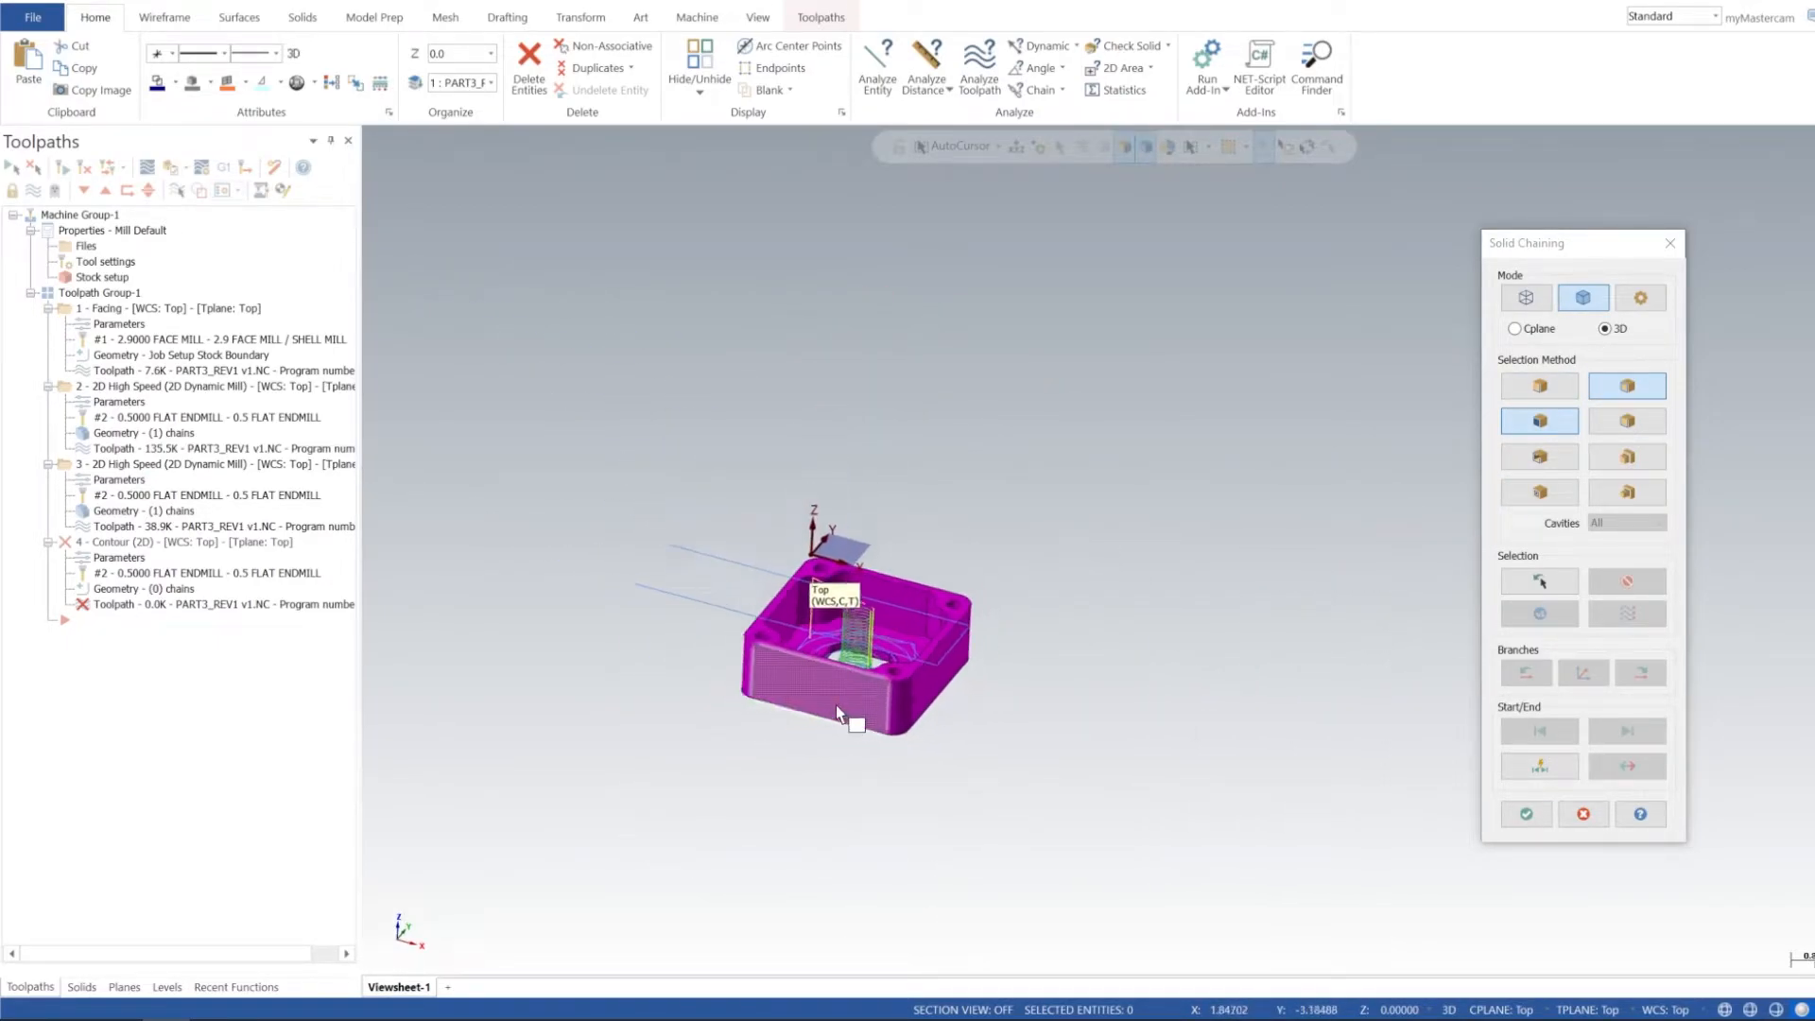
Step: Chain the part's outer bottom edge loop for the contour and reverse the chain's direction
{"action": "scroll", "coordinate": [810, 721], "scroll_direction": "up", "scroll_amount": 3}
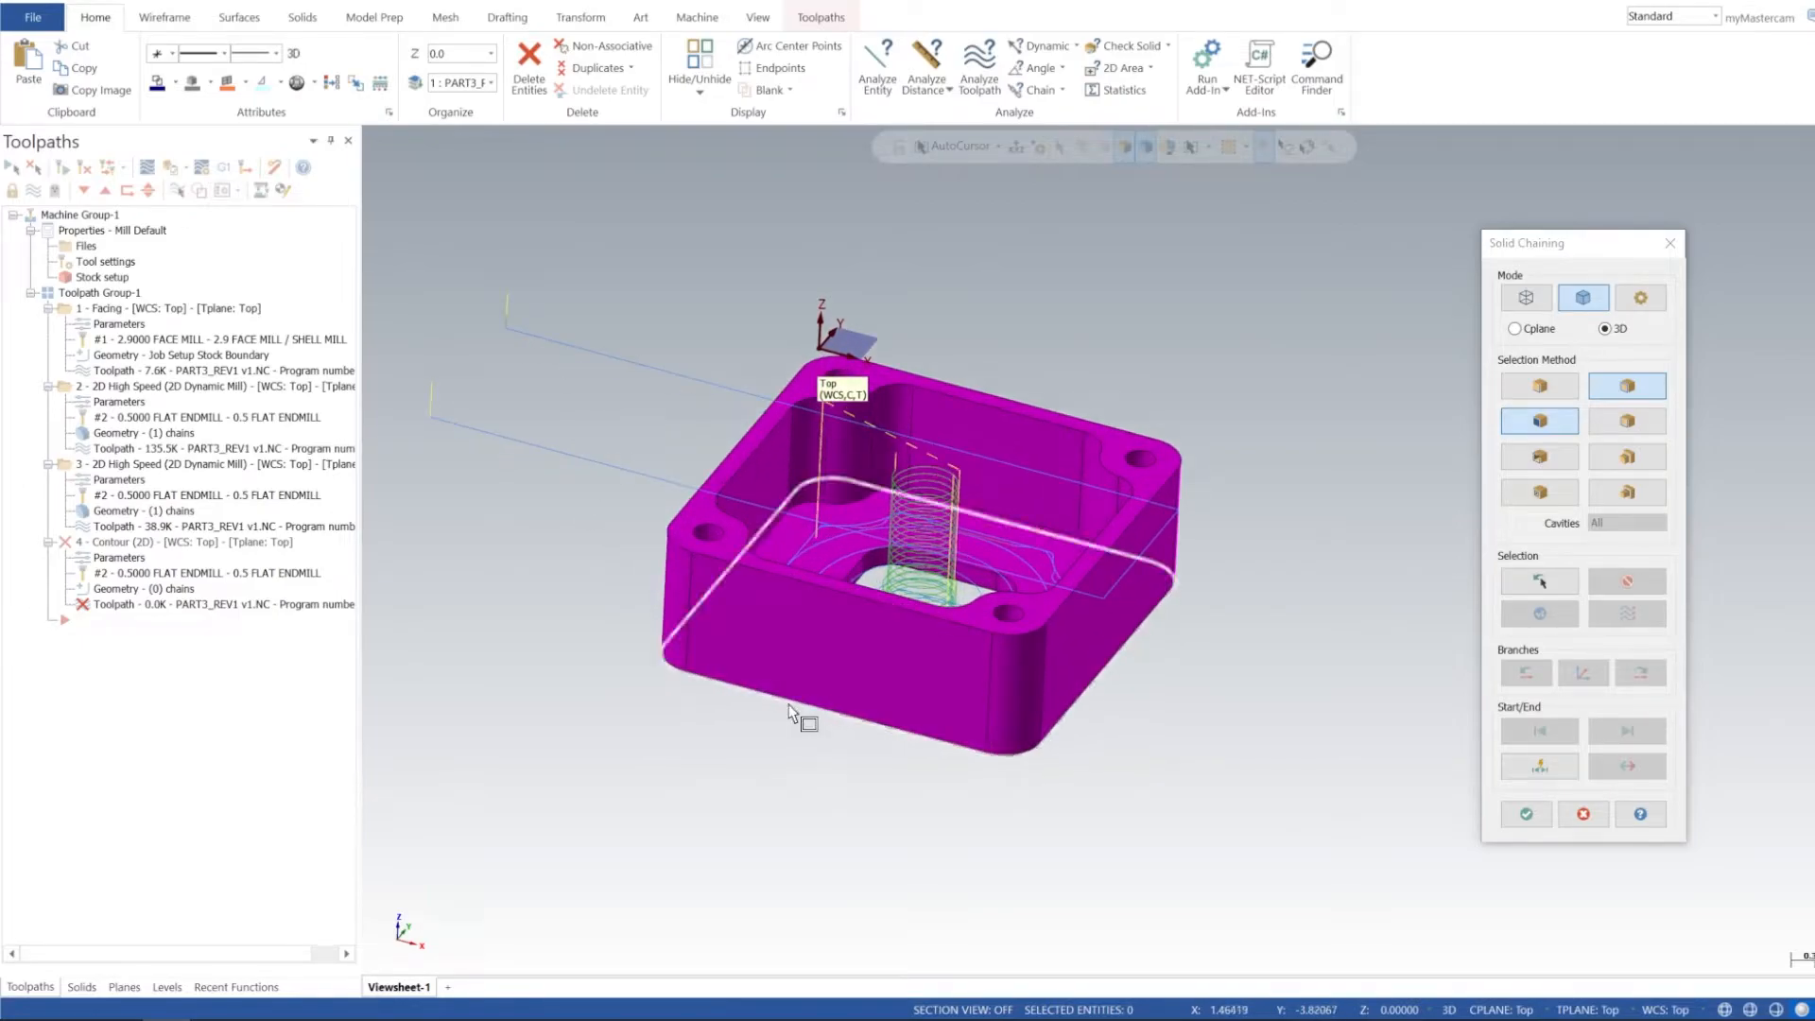
{"action": "left_click", "coordinate": [789, 705]}
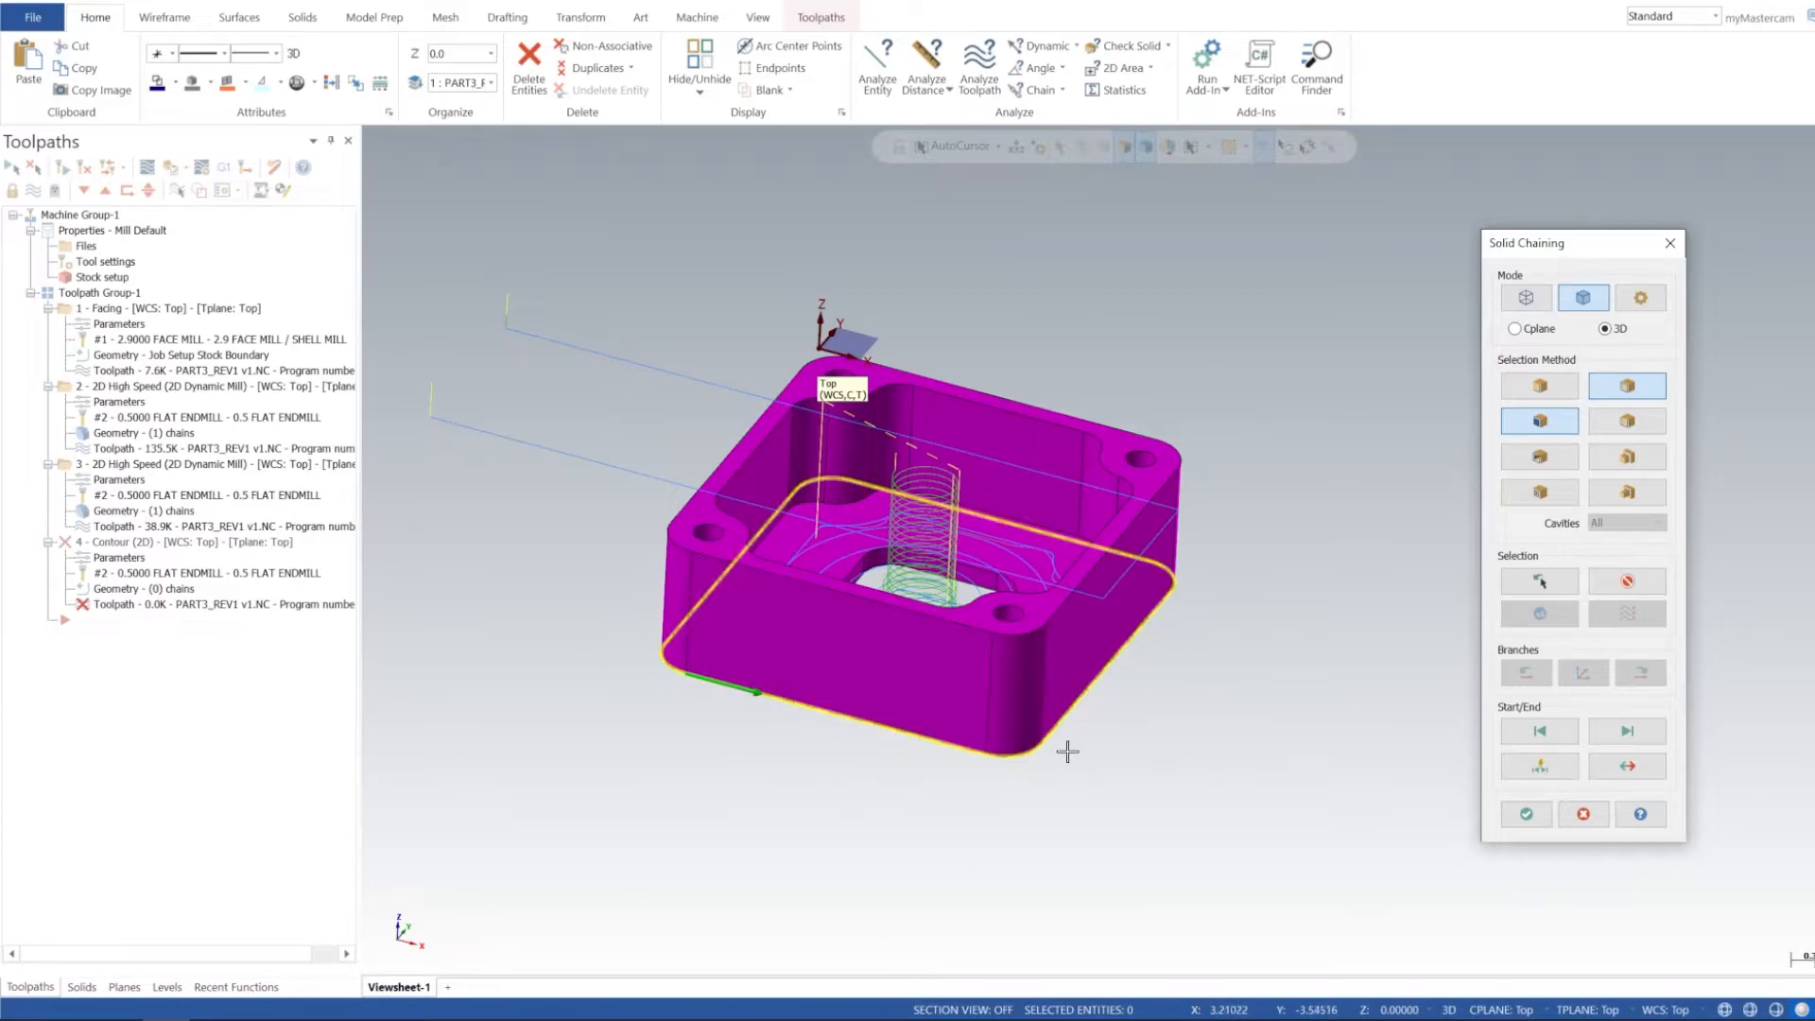
{"action": "left_click", "coordinate": [1624, 776]}
Step: Add the pocket floor's edge loop and the central square opening's edge loop as chains, then accept the contour geometry
{"action": "middle_click_drag", "start_coordinate": [1022, 576], "coordinate": [977, 657]}
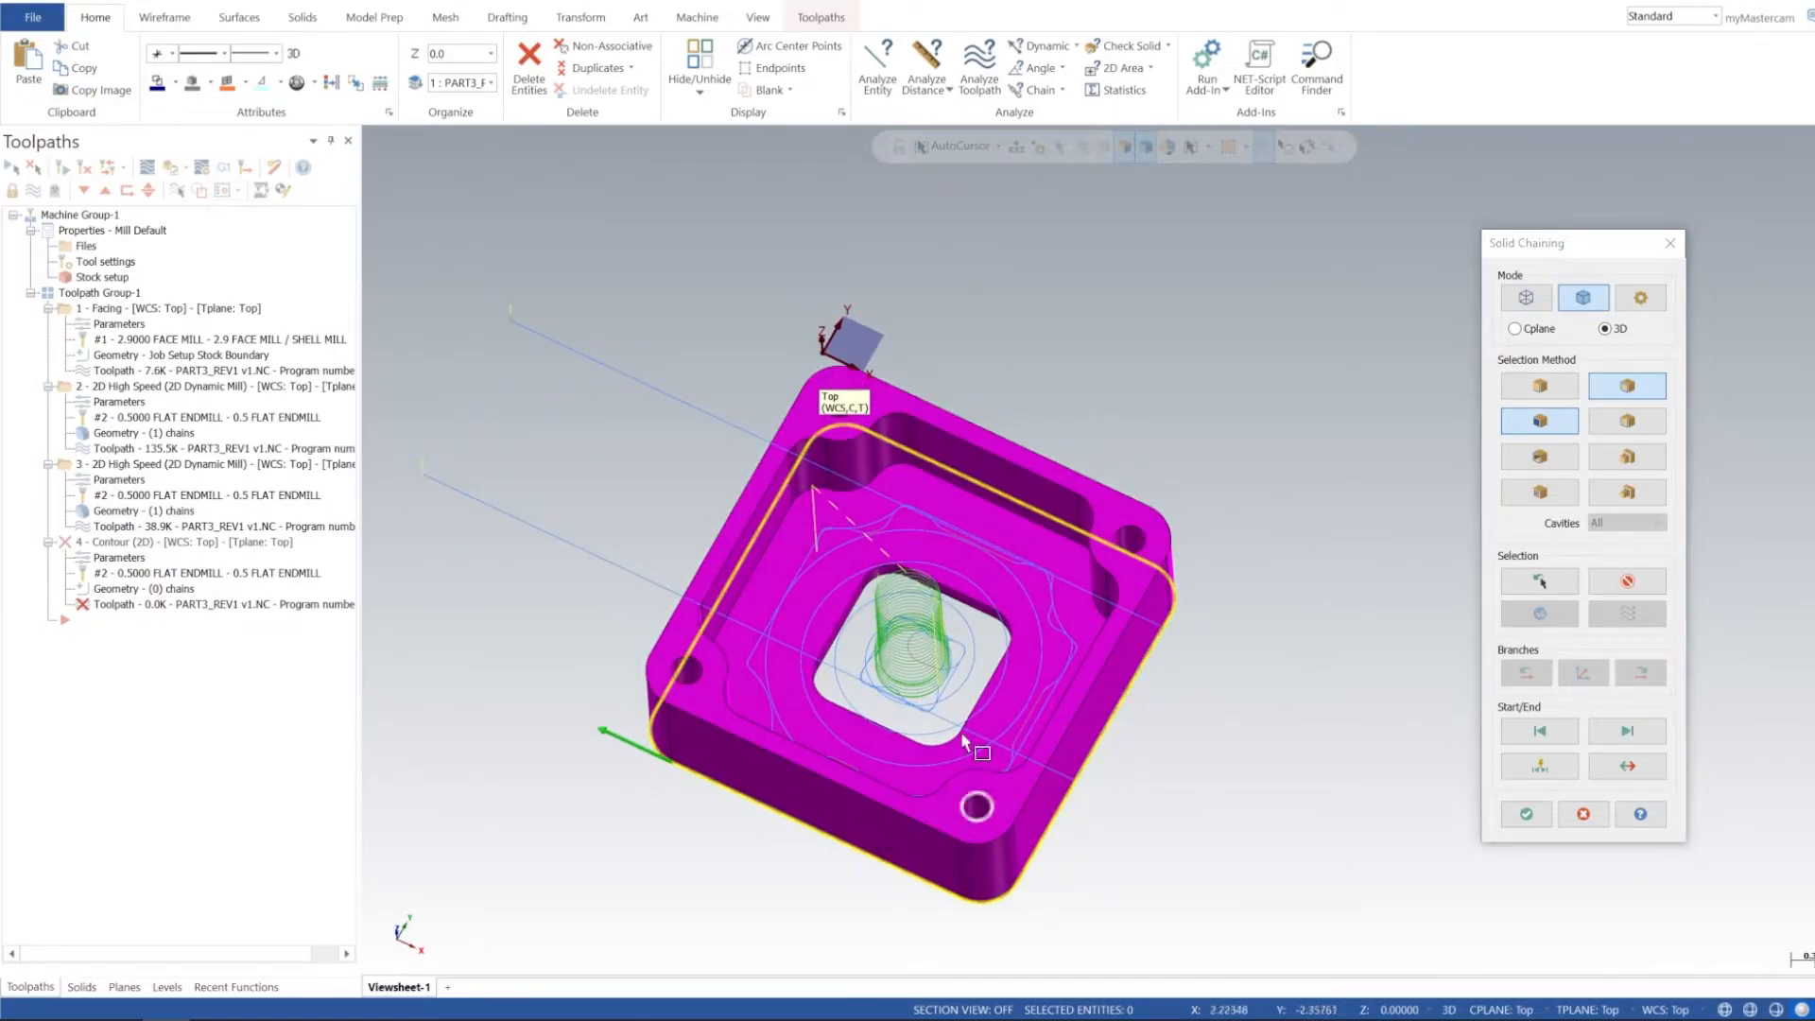
{"action": "scroll", "coordinate": [1059, 539], "scroll_direction": "down", "scroll_amount": 2}
{"action": "scroll", "coordinate": [1052, 549], "scroll_direction": "up", "scroll_amount": 5}
{"action": "left_click", "coordinate": [1054, 544]}
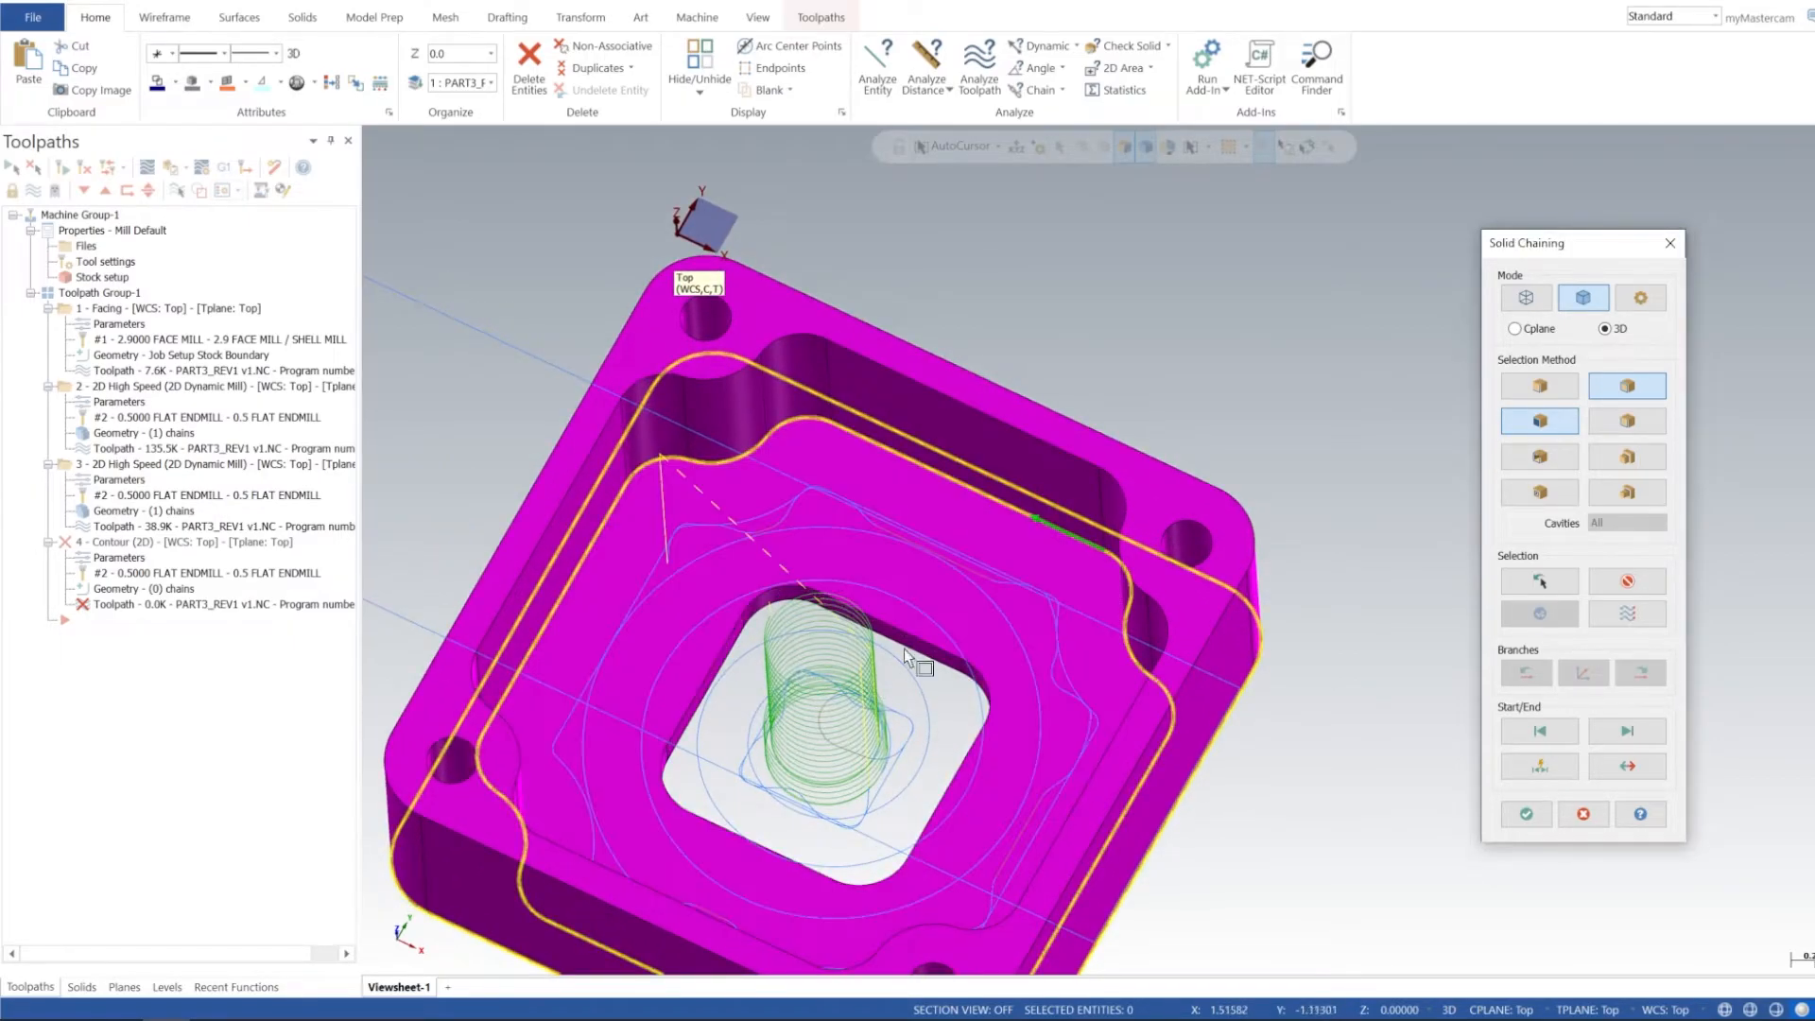
{"action": "middle_click_drag", "start_coordinate": [956, 599], "coordinate": [973, 527]}
{"action": "middle_click_drag", "start_coordinate": [970, 598], "coordinate": [1041, 590]}
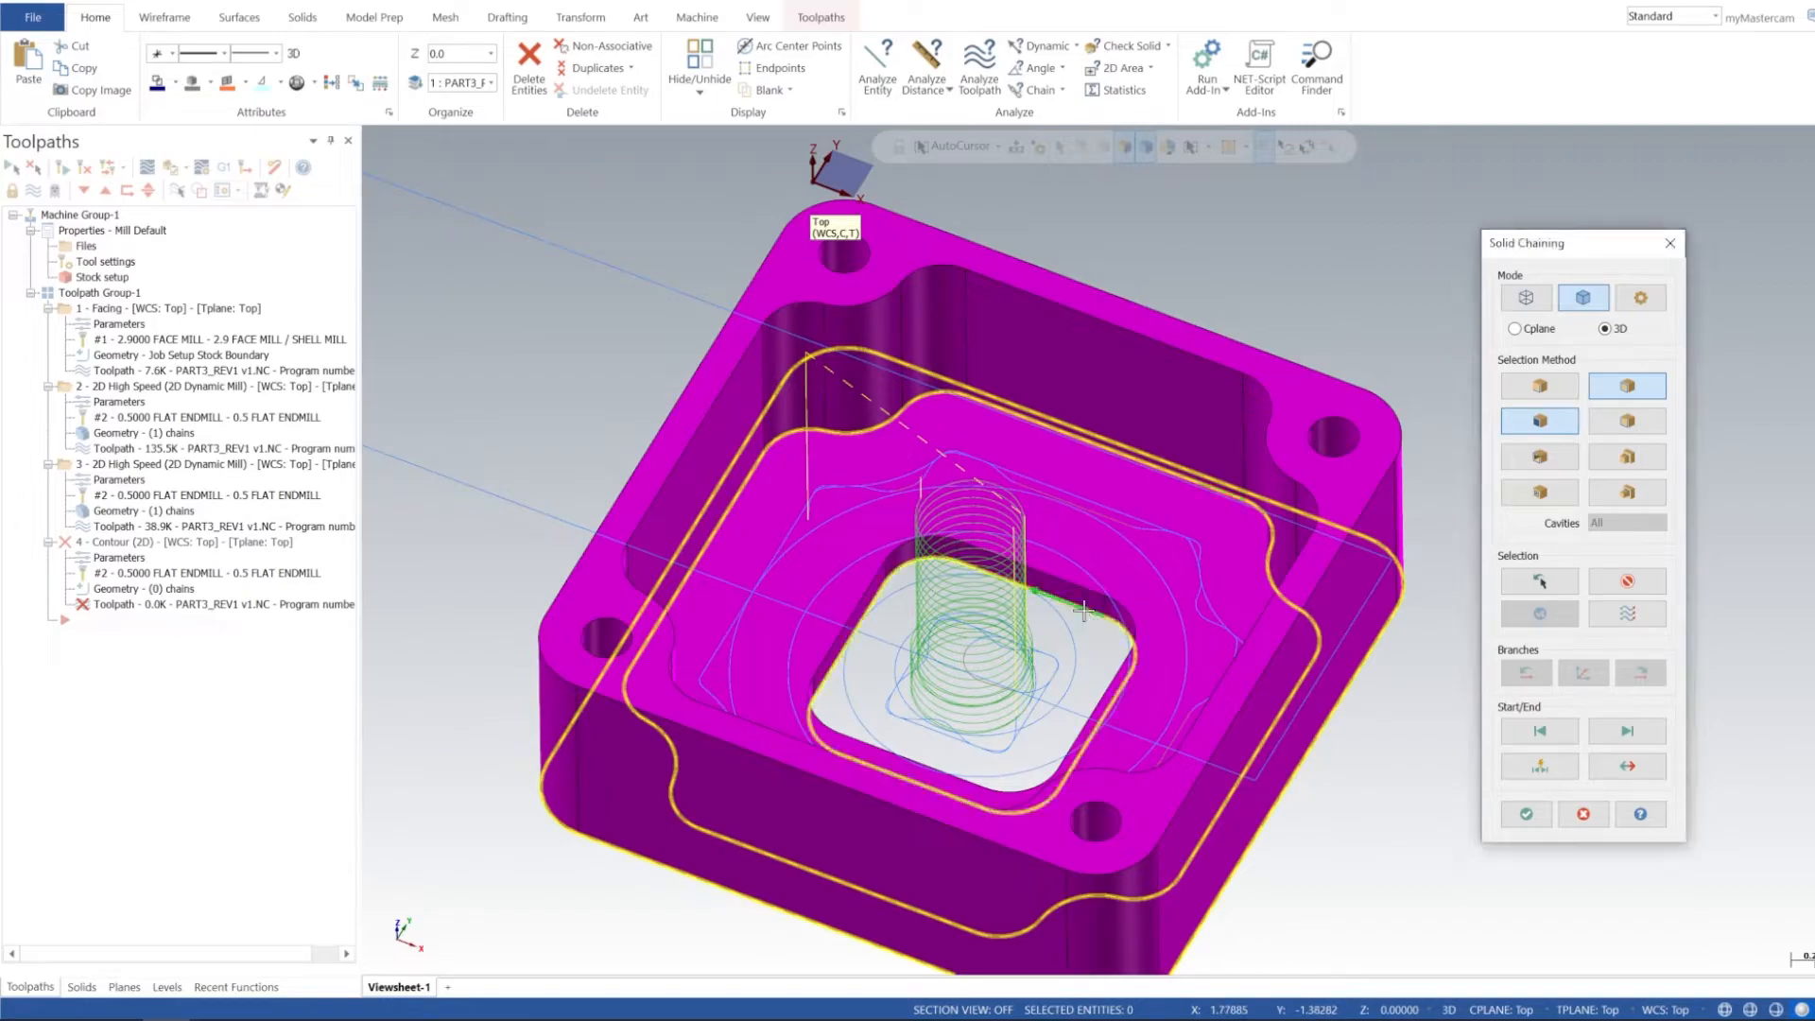
{"action": "left_click", "coordinate": [1526, 814]}
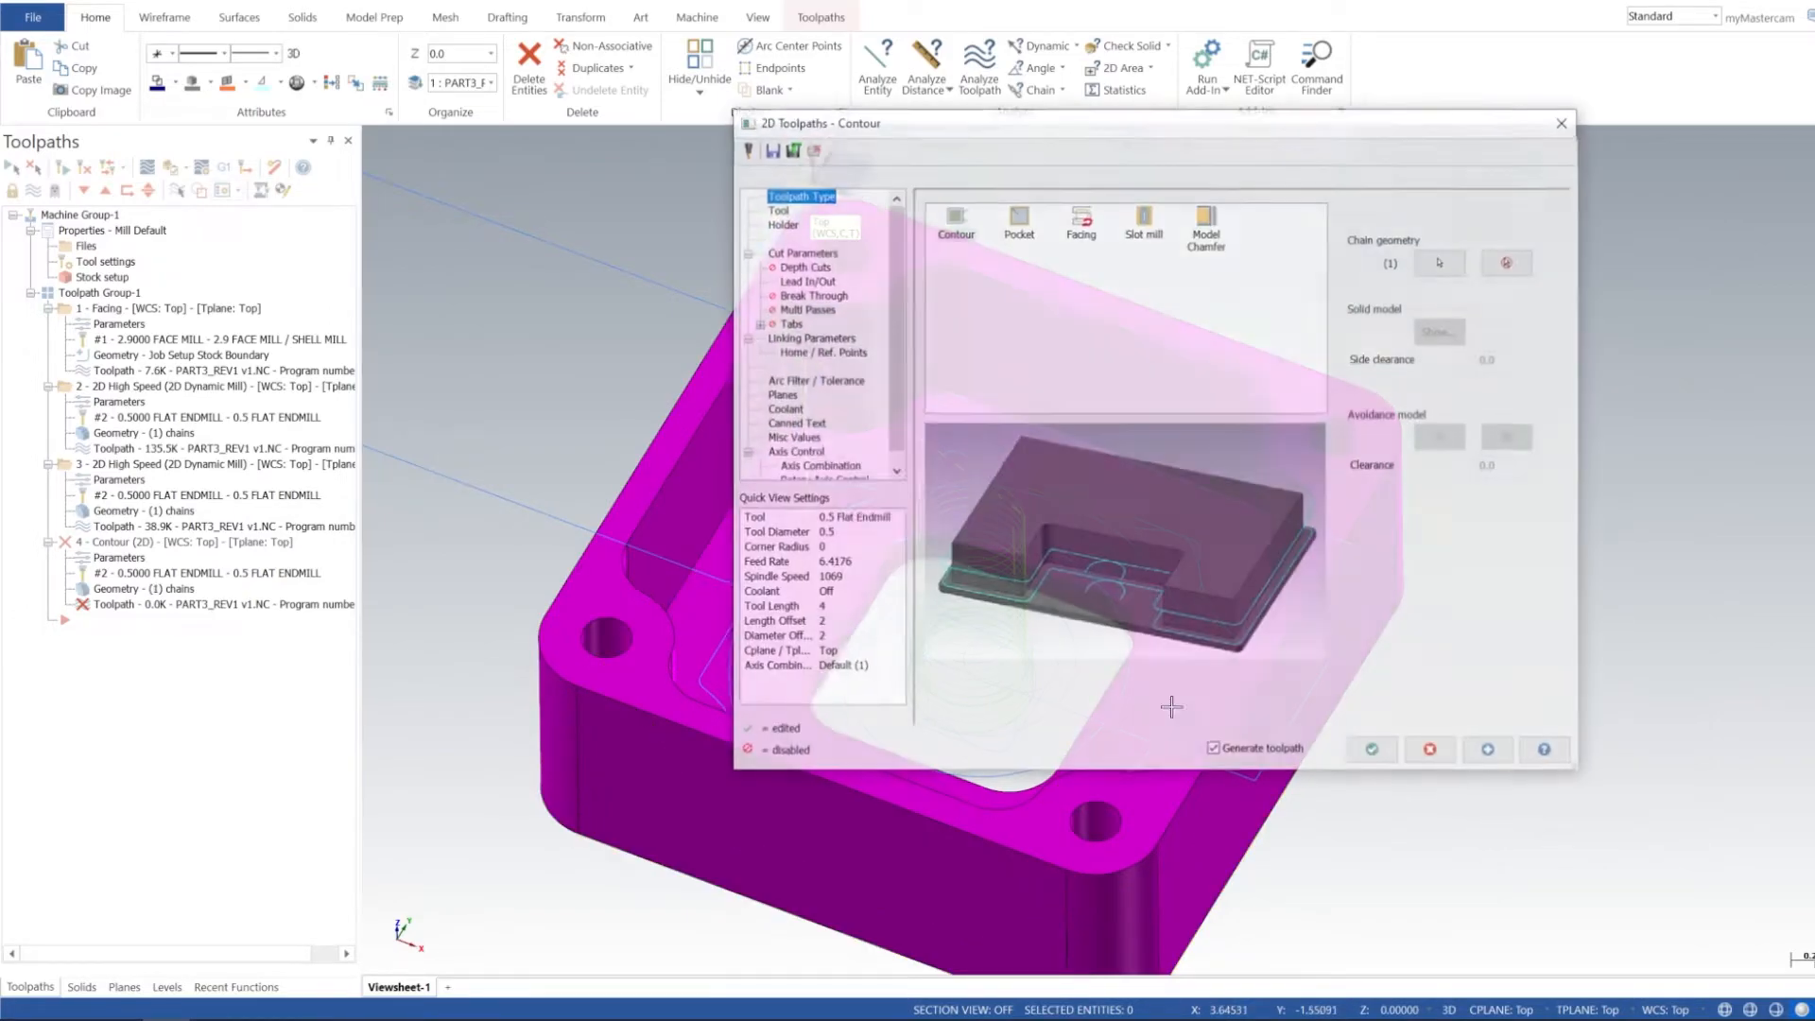
Step: Create a new flat endmill with a 0.375 cutting diameter for the contour toolpath
{"action": "left_click_drag", "start_coordinate": [1172, 119], "coordinate": [1282, 220]}
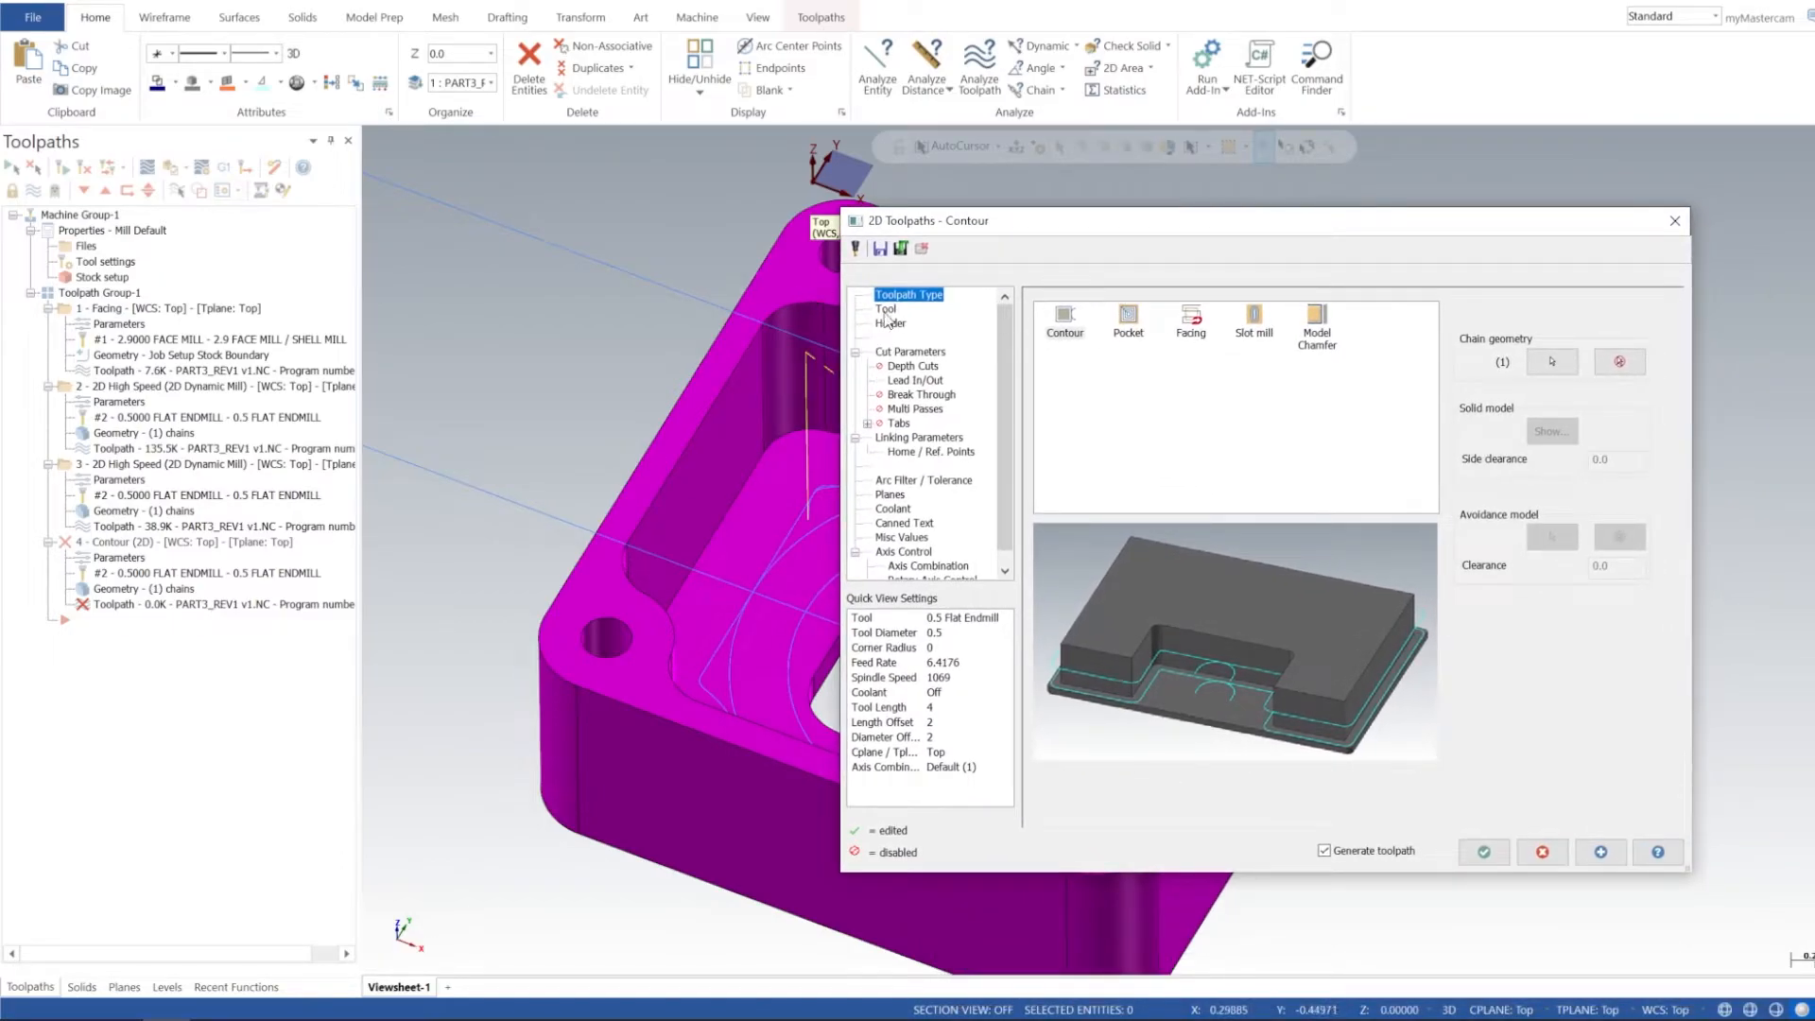
{"action": "left_click", "coordinate": [886, 310]}
{"action": "right_click", "coordinate": [1142, 376]}
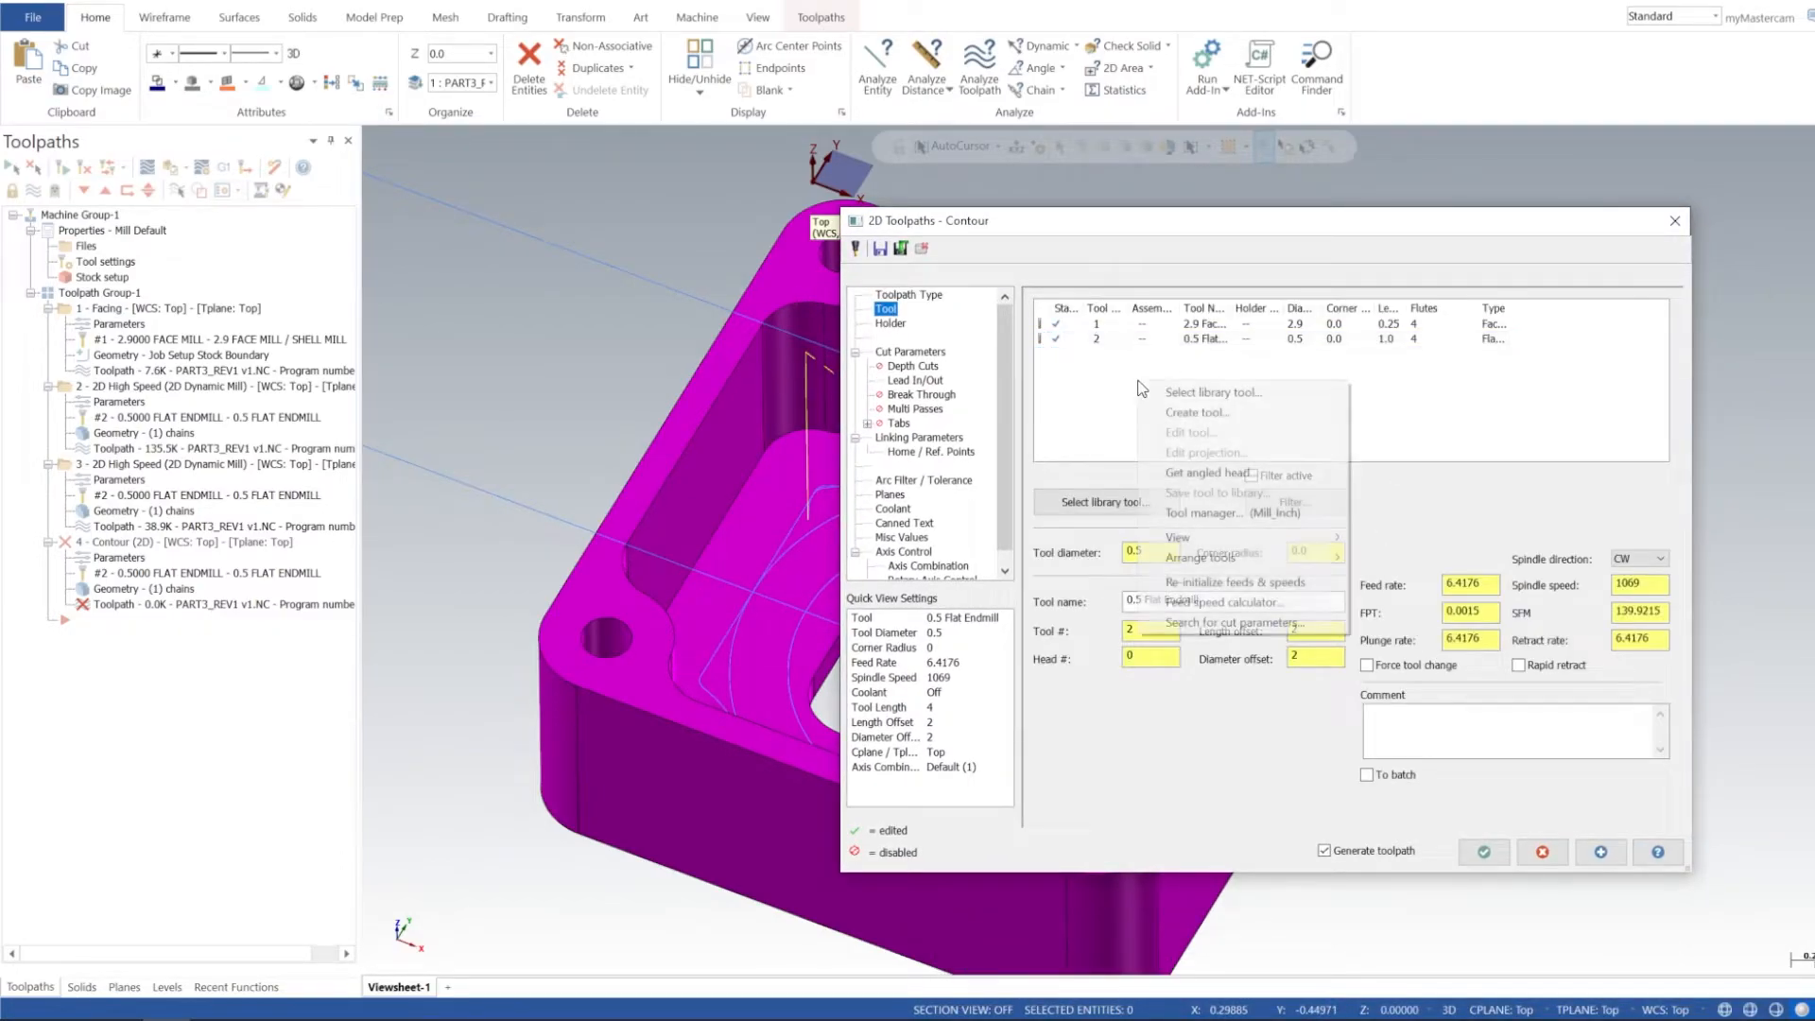
{"action": "left_click", "coordinate": [1228, 409]}
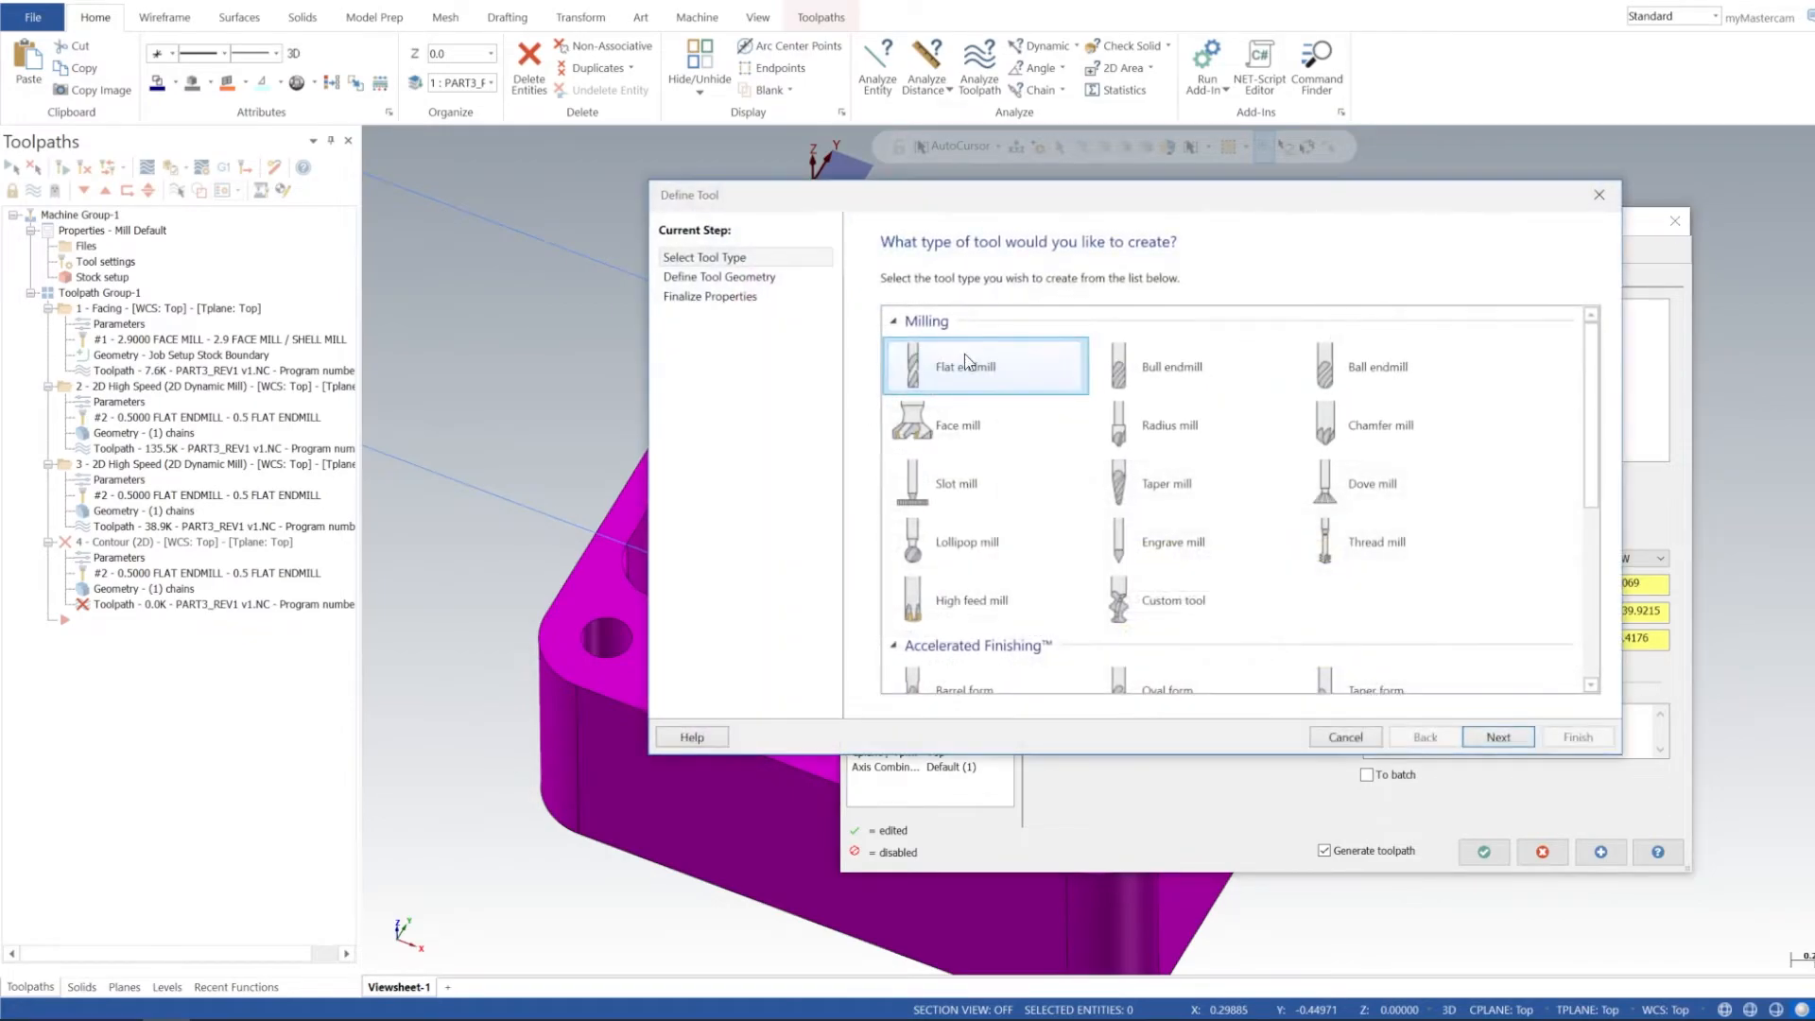
{"action": "double_click", "coordinate": [979, 373]}
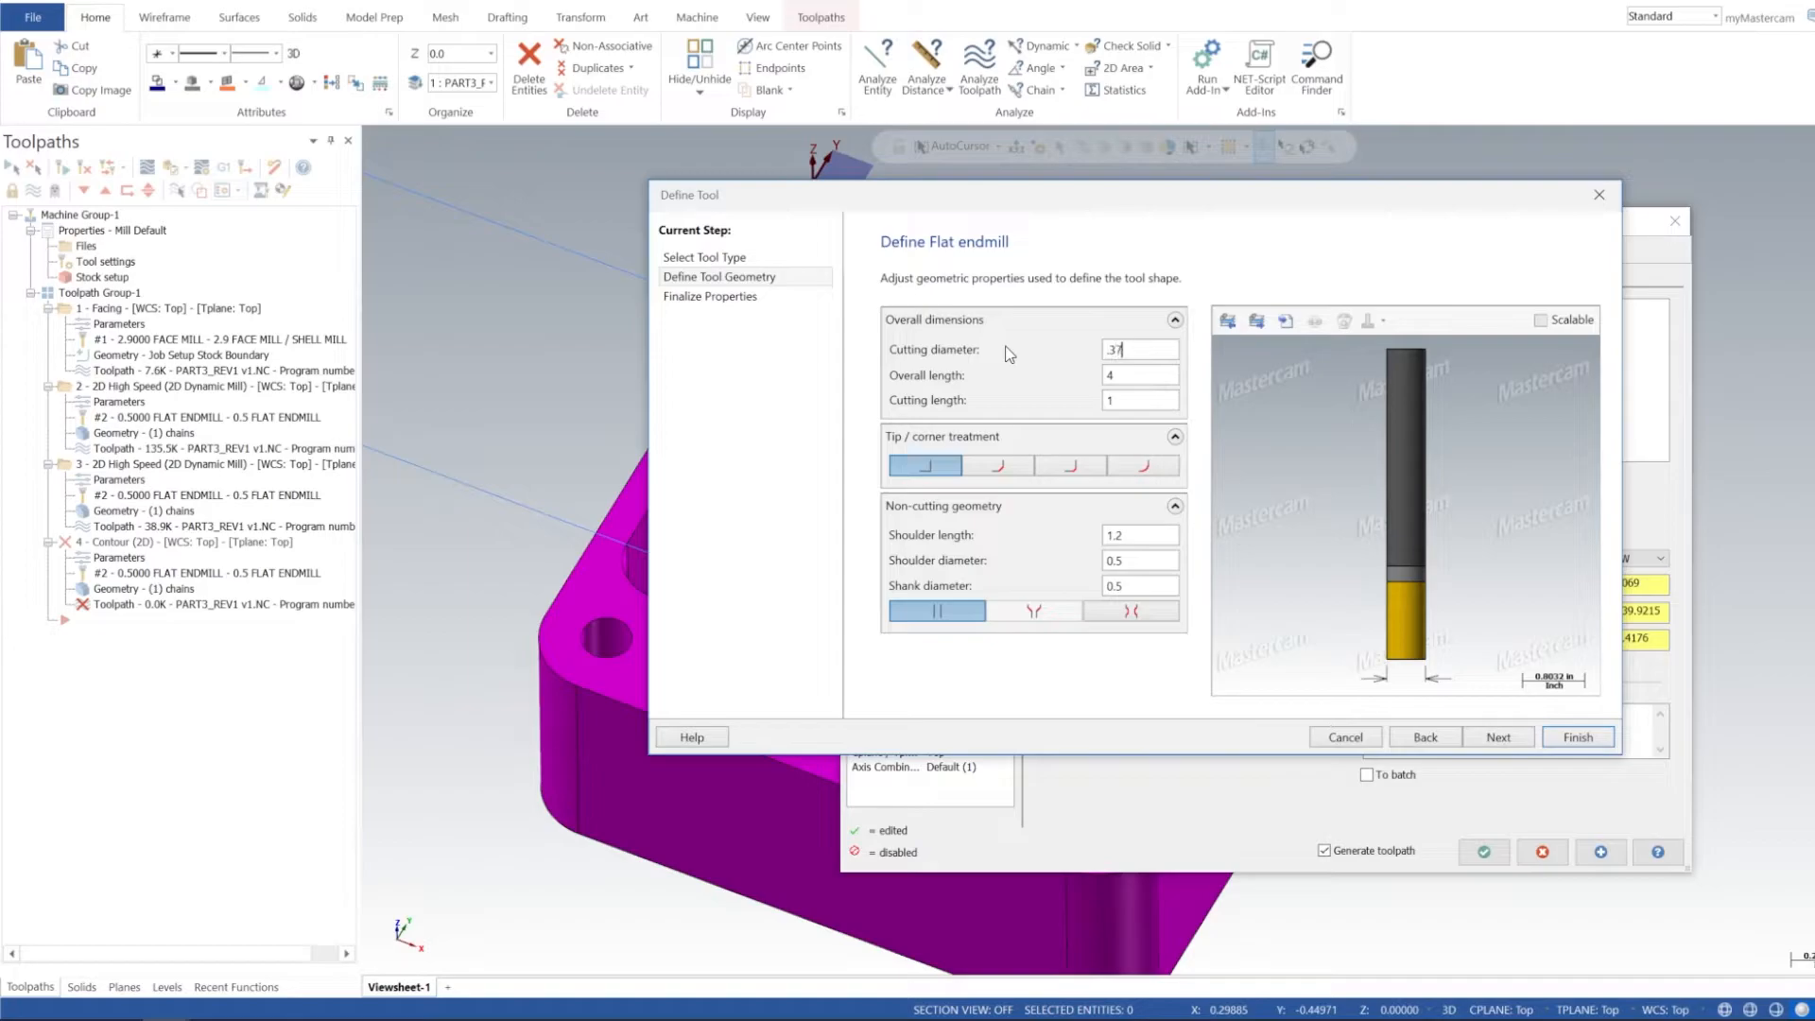
{"action": "left_click", "coordinate": [1578, 737]}
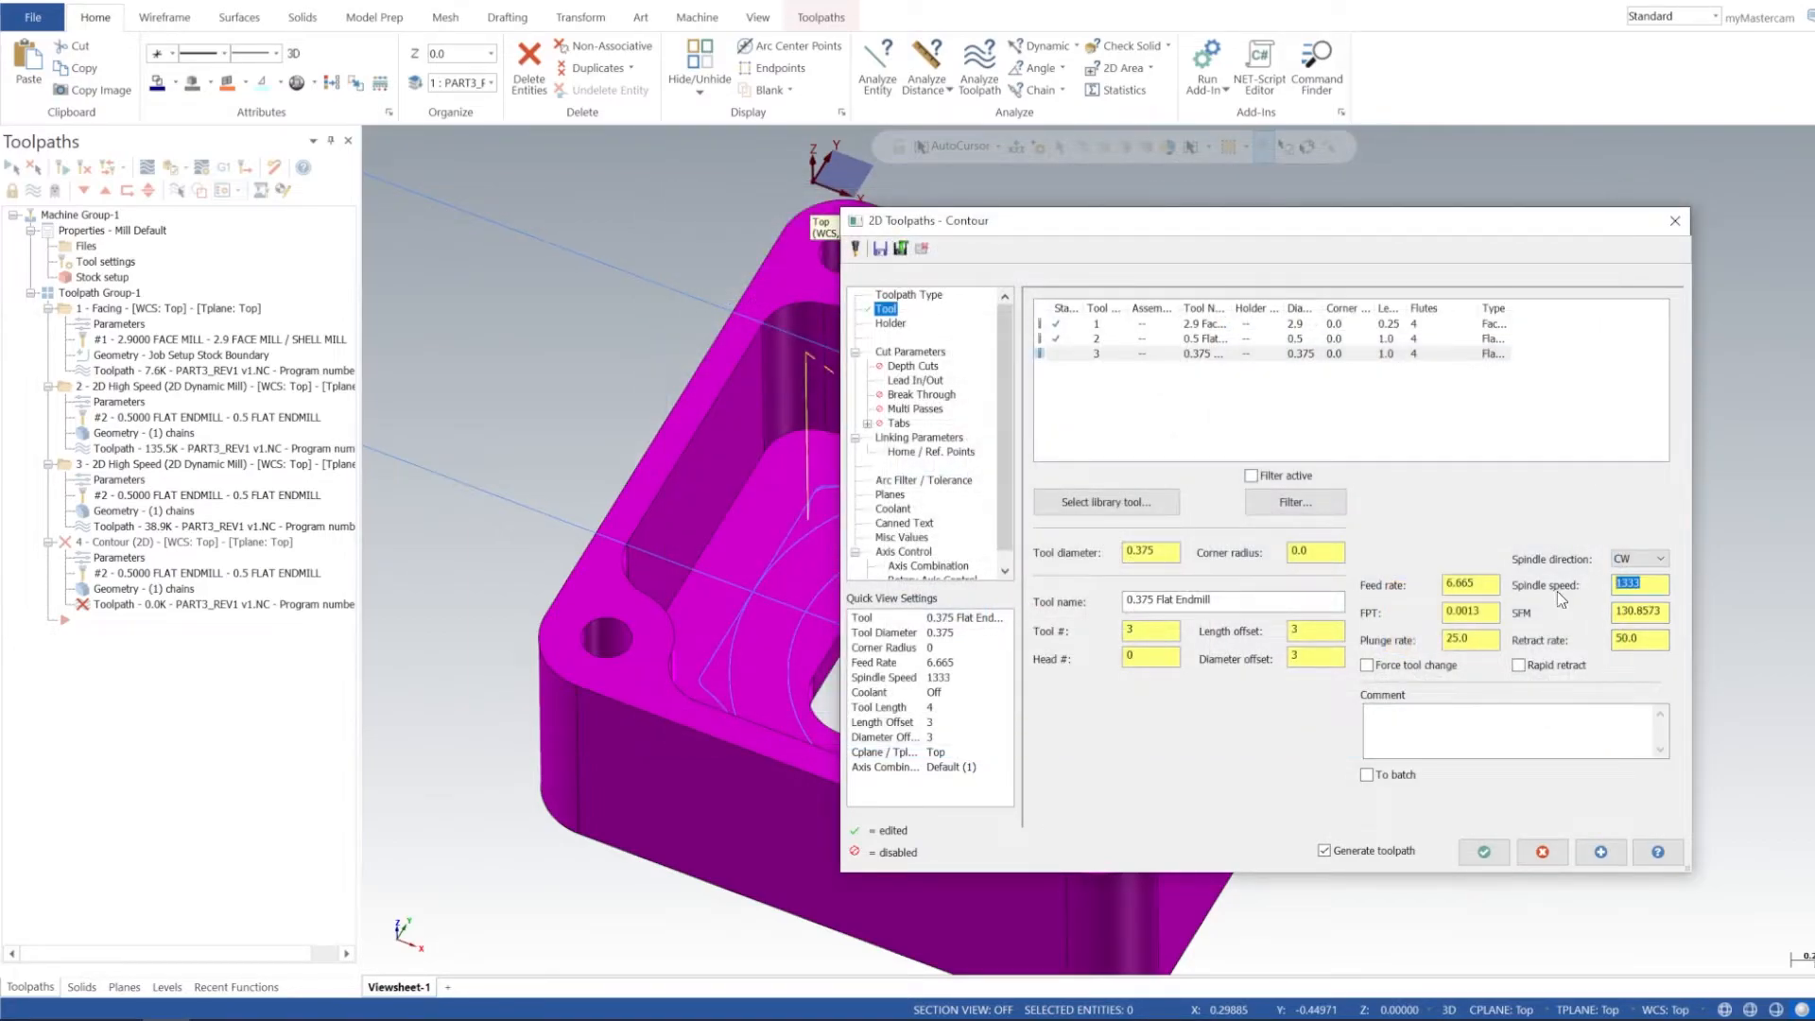
Step: Set the 0.375 endmill's spindle speed to 10000 and its feed rate to 90
{"action": "type", "text": "10000"}
{"action": "key", "text": "Return"}
{"action": "left_click_drag", "start_coordinate": [1492, 588], "coordinate": [1334, 590]}
Step: Set the contour's cutter compensation type to Wear and select the 2D contour type
{"action": "left_click", "coordinate": [910, 354]}
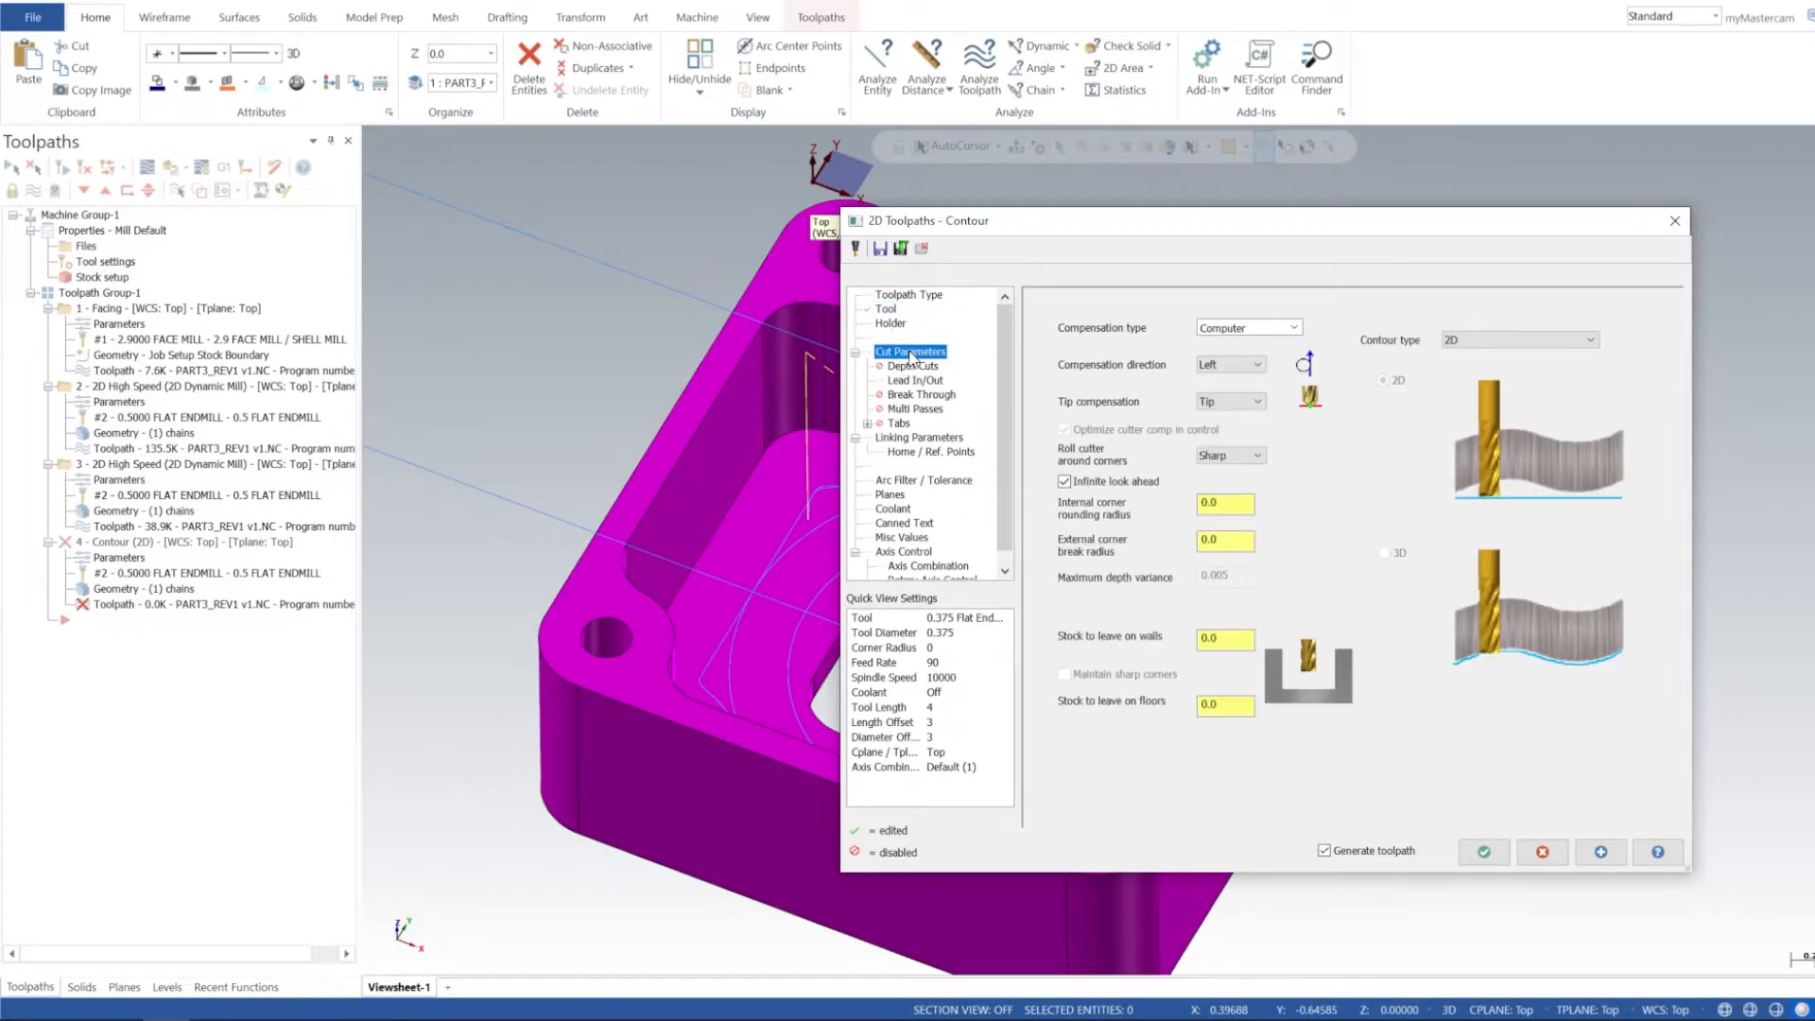
{"action": "left_click", "coordinate": [1253, 331]}
{"action": "left_click", "coordinate": [1235, 371]}
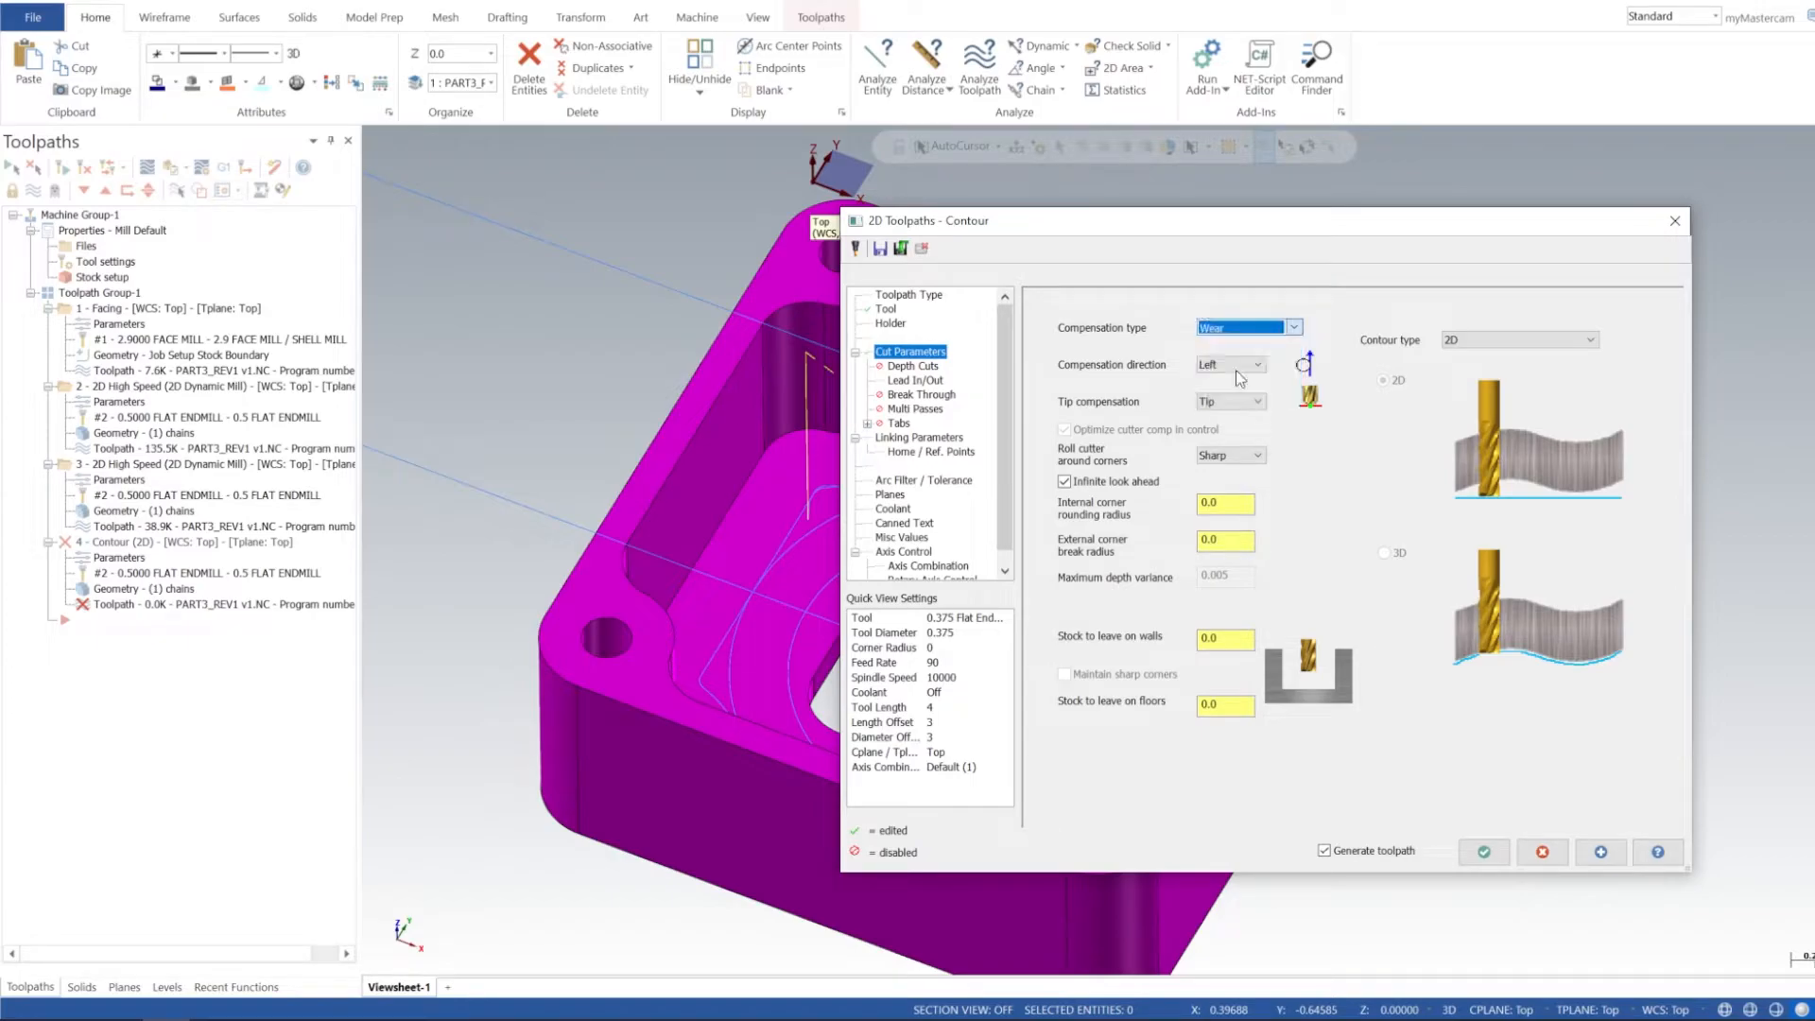
{"action": "left_click", "coordinate": [1494, 342]}
{"action": "left_click", "coordinate": [1481, 353]}
Step: Set the entry line length and arc radius to 25%, copy the entry values to the exit, and set the overlap to 0.1
{"action": "left_click", "coordinate": [916, 381]}
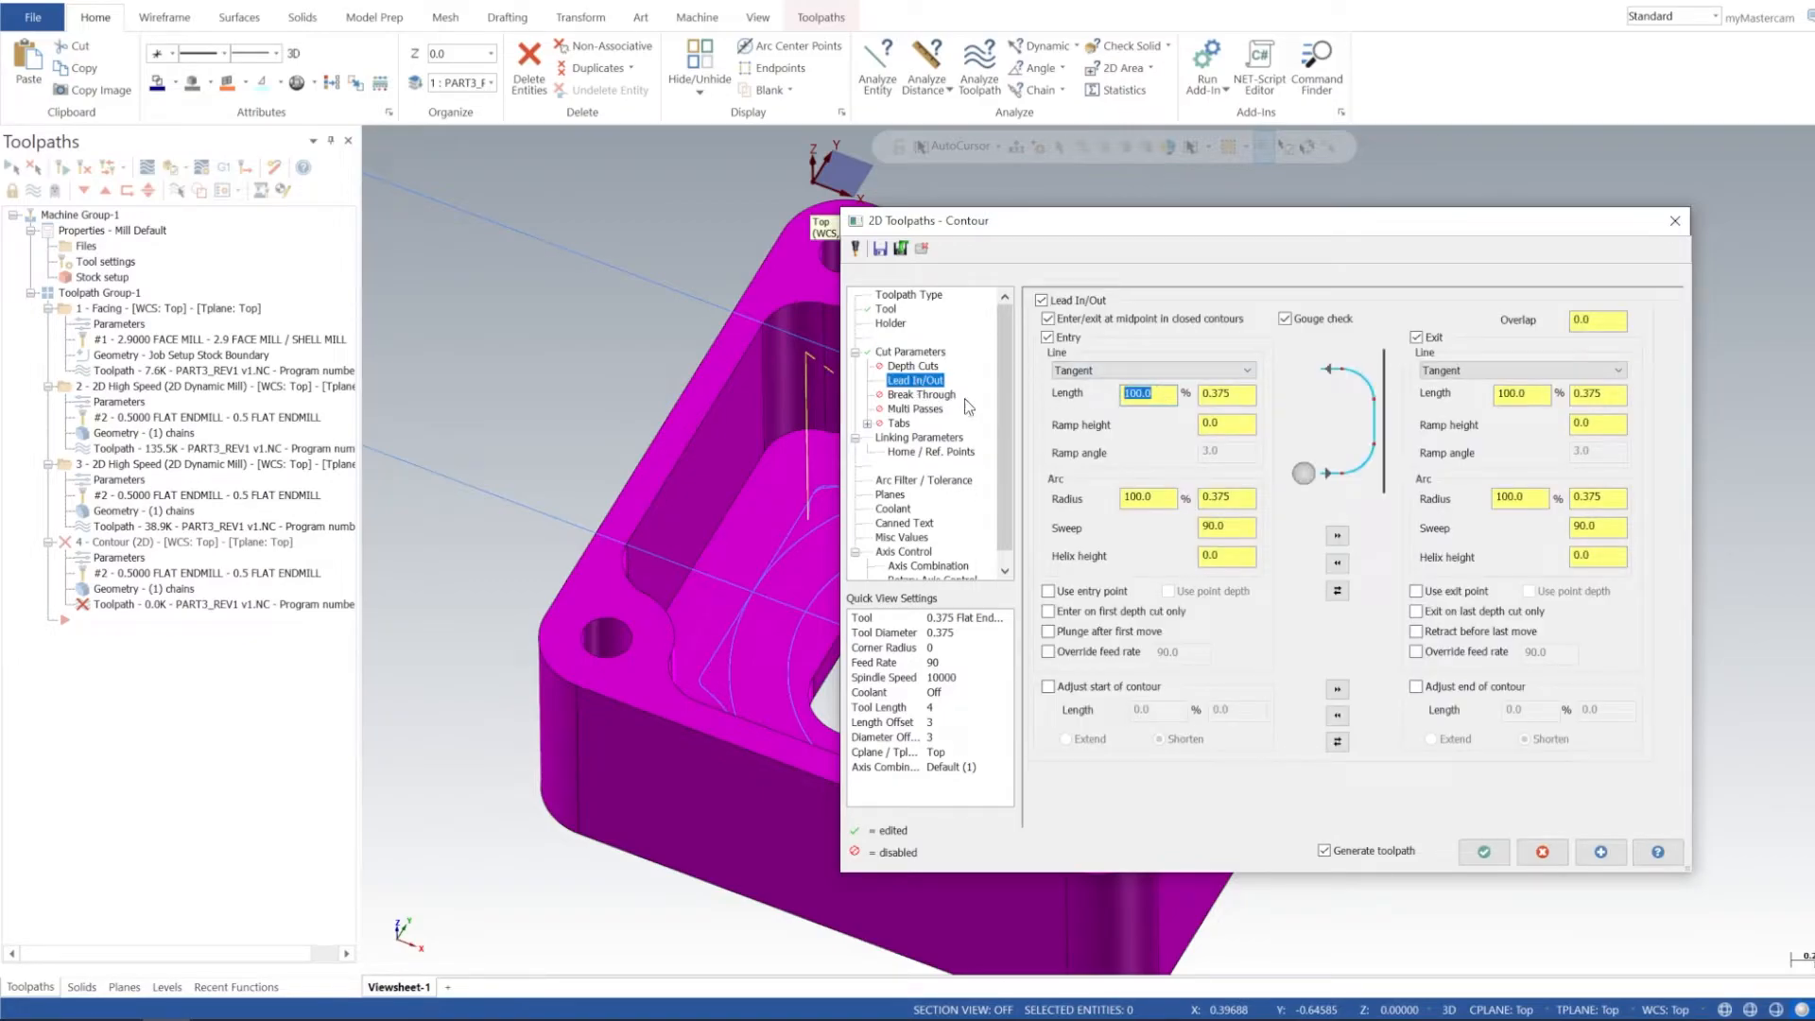
{"action": "type", "text": "25"}
{"action": "key", "text": "Return"}
{"action": "double_click", "coordinate": [1165, 506]}
{"action": "type", "text": "25"}
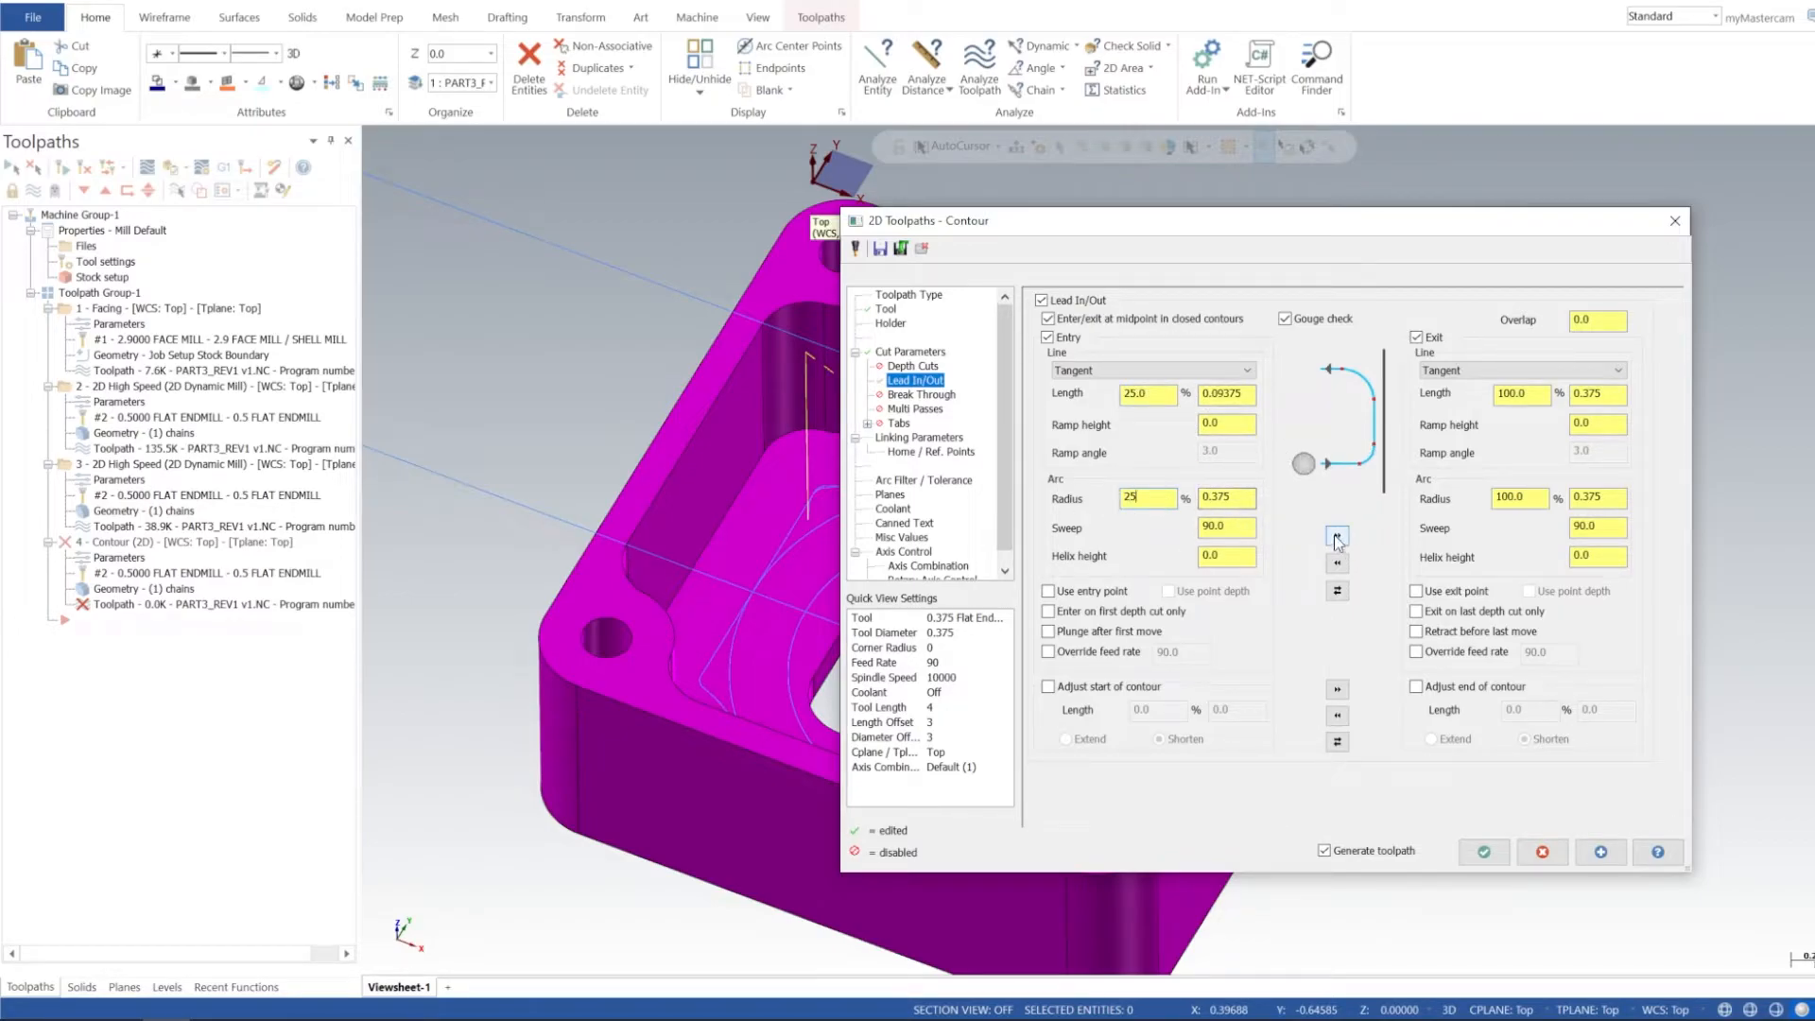
{"action": "left_click", "coordinate": [1337, 538]}
{"action": "double_click", "coordinate": [1607, 322]}
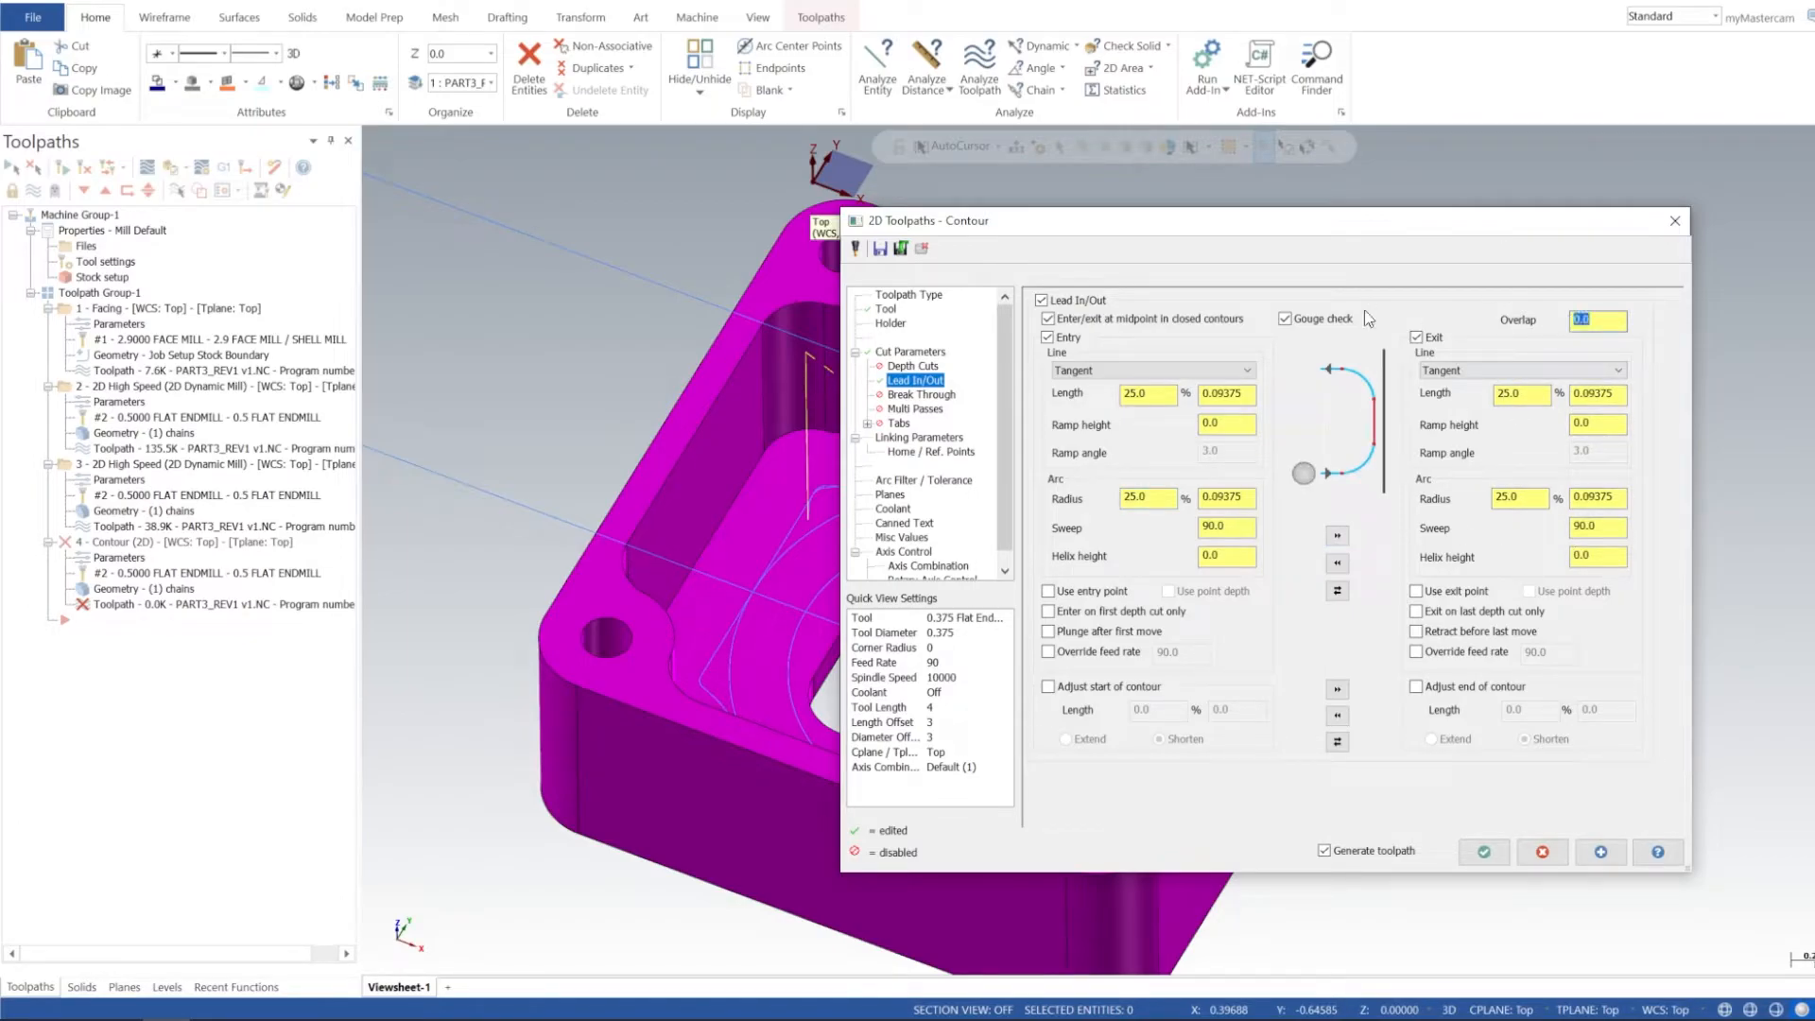
{"action": "type", "text": ".1"}
Step: Set the contour's feed plane and top of stock to 0.1, and apply the settings to generate the toolpath
{"action": "left_click", "coordinate": [907, 438]}
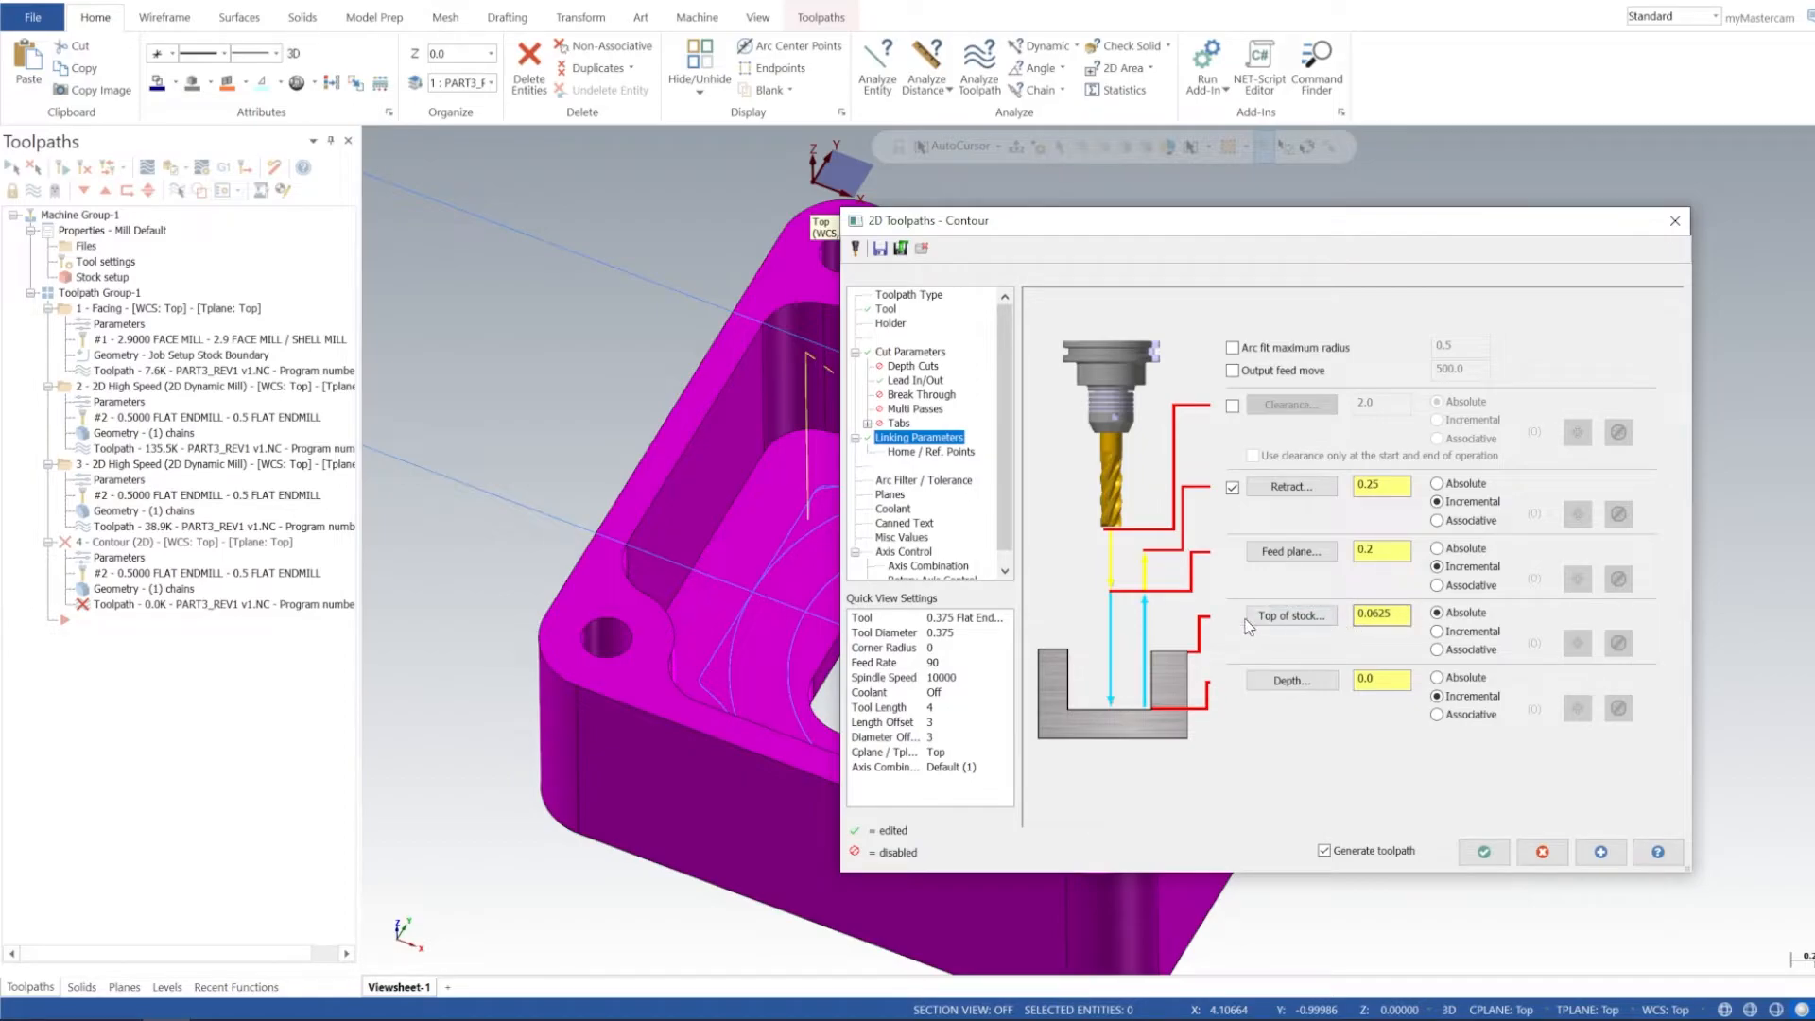
{"action": "left_click_drag", "start_coordinate": [1387, 616], "coordinate": [1211, 614]}
{"action": "type", "text": "0.0"}
{"action": "left_click_drag", "start_coordinate": [1336, 224], "coordinate": [1330, 167]}
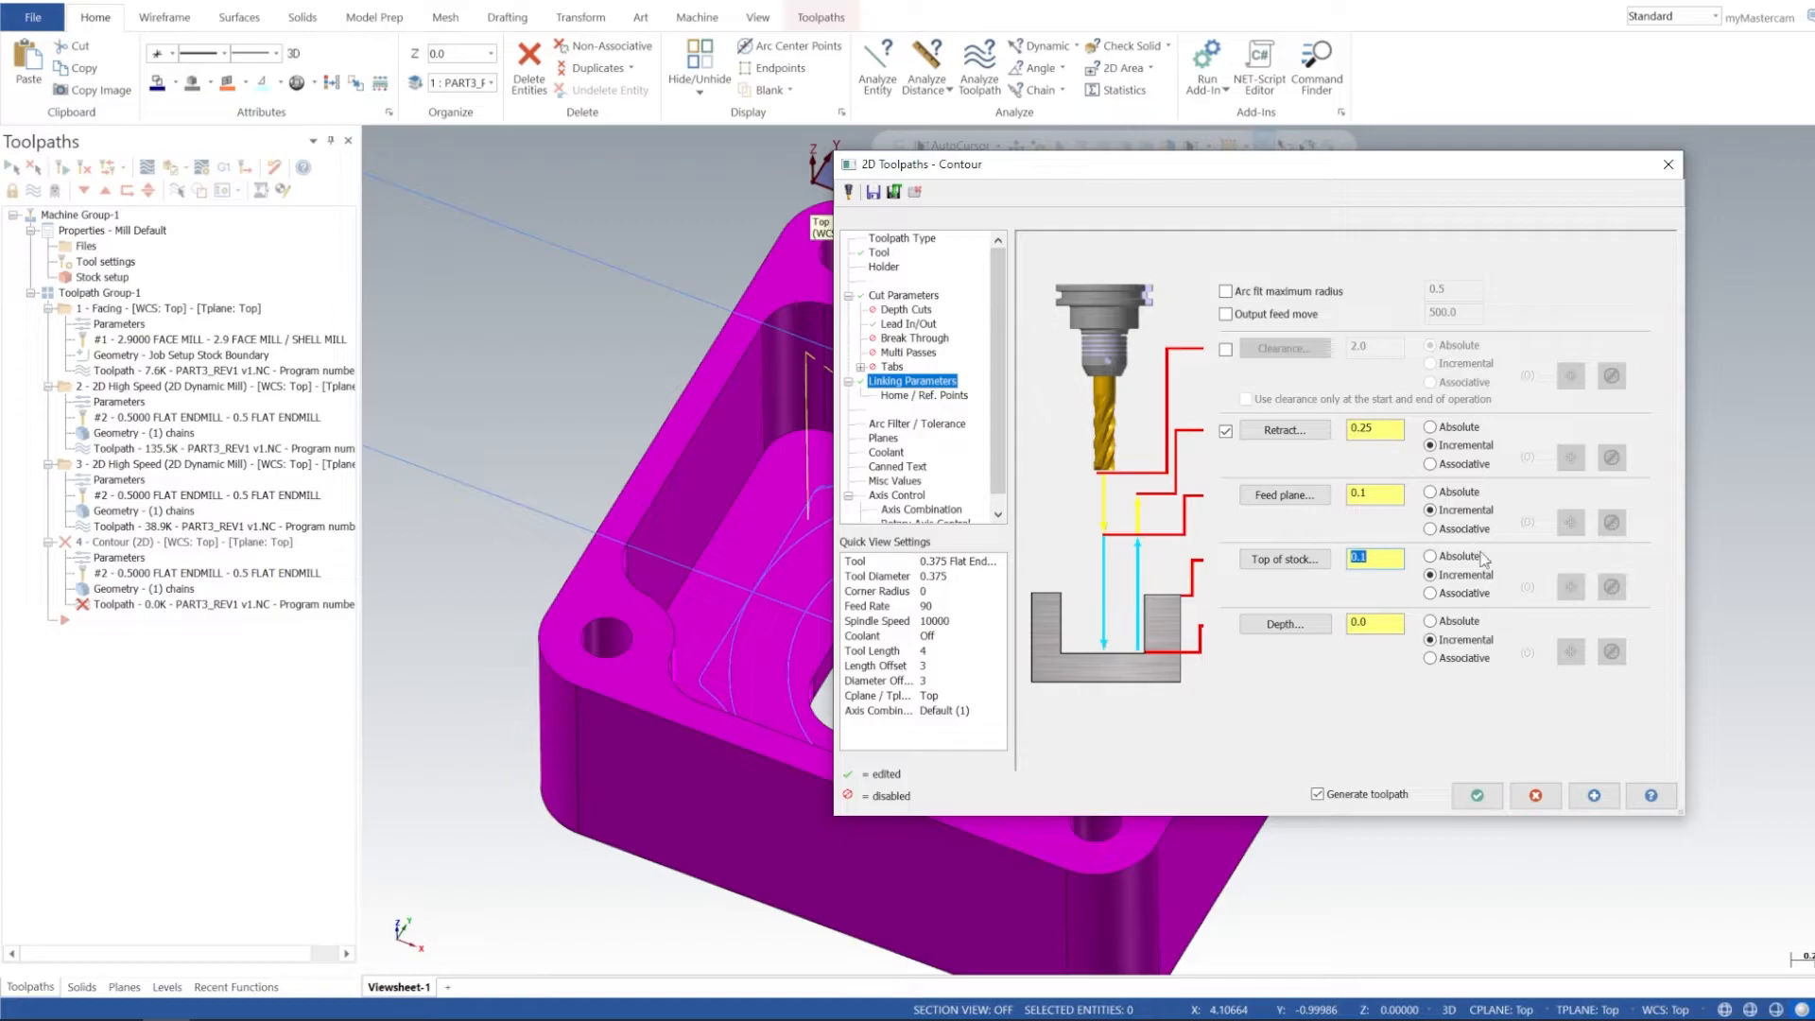
{"action": "left_click", "coordinate": [1594, 800]}
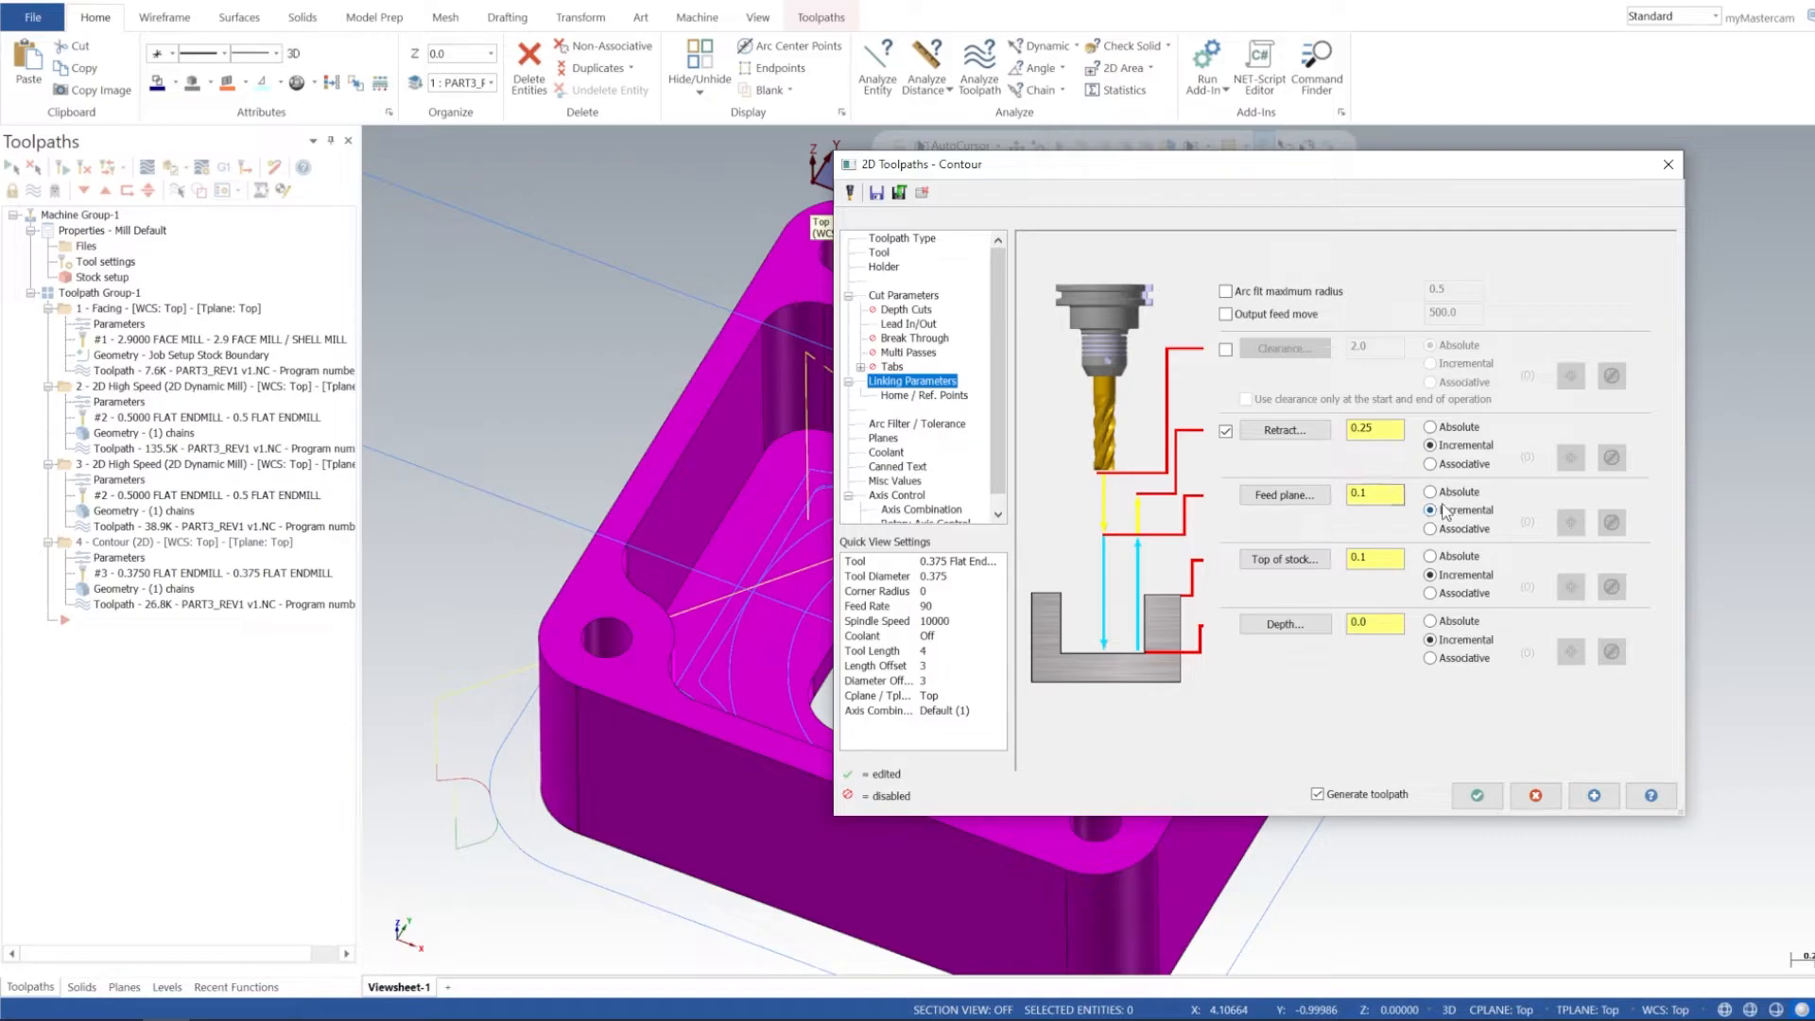
Step: Enable an absolute clearance height of 0.1, regenerate the contour toolpath and accept it
{"action": "left_click", "coordinate": [1225, 350]}
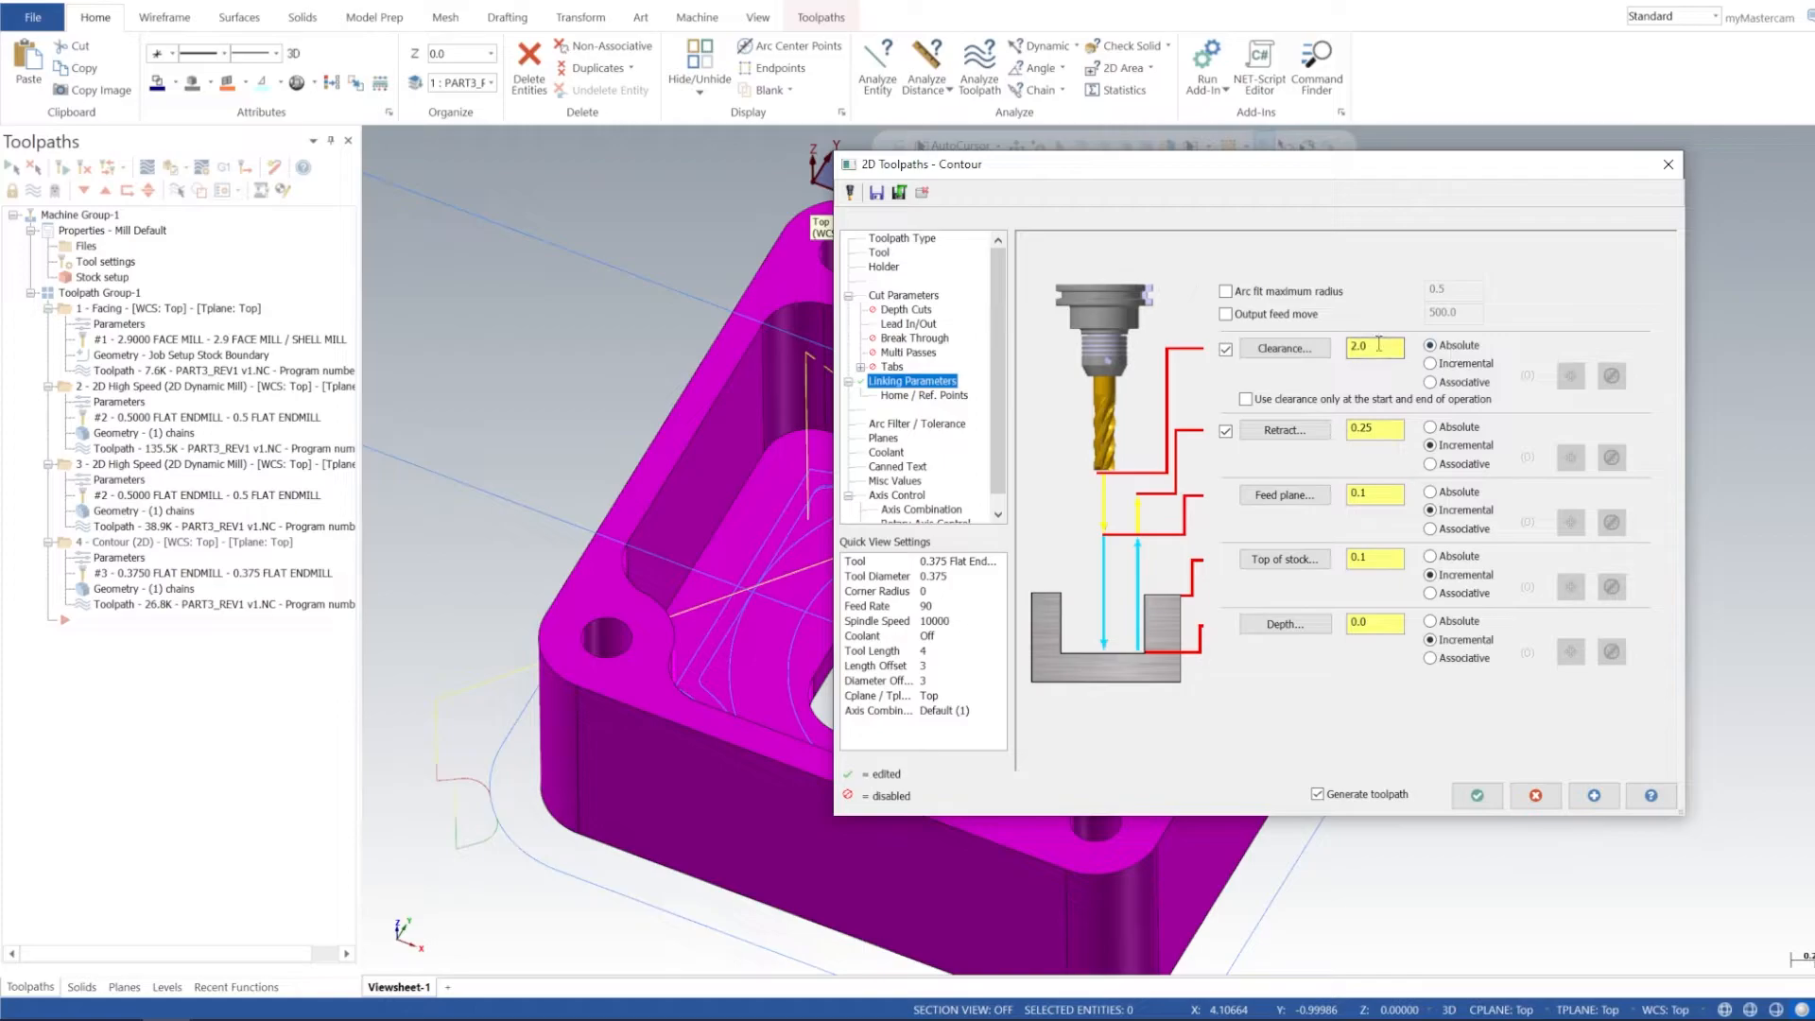
{"action": "type", "text": "0.1"}
{"action": "left_click", "coordinate": [1606, 795]}
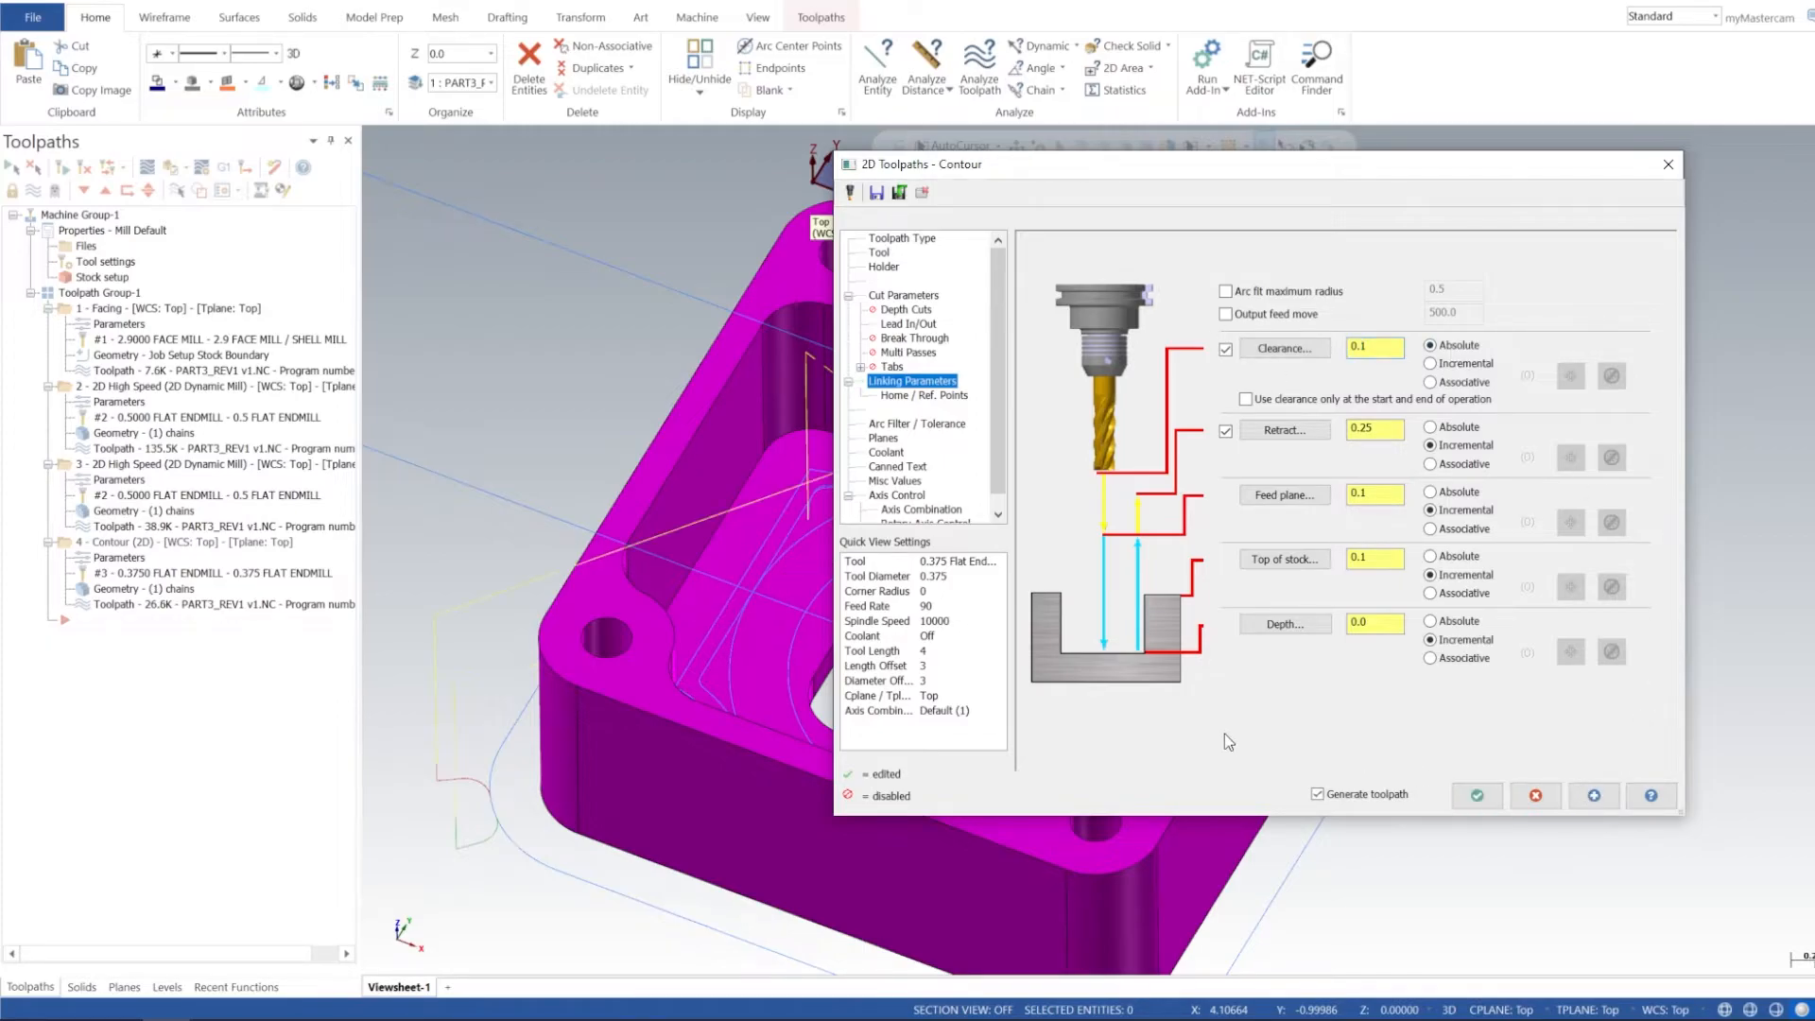
{"action": "middle_click_drag", "start_coordinate": [641, 507], "coordinate": [708, 697]}
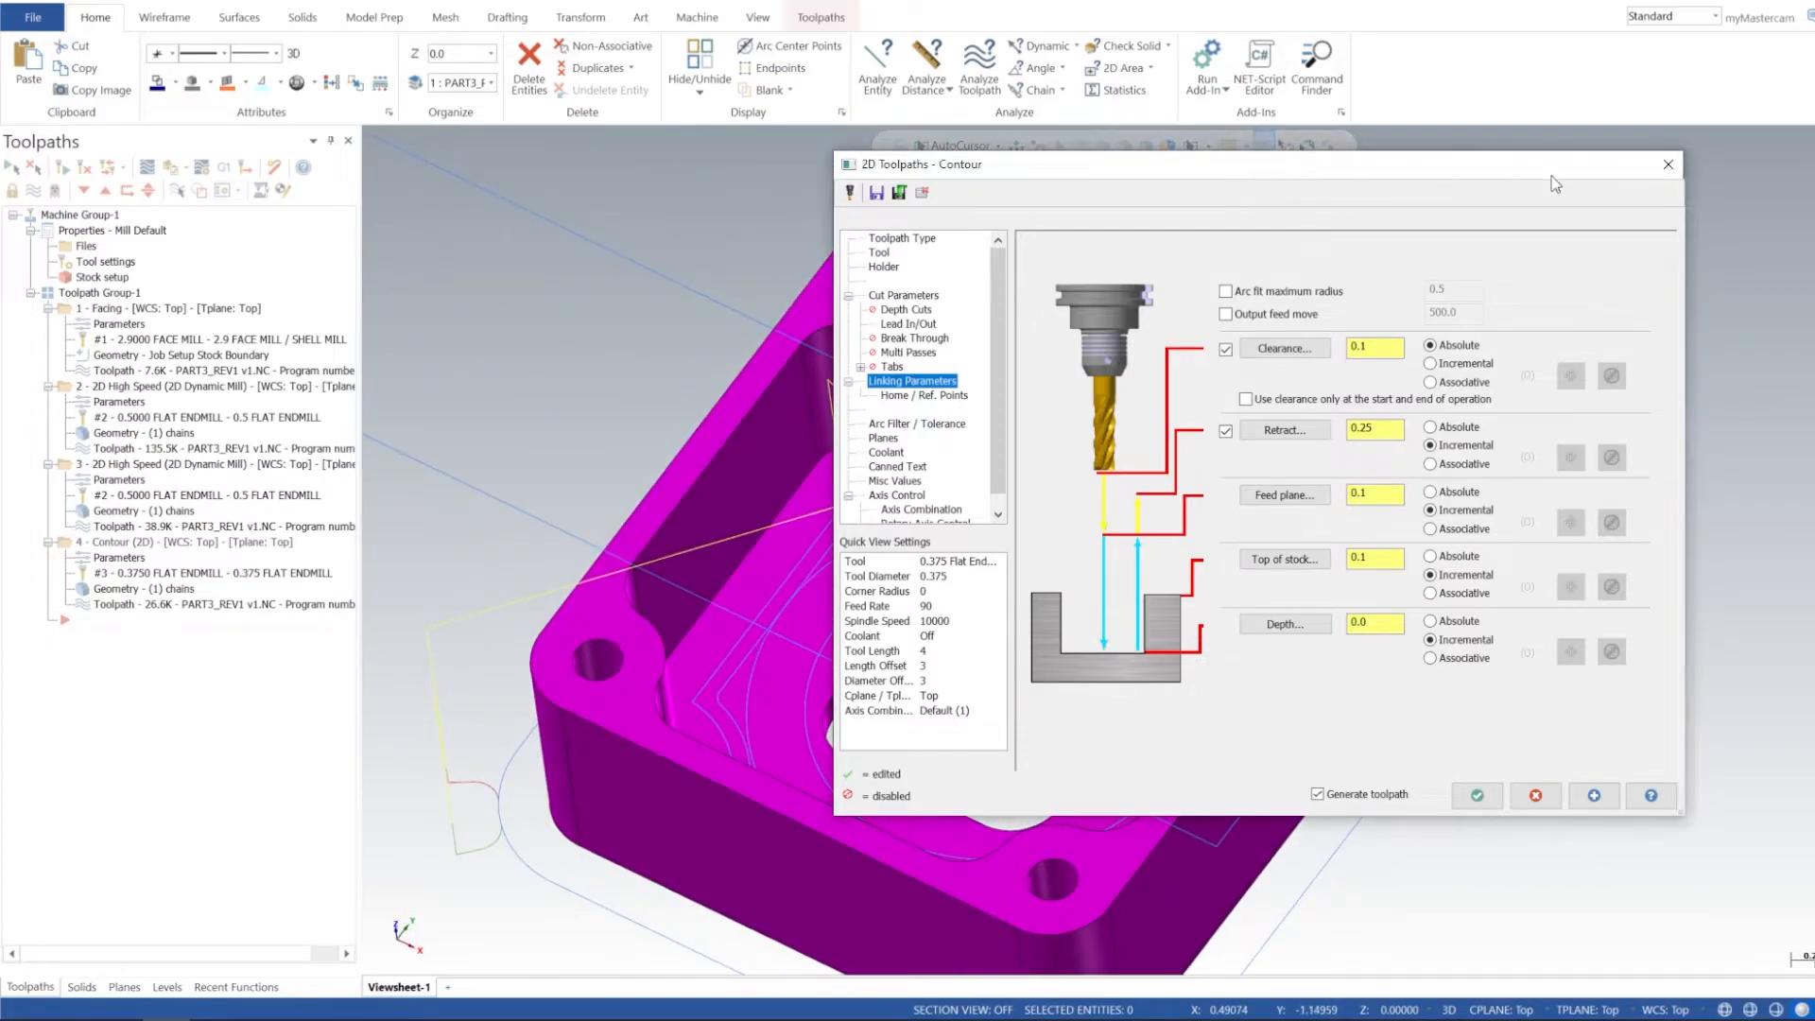
{"action": "left_click_drag", "start_coordinate": [1301, 164], "coordinate": [1534, 164]}
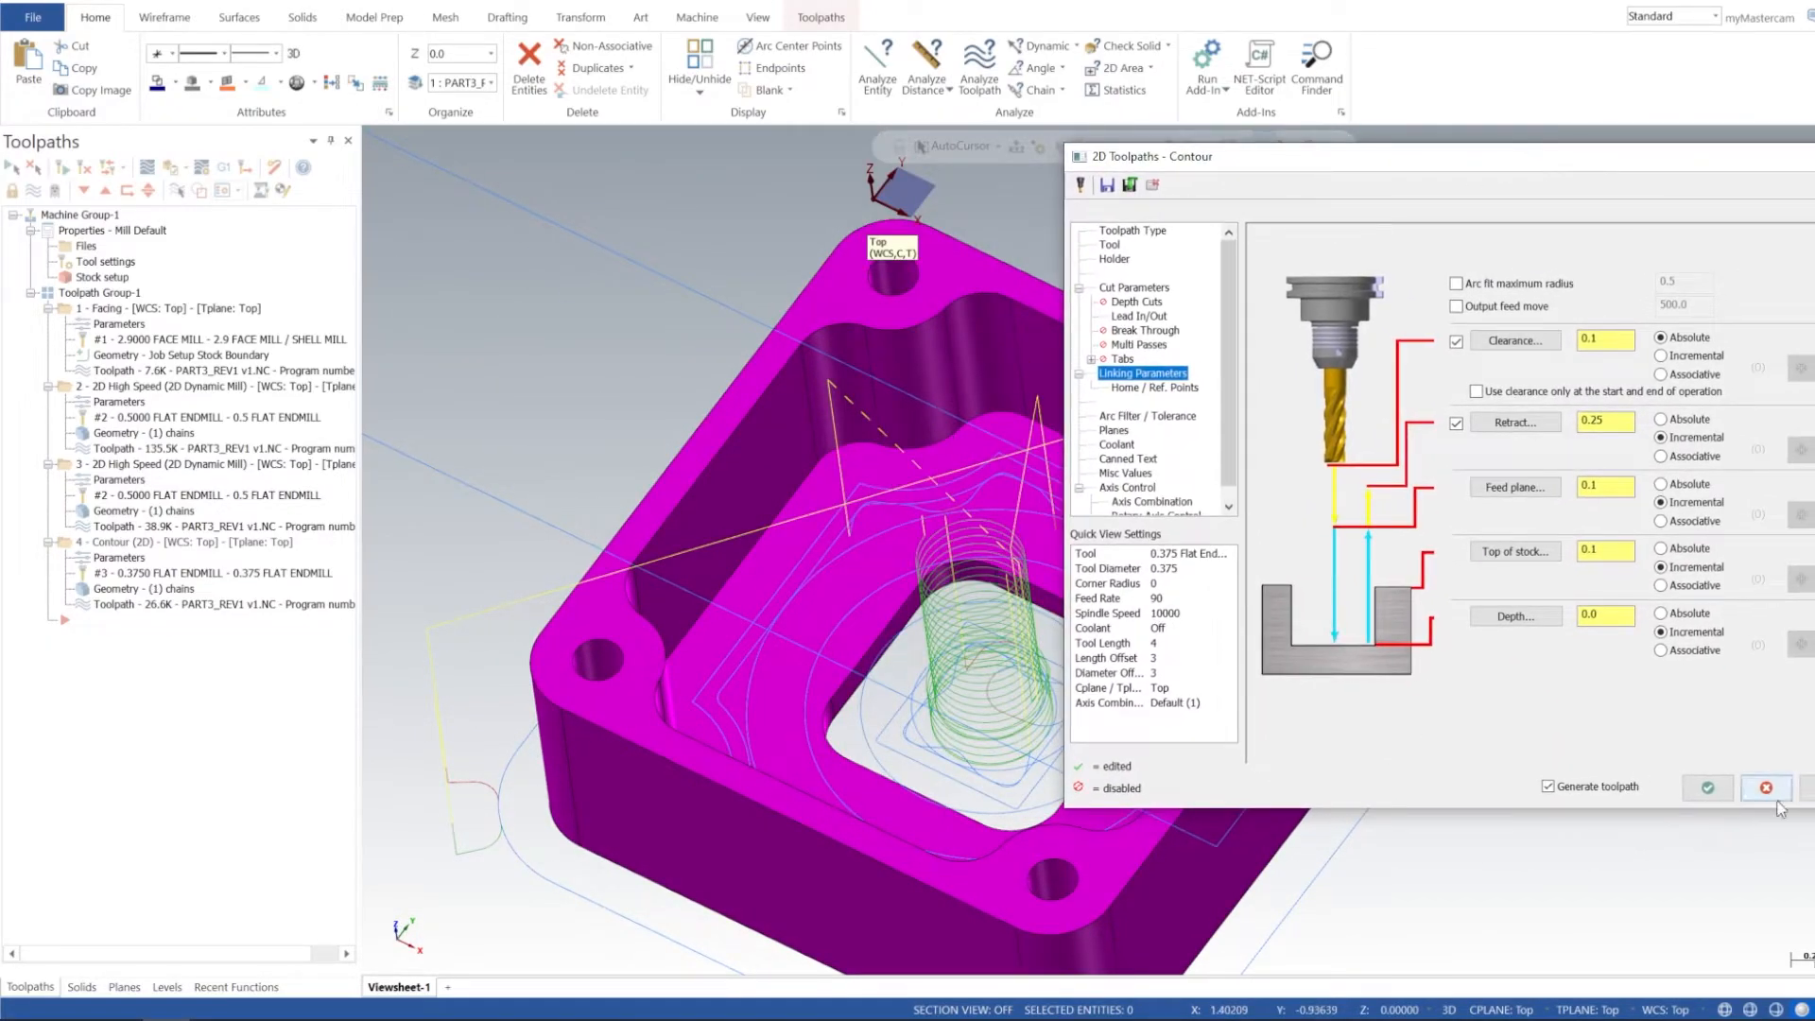
{"action": "left_click", "coordinate": [1708, 790]}
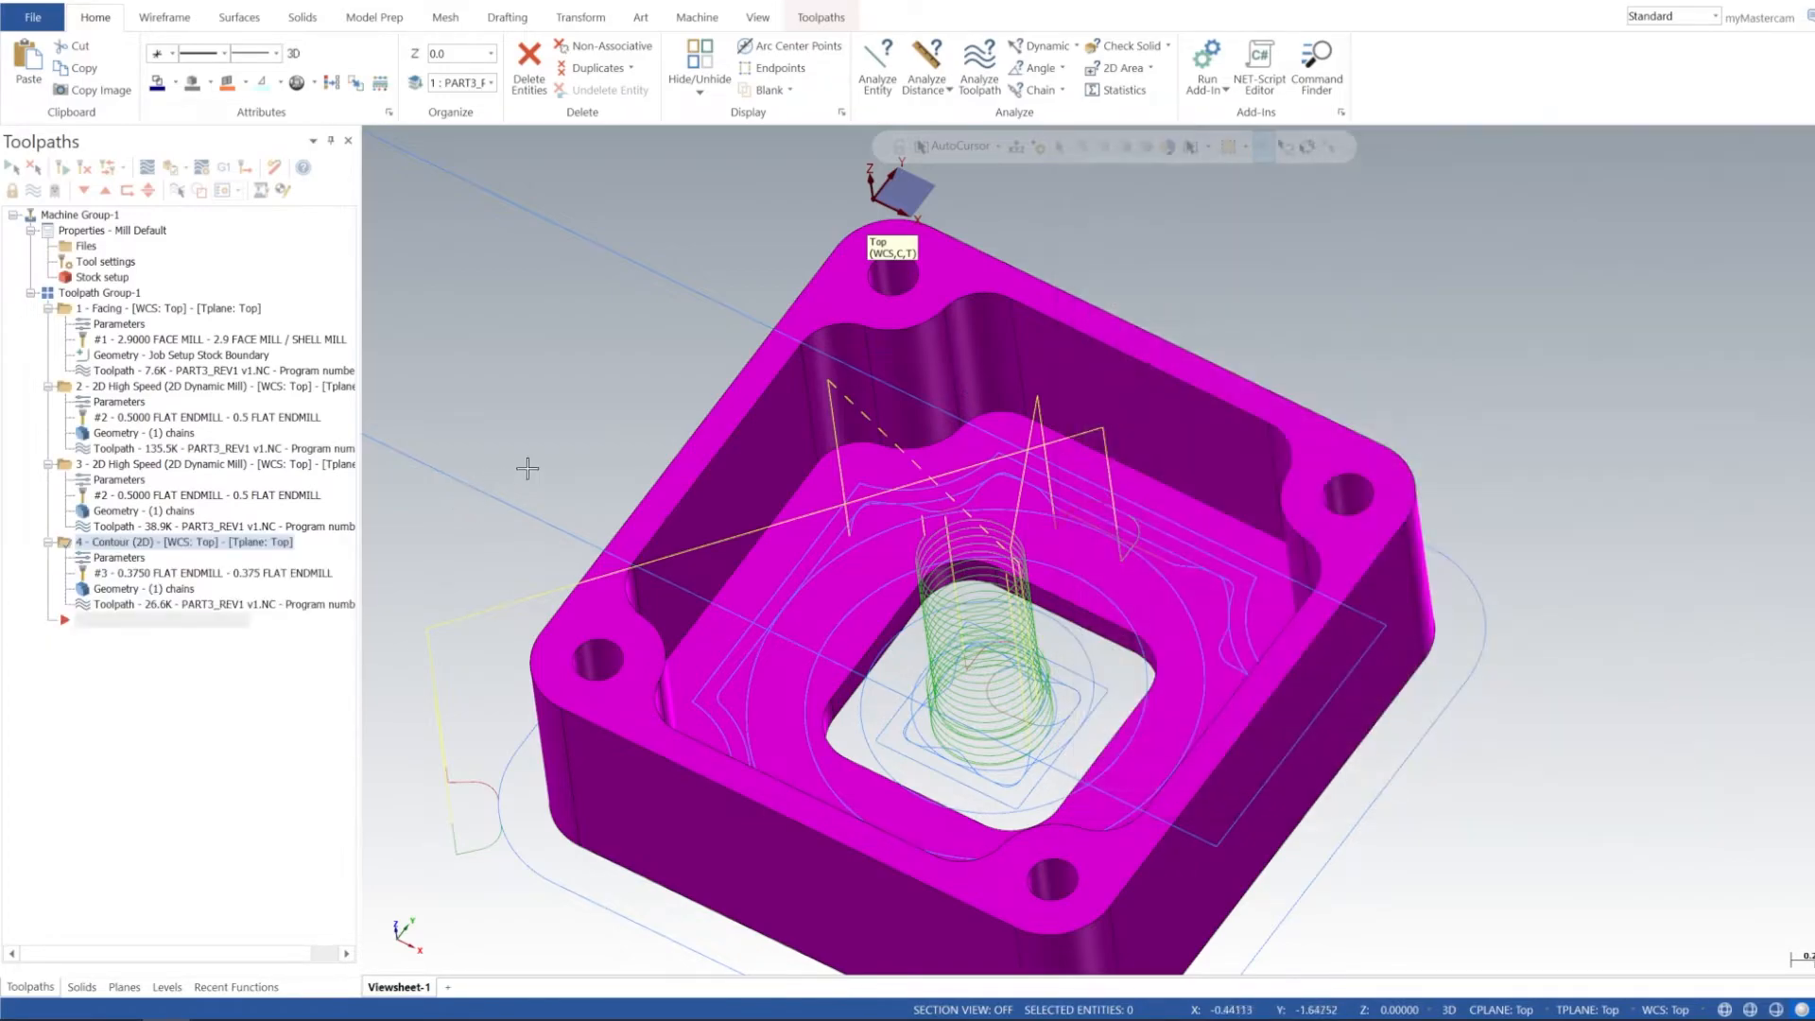
Step: Hide the display of all toolpaths, then show only the 2D Contour toolpath on the part
{"action": "middle_click_drag", "start_coordinate": [1040, 538], "coordinate": [1072, 494], "text": "ctrl"}
{"action": "left_click", "coordinate": [99, 293]}
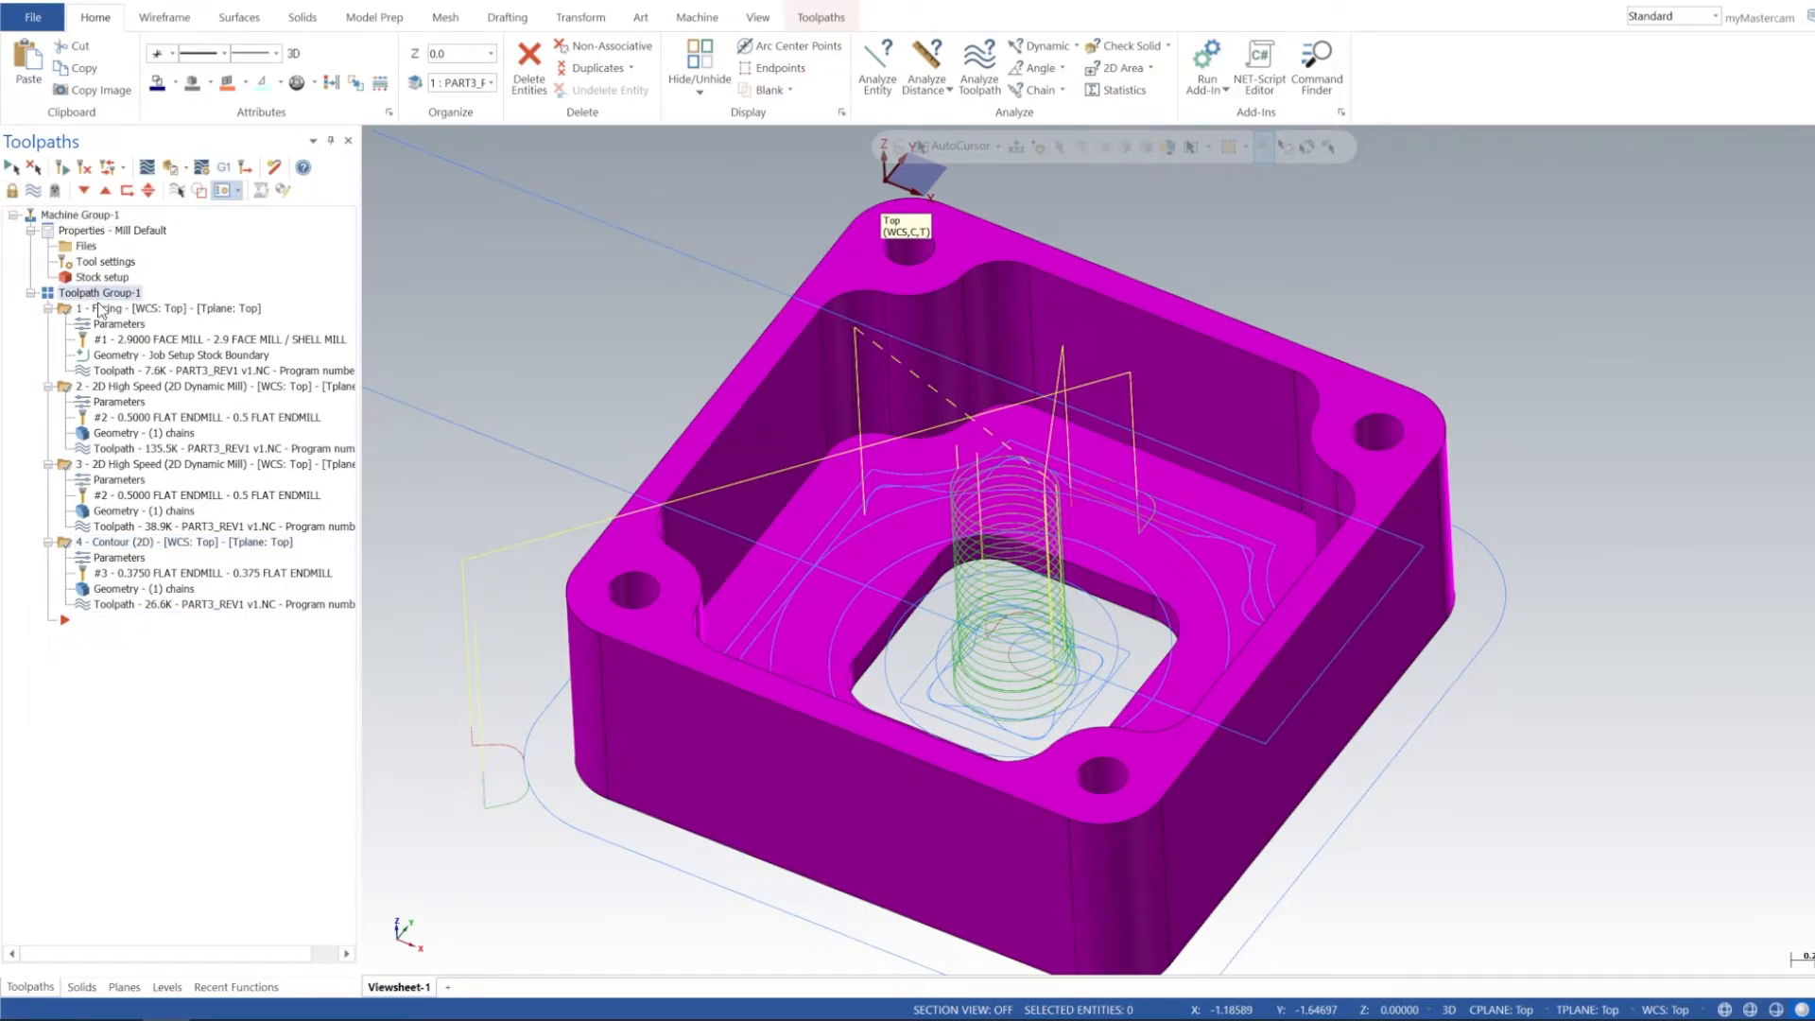
{"action": "left_click", "coordinate": [36, 191]}
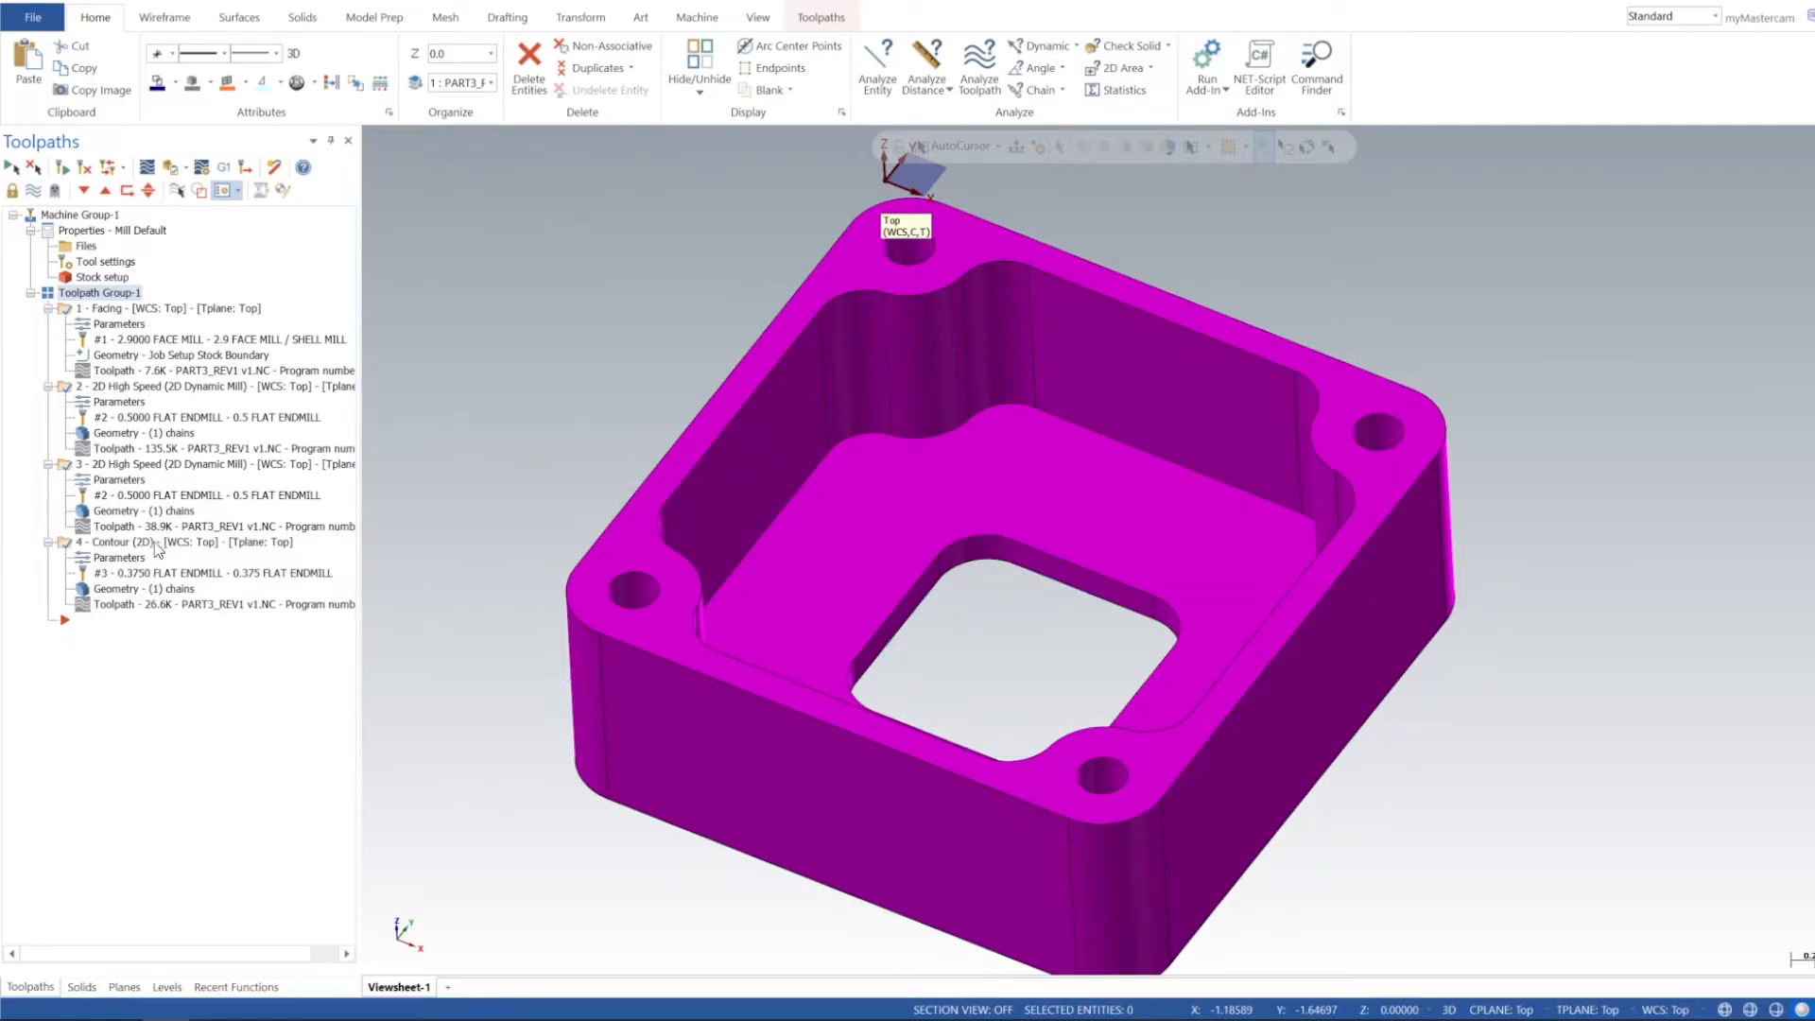
{"action": "left_click", "coordinate": [157, 548]}
{"action": "left_click", "coordinate": [35, 192]}
{"action": "scroll", "coordinate": [1099, 406], "scroll_direction": "down", "scroll_amount": 3}
{"action": "middle_click_drag", "start_coordinate": [1050, 555], "coordinate": [757, 597]}
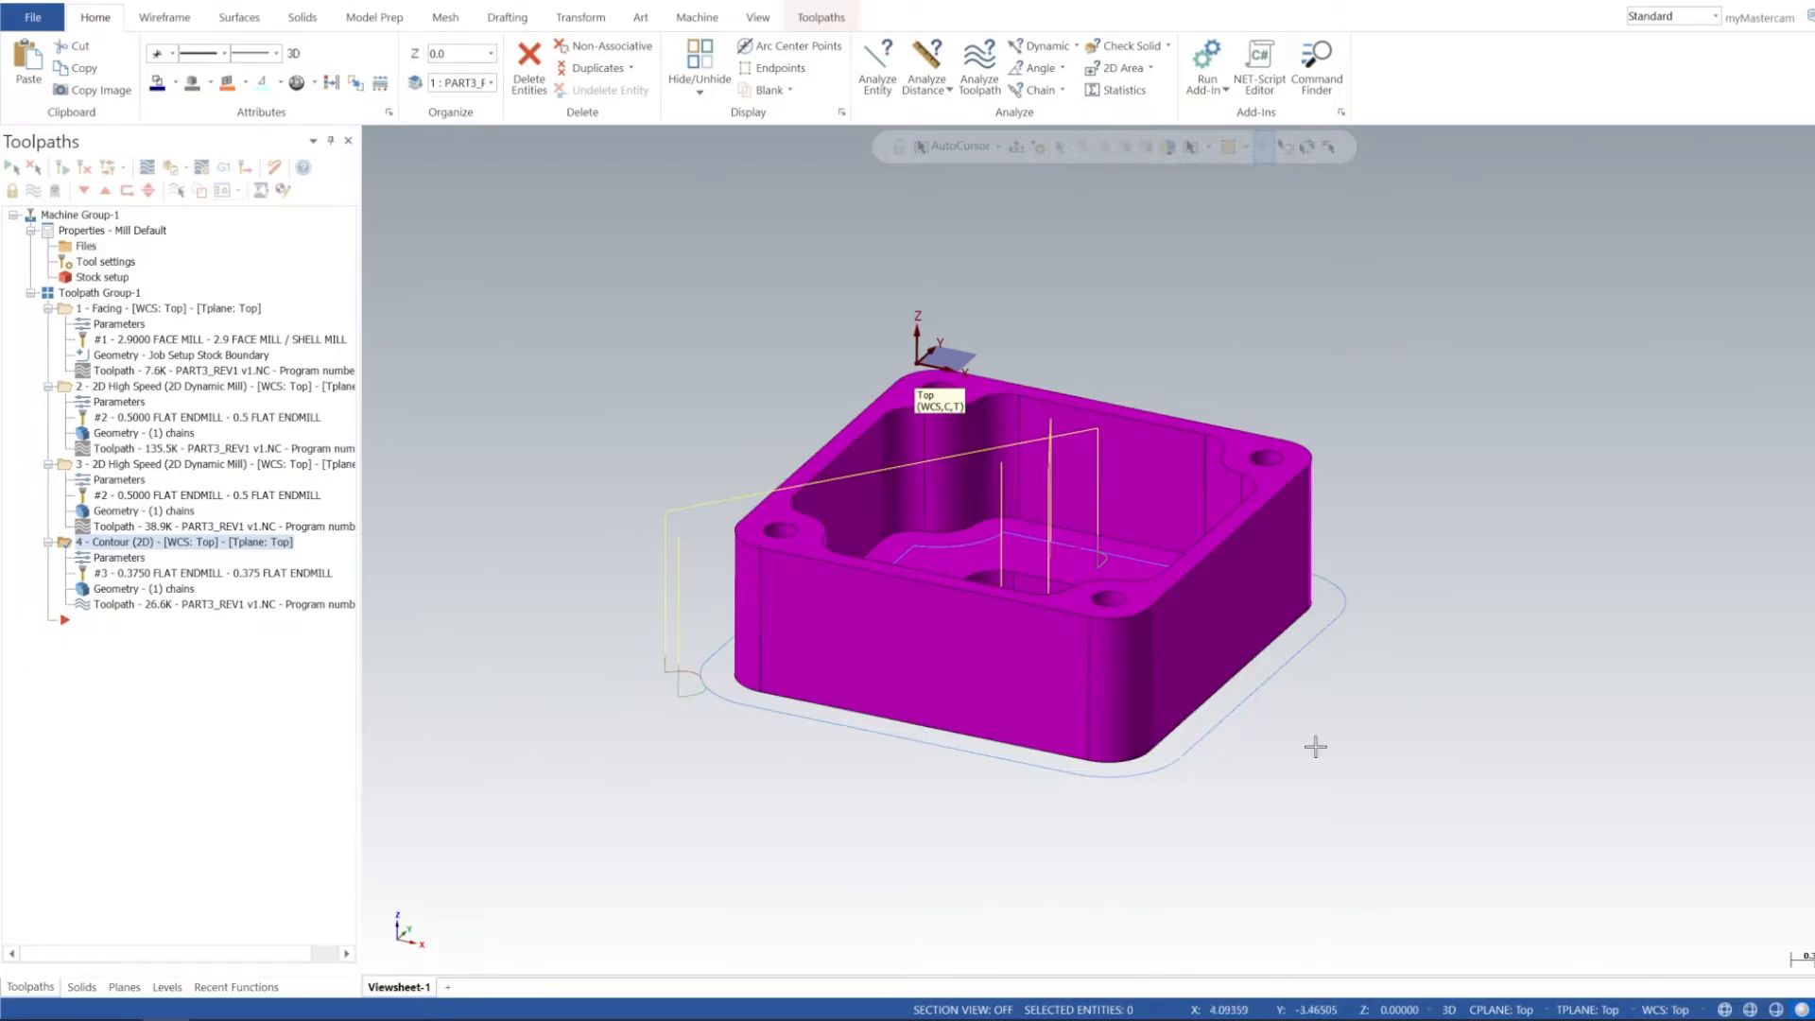
{"action": "mouse_move", "coordinate": [1110, 613]}
{"action": "middle_mouse_down"}
{"action": "mouse_move", "coordinate": [1110, 591]}
{"action": "mouse_move", "coordinate": [1113, 652]}
{"action": "mouse_move", "coordinate": [1114, 549]}
{"action": "mouse_move", "coordinate": [1116, 624]}
{"action": "middle_mouse_up"}
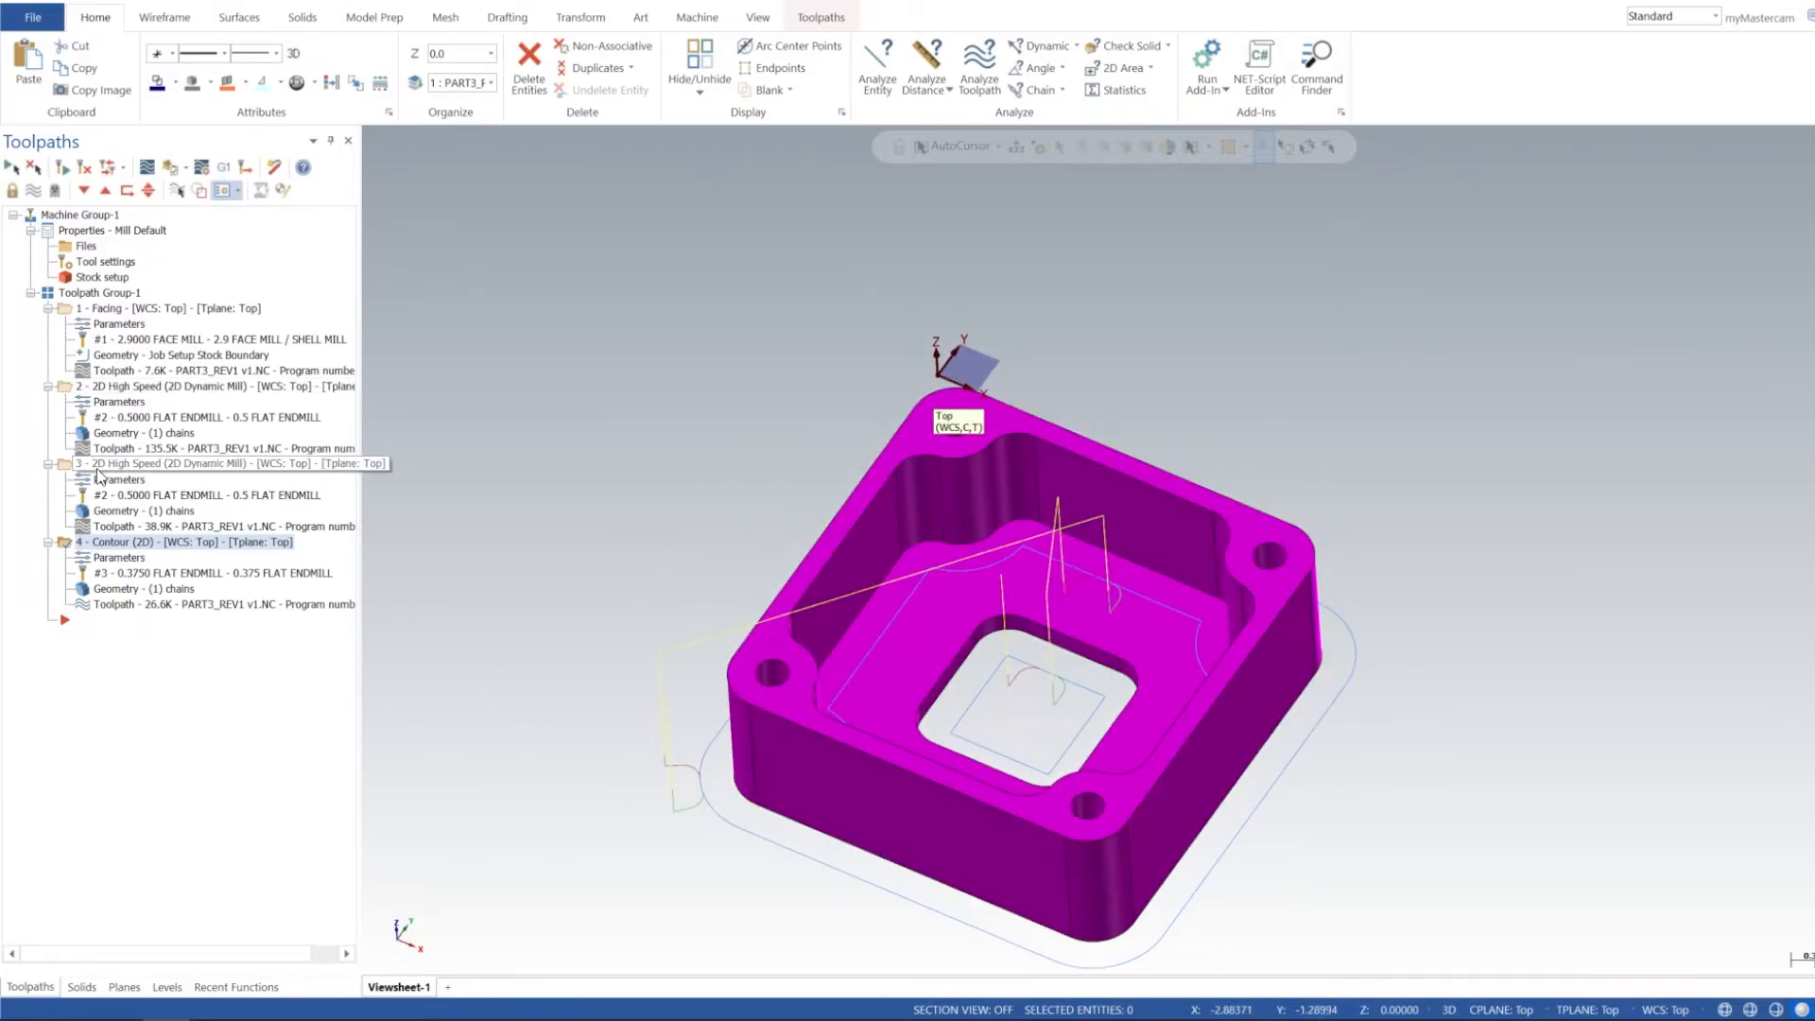
Step: Play the 2D Contour's Backplot simulation and examine the tool motion from several angles
{"action": "left_click", "coordinate": [148, 168]}
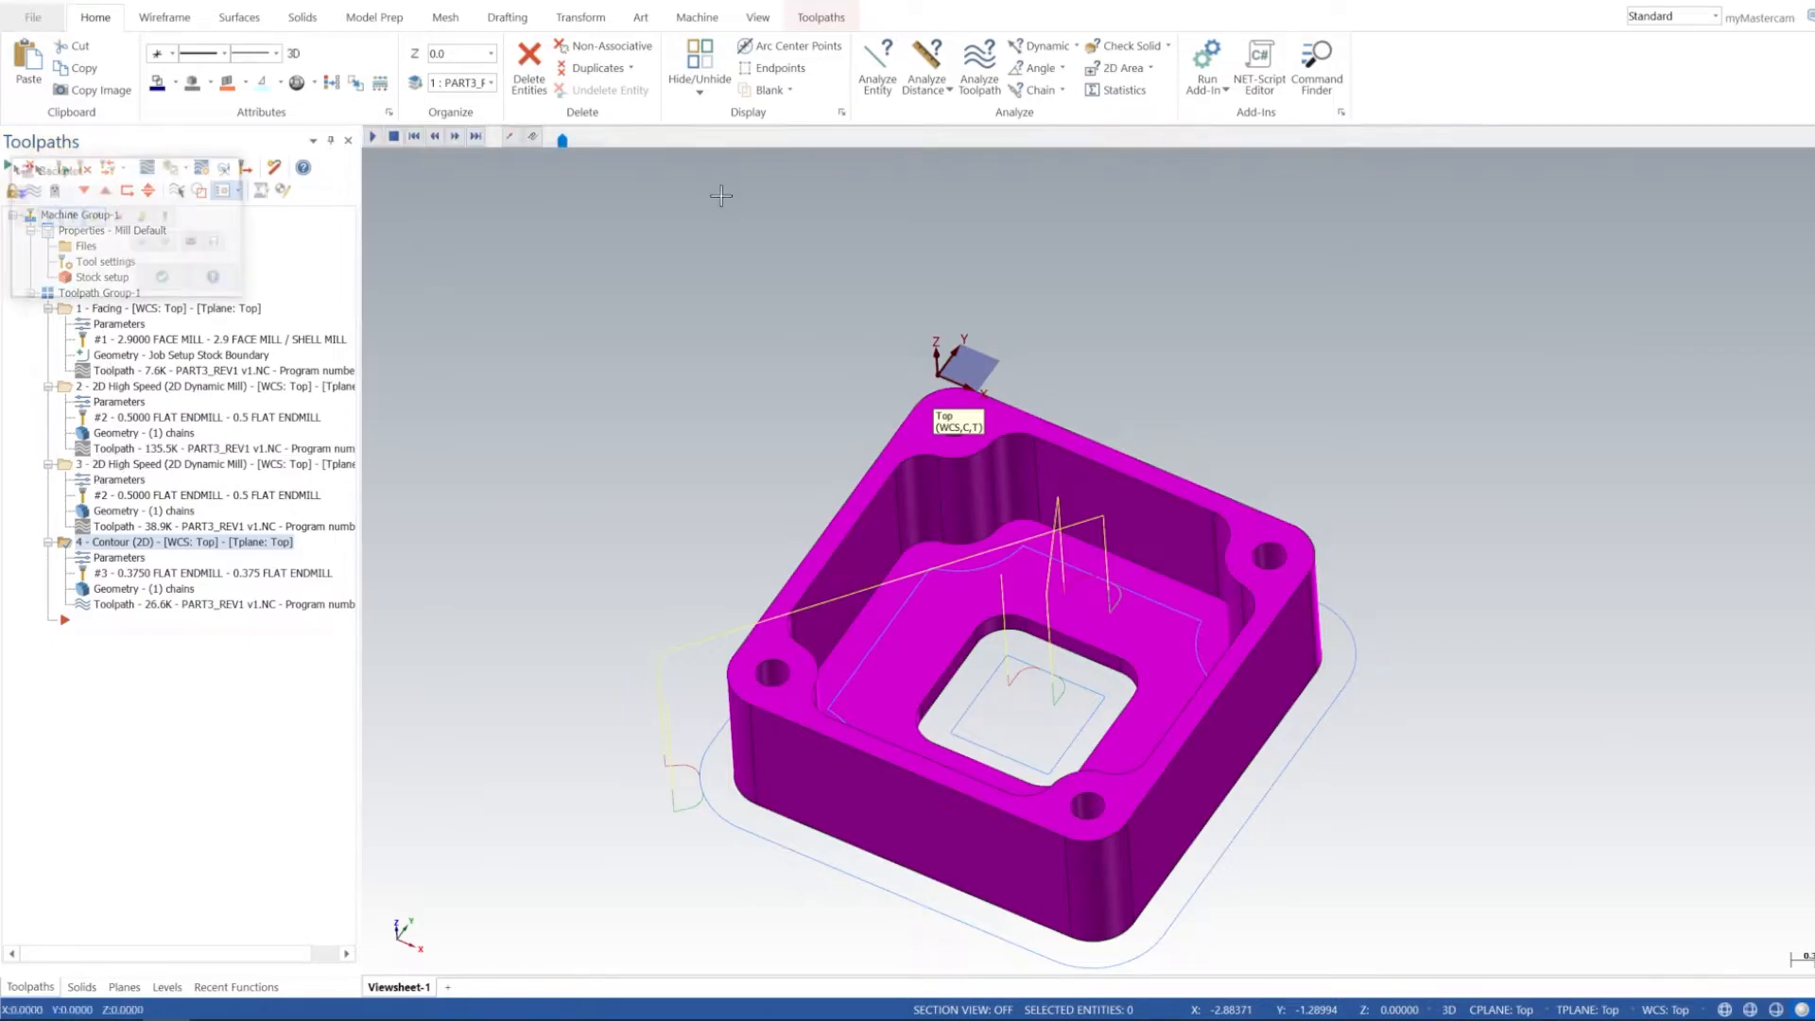
{"action": "left_click", "coordinate": [375, 137]}
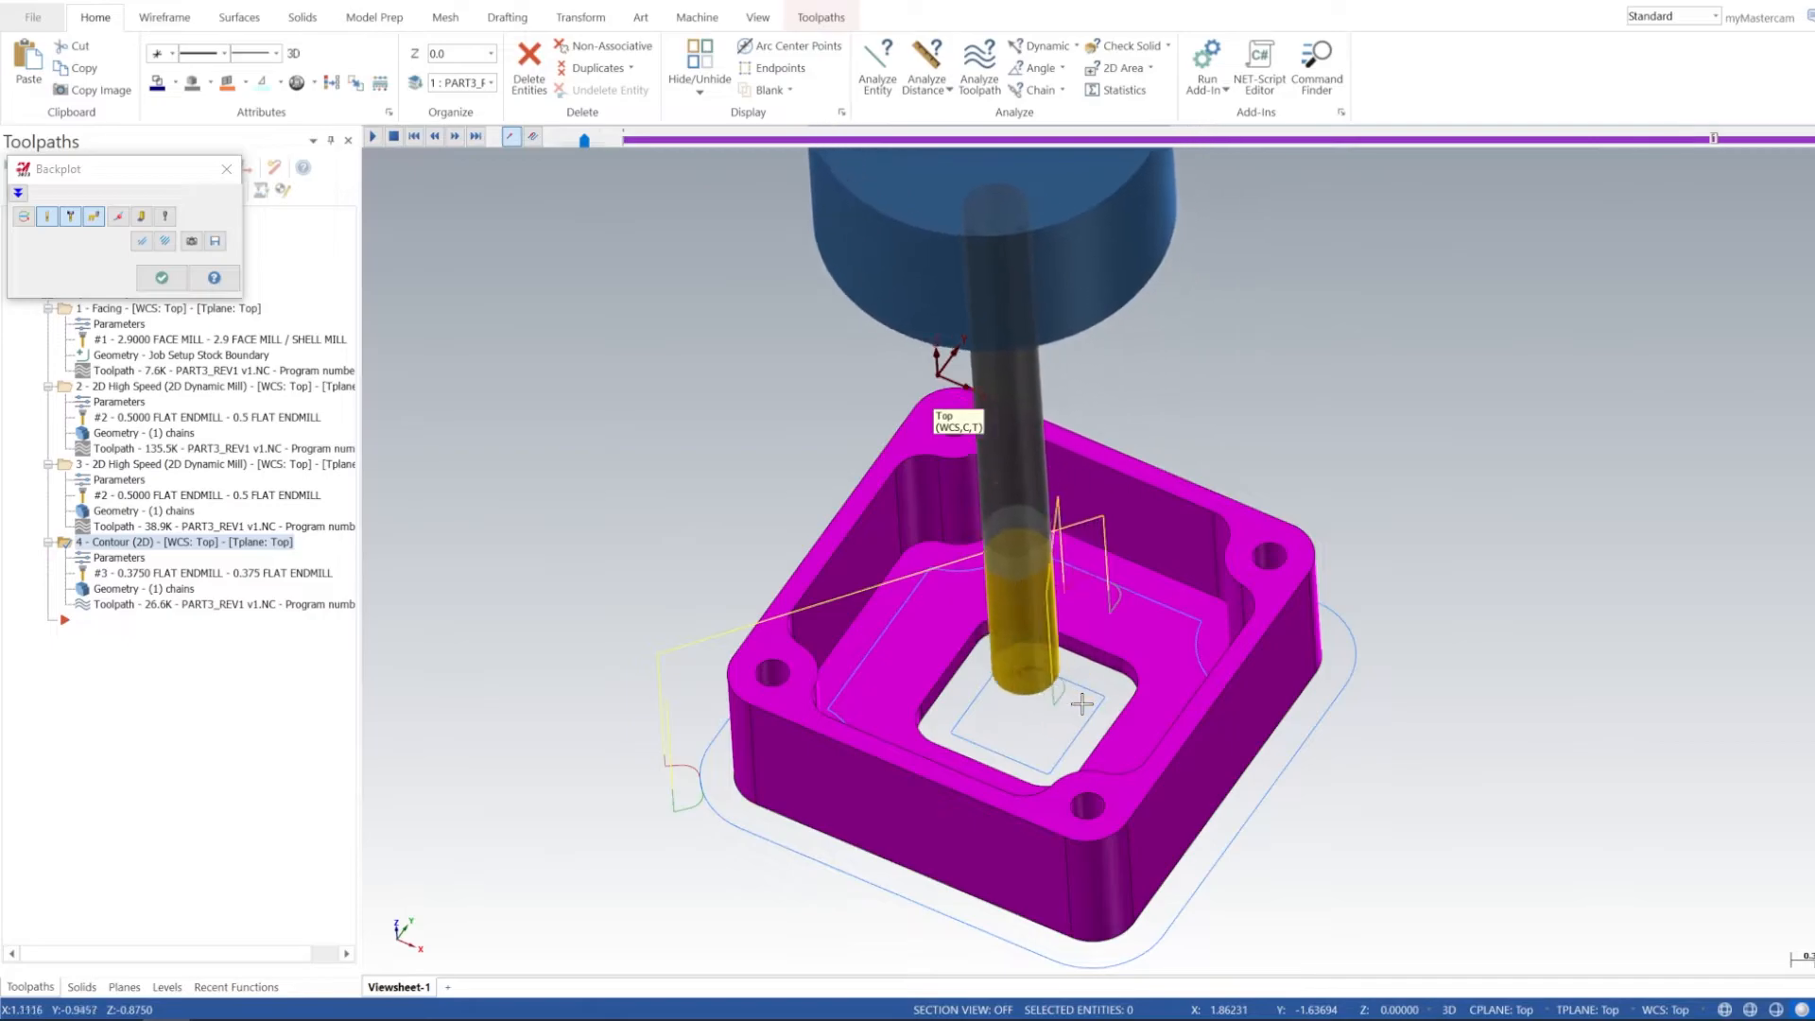
{"action": "mouse_move", "coordinate": [1083, 662]}
{"action": "middle_mouse_down"}
{"action": "mouse_move", "coordinate": [1060, 530]}
{"action": "mouse_move", "coordinate": [1068, 652]}
{"action": "middle_mouse_up"}
{"action": "middle_click_drag", "start_coordinate": [778, 711], "coordinate": [936, 538]}
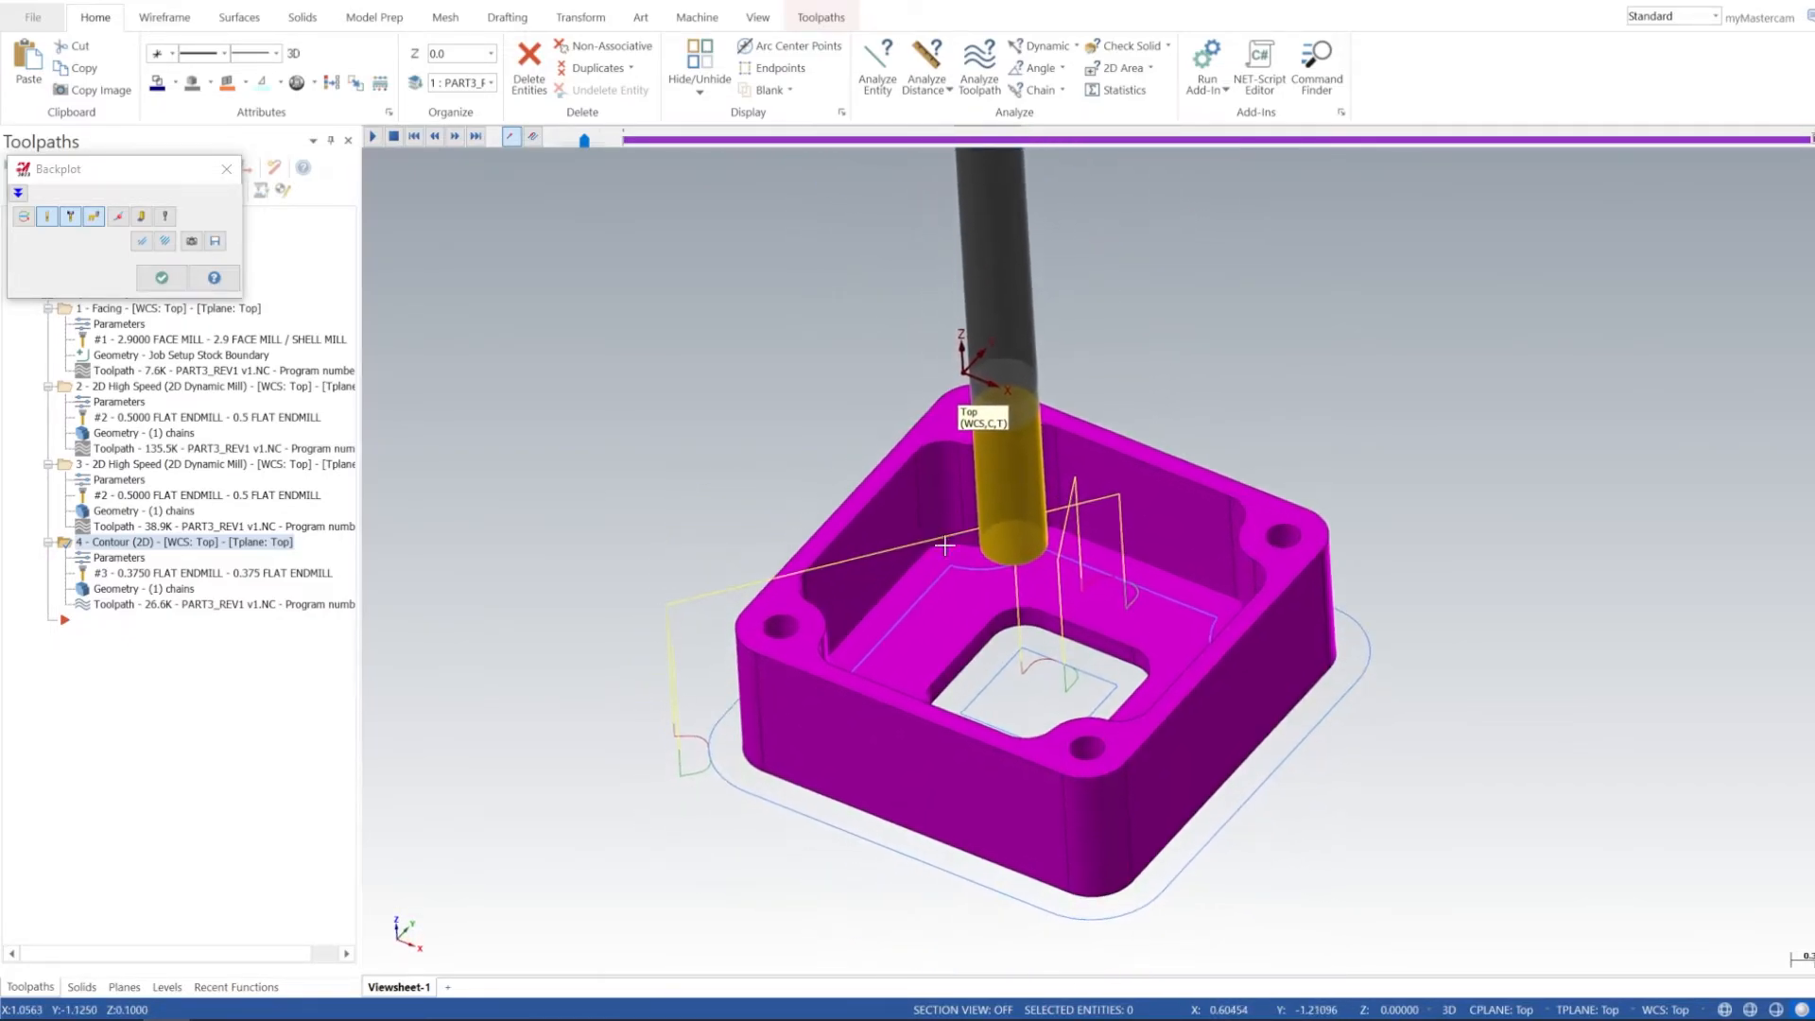
{"action": "middle_click_drag", "start_coordinate": [1148, 526], "coordinate": [1121, 743]}
{"action": "left_click", "coordinate": [160, 277]}
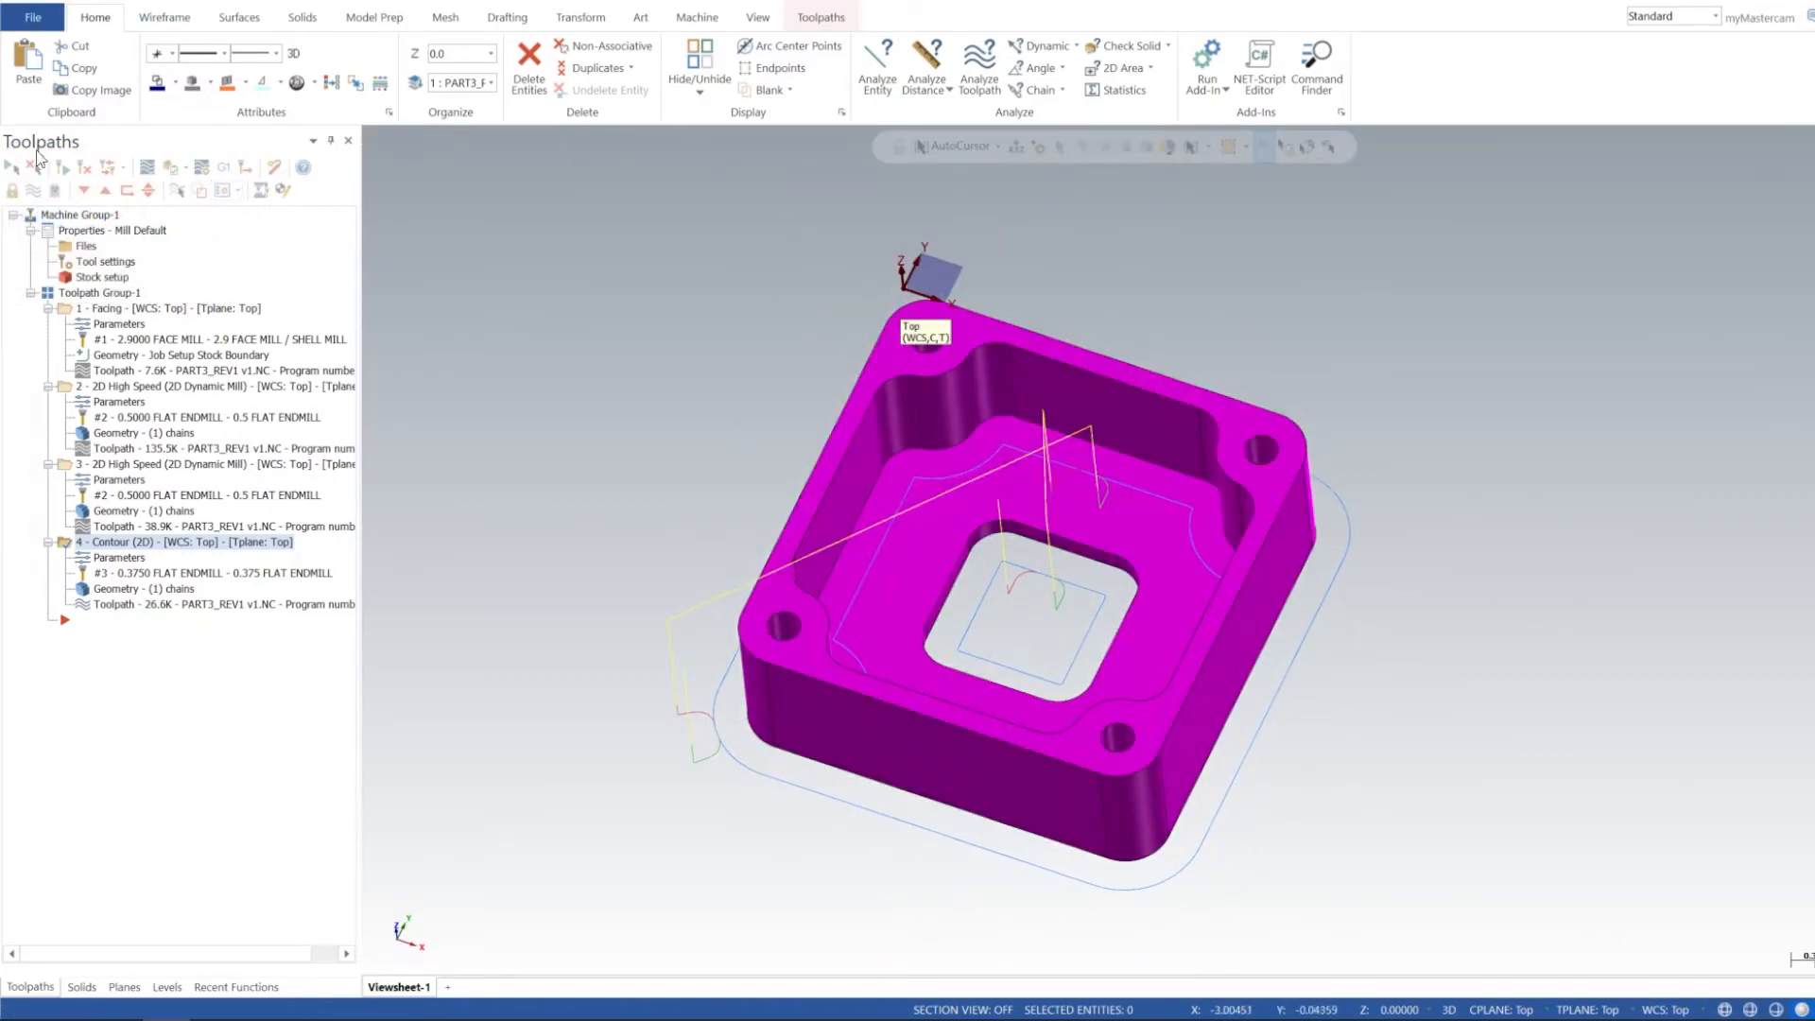
Step: Analyze the diameter of the corner hole nearest the origin on the top face
{"action": "left_click", "coordinate": [878, 66]}
{"action": "left_click", "coordinate": [929, 356]}
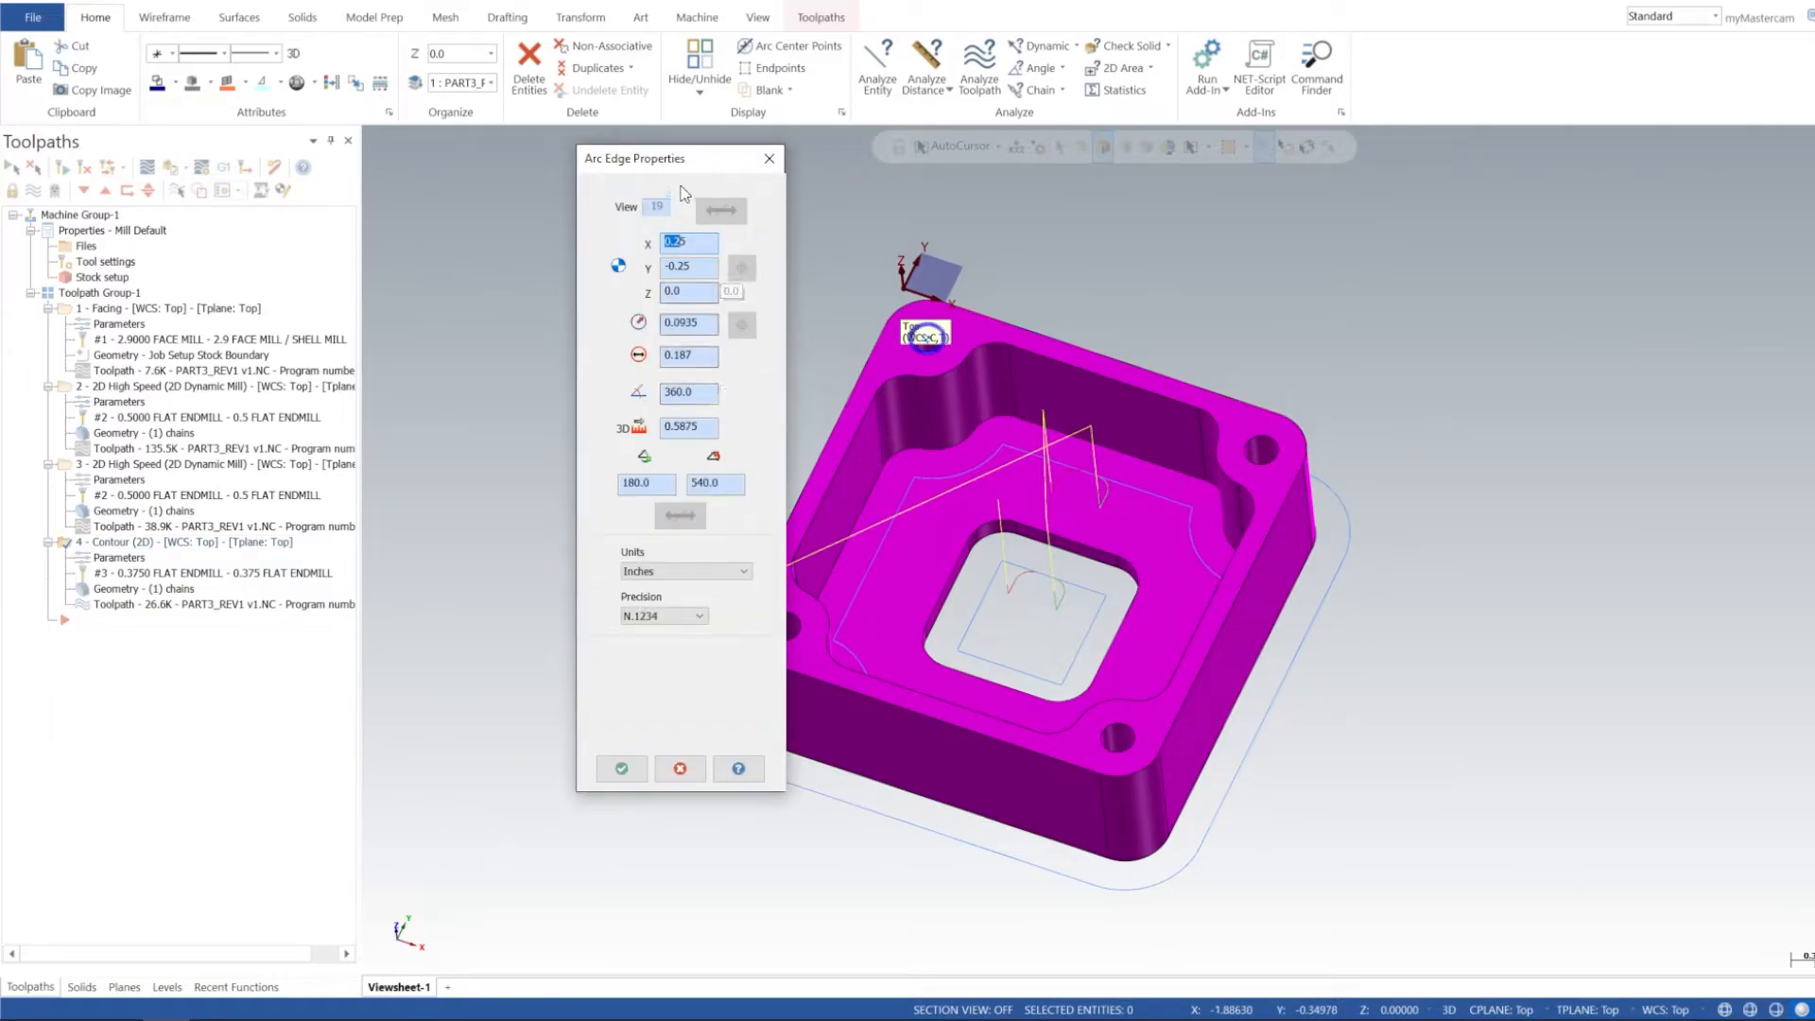
{"action": "left_click_drag", "start_coordinate": [675, 160], "coordinate": [553, 123]}
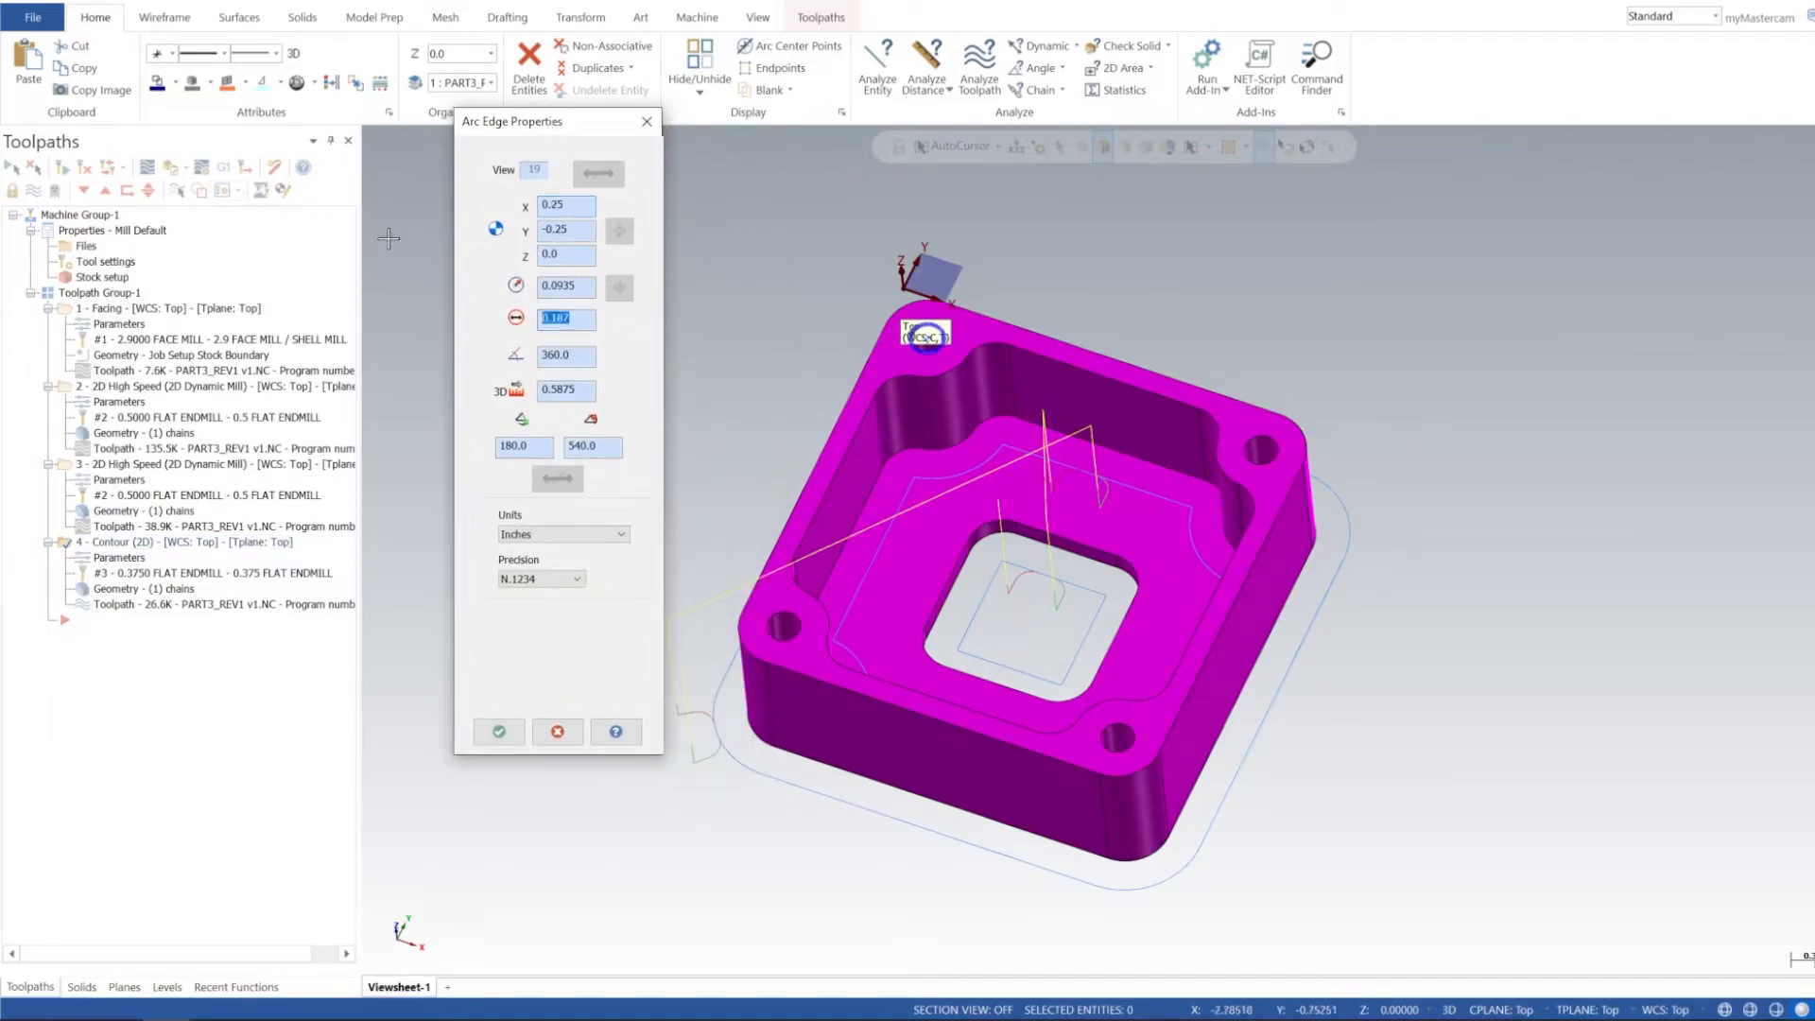
{"action": "left_click", "coordinate": [647, 121]}
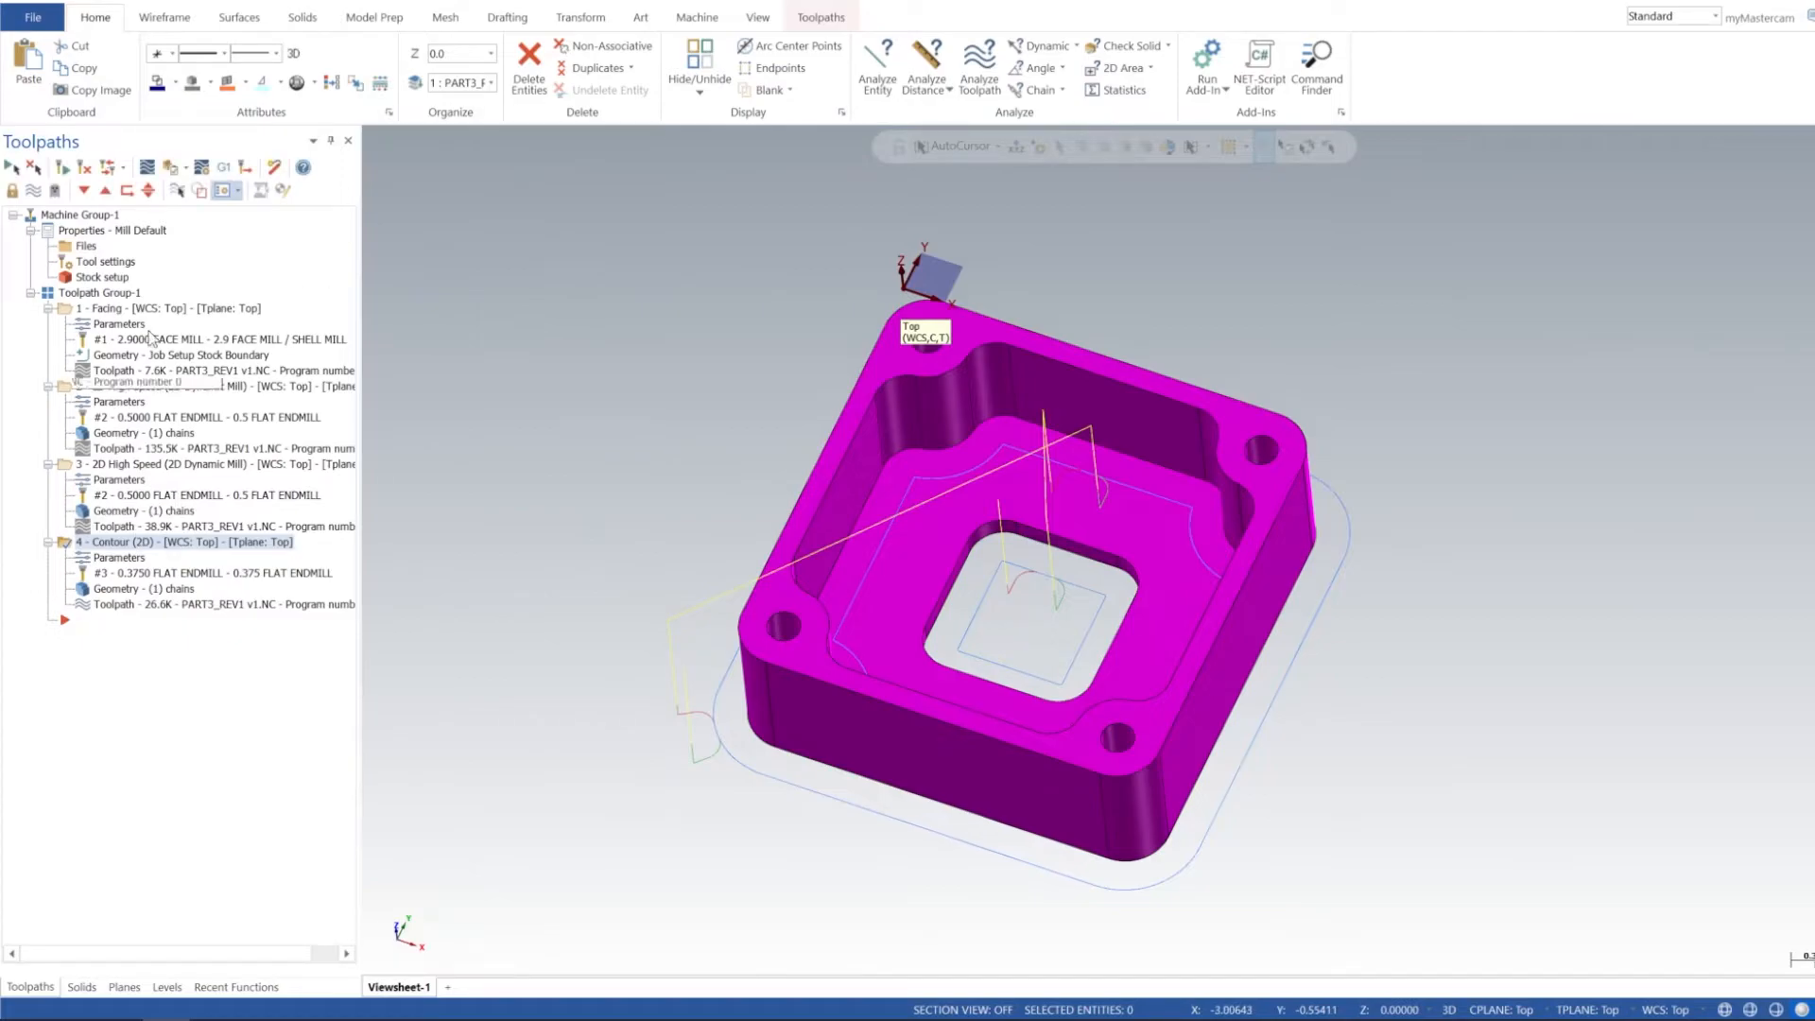
Step: Start a Drill toolpath and select the four 0.187 corner holes on the part's top face as its geometry
{"action": "left_click", "coordinate": [819, 18]}
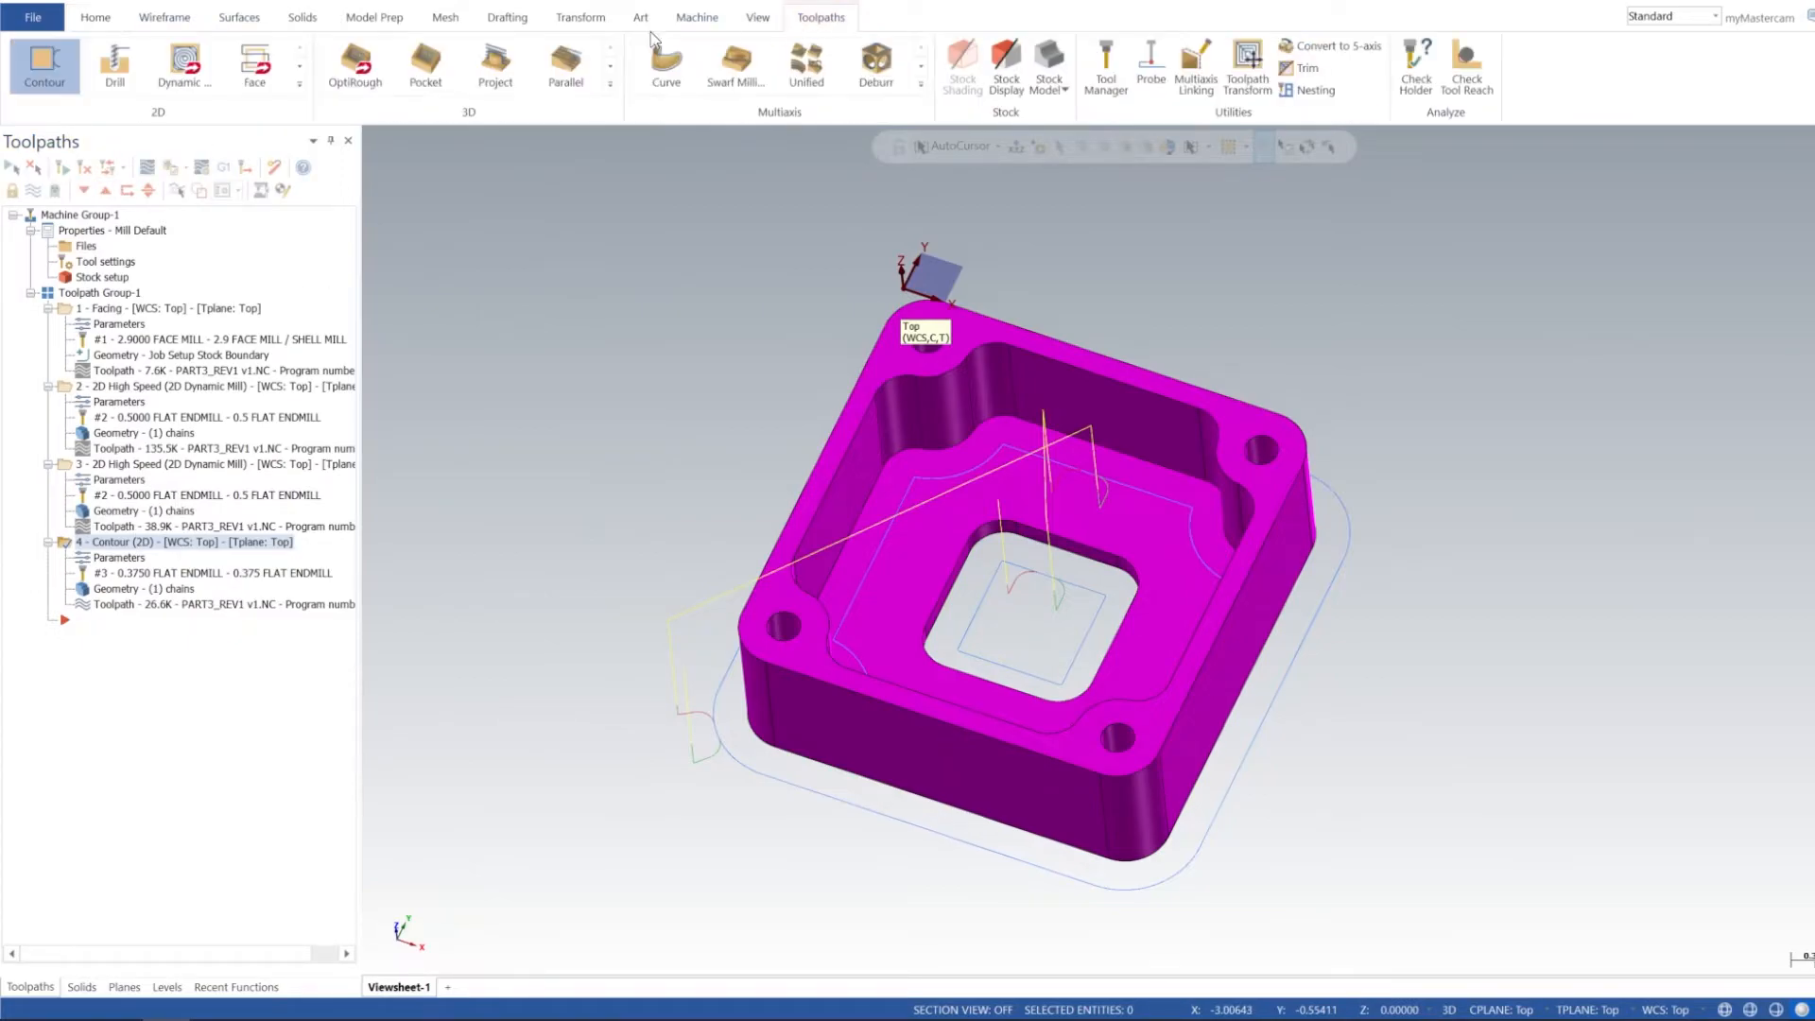
{"action": "left_click", "coordinate": [132, 75]}
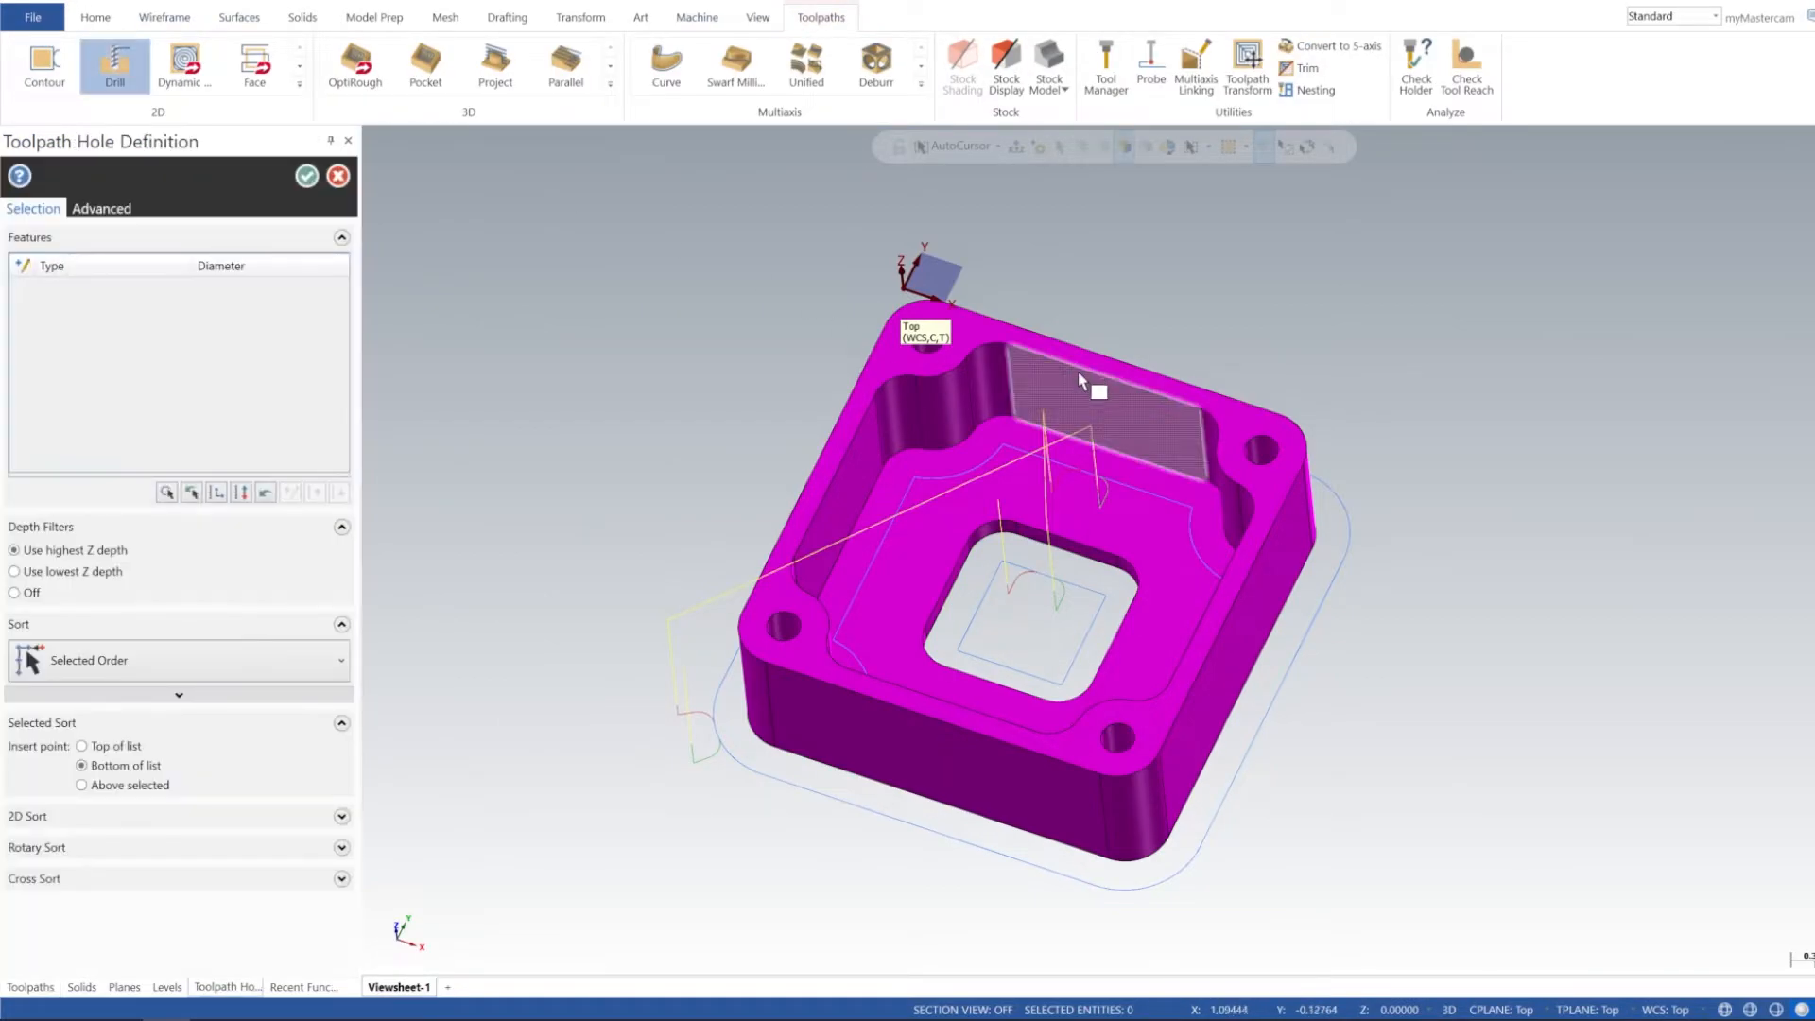
{"action": "left_click", "coordinate": [1230, 458]}
{"action": "left_click", "coordinate": [1265, 448]}
{"action": "left_click", "coordinate": [1118, 739]}
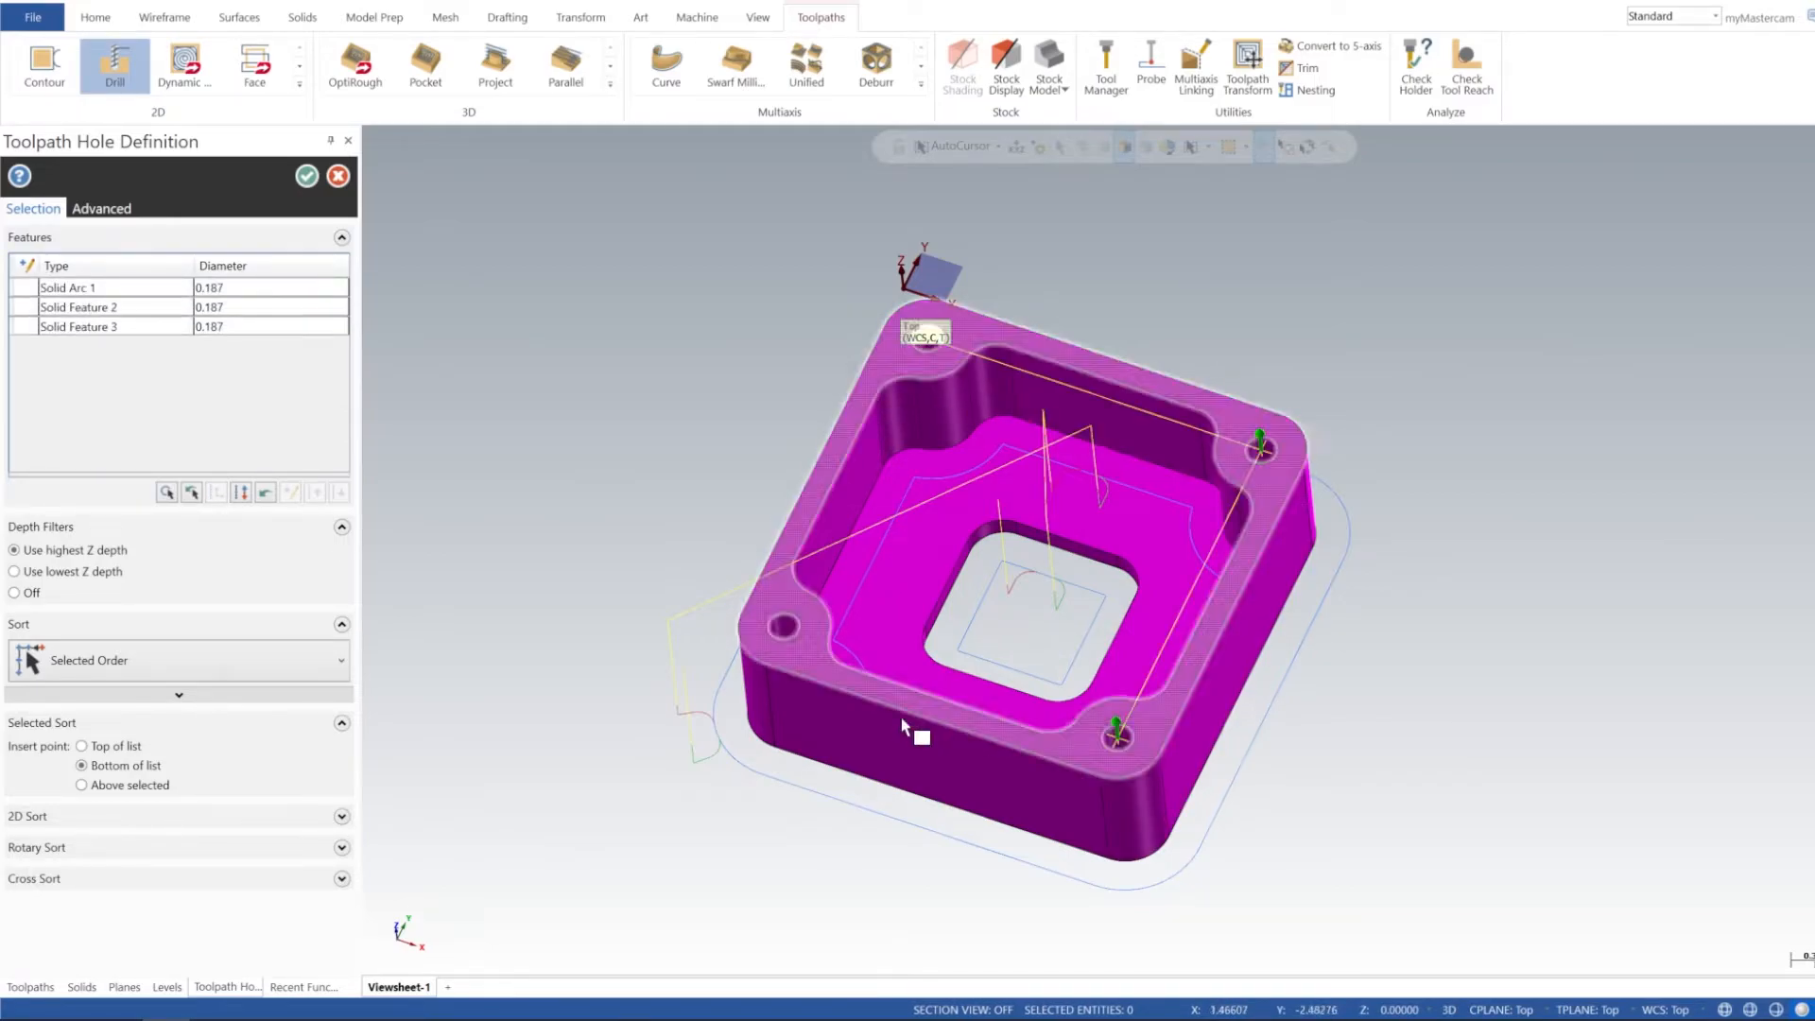
{"action": "left_click", "coordinate": [782, 628]}
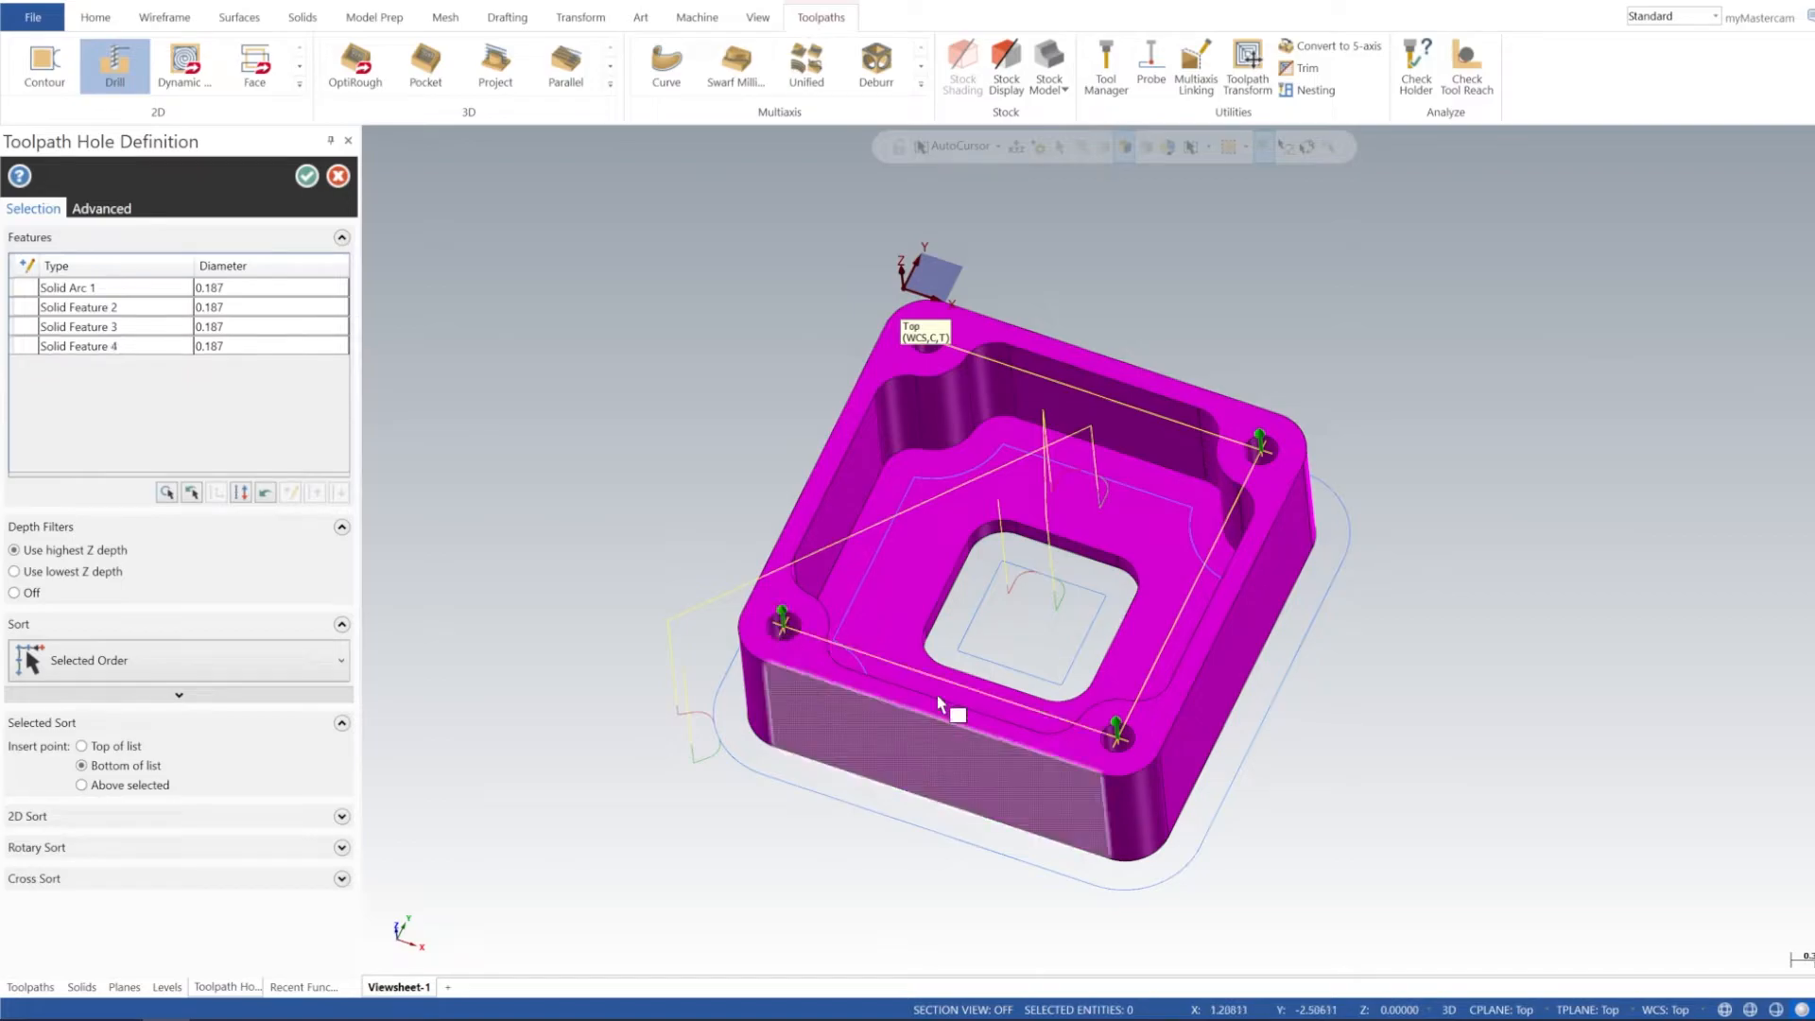
{"action": "middle_click_drag", "start_coordinate": [1027, 542], "coordinate": [1042, 497]}
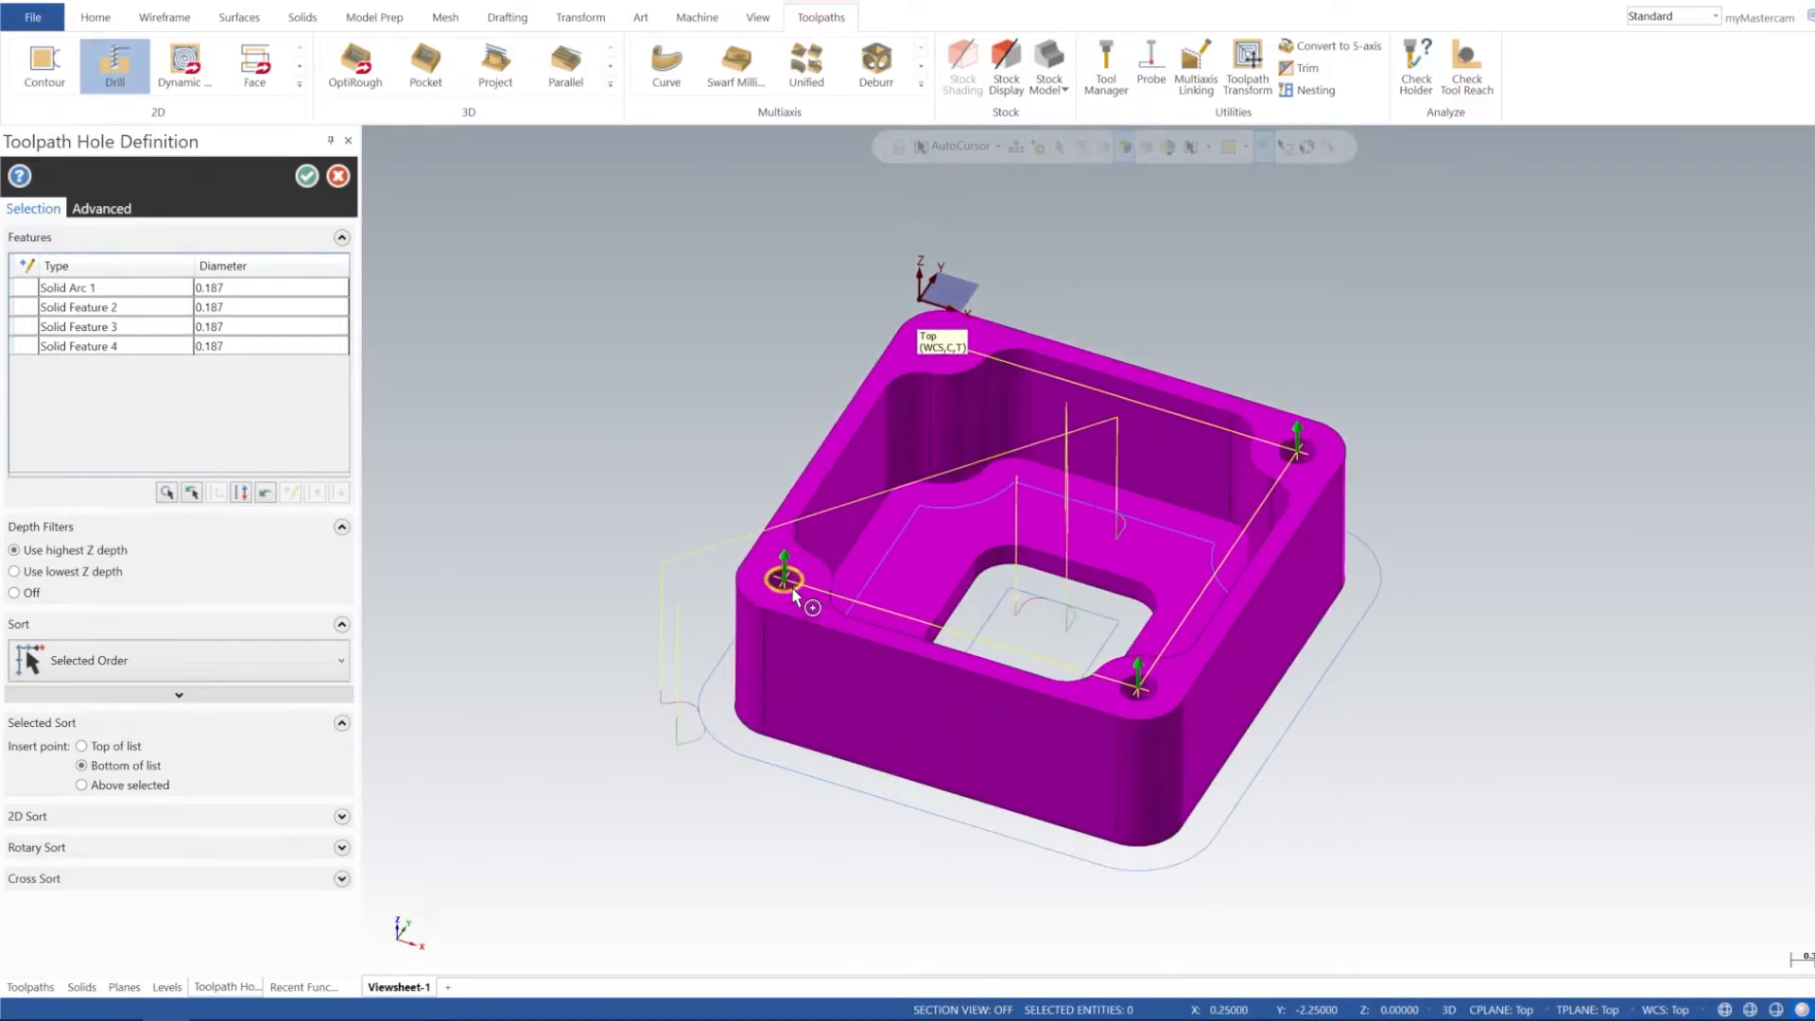
{"action": "scroll", "coordinate": [794, 593], "scroll_direction": "up", "scroll_amount": 5}
{"action": "scroll", "coordinate": [794, 595], "scroll_direction": "down", "scroll_amount": 5}
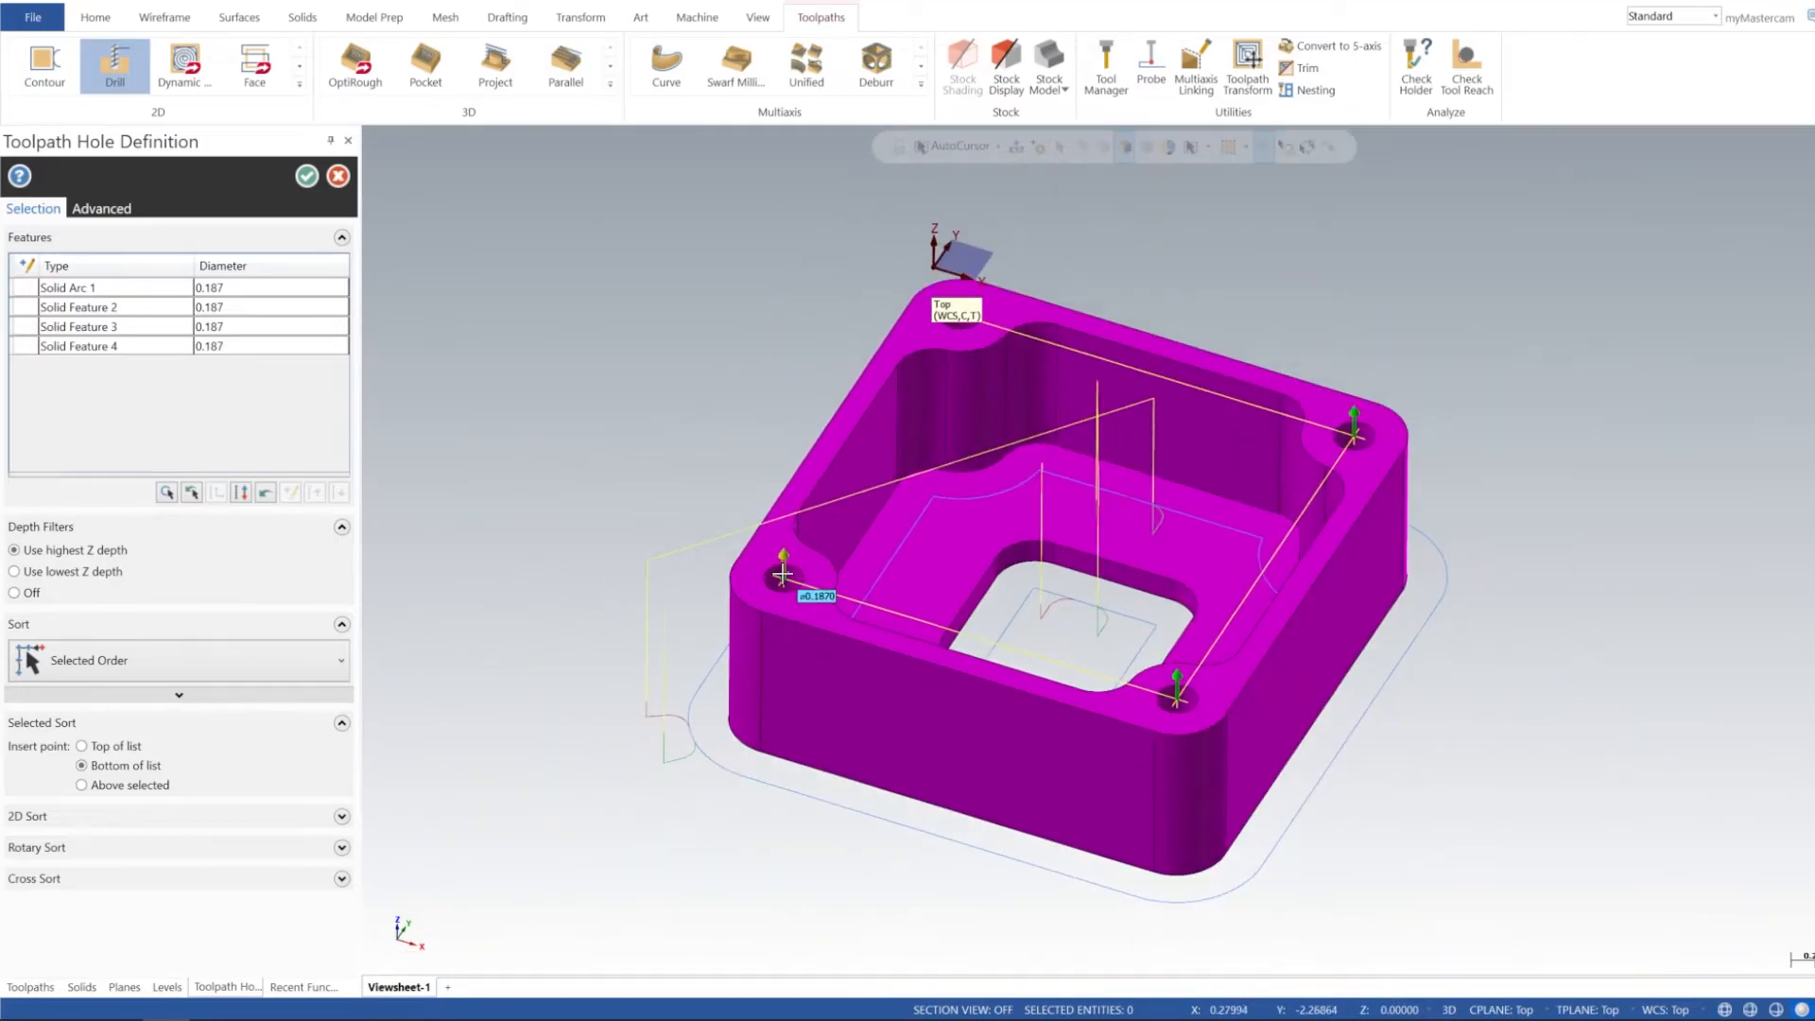
{"action": "left_click", "coordinate": [305, 177]}
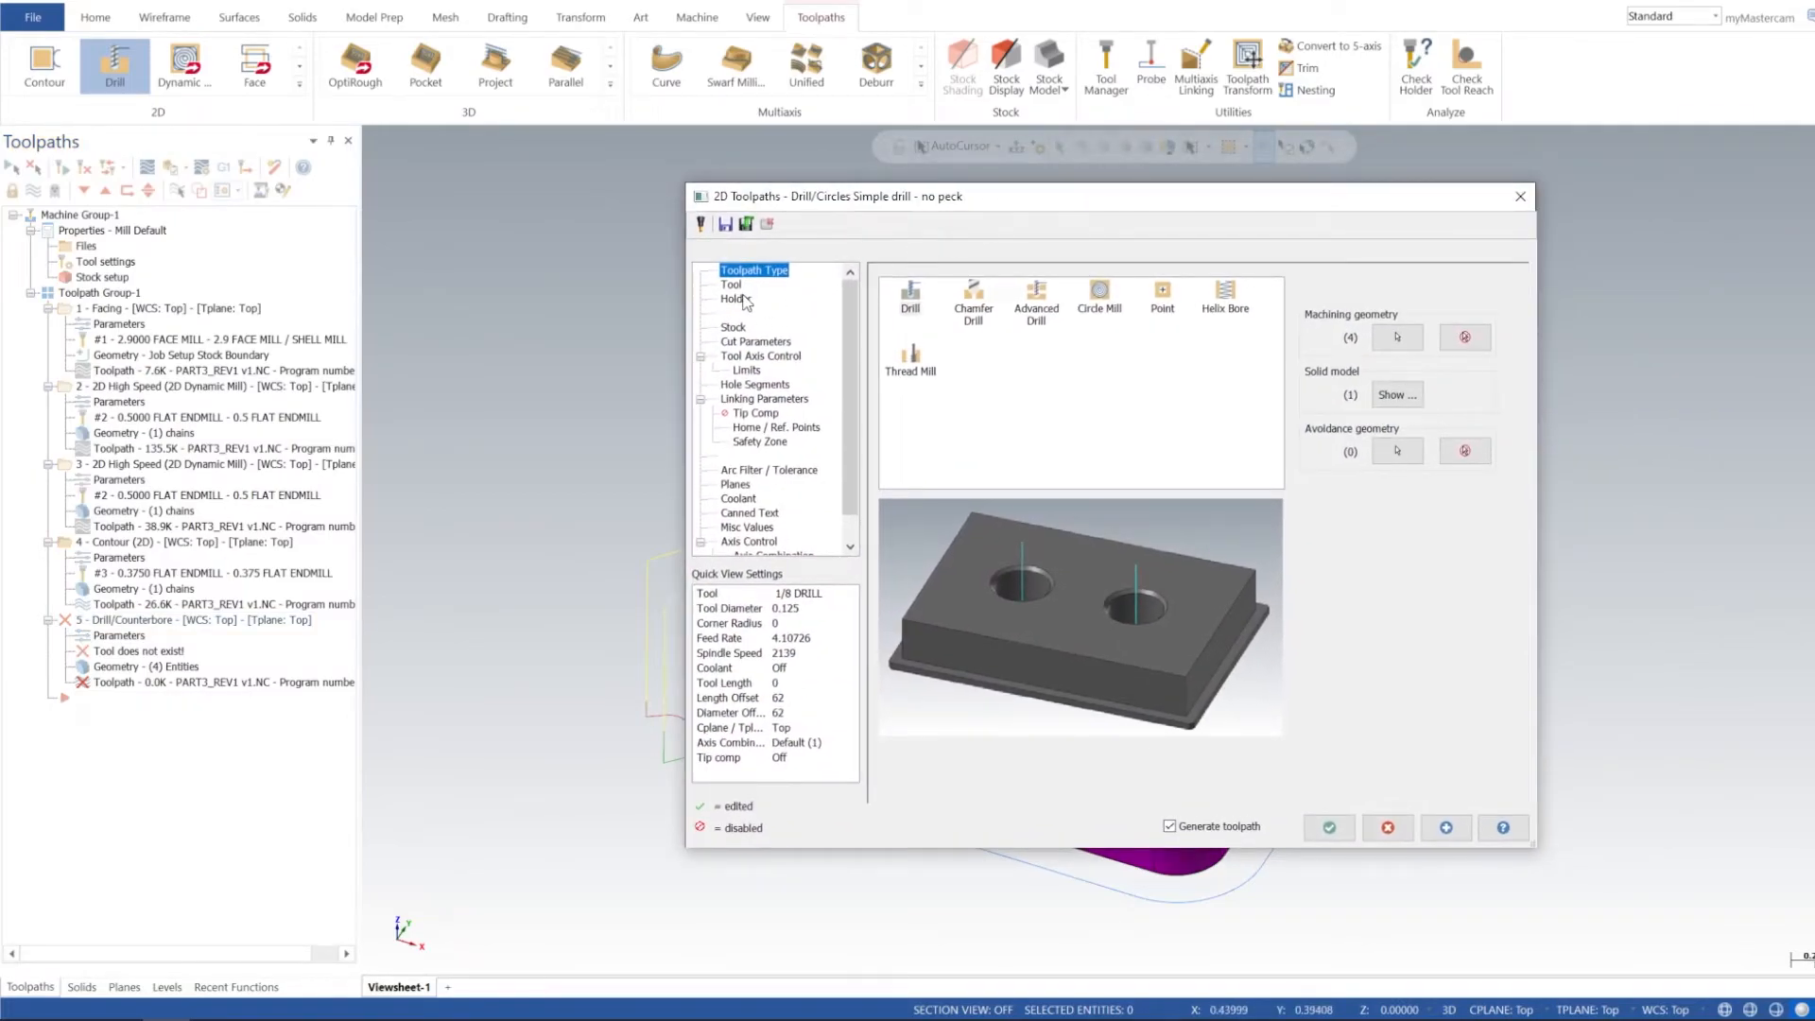
Step: Create a new drill tool with a 0.187 diameter for the drilling operation
{"action": "left_click", "coordinate": [731, 284]}
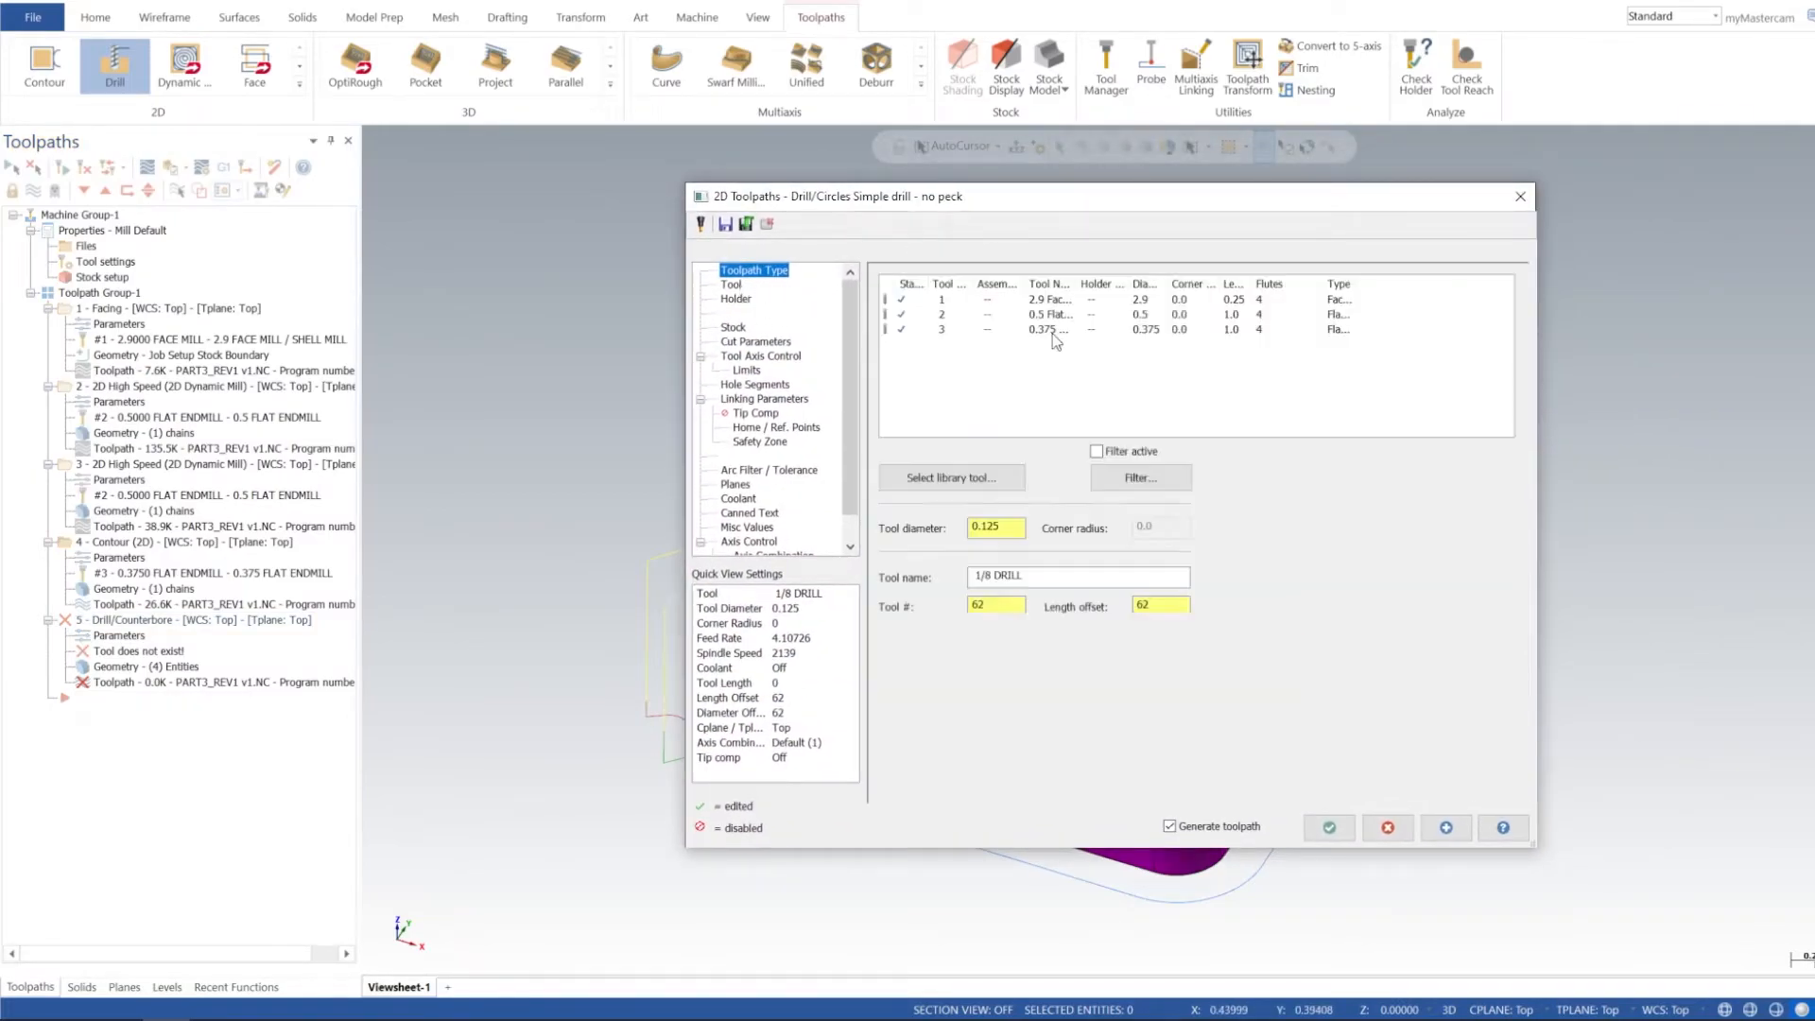
{"action": "right_click", "coordinate": [999, 383]}
{"action": "left_click", "coordinate": [1020, 412]}
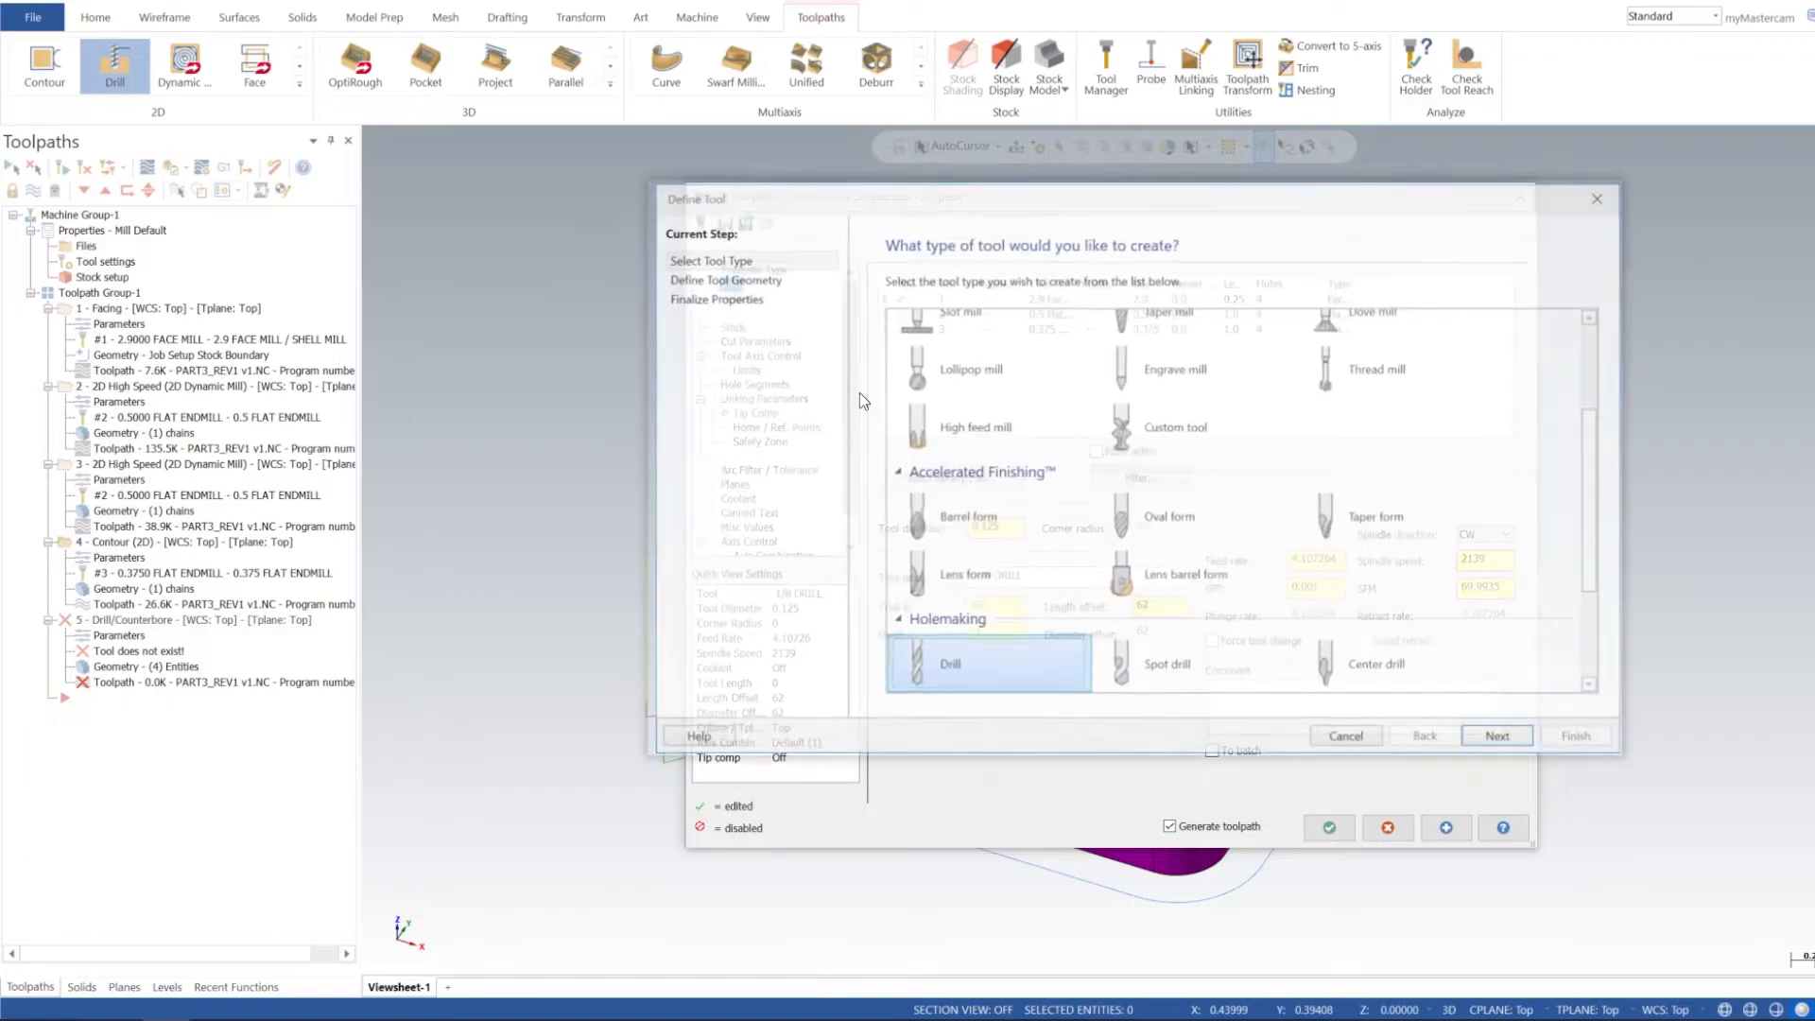
{"action": "double_click", "coordinate": [961, 679]}
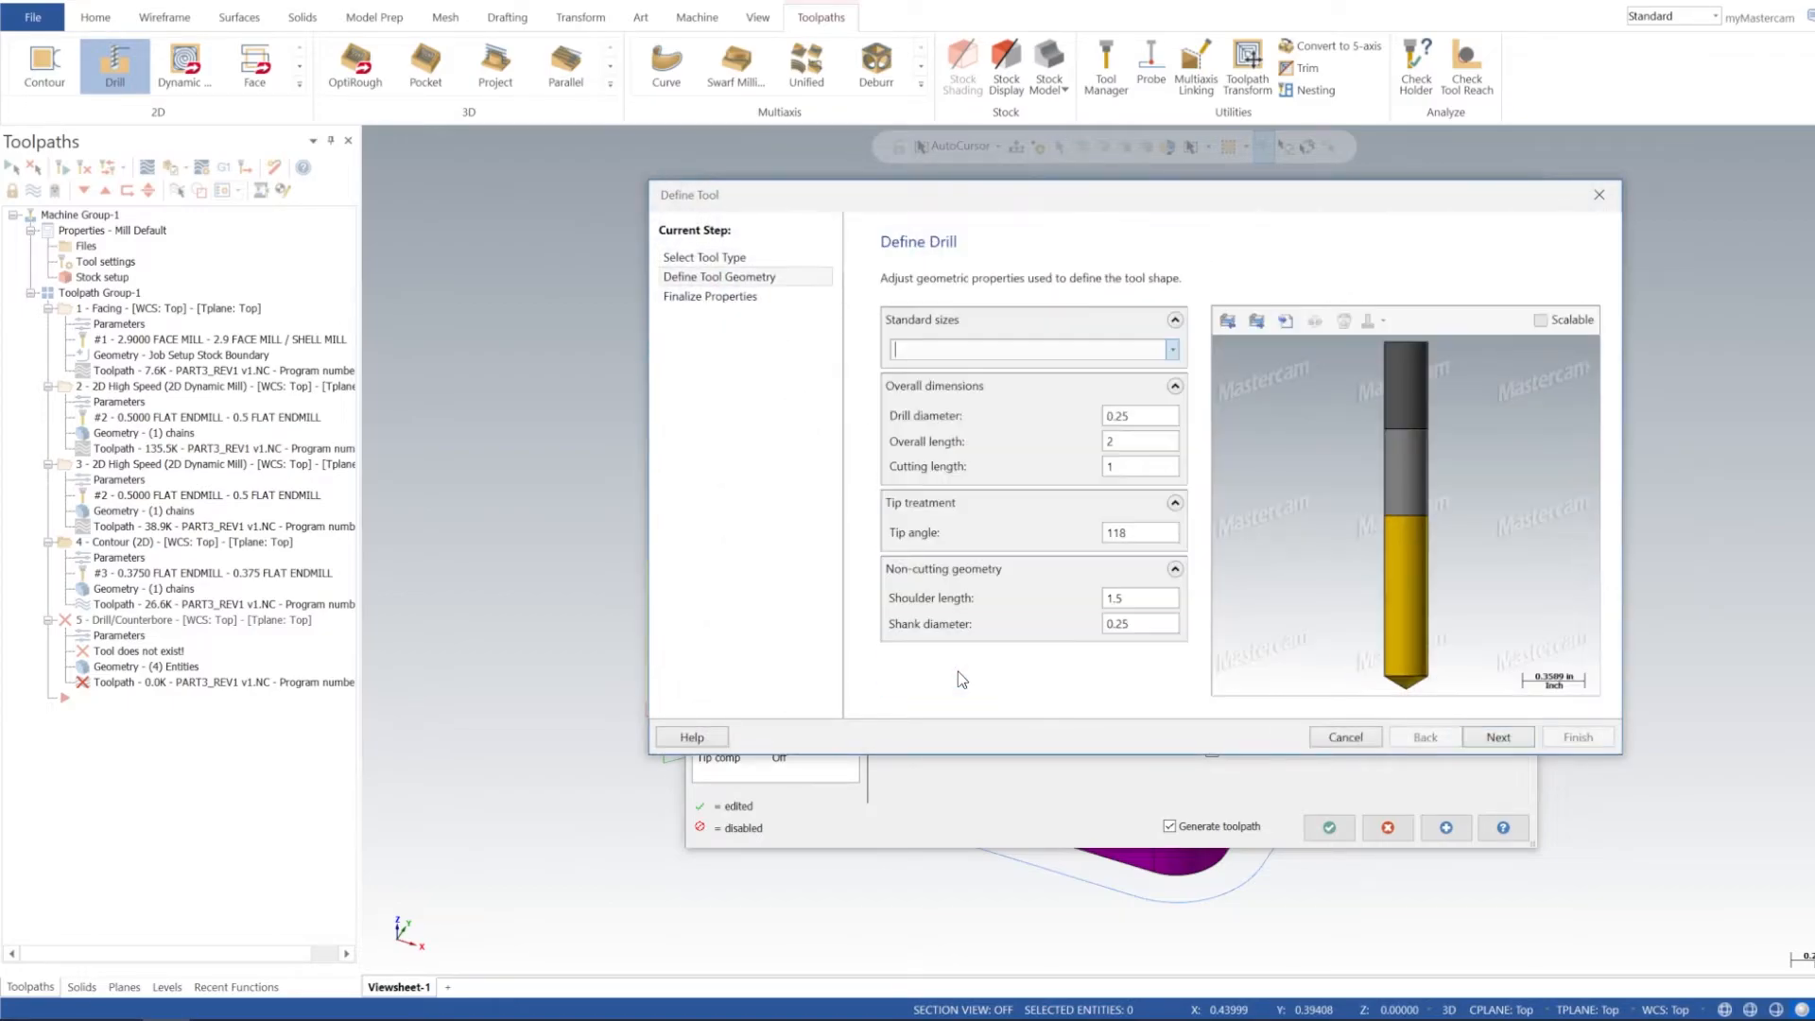
{"action": "left_click", "coordinate": [1172, 354]}
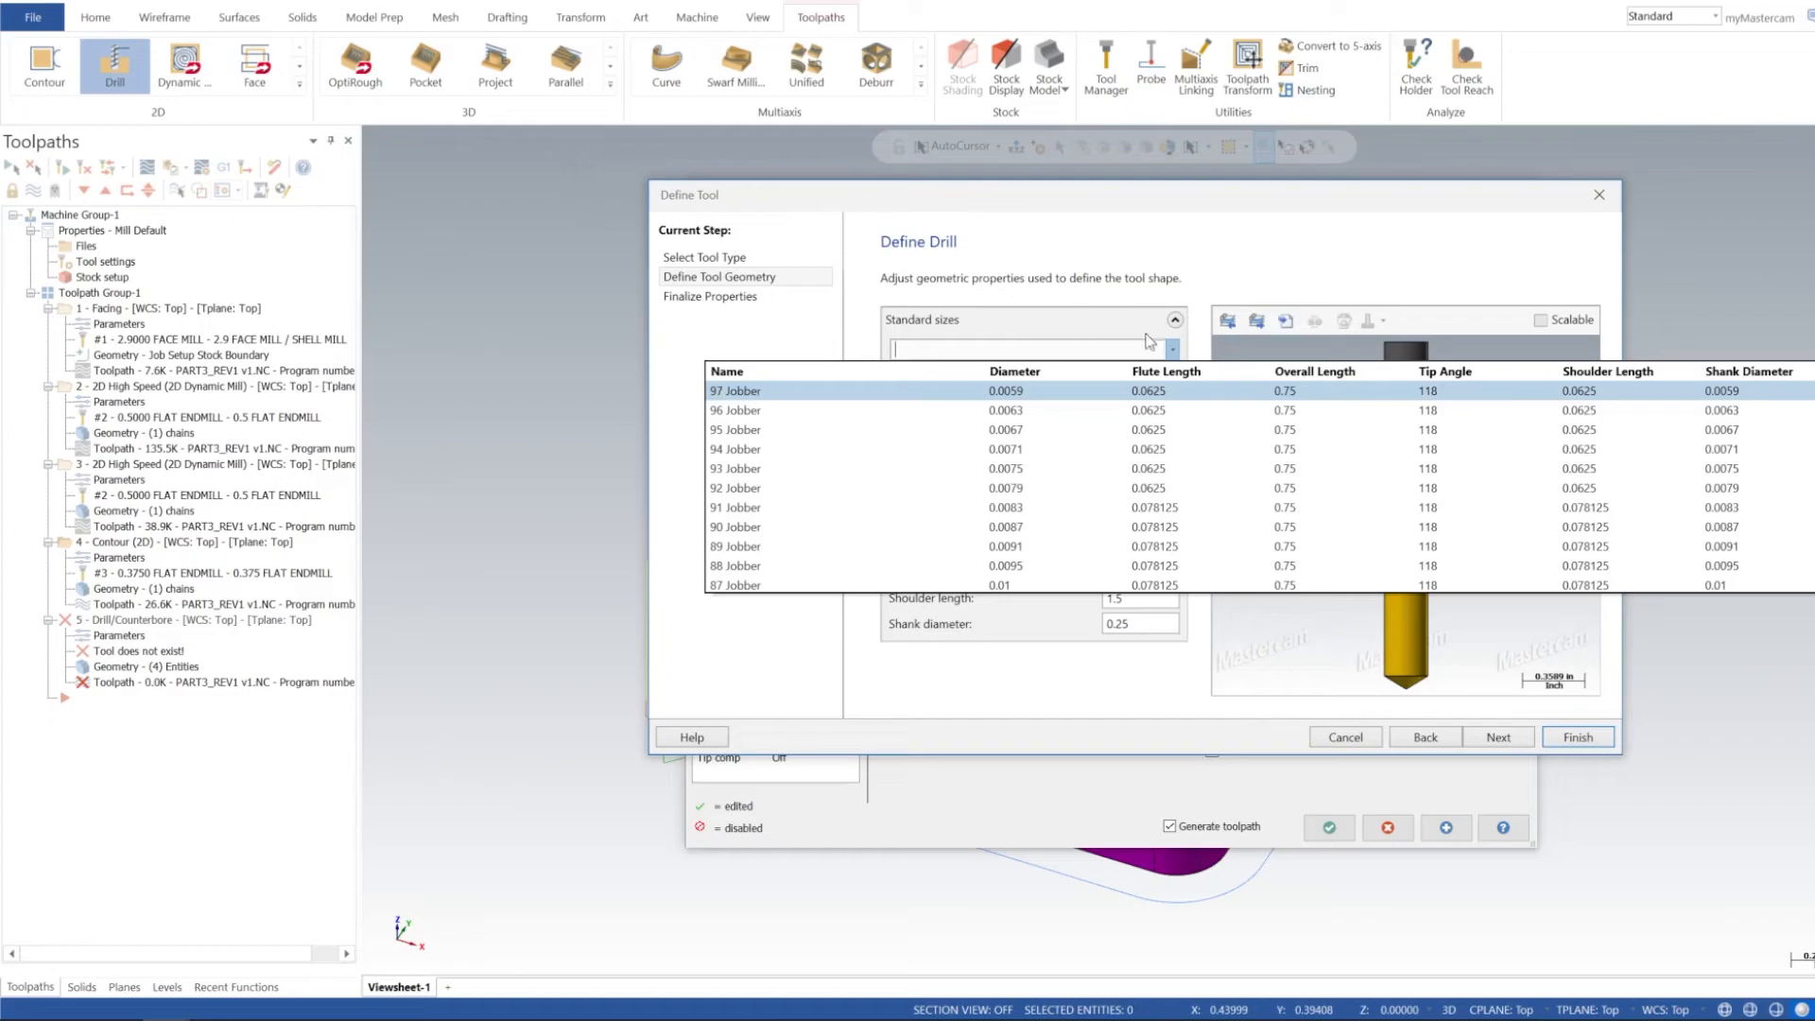
{"action": "left_click", "coordinate": [1148, 344]}
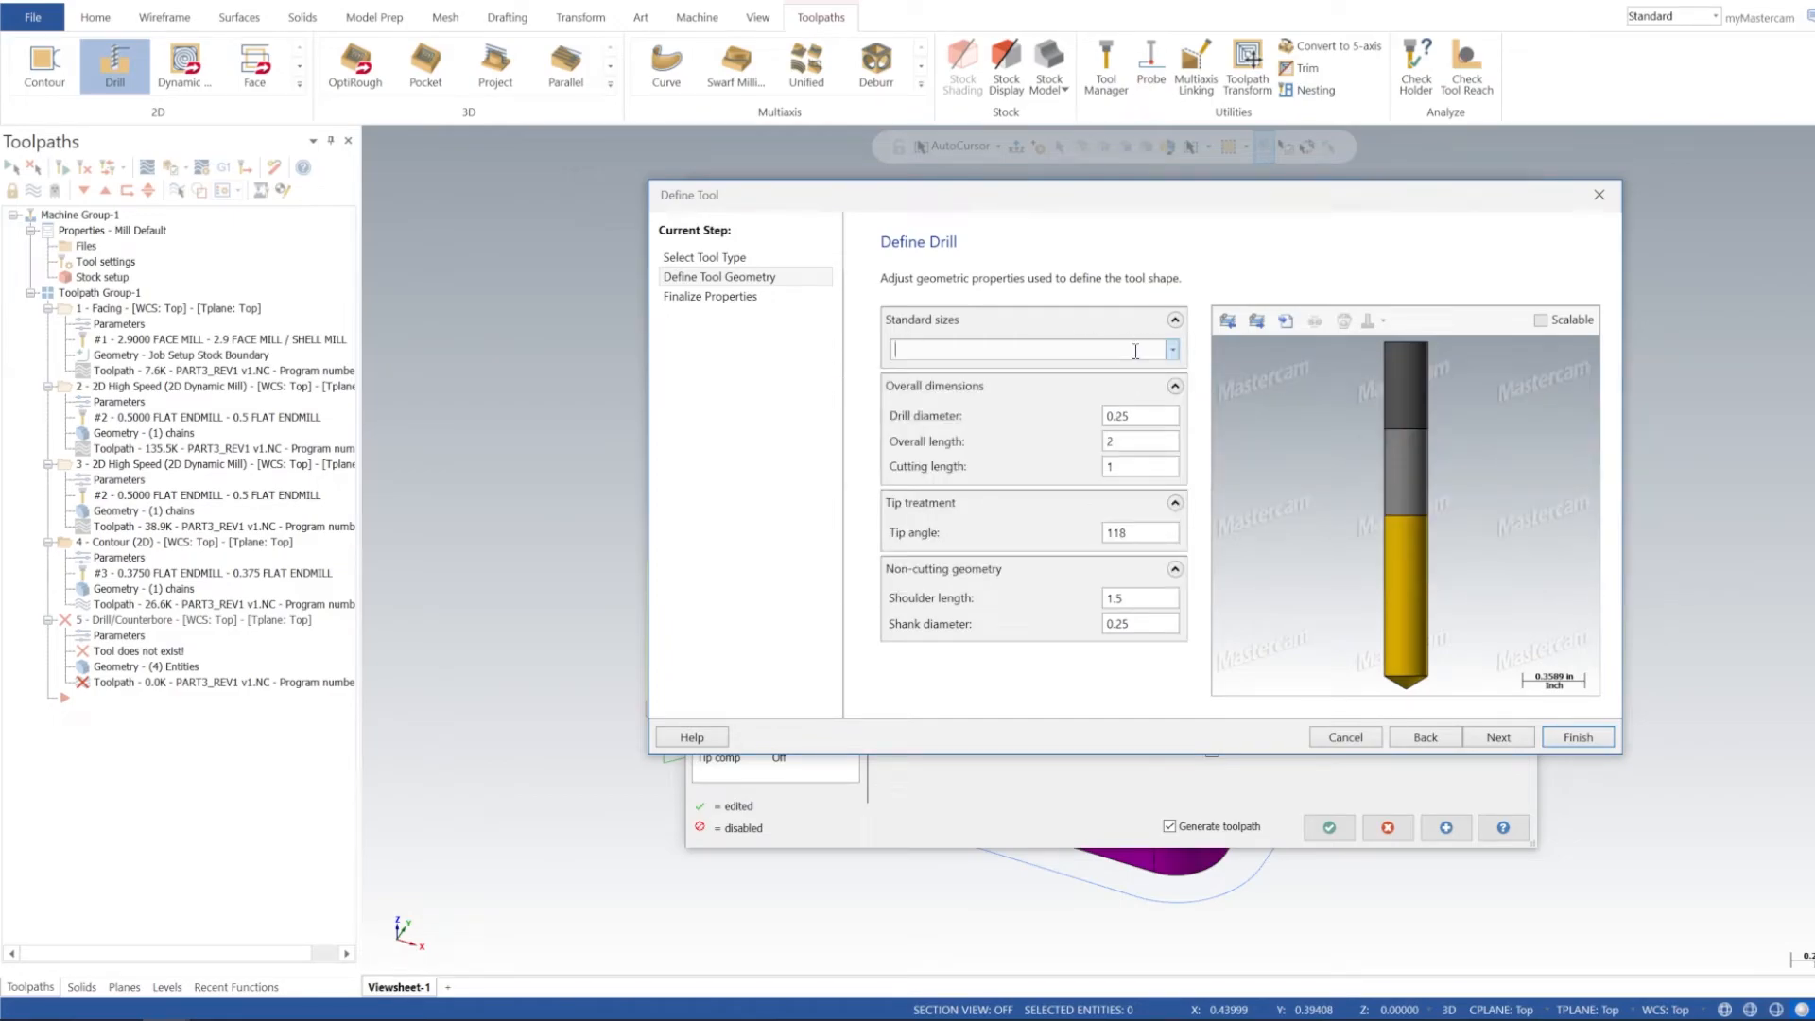
{"action": "key", "text": "Tab"}
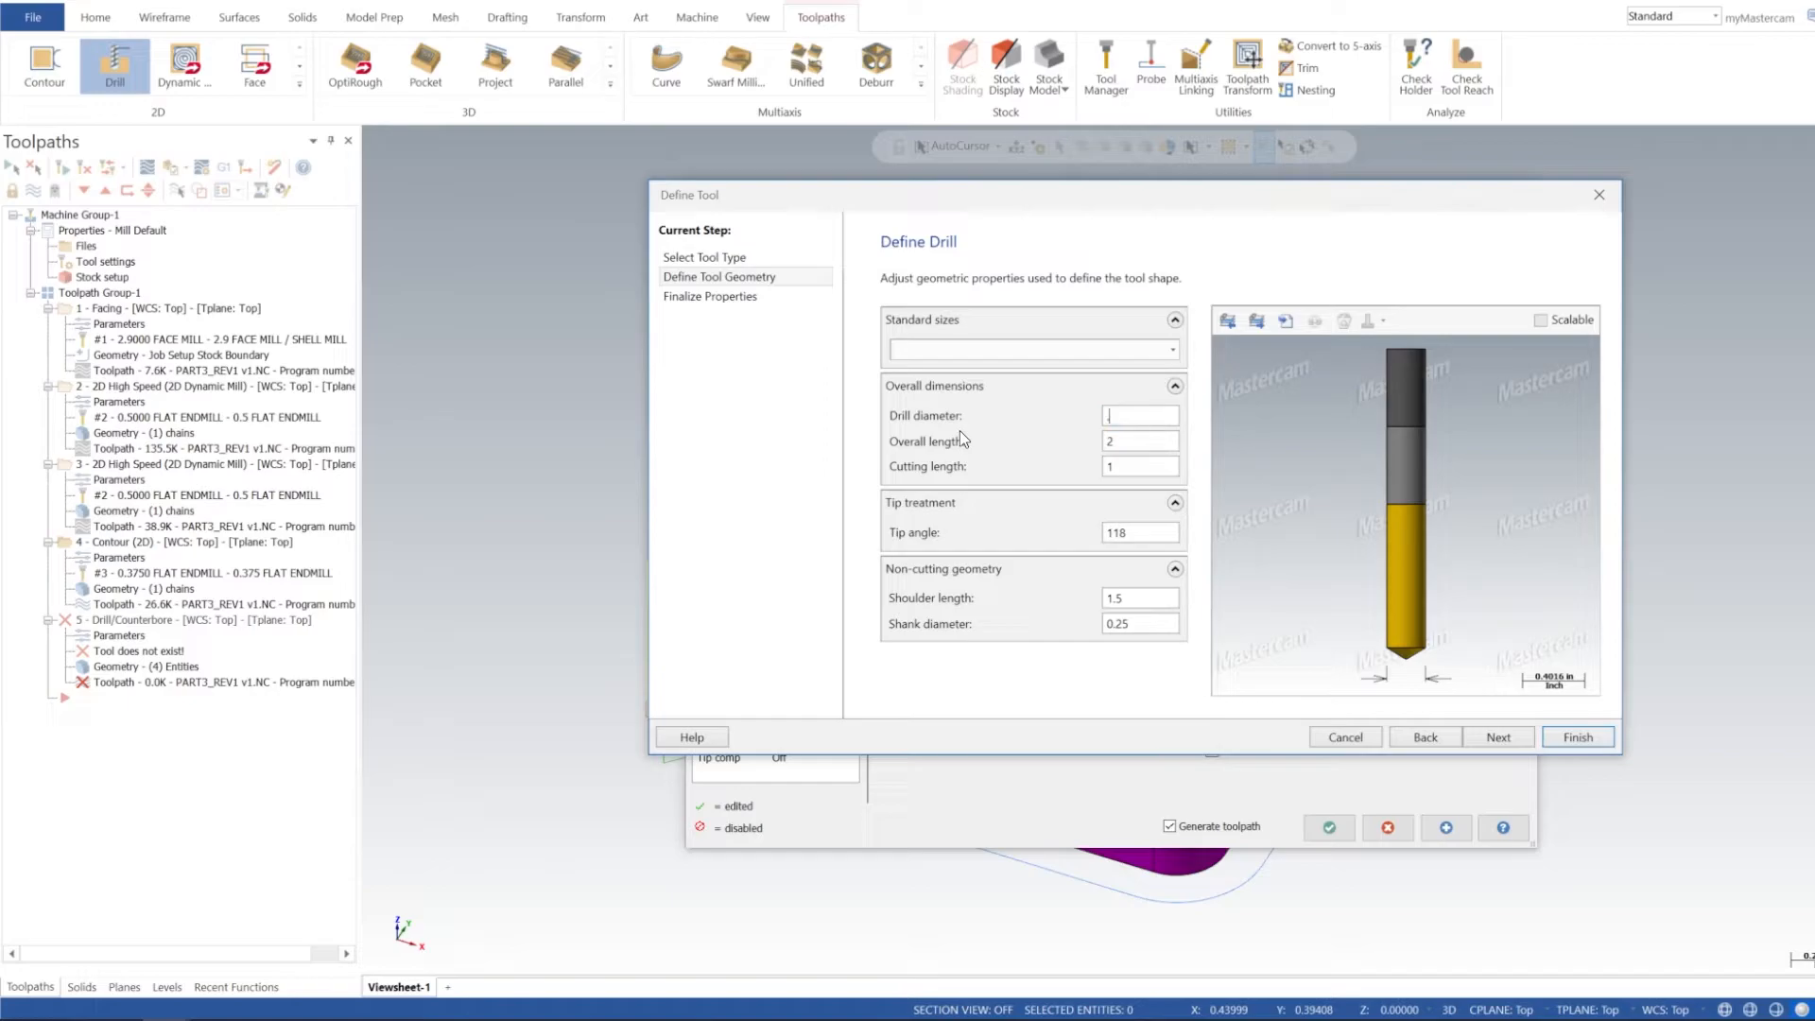
{"action": "key", "text": "Return"}
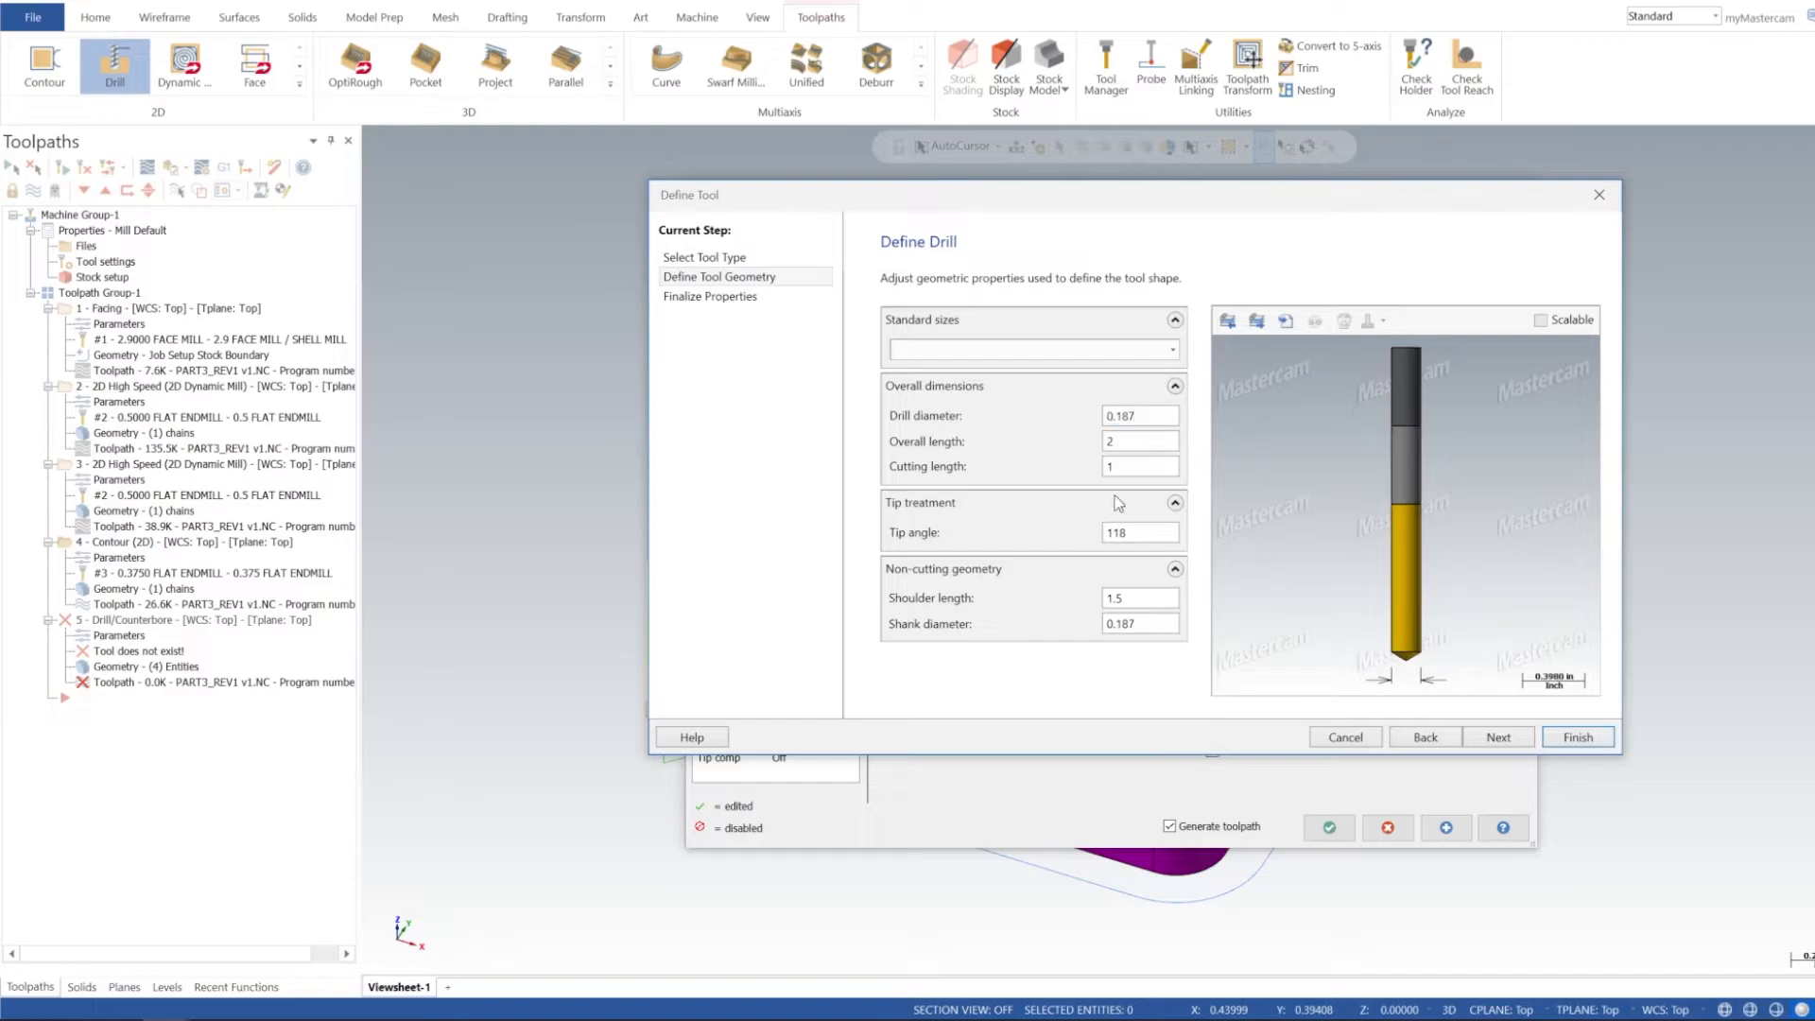
{"action": "left_click", "coordinate": [1578, 737]}
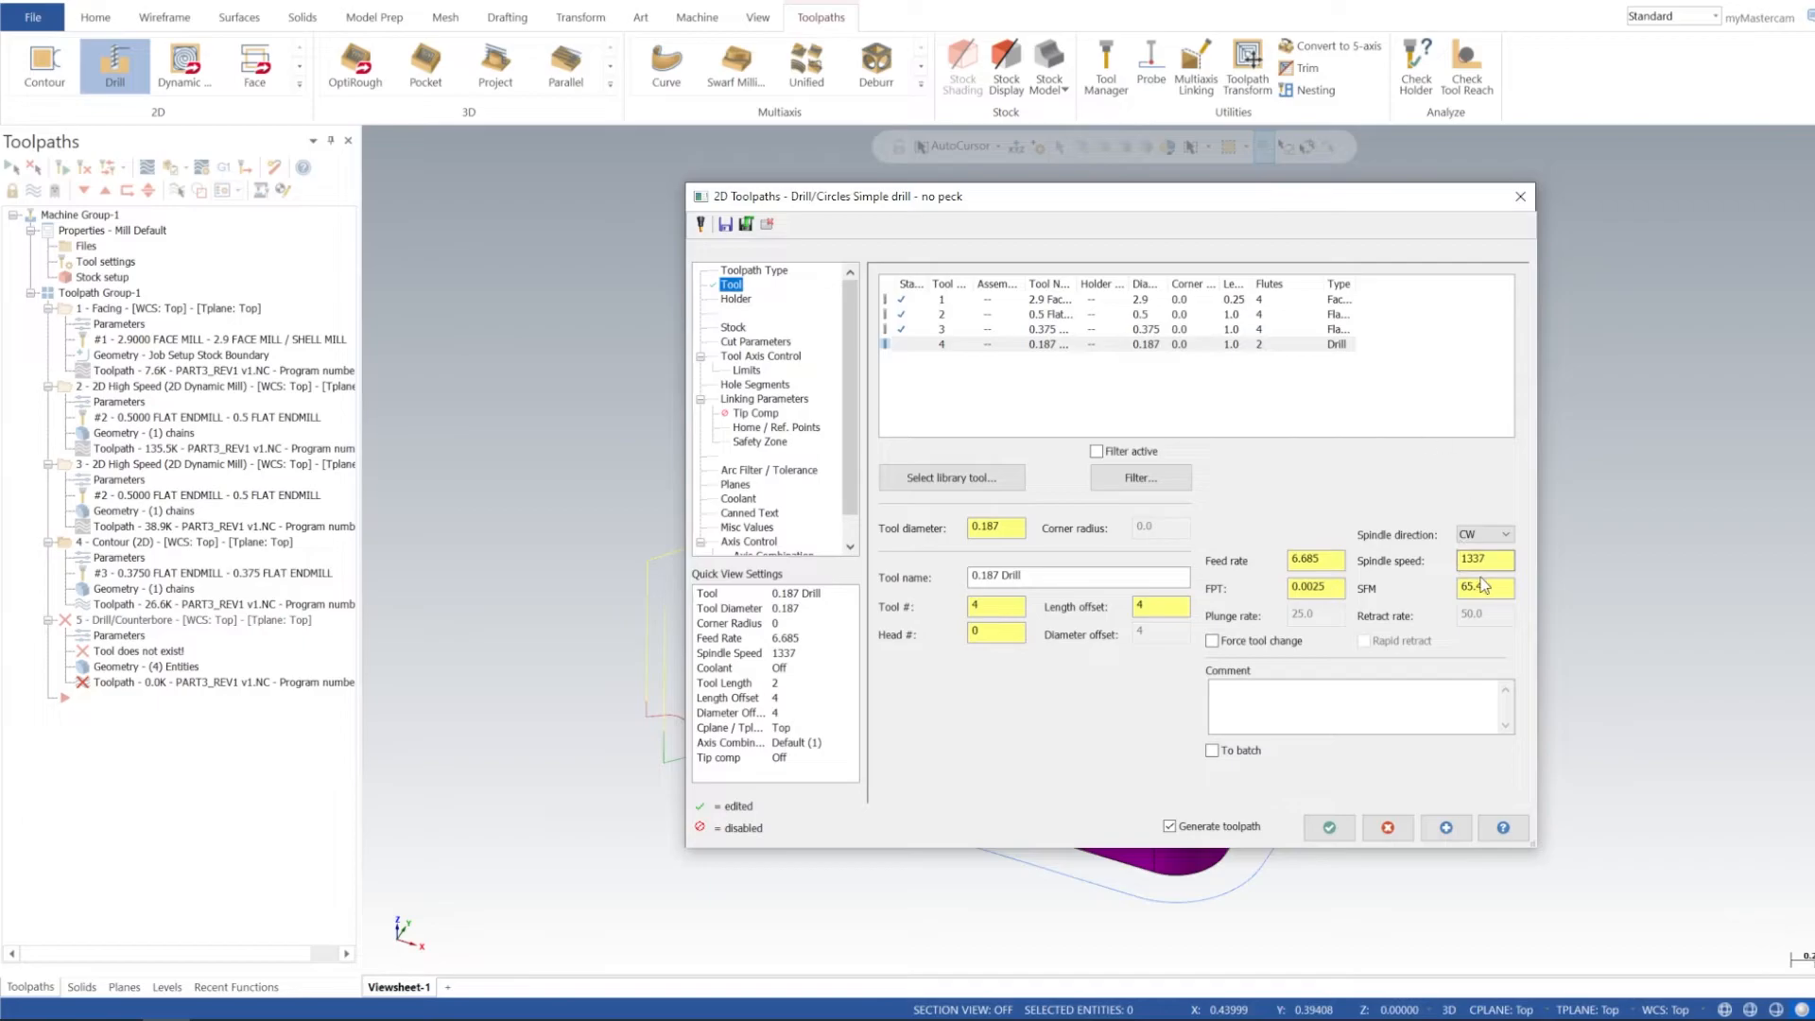
Step: Set the 0.187 drill's spindle speed to 3000 and its feed rate to 30
{"action": "type", "text": "30"}
{"action": "left_click_drag", "start_coordinate": [1317, 561], "coordinate": [1329, 562]}
{"action": "type", "text": "30"}
{"action": "key", "text": "Return"}
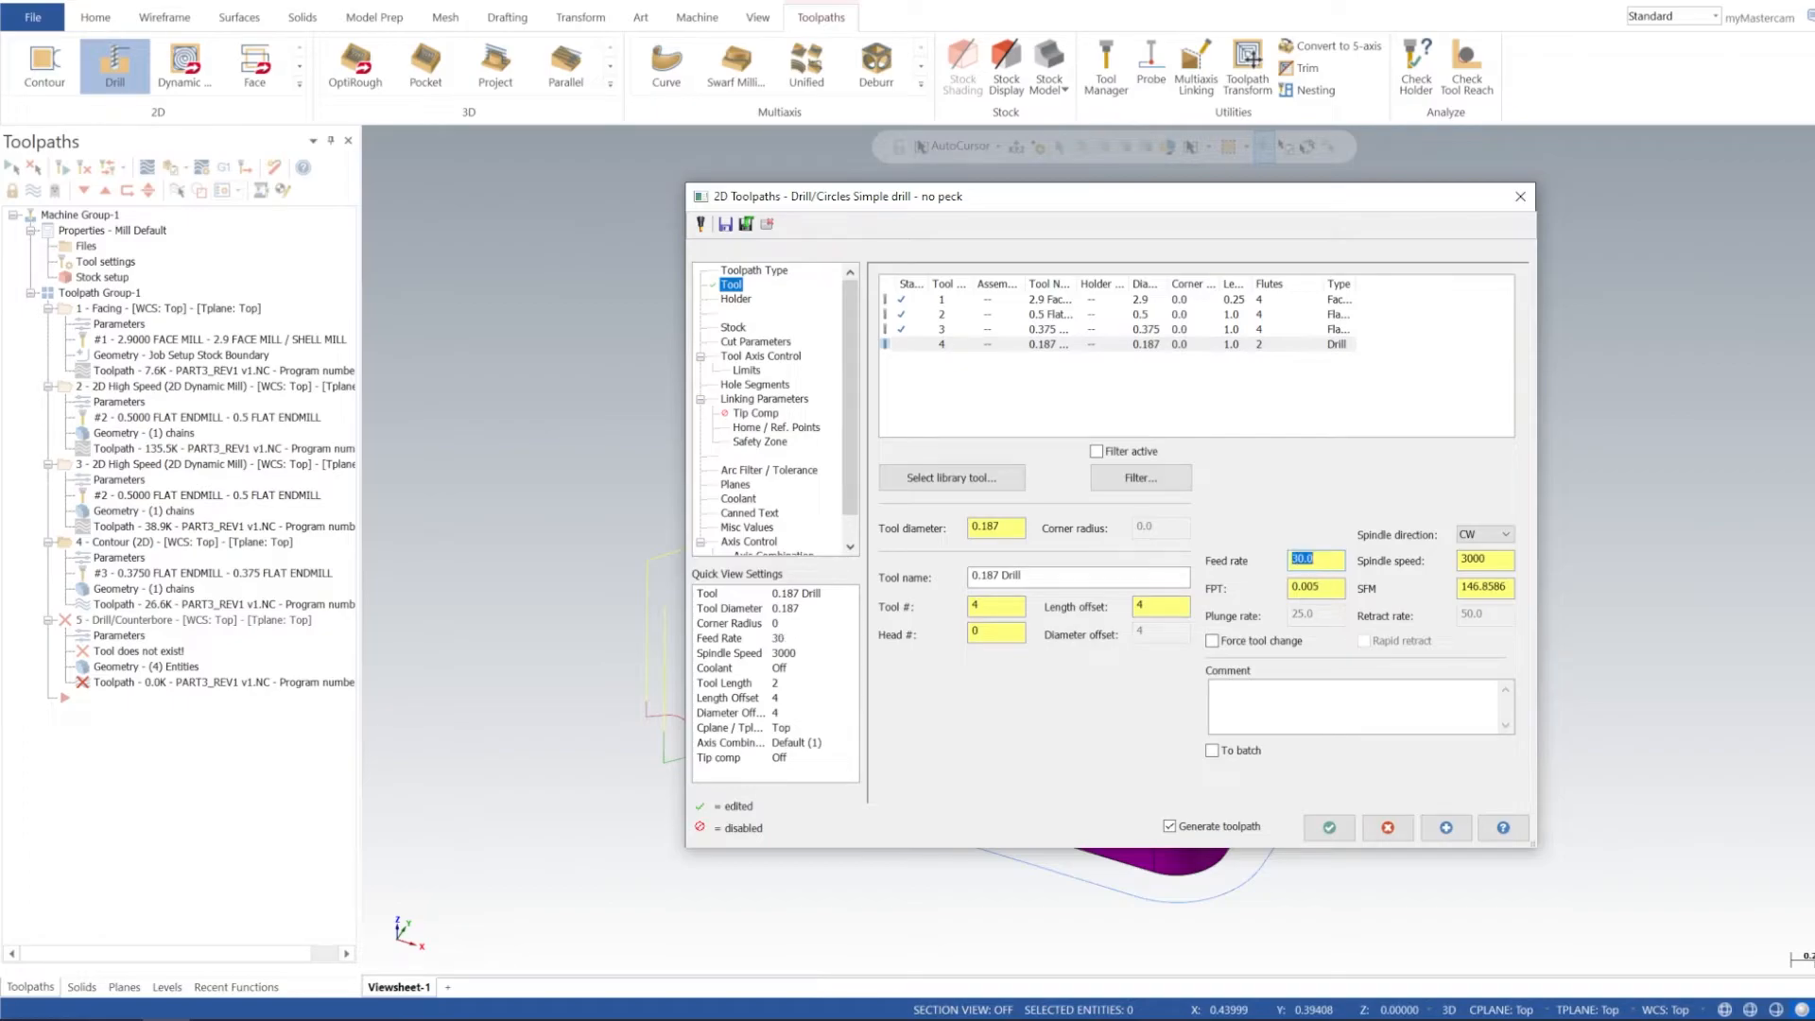
Step: Change the drilling cycle to Peck Drill with a peck amount of 0.1
{"action": "left_click", "coordinate": [755, 342]}
{"action": "left_click", "coordinate": [1070, 293]}
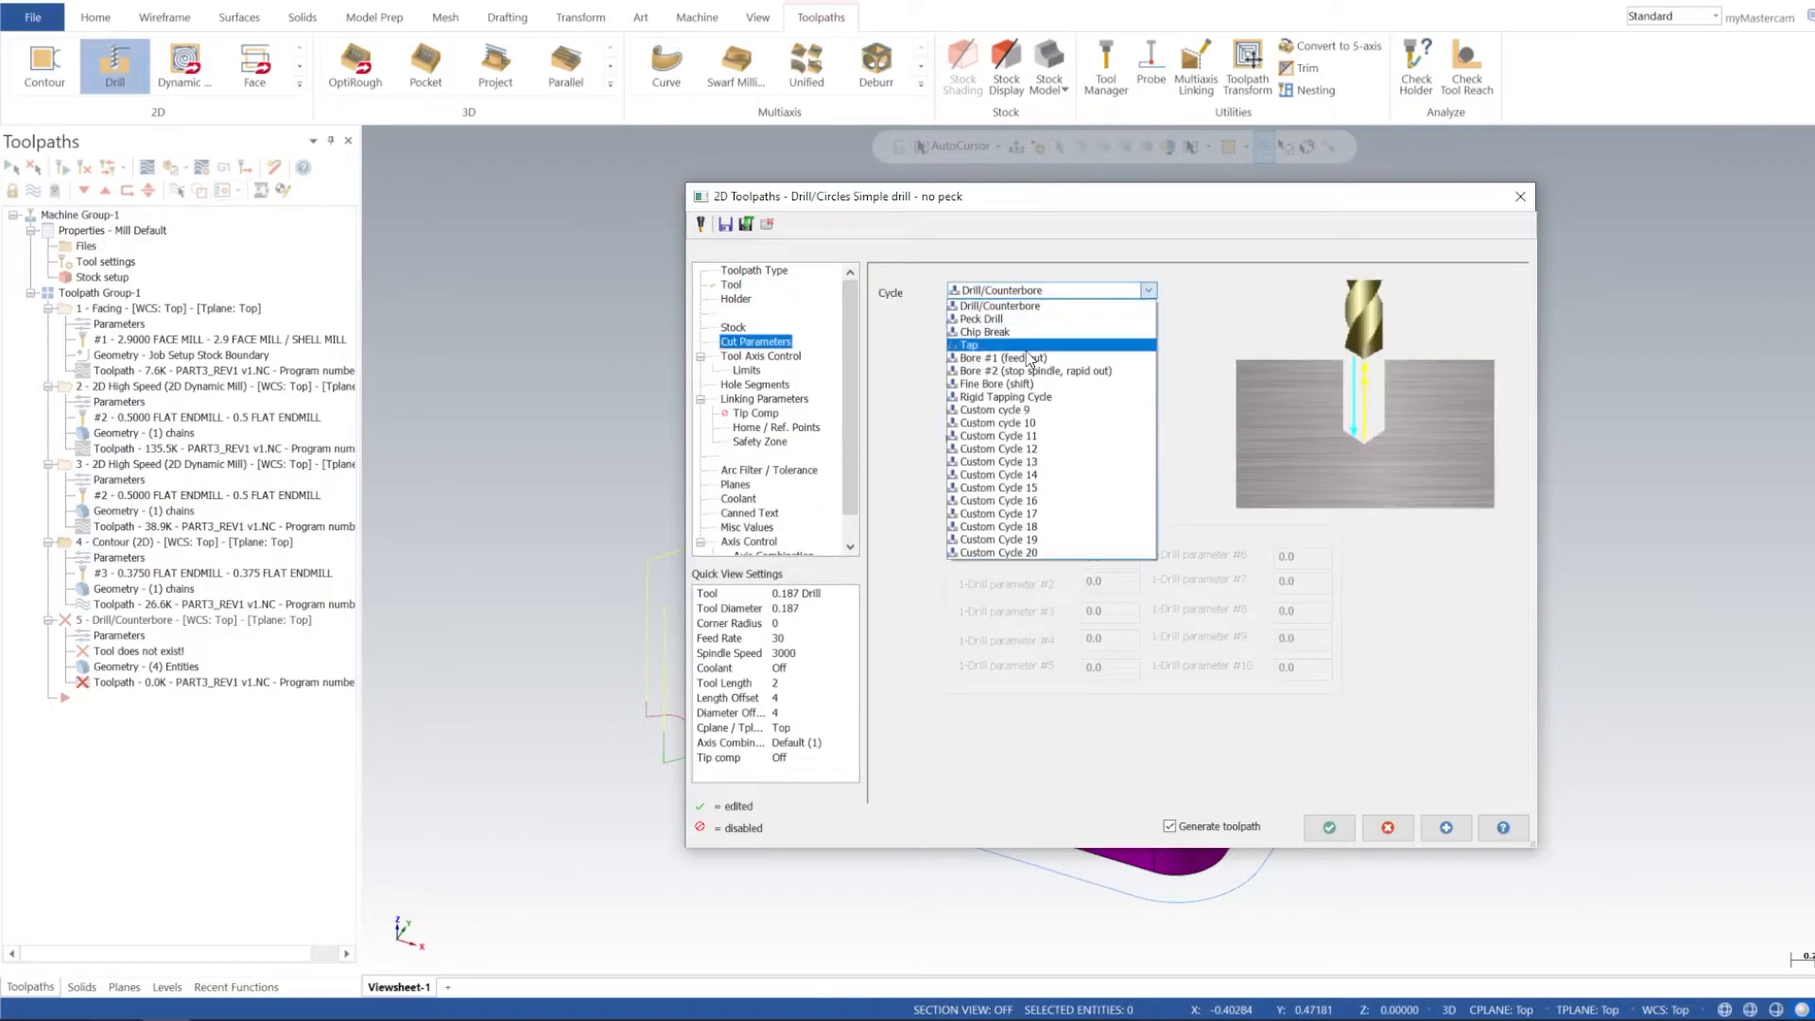
{"action": "left_click", "coordinate": [984, 318]}
{"action": "left_click", "coordinate": [1140, 325]}
{"action": "double_click", "coordinate": [1140, 325]}
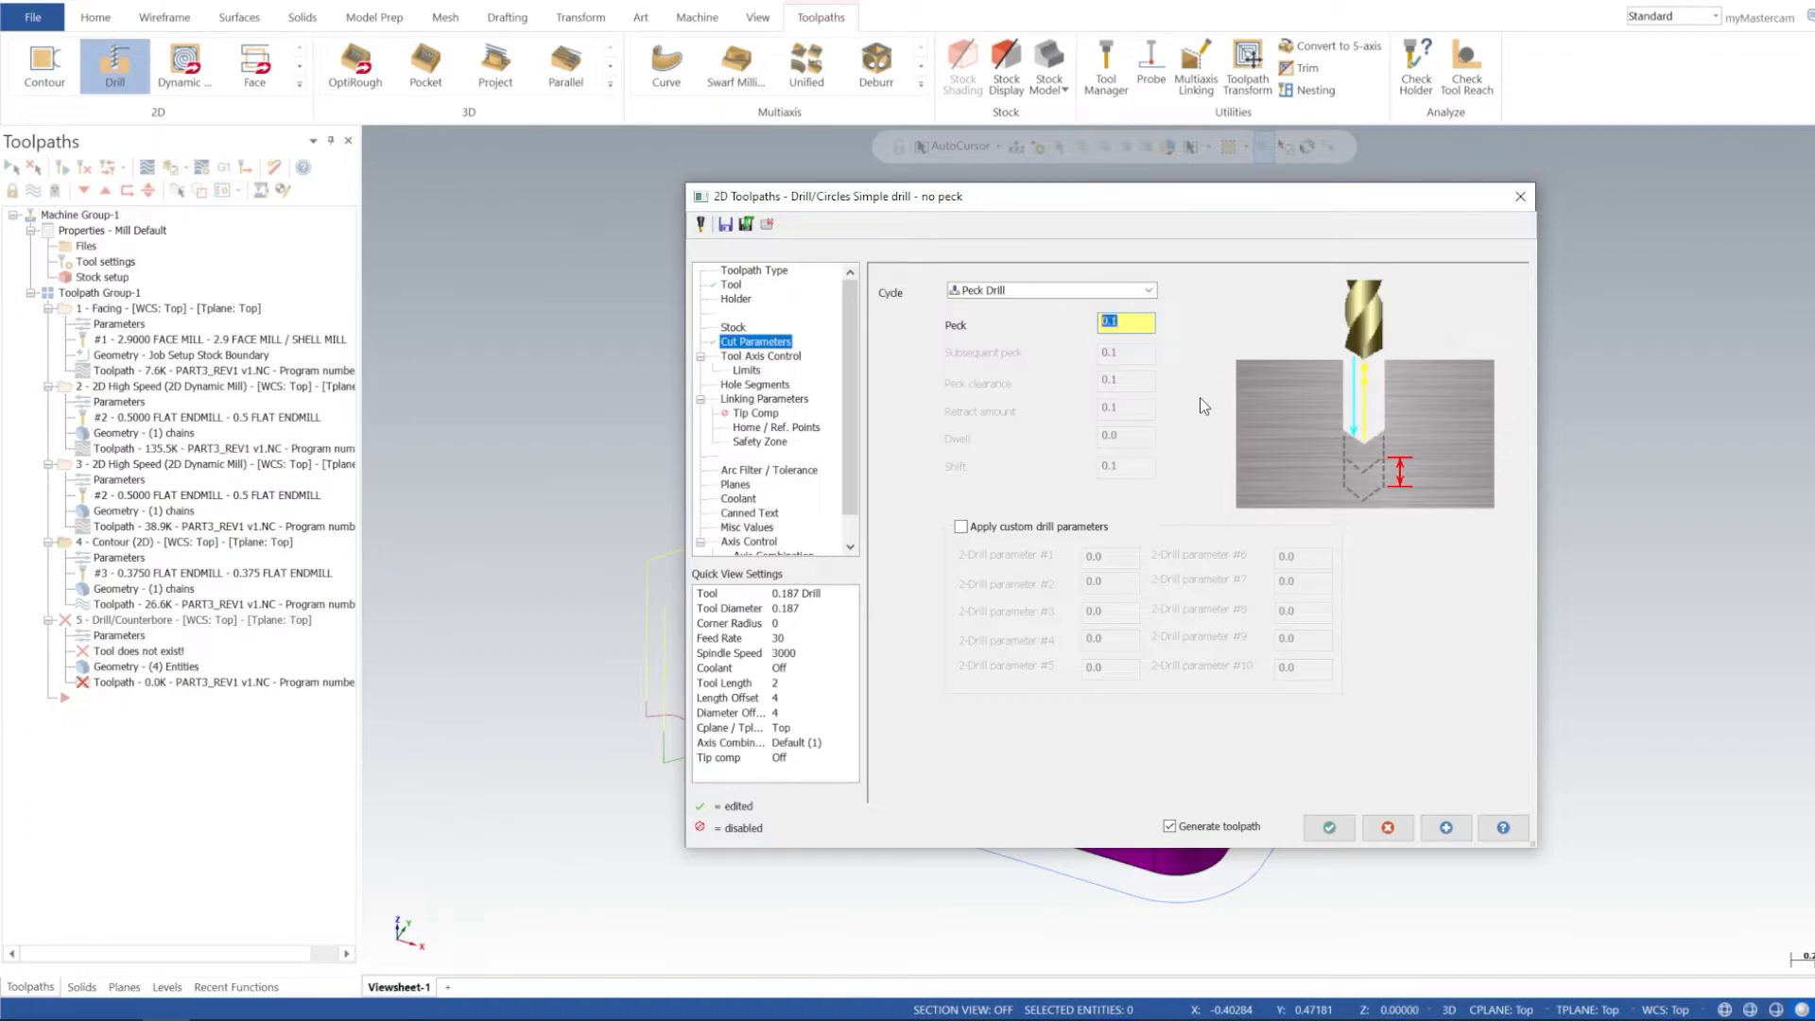
Step: Set the drilling operation's linking heights to an absolute retract of 0.1 and an absolute depth of -0.875
{"action": "left_click", "coordinate": [755, 386]}
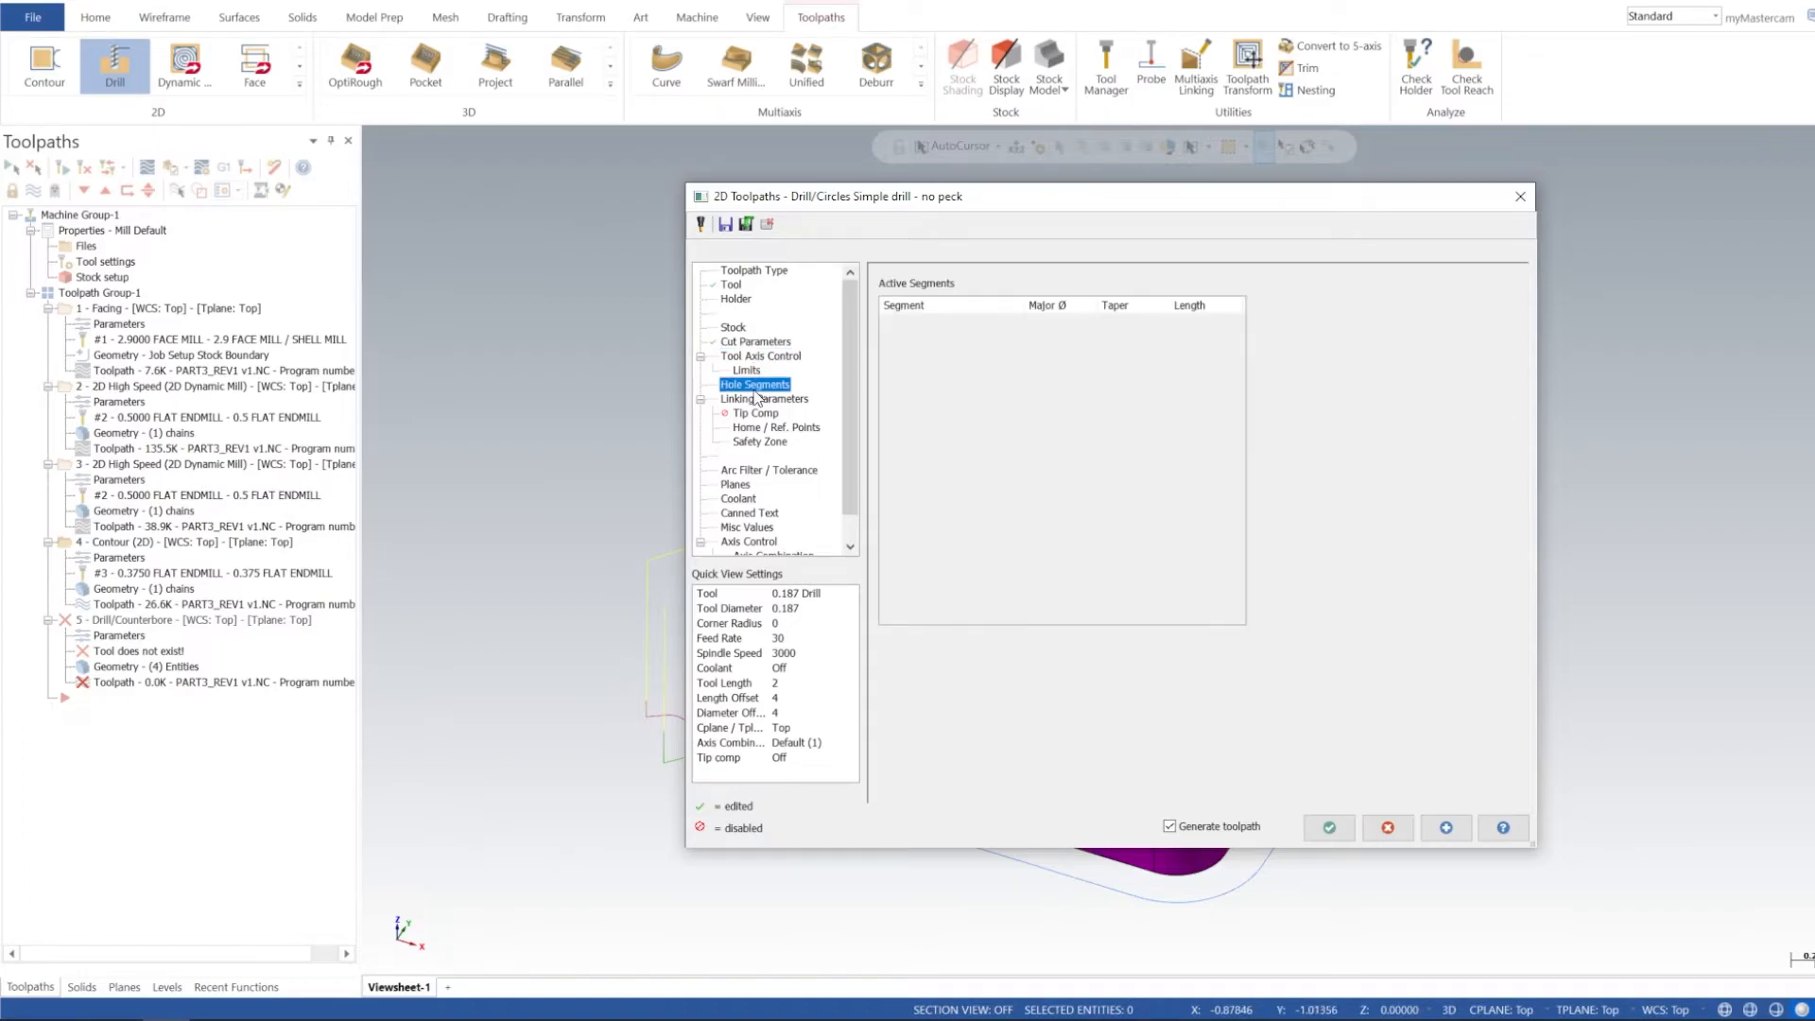
{"action": "left_click", "coordinate": [764, 399]}
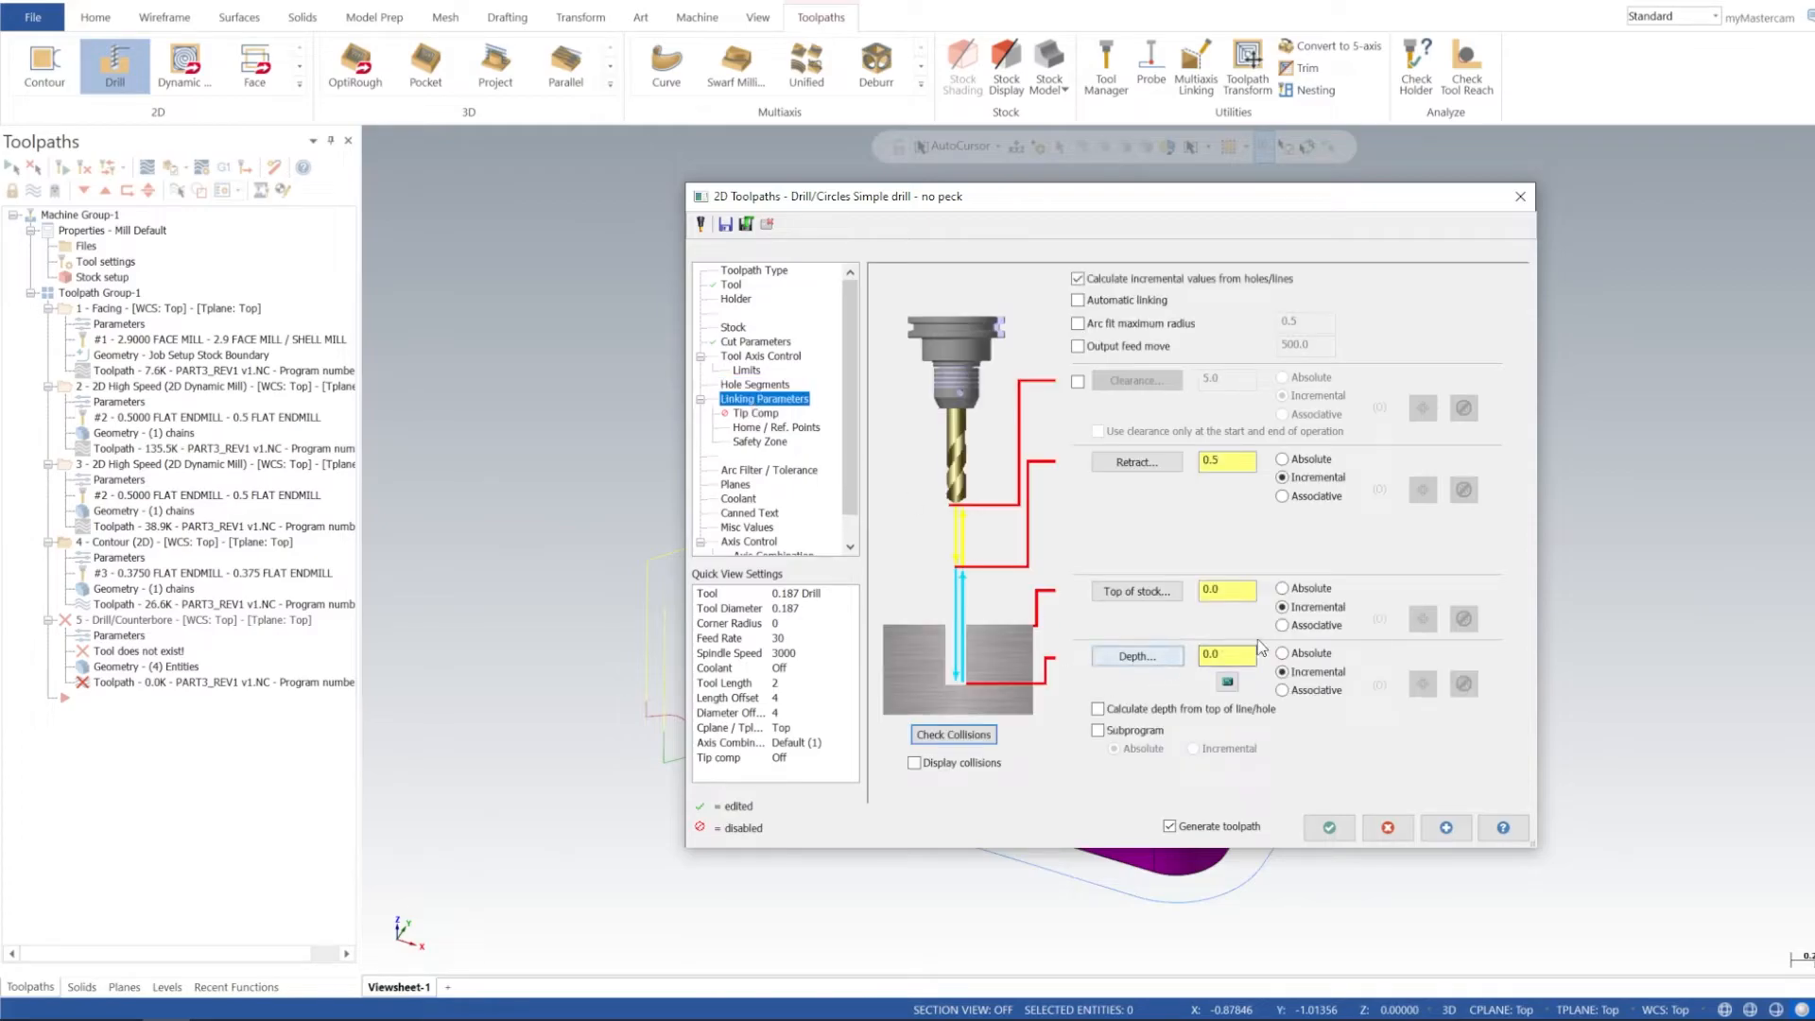
{"action": "left_click", "coordinate": [1315, 653]}
{"action": "double_click", "coordinate": [1220, 464]}
{"action": "type", "text": "0.1"}
{"action": "left_click_drag", "start_coordinate": [1158, 198], "coordinate": [1596, 371]}
{"action": "left_click_drag", "start_coordinate": [1418, 362], "coordinate": [1019, 214]}
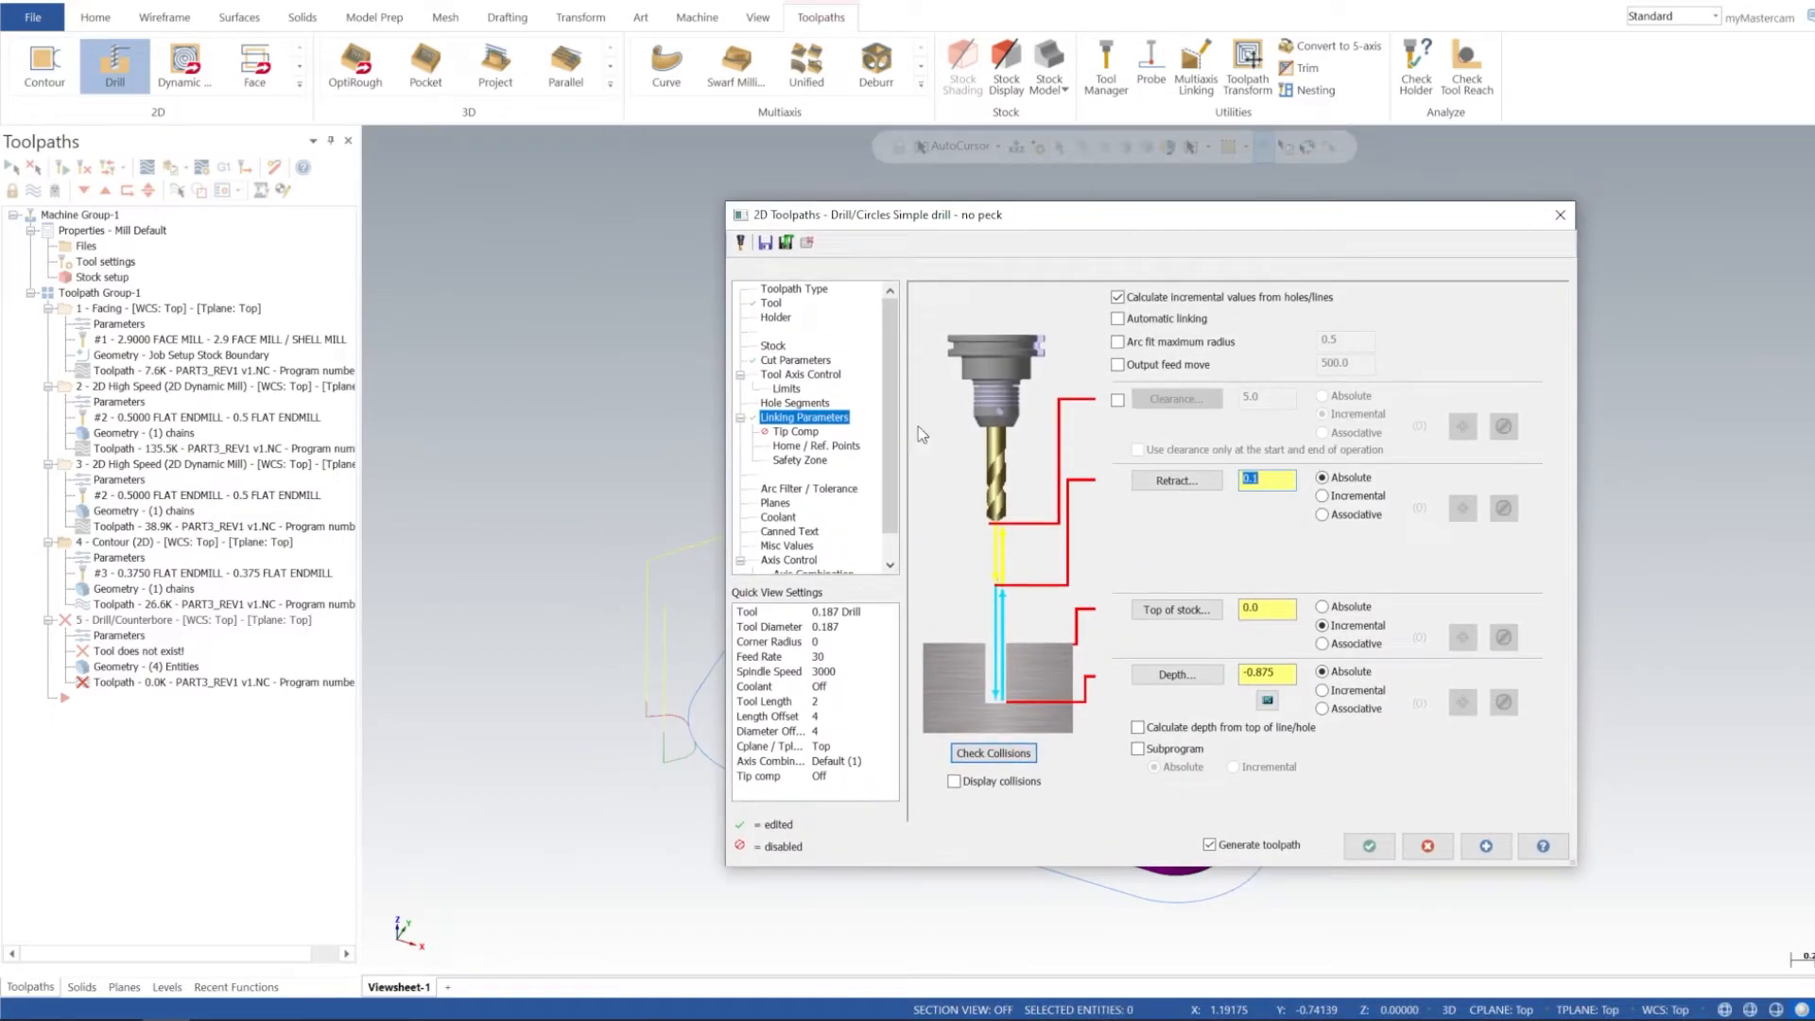
Step: Enable tip compensation with a 0.01 breakthrough and 118-degree tip angle, then generate and accept the peck drilling toolpath
{"action": "left_click", "coordinate": [802, 433]}
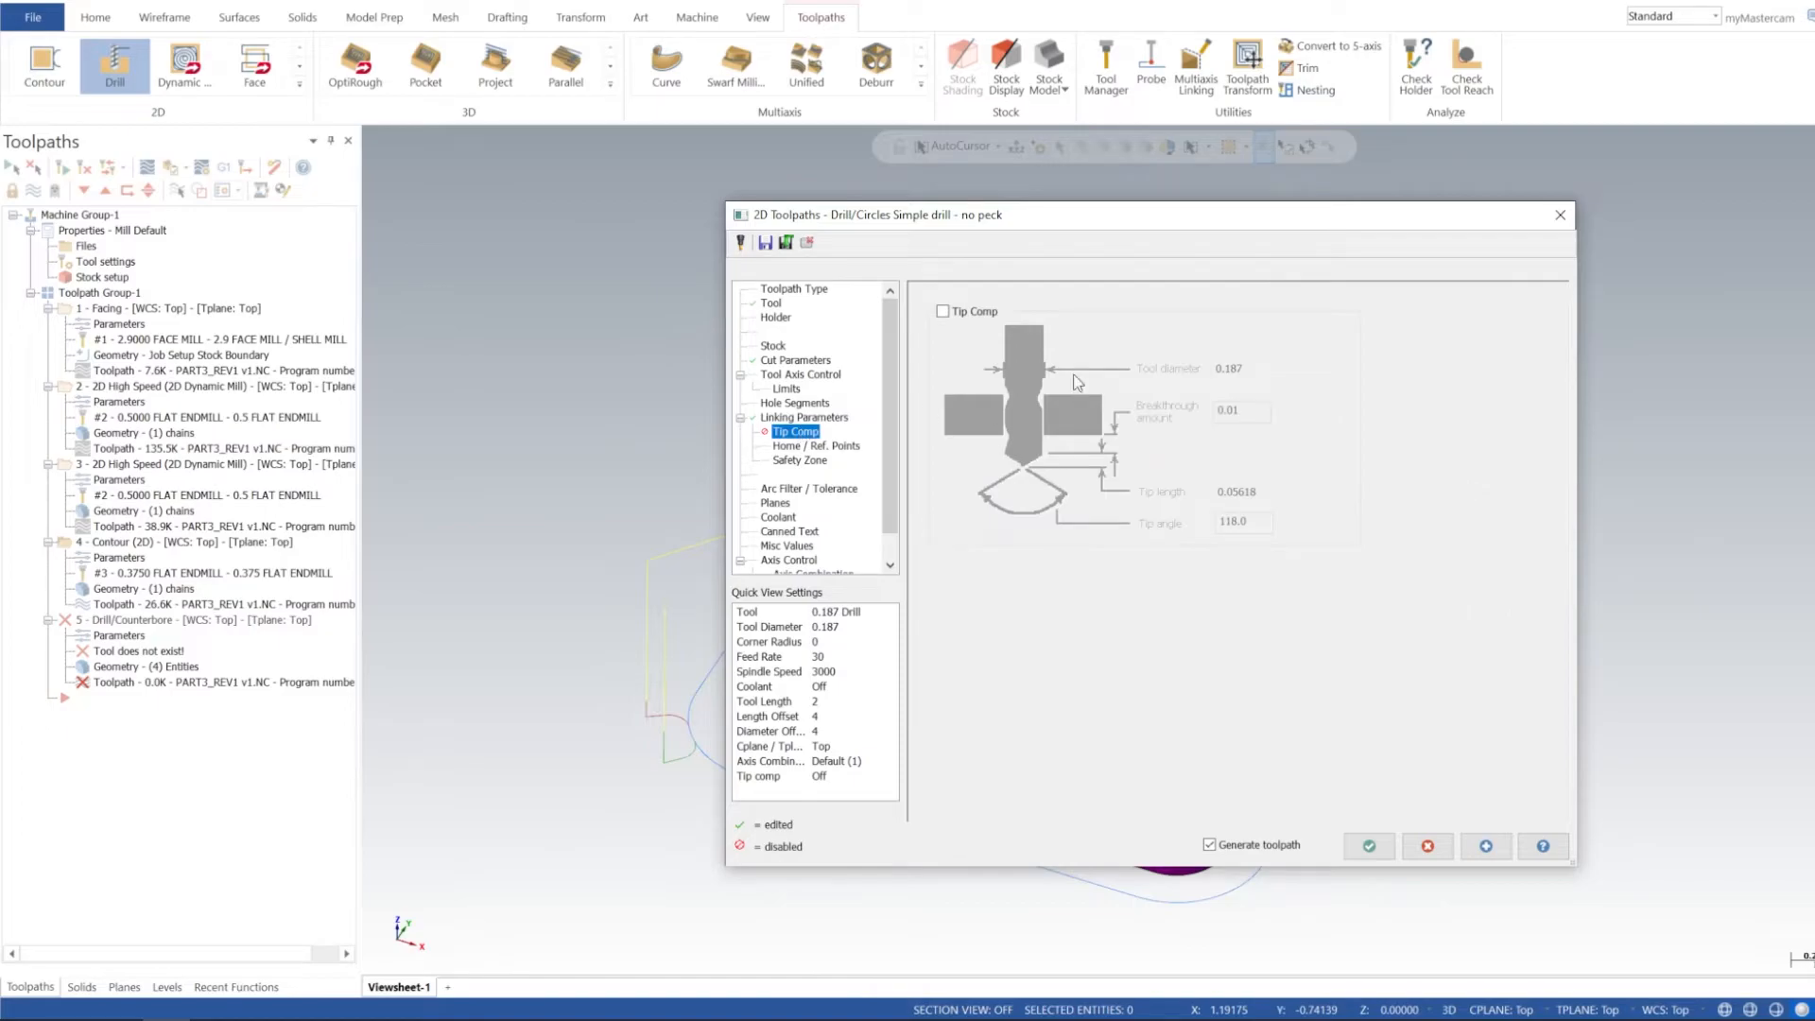
{"action": "left_click", "coordinate": [968, 312]}
{"action": "double_click", "coordinate": [1257, 519]}
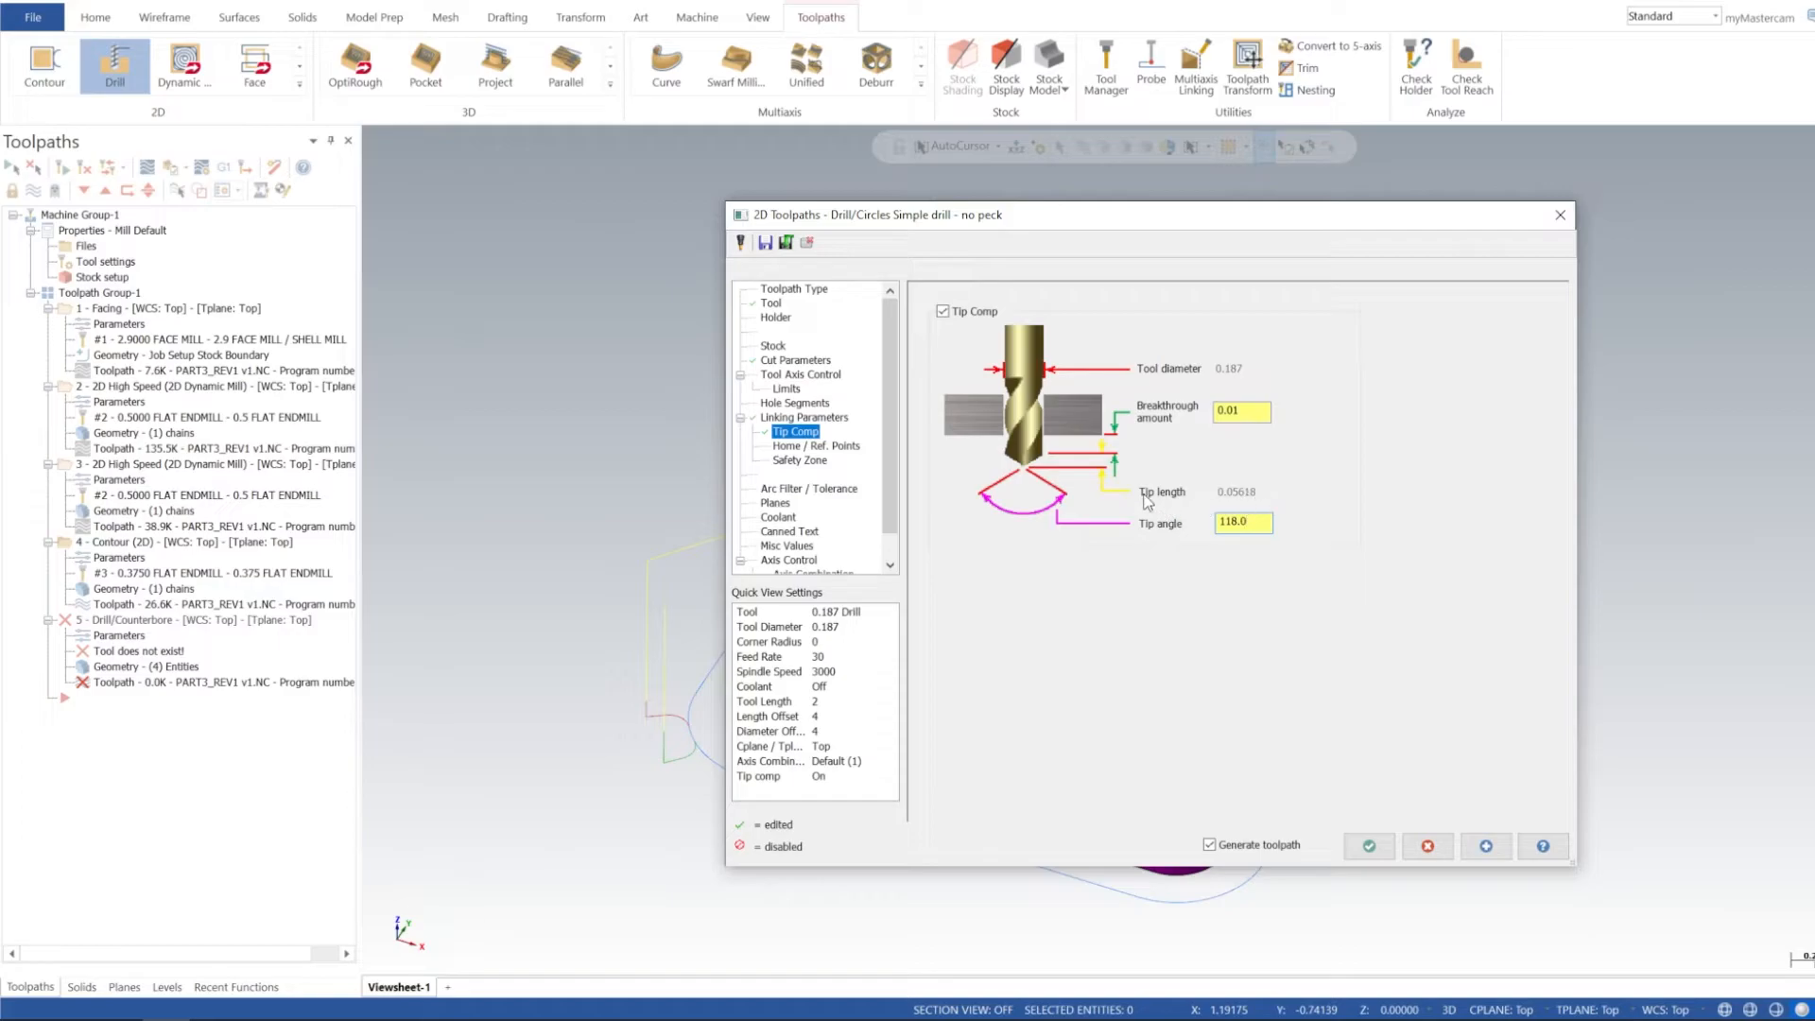
{"action": "left_click", "coordinate": [1489, 846]}
{"action": "left_click", "coordinate": [1363, 845]}
{"action": "mouse_move", "coordinate": [1280, 649]}
{"action": "middle_mouse_down"}
{"action": "mouse_move", "coordinate": [1281, 737]}
{"action": "mouse_move", "coordinate": [1280, 656]}
{"action": "mouse_move", "coordinate": [1269, 726]}
{"action": "mouse_move", "coordinate": [1262, 677]}
{"action": "middle_mouse_up"}
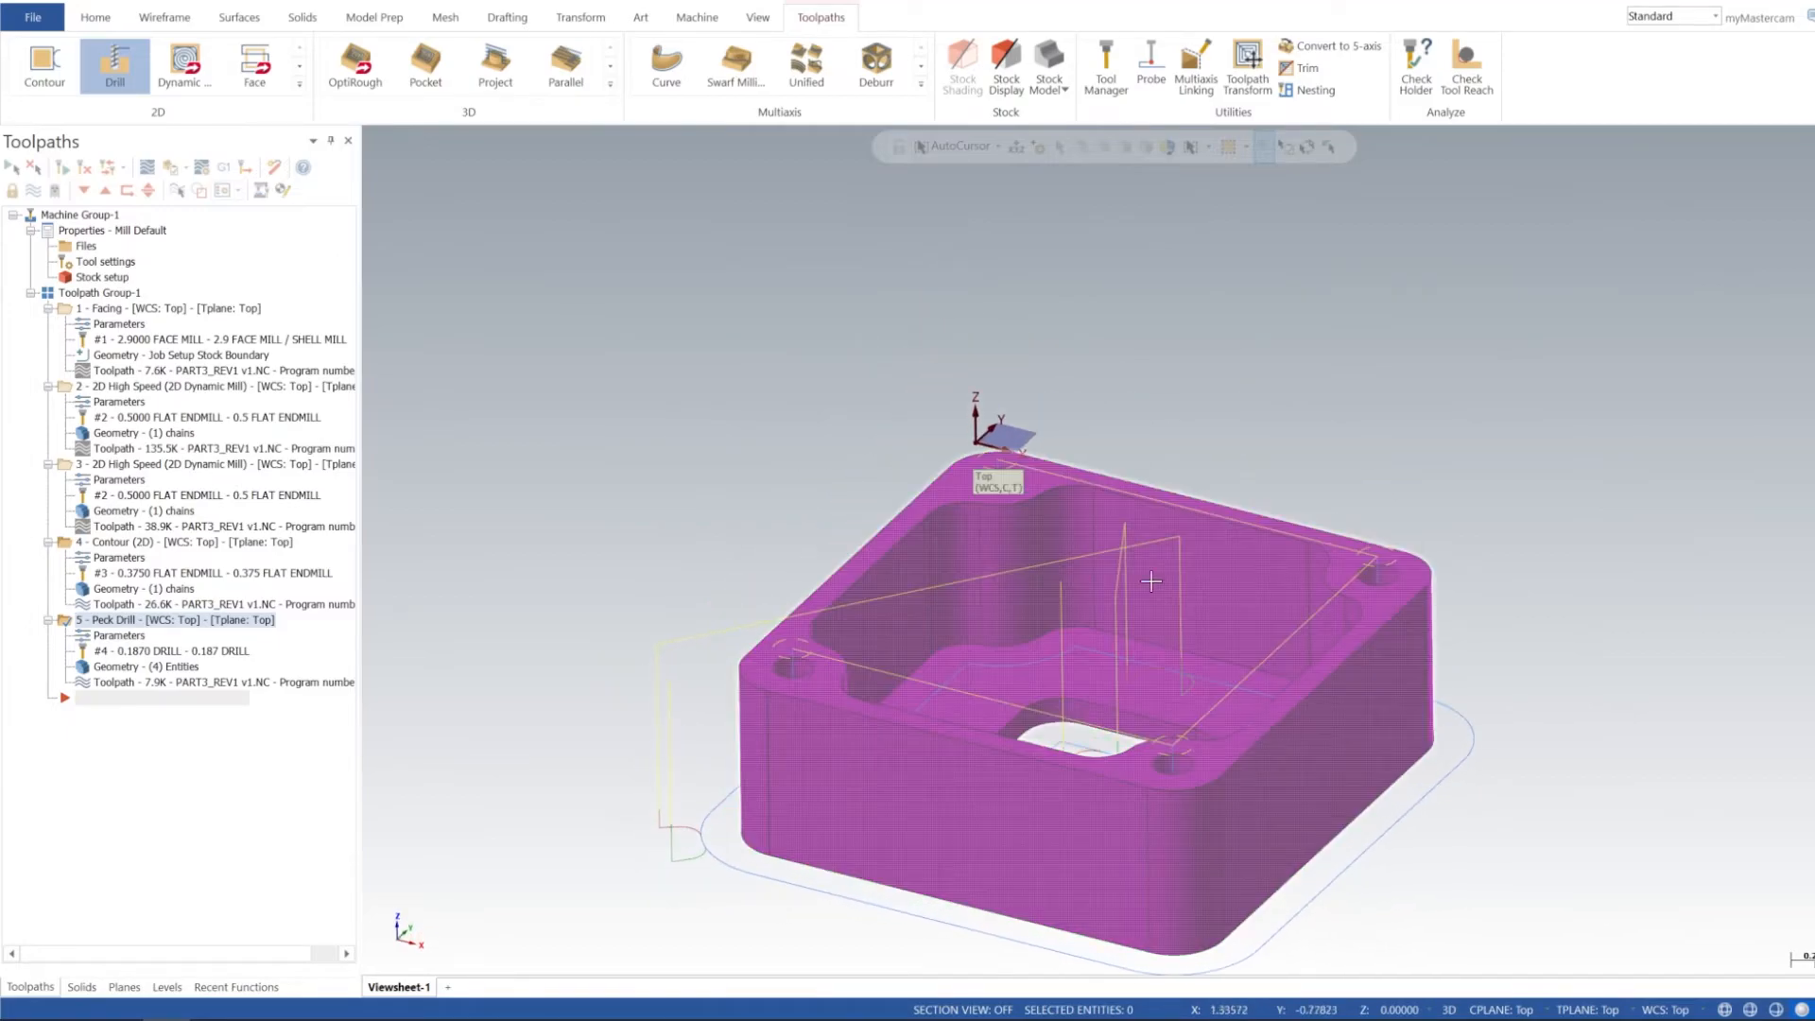
Step: Run the Verify stock simulation for all operations in Toolpath Group-1 and examine the machined part from several angles
{"action": "left_click", "coordinate": [102, 294]}
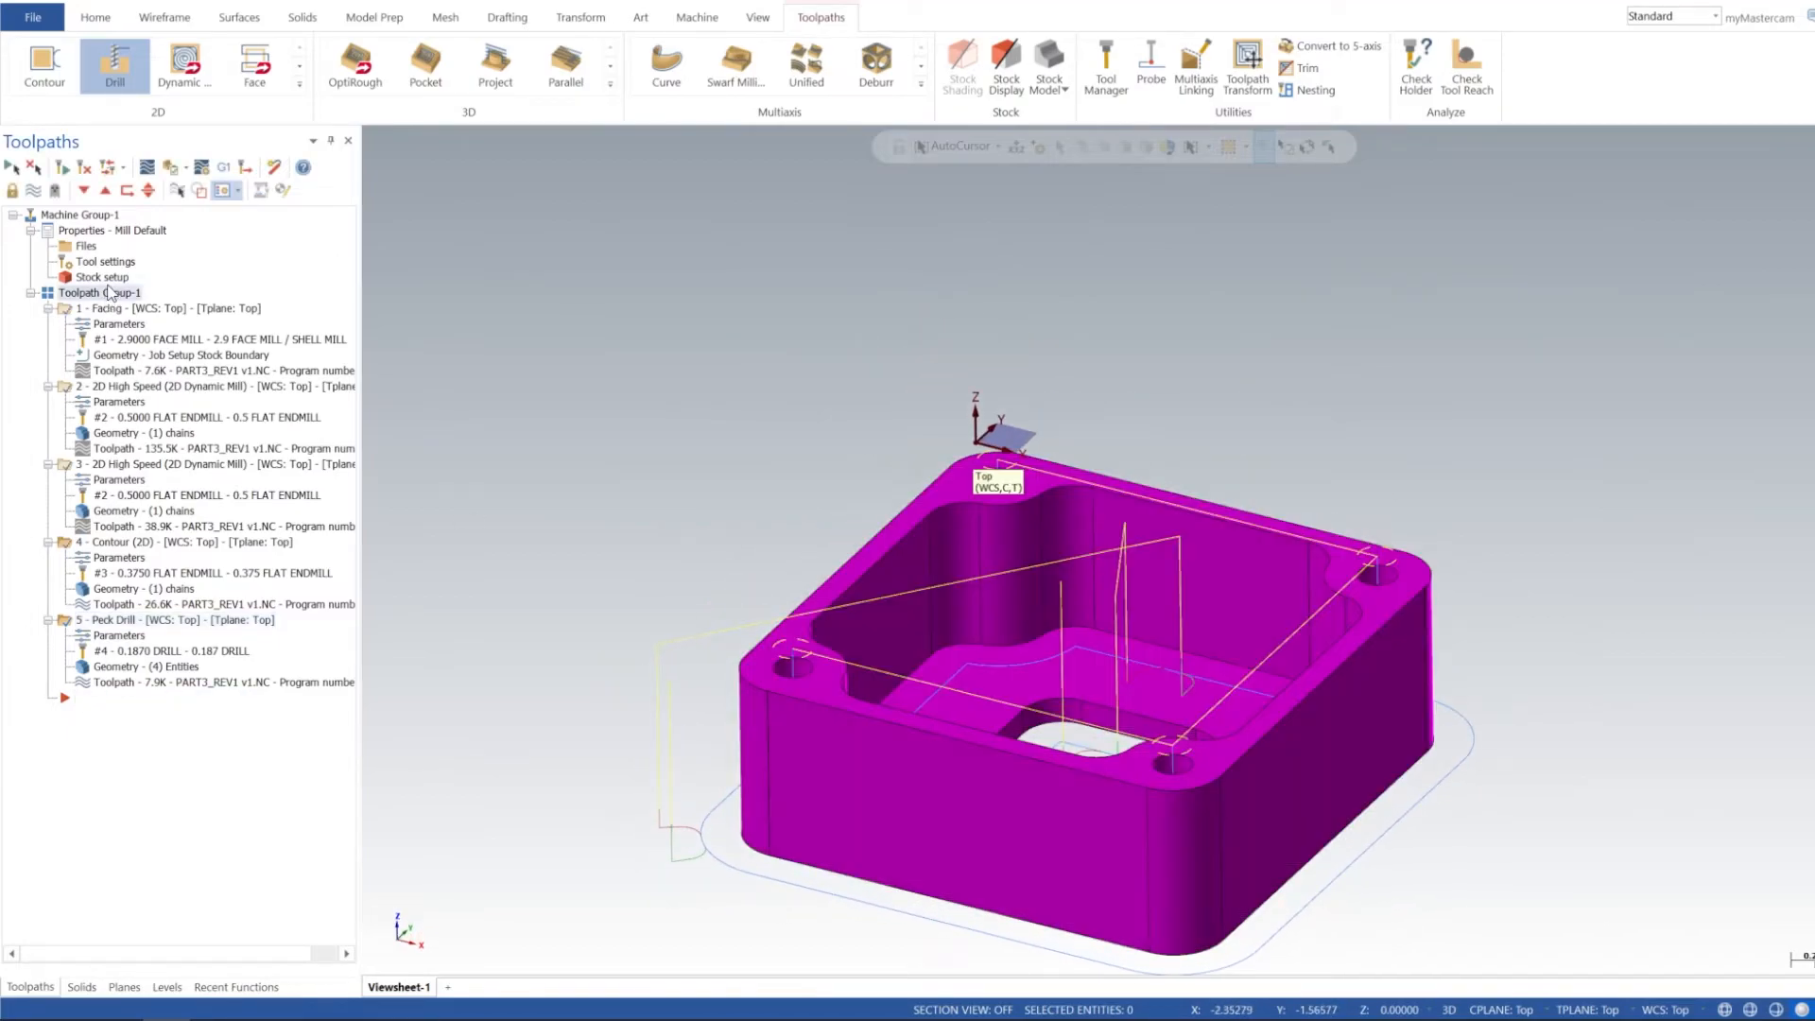
{"action": "left_click", "coordinate": [148, 170]}
{"action": "left_click", "coordinate": [173, 168]}
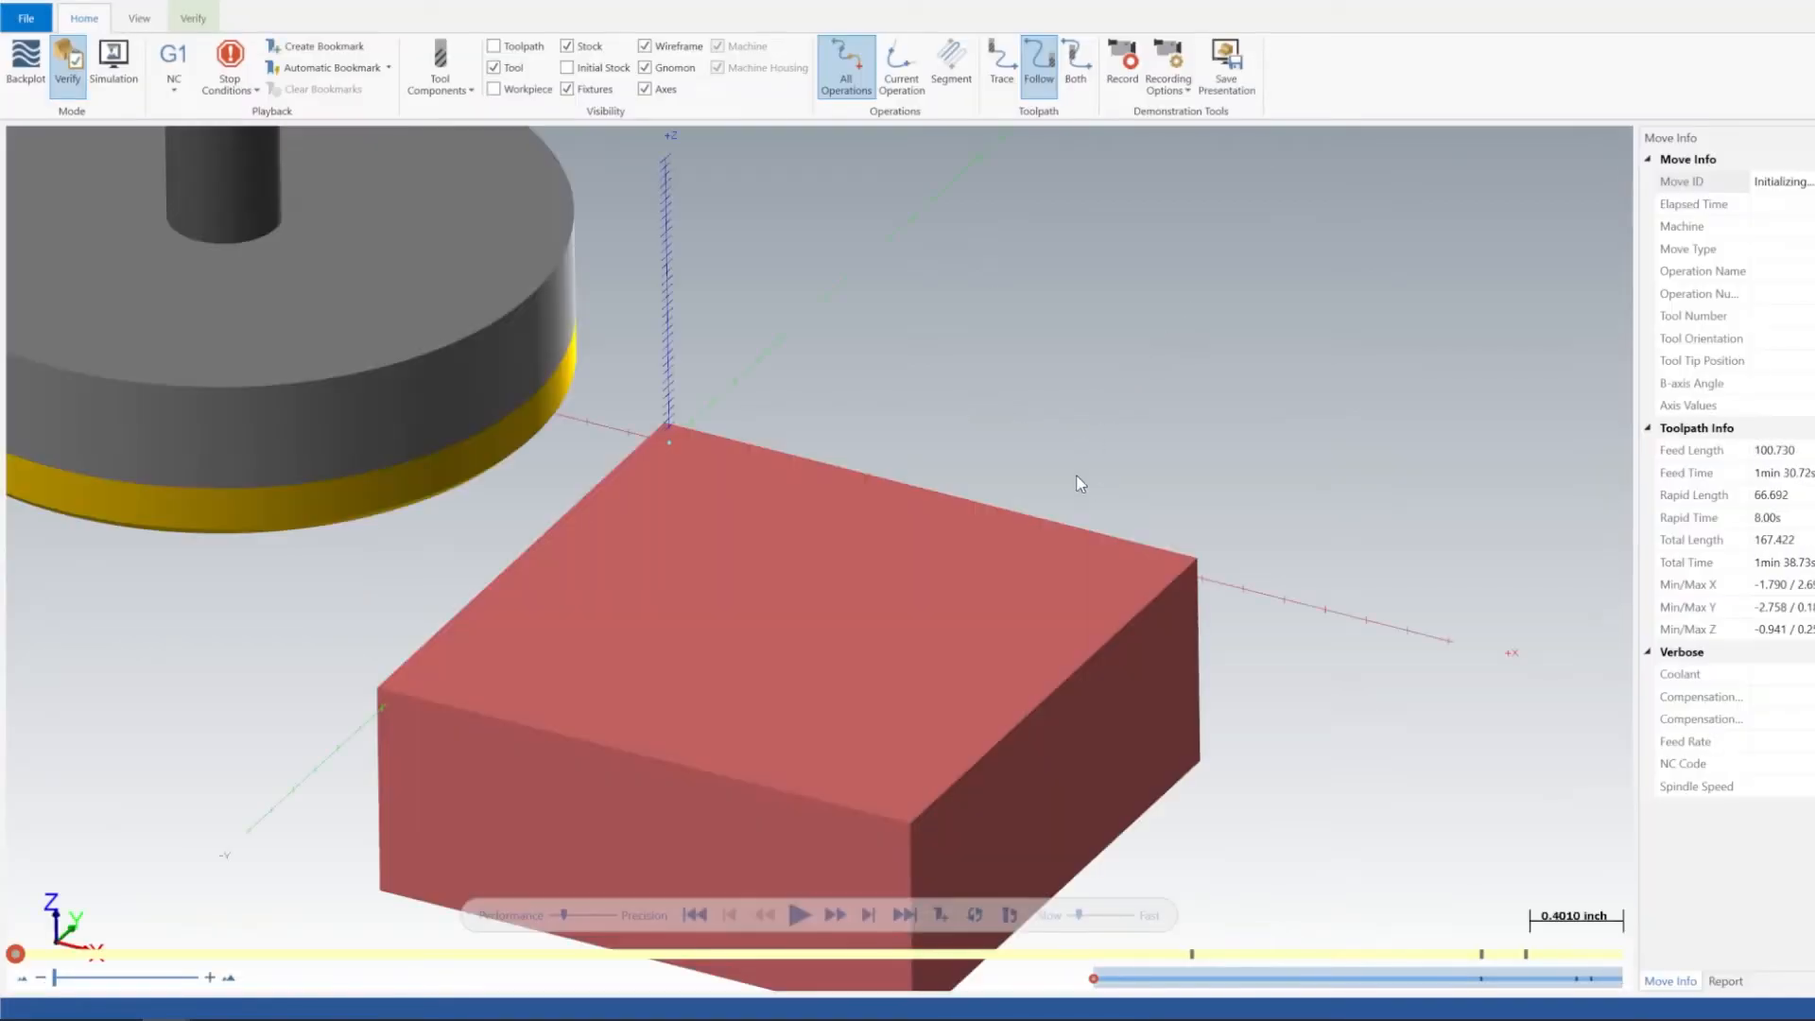
{"action": "middle_click_drag", "start_coordinate": [1033, 421], "coordinate": [1046, 413]}
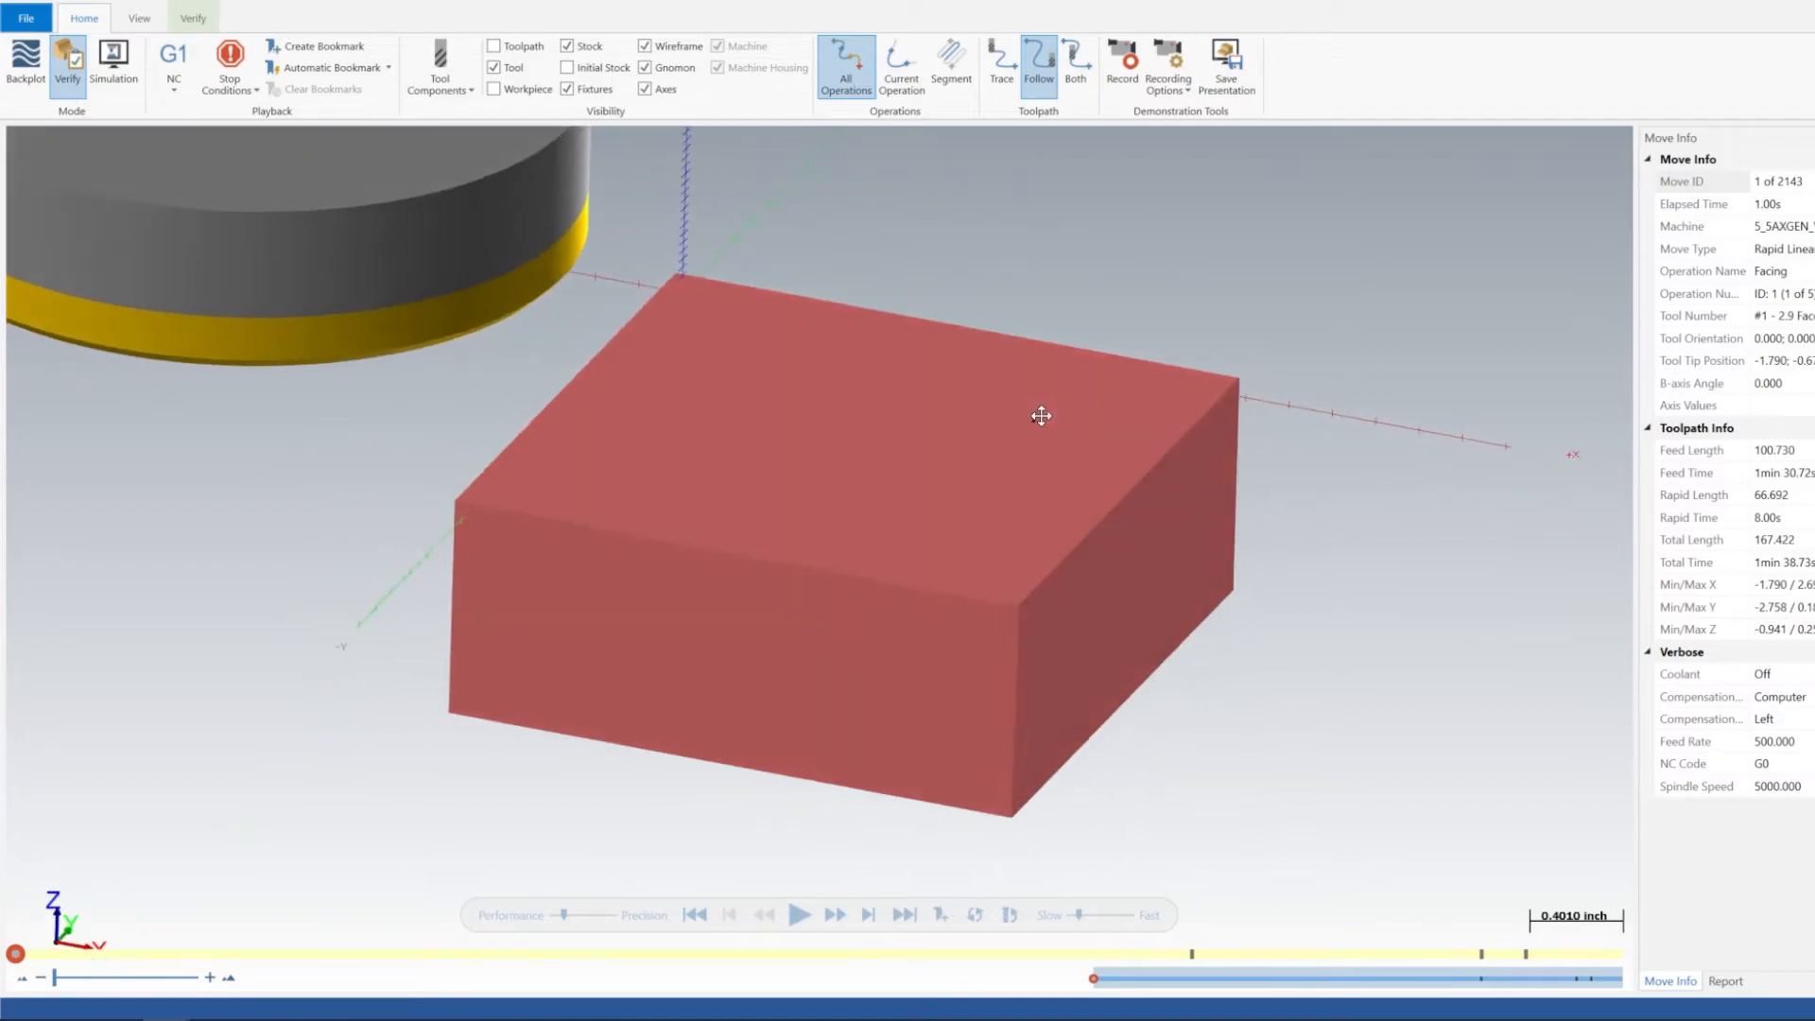
{"action": "left_click", "coordinate": [799, 916]}
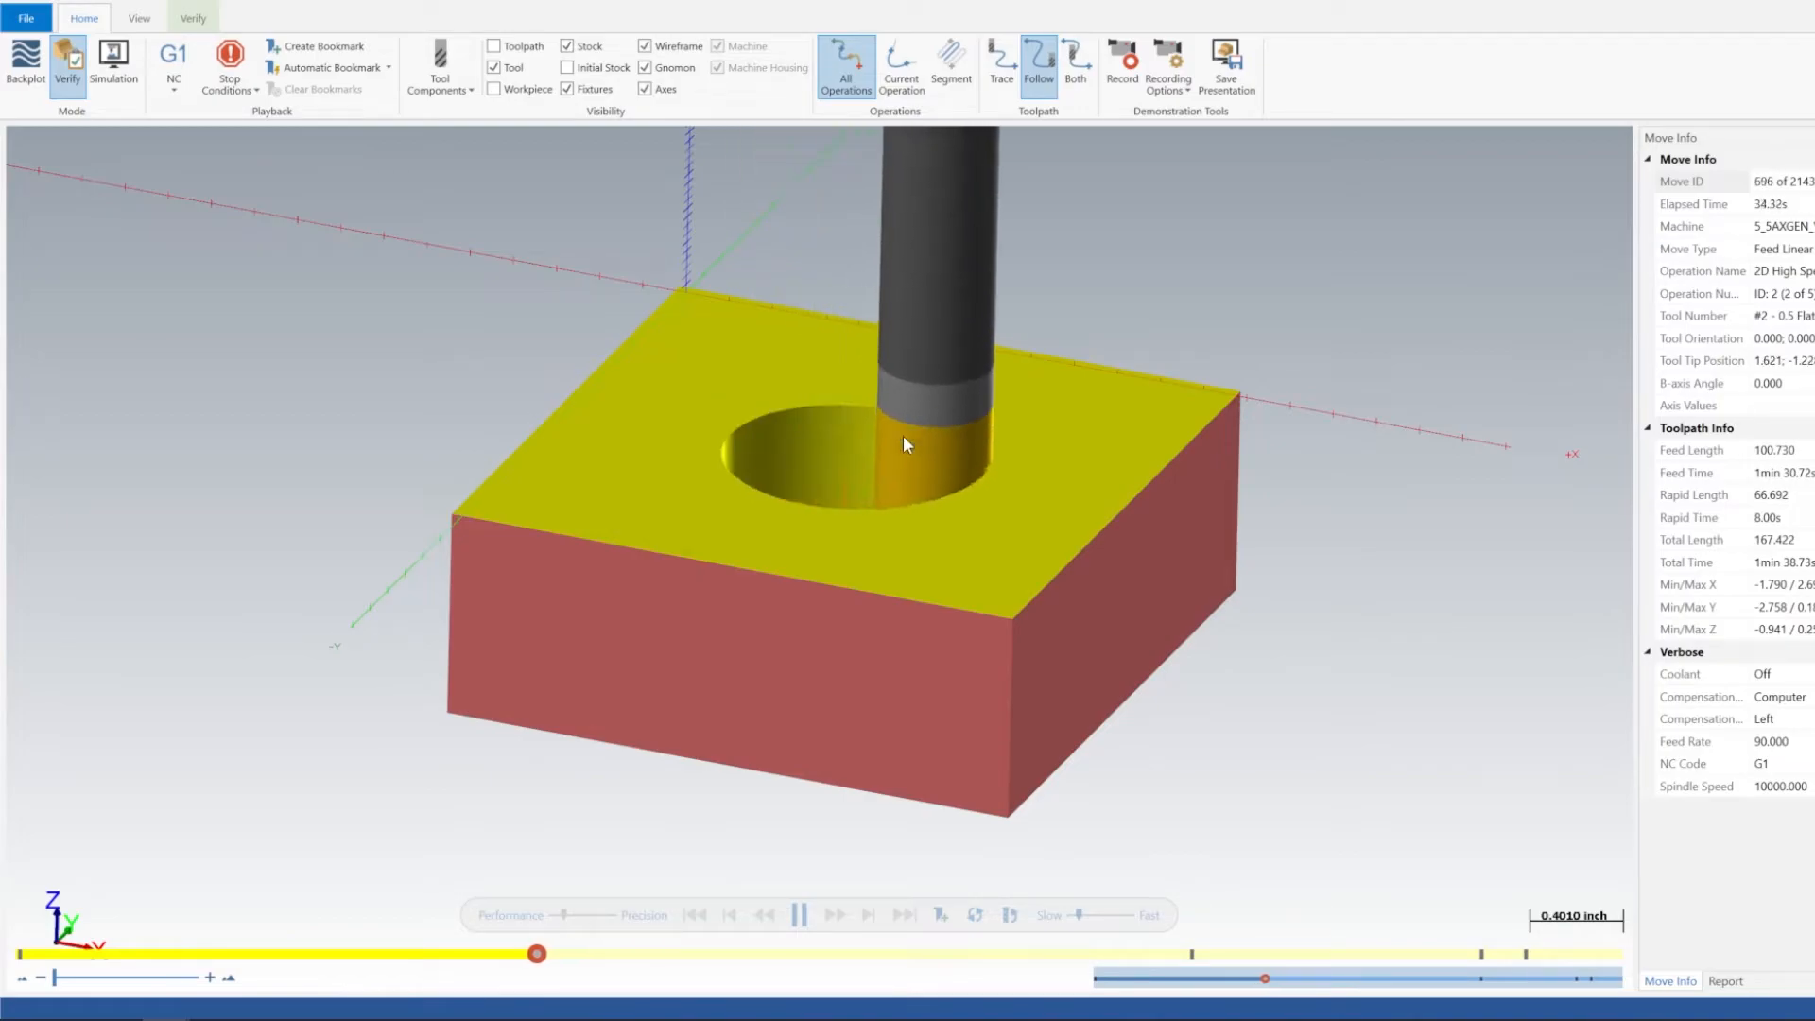
{"action": "middle_click_drag", "start_coordinate": [973, 399], "coordinate": [963, 426]}
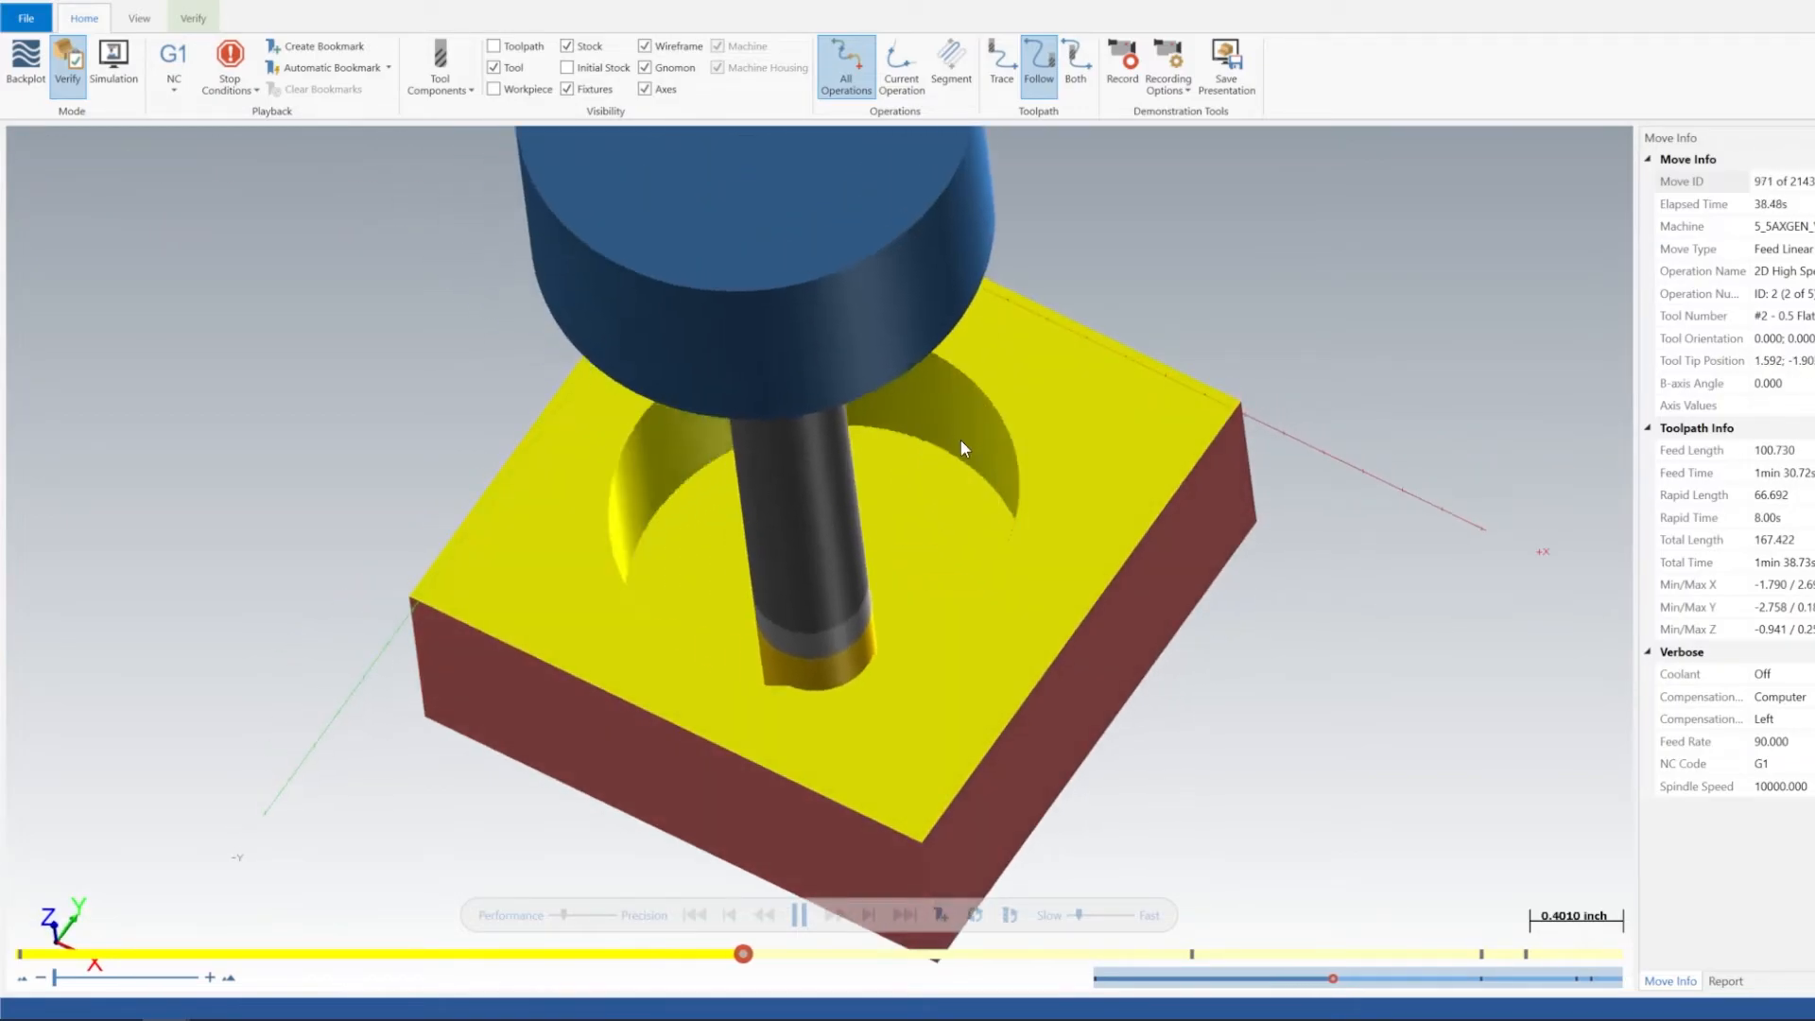
{"action": "middle_click_drag", "start_coordinate": [966, 531], "coordinate": [855, 610]}
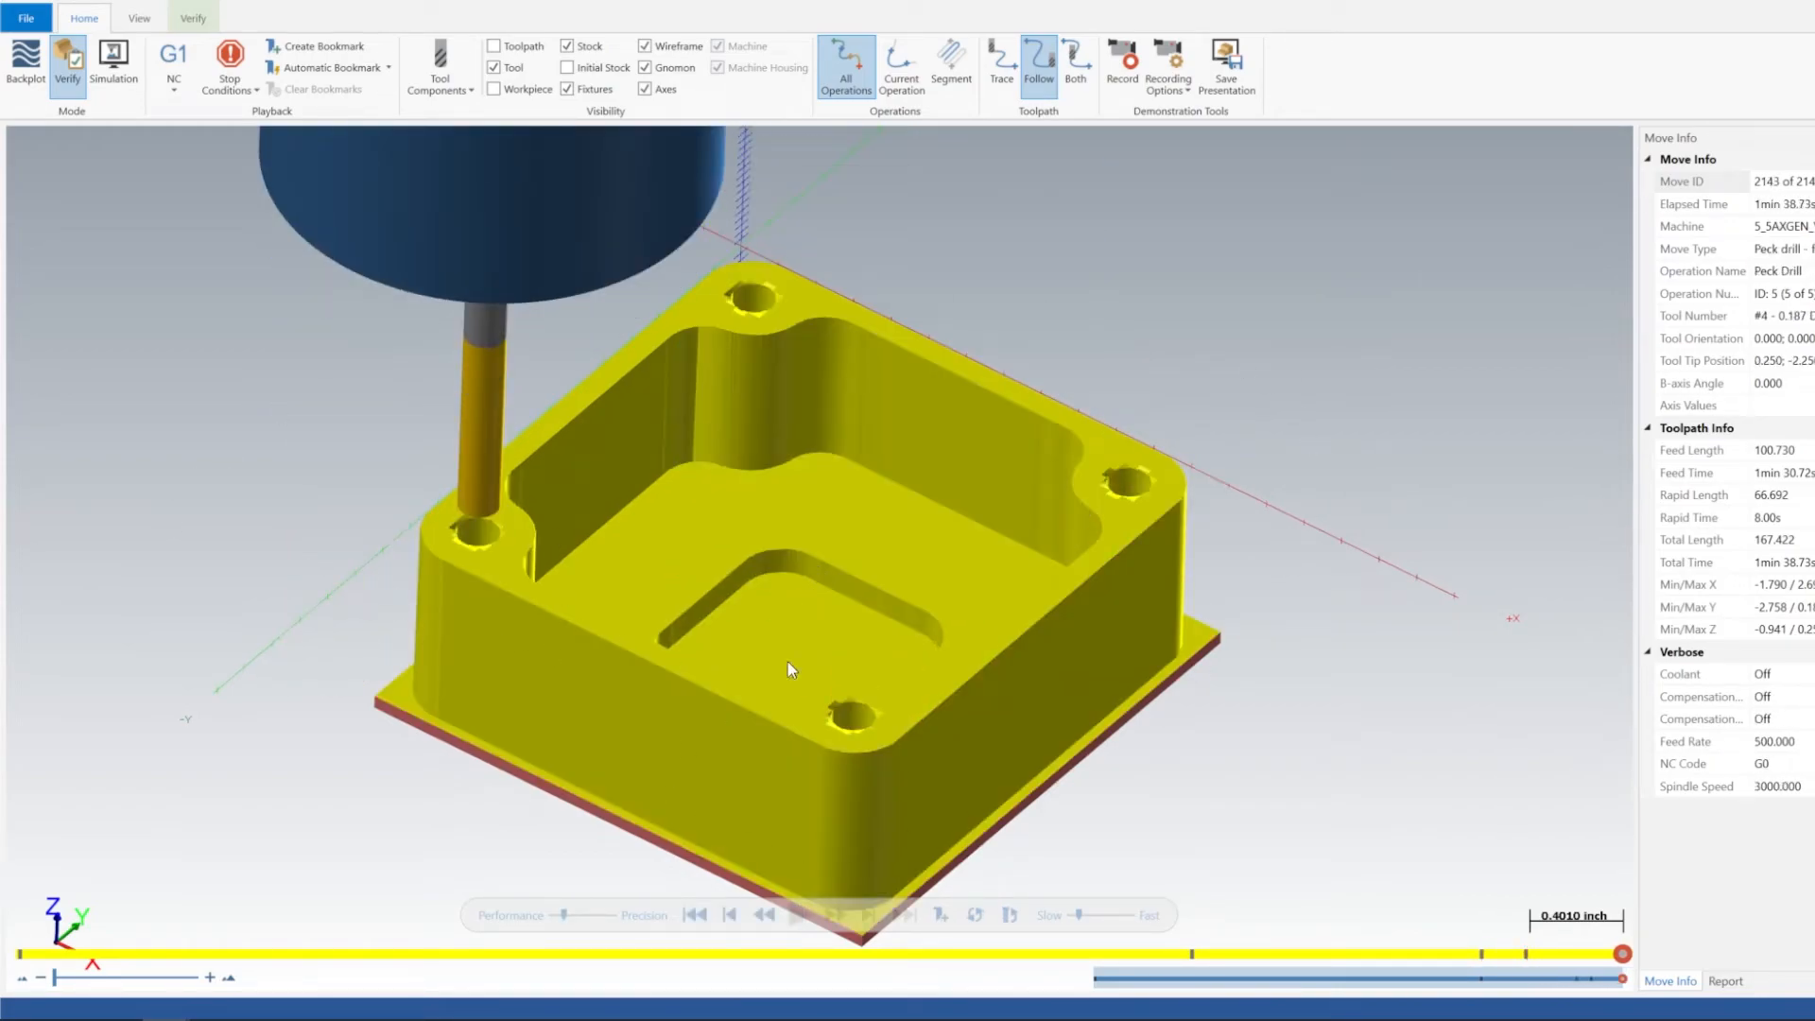
{"action": "middle_click_drag", "start_coordinate": [638, 586], "coordinate": [875, 543]}
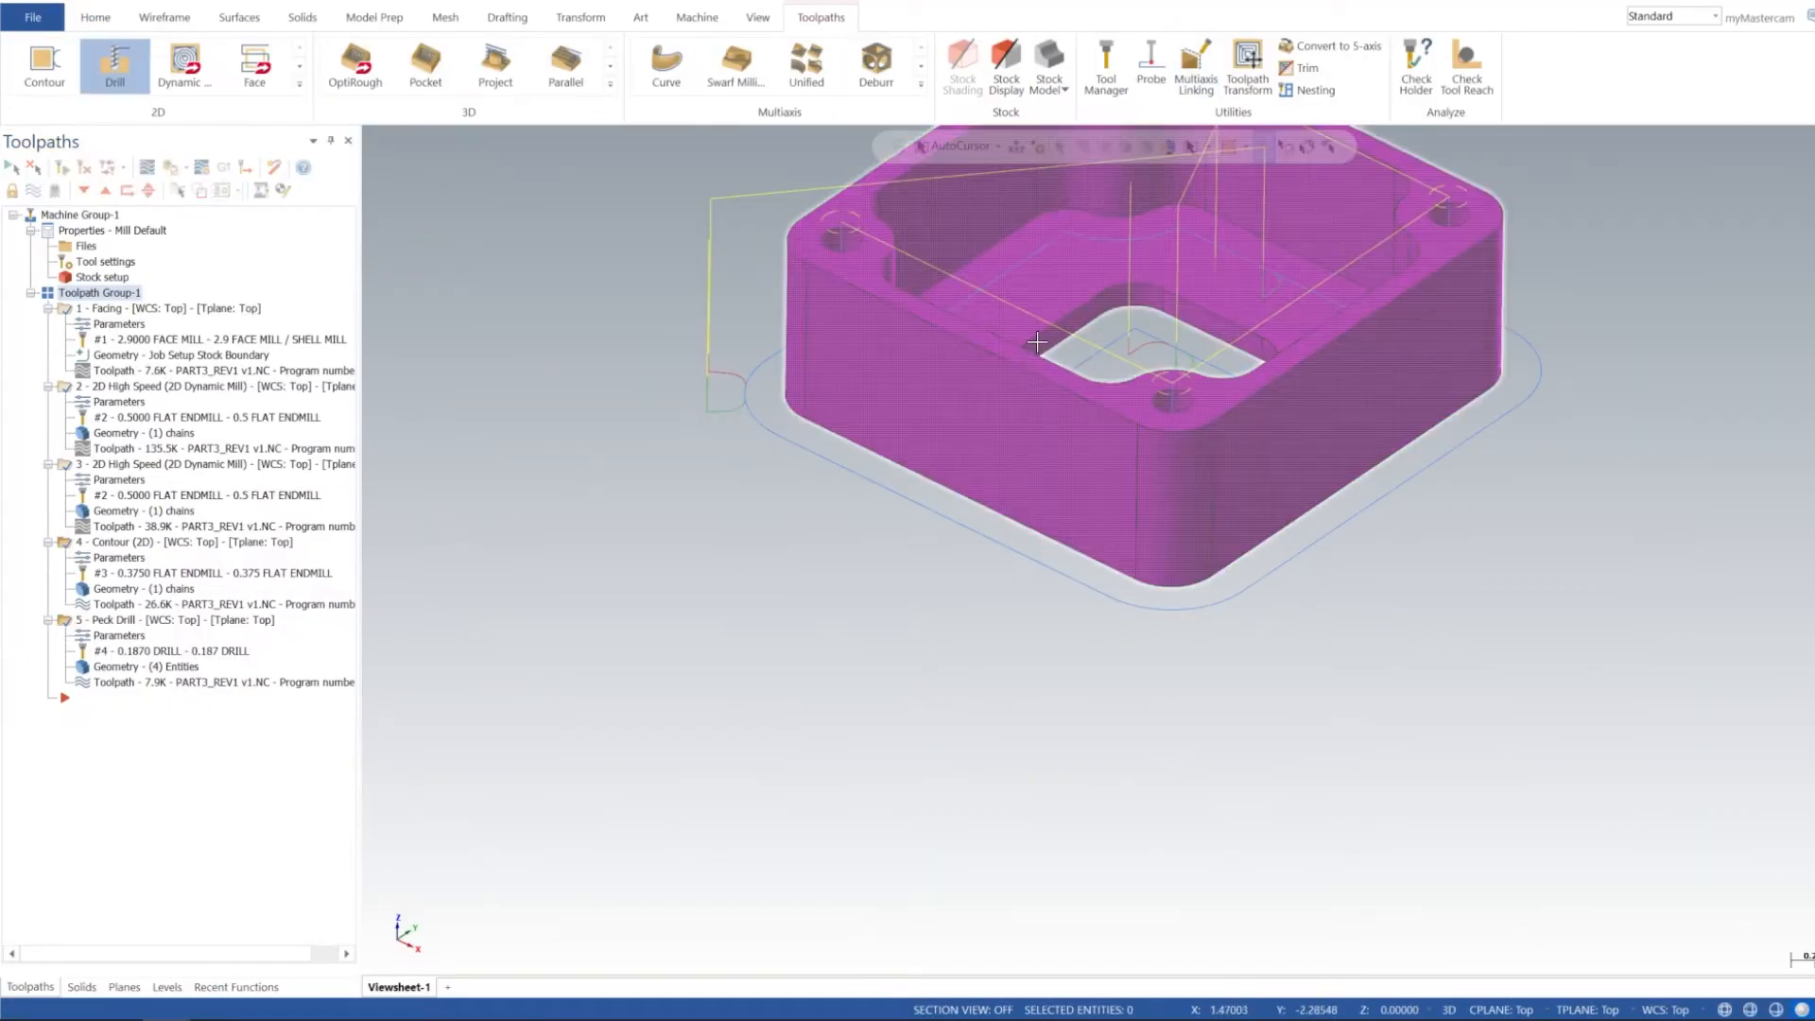
Step: Start a Model Chamfer toolpath and chain the outer top edge, the pocket's top edge and the floor opening's edge
{"action": "mouse_move", "coordinate": [1040, 326]}
{"action": "middle_mouse_down", "text": "shift"}
{"action": "mouse_move", "coordinate": [980, 615]}
{"action": "mouse_move", "coordinate": [947, 522]}
{"action": "mouse_move", "coordinate": [1028, 502]}
{"action": "mouse_move", "coordinate": [1016, 576]}
{"action": "middle_mouse_up", "text": "shift"}
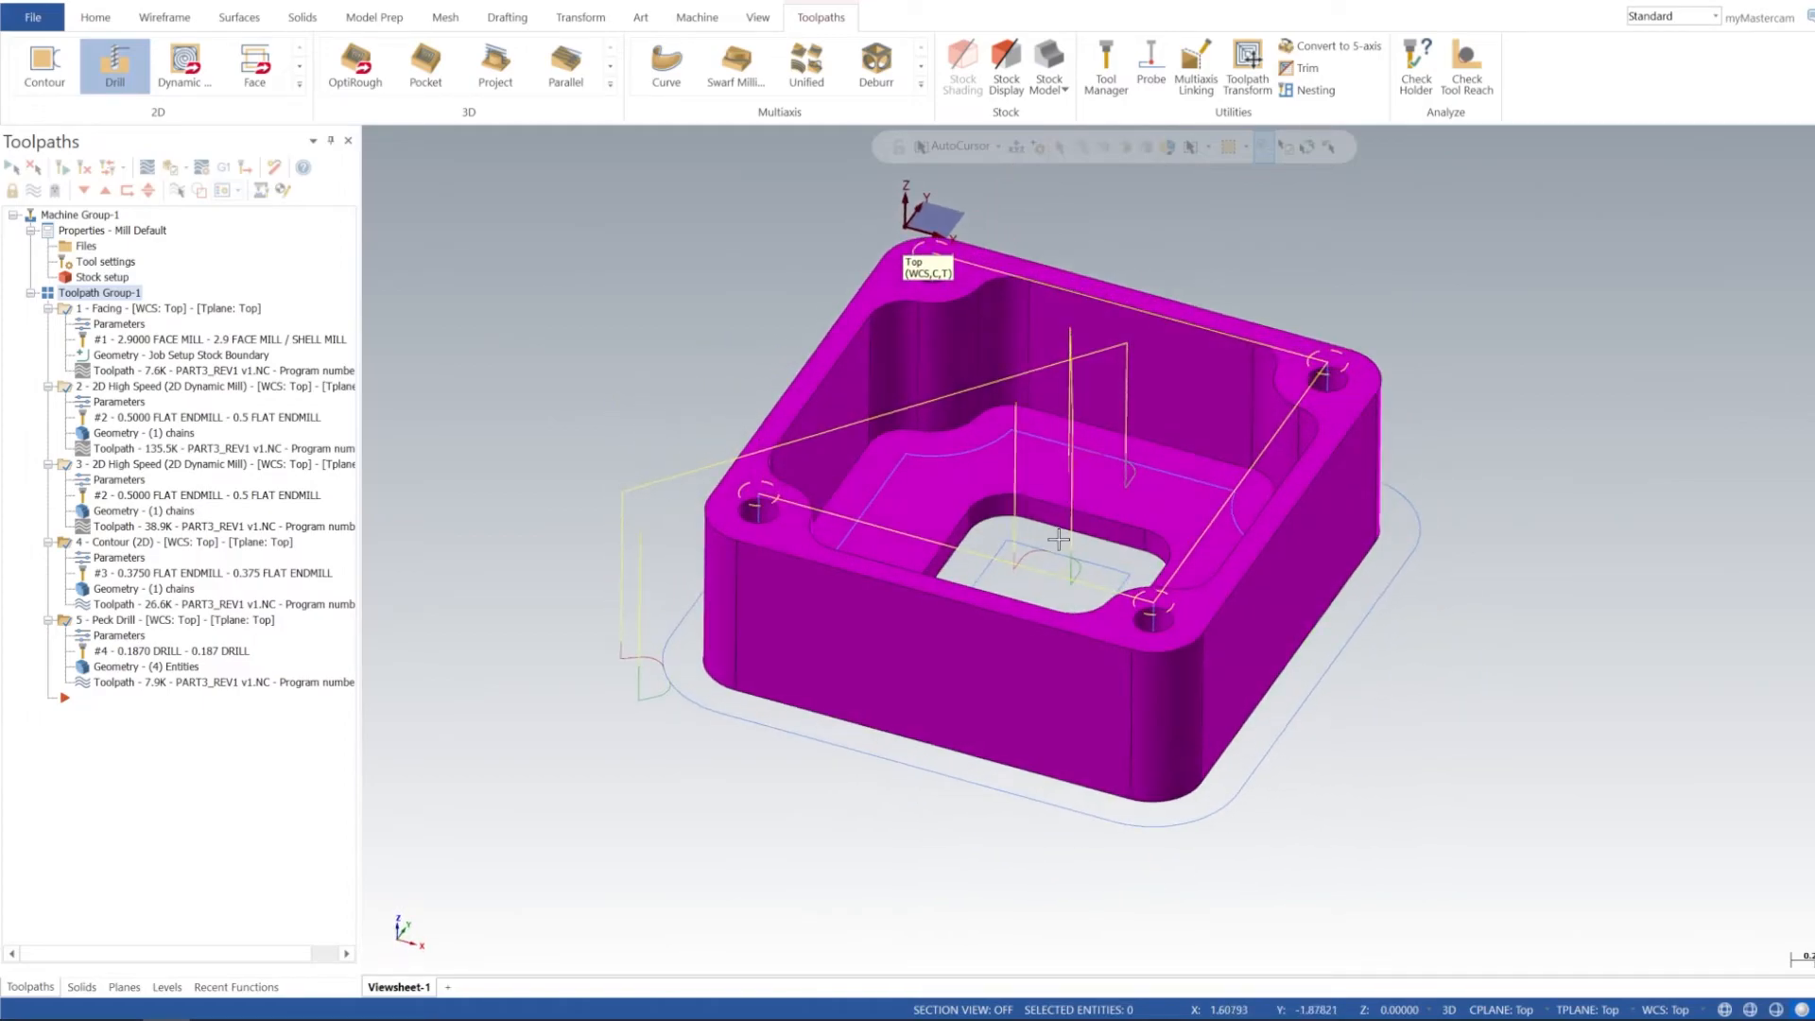
{"action": "left_click", "coordinate": [298, 84]}
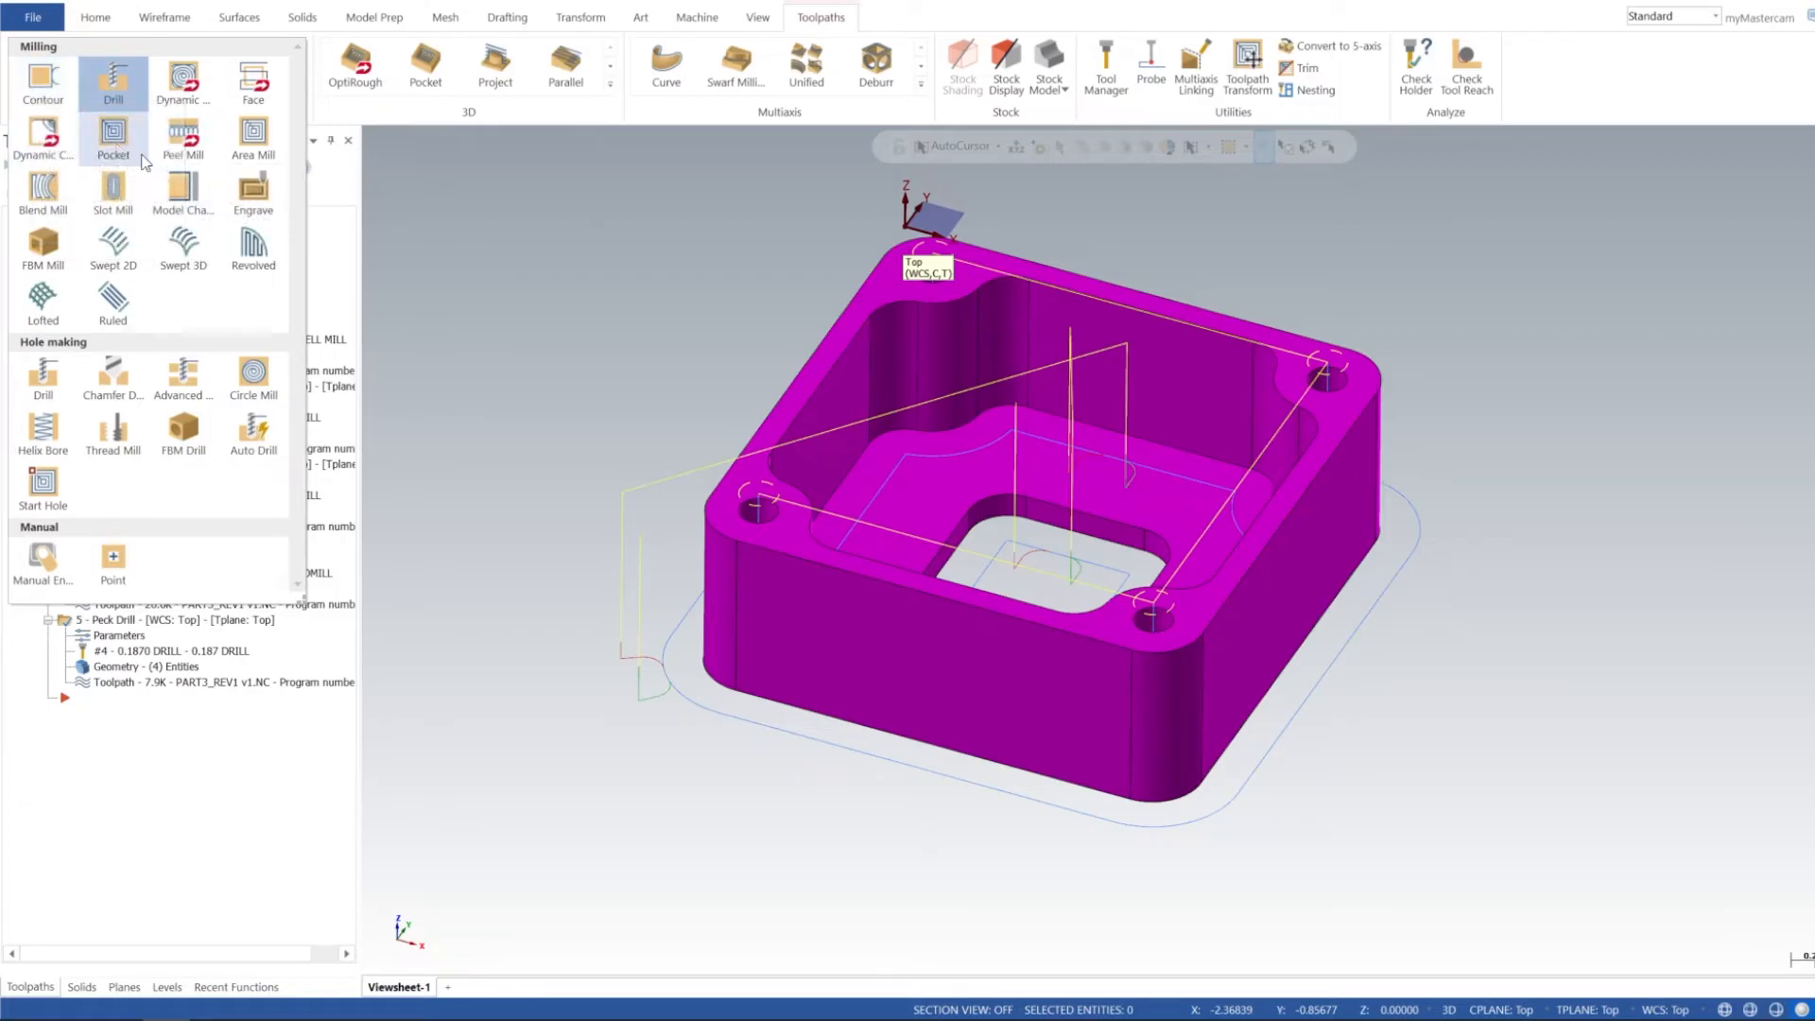
{"action": "left_click", "coordinate": [193, 206]}
{"action": "left_click_drag", "start_coordinate": [1204, 227], "coordinate": [1466, 207]}
{"action": "scroll", "coordinate": [443, 420], "scroll_direction": "up", "scroll_amount": 3}
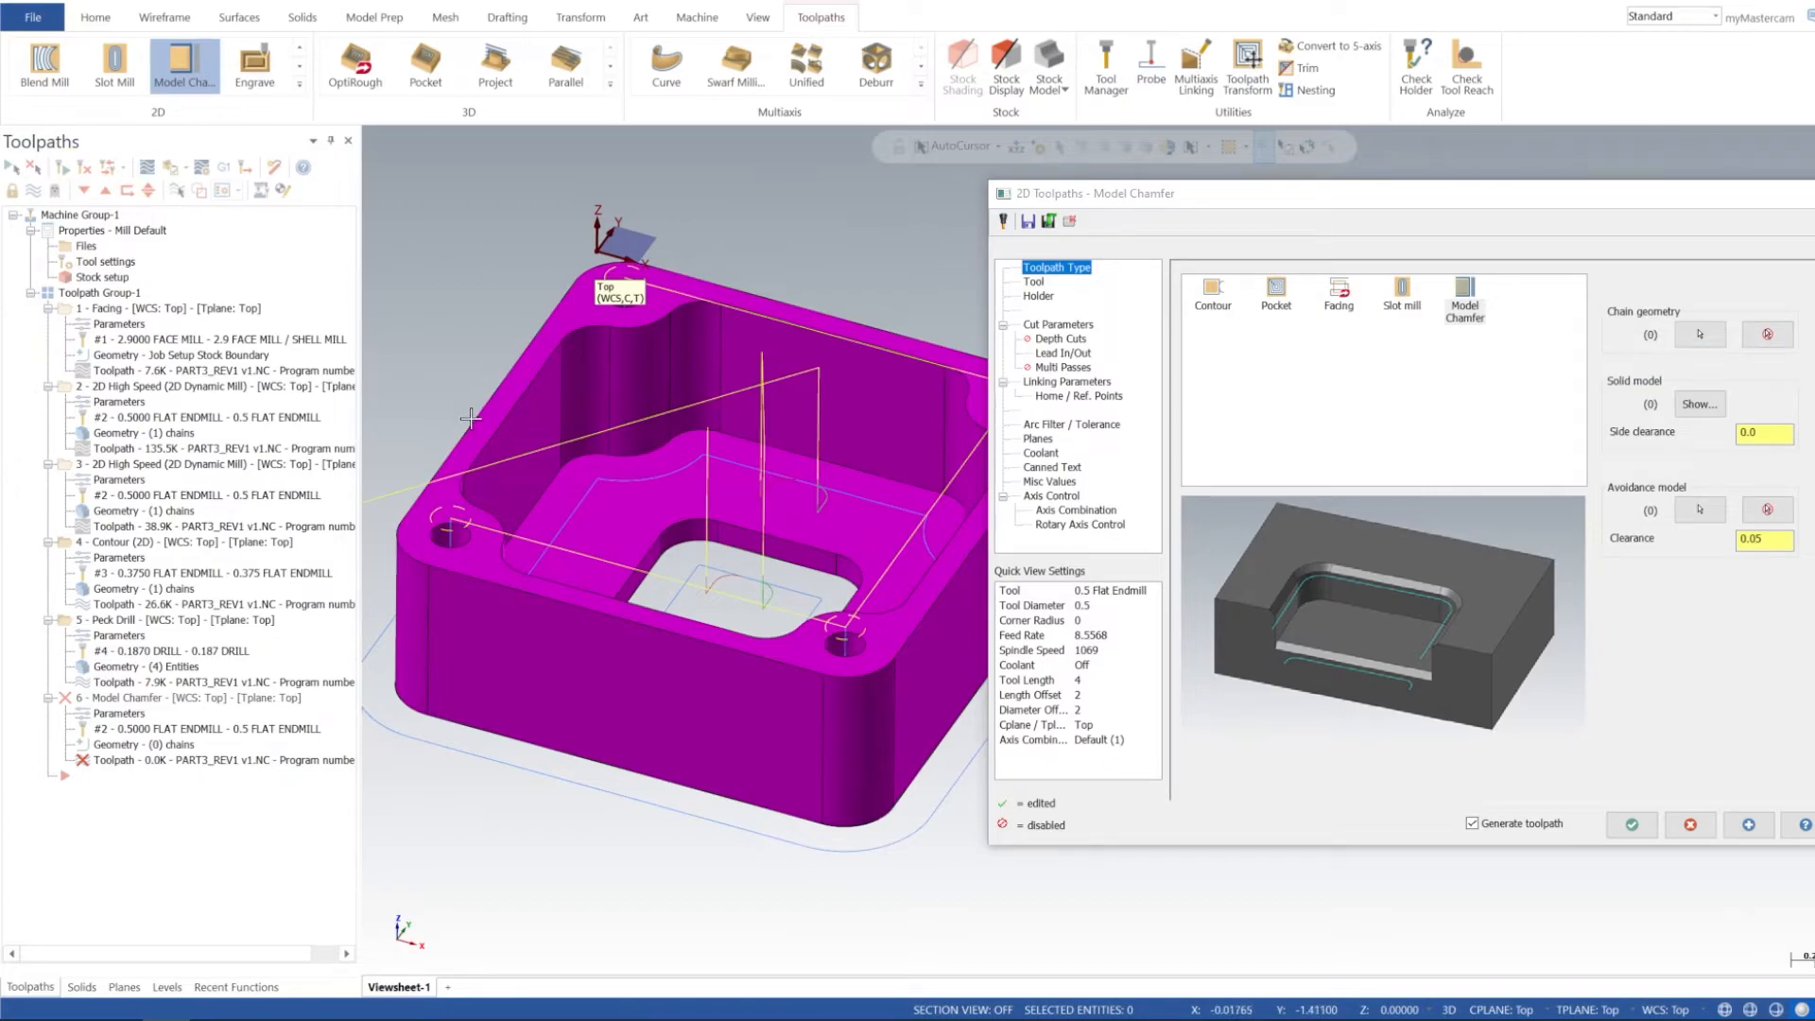
{"action": "left_click", "coordinate": [1700, 335]}
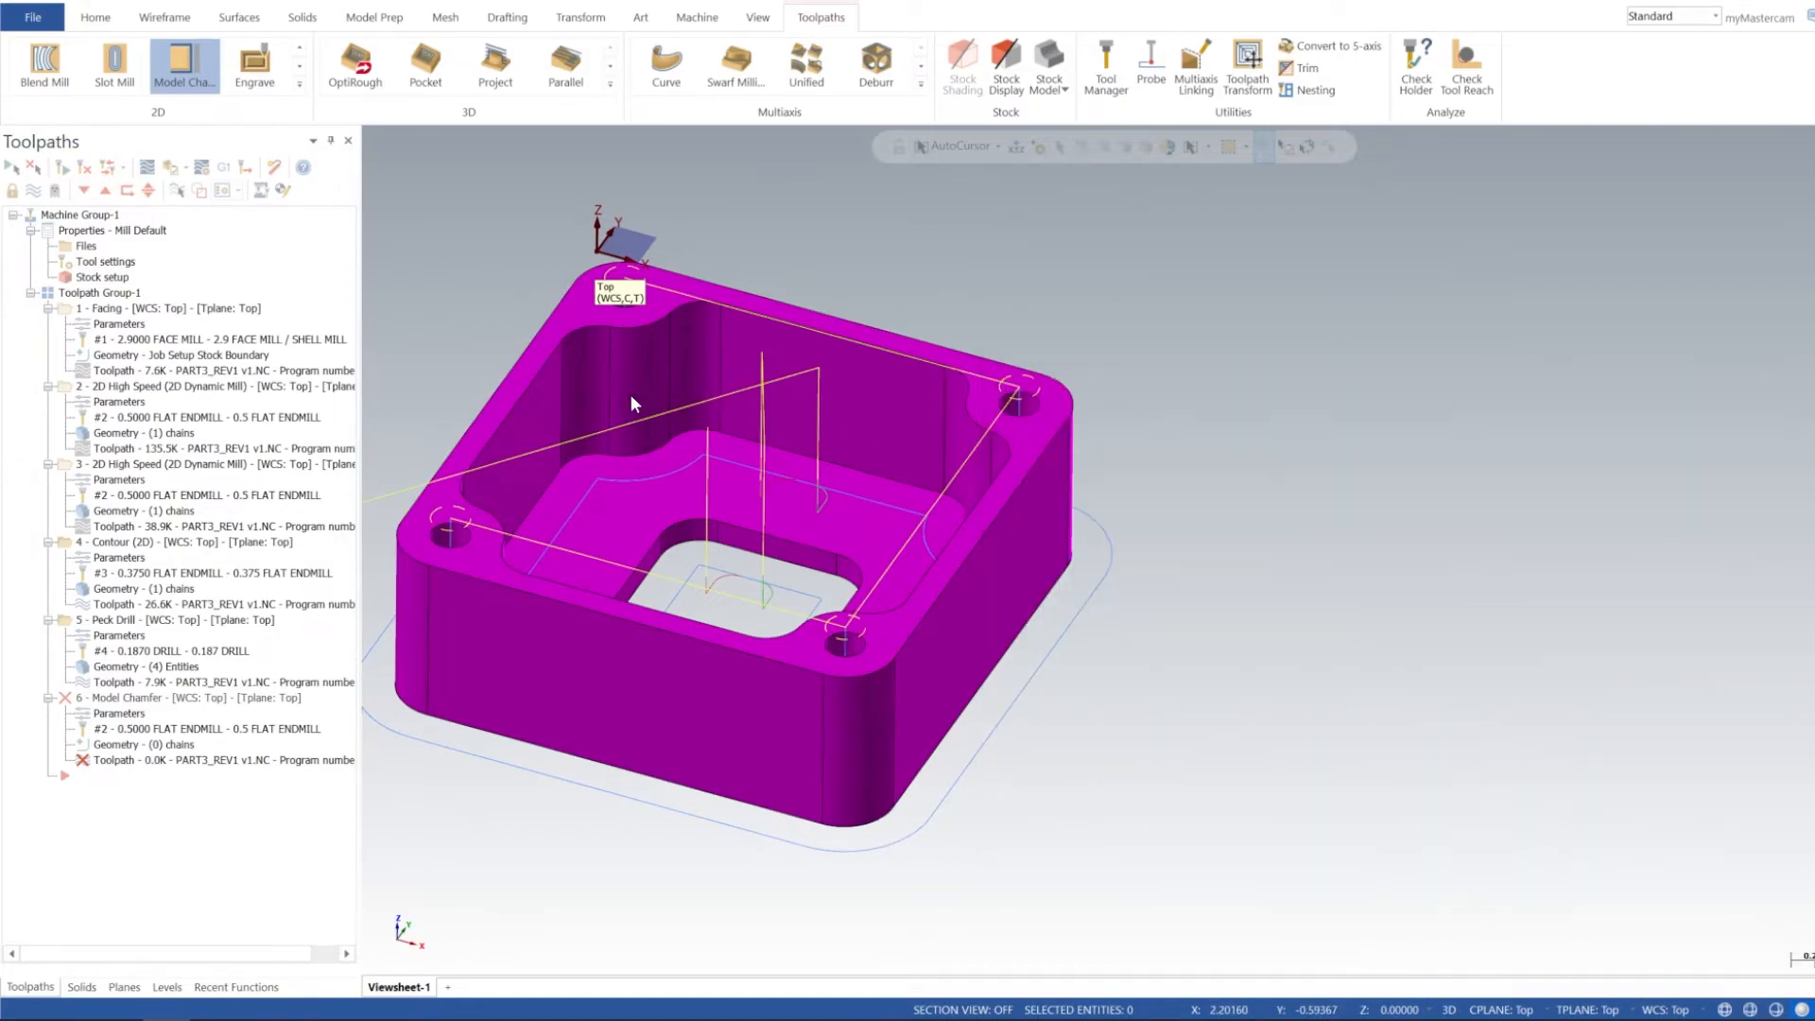
{"action": "left_click", "coordinate": [496, 393]}
{"action": "left_click", "coordinate": [528, 395]}
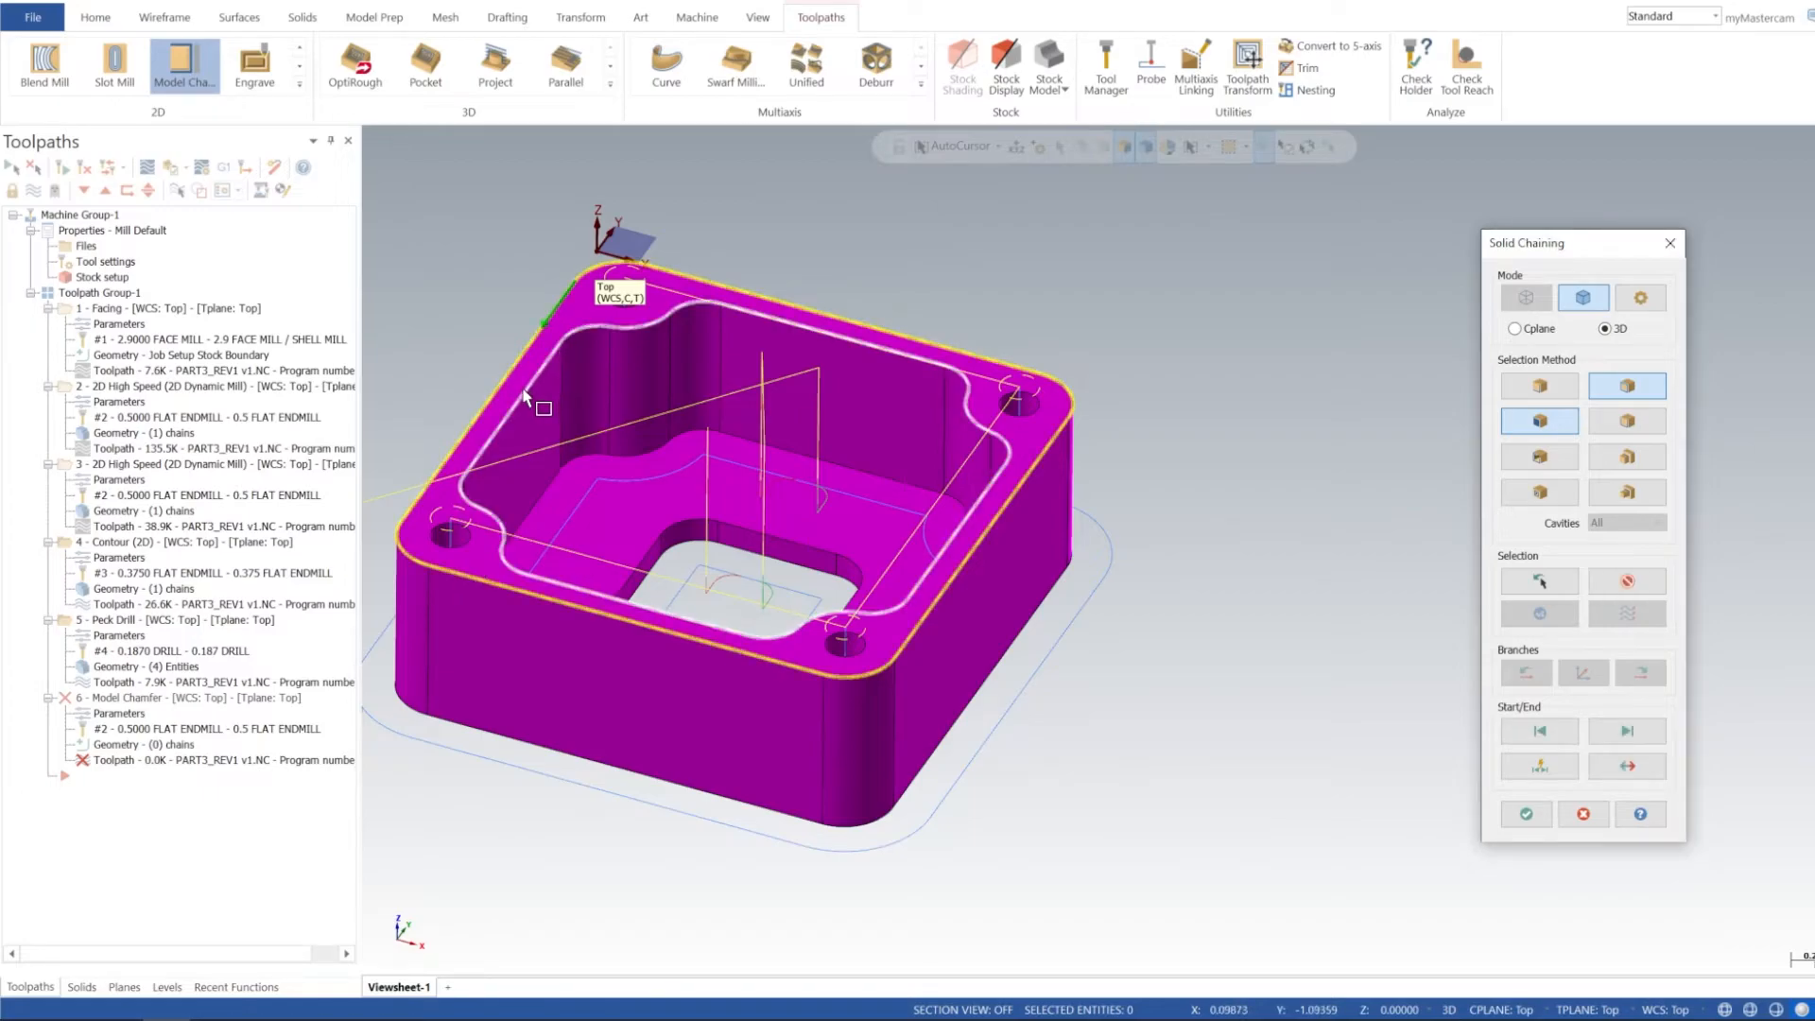
{"action": "left_click", "coordinate": [656, 551]}
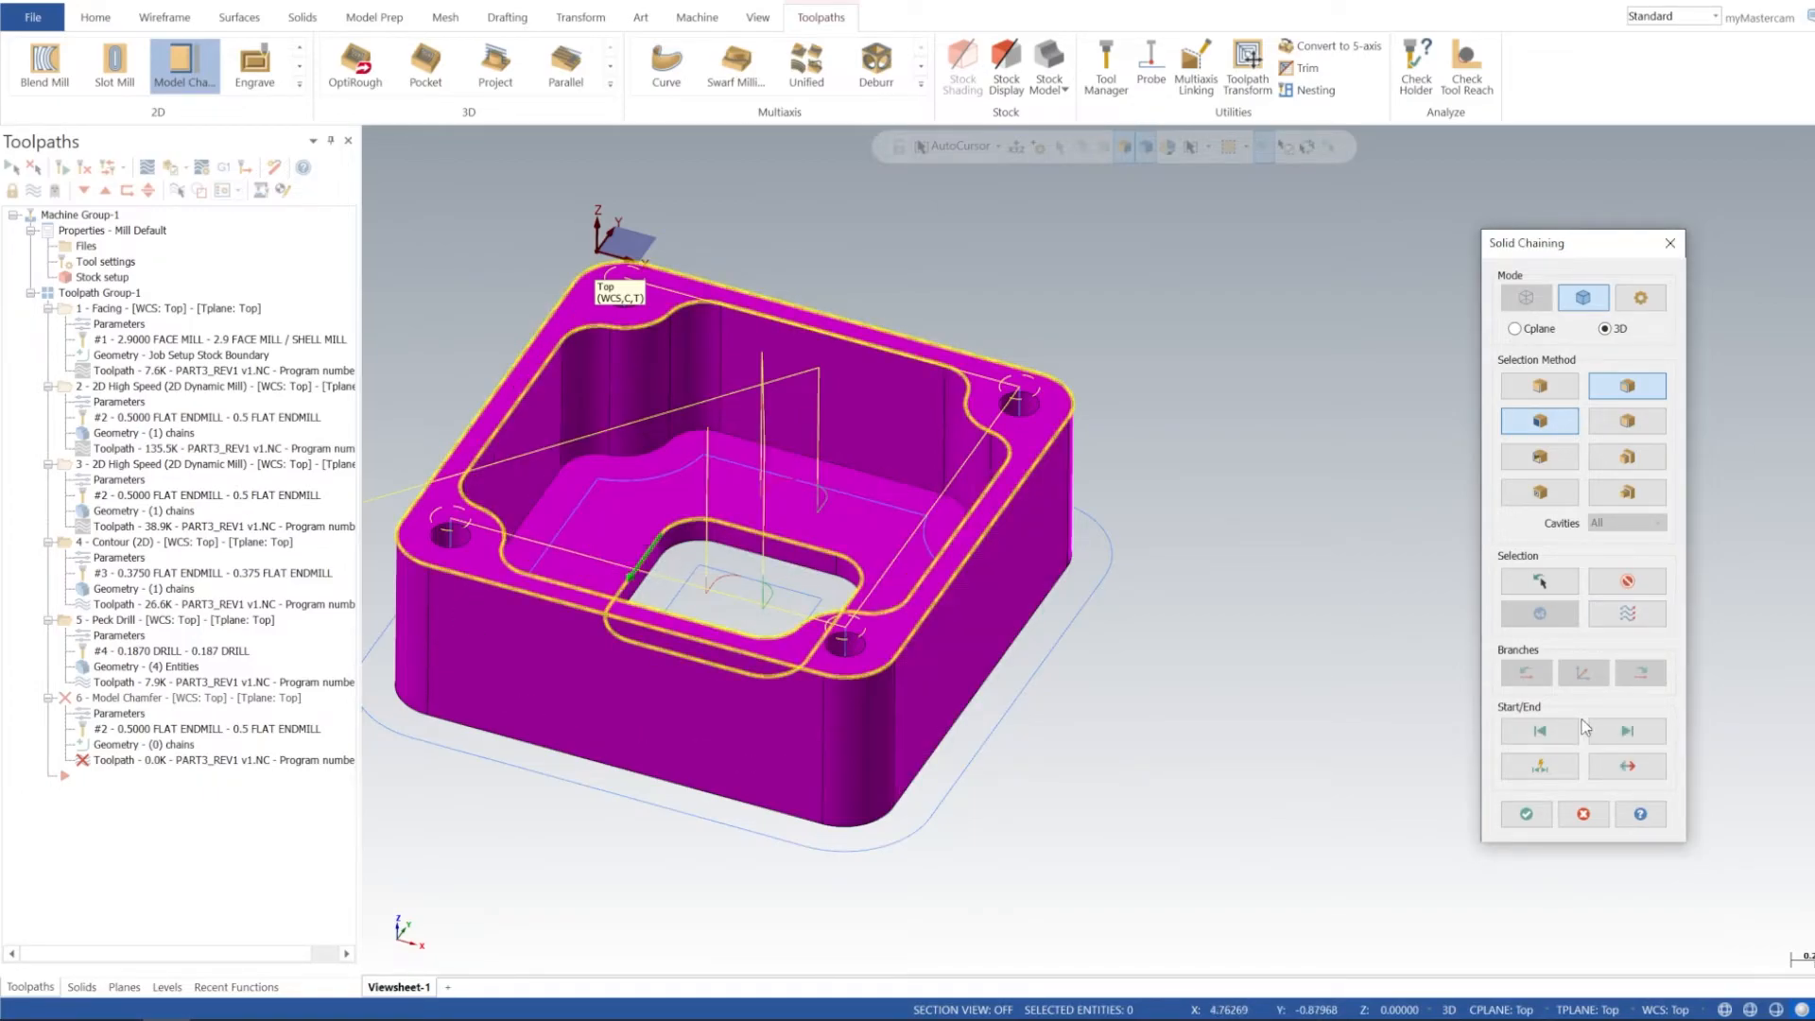
{"action": "left_click", "coordinate": [1526, 814]}
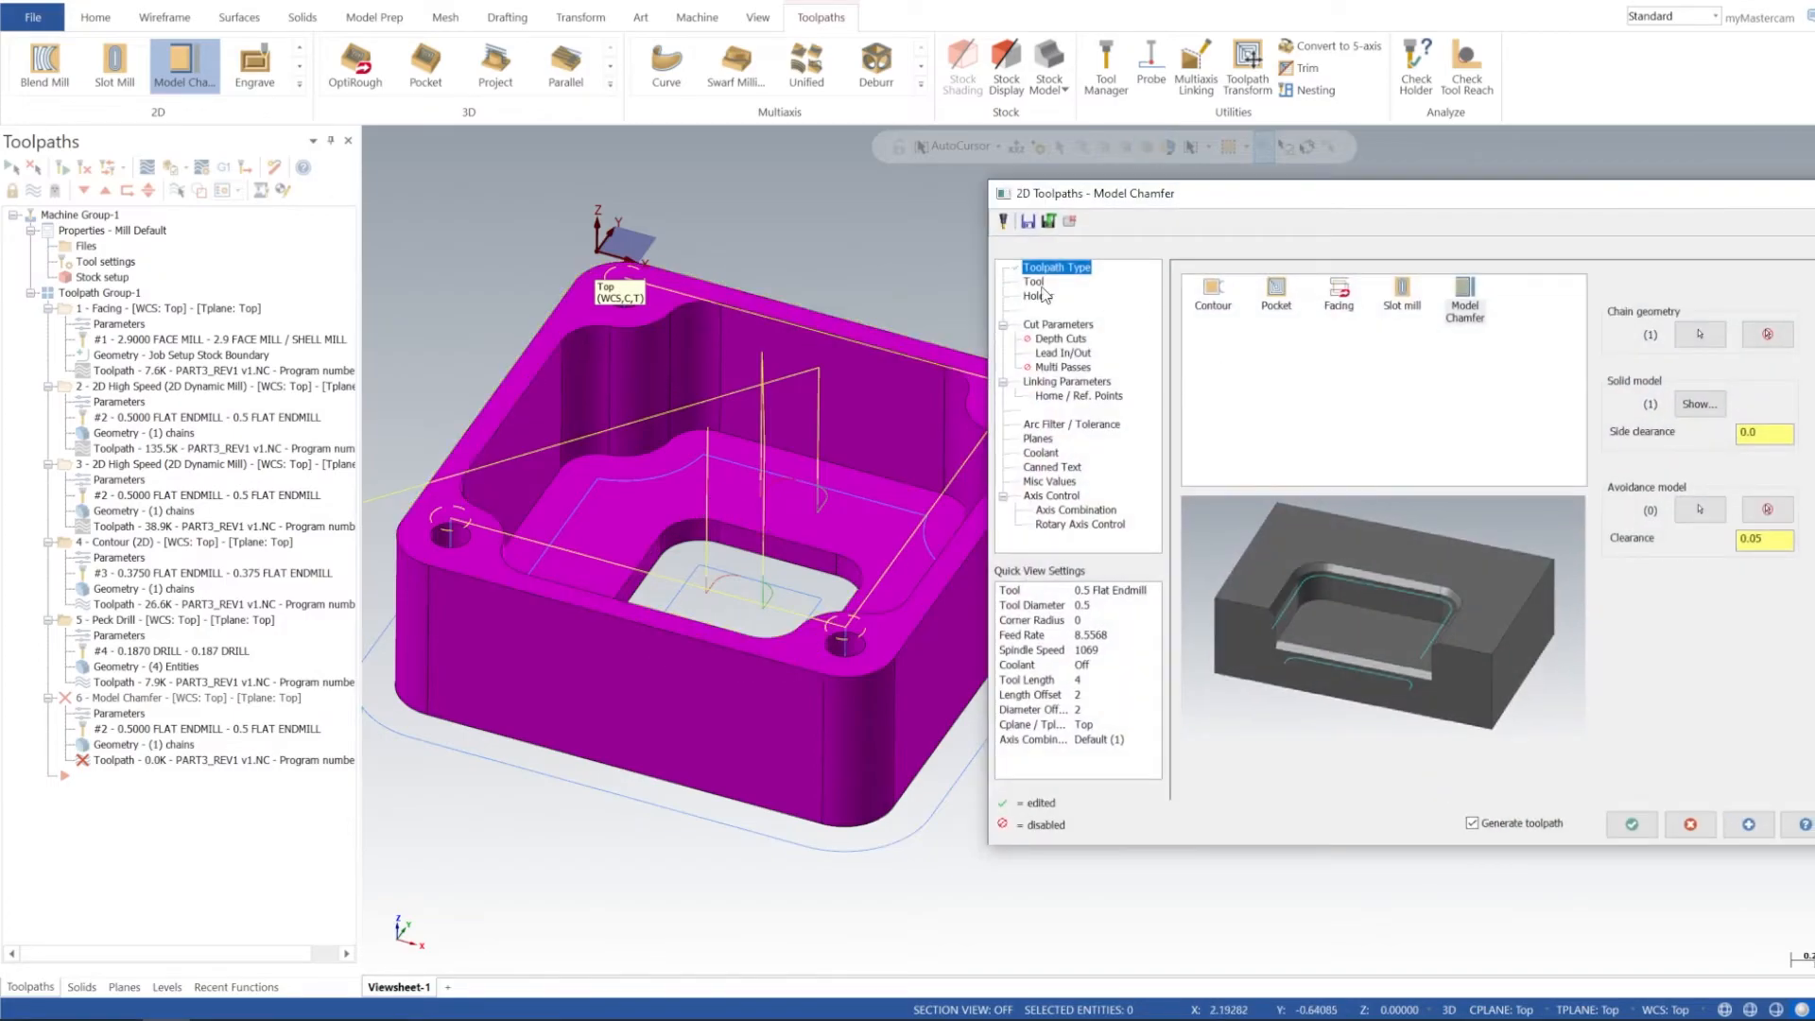
Step: Create a 0.375 chamfer mill with a 45-degree chamfer angle and a tip diameter of 0.0625
{"action": "left_click", "coordinate": [1034, 281]}
{"action": "right_click", "coordinate": [1281, 403]}
{"action": "left_click", "coordinate": [1319, 413]}
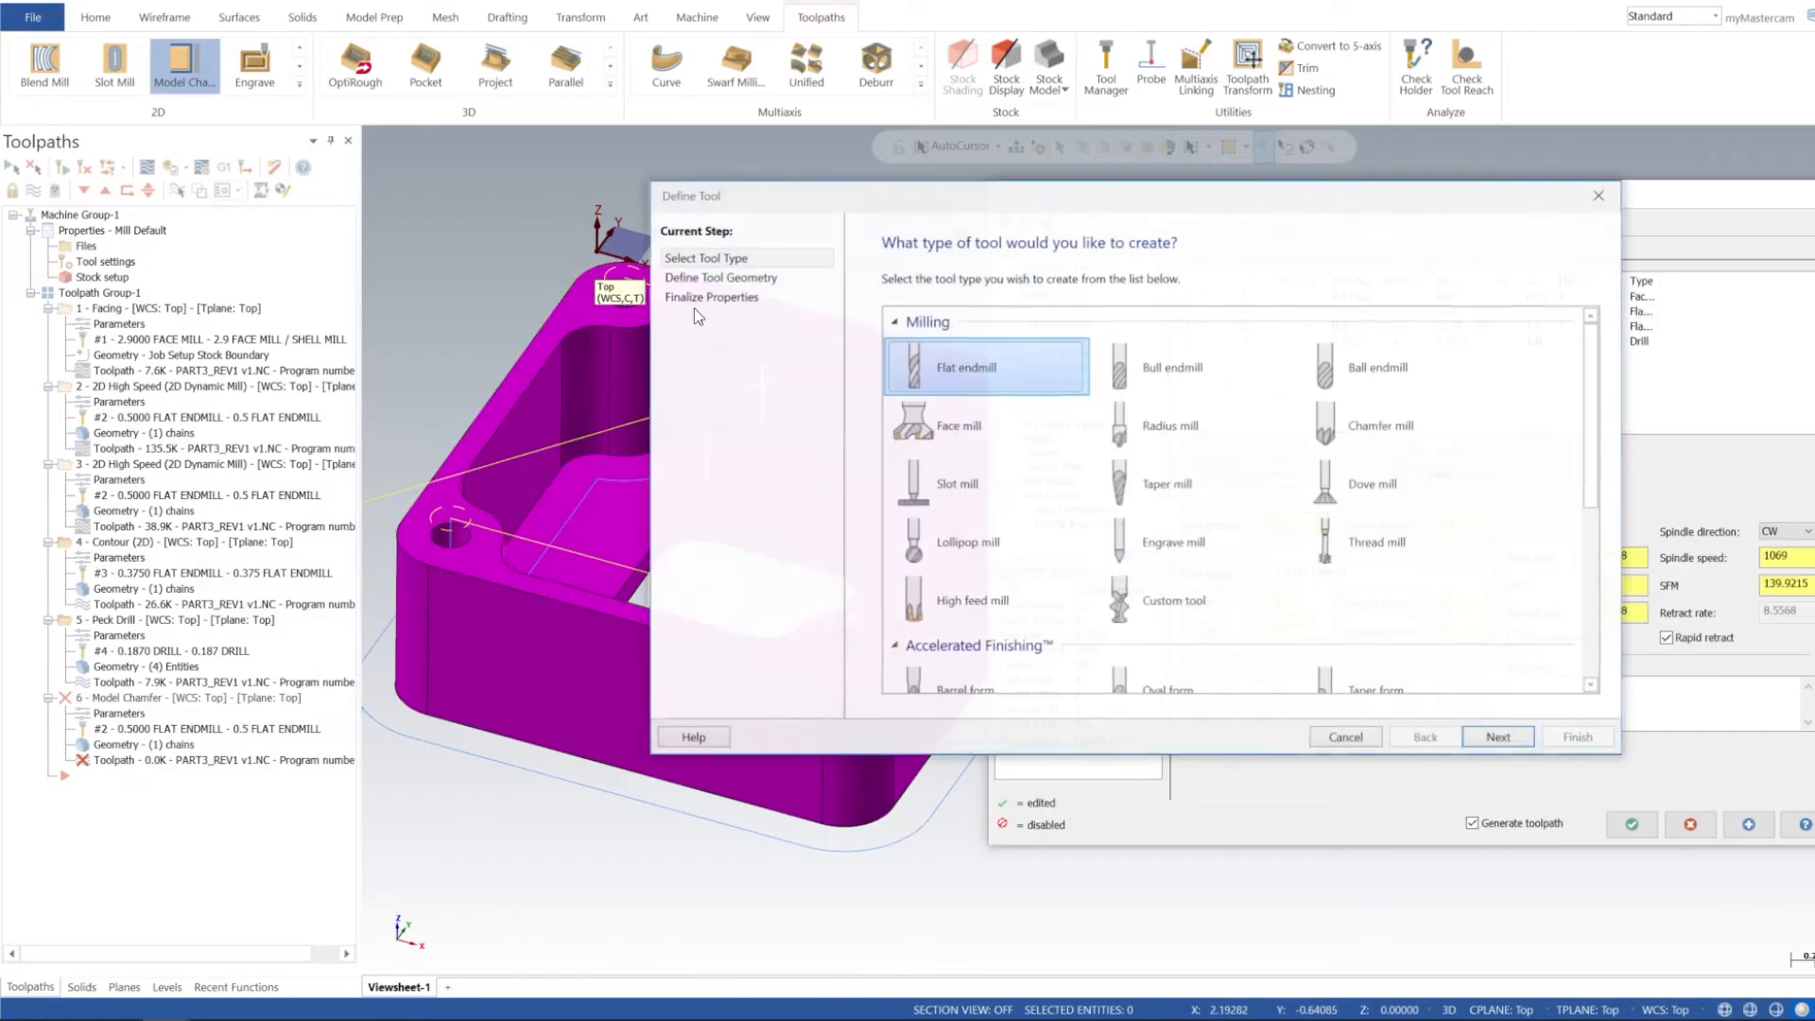
{"action": "double_click", "coordinate": [1362, 428]}
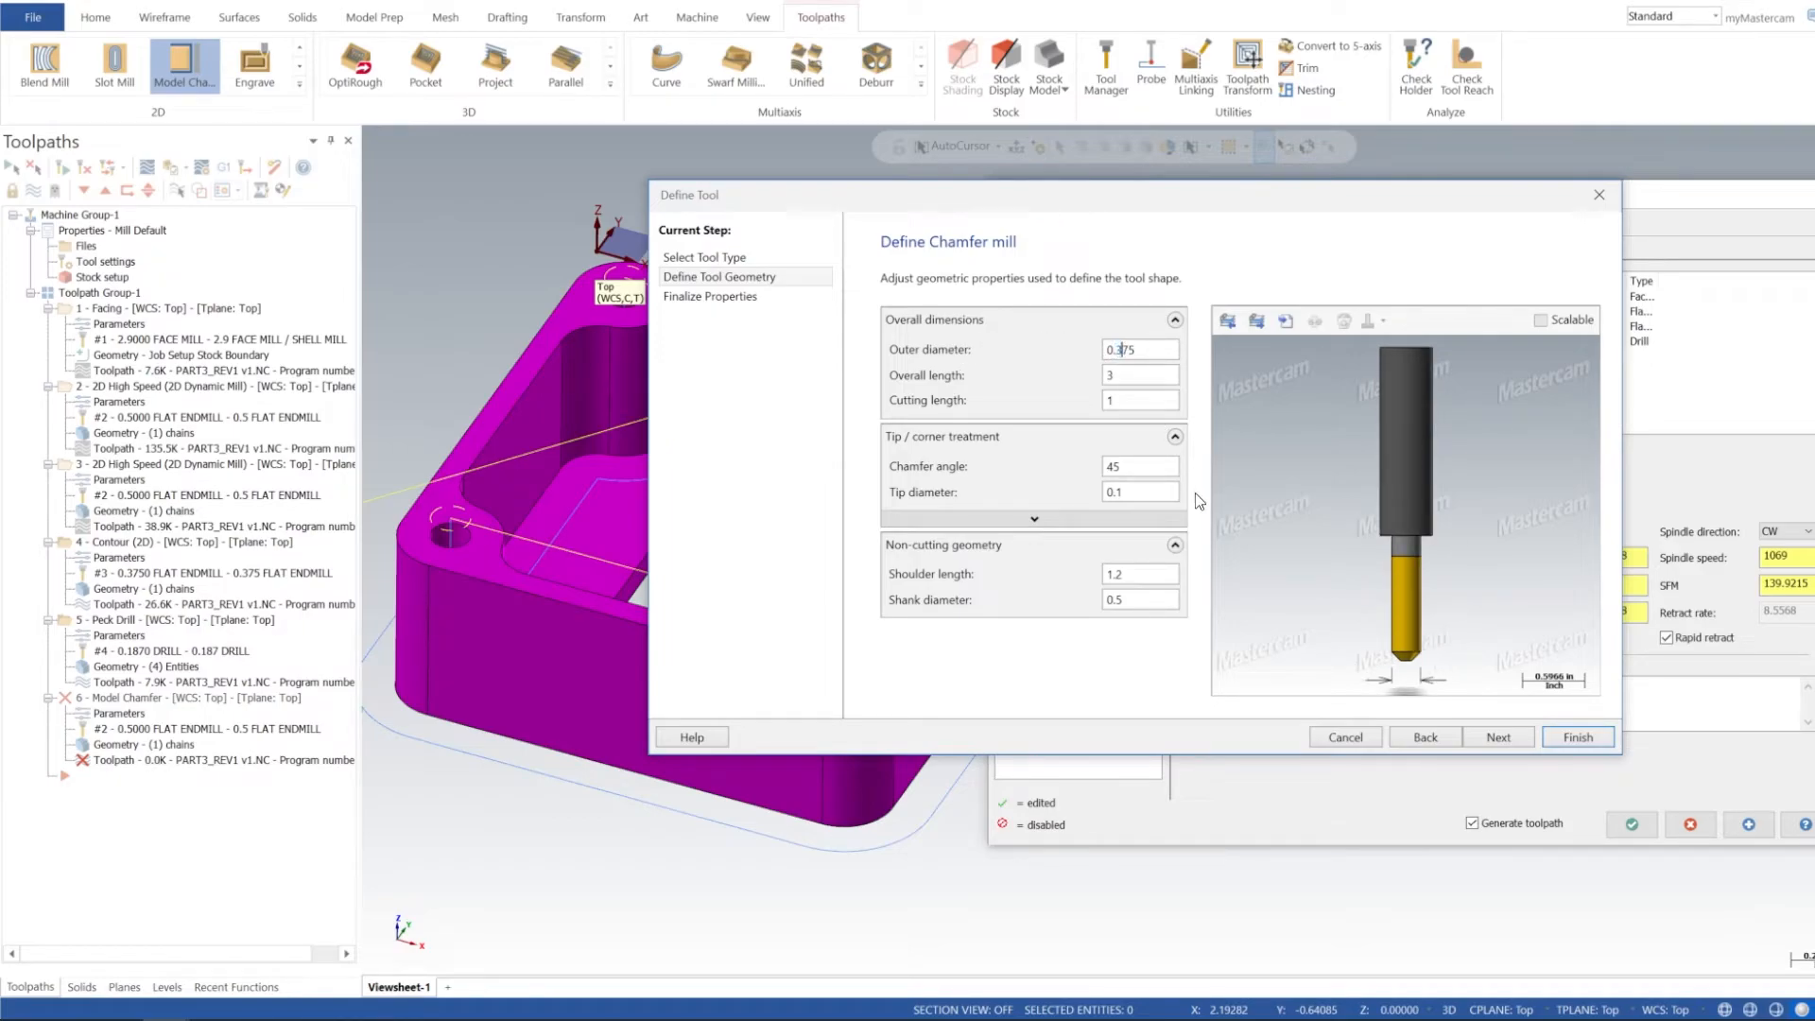
{"action": "left_click", "coordinate": [1128, 407]}
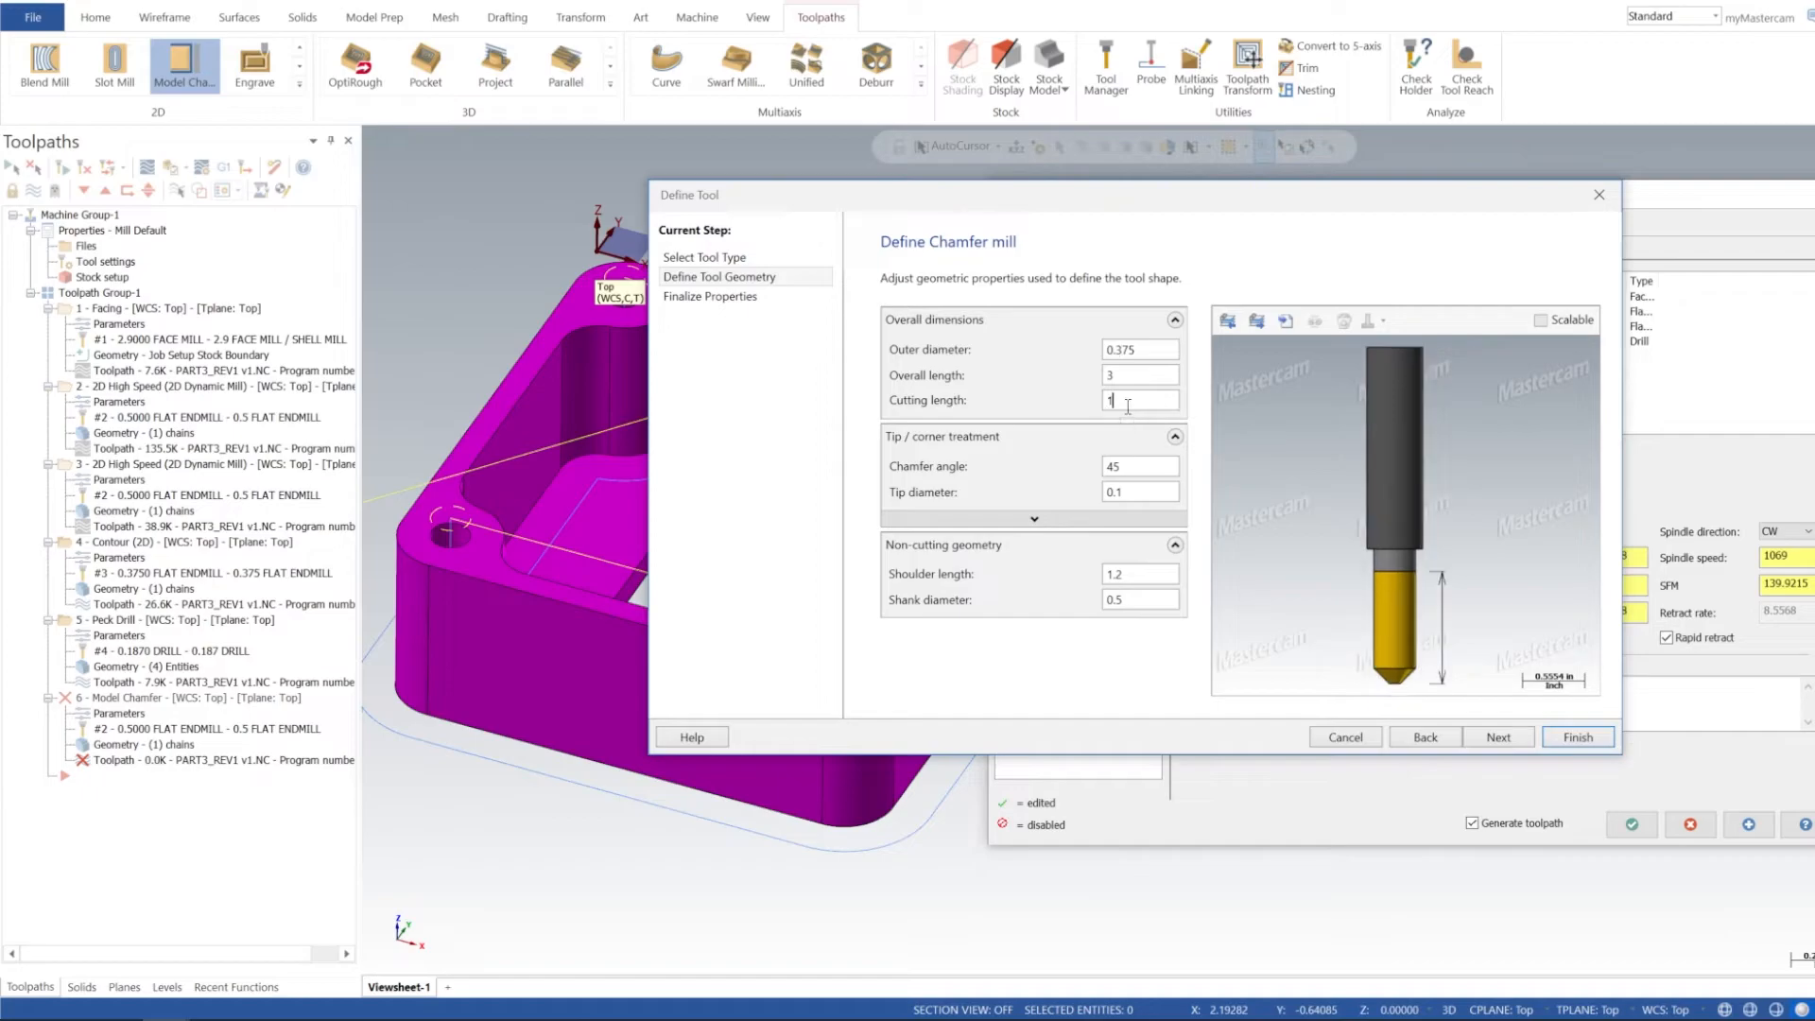
{"action": "left_click", "coordinate": [1132, 466]}
{"action": "double_click", "coordinate": [1134, 494]}
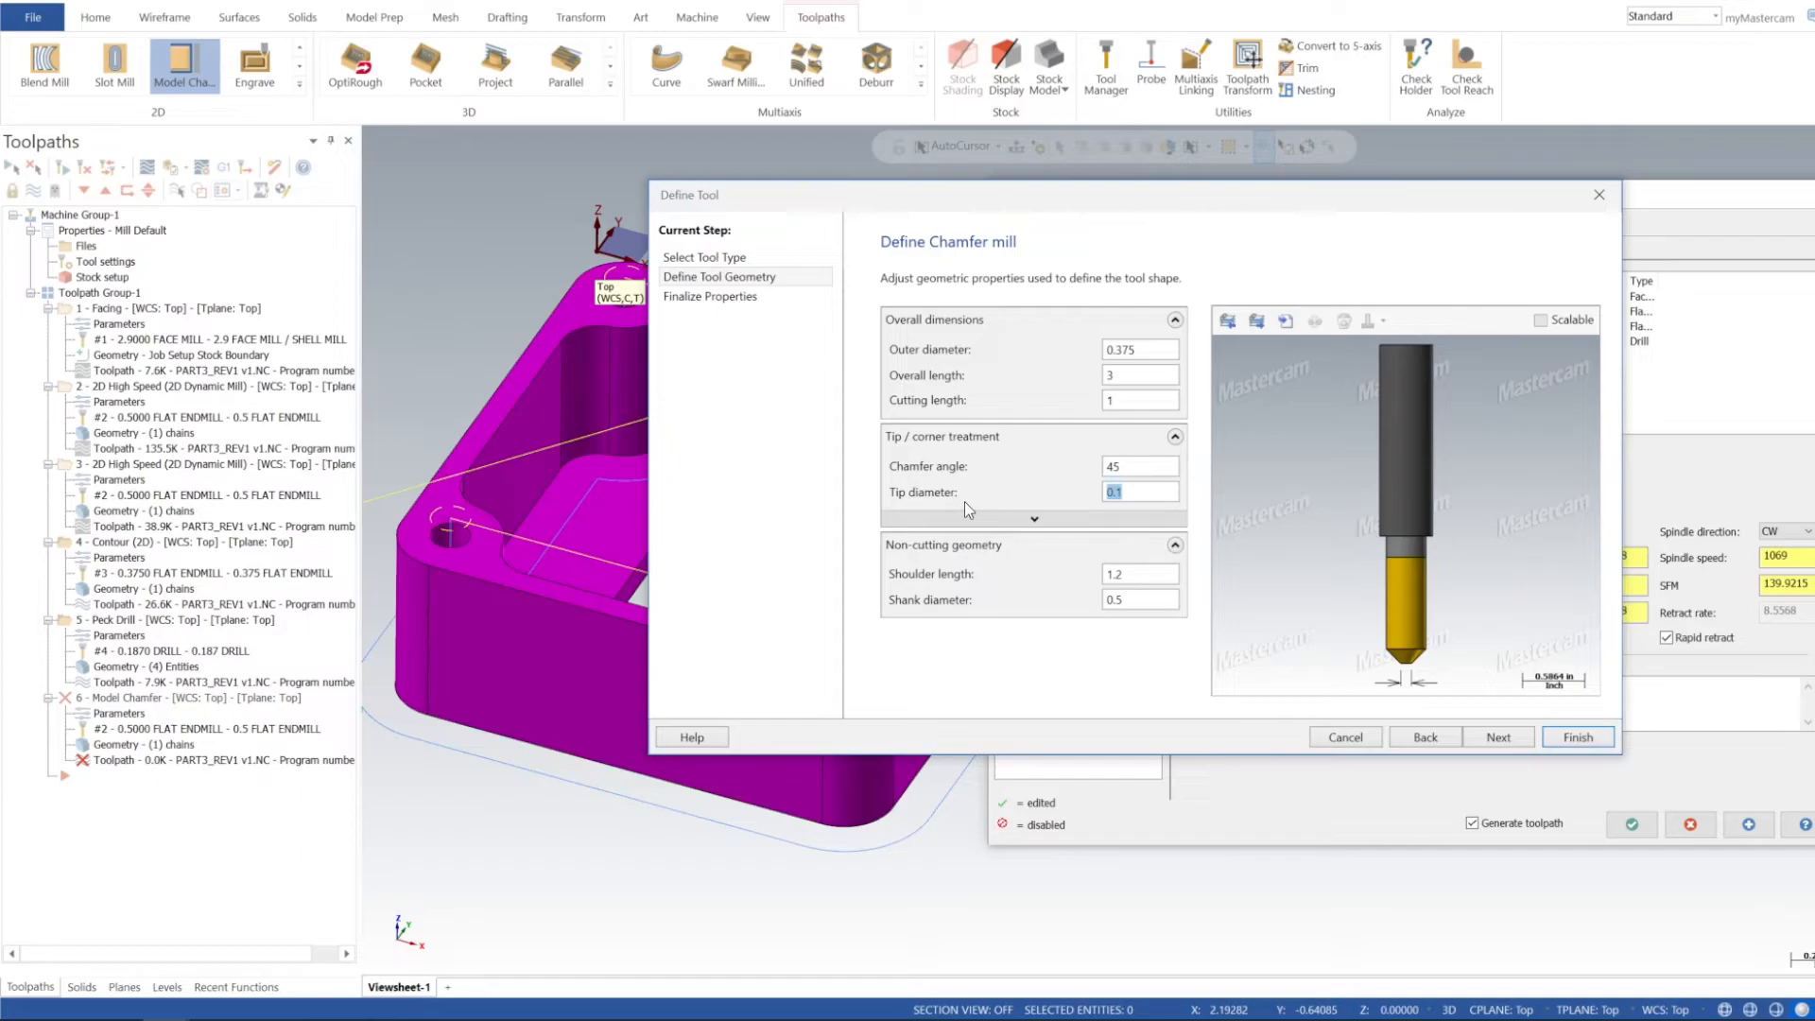
{"action": "type", "text": ".0625"}
{"action": "key", "text": "Return"}
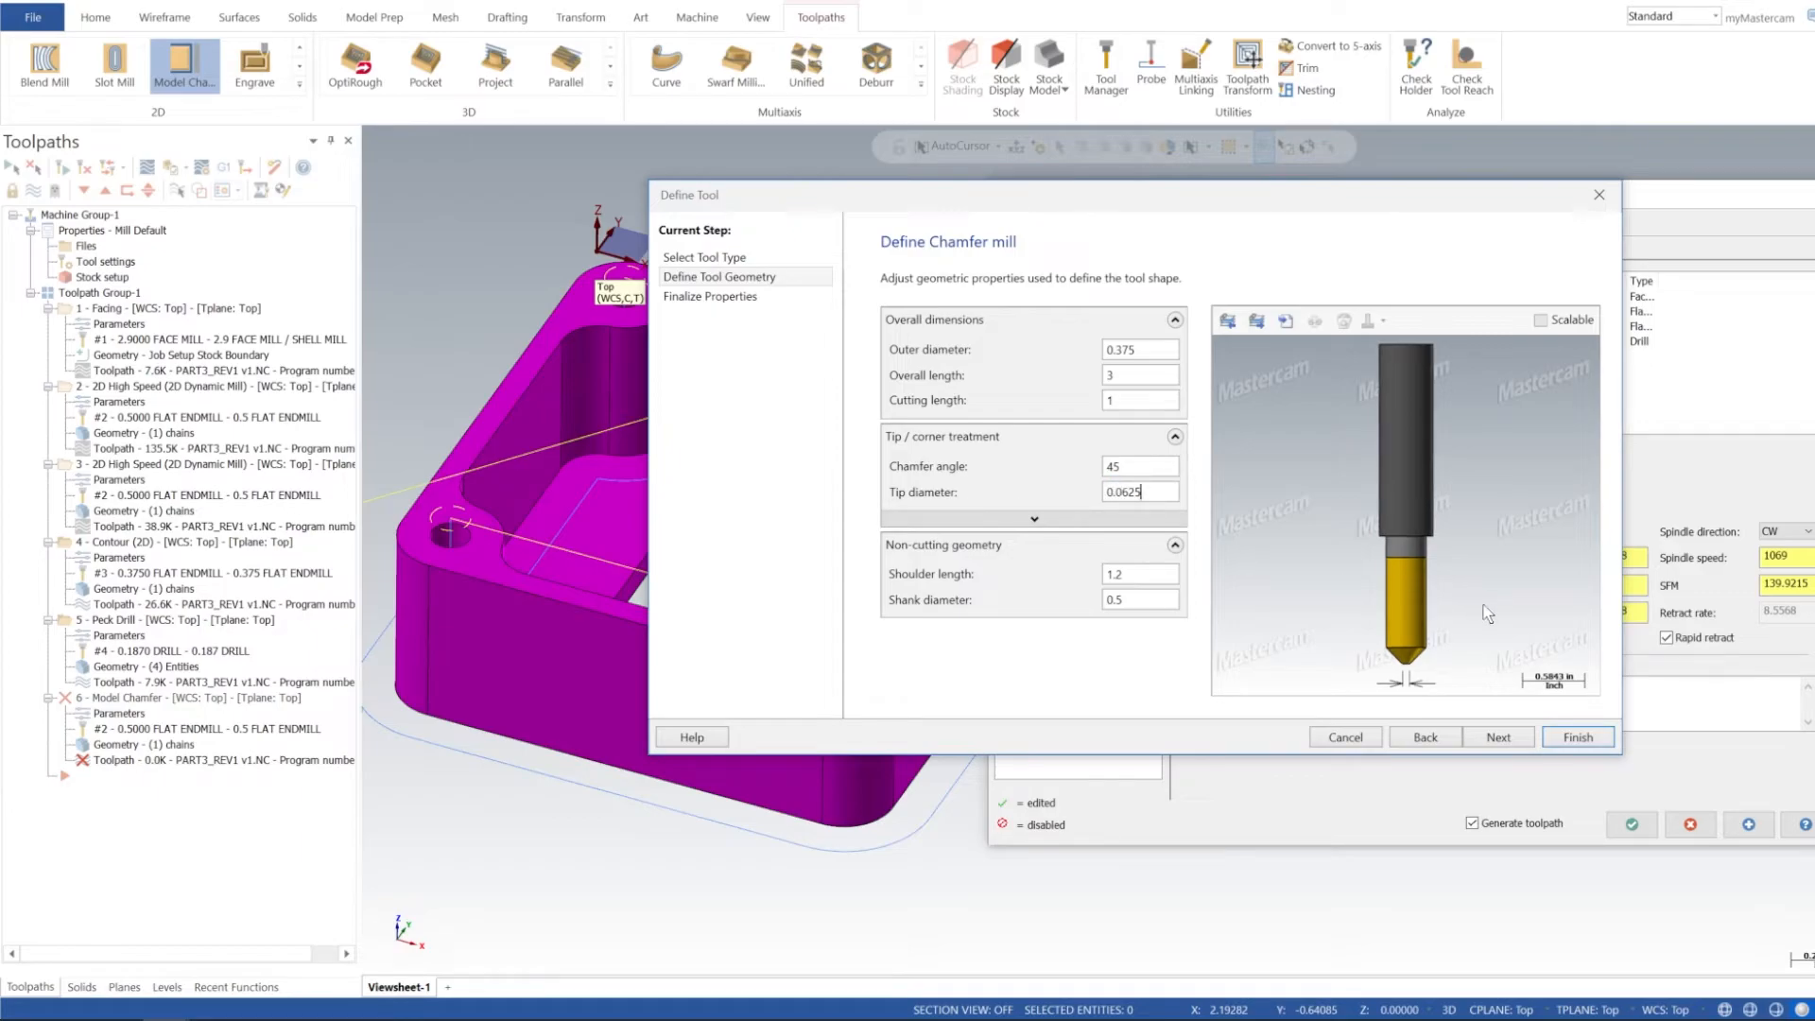
{"action": "left_click", "coordinate": [1584, 737]}
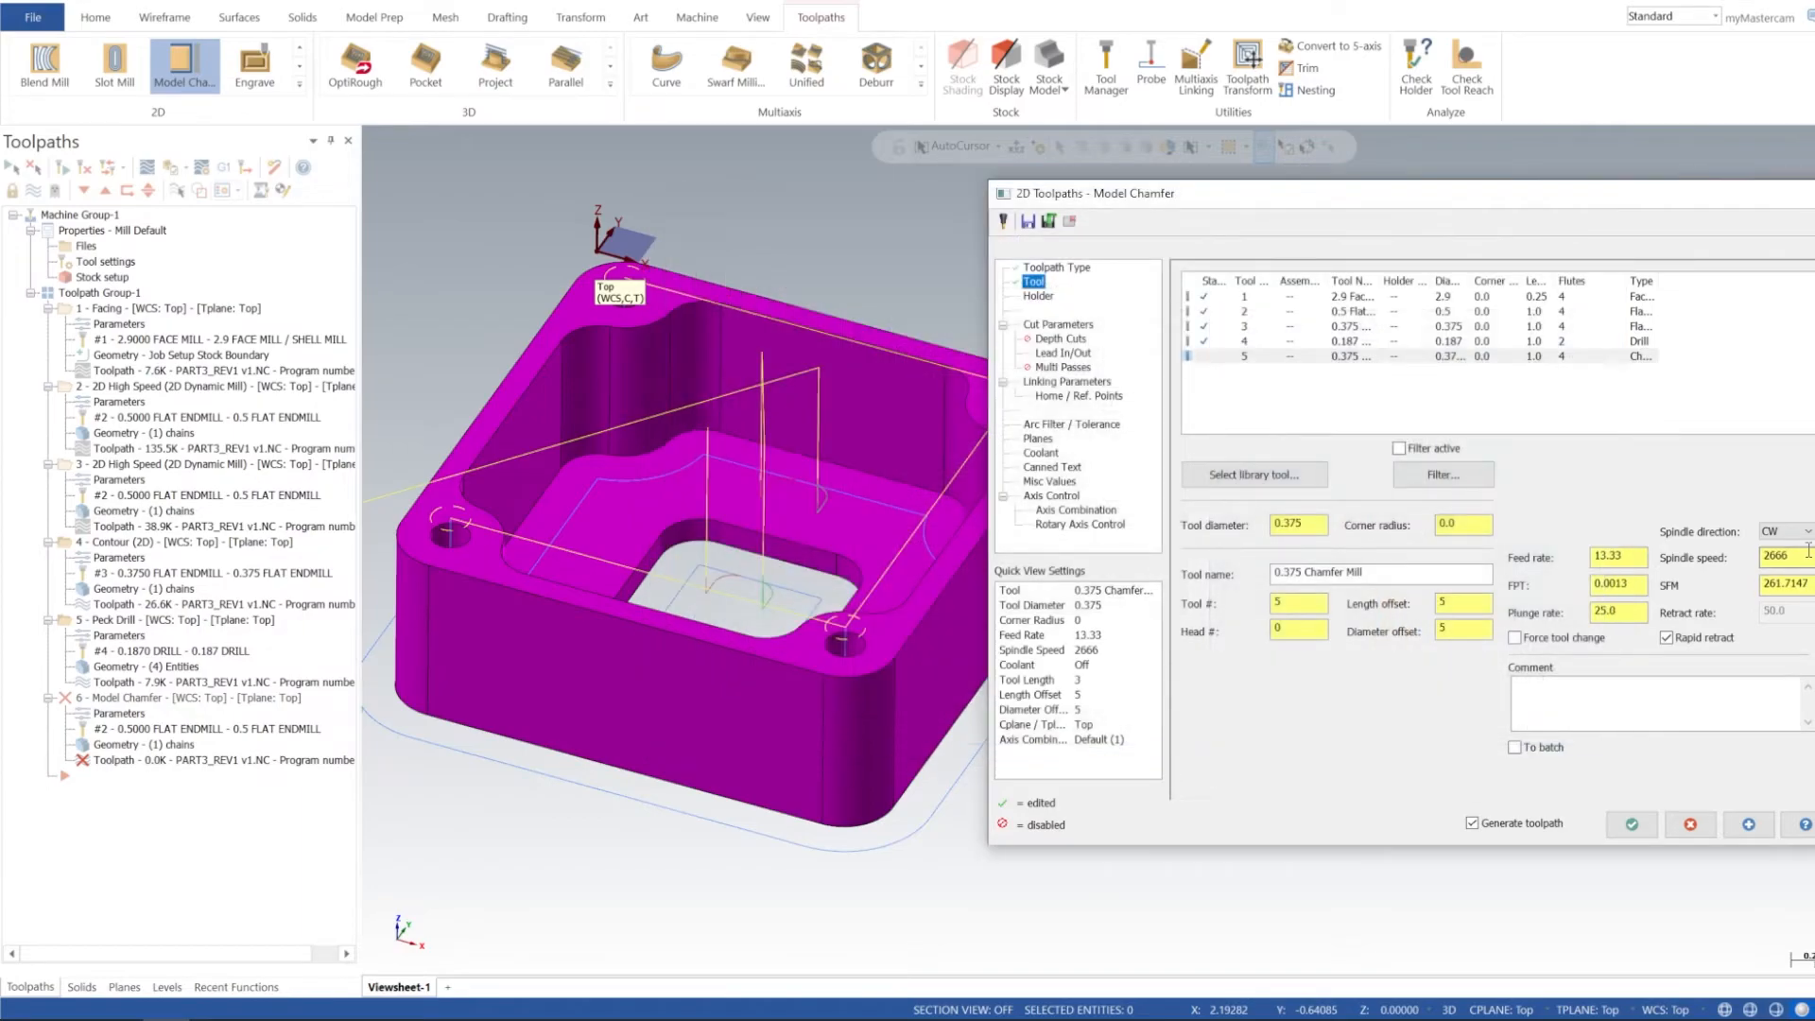
Step: Set the chamfer mill's spindle speed to 6000 and its feed rate to 60
{"action": "type", "text": "60"}
{"action": "key", "text": "Tab"}
{"action": "left_click_drag", "start_coordinate": [1630, 558], "coordinate": [1584, 557]}
{"action": "type", "text": "6"}
{"action": "key", "text": "Return"}
{"action": "key", "text": "Tab"}
{"action": "key", "text": "Tab"}
Step: Set the chamfer's compensation type to Wear and its width to 0.02, and disable the lead in/out moves
{"action": "left_click", "coordinate": [1063, 325]}
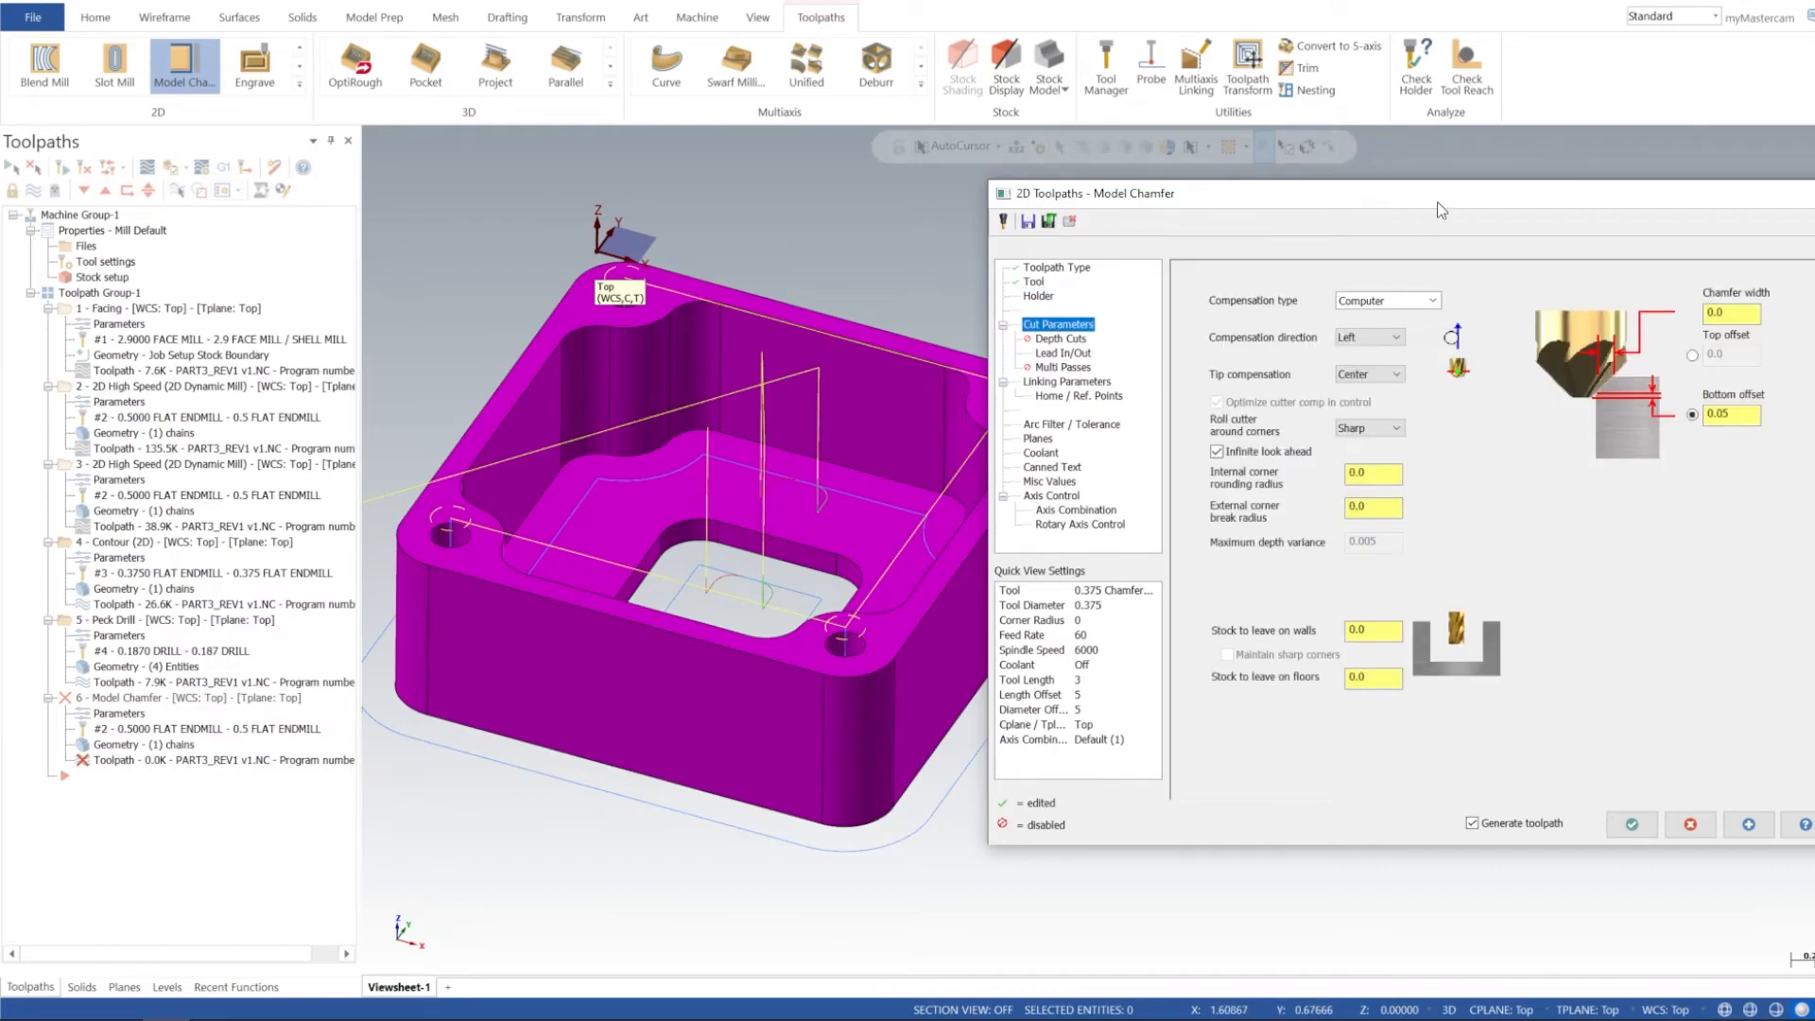
{"action": "left_click_drag", "start_coordinate": [1437, 209], "coordinate": [1239, 193]}
{"action": "left_click", "coordinate": [1177, 285]}
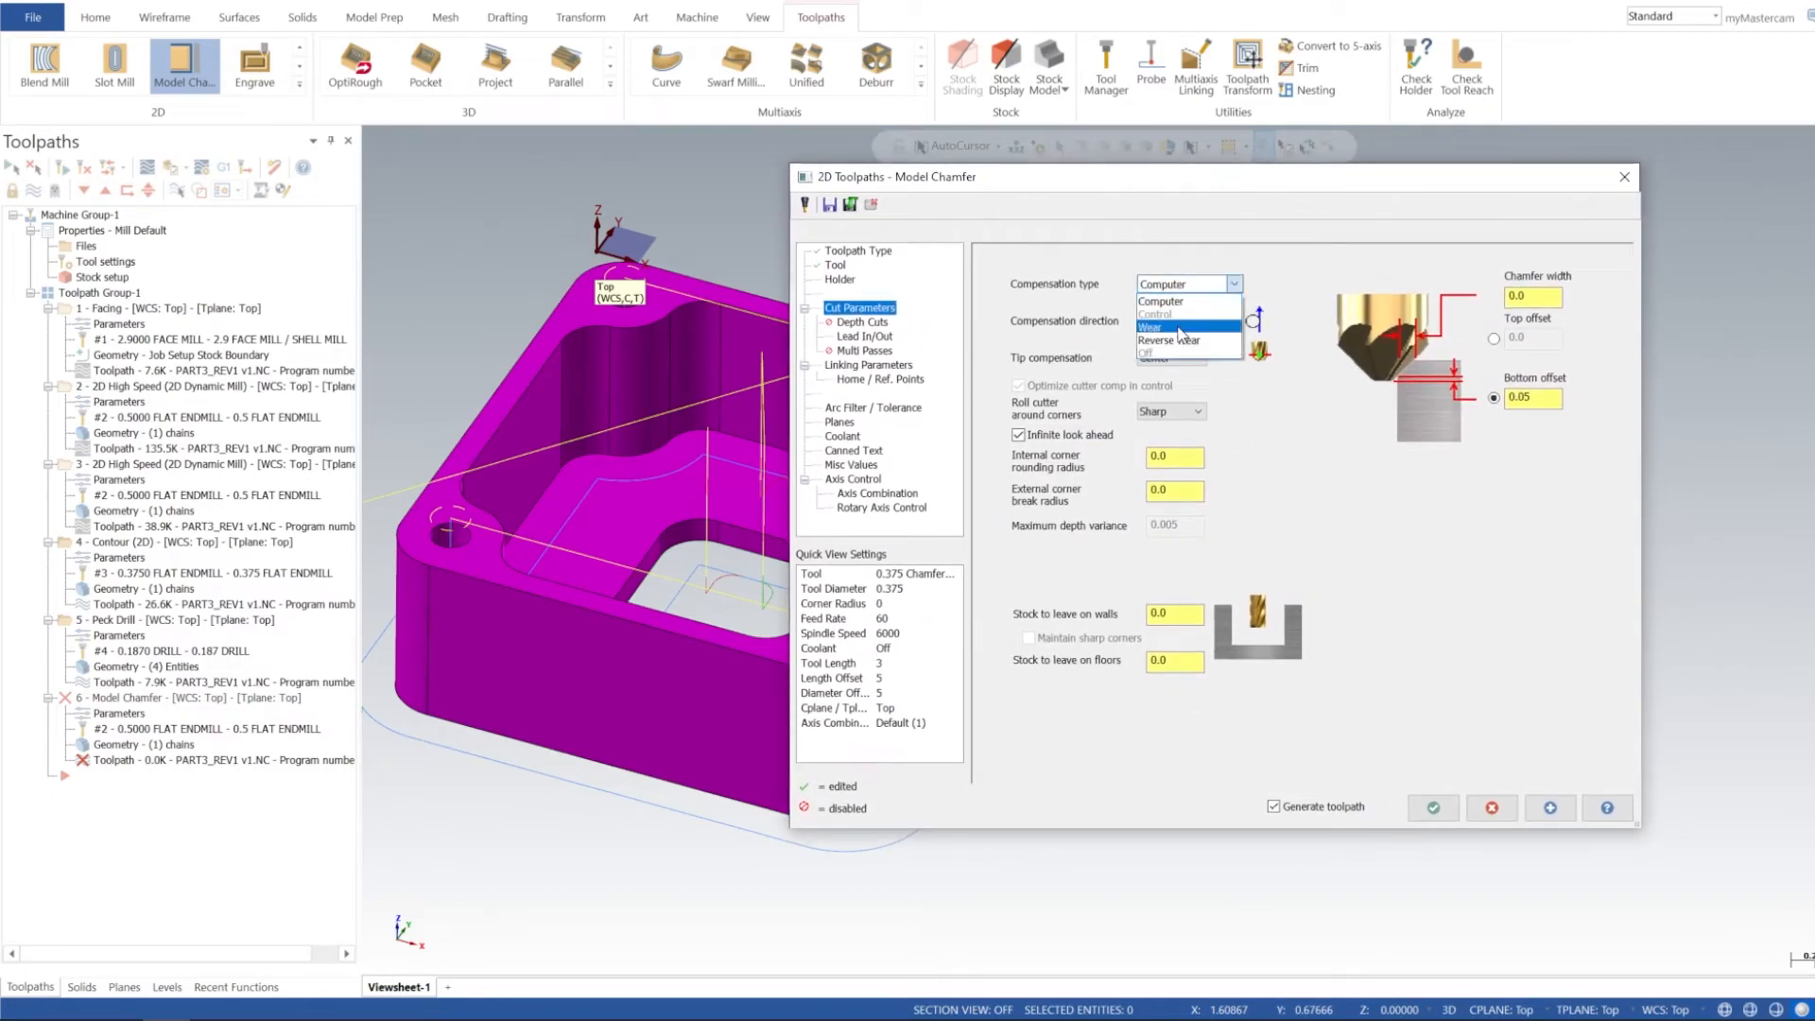
{"action": "left_click", "coordinate": [1180, 328]}
{"action": "left_click_drag", "start_coordinate": [1270, 189], "coordinate": [1405, 229]}
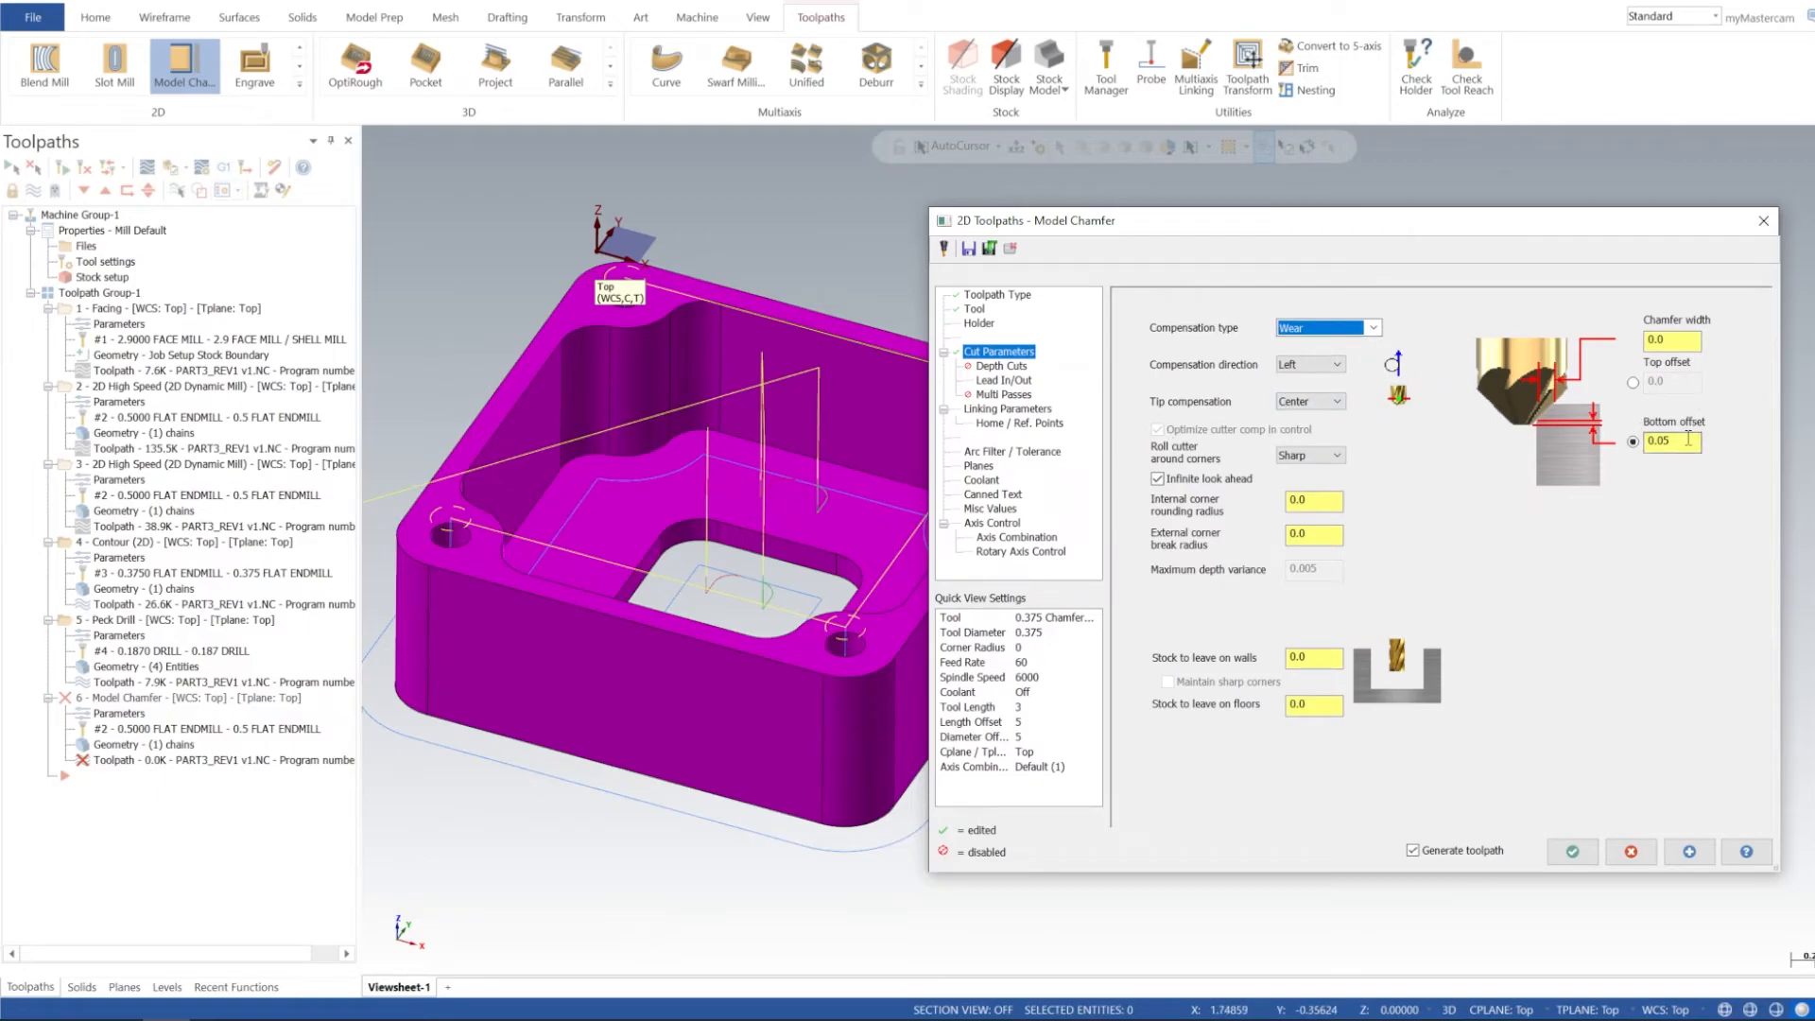
{"action": "left_click", "coordinate": [1685, 442]}
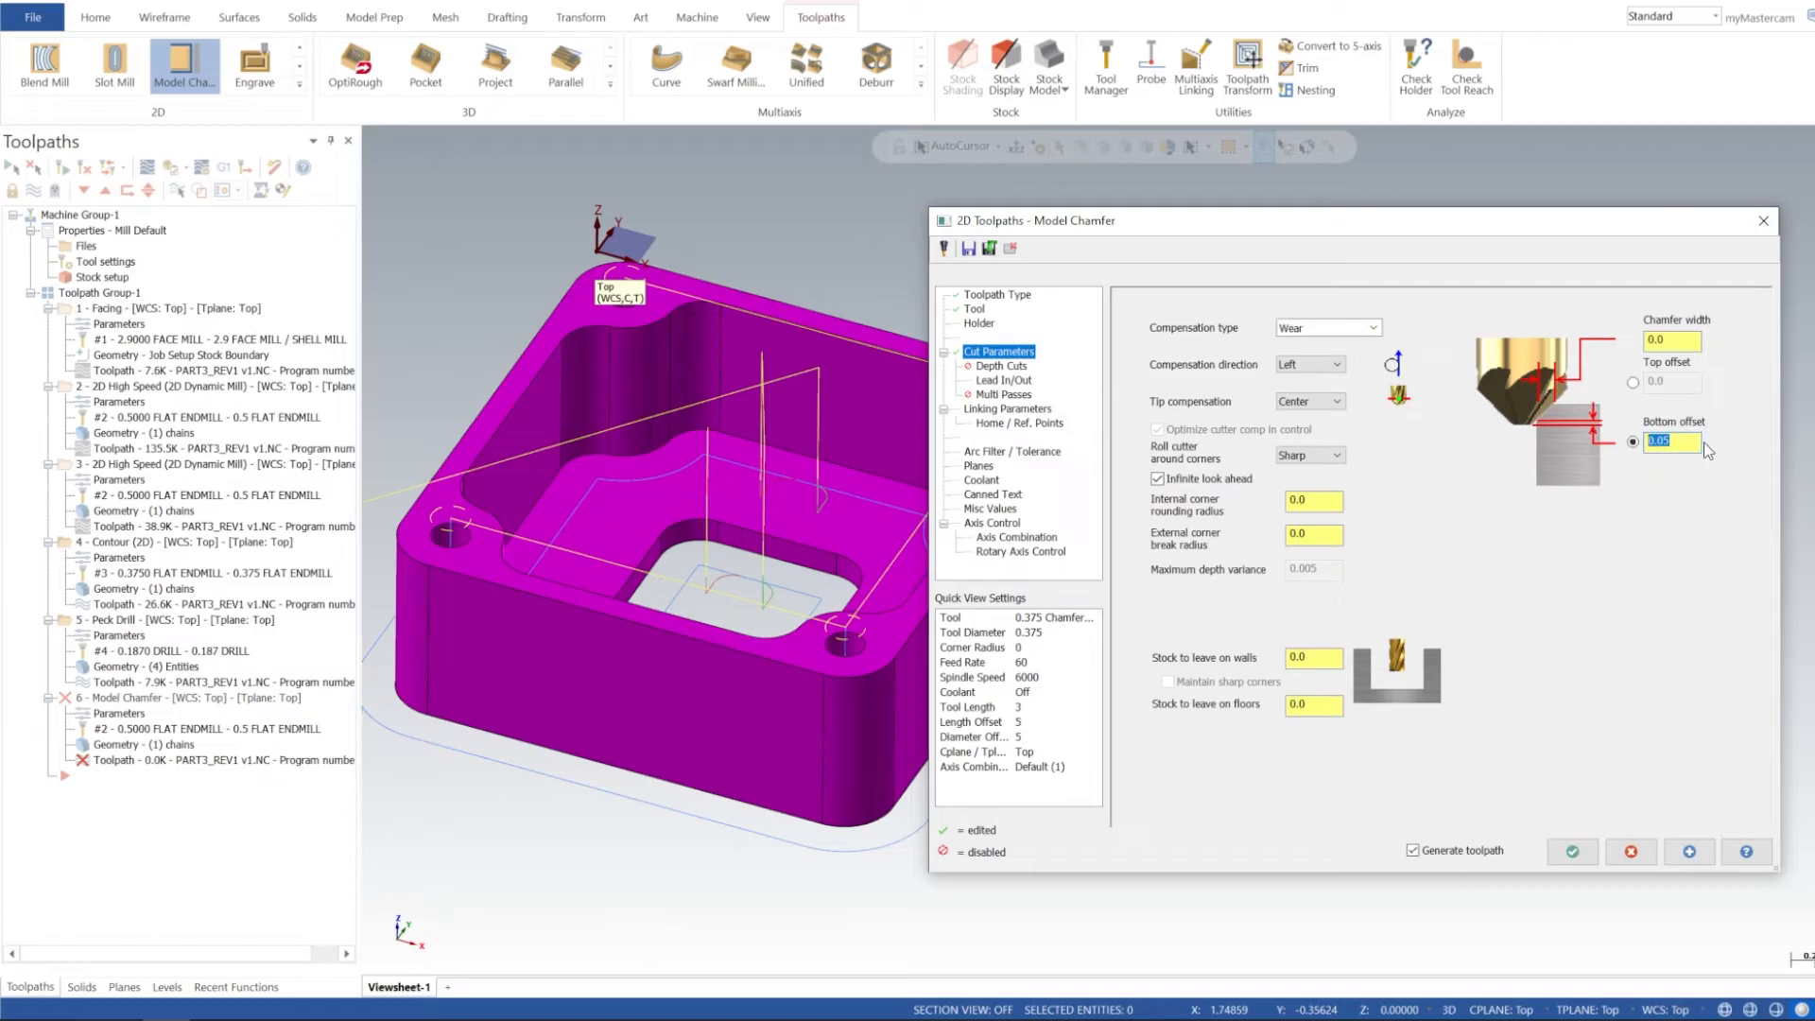
{"action": "left_click", "coordinate": [1662, 345]}
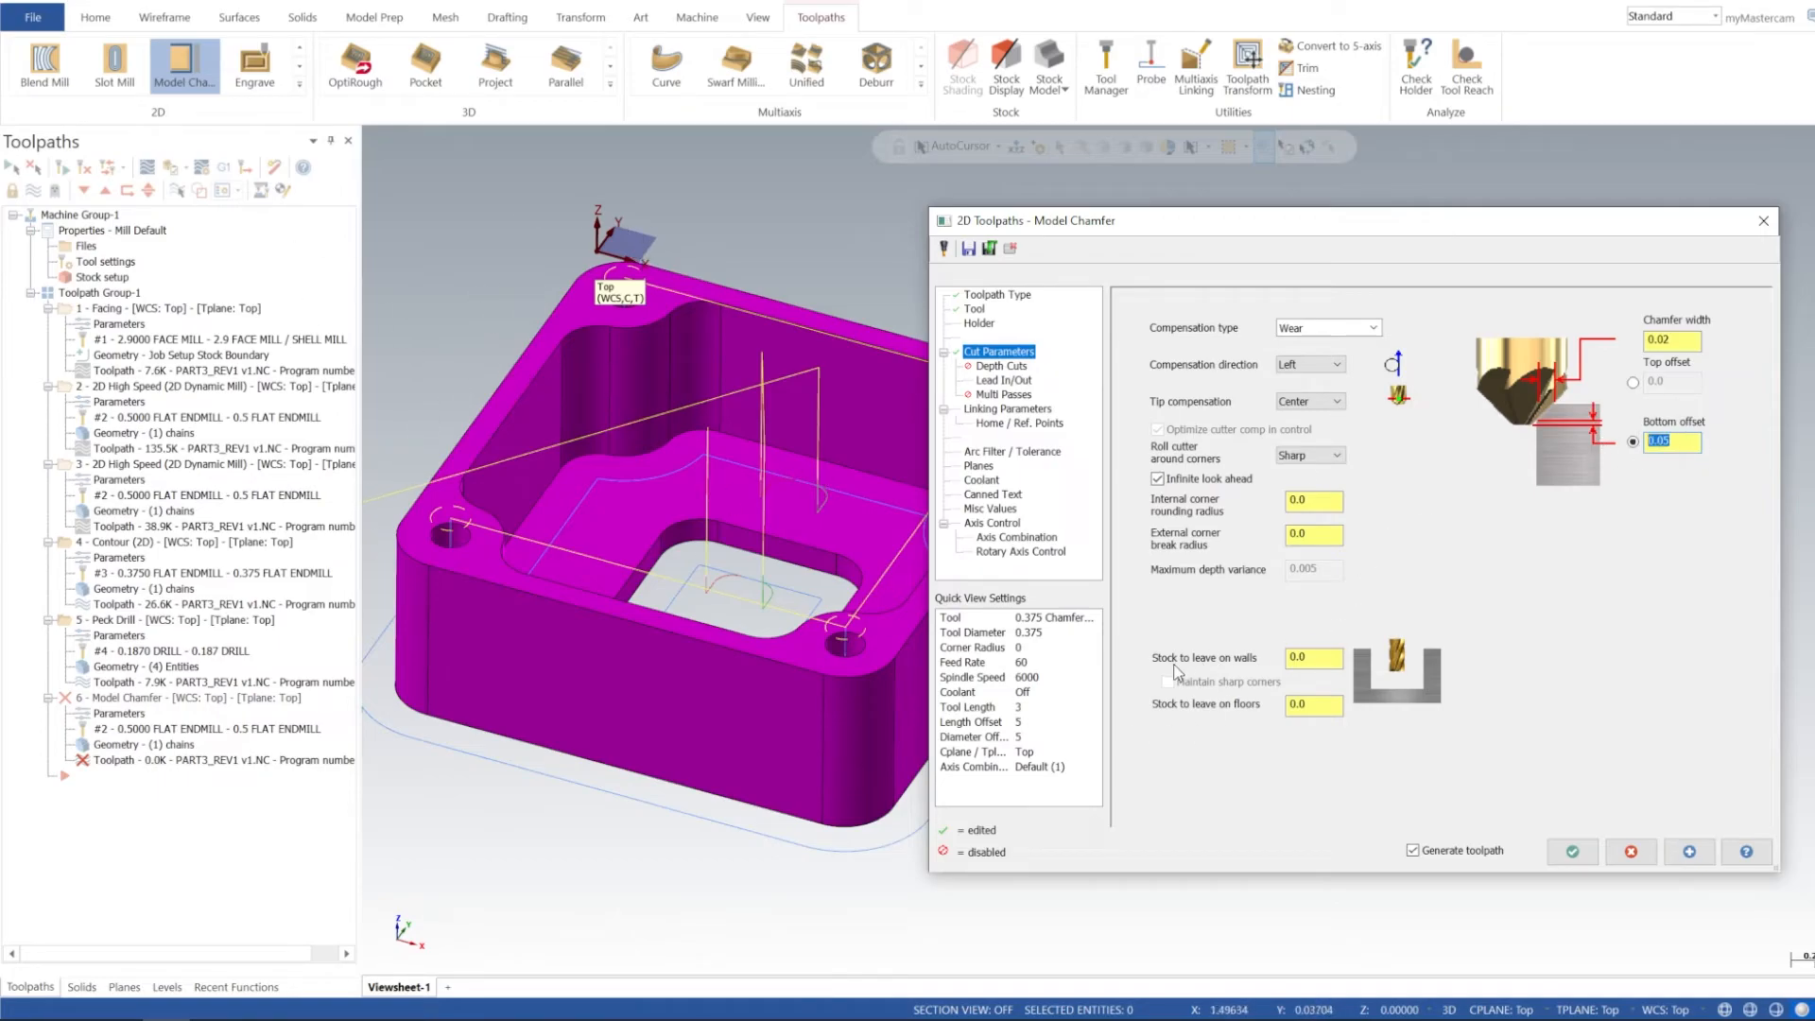
{"action": "left_click", "coordinate": [990, 380]}
{"action": "left_click", "coordinate": [1130, 300]}
Step: Set the chamfer operation's clearance, retract and feed plane to 0.1 and generate the toolpath
{"action": "left_click", "coordinate": [1009, 409]}
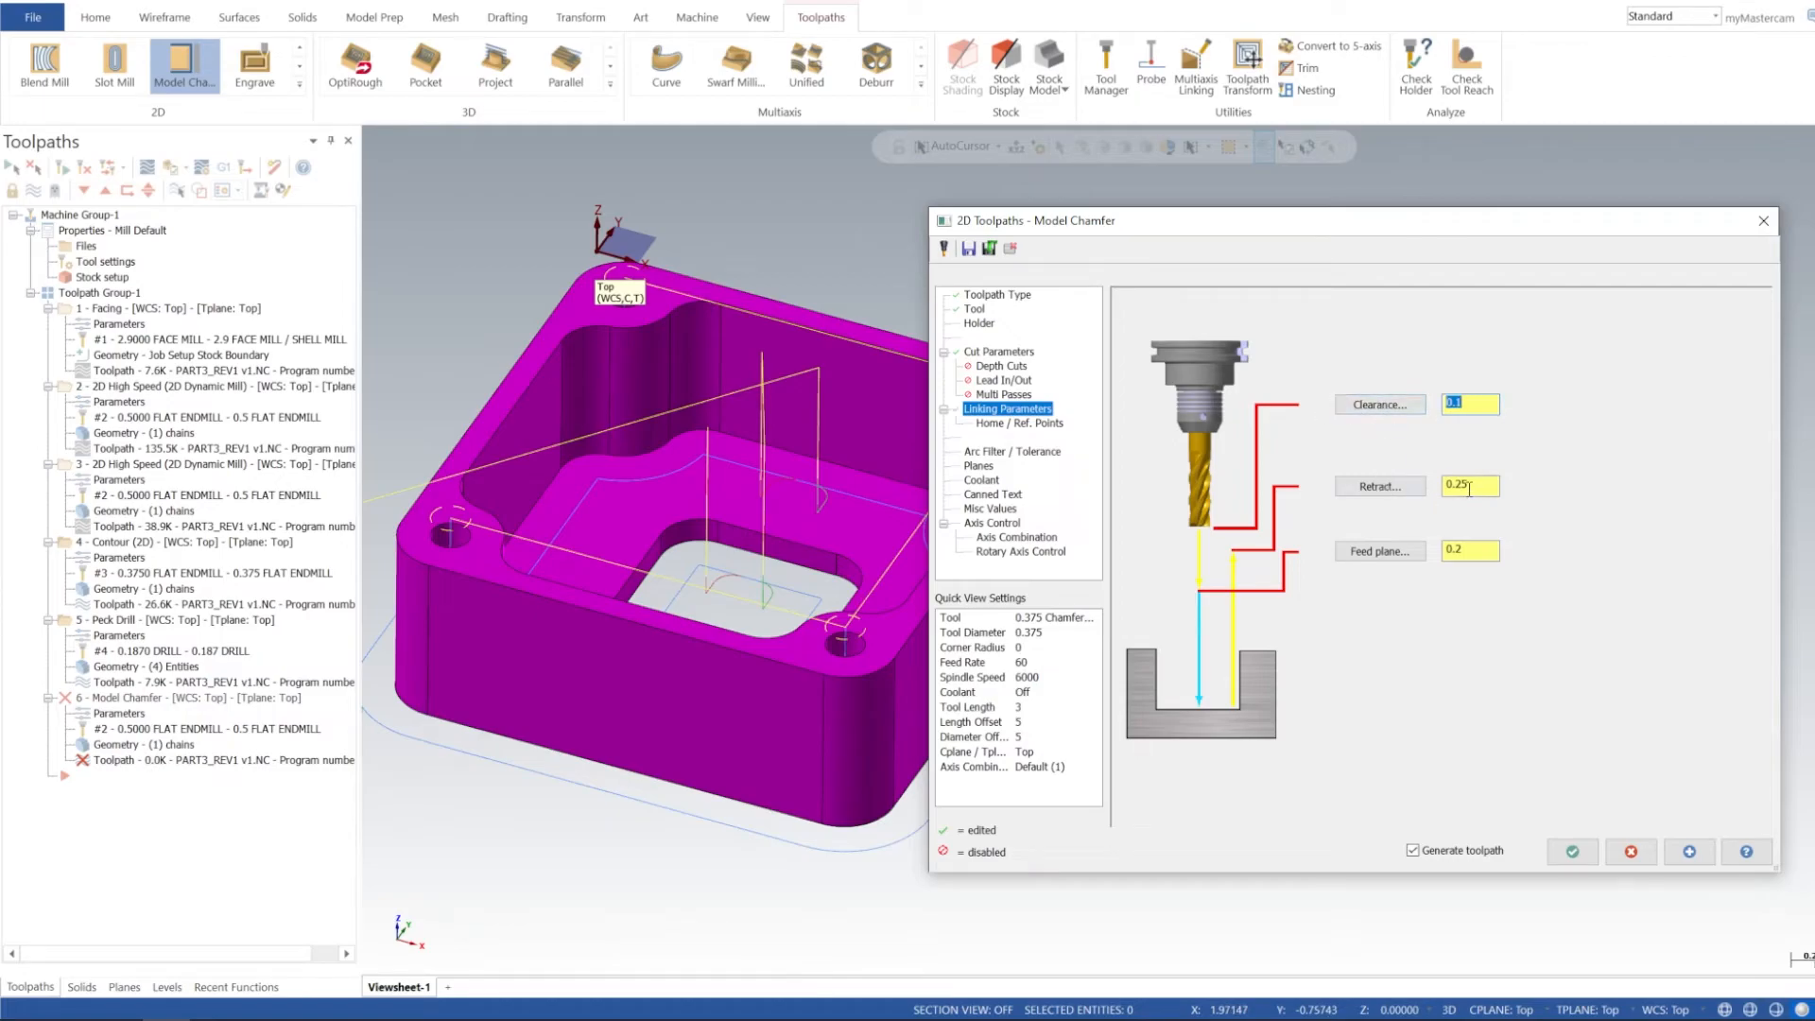
{"action": "type", "text": "0.1"}
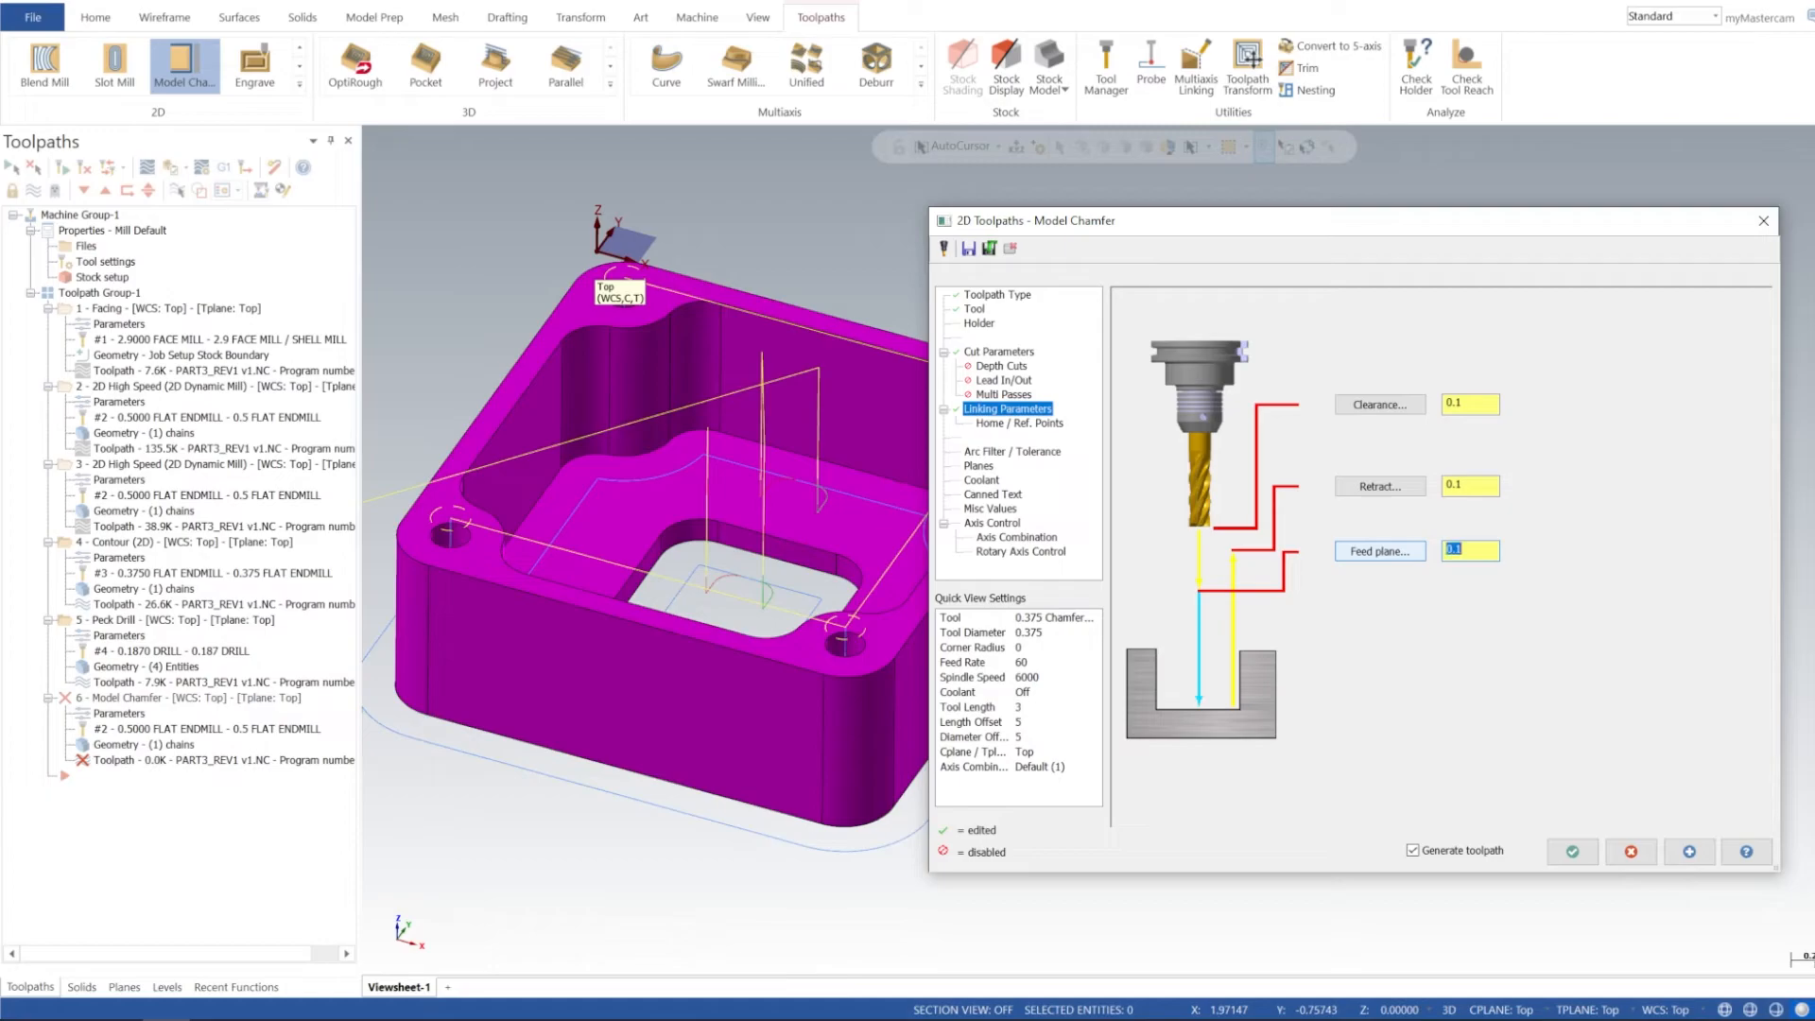
{"action": "left_click", "coordinate": [1689, 853]}
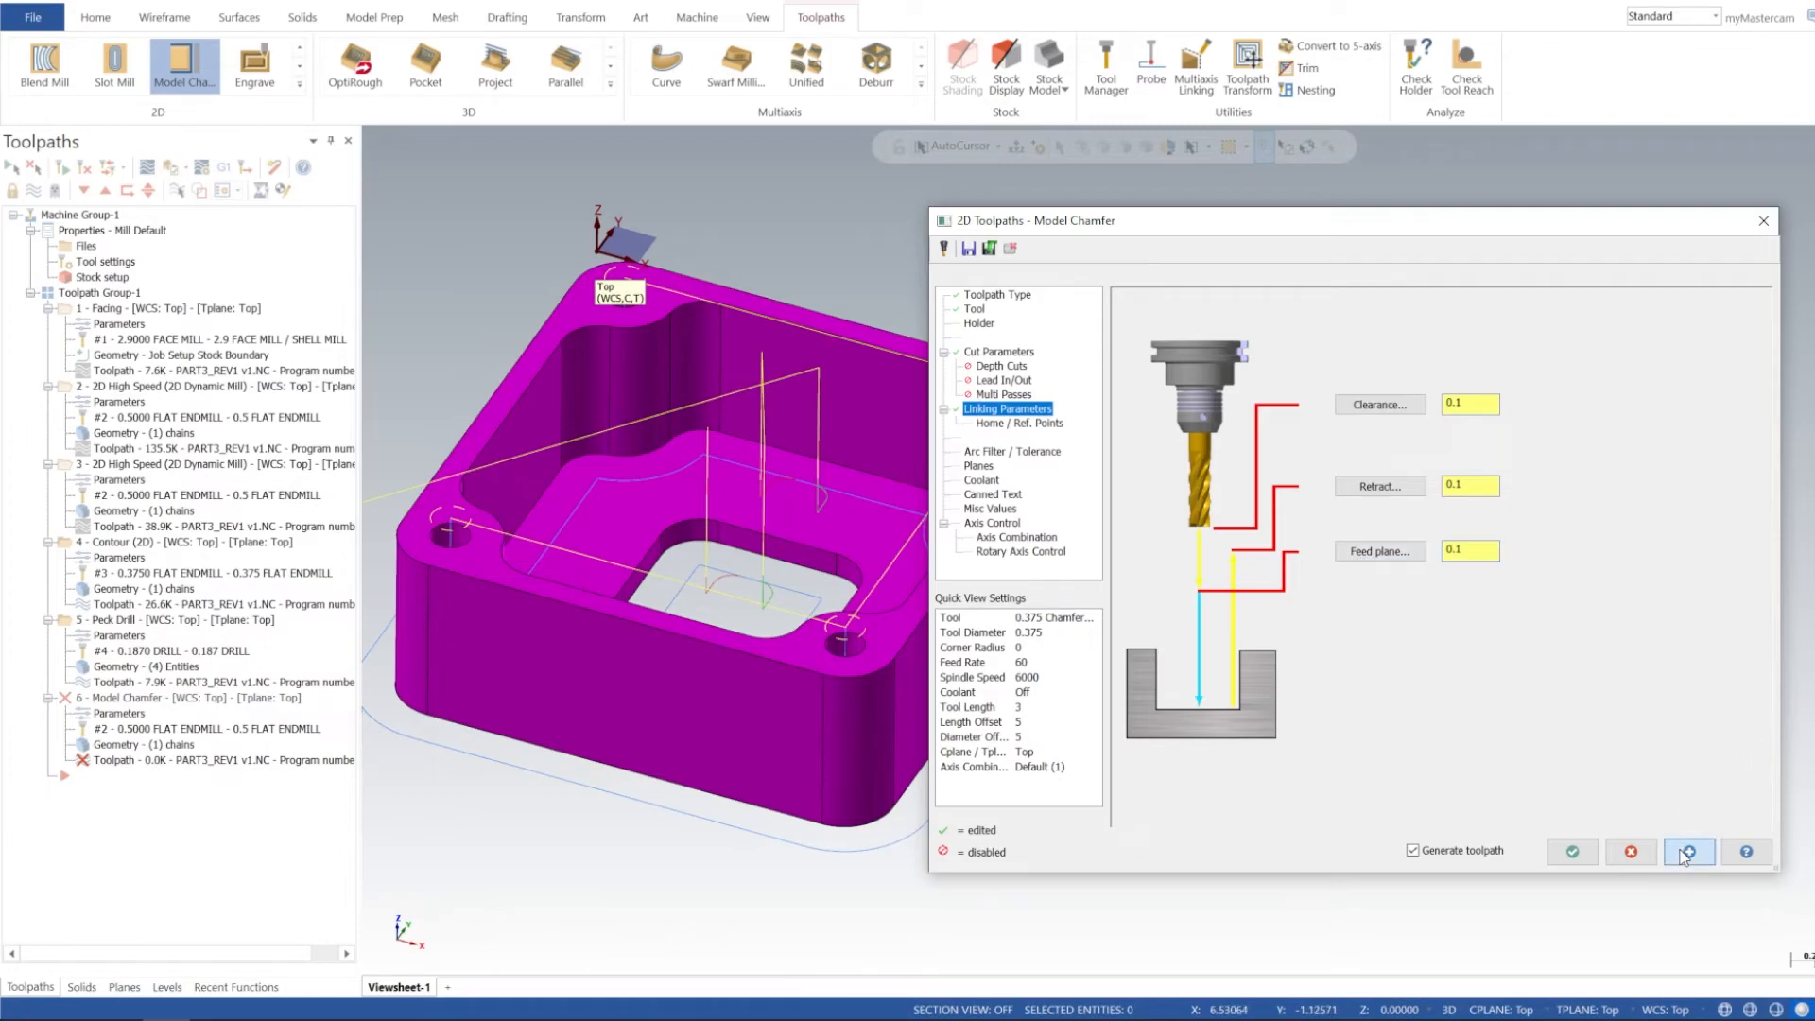
{"action": "left_click", "coordinate": [1569, 853]}
Step: Hide the toolpath displays of all operations except the Model Chamfer
{"action": "mouse_move", "coordinate": [1125, 475]}
{"action": "middle_mouse_down"}
{"action": "mouse_move", "coordinate": [1135, 559]}
{"action": "mouse_move", "coordinate": [1149, 448]}
{"action": "mouse_move", "coordinate": [1113, 503]}
{"action": "middle_mouse_up"}
{"action": "middle_click_drag", "start_coordinate": [764, 426], "coordinate": [1113, 412], "text": "shift"}
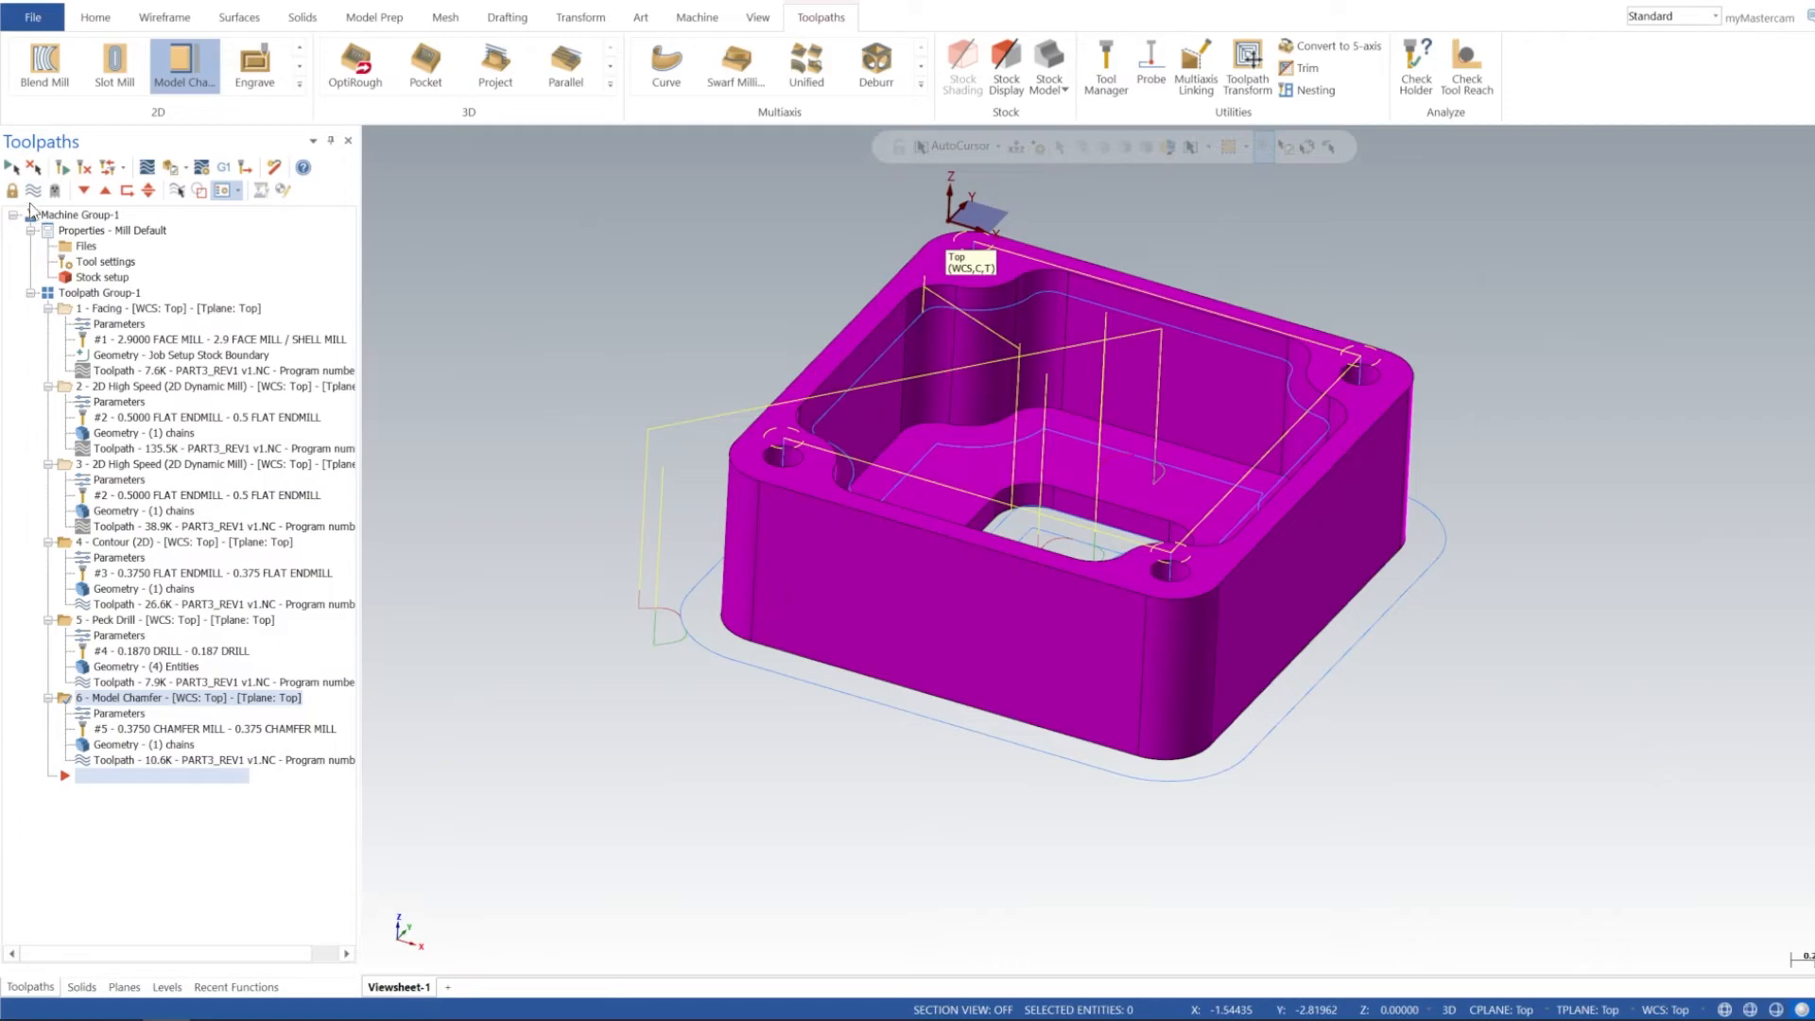
{"action": "left_click", "coordinate": [30, 193]}
{"action": "left_click", "coordinate": [29, 193]}
{"action": "left_click", "coordinate": [30, 193]}
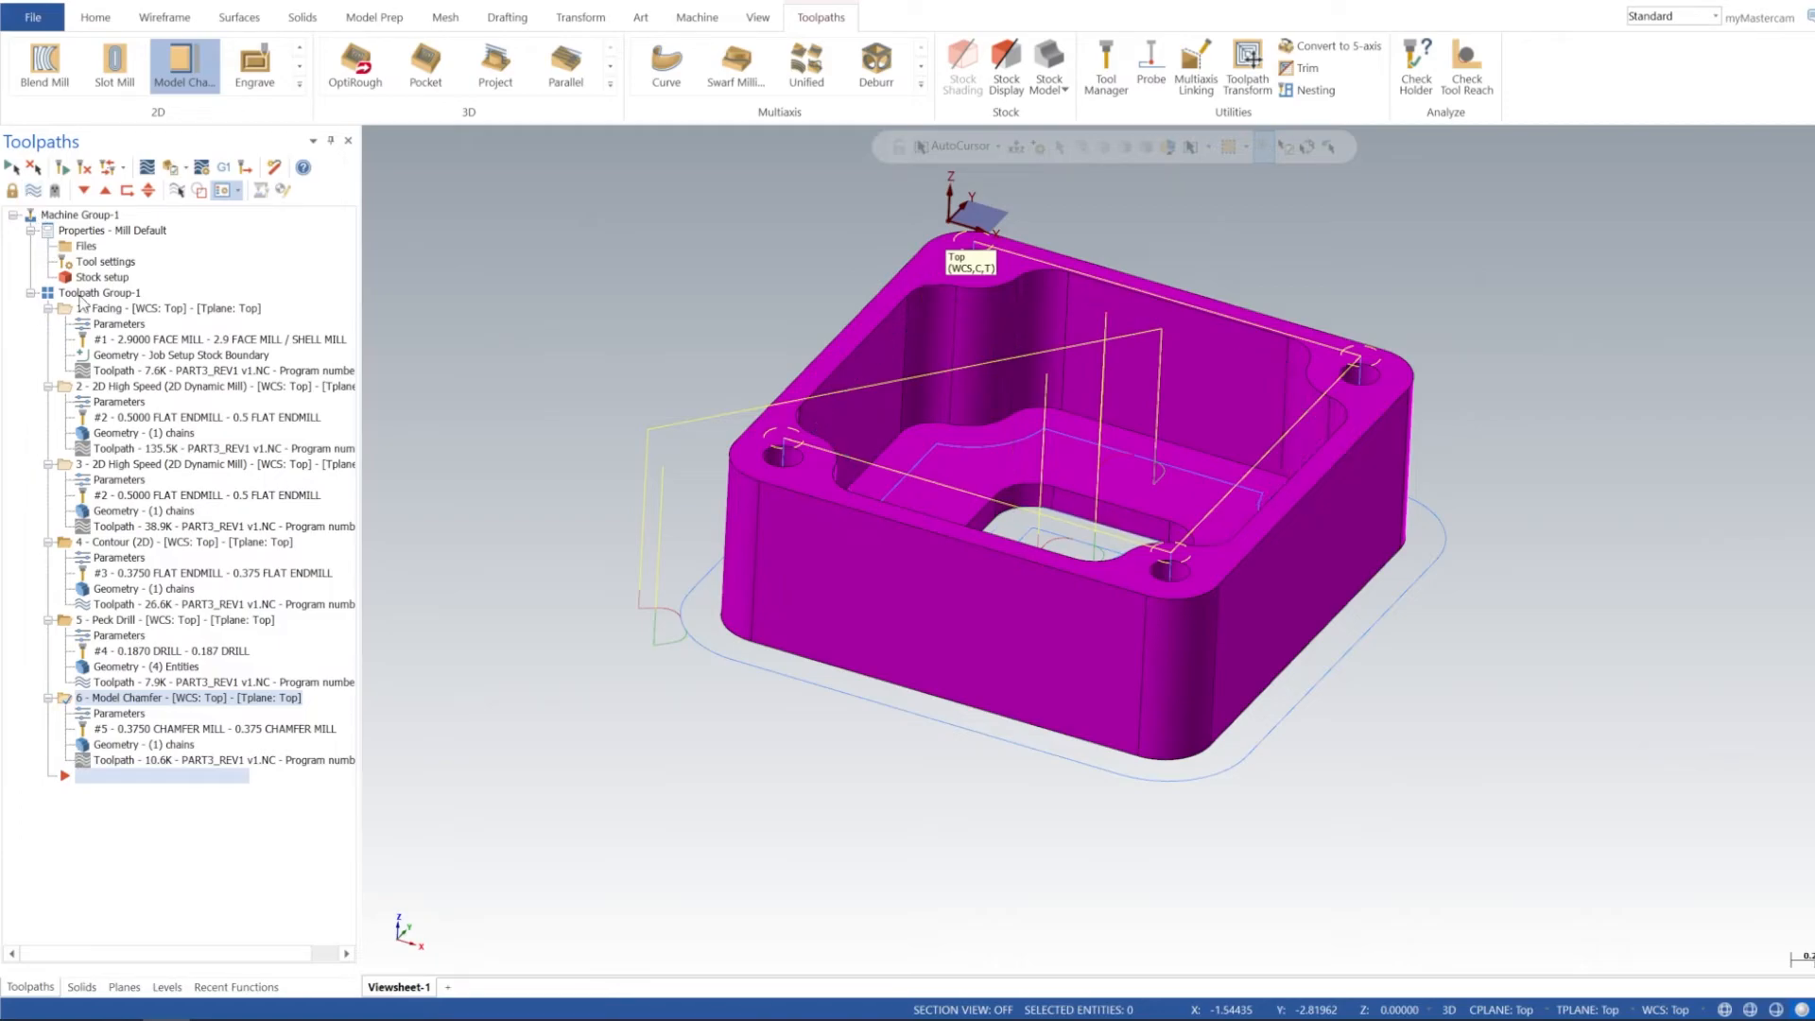
{"action": "left_click", "coordinate": [85, 294]}
{"action": "left_click", "coordinate": [33, 193]}
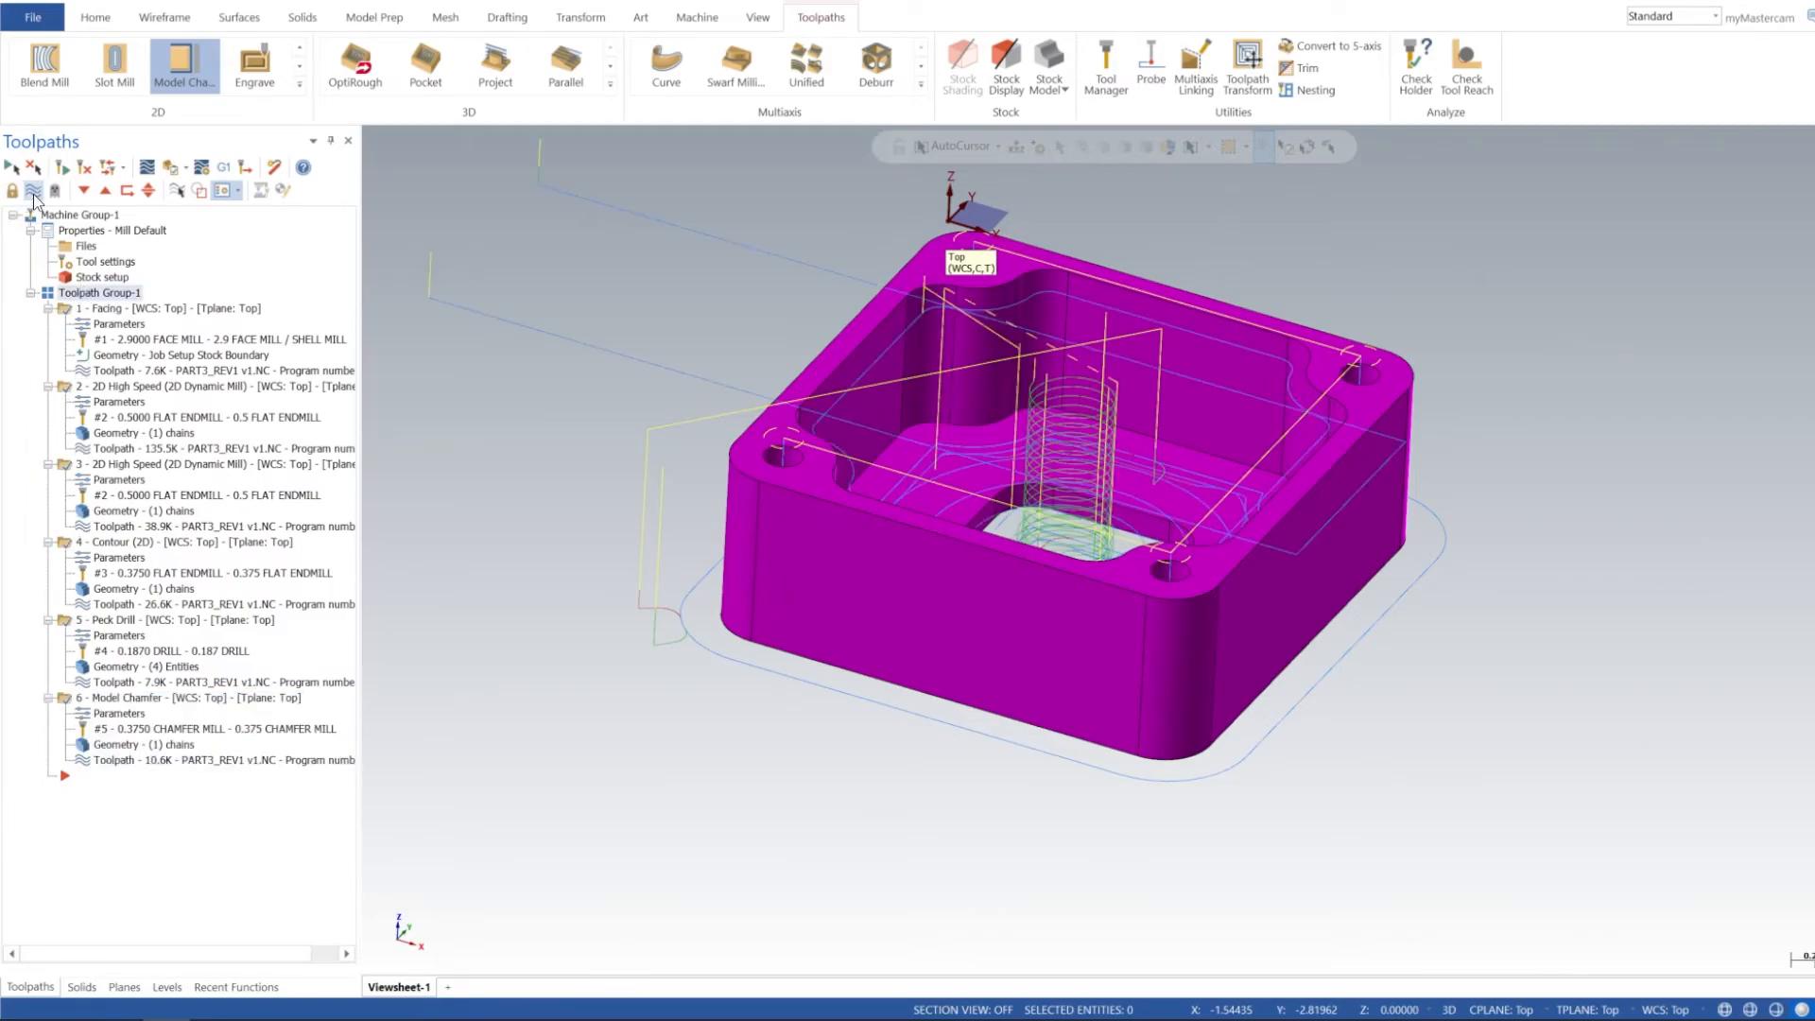
{"action": "left_click", "coordinate": [33, 193]}
{"action": "left_click", "coordinate": [142, 698]}
{"action": "left_click", "coordinate": [34, 192]}
Step: Examine the chamfer toolpath around the part's edges, toggling the model's translucency
{"action": "middle_click_drag", "start_coordinate": [1027, 355], "coordinate": [1040, 402]}
{"action": "mouse_move", "coordinate": [1181, 400]}
{"action": "middle_mouse_down"}
{"action": "mouse_move", "coordinate": [1122, 564]}
{"action": "mouse_move", "coordinate": [1147, 486]}
{"action": "mouse_move", "coordinate": [1059, 422]}
{"action": "mouse_move", "coordinate": [1159, 419]}
{"action": "mouse_move", "coordinate": [1146, 506]}
{"action": "mouse_move", "coordinate": [1135, 425]}
{"action": "middle_mouse_up"}
{"action": "key", "text": "ctrl+t"}
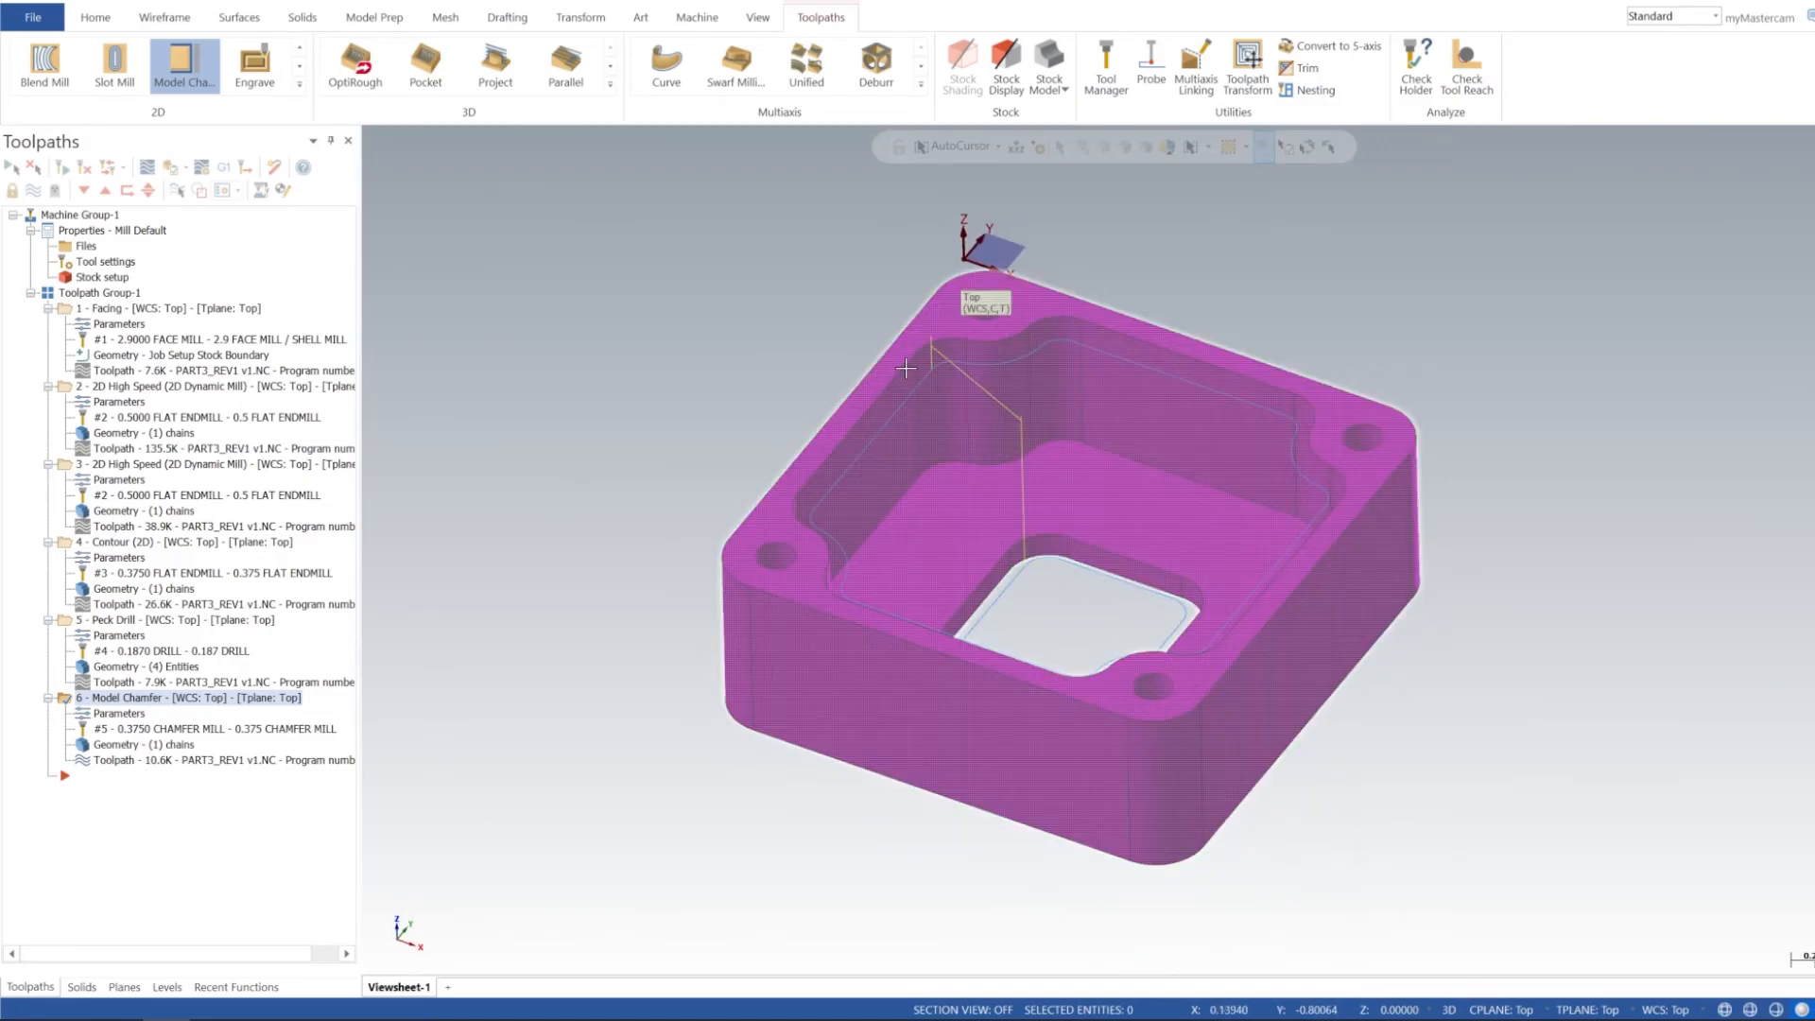
{"action": "key", "text": "ctrl+t"}
{"action": "key", "text": "ctrl+t"}
{"action": "key", "text": "ctrl+t"}
{"action": "key", "text": "ctrl+t"}
{"action": "key", "text": "ctrl+t"}
{"action": "scroll", "coordinate": [1173, 329], "scroll_direction": "up", "scroll_amount": 1}
{"action": "middle_click_drag", "start_coordinate": [1171, 329], "coordinate": [1095, 394], "text": "shift"}
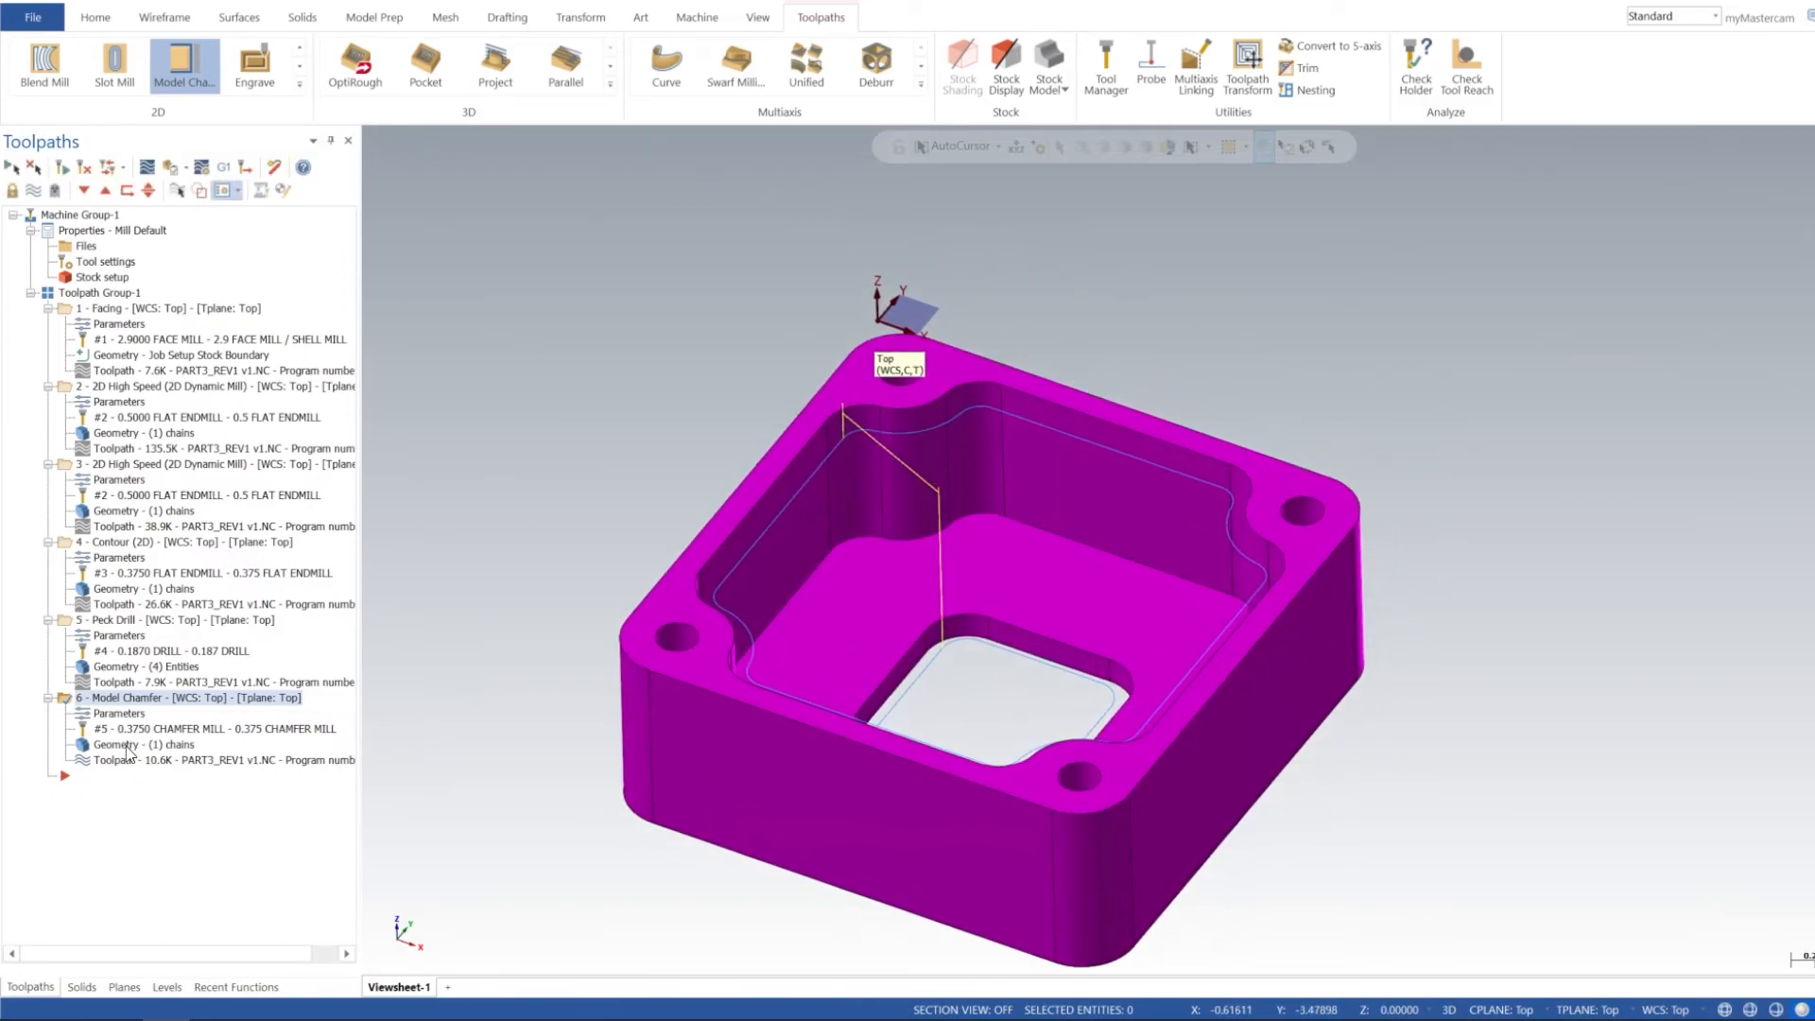
Step: Inspect the individual loops and their directions in the Model Chamfer's solid chain, then close the Chain Manager
{"action": "right_click", "coordinate": [73, 244]}
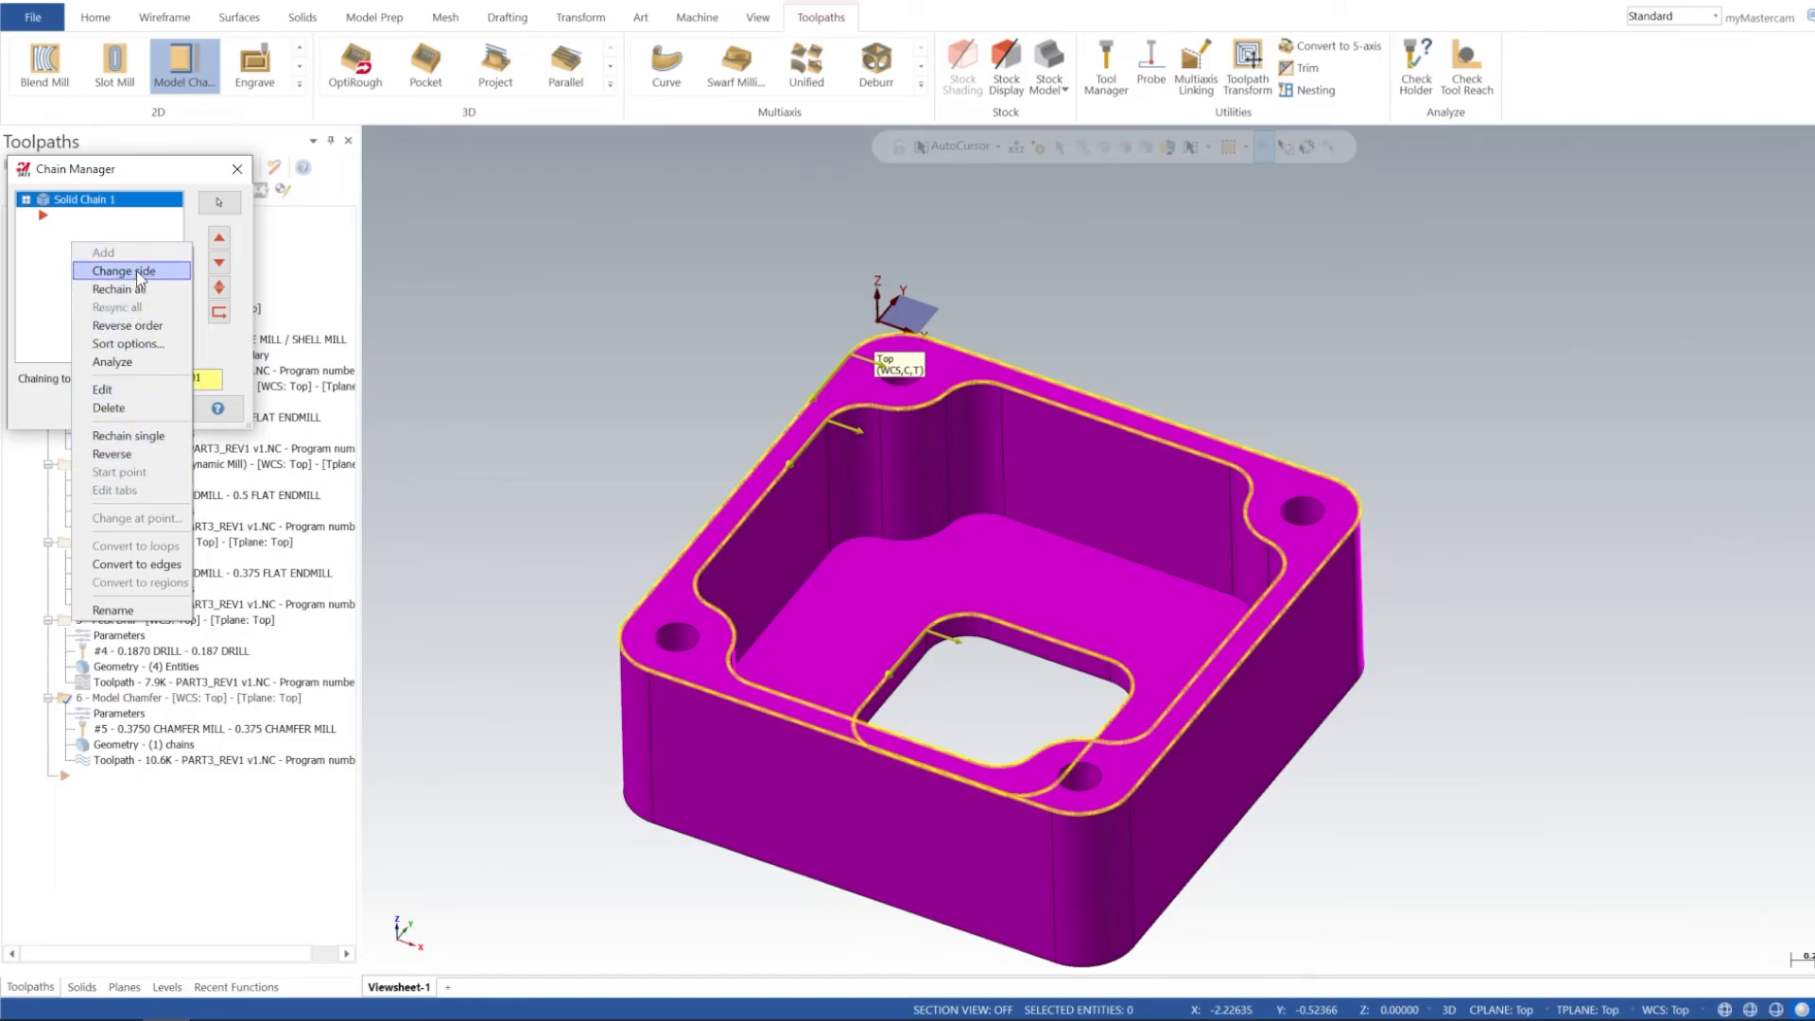
{"action": "left_click", "coordinate": [36, 209]}
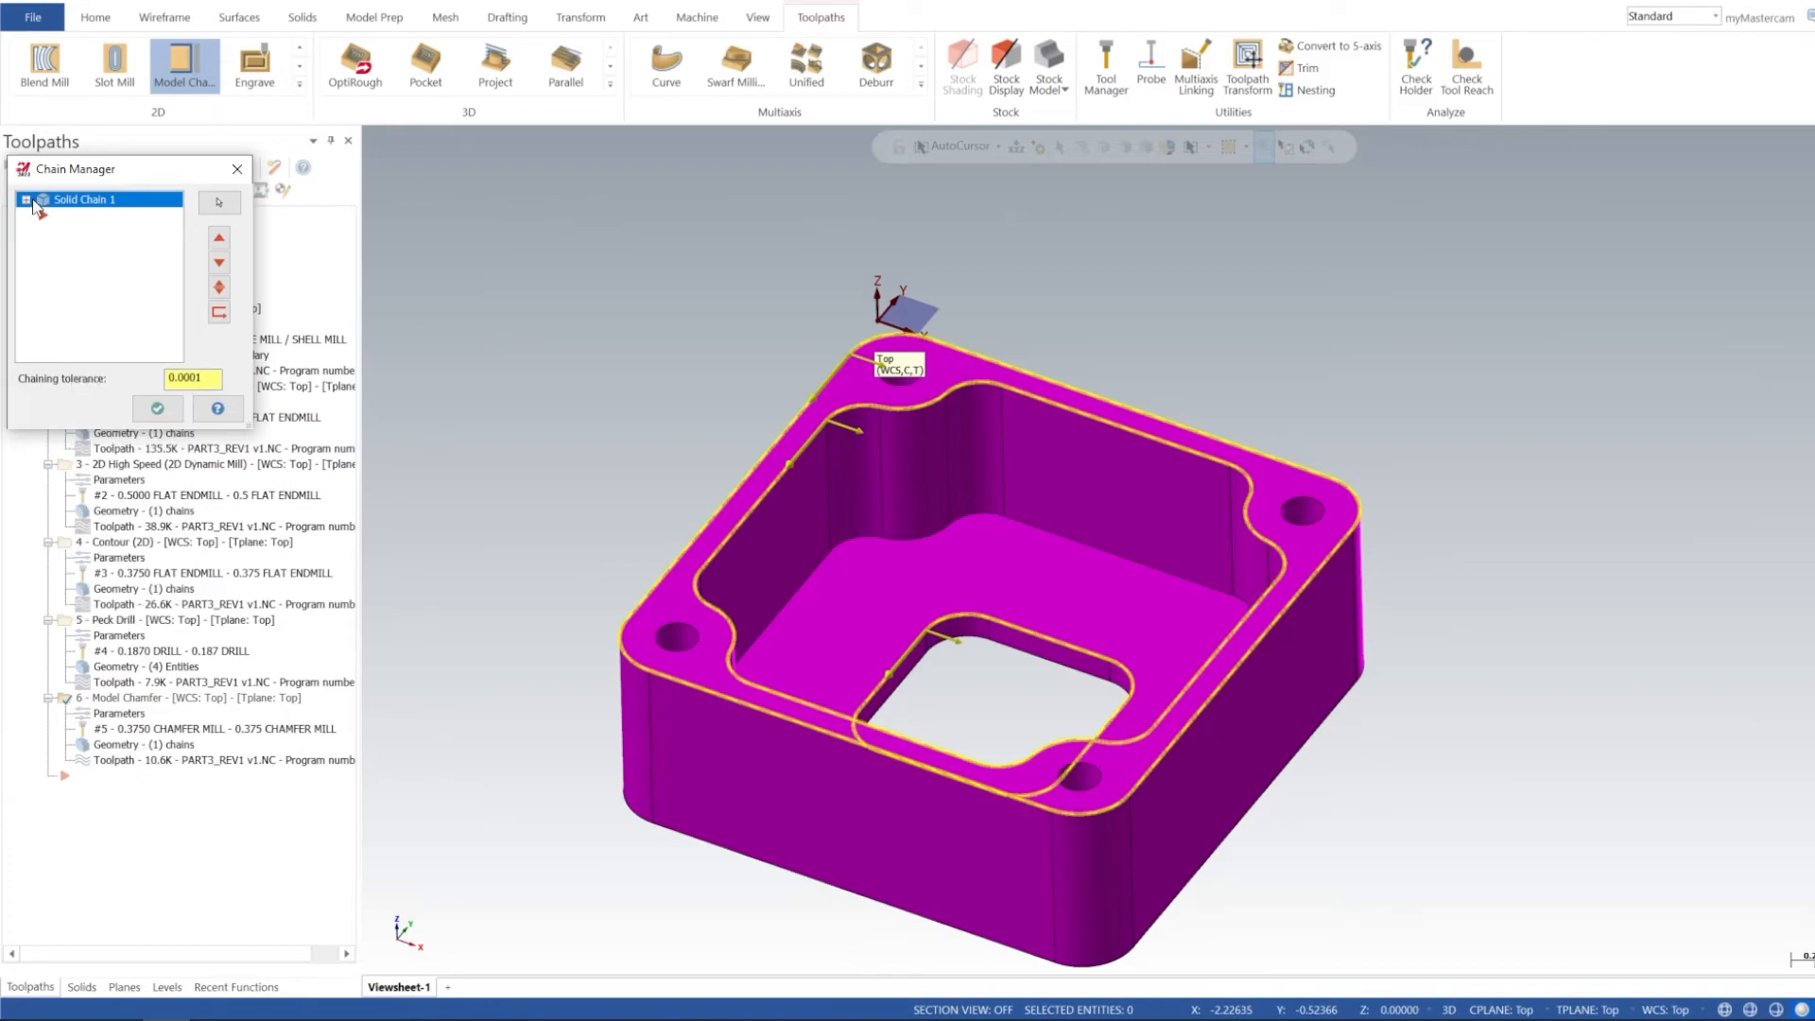
{"action": "left_click", "coordinate": [26, 200]}
{"action": "left_click", "coordinate": [91, 216]}
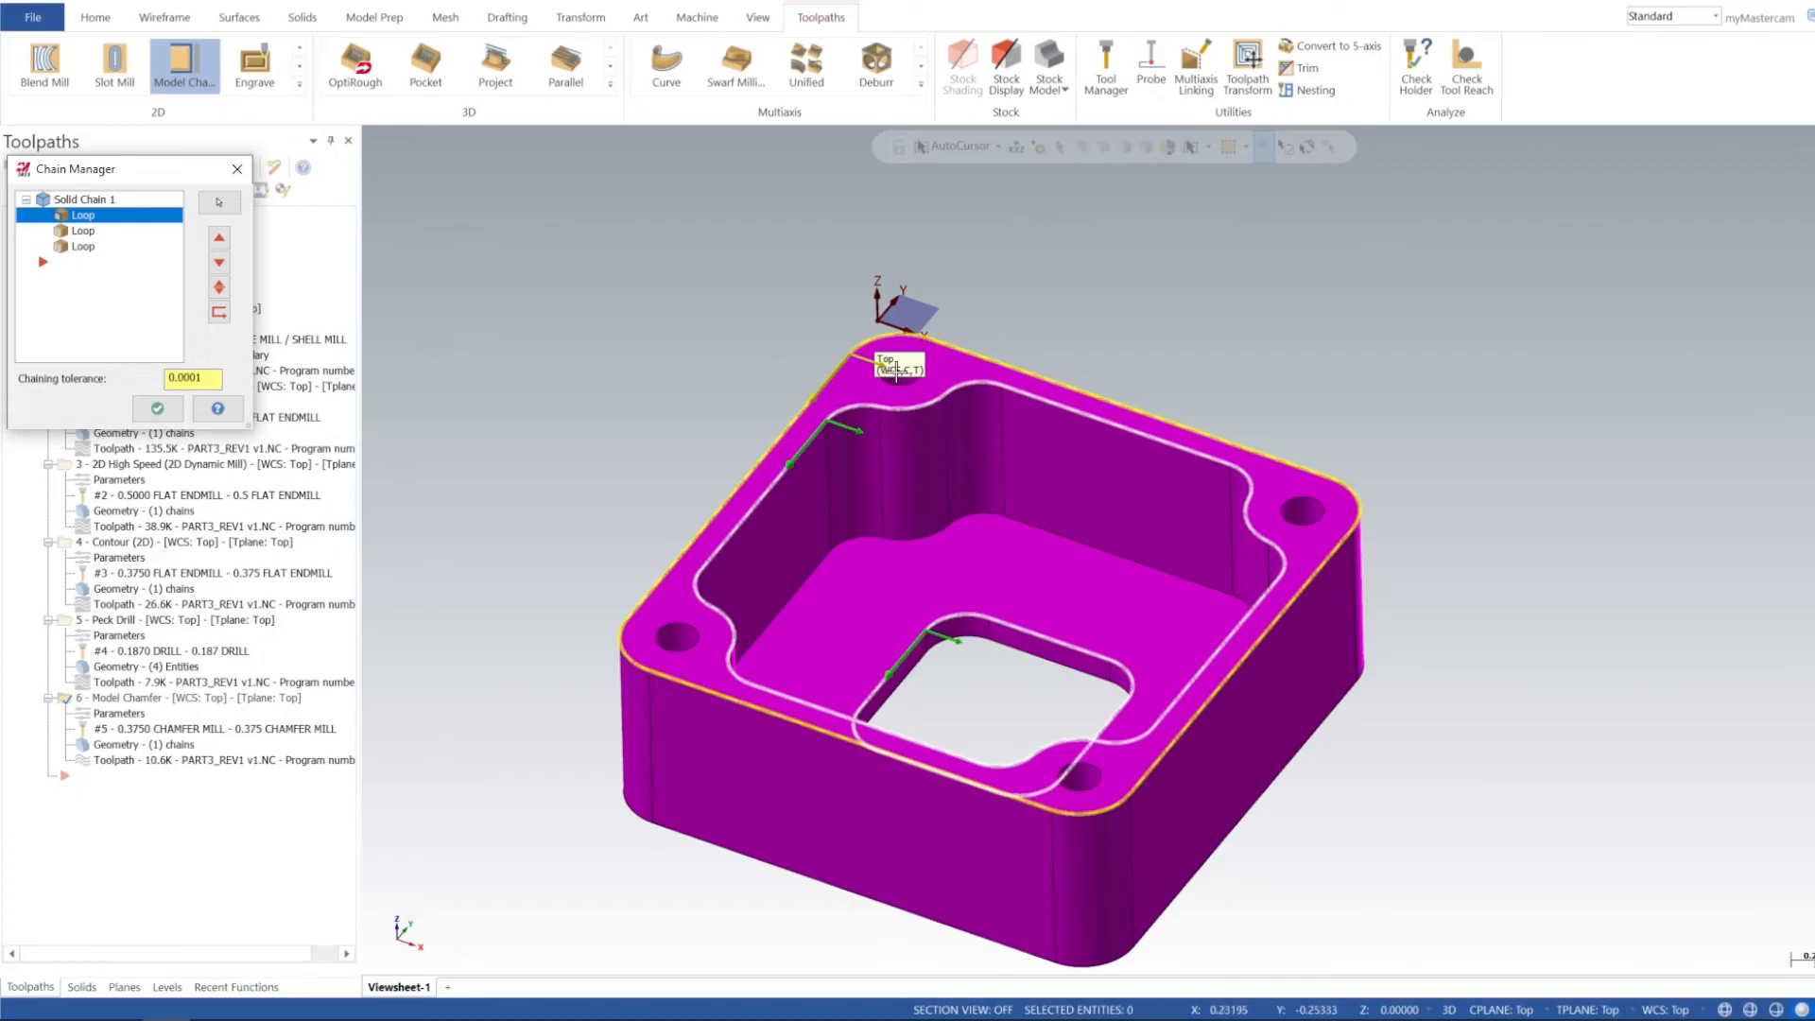
{"action": "middle_click_drag", "start_coordinate": [974, 550], "coordinate": [1119, 627]}
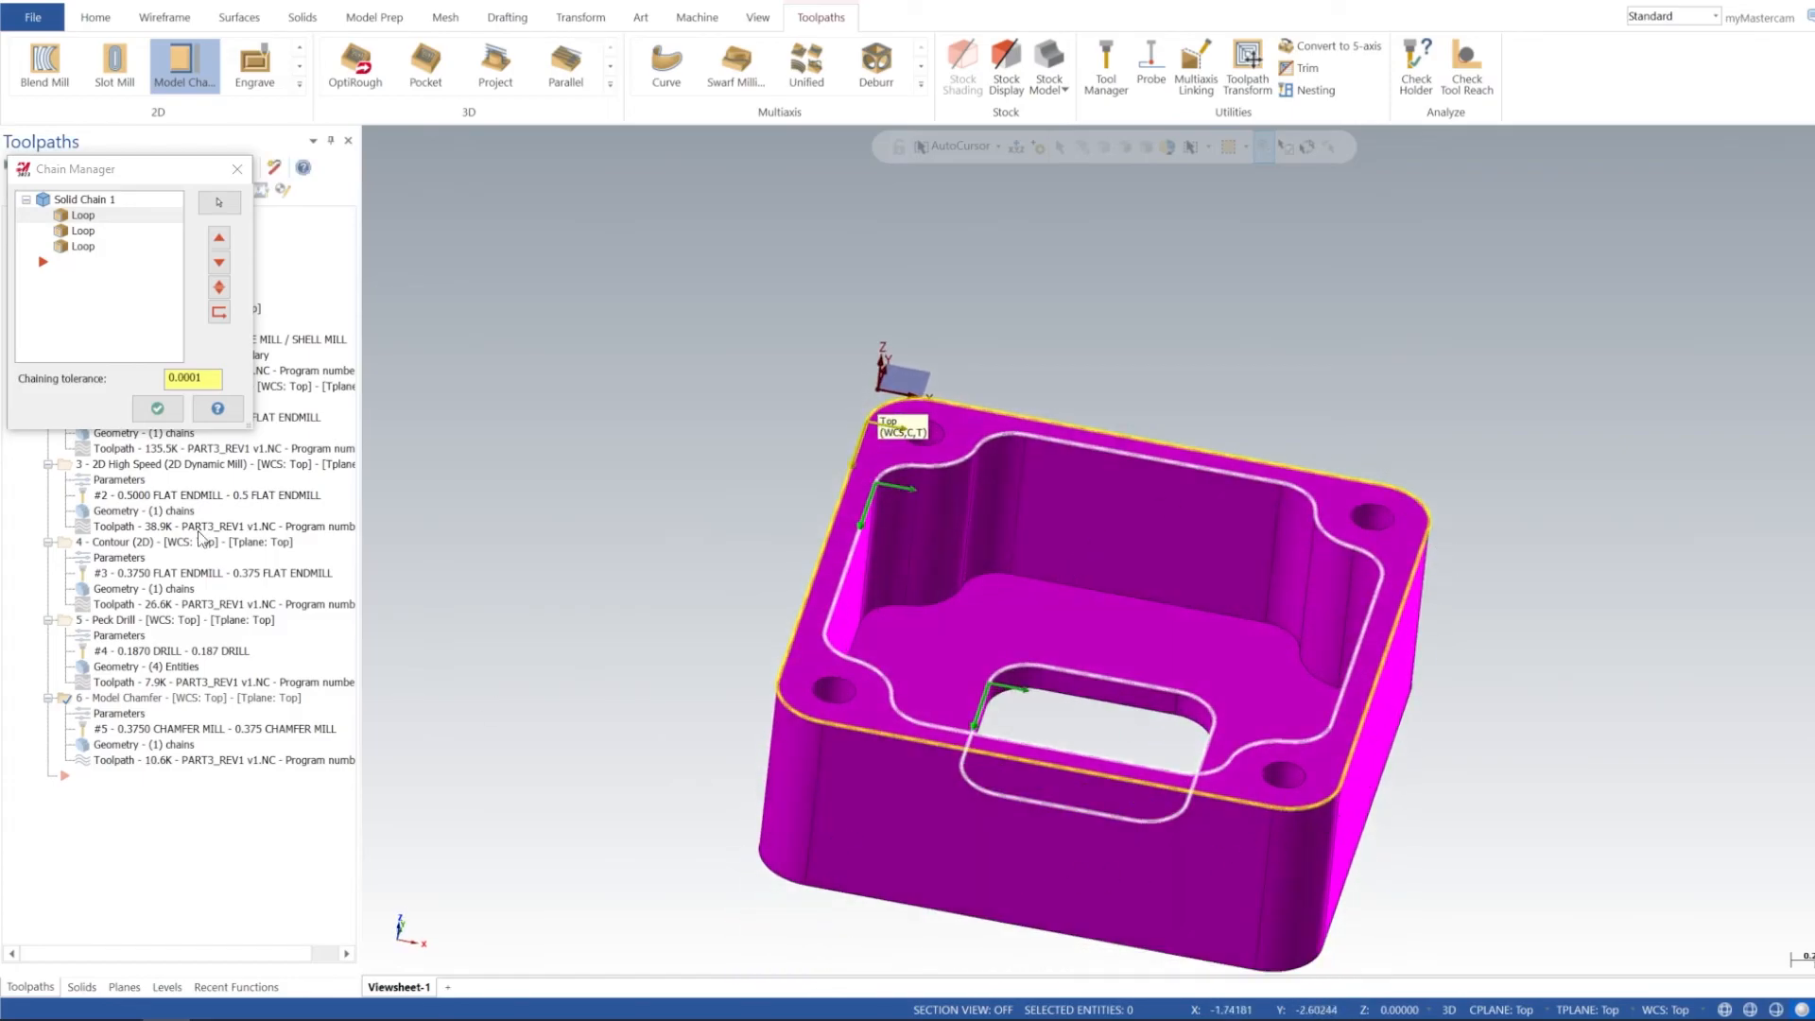
{"action": "left_click", "coordinate": [157, 408]}
{"action": "middle_click_drag", "start_coordinate": [1056, 593], "coordinate": [1181, 586]}
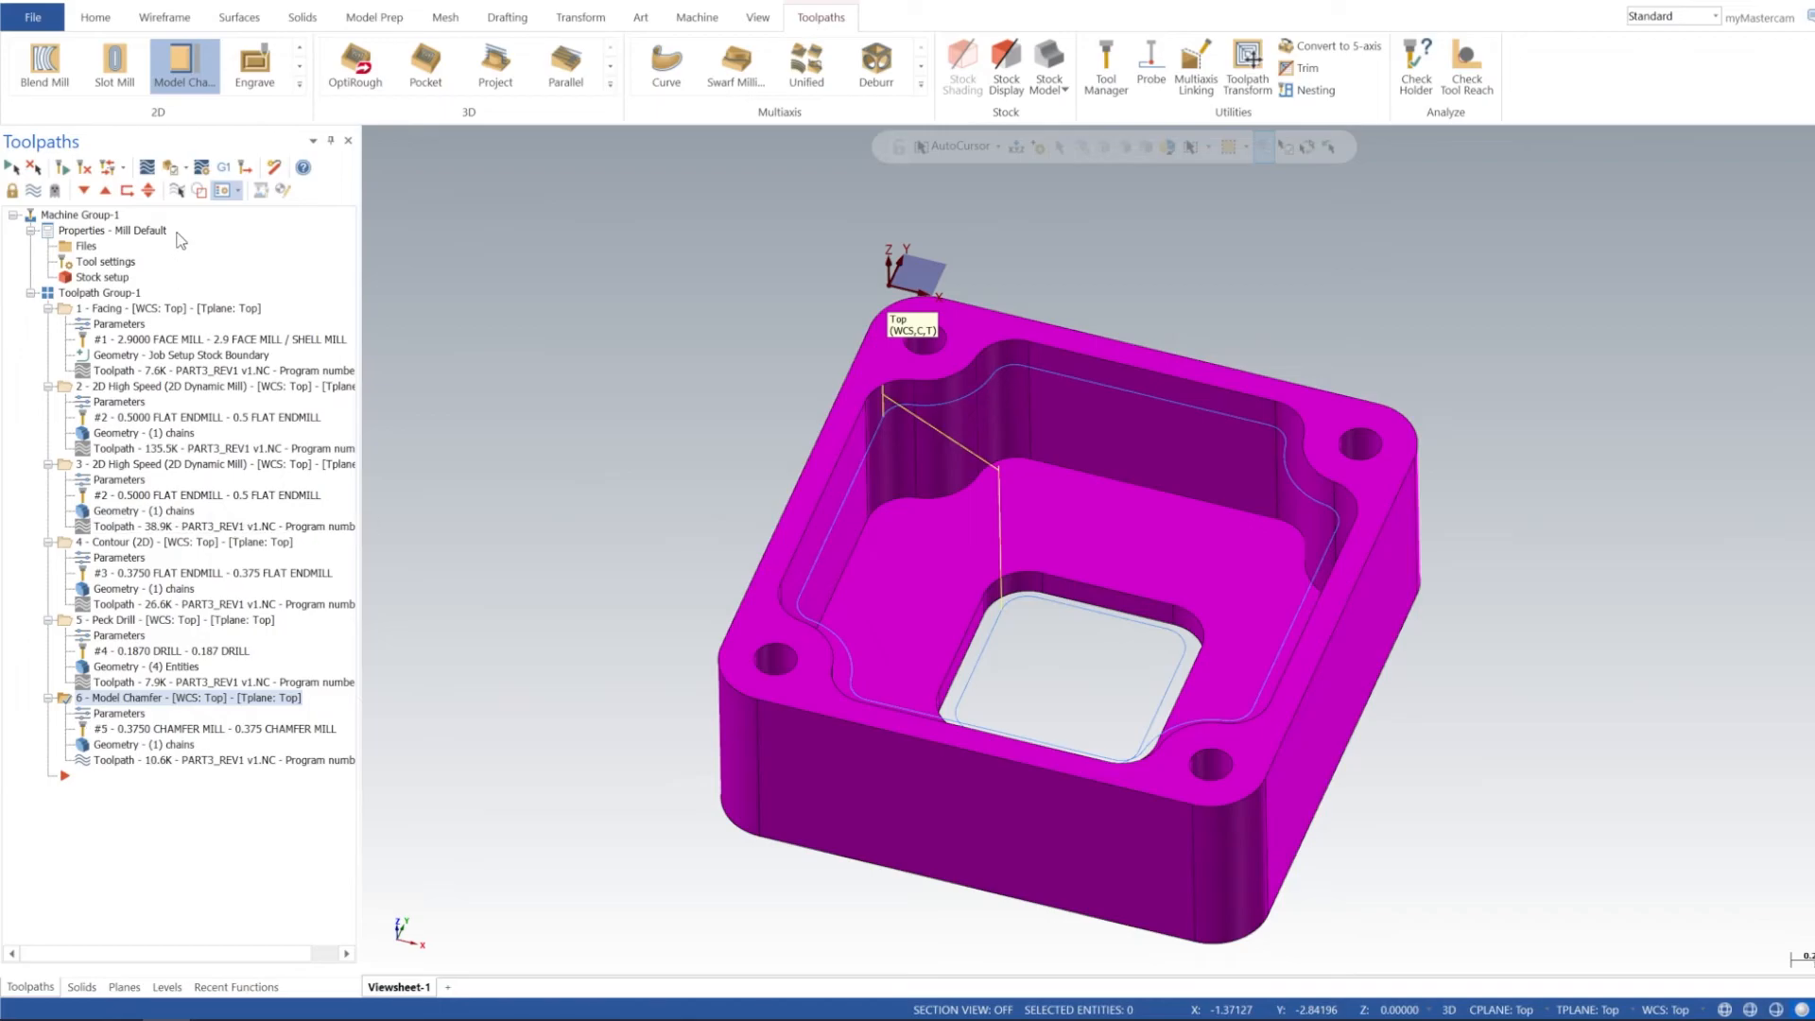
Step: Start another Model Chamfer operation and check its 0.375 chamfer mill and linking parameters
{"action": "left_click", "coordinate": [90, 294]}
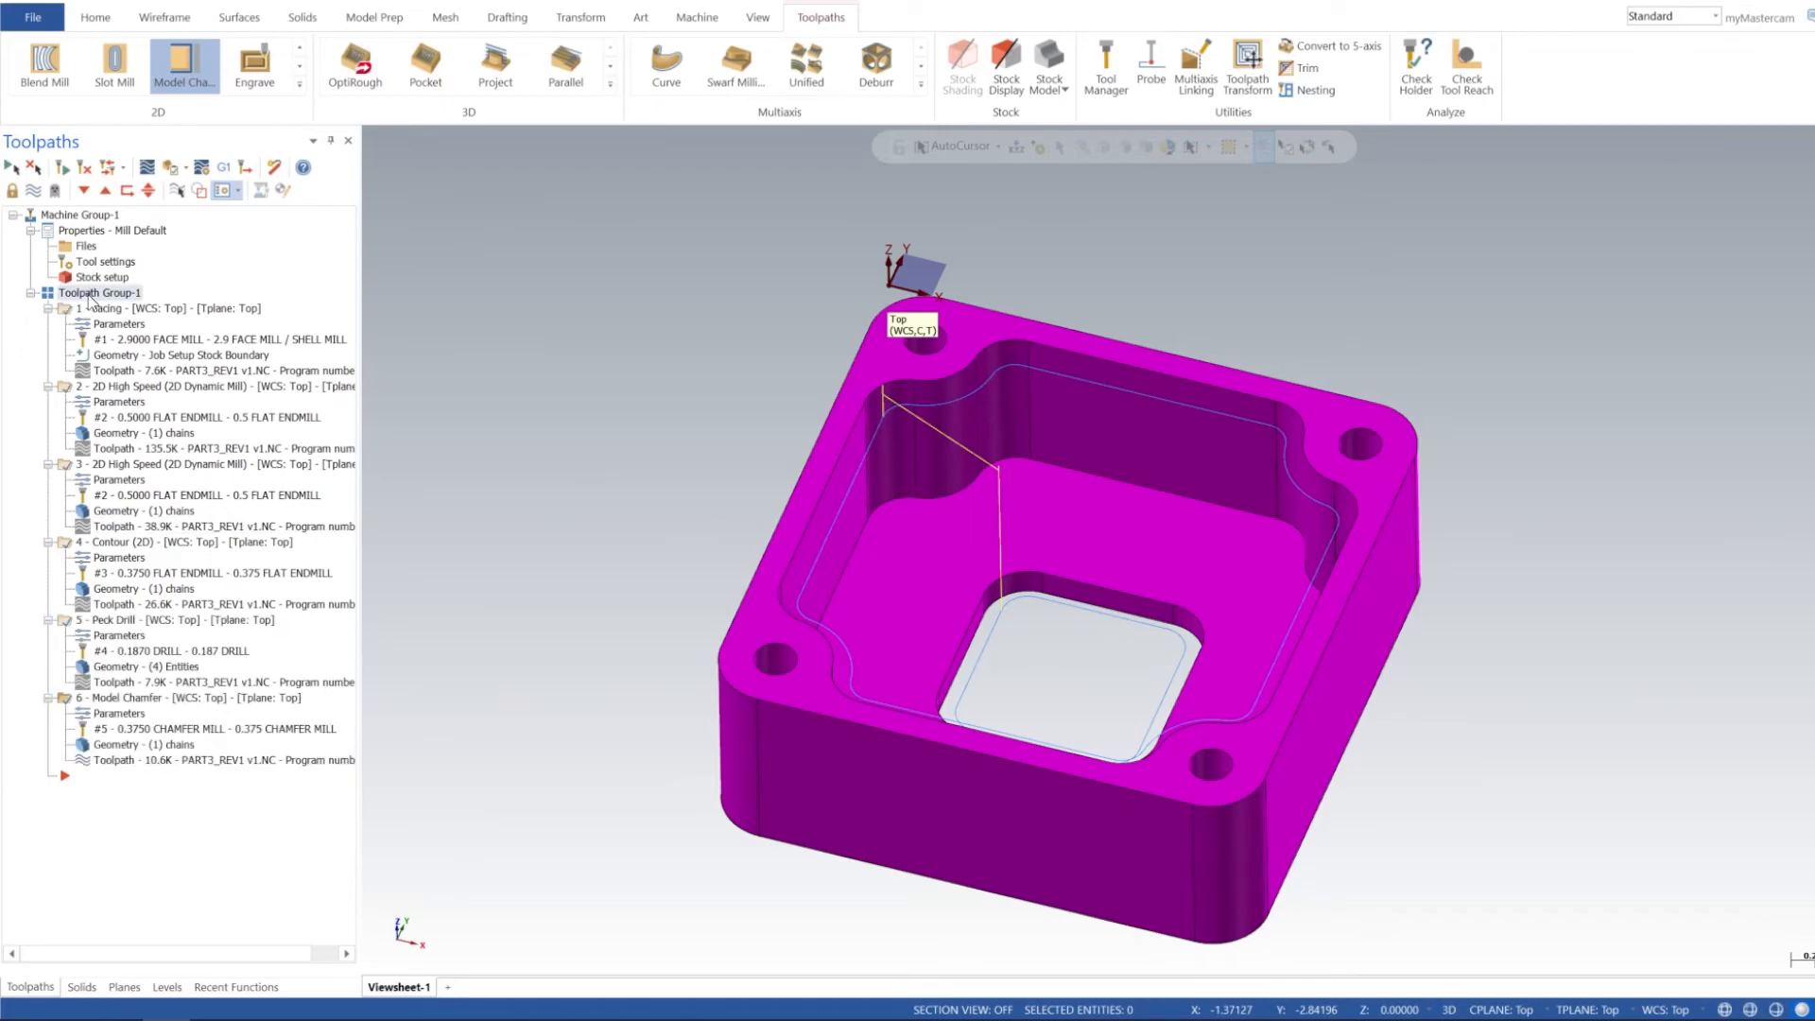
{"action": "left_click", "coordinate": [150, 167]}
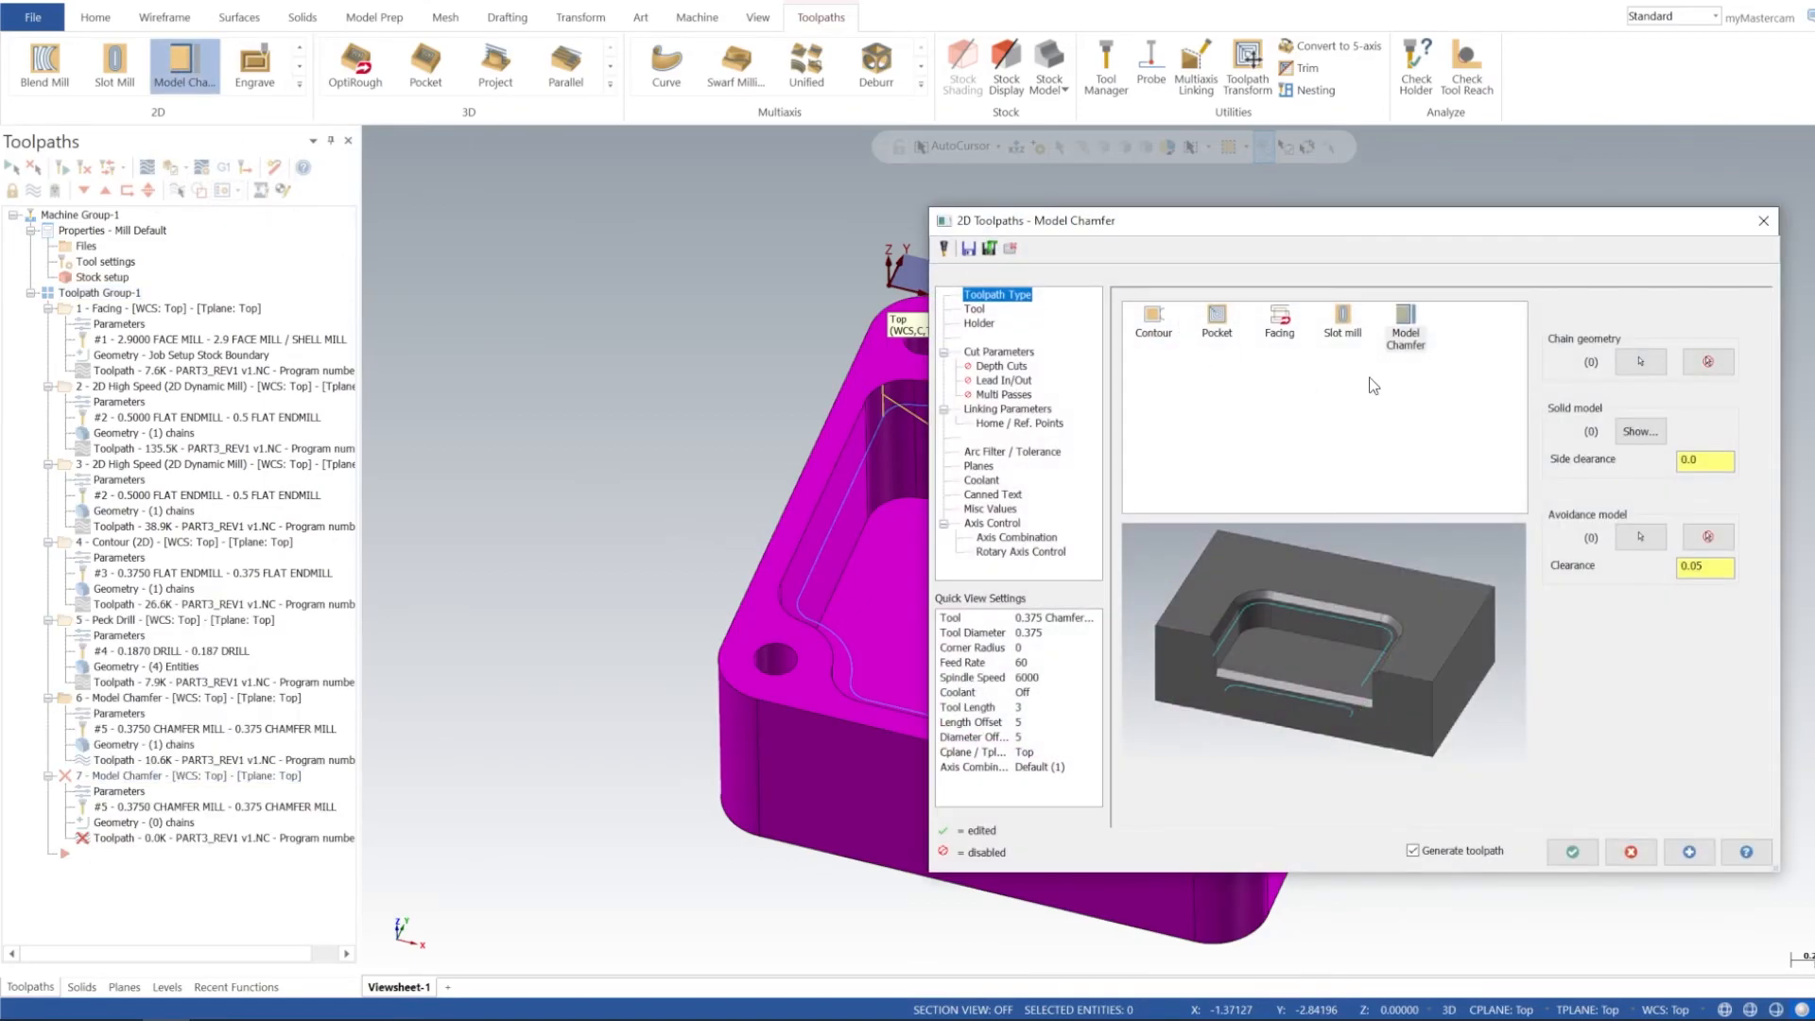
{"action": "left_click", "coordinate": [974, 310]}
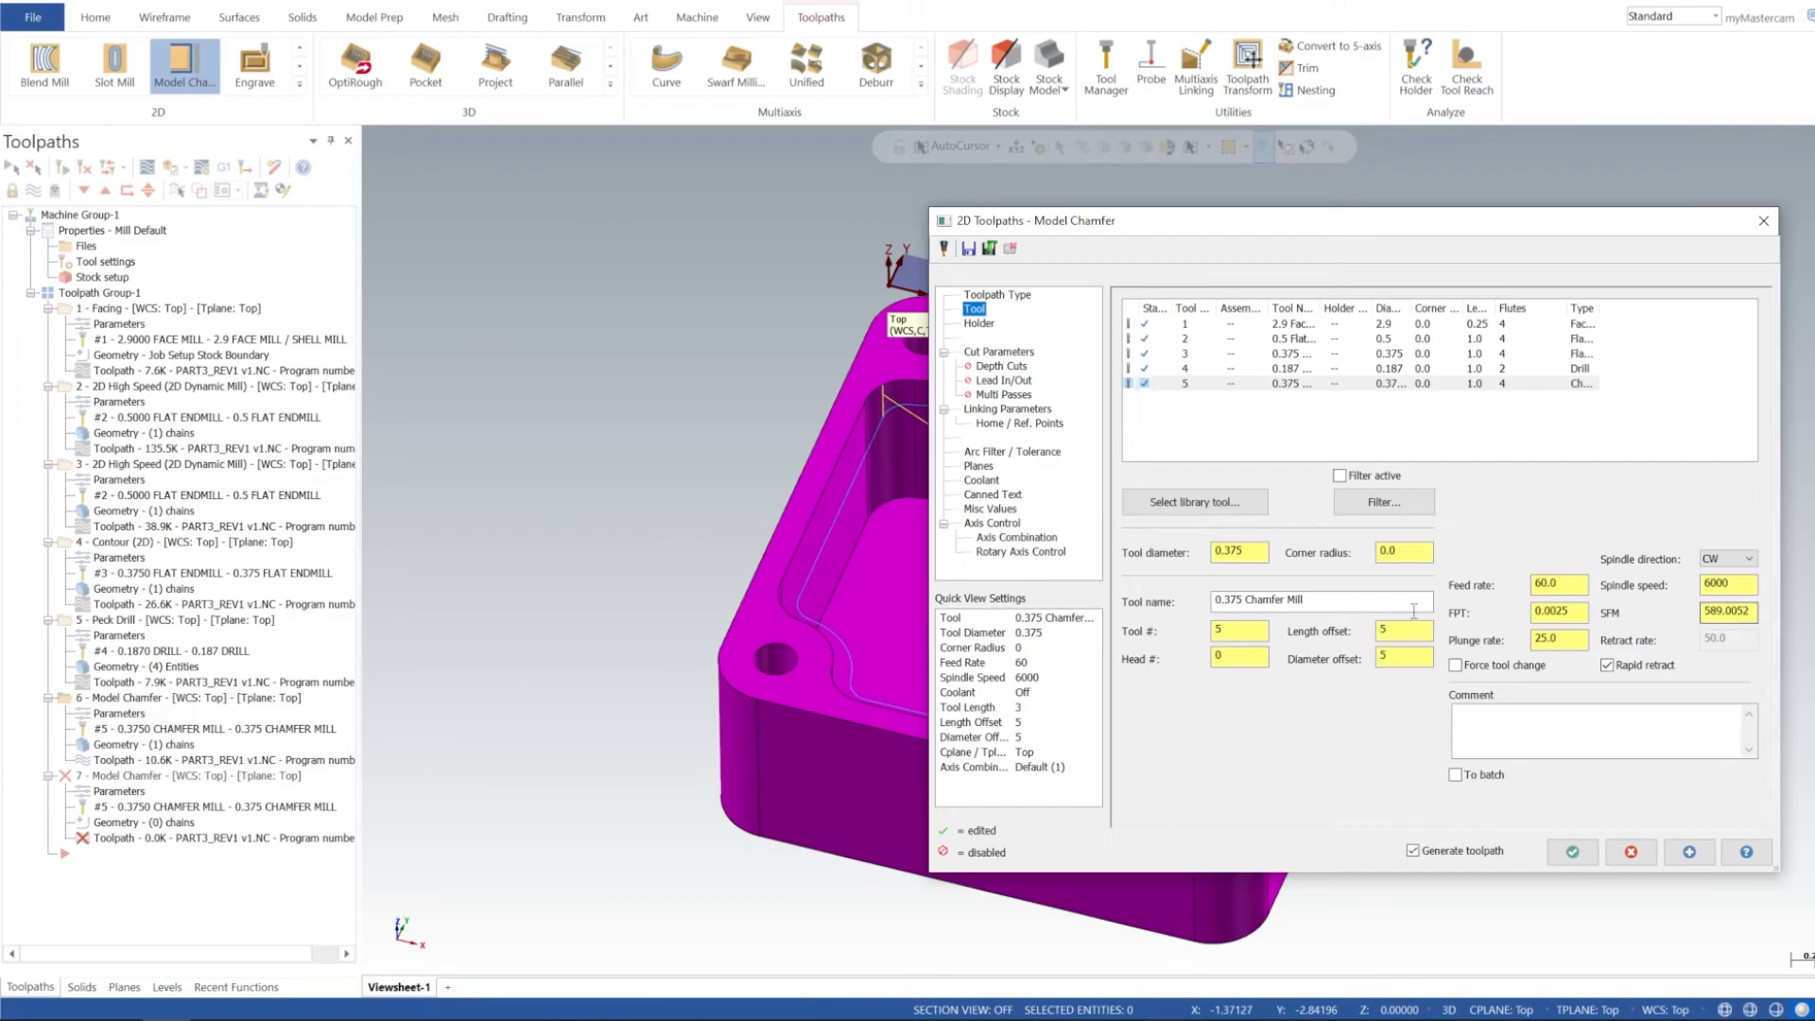
{"action": "left_click", "coordinate": [1014, 410]}
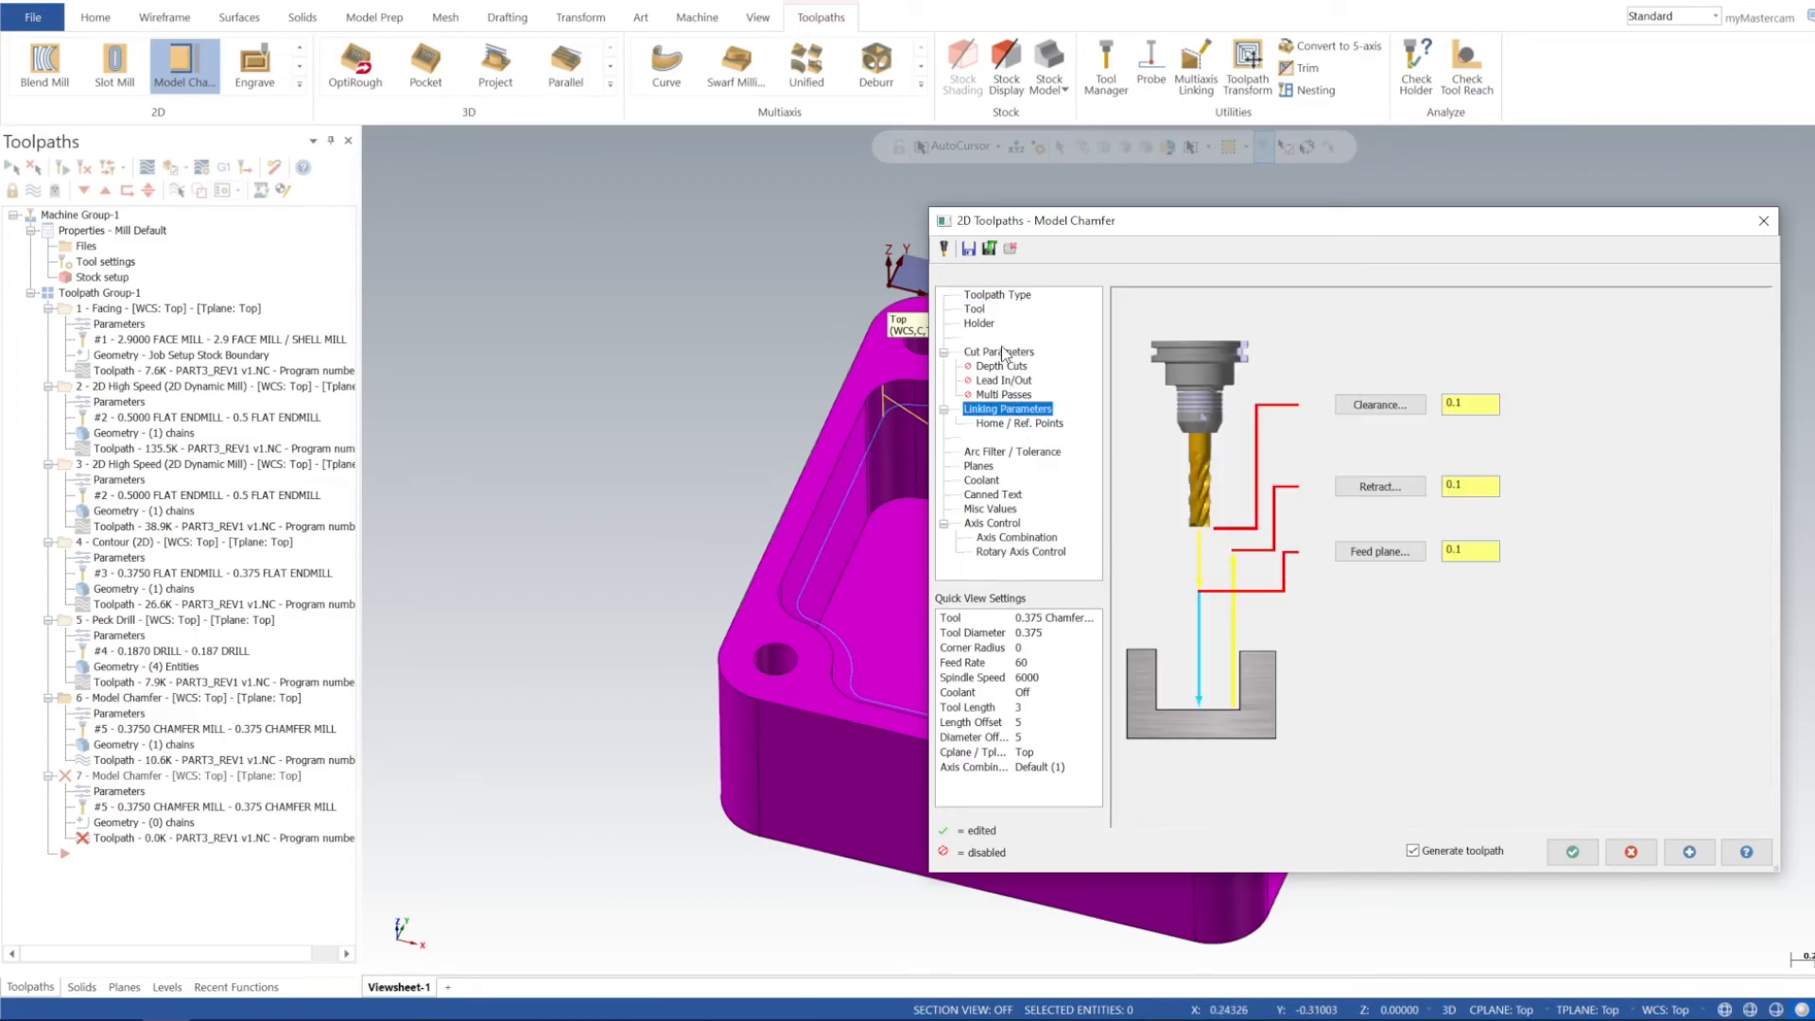
{"action": "left_click", "coordinate": [997, 295]}
Step: Chain the outer edge loop of the part's top face as the chamfer geometry and generate the toolpath
{"action": "left_click", "coordinate": [1641, 366]}
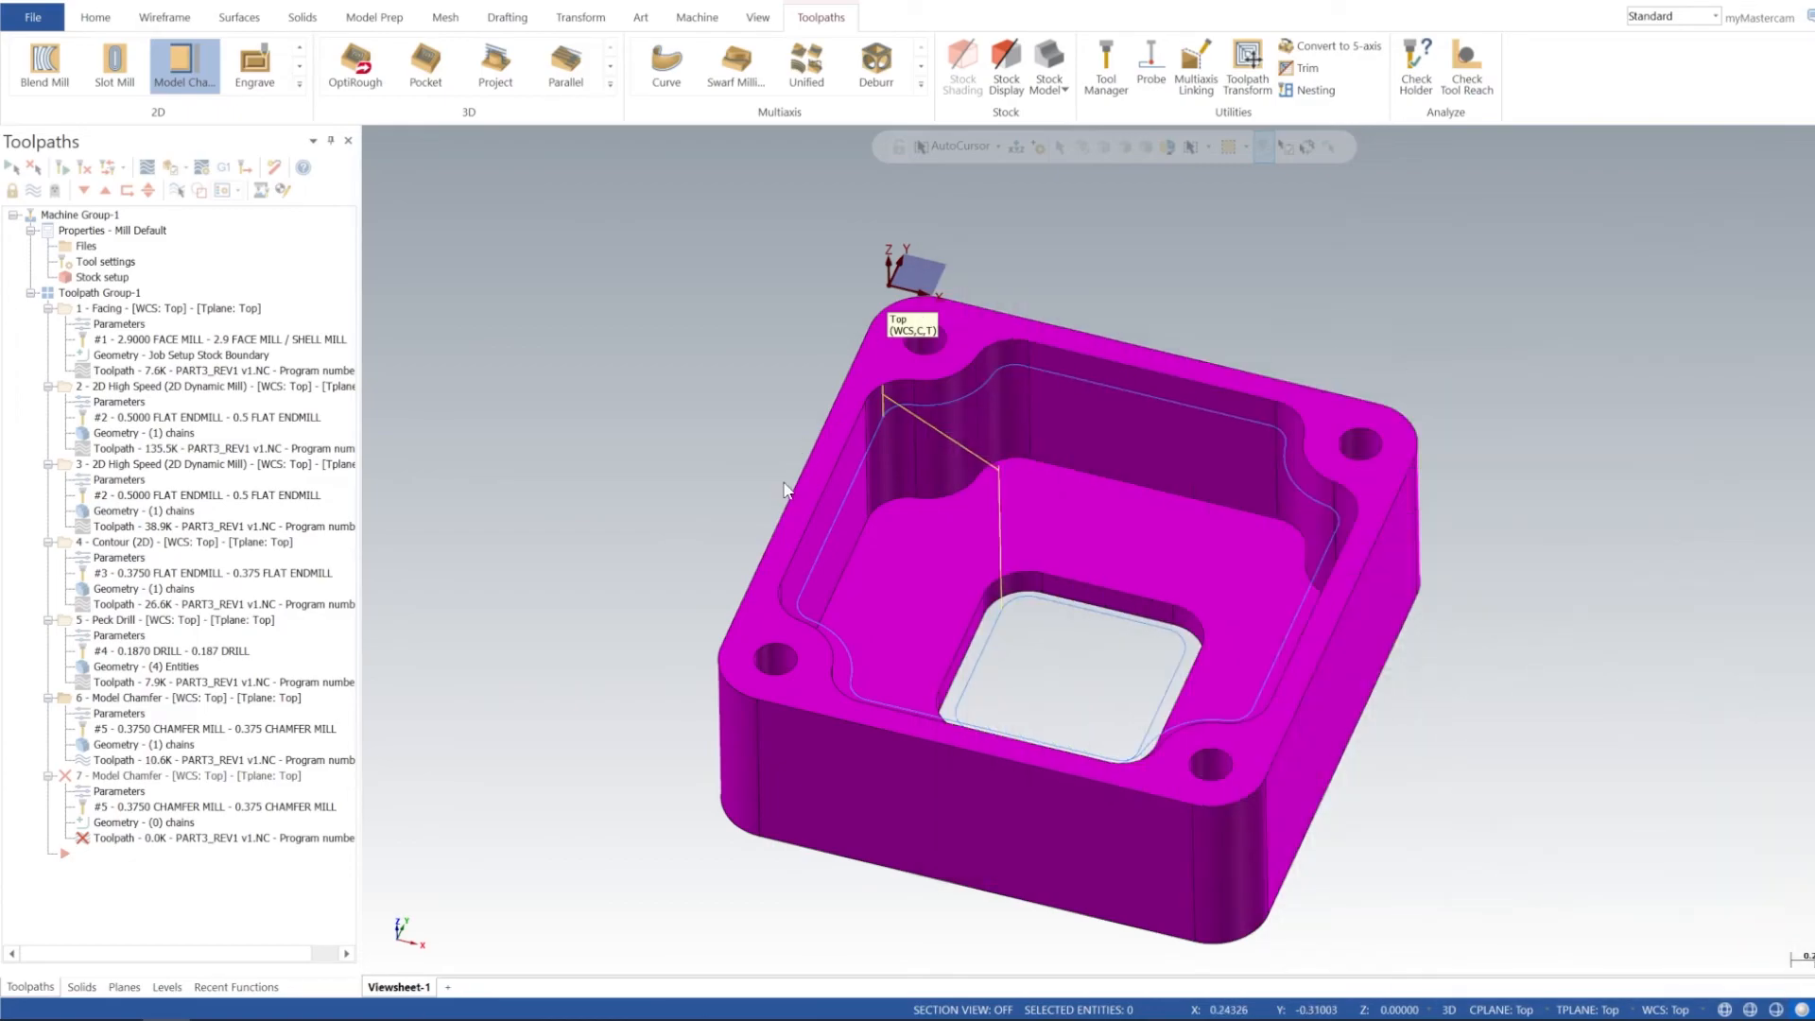
{"action": "left_click", "coordinate": [795, 511]}
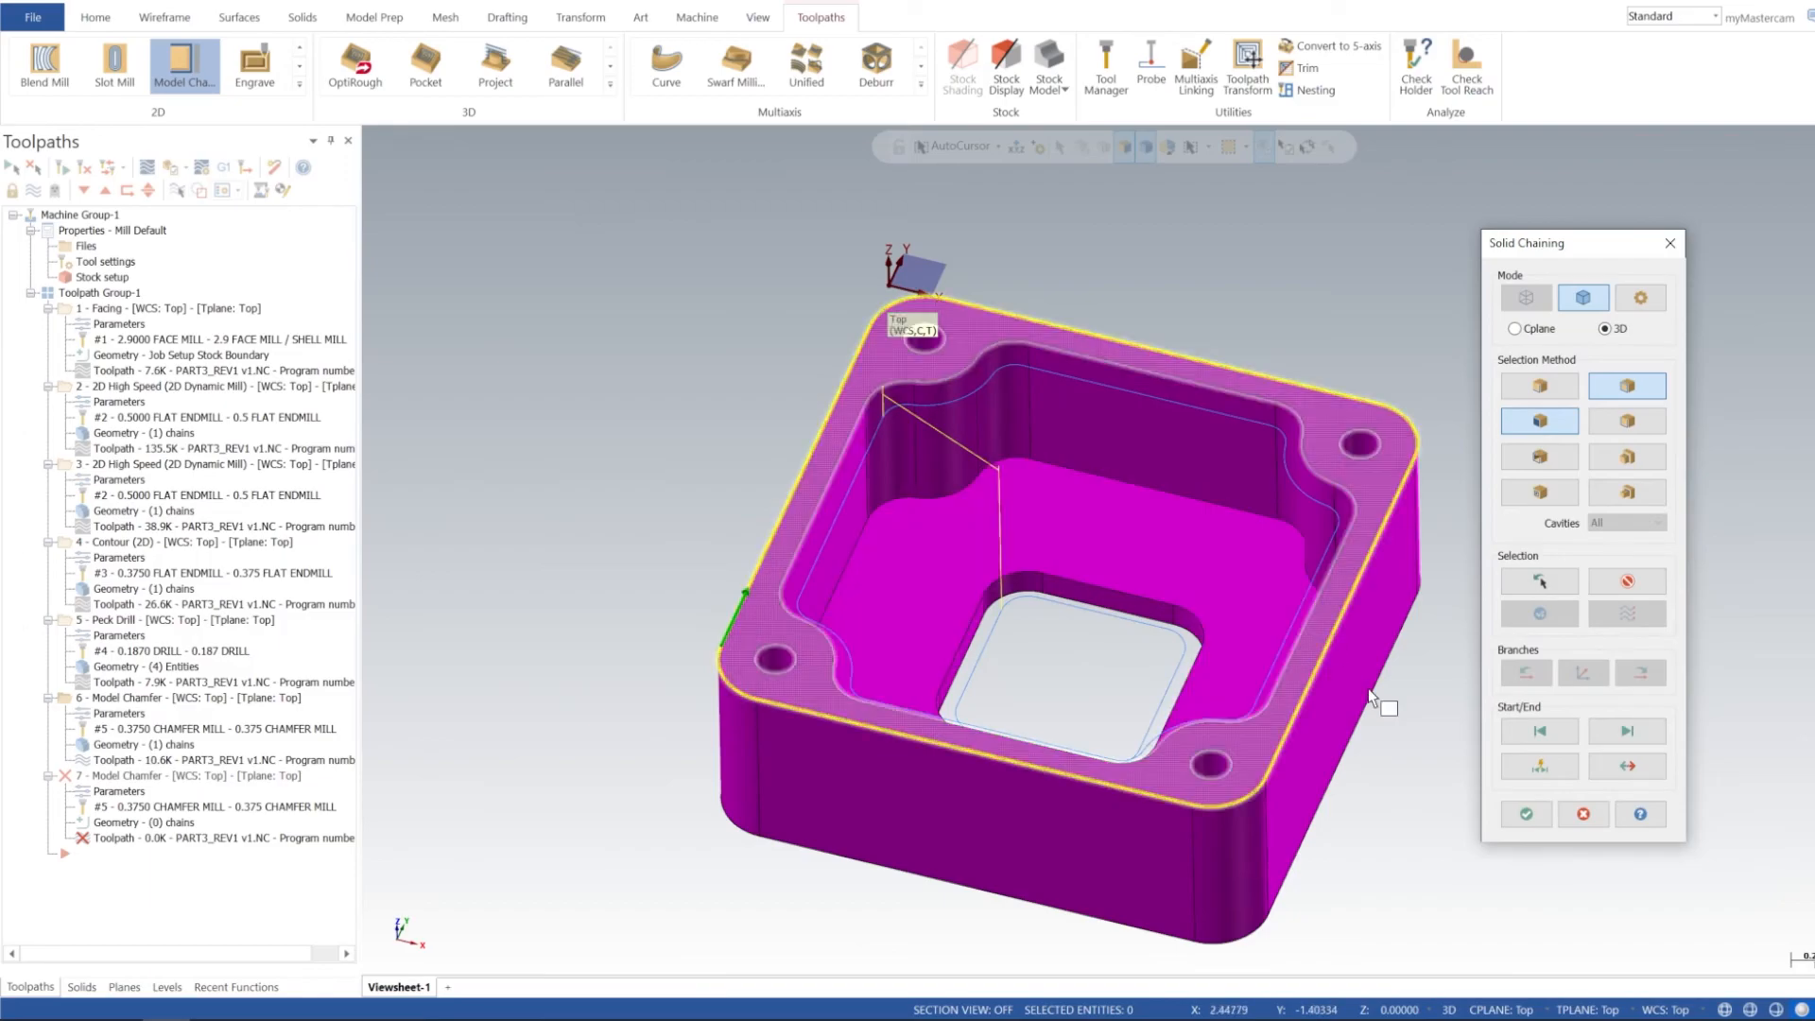
{"action": "left_click", "coordinate": [1526, 814]}
{"action": "left_click", "coordinate": [1573, 851]}
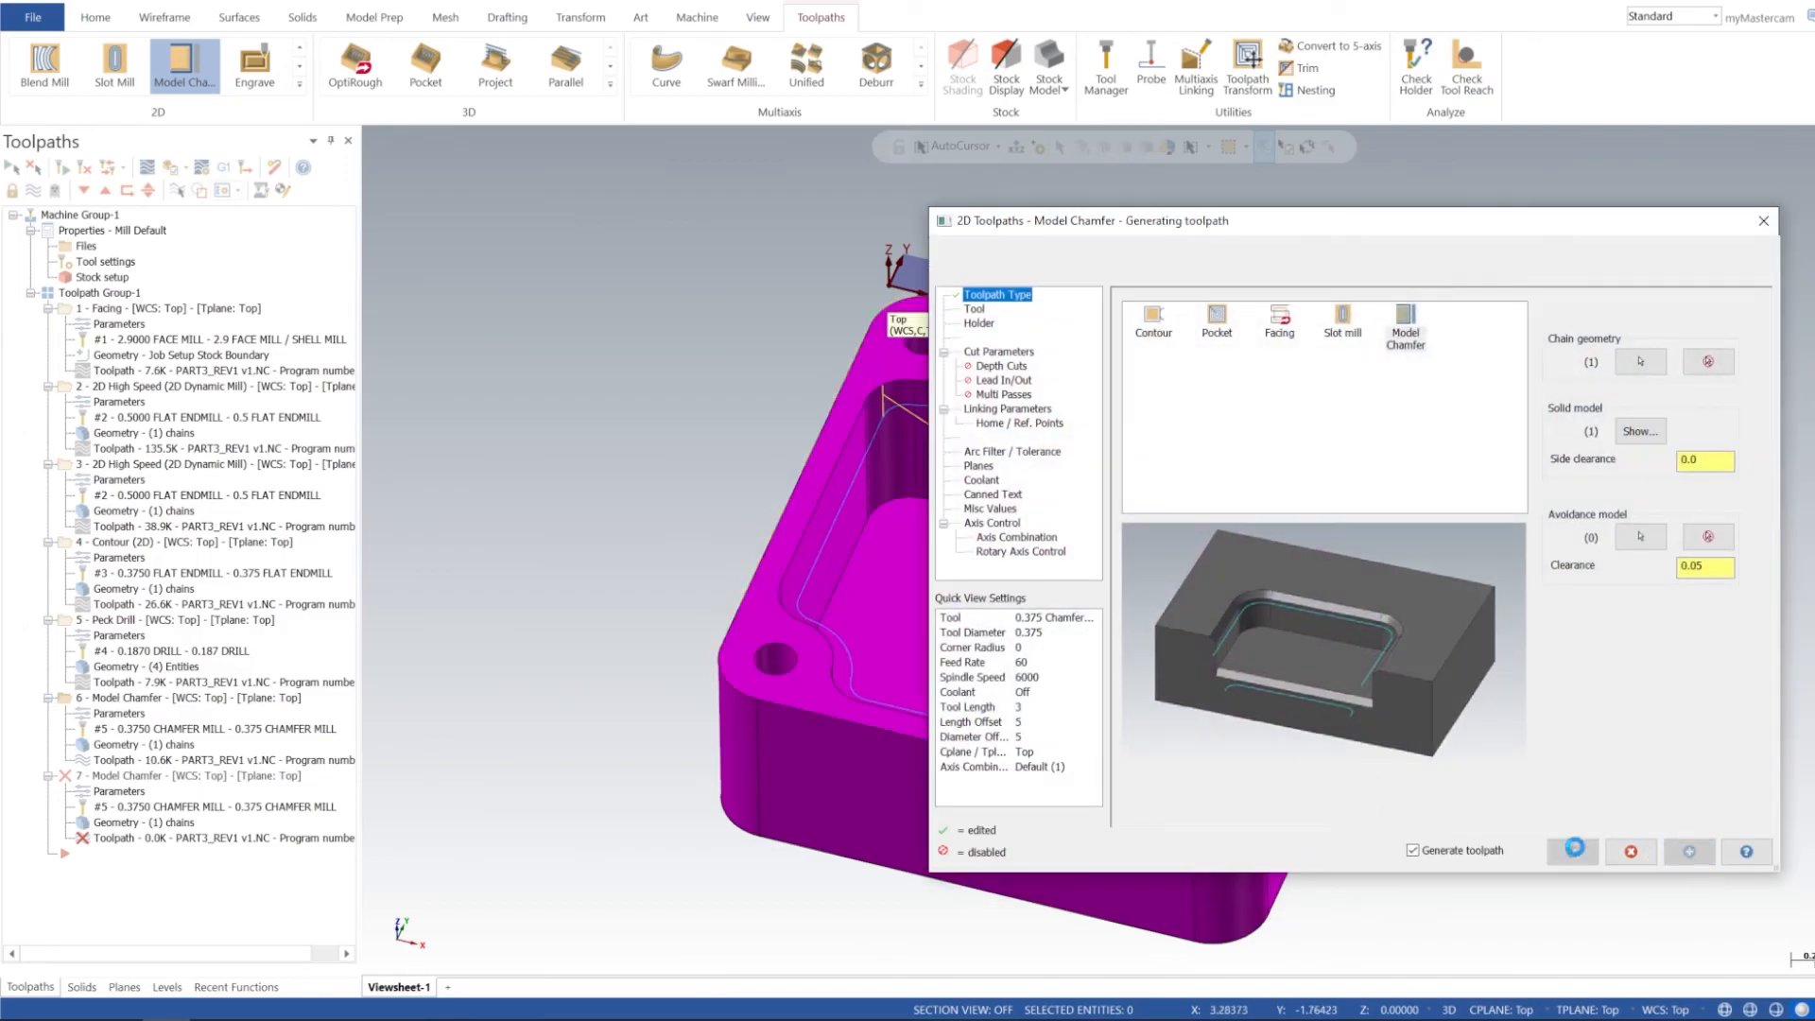
{"action": "middle_click_drag", "start_coordinate": [642, 576], "coordinate": [612, 555]}
{"action": "middle_click_drag", "start_coordinate": [686, 626], "coordinate": [832, 451]}
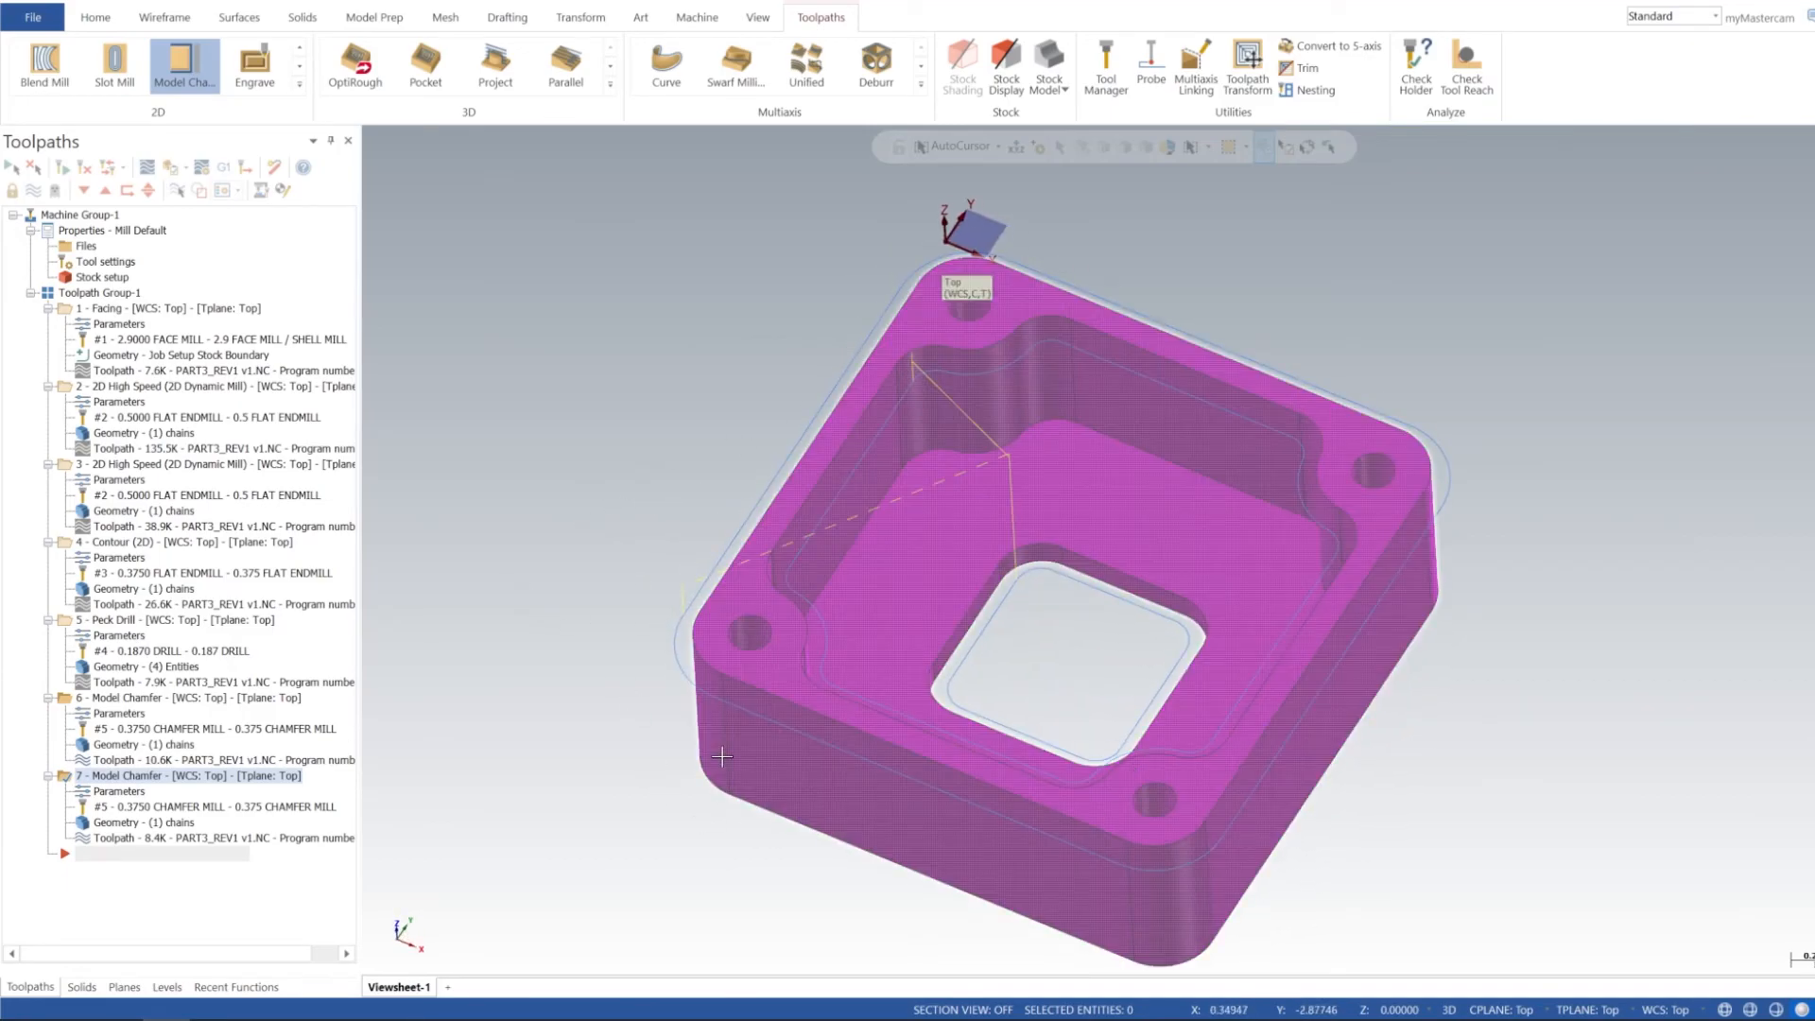
{"action": "mouse_move", "coordinate": [1115, 554]}
{"action": "middle_mouse_down"}
{"action": "mouse_move", "coordinate": [1117, 579]}
{"action": "mouse_move", "coordinate": [1119, 538]}
{"action": "mouse_move", "coordinate": [1094, 599]}
{"action": "mouse_move", "coordinate": [1139, 499]}
{"action": "mouse_move", "coordinate": [1117, 578]}
{"action": "middle_mouse_up"}
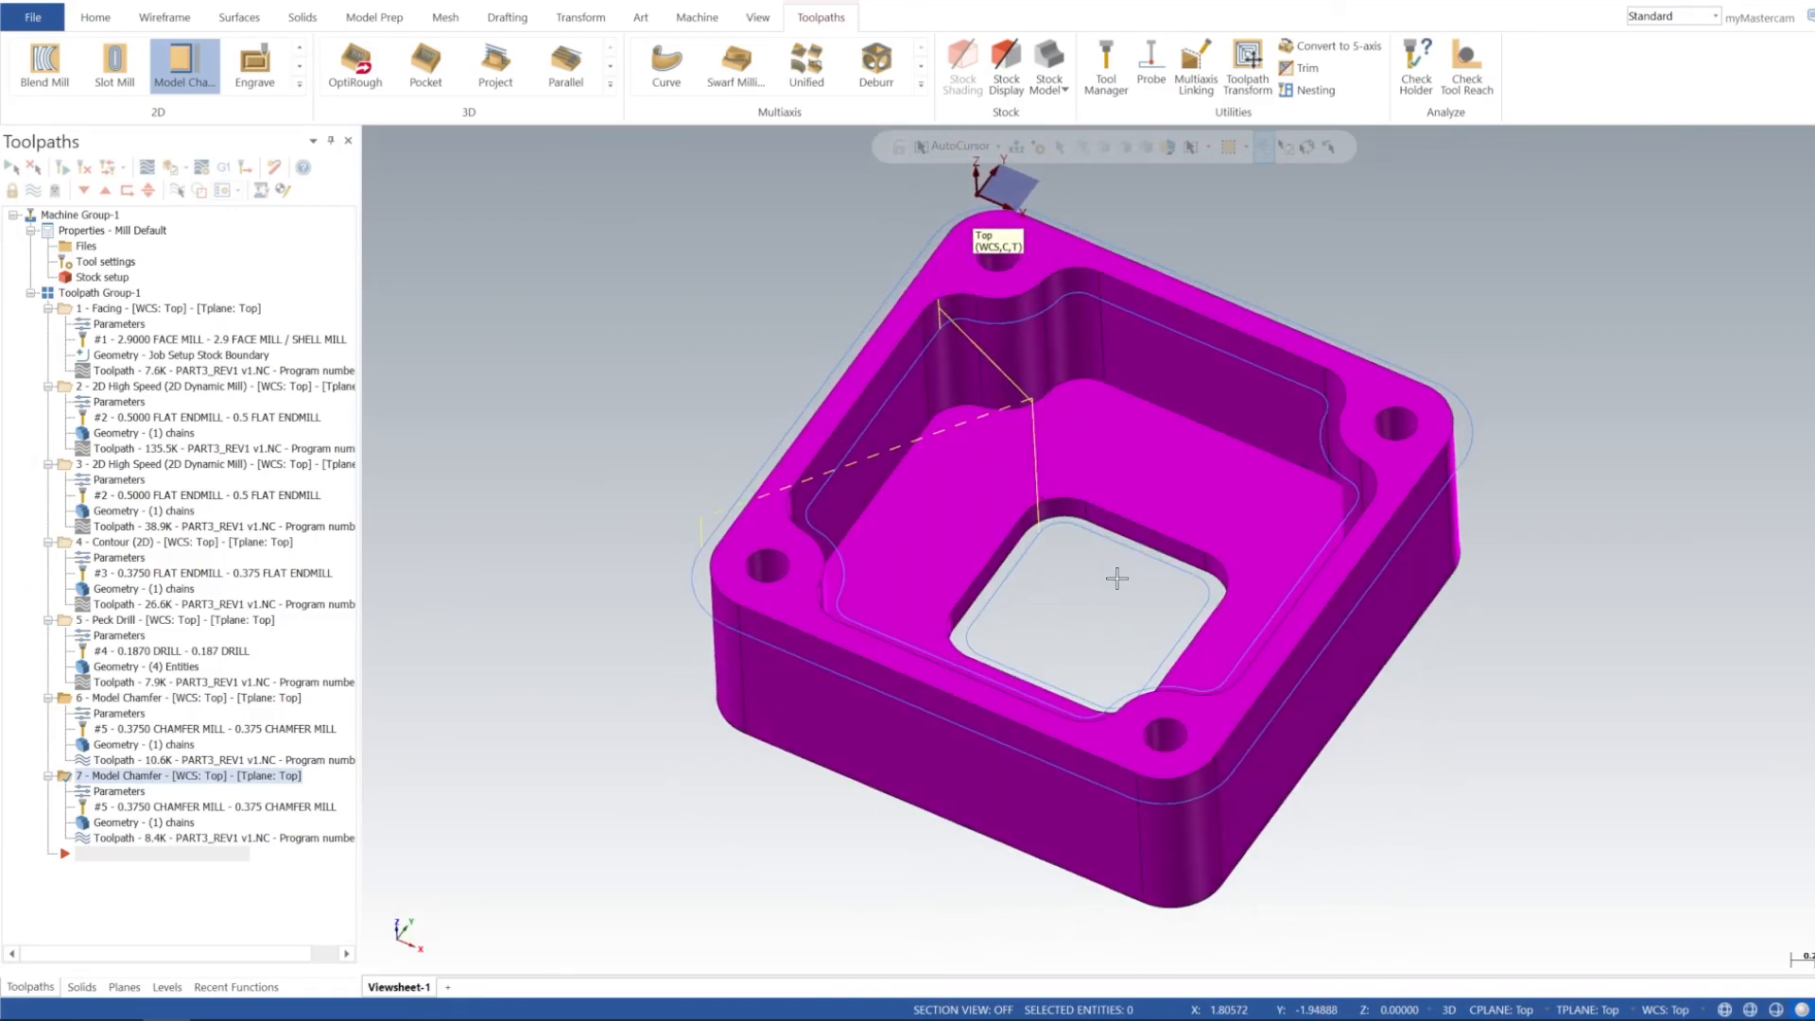
Step: Verify all operations in Toolpath Group-1 by running the stock removal simulation to the end, adjusting the playback speed
{"action": "left_click", "coordinate": [99, 292]}
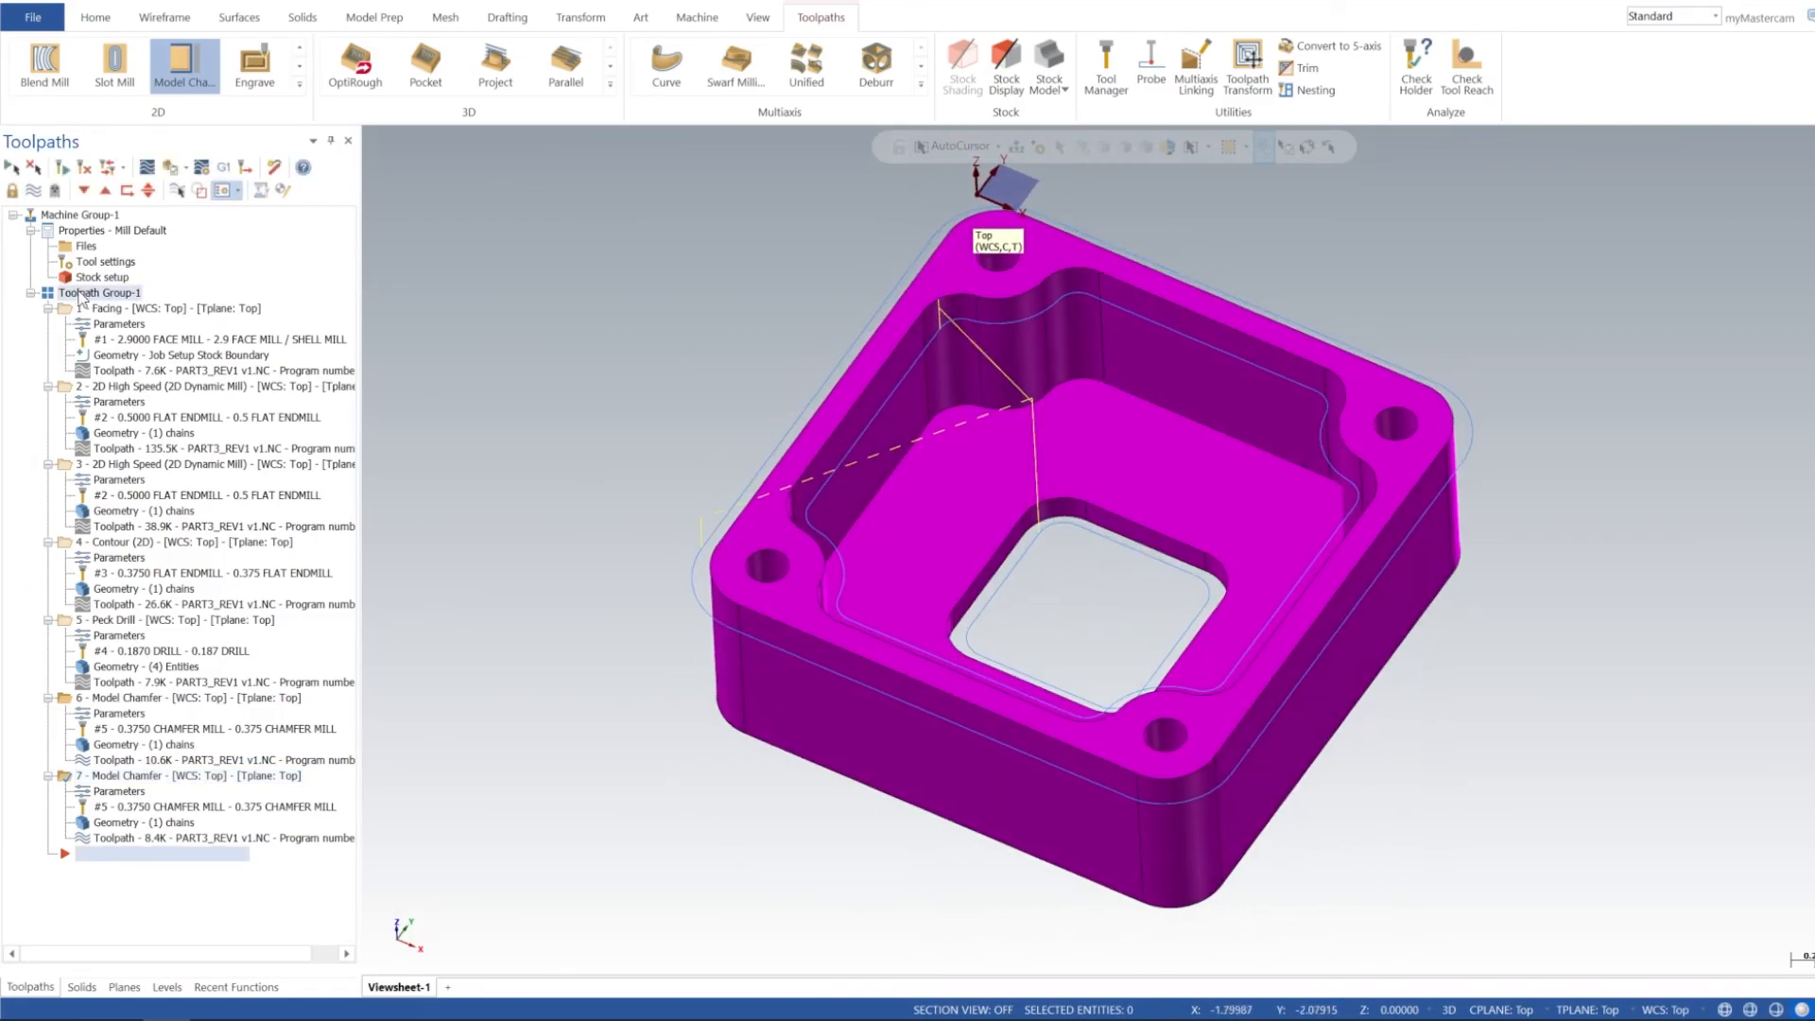
{"action": "left_click", "coordinate": [170, 168]}
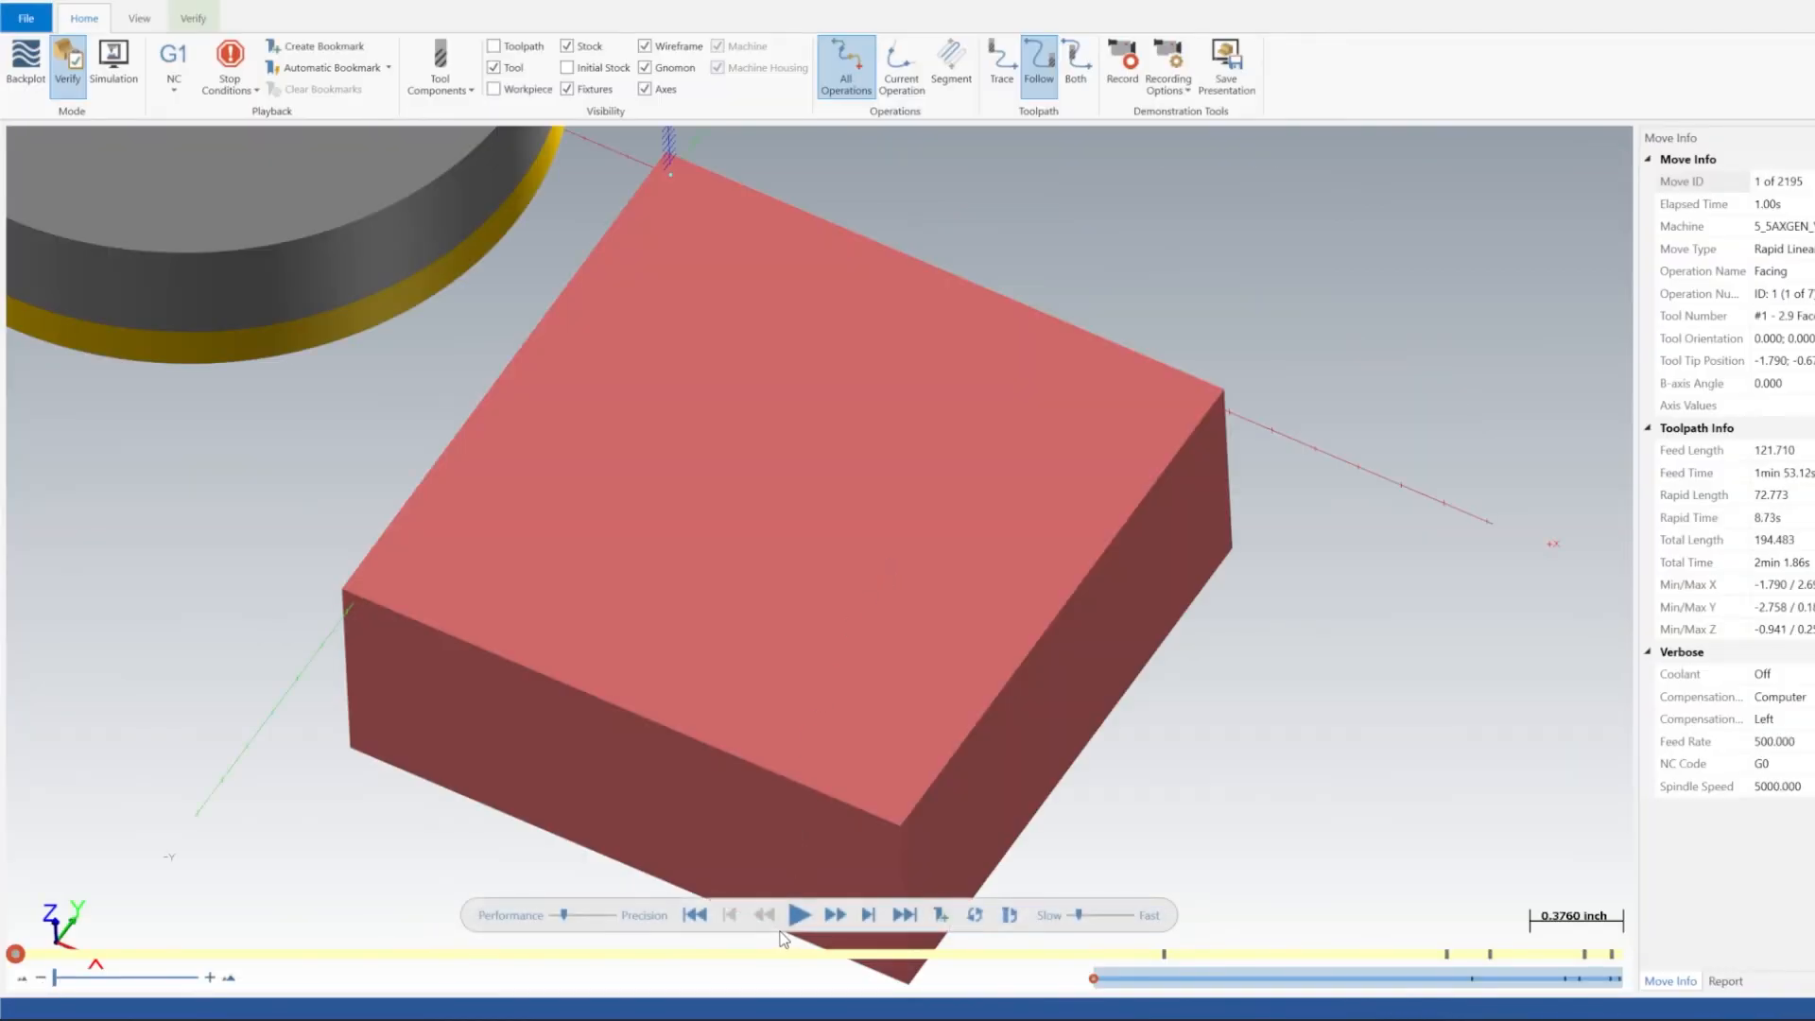
{"action": "left_click", "coordinate": [799, 915]}
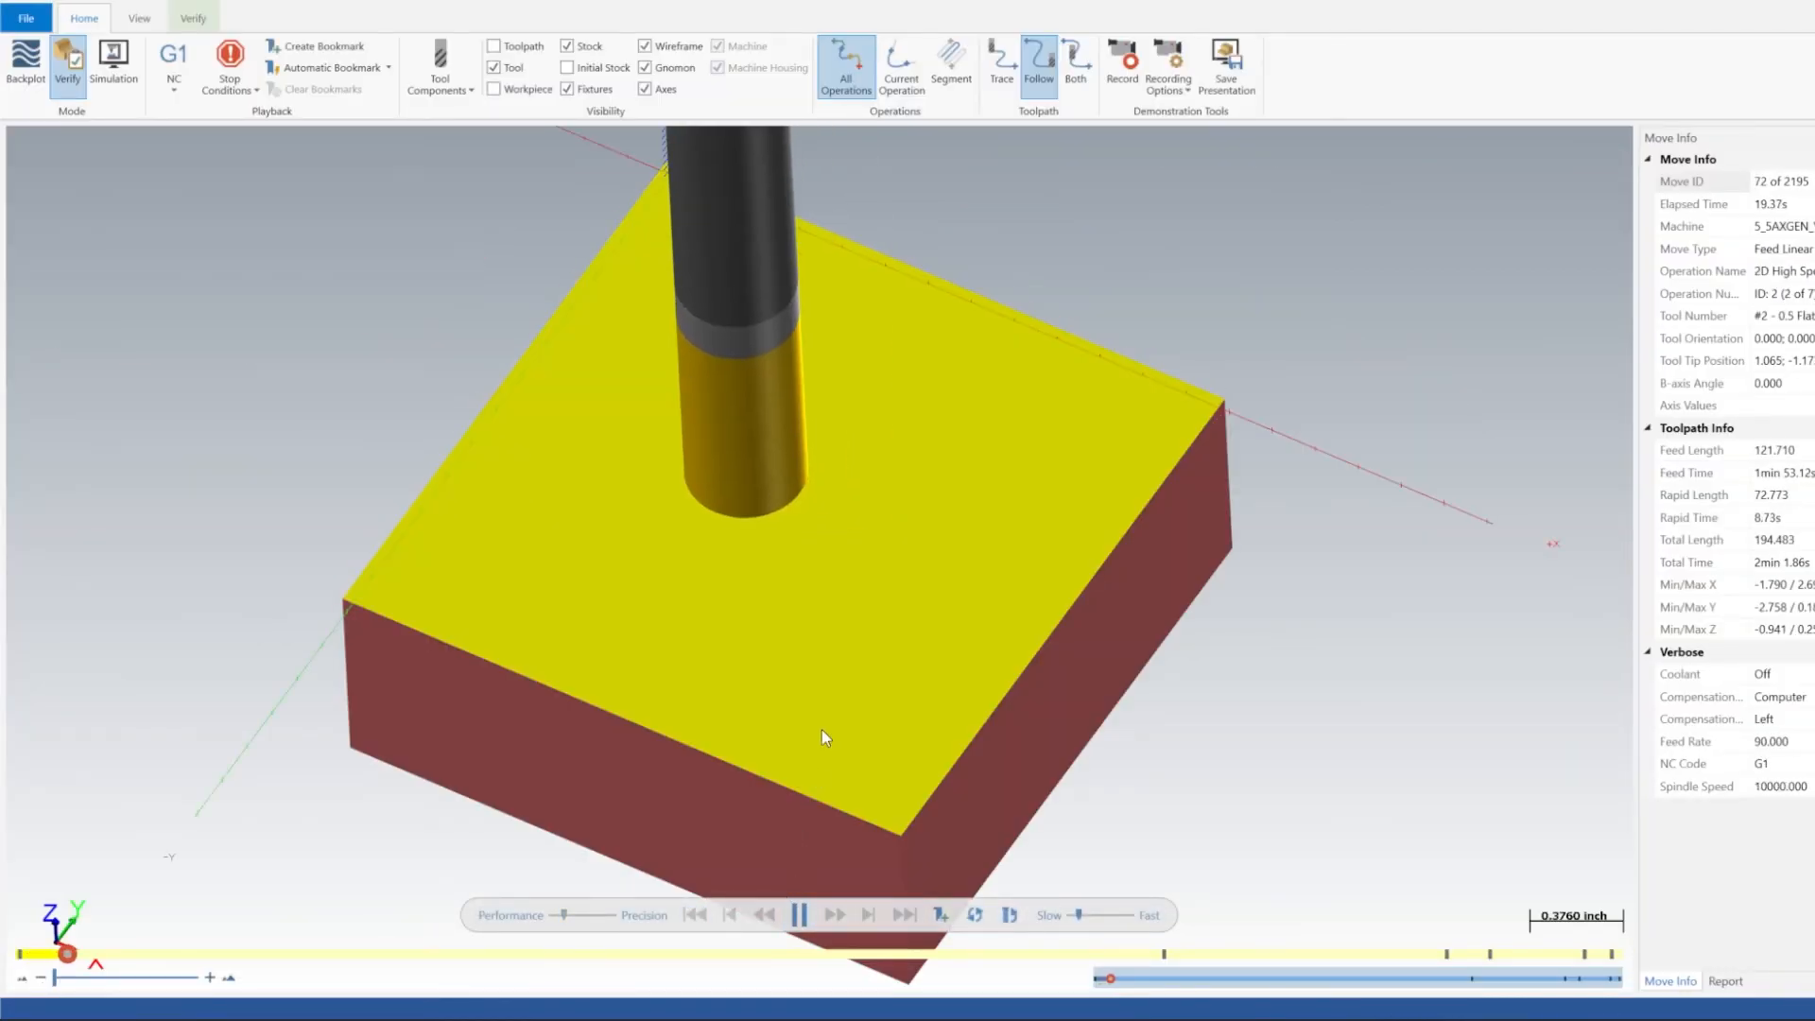
{"action": "mouse_move", "coordinate": [902, 566]}
{"action": "middle_mouse_down"}
{"action": "mouse_move", "coordinate": [907, 533]}
{"action": "mouse_move", "coordinate": [904, 587]}
{"action": "mouse_move", "coordinate": [905, 566]}
{"action": "middle_mouse_up"}
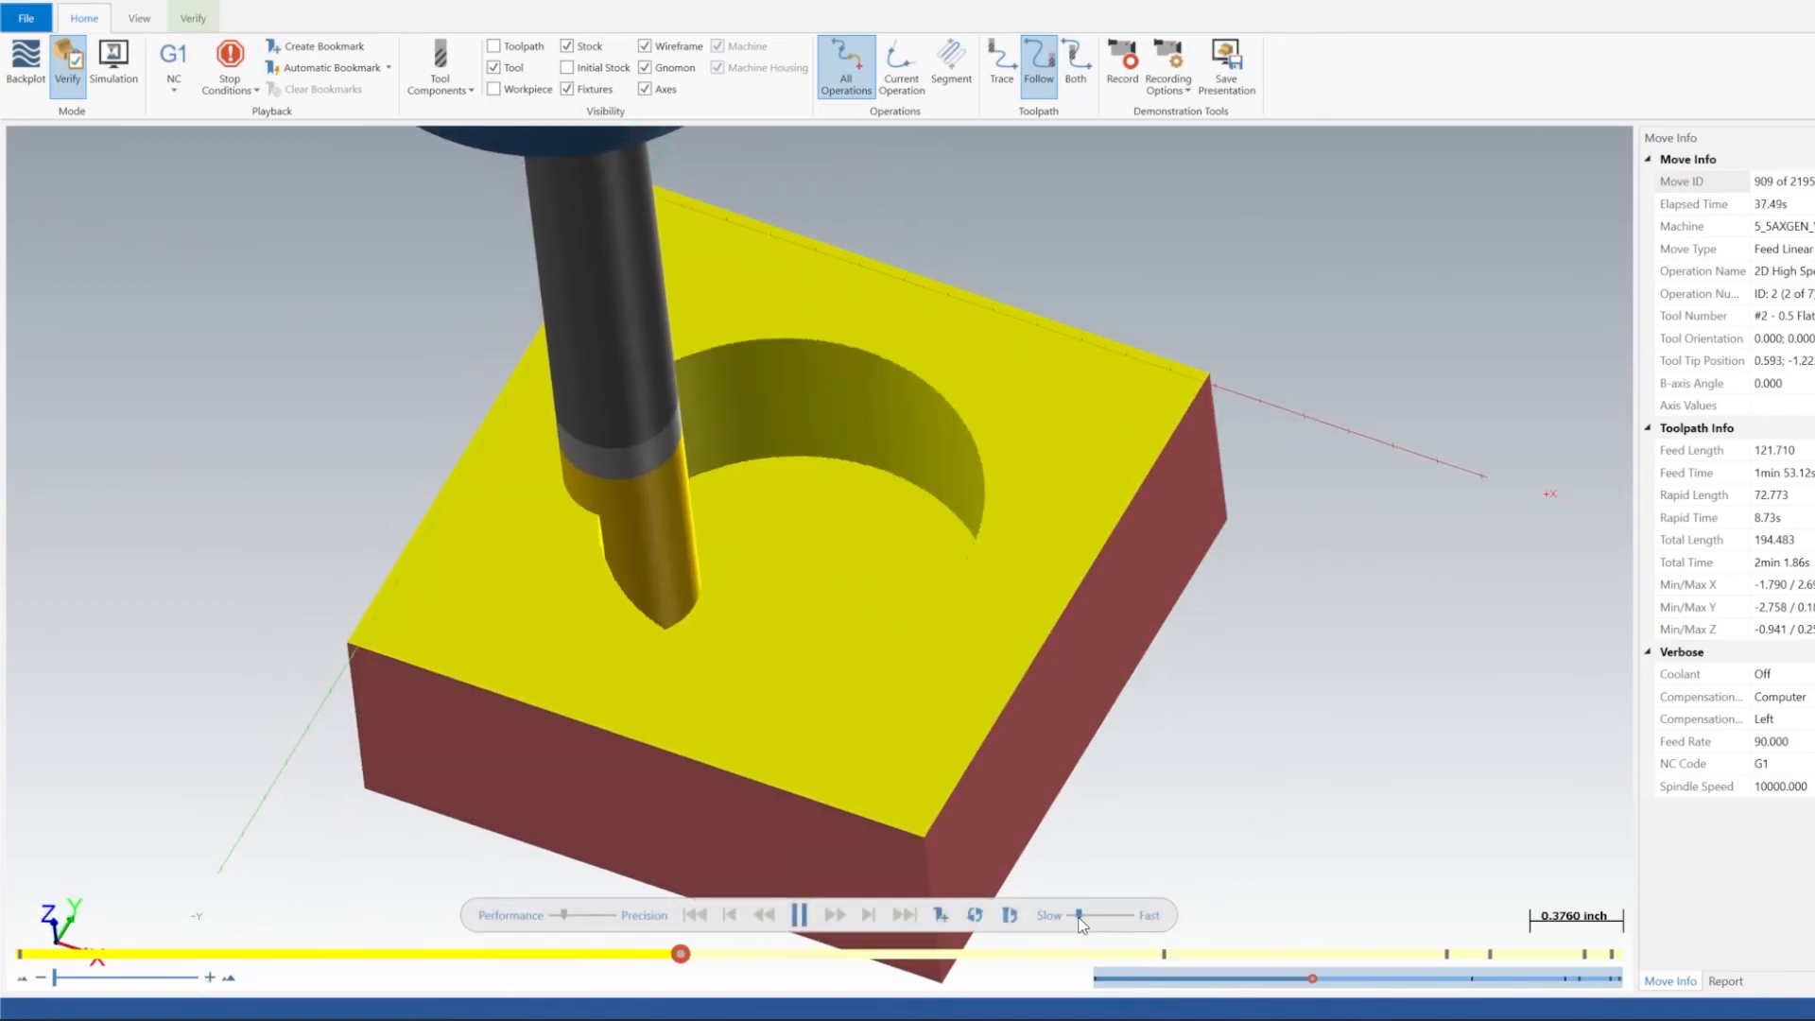
{"action": "left_click_drag", "start_coordinate": [1079, 919], "coordinate": [1084, 922]}
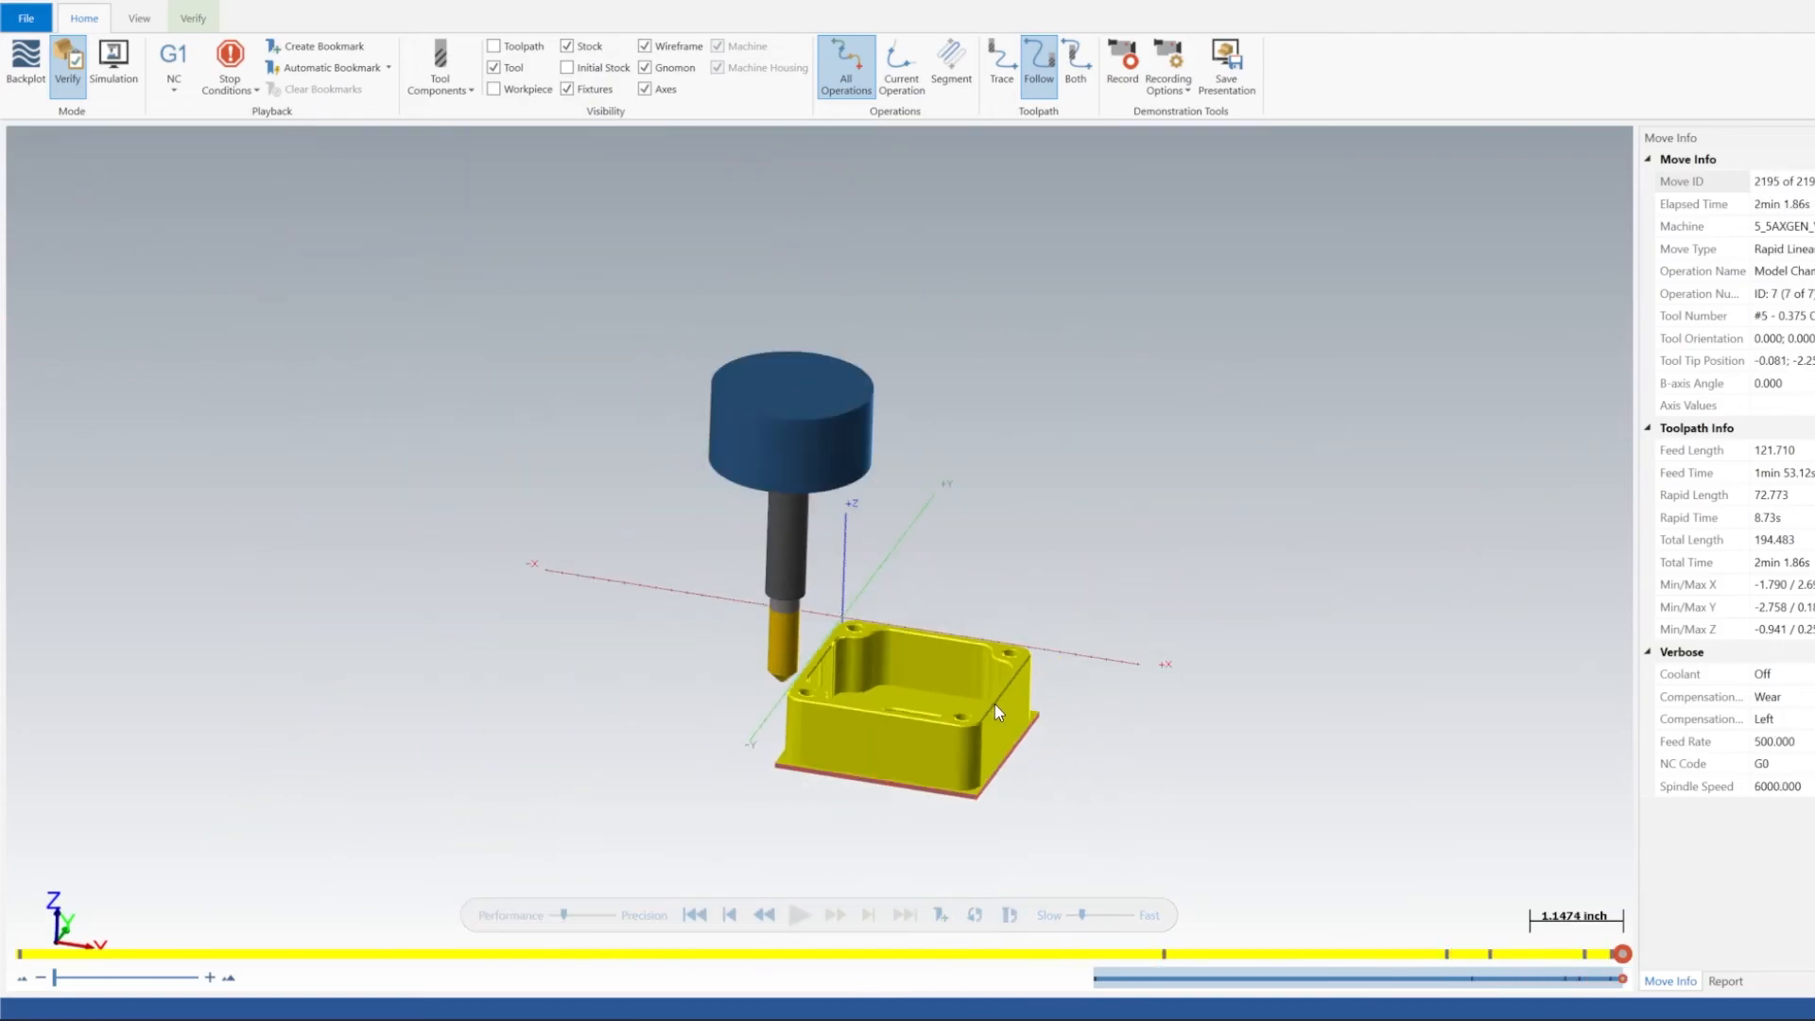
Step: Examine the chamfers on the simulated part's outer edge, pocket rim, corner holes and floor opening, then close the simulation
{"action": "scroll", "coordinate": [994, 703], "scroll_direction": "up", "scroll_amount": 8}
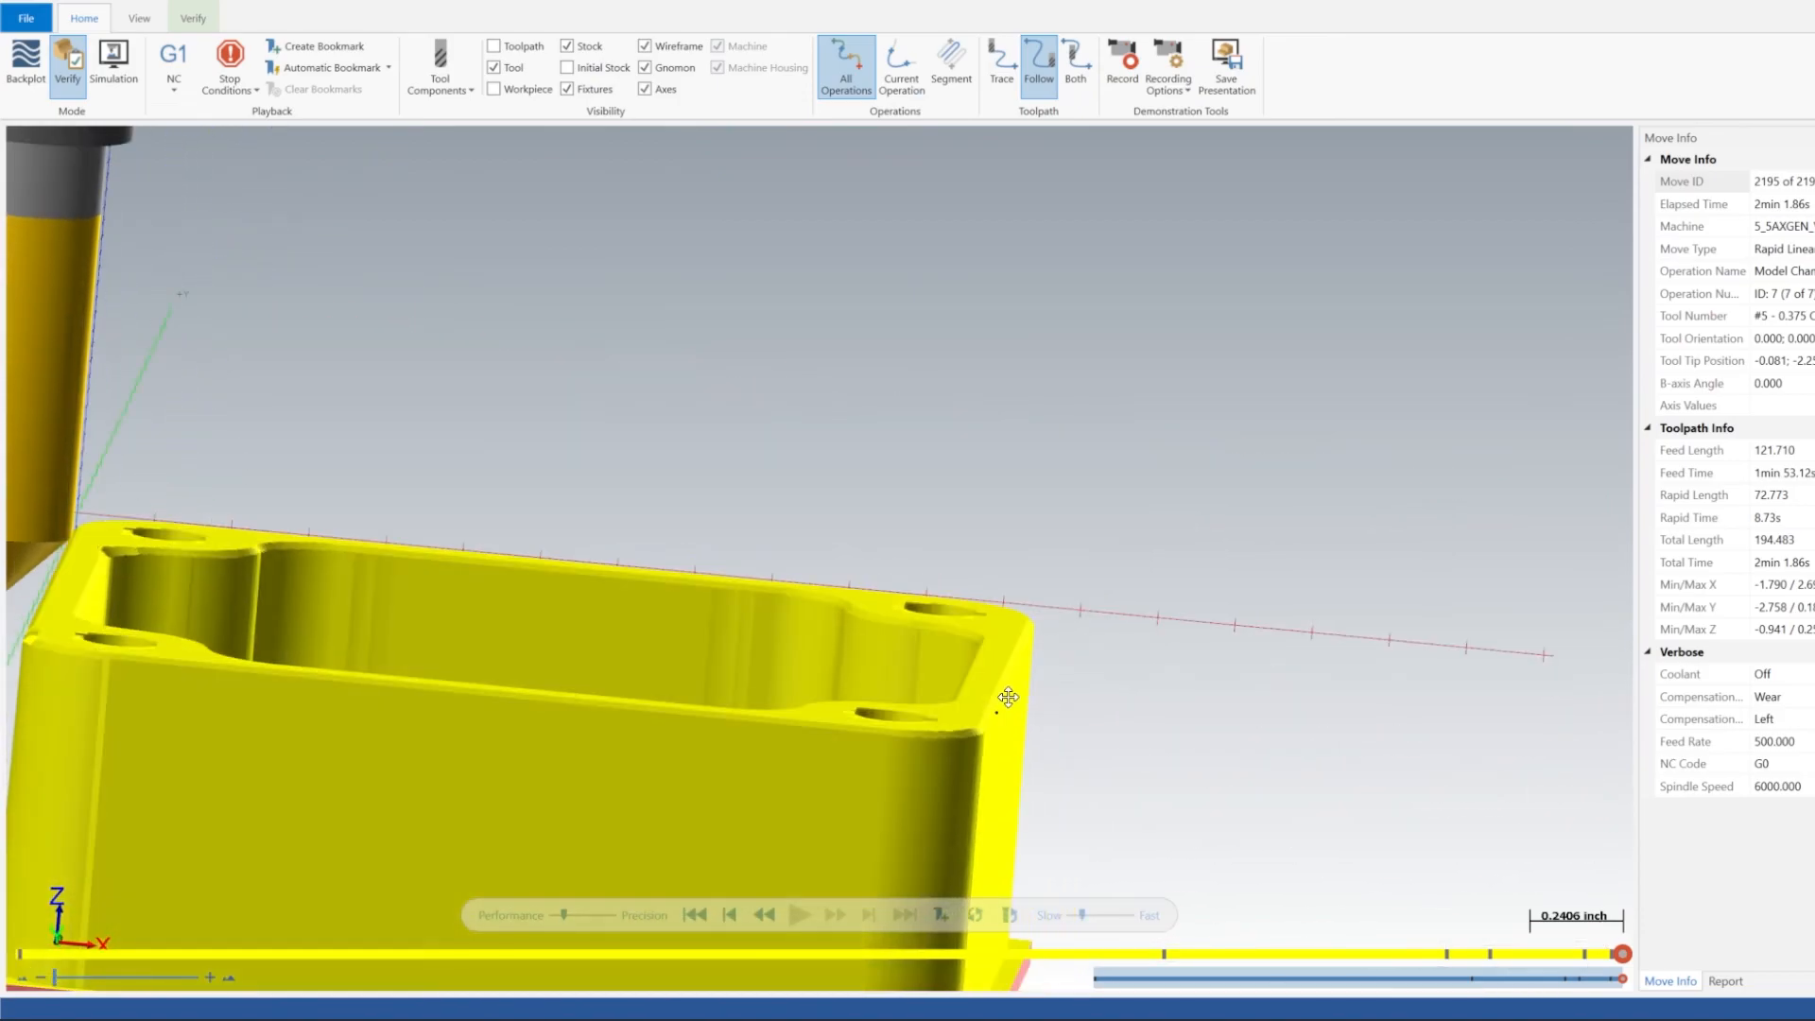
{"action": "scroll", "coordinate": [1006, 696], "scroll_direction": "up", "scroll_amount": 8}
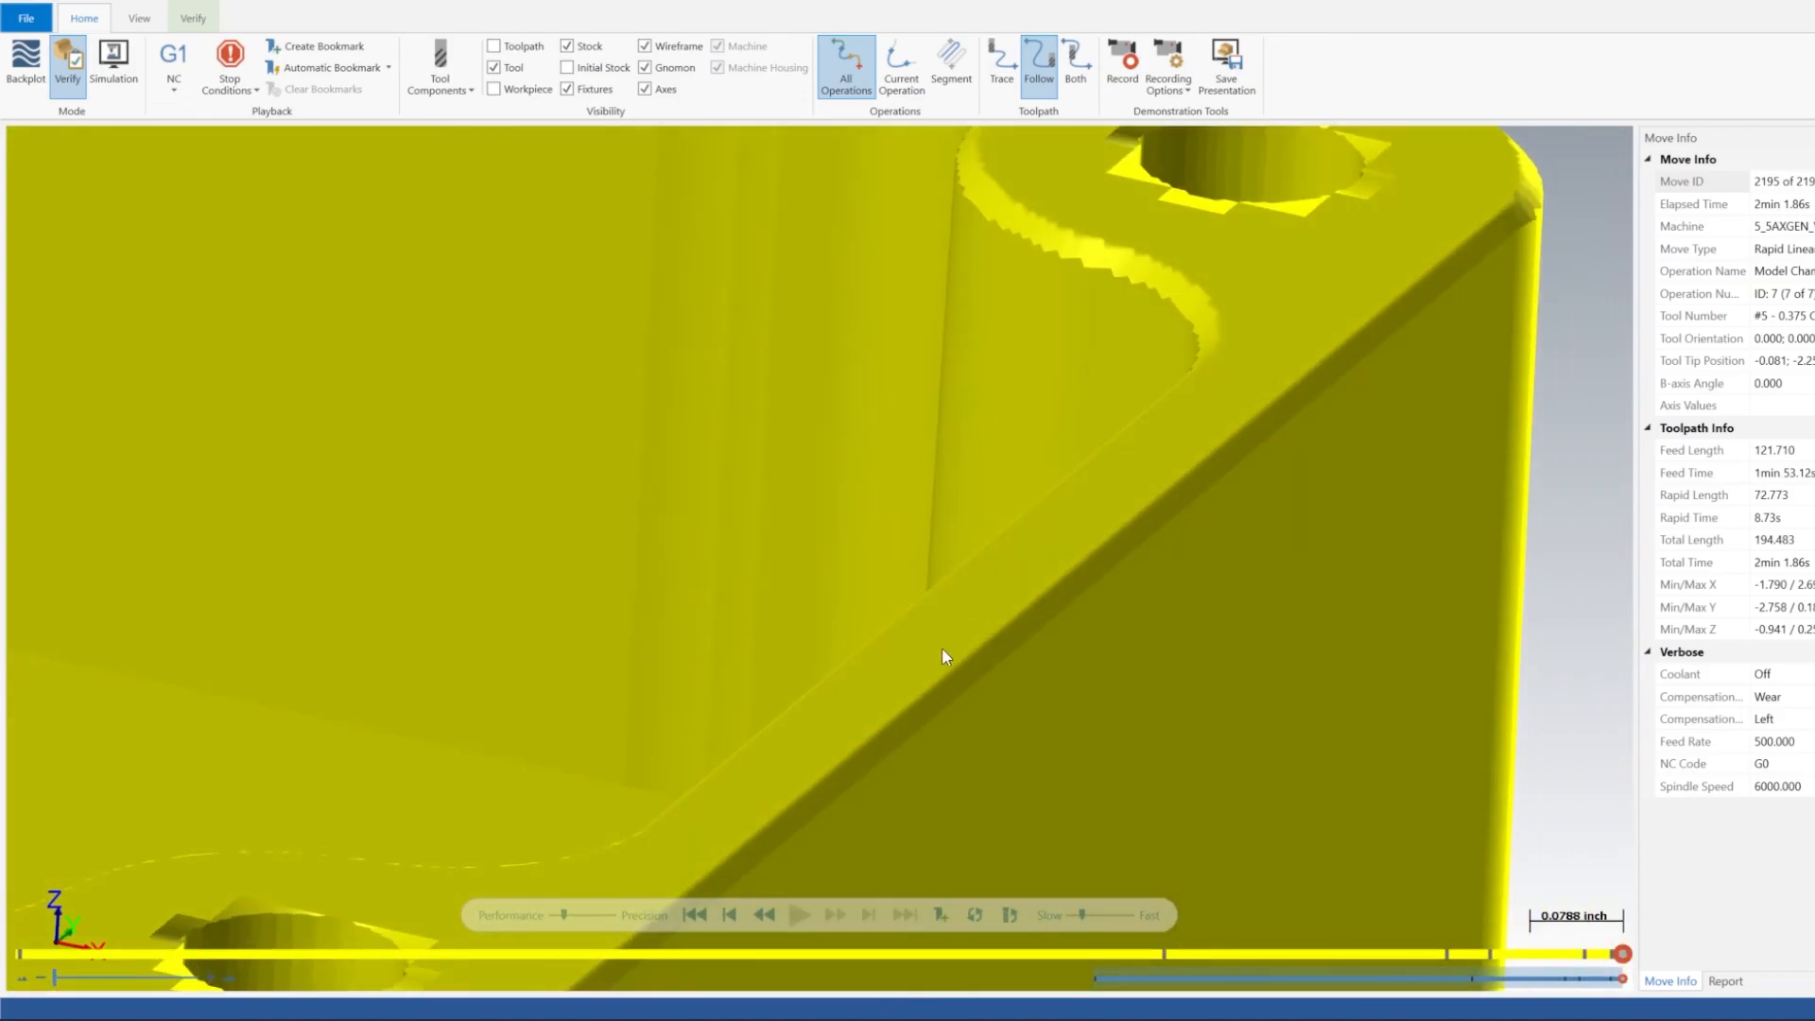
{"action": "scroll", "coordinate": [951, 644], "scroll_direction": "down", "scroll_amount": 10}
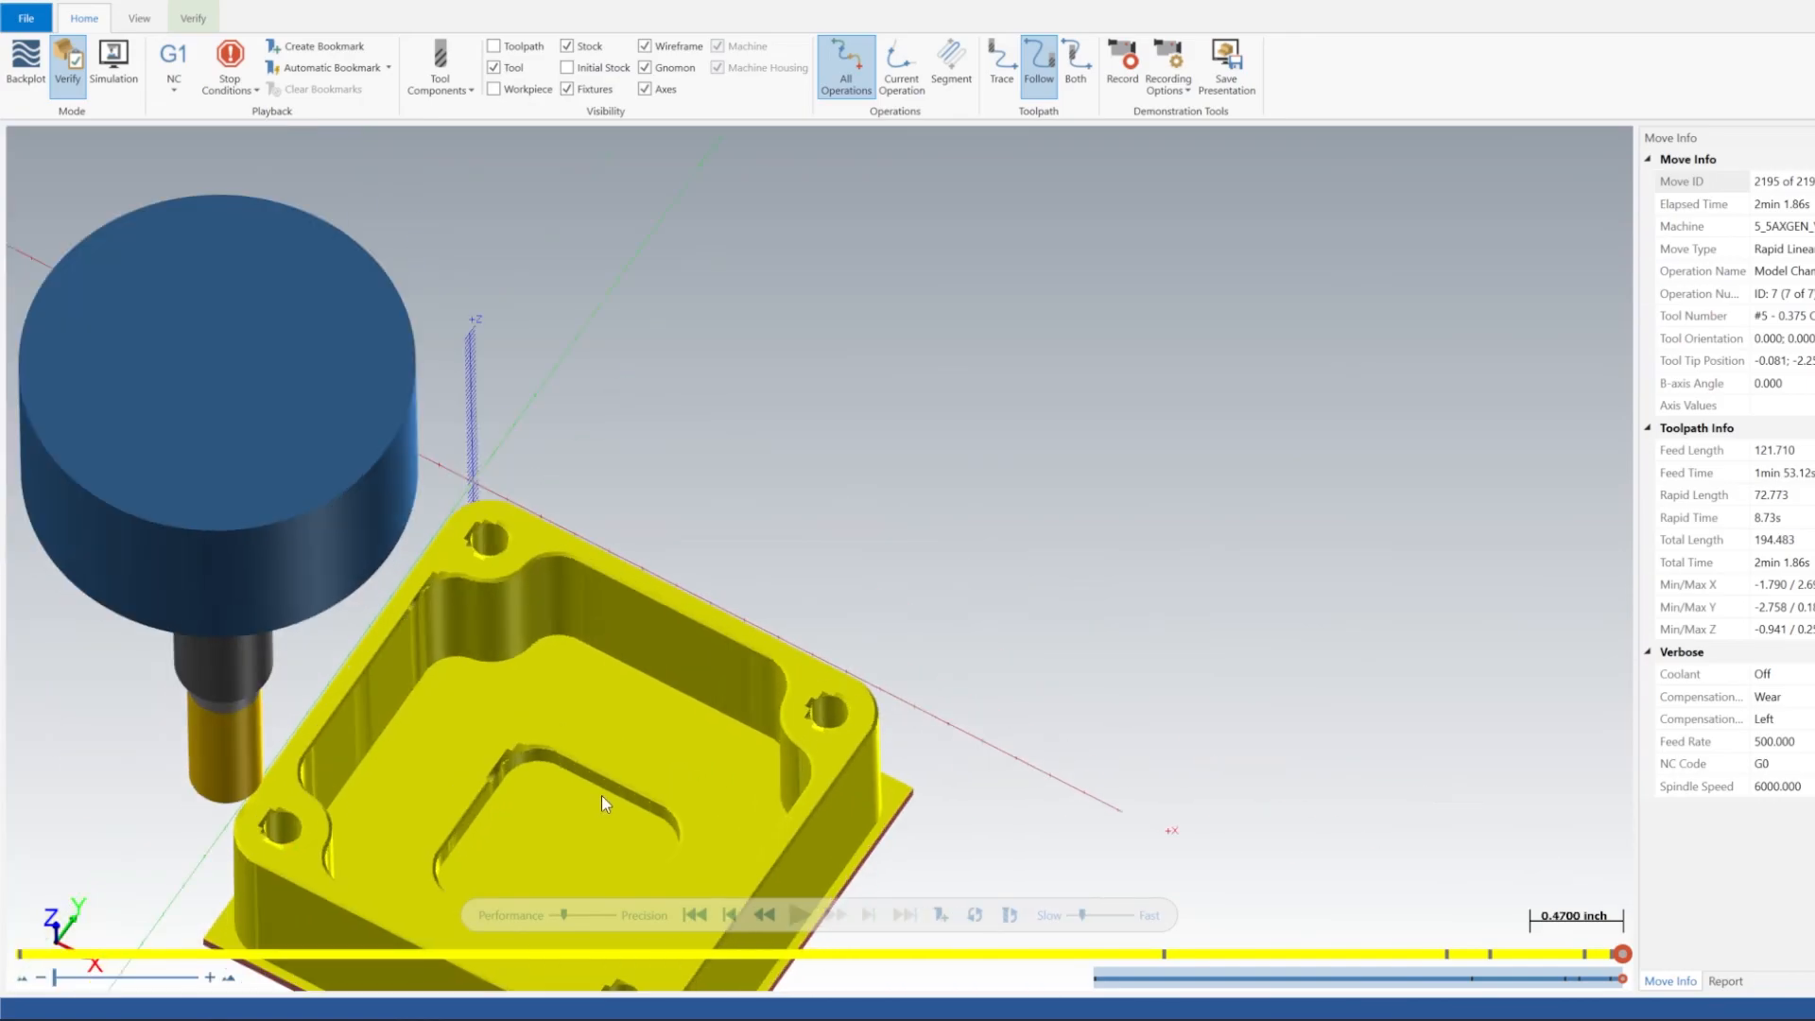
{"action": "scroll", "coordinate": [602, 796], "scroll_direction": "up", "scroll_amount": 3}
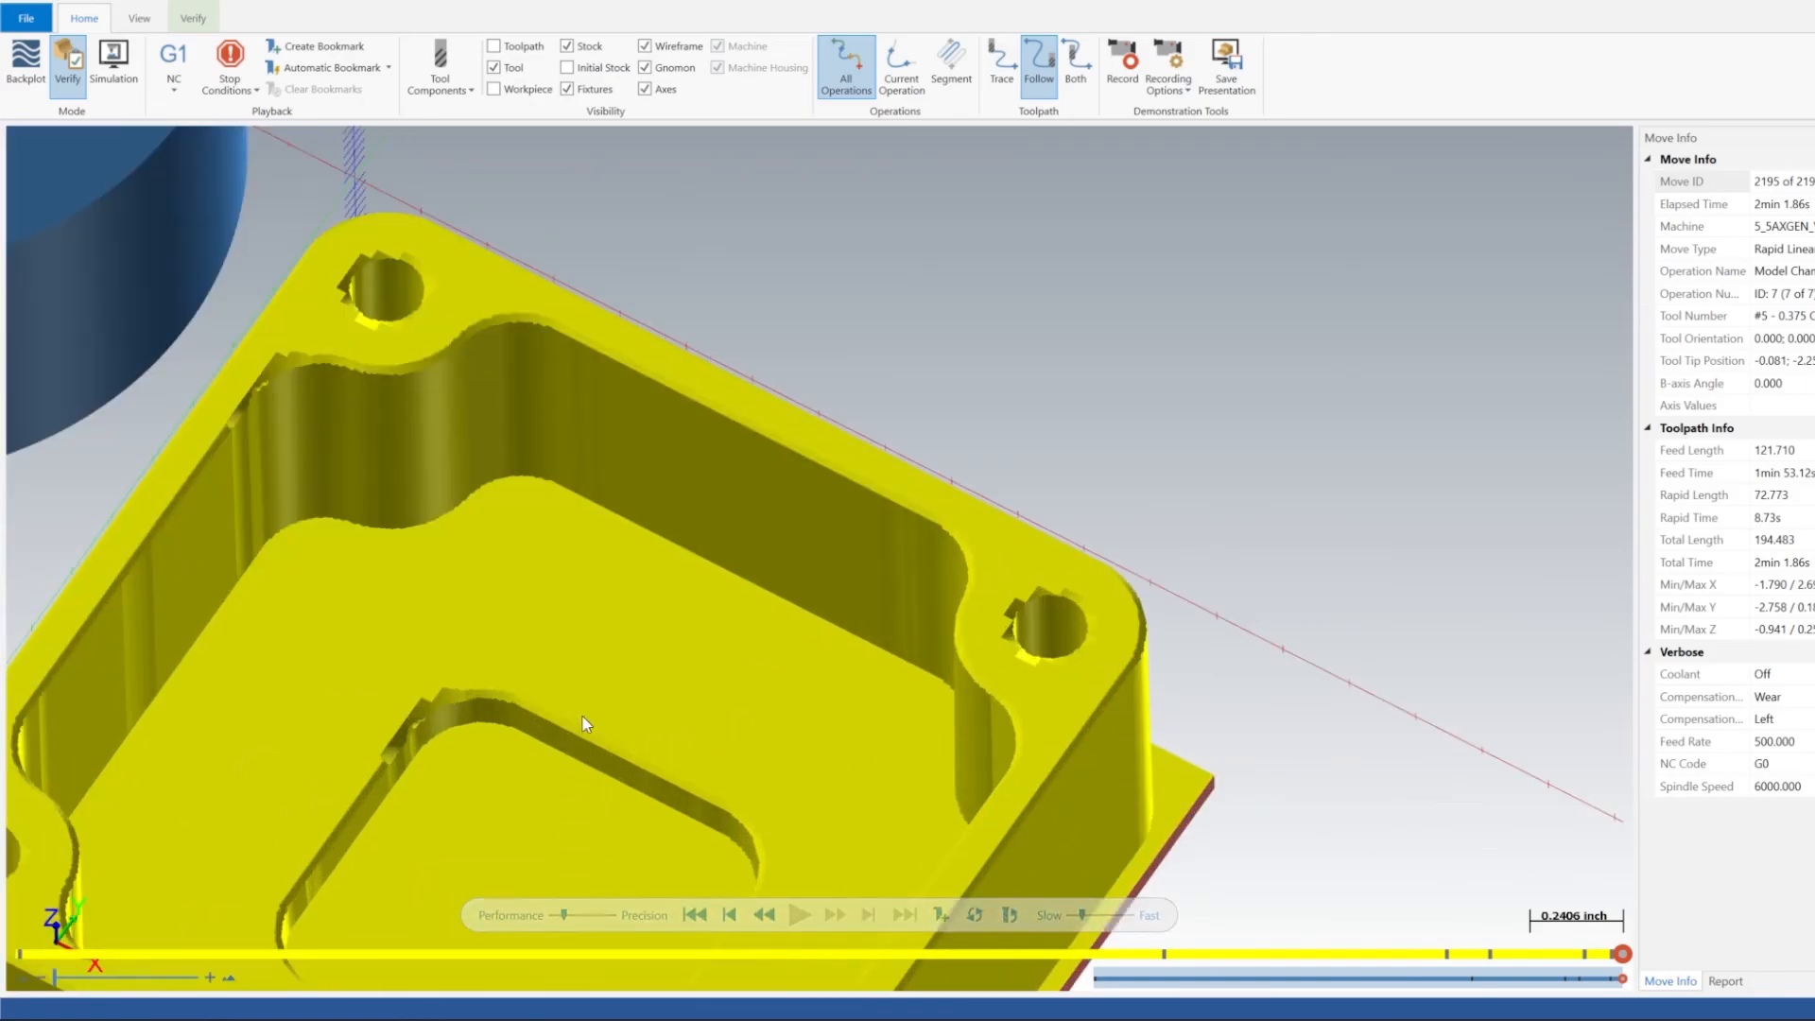
{"action": "middle_click_drag", "start_coordinate": [628, 628], "coordinate": [853, 434]}
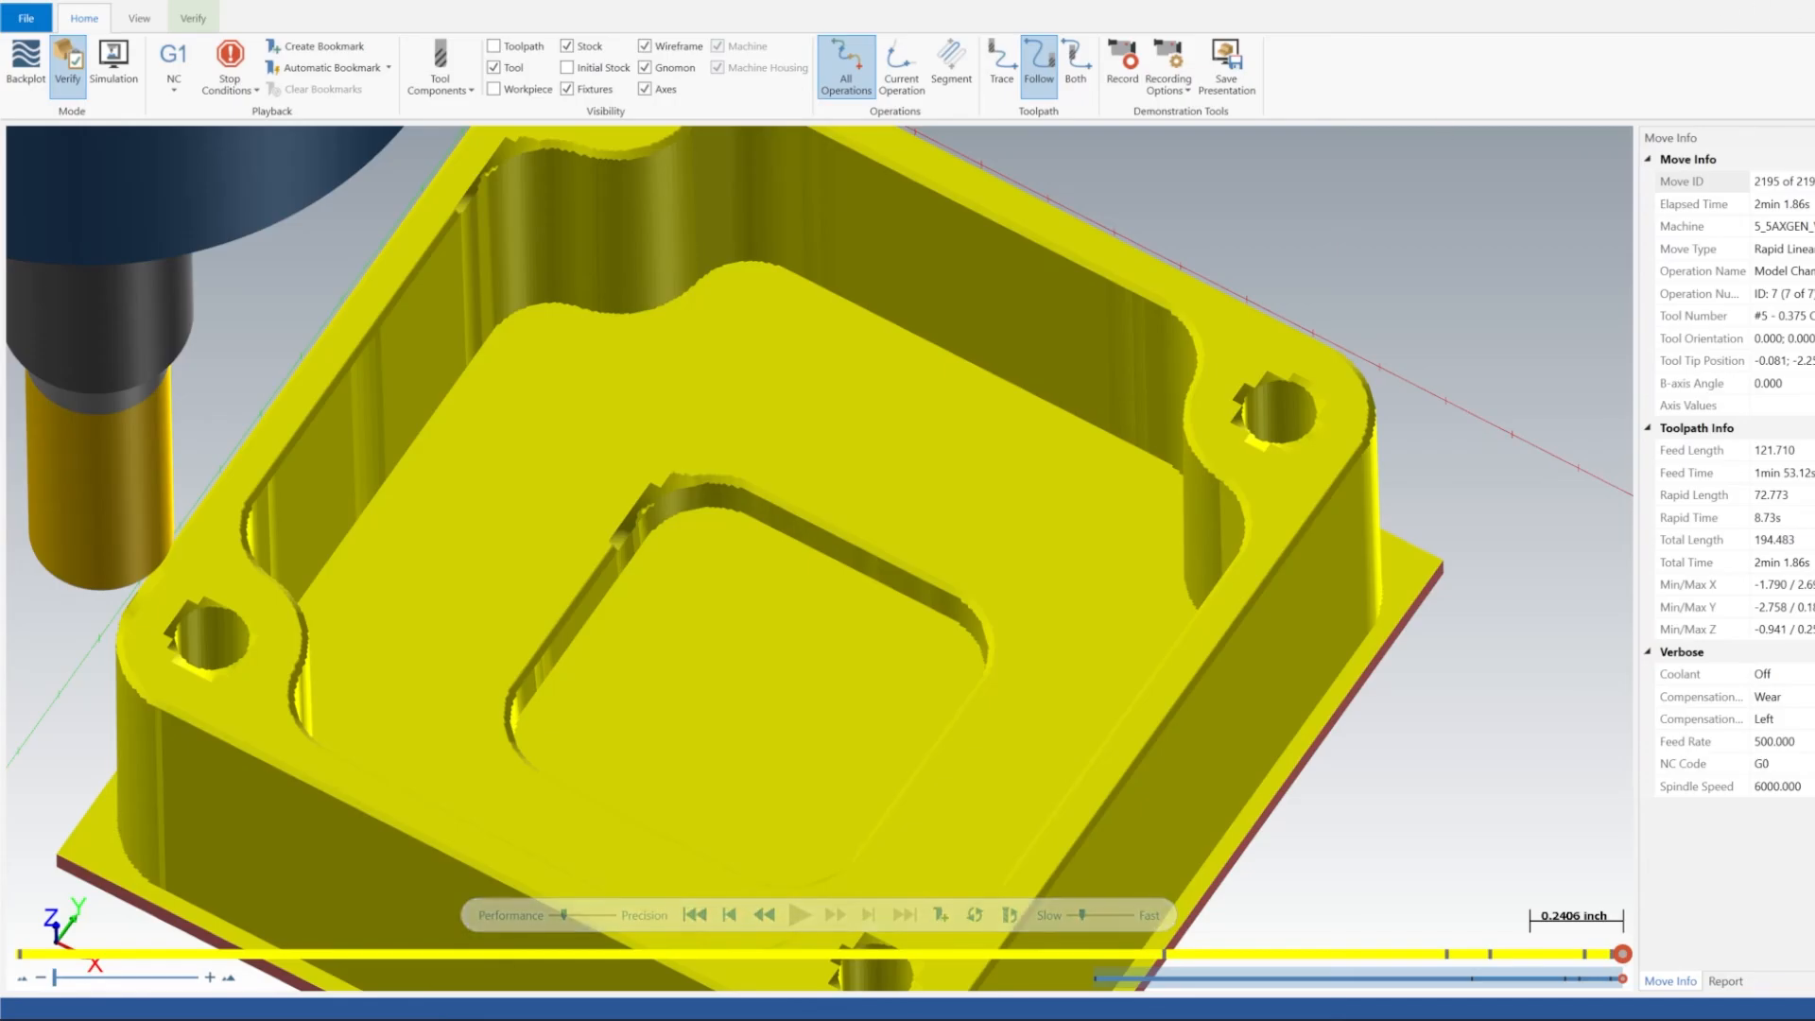
{"action": "left_click", "coordinate": [1806, 10]}
{"action": "scroll", "coordinate": [849, 509], "scroll_direction": "down", "scroll_amount": 5}
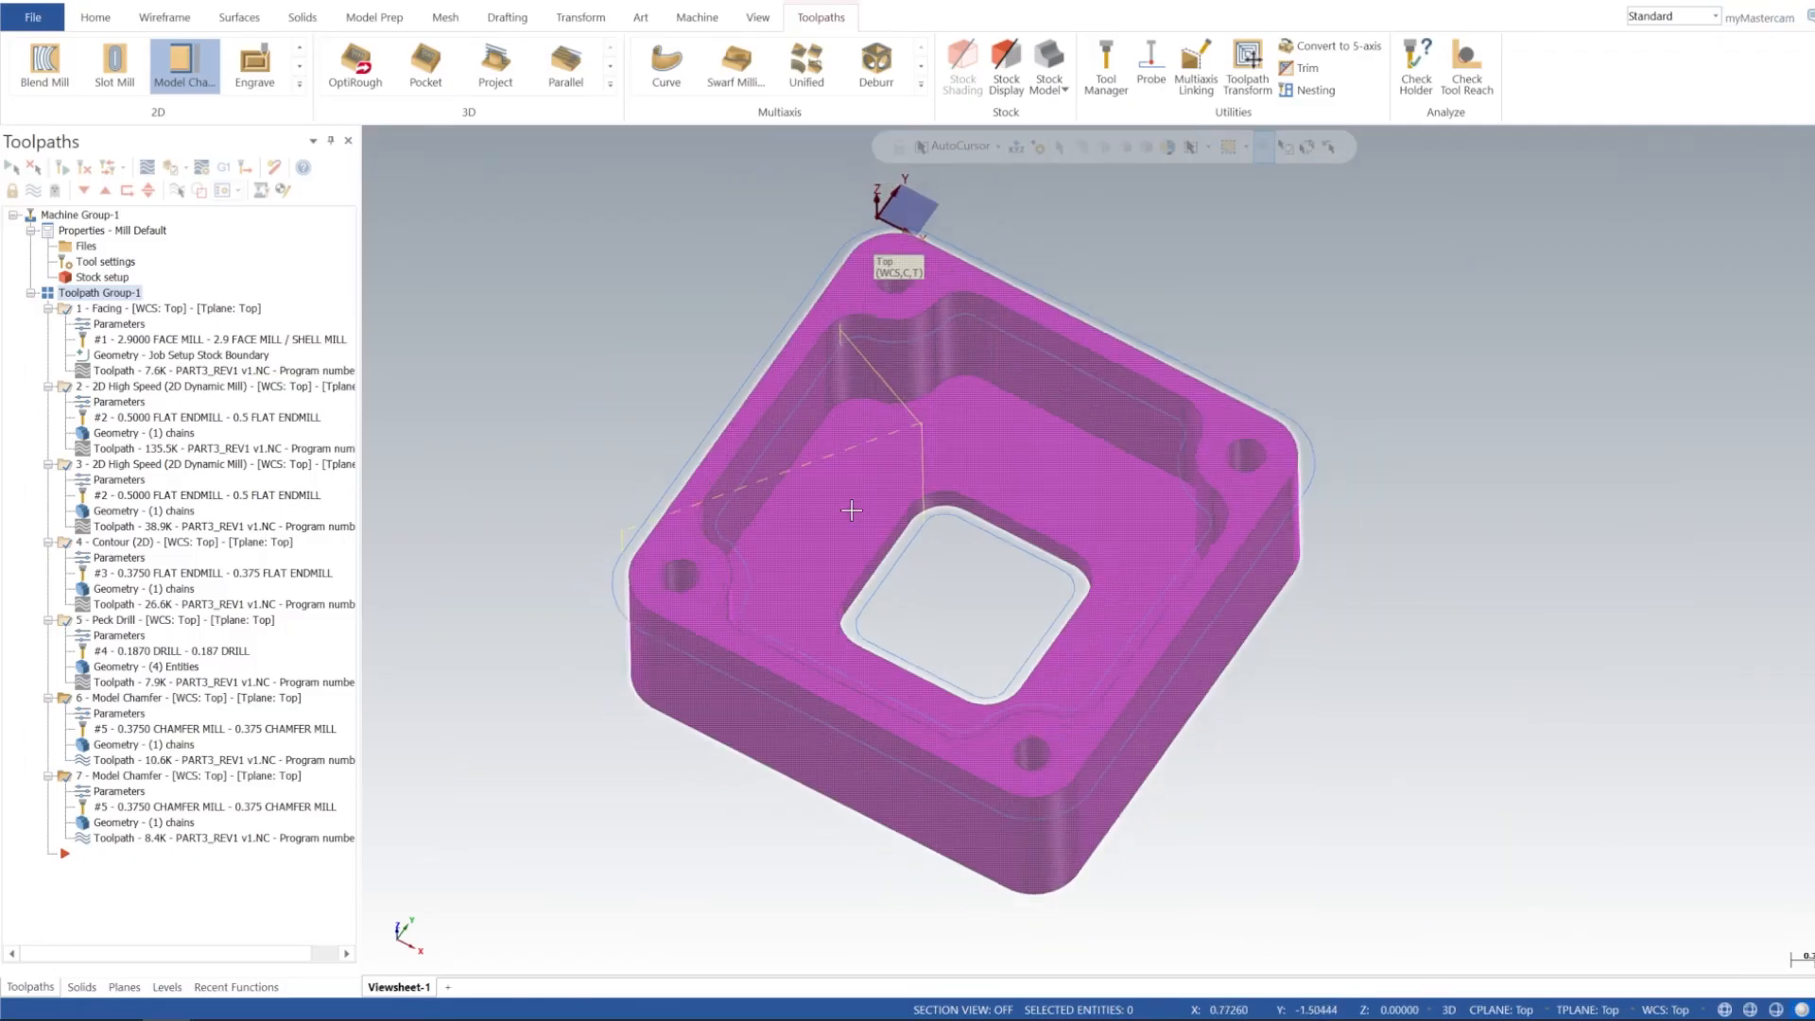
{"action": "middle_click_drag", "start_coordinate": [1048, 642], "coordinate": [1066, 589]}
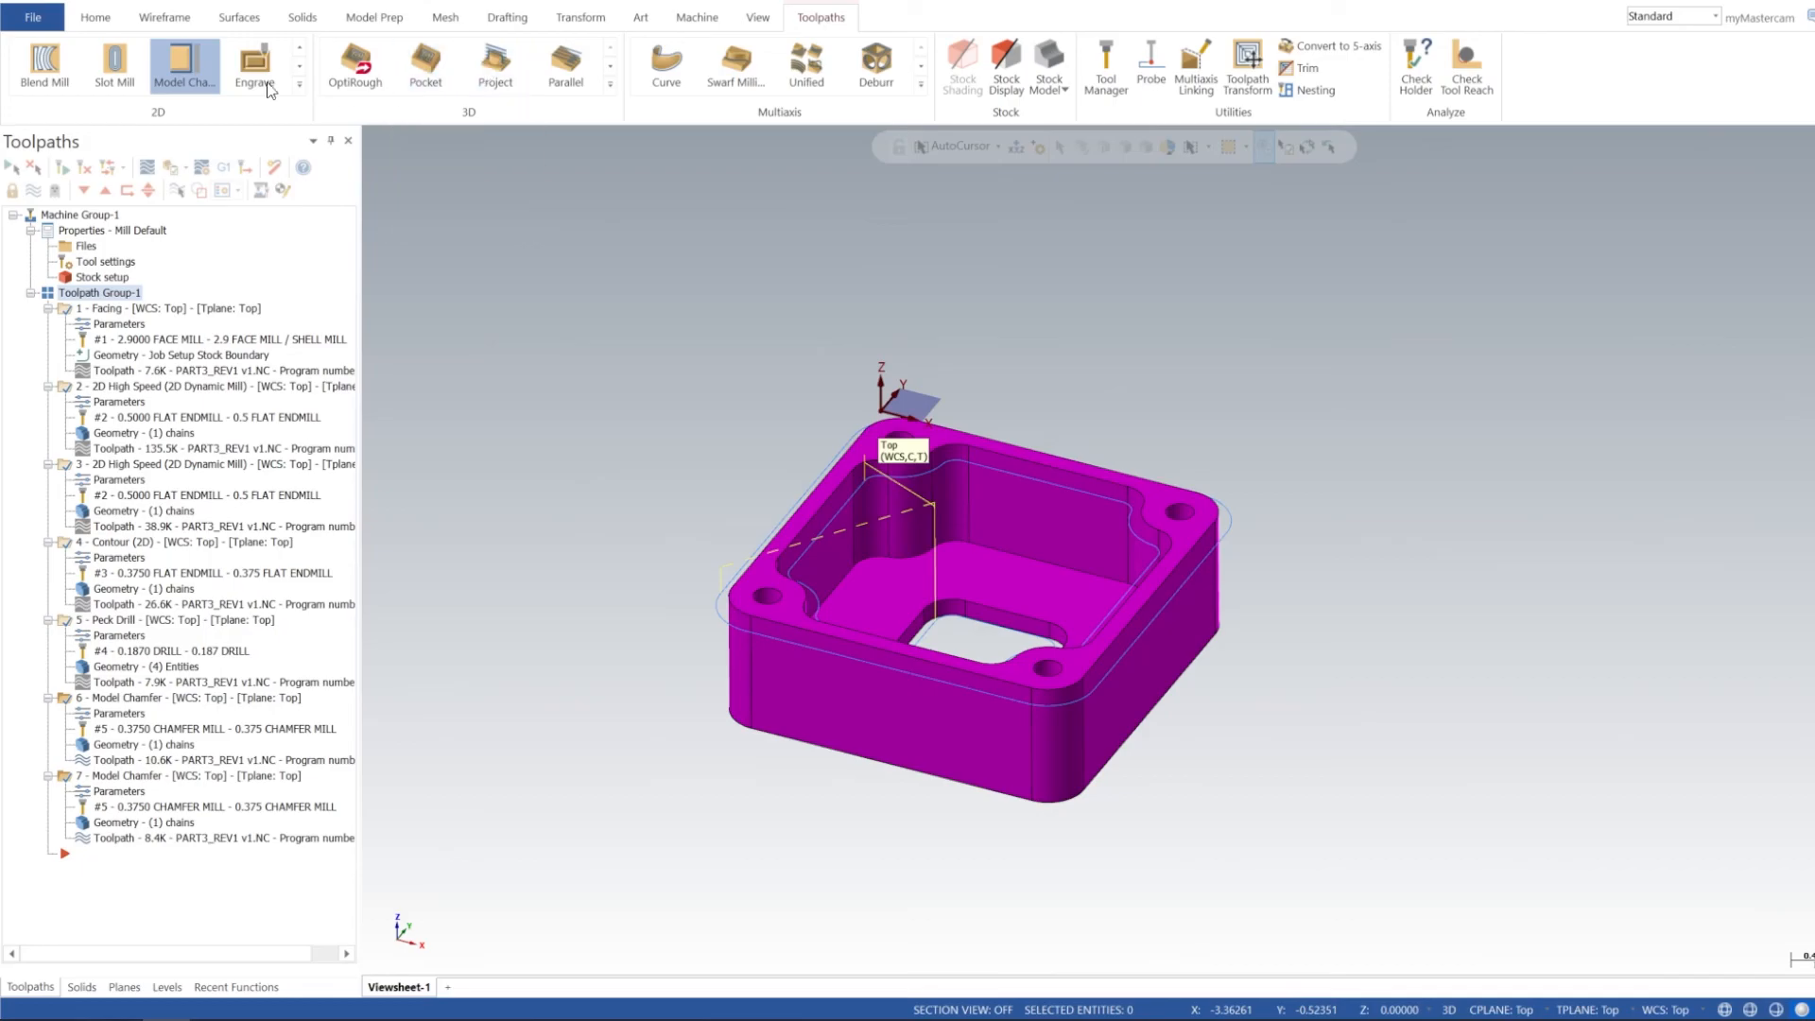
{"action": "left_click", "coordinate": [298, 86]}
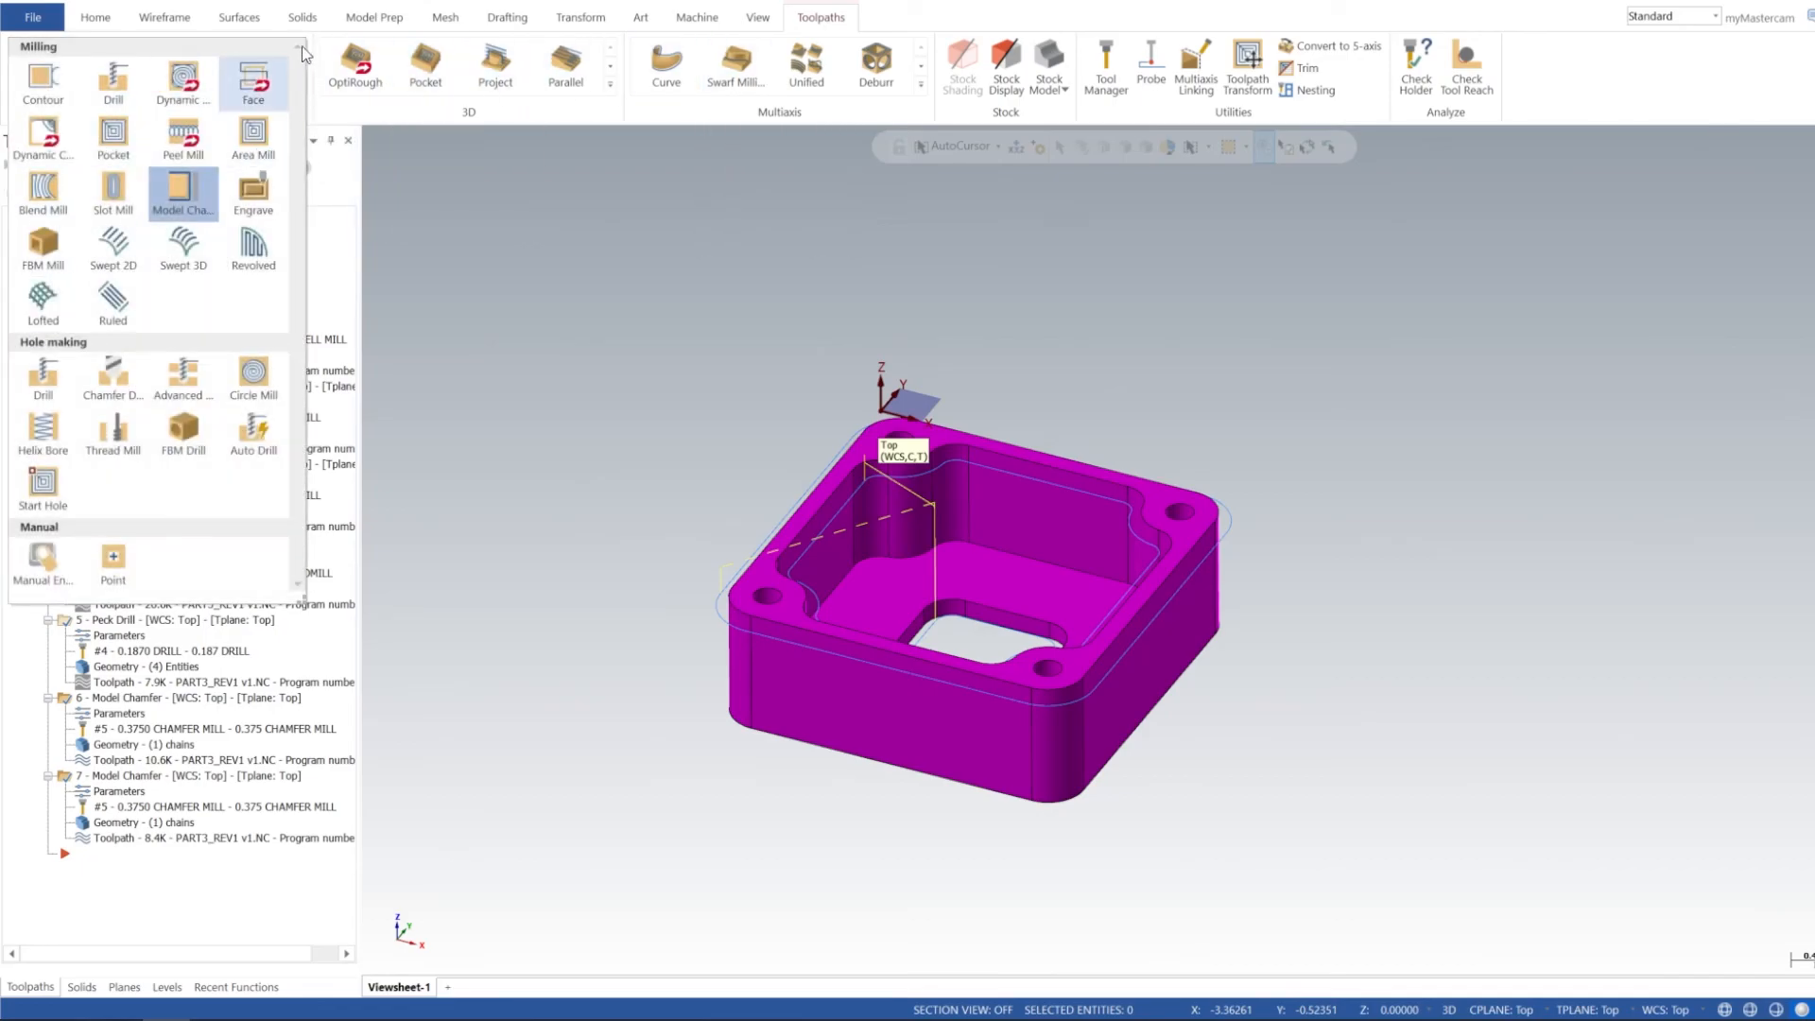
{"action": "left_click", "coordinate": [1270, 5]}
{"action": "mouse_move", "coordinate": [1096, 446]}
{"action": "middle_mouse_down"}
{"action": "mouse_move", "coordinate": [1126, 430]}
{"action": "mouse_move", "coordinate": [1228, 490]}
{"action": "mouse_move", "coordinate": [1151, 507]}
{"action": "mouse_move", "coordinate": [1035, 573]}
{"action": "mouse_move", "coordinate": [1099, 605]}
{"action": "mouse_move", "coordinate": [1082, 614]}
{"action": "mouse_move", "coordinate": [1097, 549]}
{"action": "mouse_move", "coordinate": [1104, 625]}
{"action": "mouse_move", "coordinate": [1084, 653]}
{"action": "mouse_move", "coordinate": [1080, 635]}
{"action": "mouse_move", "coordinate": [1084, 681]}
{"action": "mouse_move", "coordinate": [1081, 649]}
{"action": "mouse_move", "coordinate": [1170, 573]}
{"action": "middle_mouse_up"}
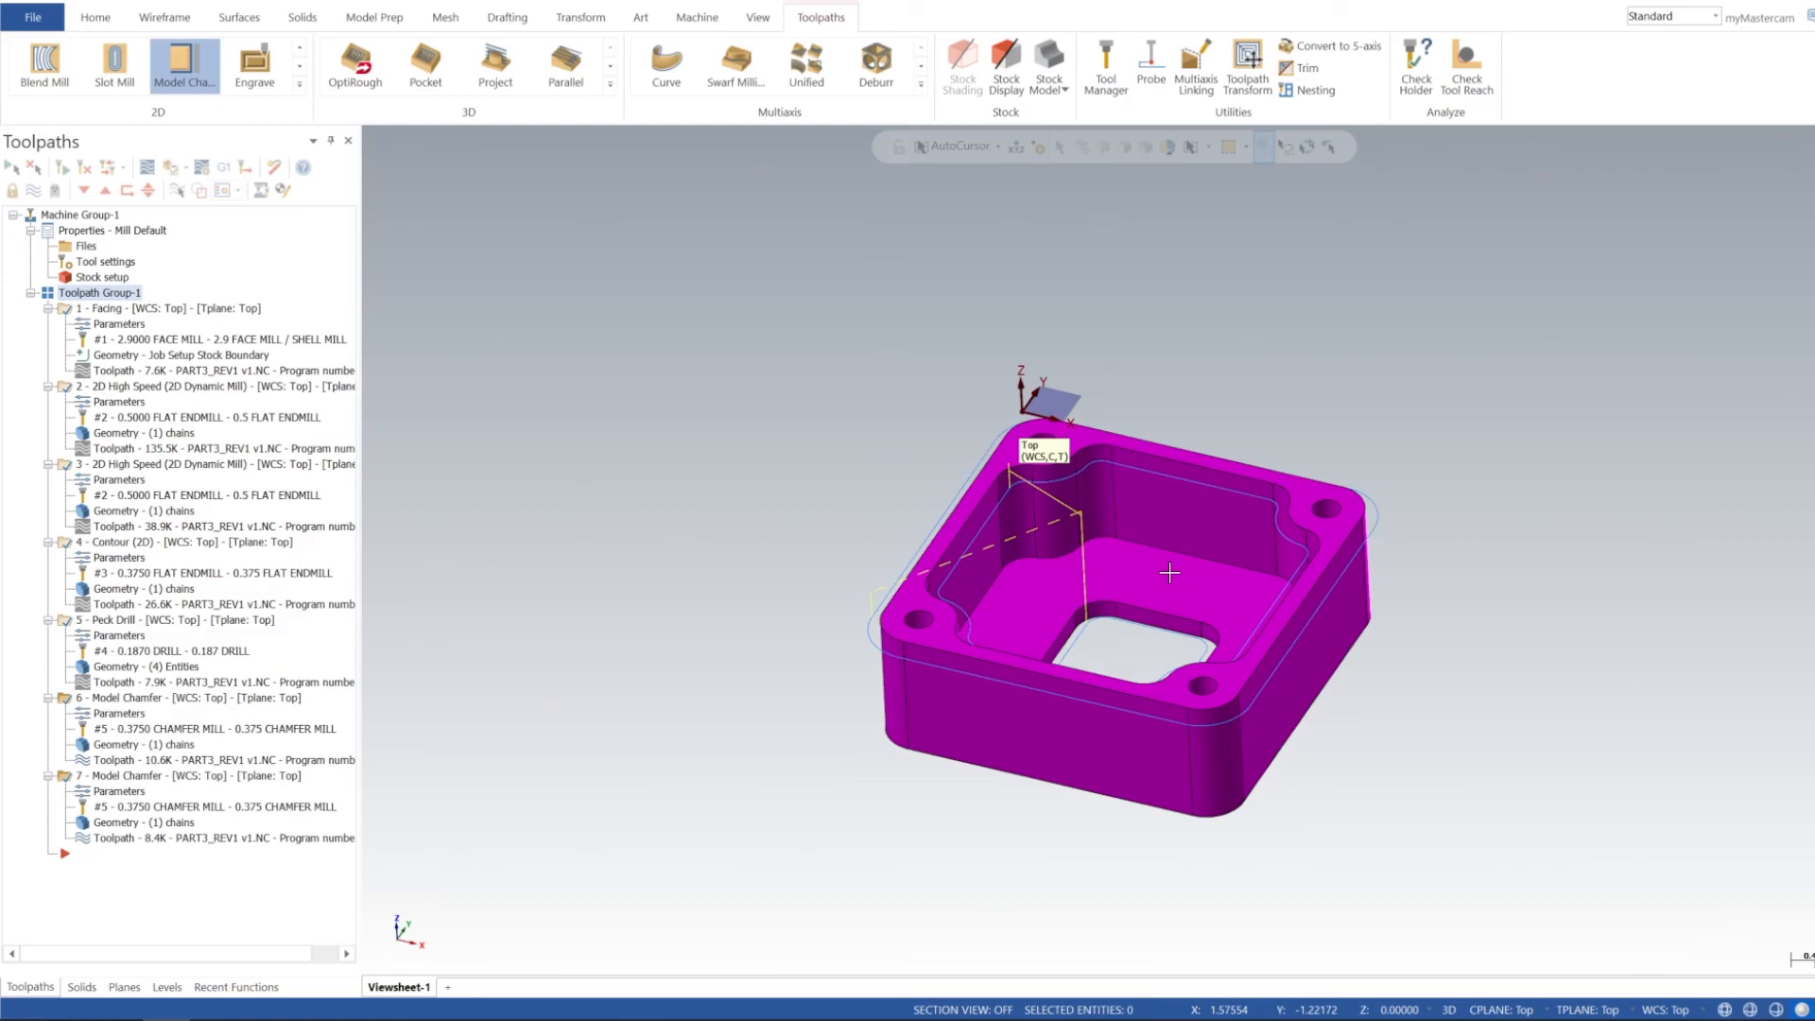
{"action": "scroll", "coordinate": [1112, 467], "scroll_direction": "up", "scroll_amount": 2}
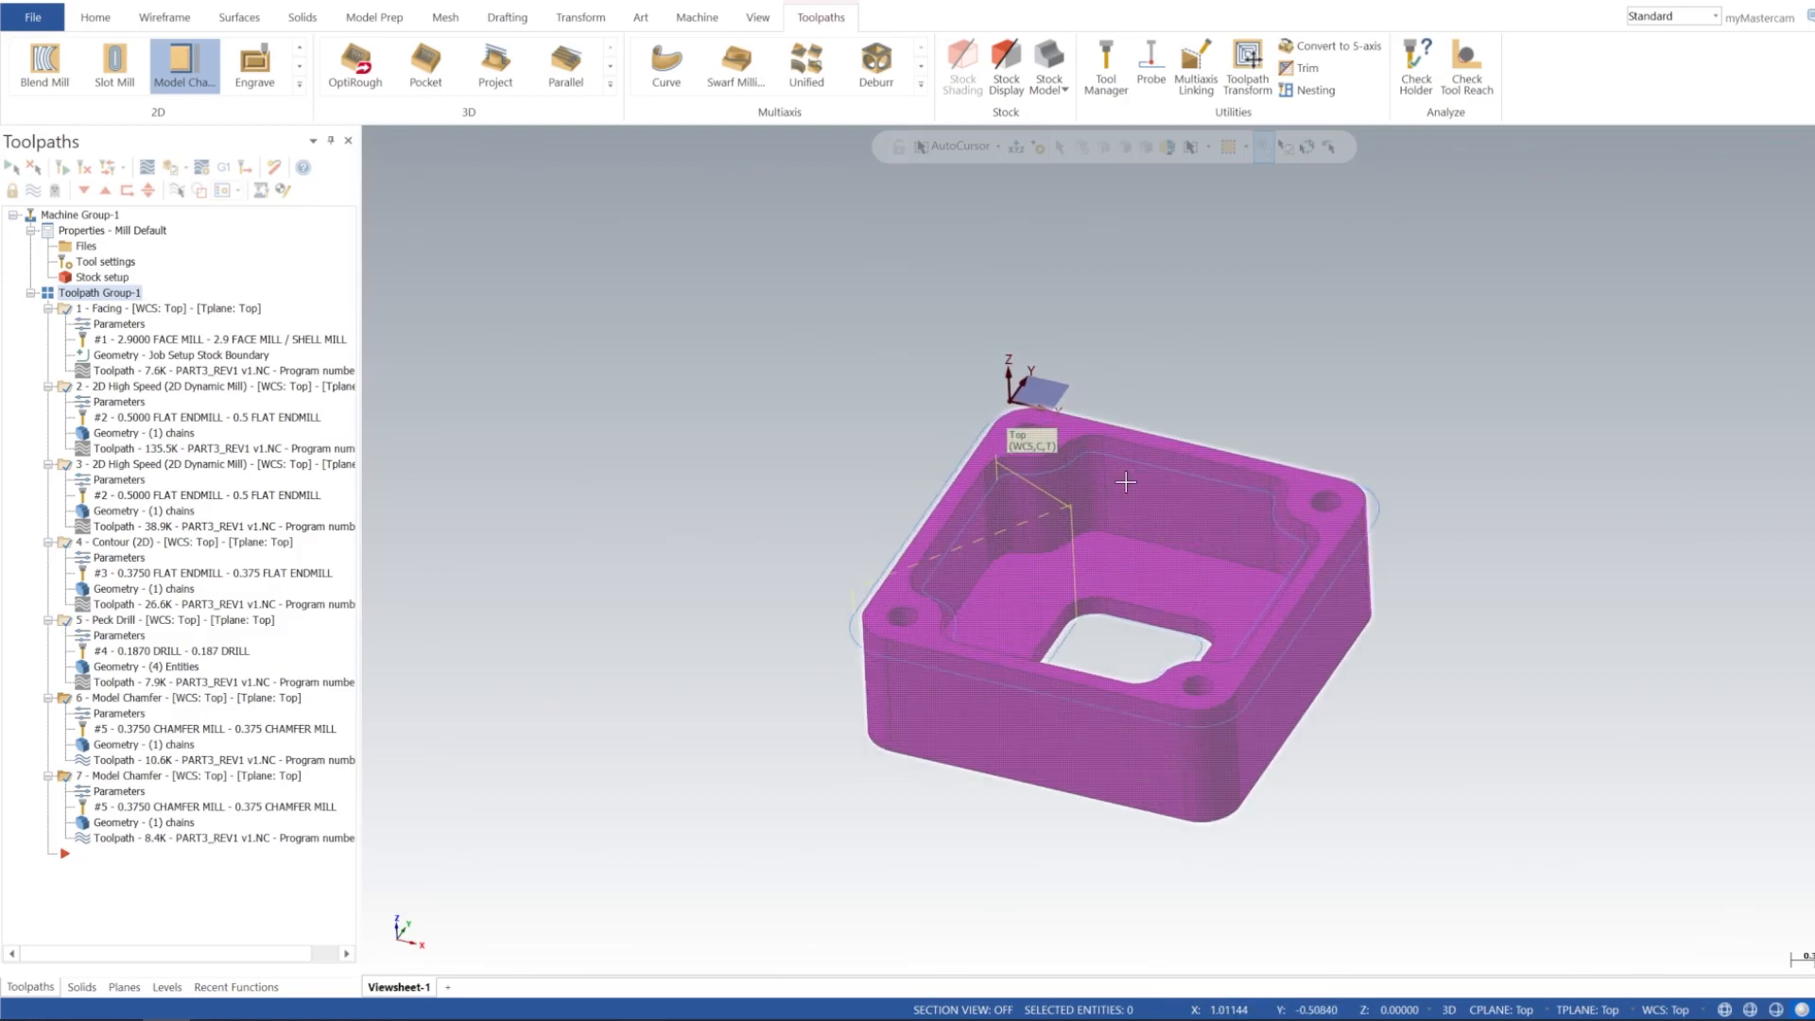
{"action": "middle_click_drag", "start_coordinate": [1147, 520], "coordinate": [1051, 543], "text": "shift"}
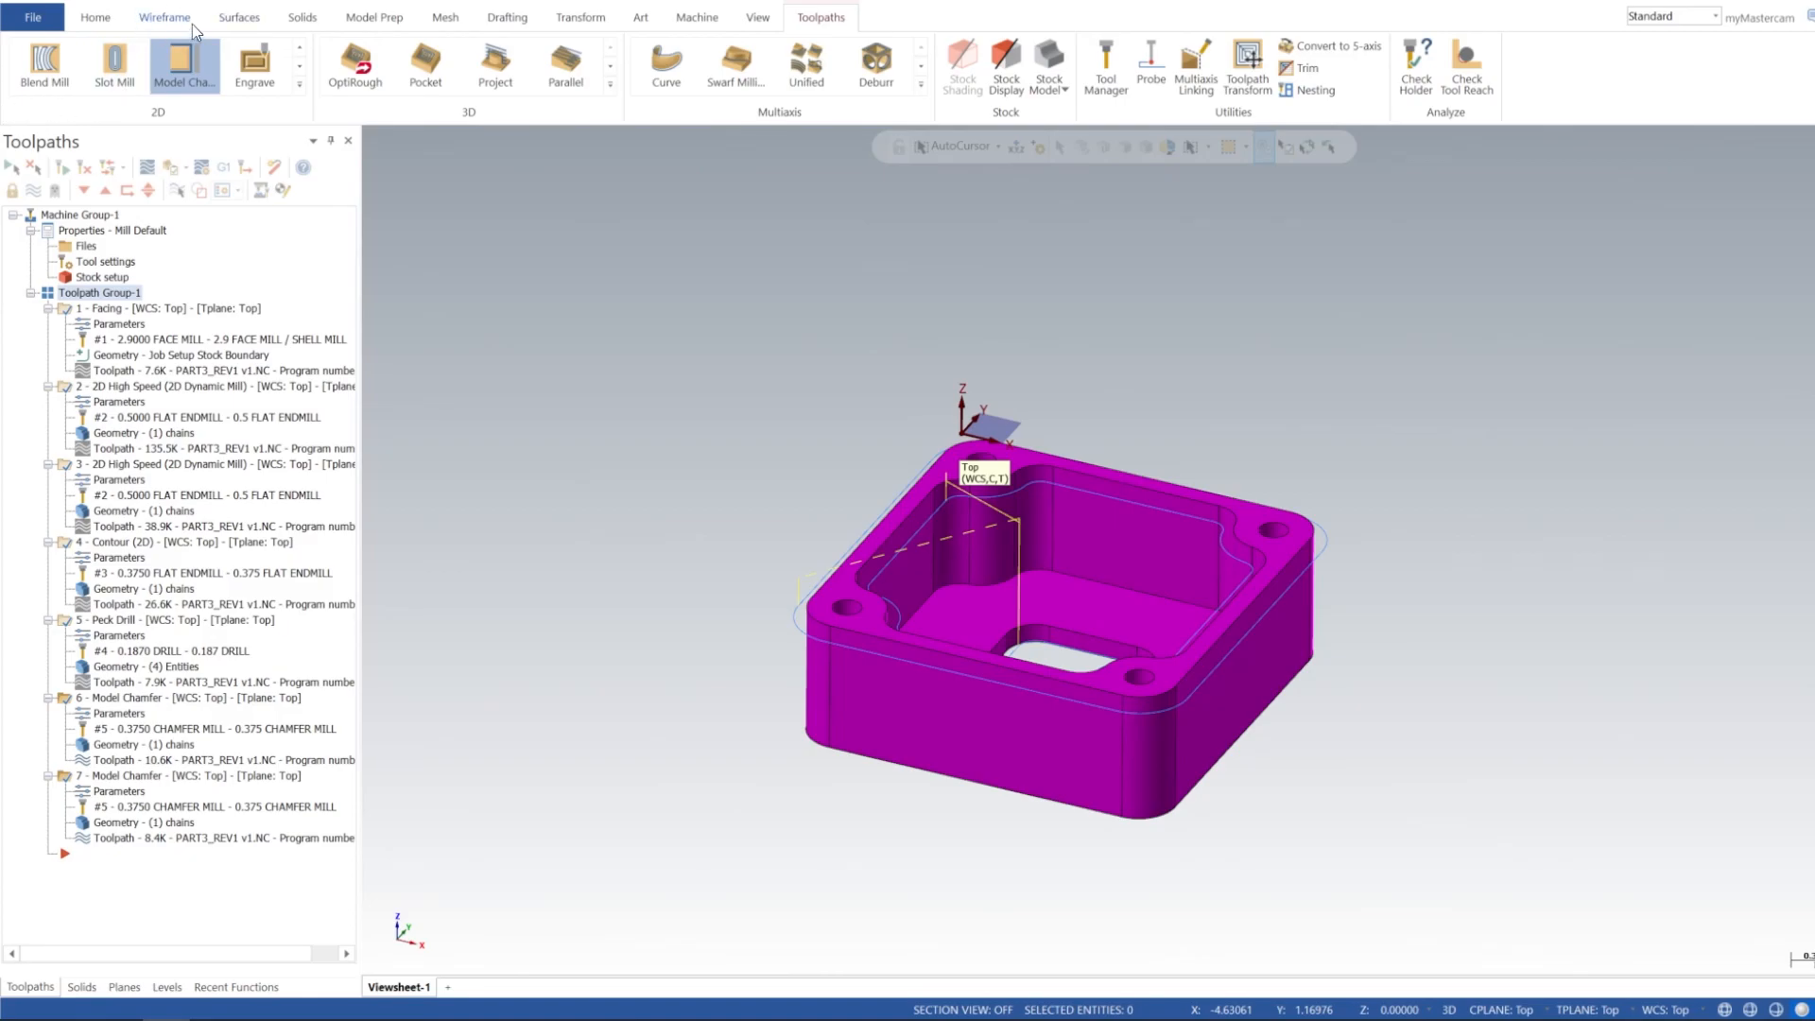
{"action": "mouse_move", "coordinate": [1184, 574]}
{"action": "middle_mouse_down"}
{"action": "mouse_move", "coordinate": [1173, 621]}
{"action": "mouse_move", "coordinate": [1188, 548]}
{"action": "mouse_move", "coordinate": [1171, 600]}
{"action": "mouse_move", "coordinate": [1170, 573]}
{"action": "middle_mouse_up"}
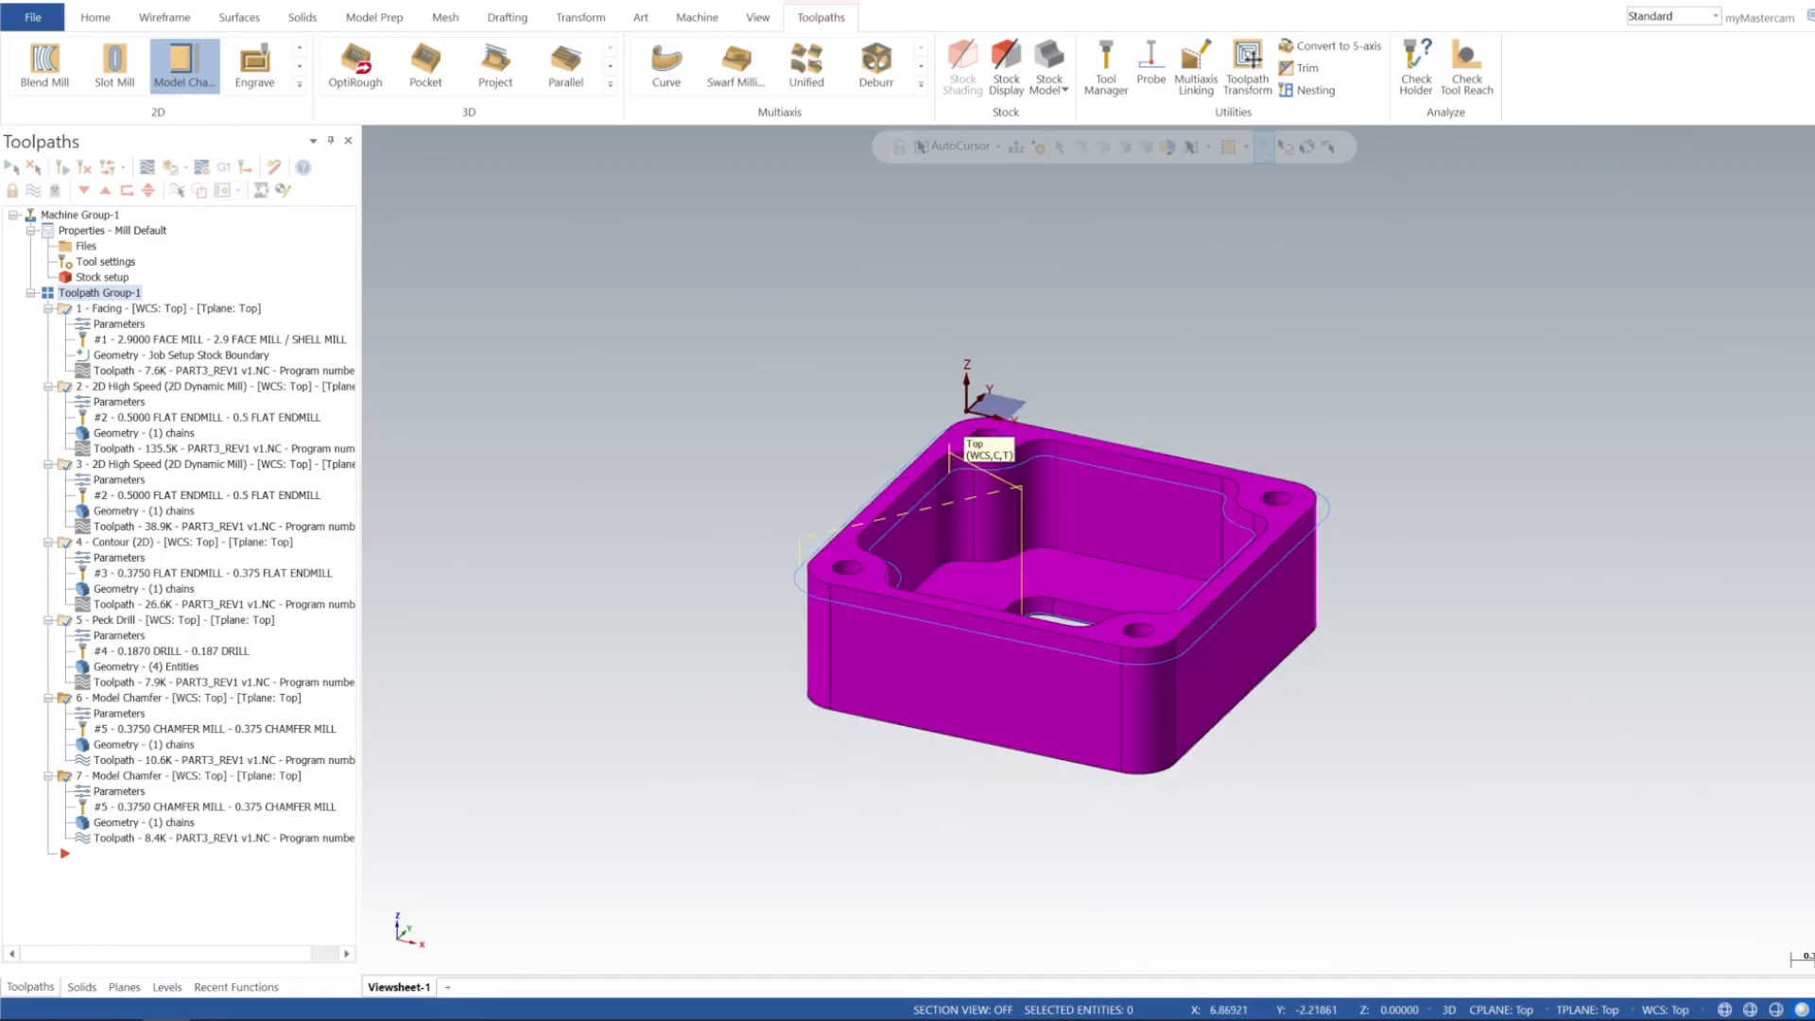